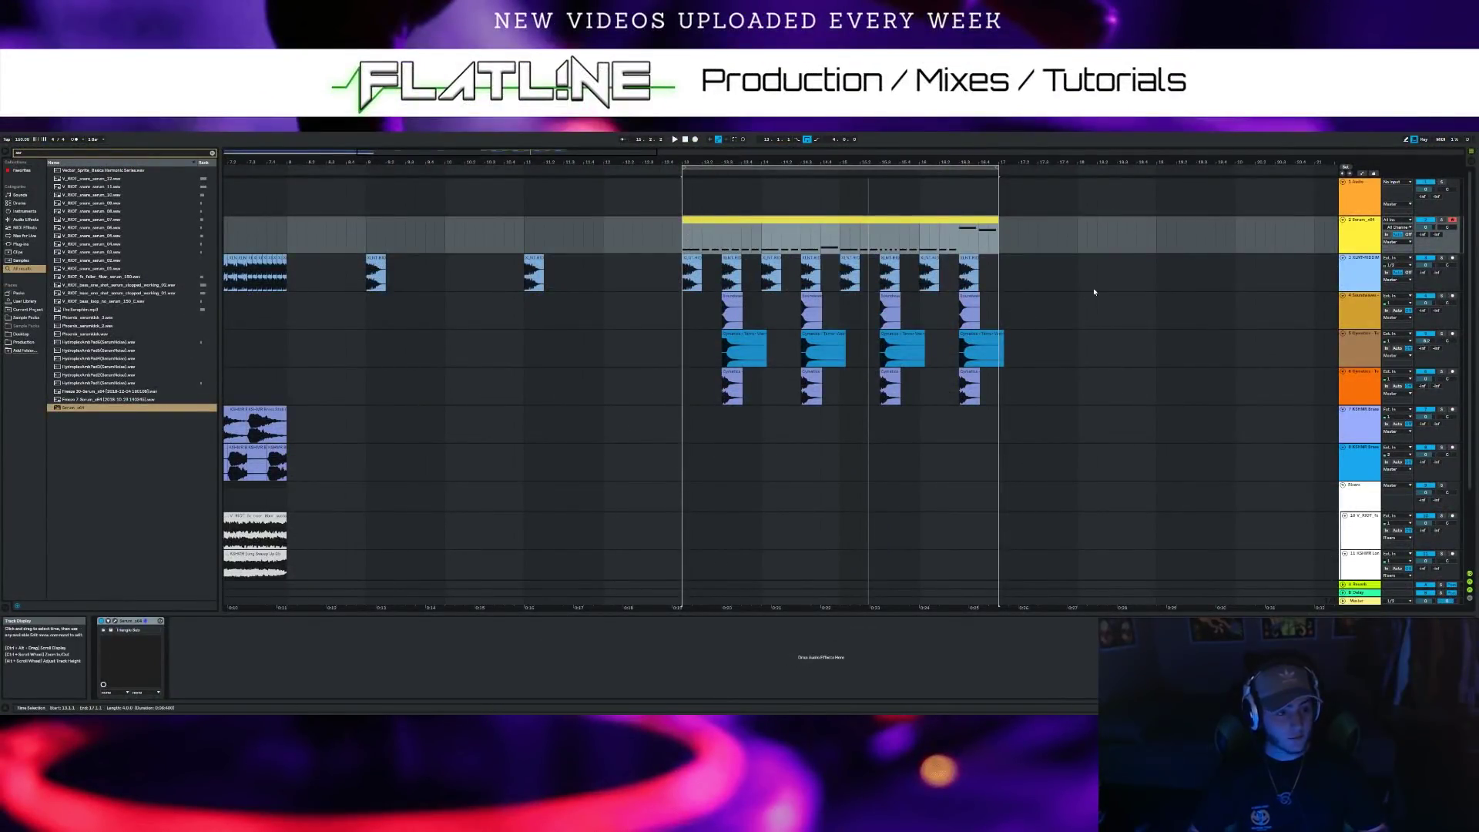
# Solo the kick and drum layer tracks one at a time and listen to each within the four-bar loop
pyautogui.click(1441, 259)
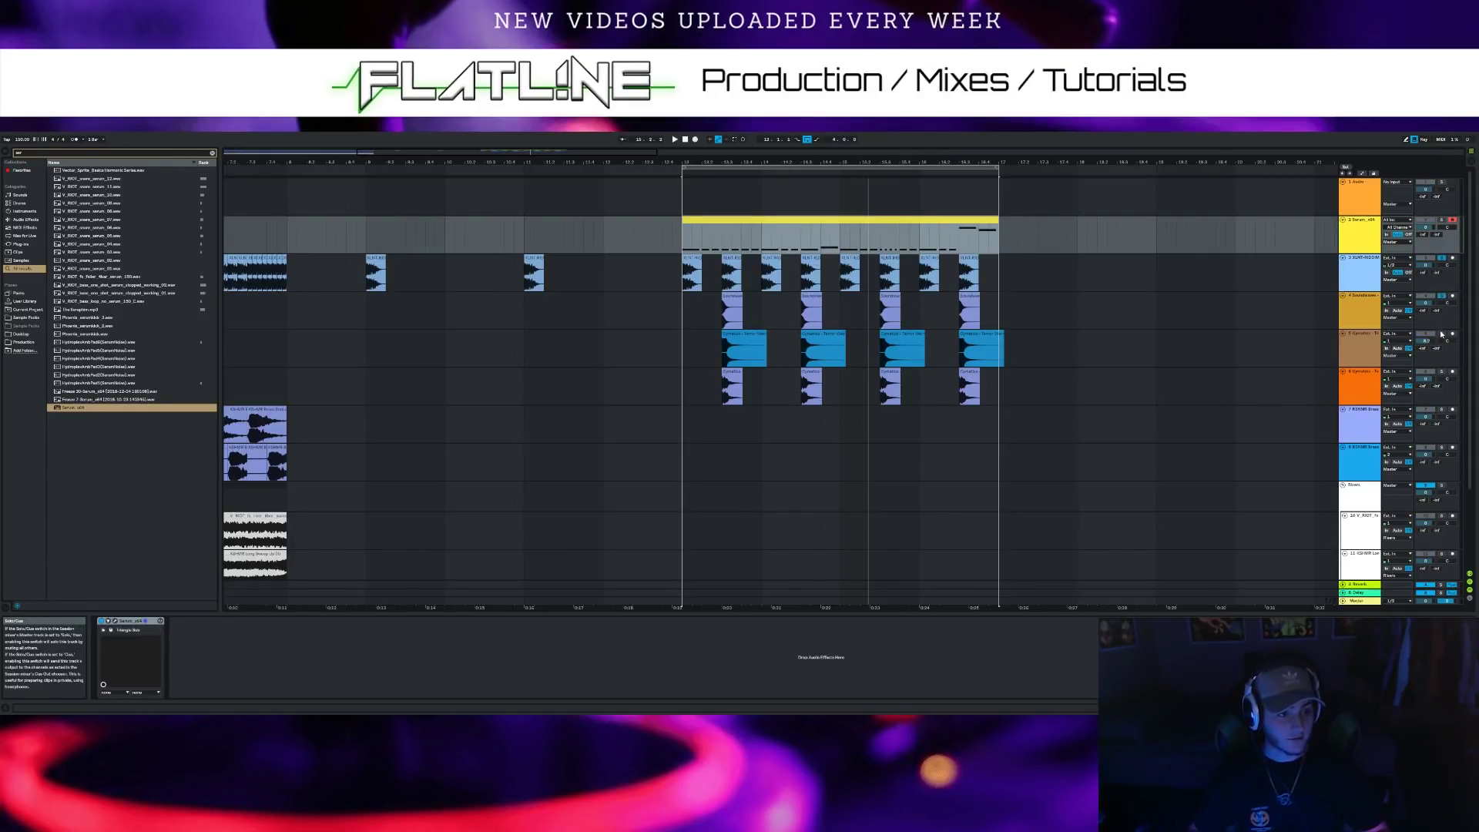
pyautogui.press('space')
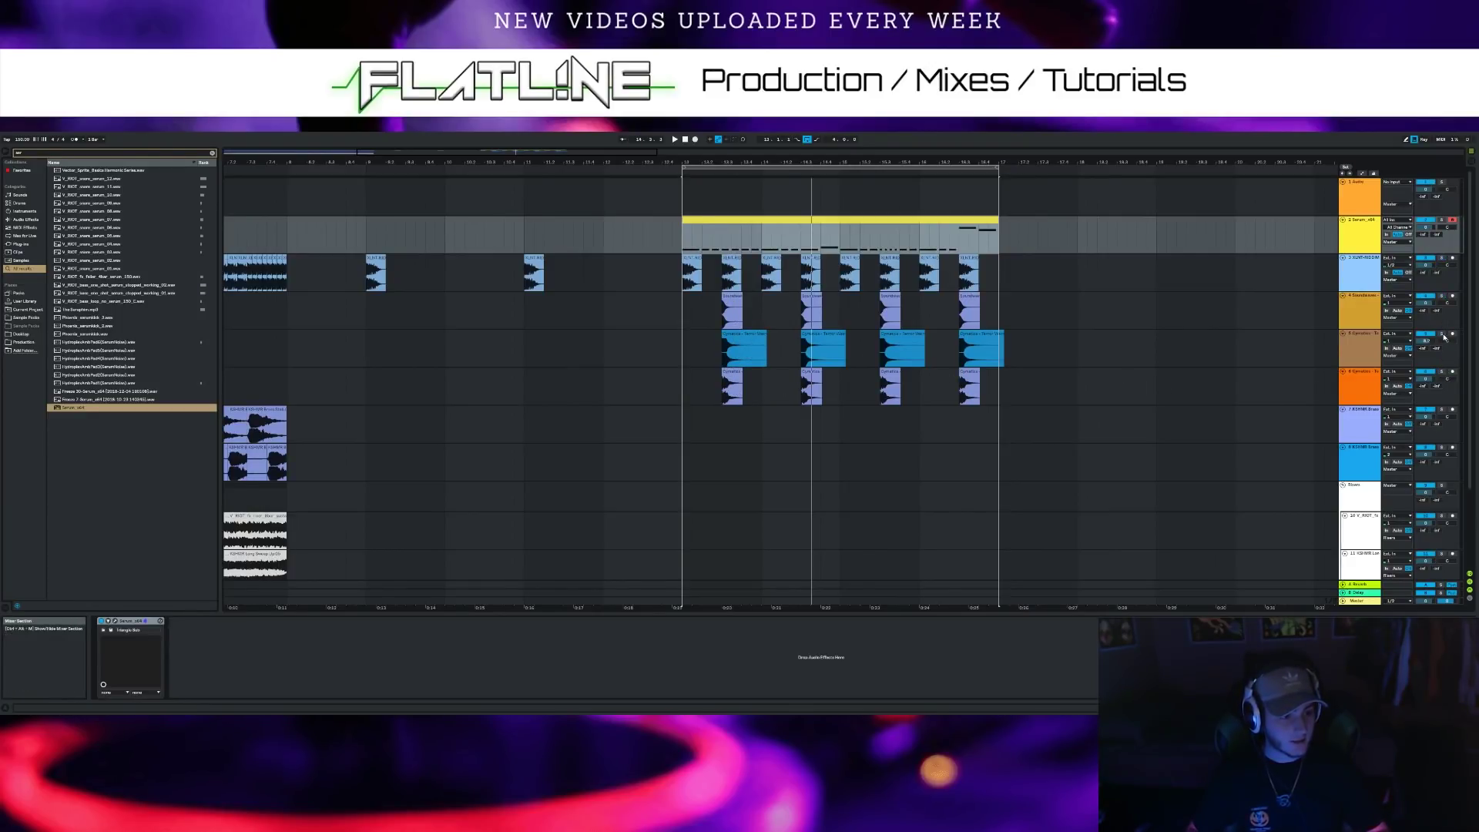
pyautogui.click(715, 171)
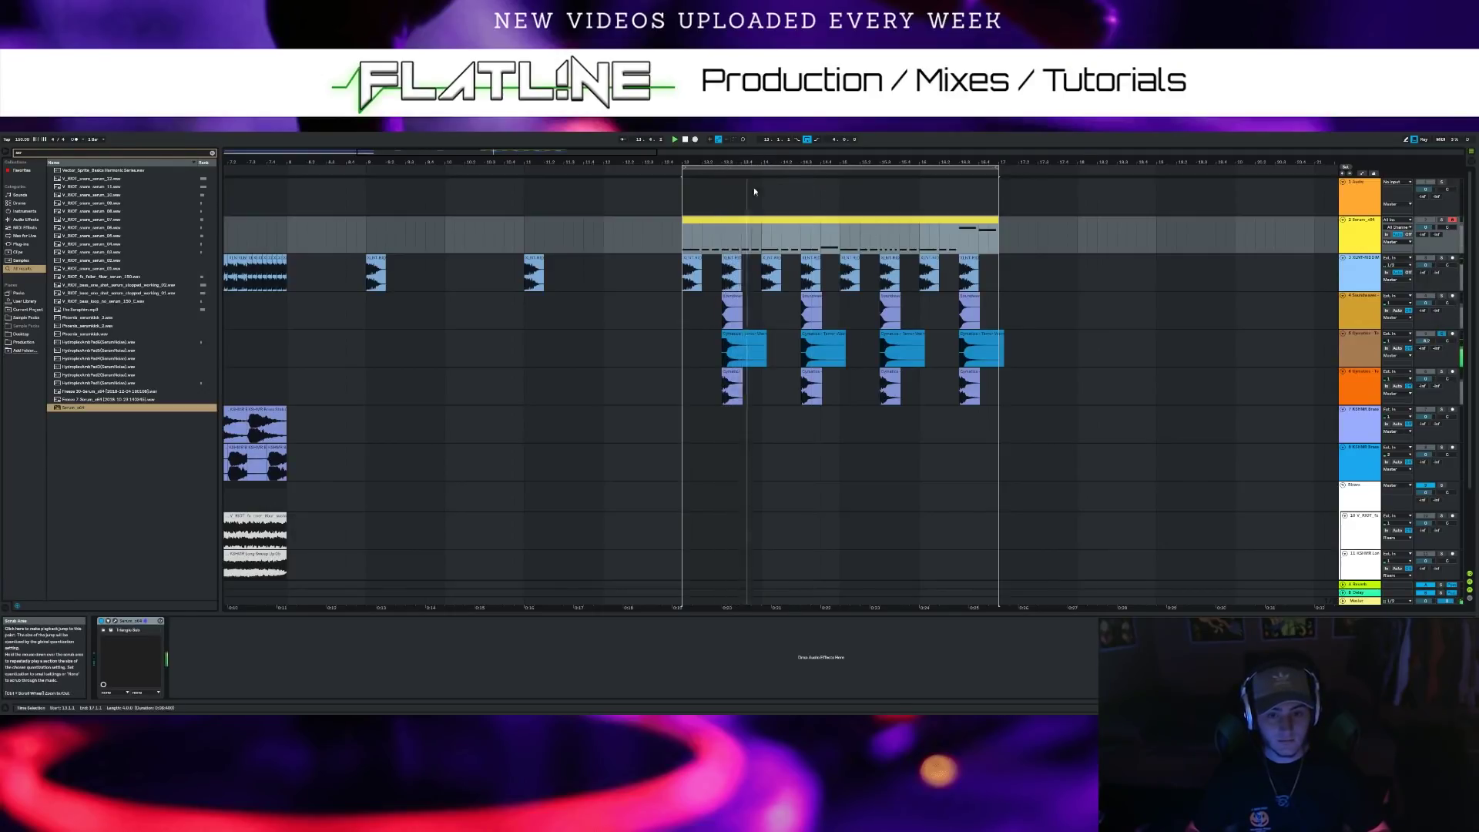
pyautogui.press('space')
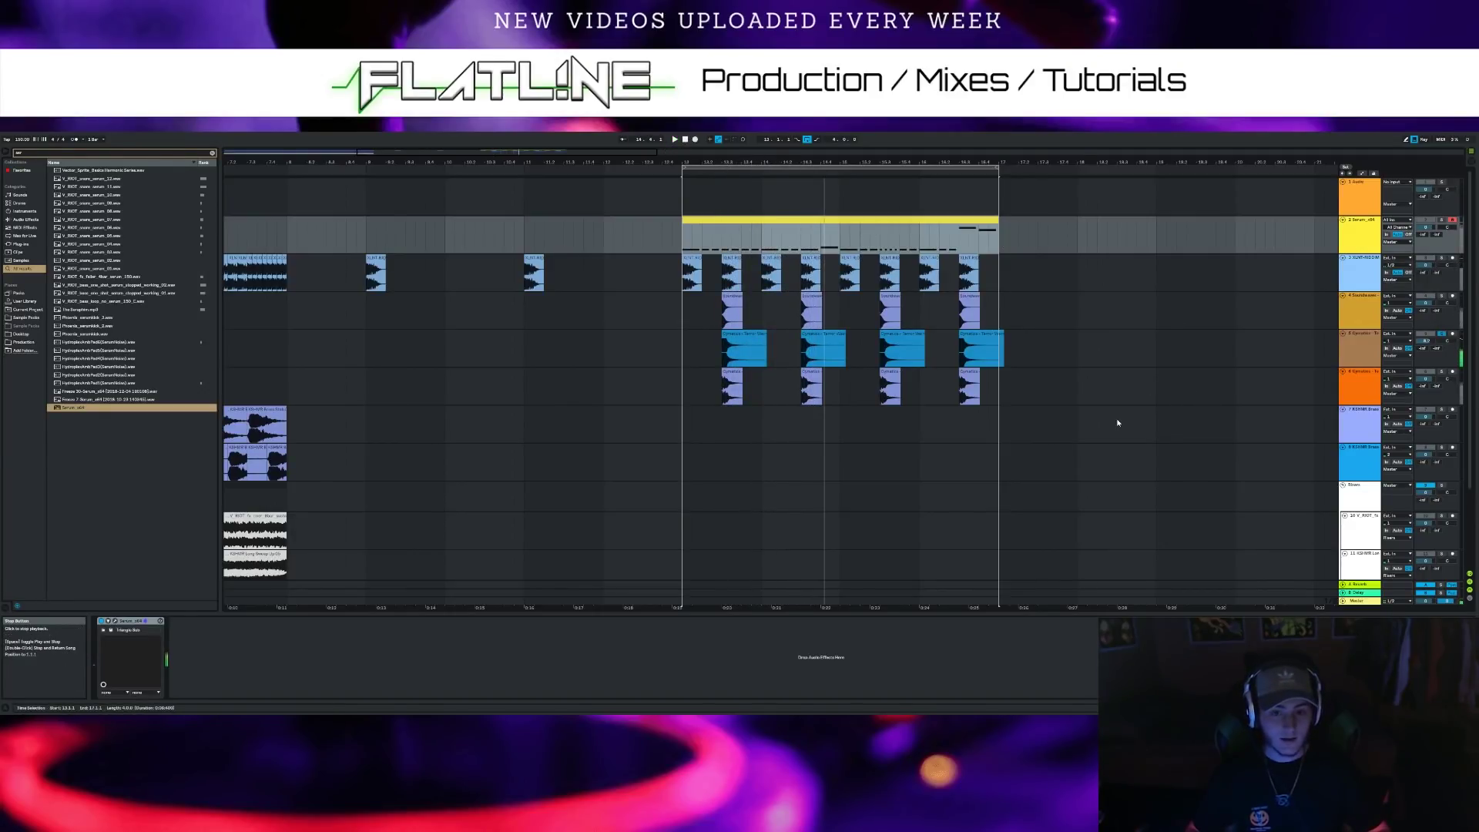
pyautogui.click(717, 171)
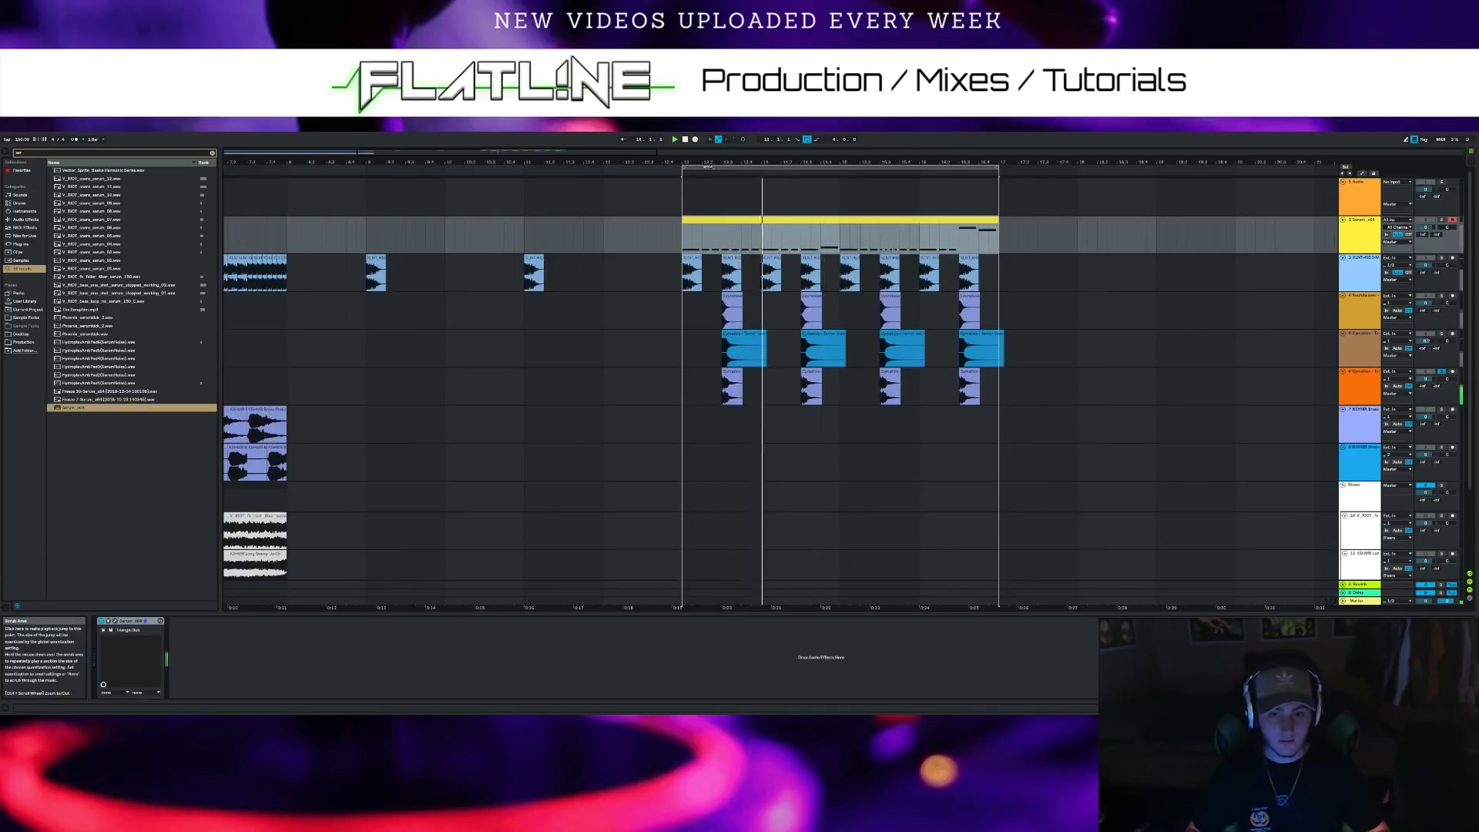
pyautogui.click(684, 141)
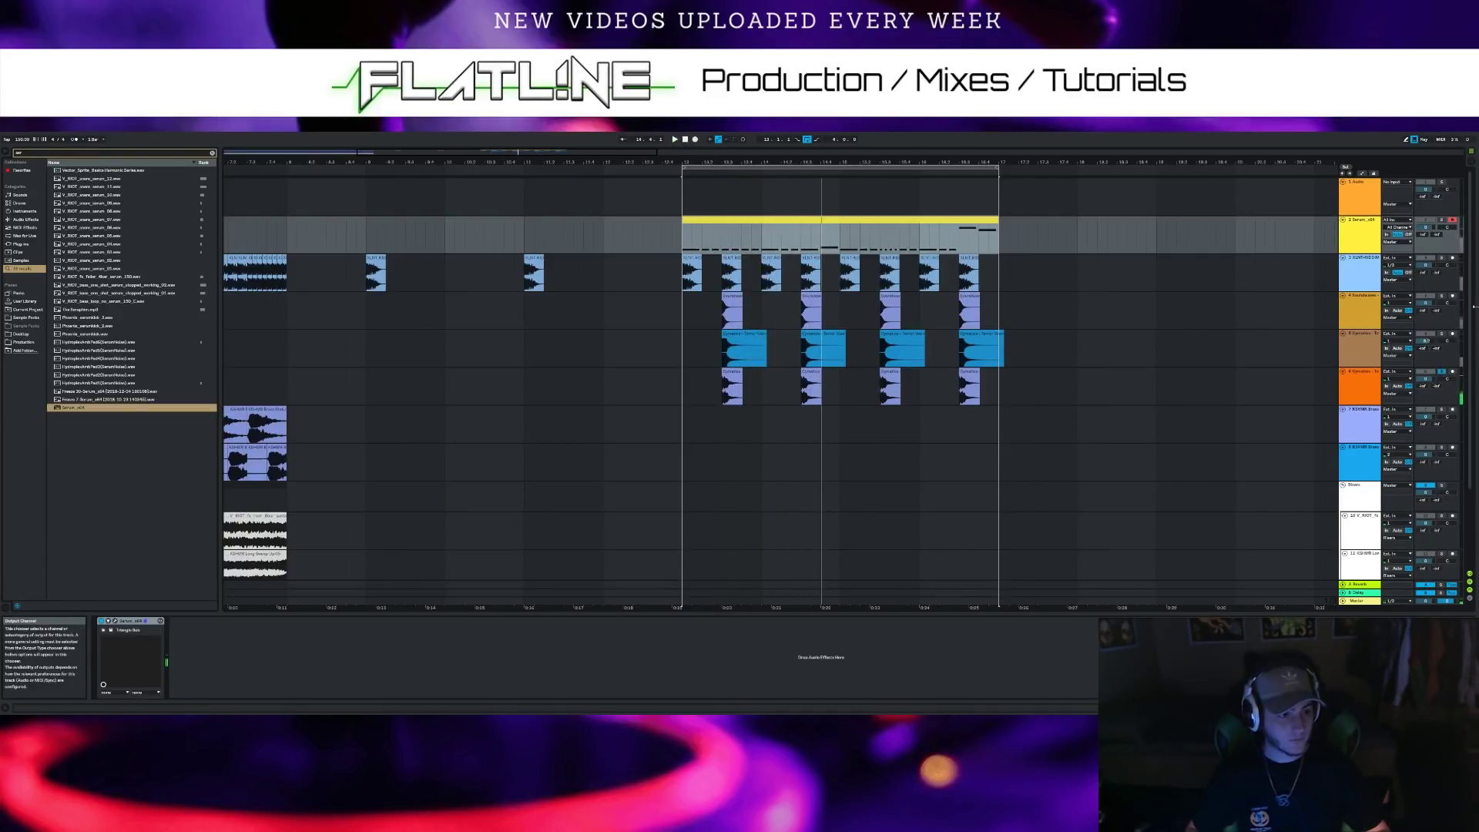
pyautogui.click(721, 167)
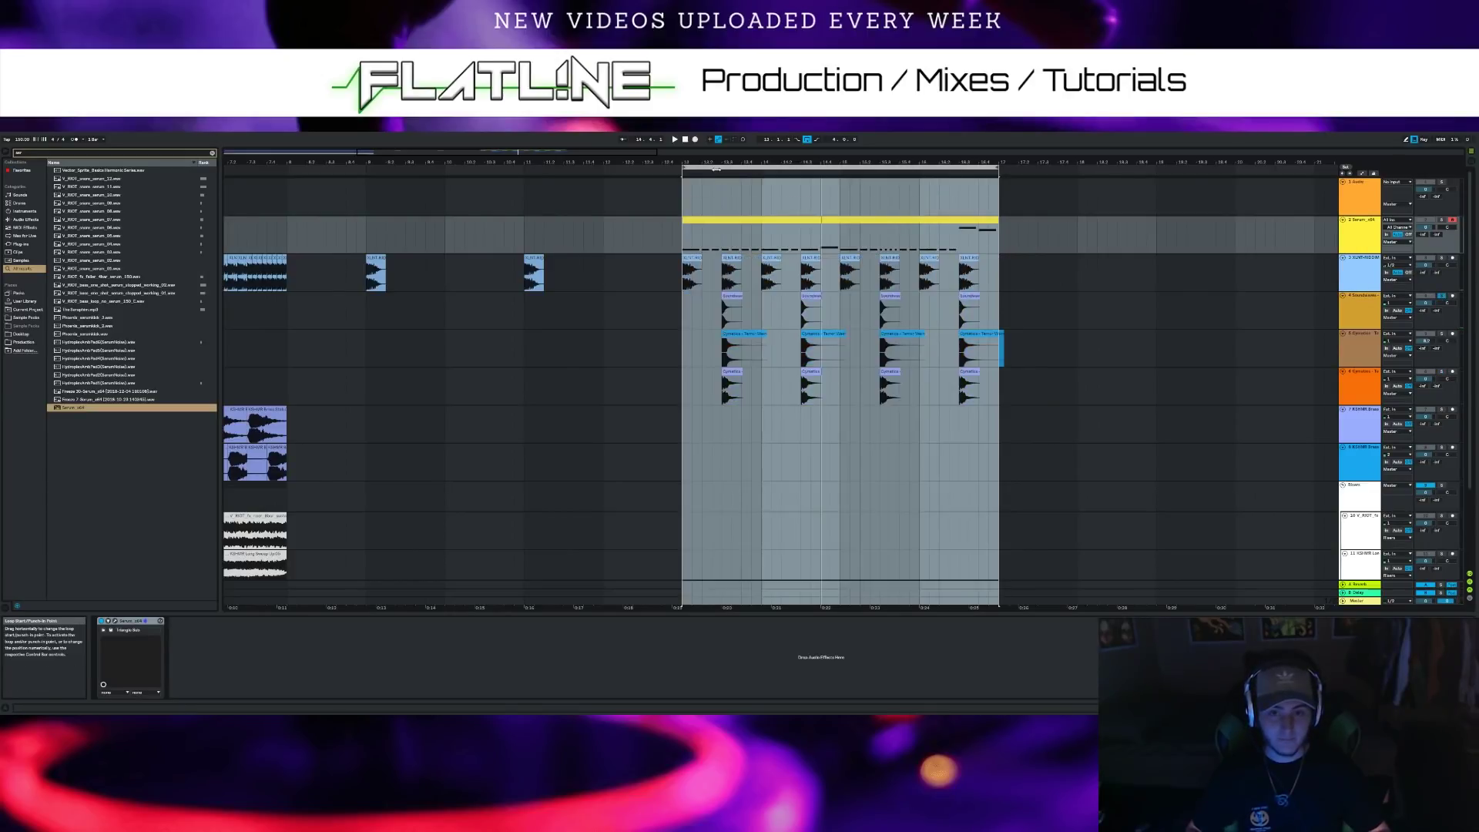
pyautogui.click(718, 173)
pyautogui.click(849, 311)
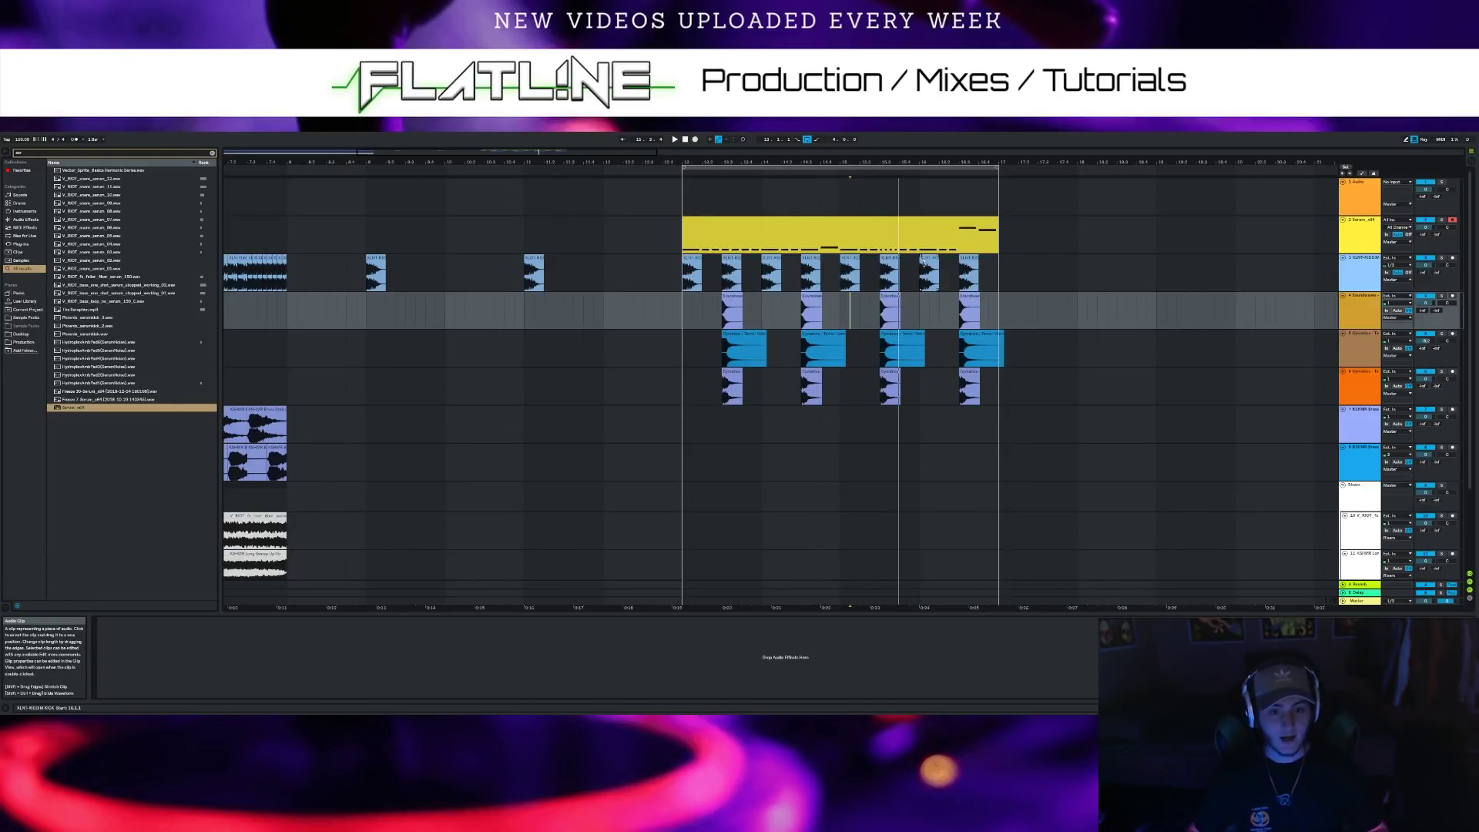
# Solo the yellow Serum track and listen to its bassline within the loop
pyautogui.click(1355, 239)
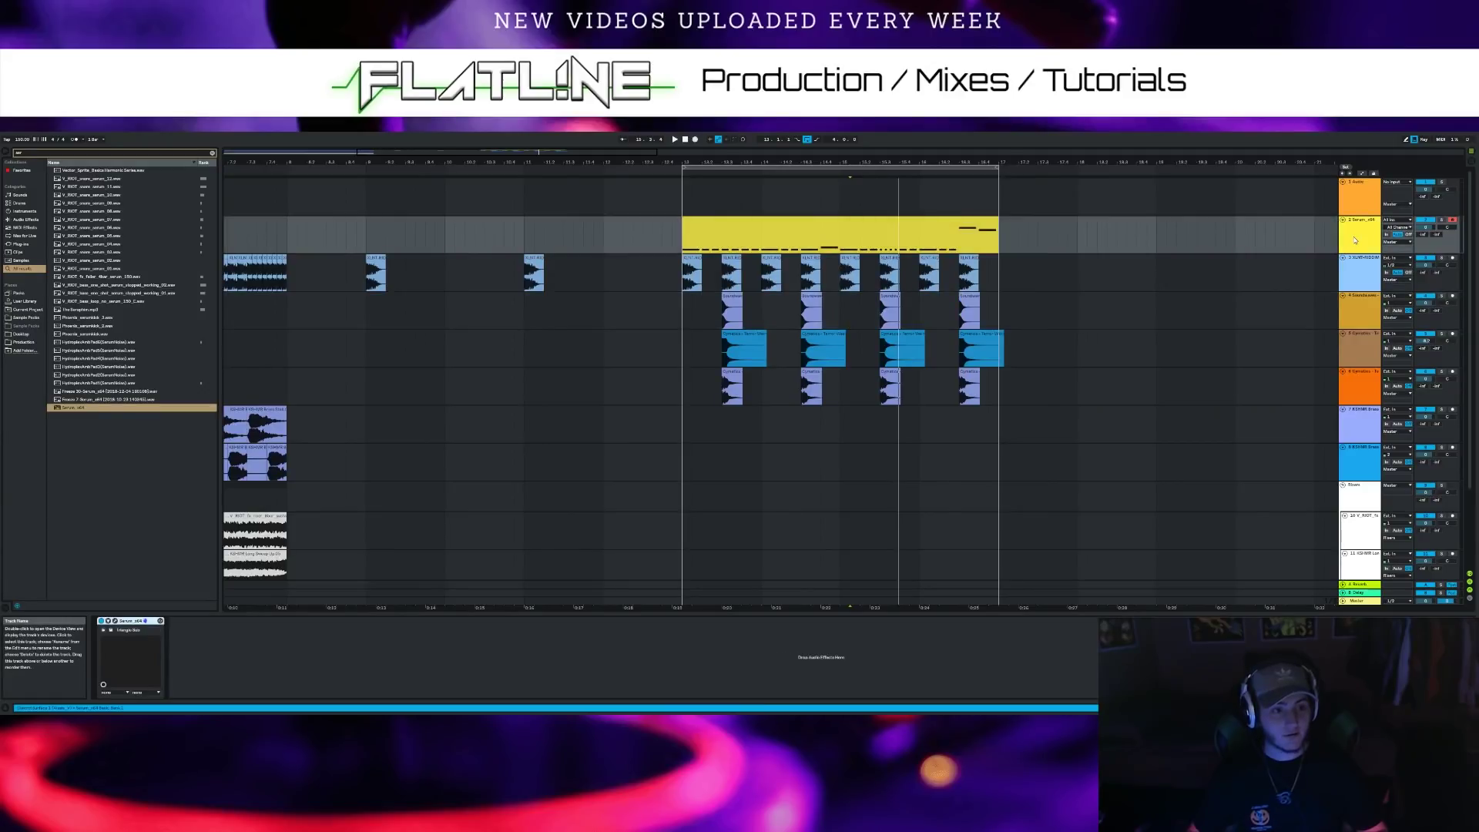
pyautogui.click(1441, 222)
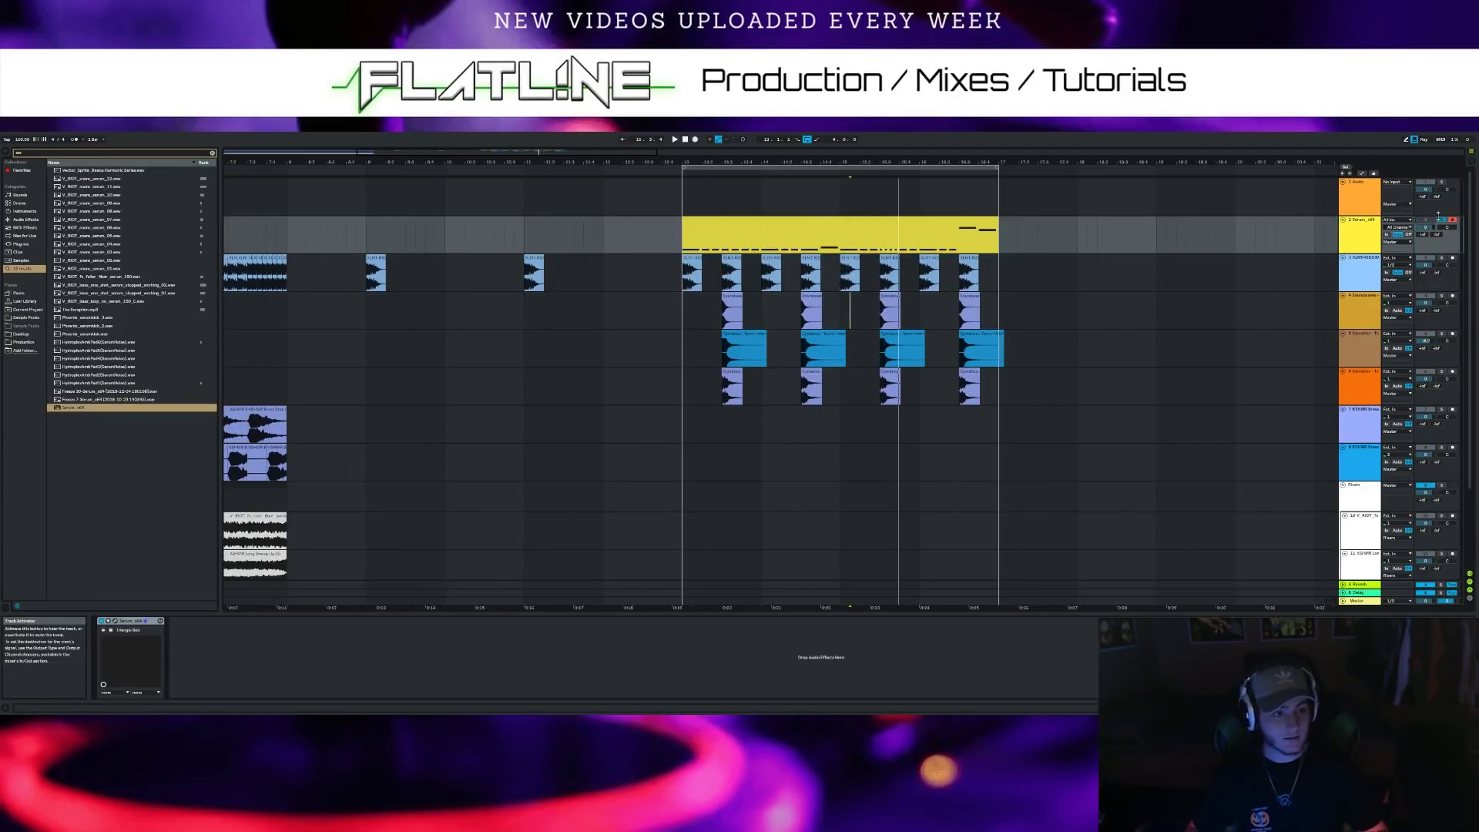
pyautogui.press('space')
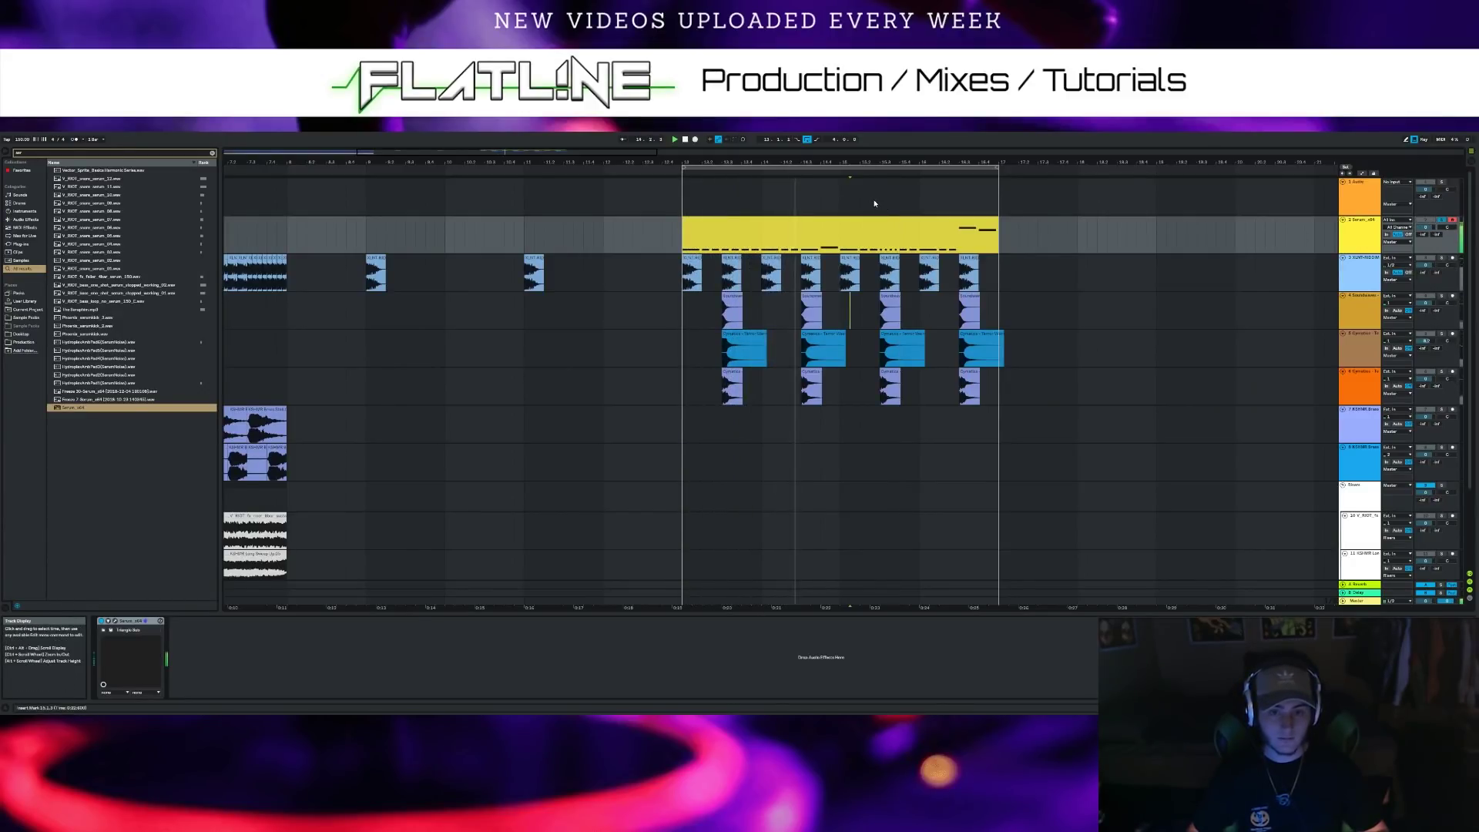
pyautogui.click(685, 141)
# Open the Serum bassline clip in an enlarged note editor and examine its repeated low notes and overall pattern
pyautogui.click(750, 229)
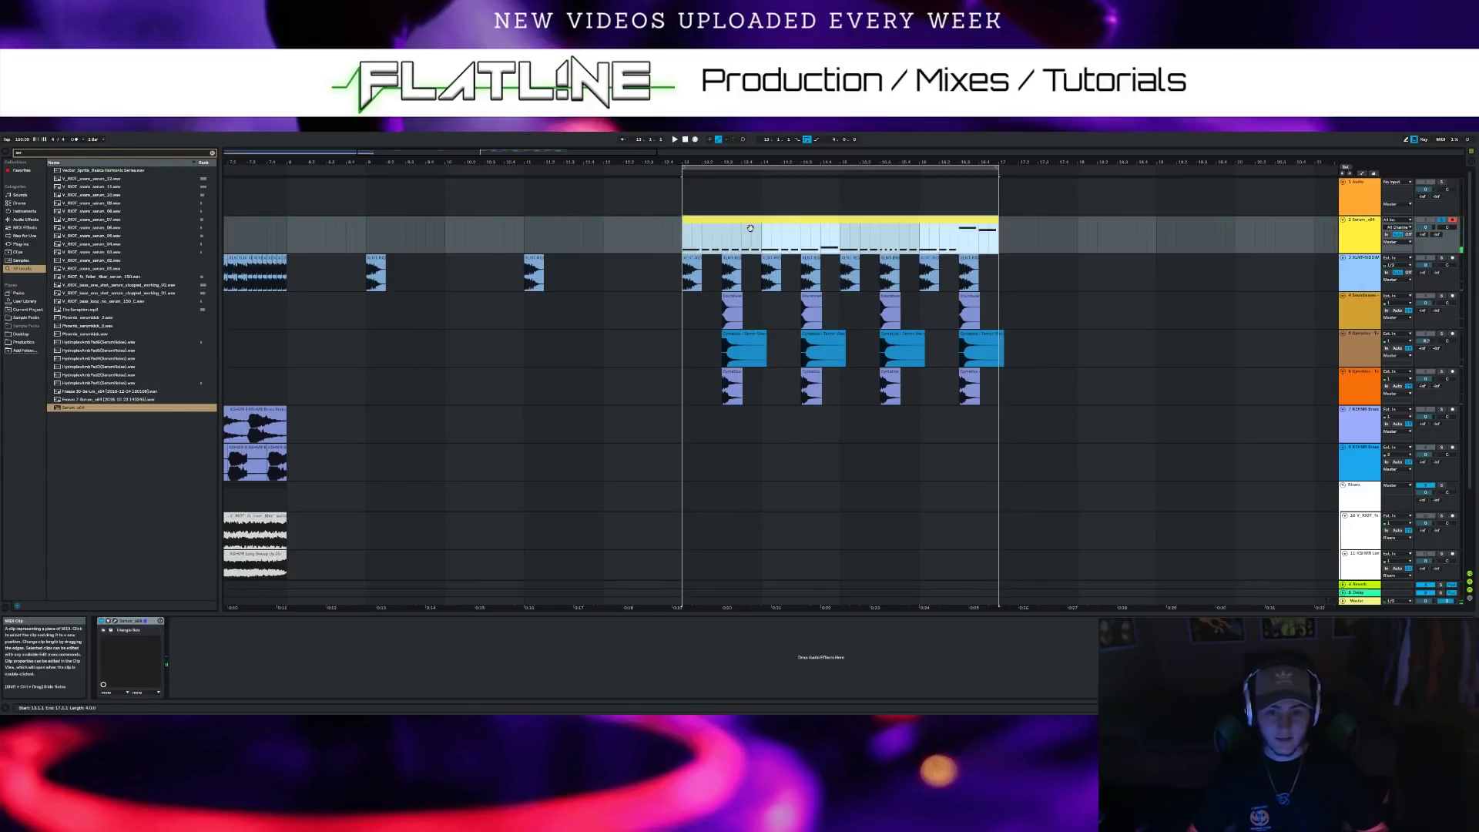
pyautogui.doubleClick(750, 227)
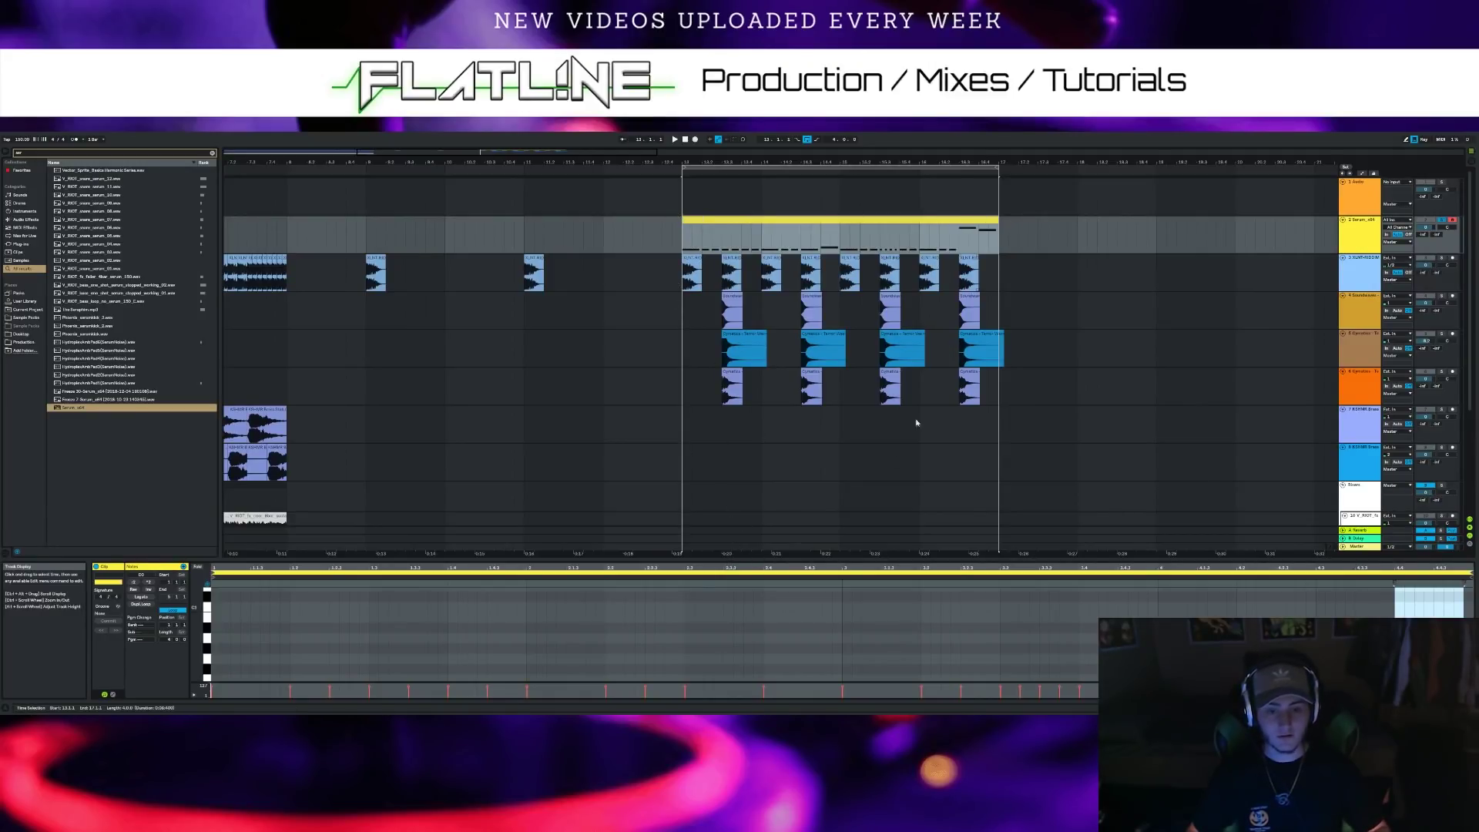
pyautogui.moveTo(826, 559); pyautogui.dragTo(835, 317)
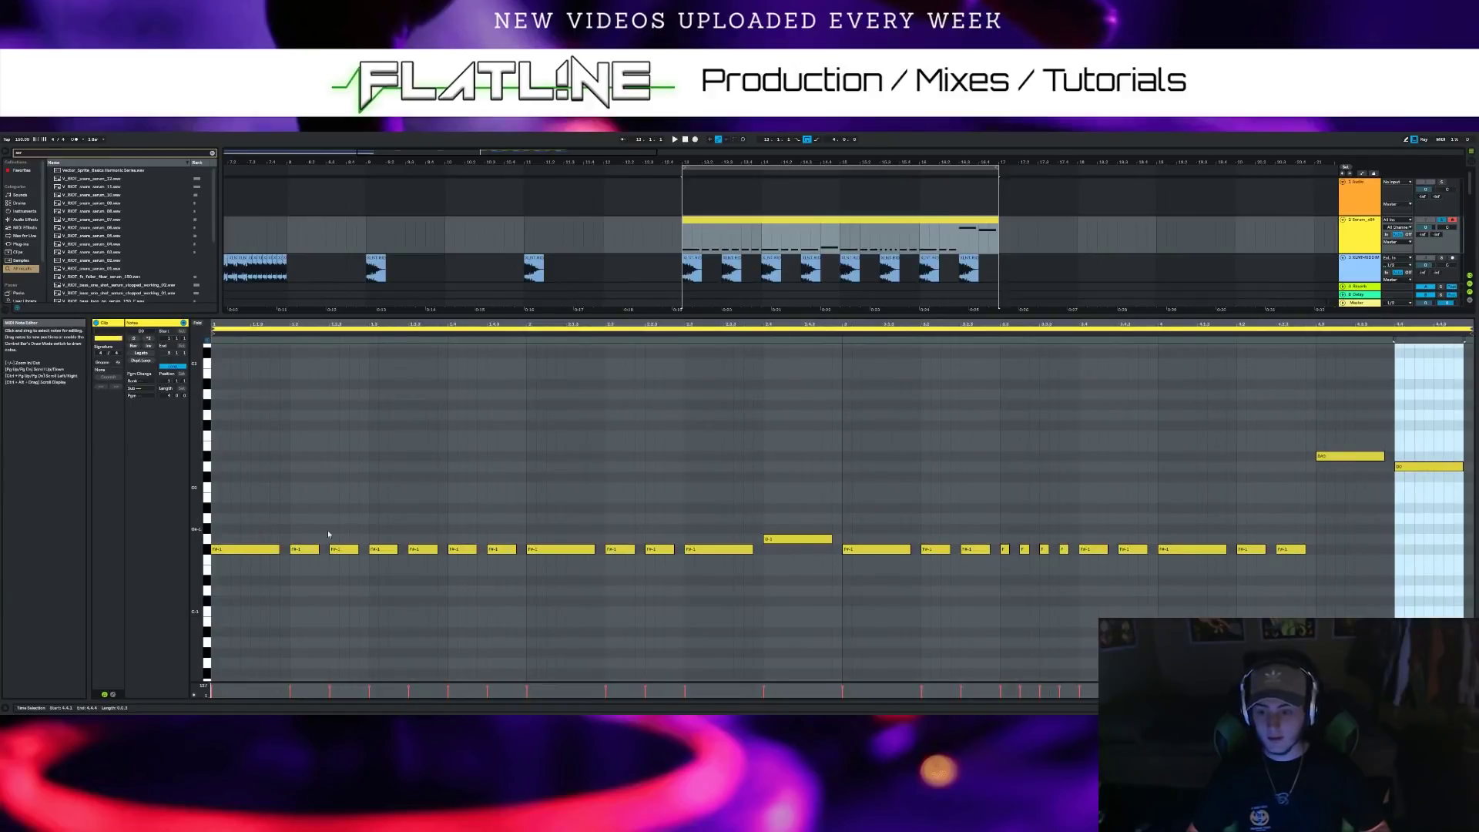
pyautogui.click(208, 549)
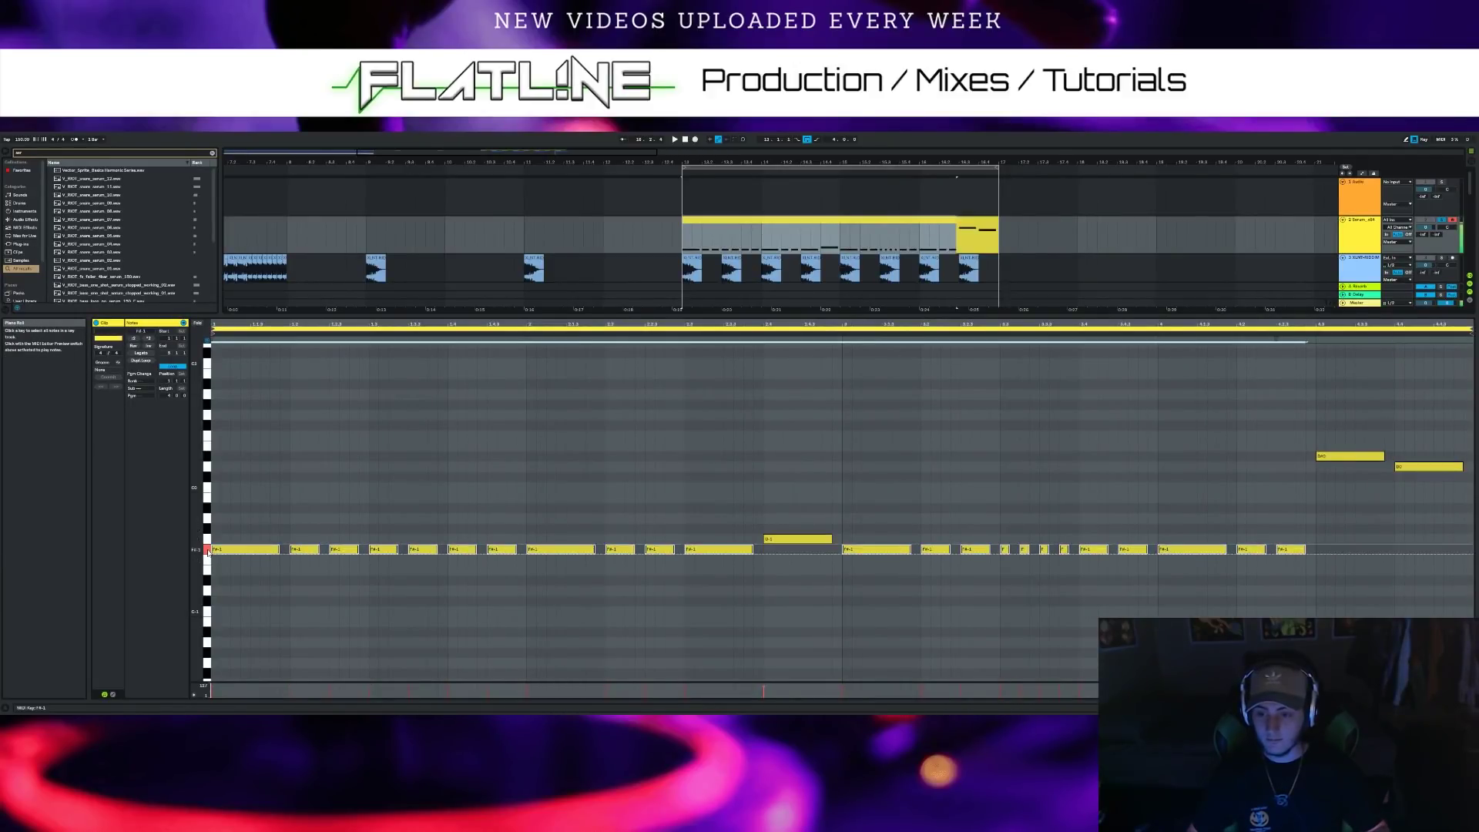
pyautogui.moveTo(698, 317)
pyautogui.mouseDown()
pyautogui.moveTo(698, 376)
pyautogui.moveTo(697, 334)
pyautogui.mouseUp()
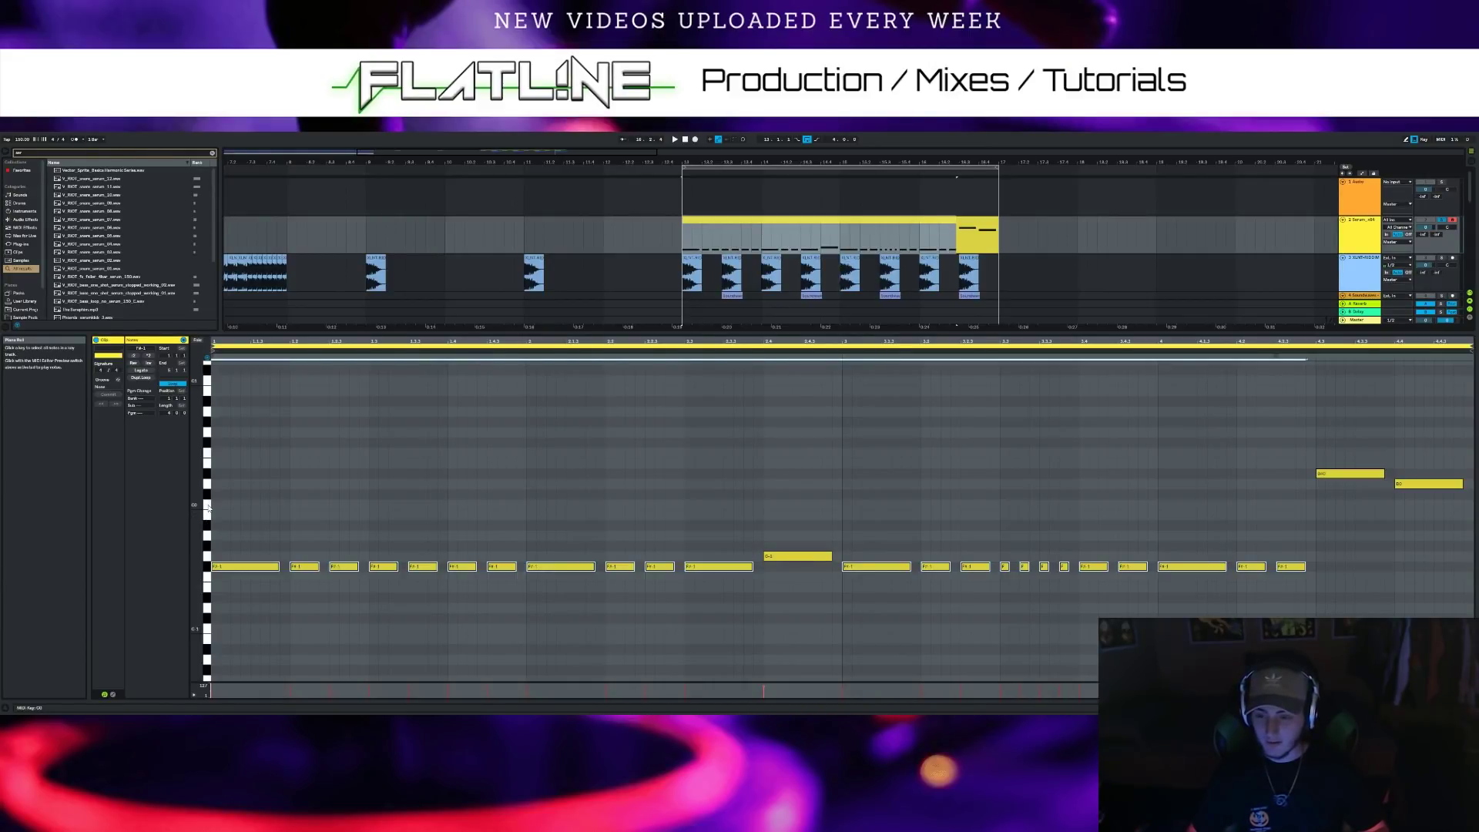
pyautogui.hotkey('ctrl', 'a')
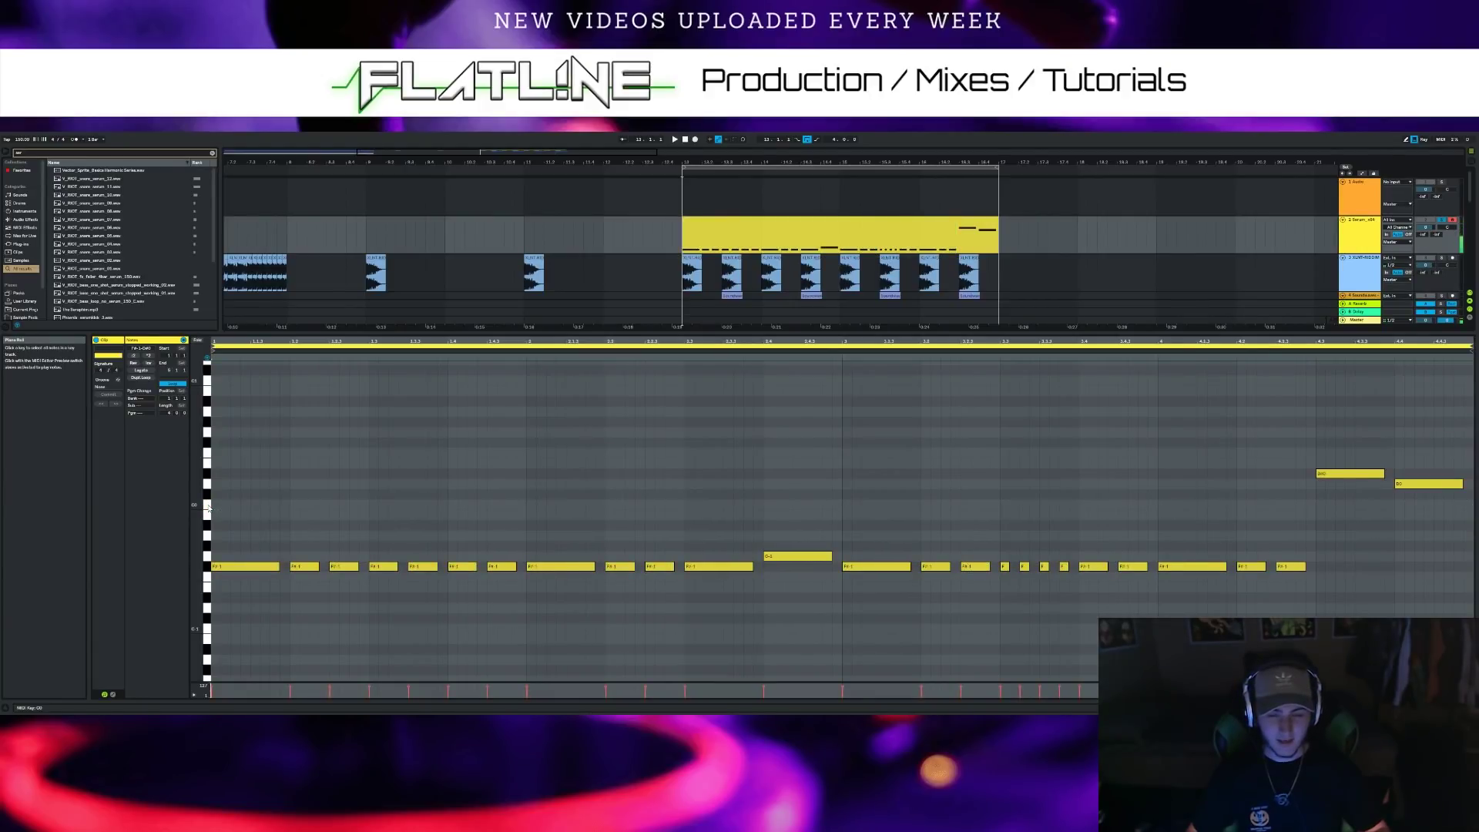
# Audition the low piano keys around the bassline's main note, shrink the note editor and listen to the loop
pyautogui.click(208, 630)
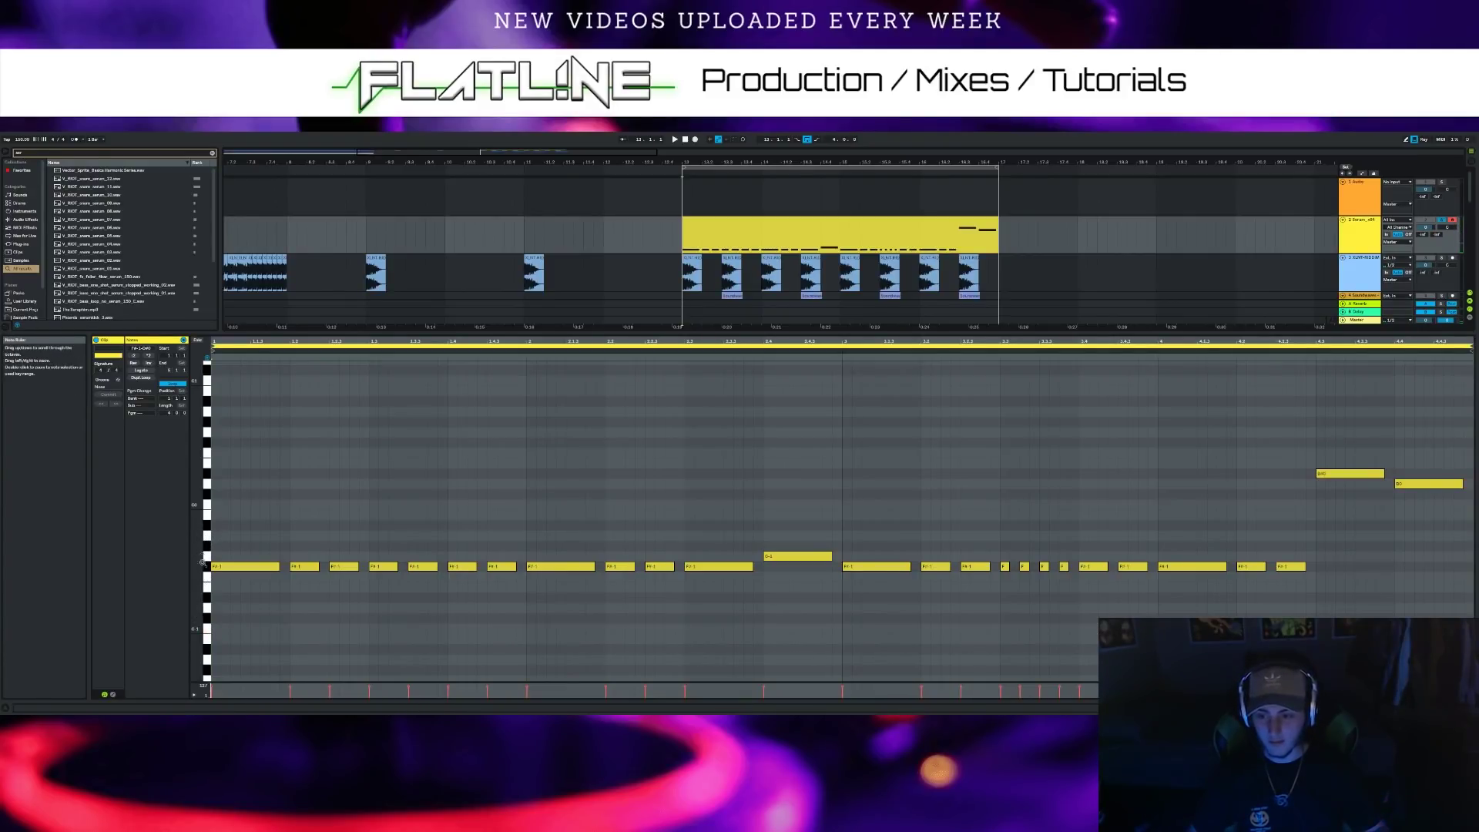
pyautogui.click(207, 610)
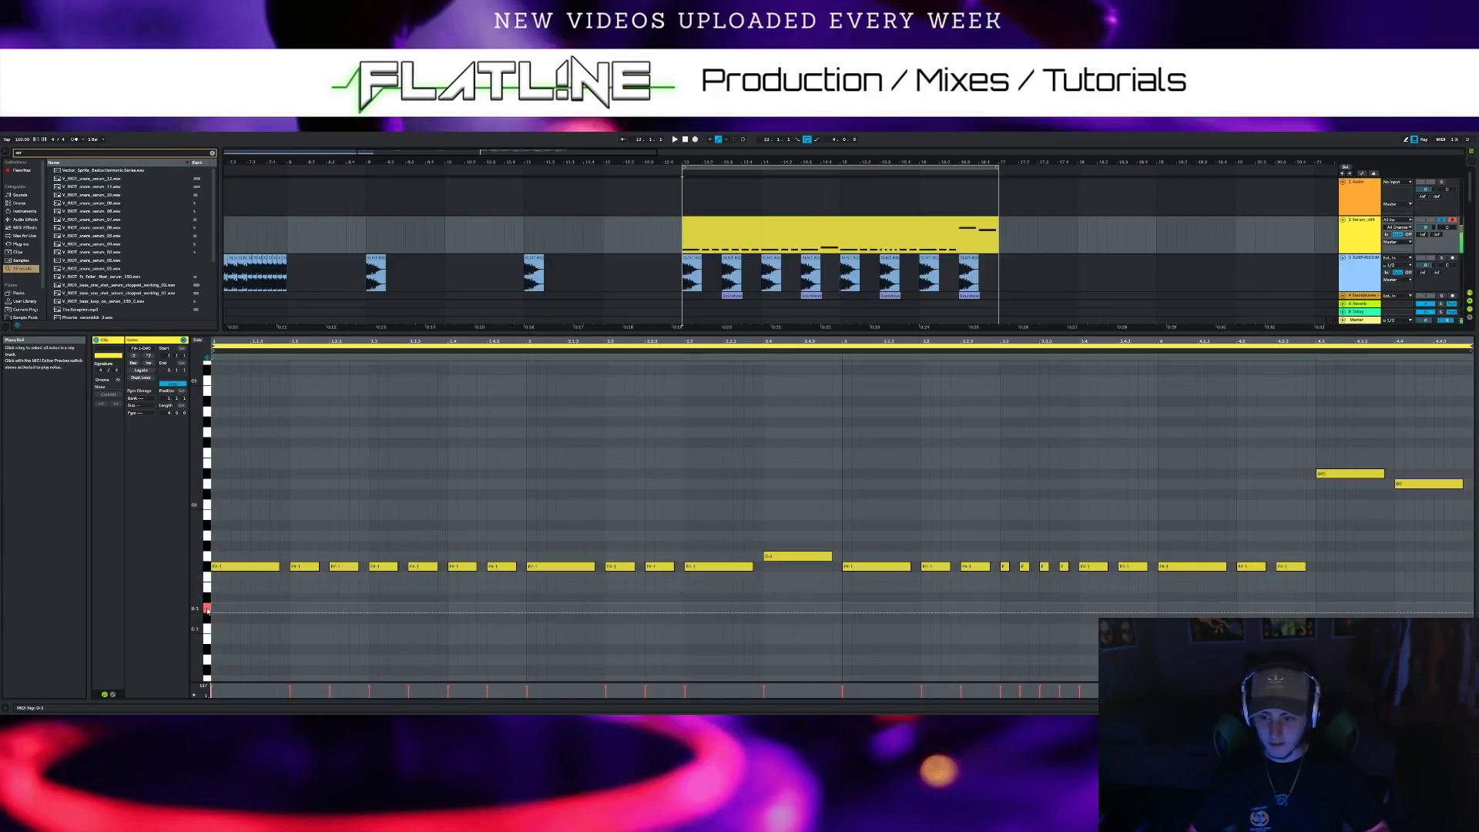
pyautogui.click(208, 565)
pyautogui.click(208, 559)
pyautogui.click(208, 566)
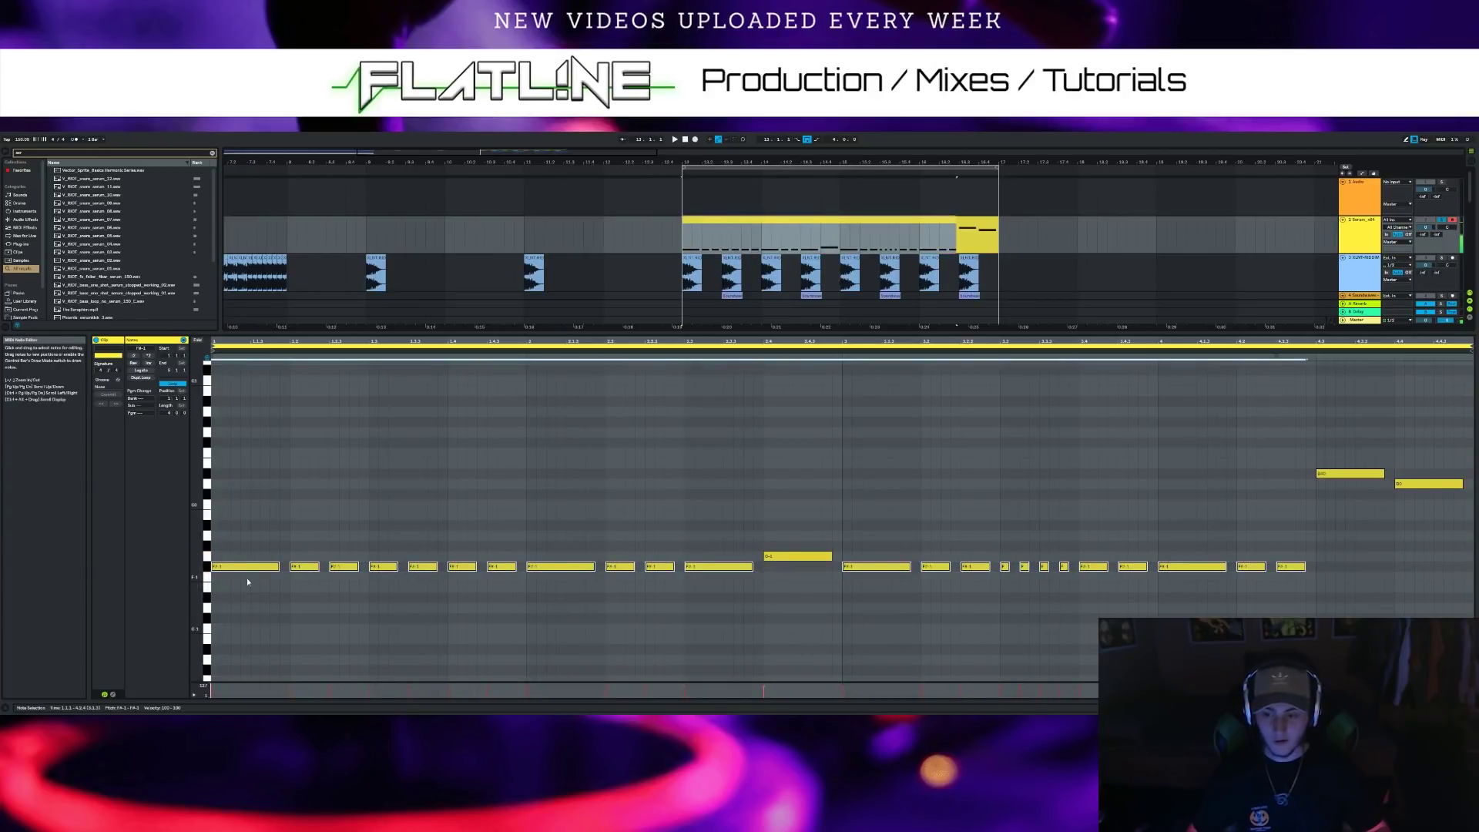
pyautogui.moveTo(705, 333); pyautogui.dragTo(700, 529)
pyautogui.click(676, 140)
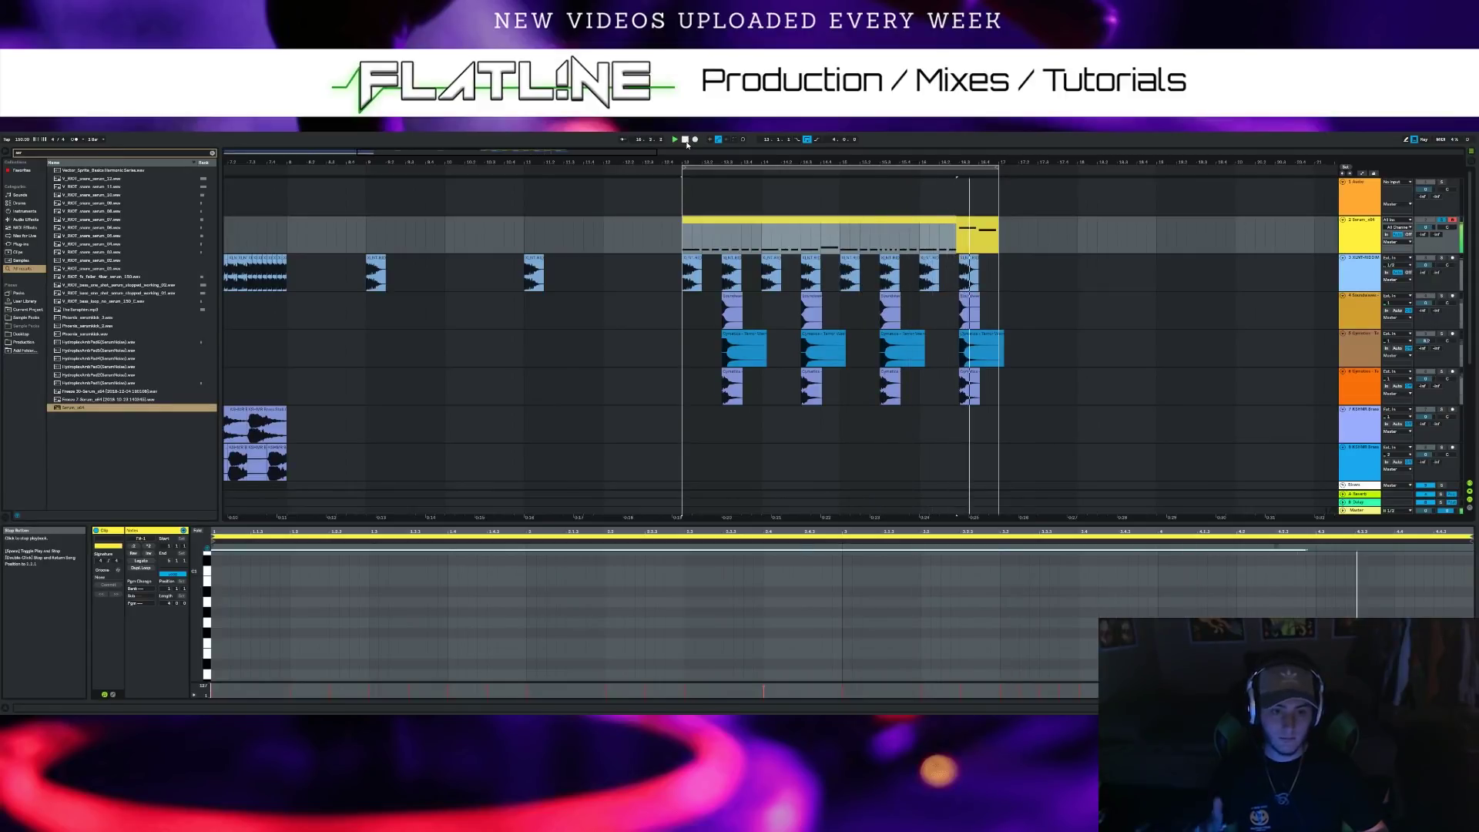
pyautogui.click(684, 139)
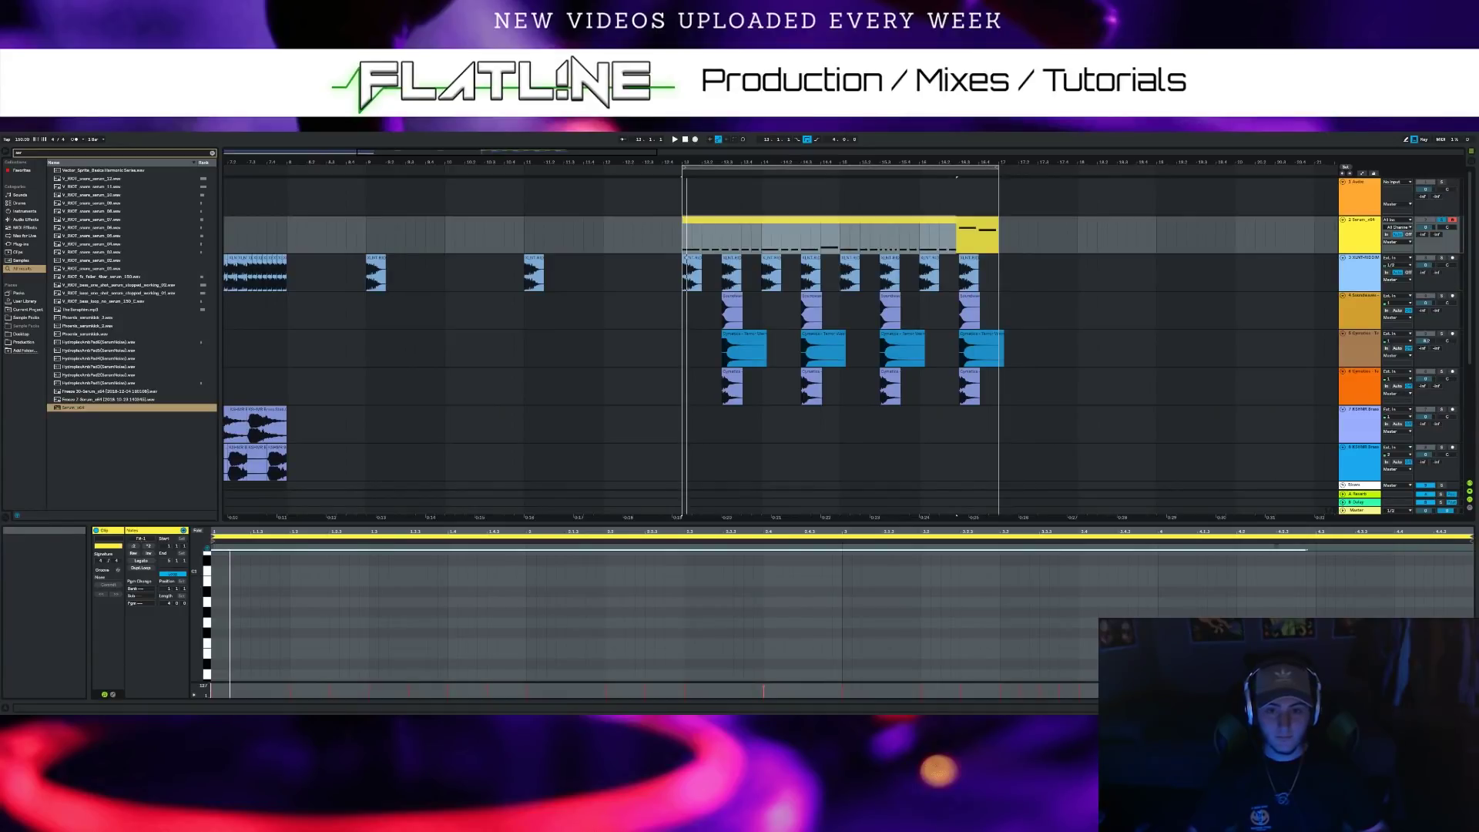
# Insert a new MIDI track below the Serum track and copy the bassline clip's first beat onto it
pyautogui.rightClick(1364, 234)
pyautogui.click(1387, 309)
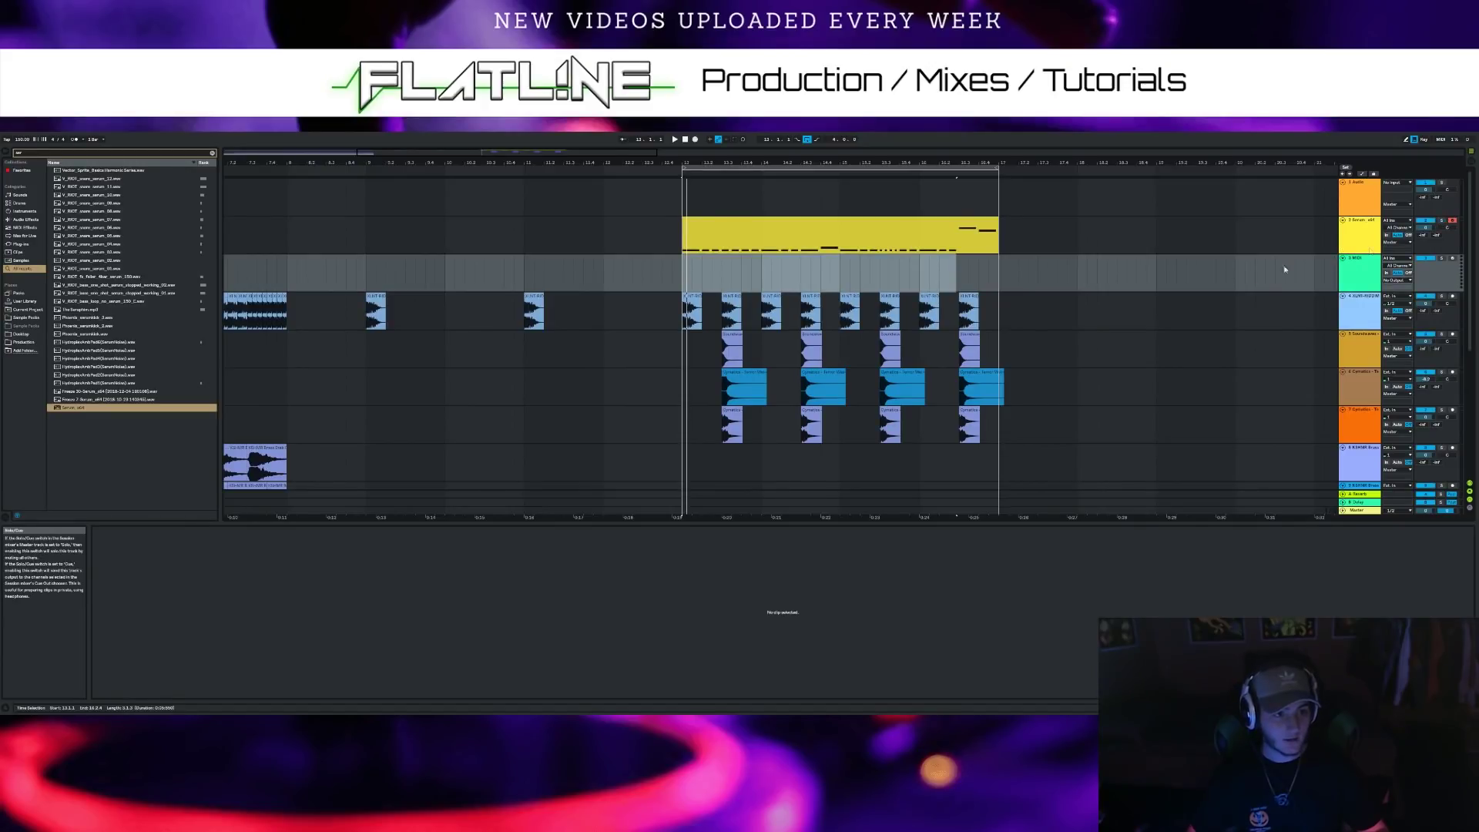
pyautogui.moveTo(700, 231); pyautogui.dragTo(683, 231)
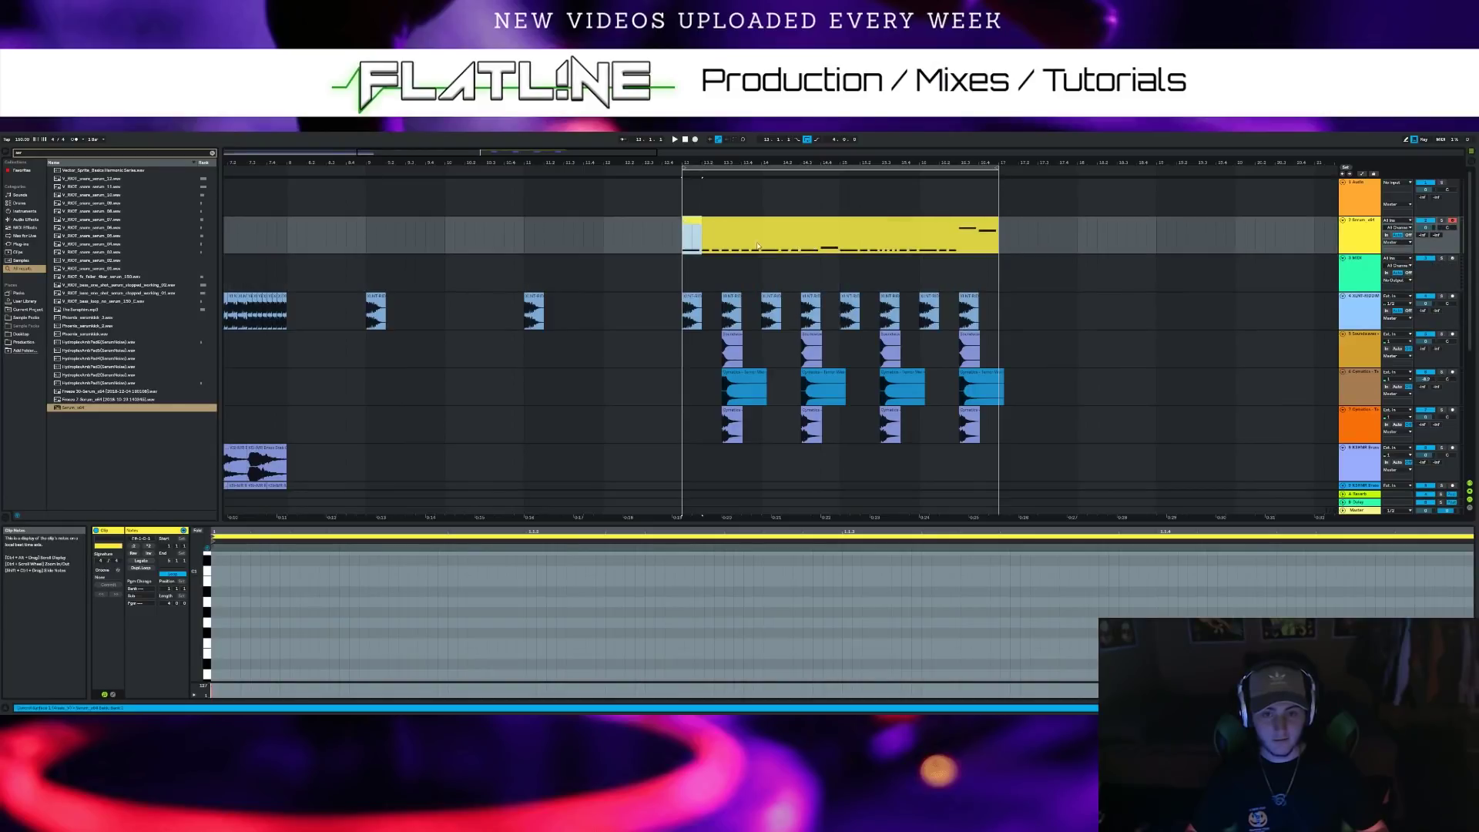
pyautogui.moveTo(689, 219); pyautogui.dragTo(691, 263)
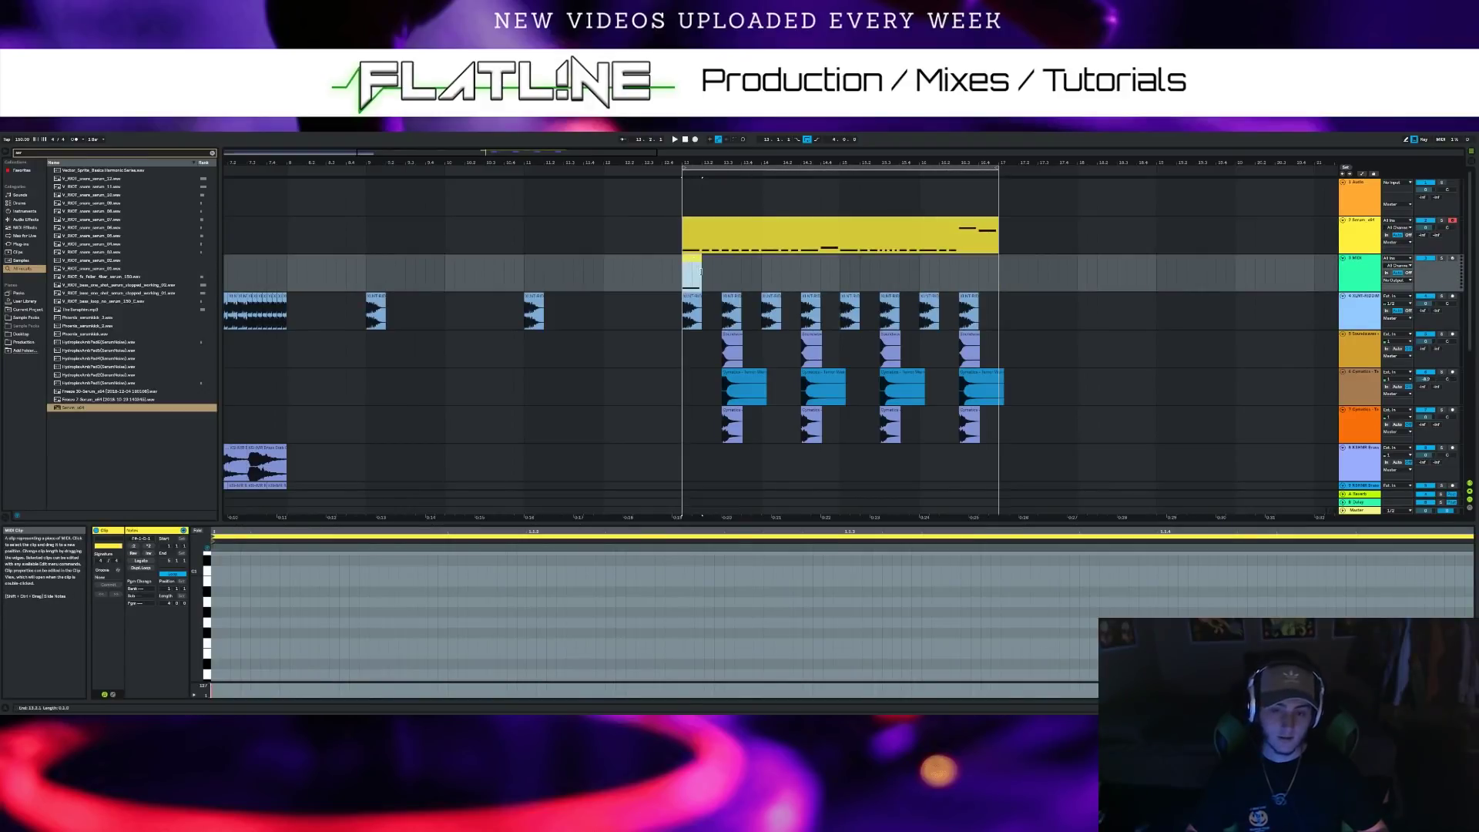
# Copy the one-beat clip to the start of each remaining loop bar on the new MIDI track and play the loop
pyautogui.click(697, 269)
pyautogui.moveTo(696, 269); pyautogui.dragTo(769, 256)
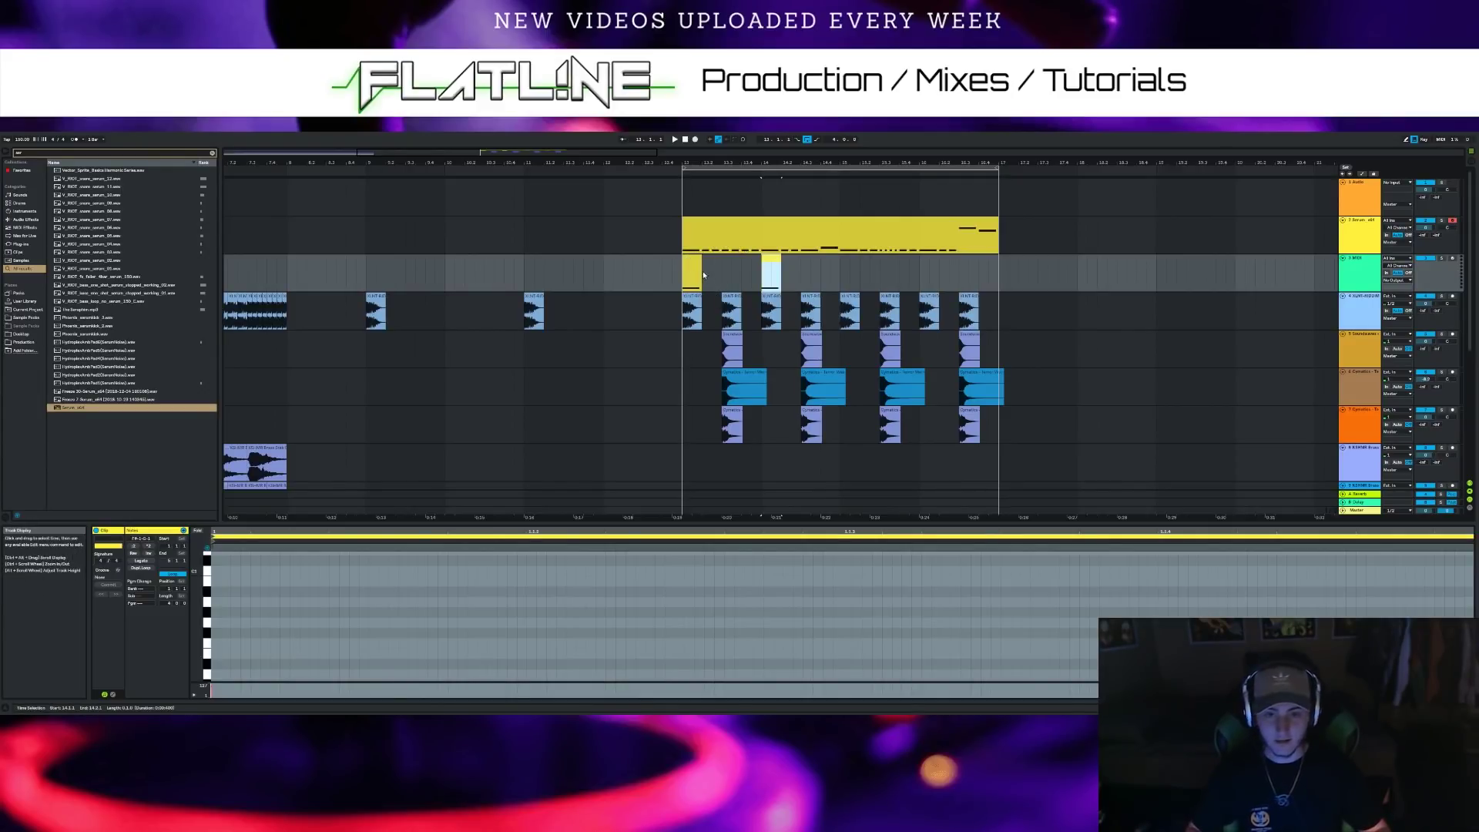
pyautogui.moveTo(777, 266); pyautogui.dragTo(929, 273)
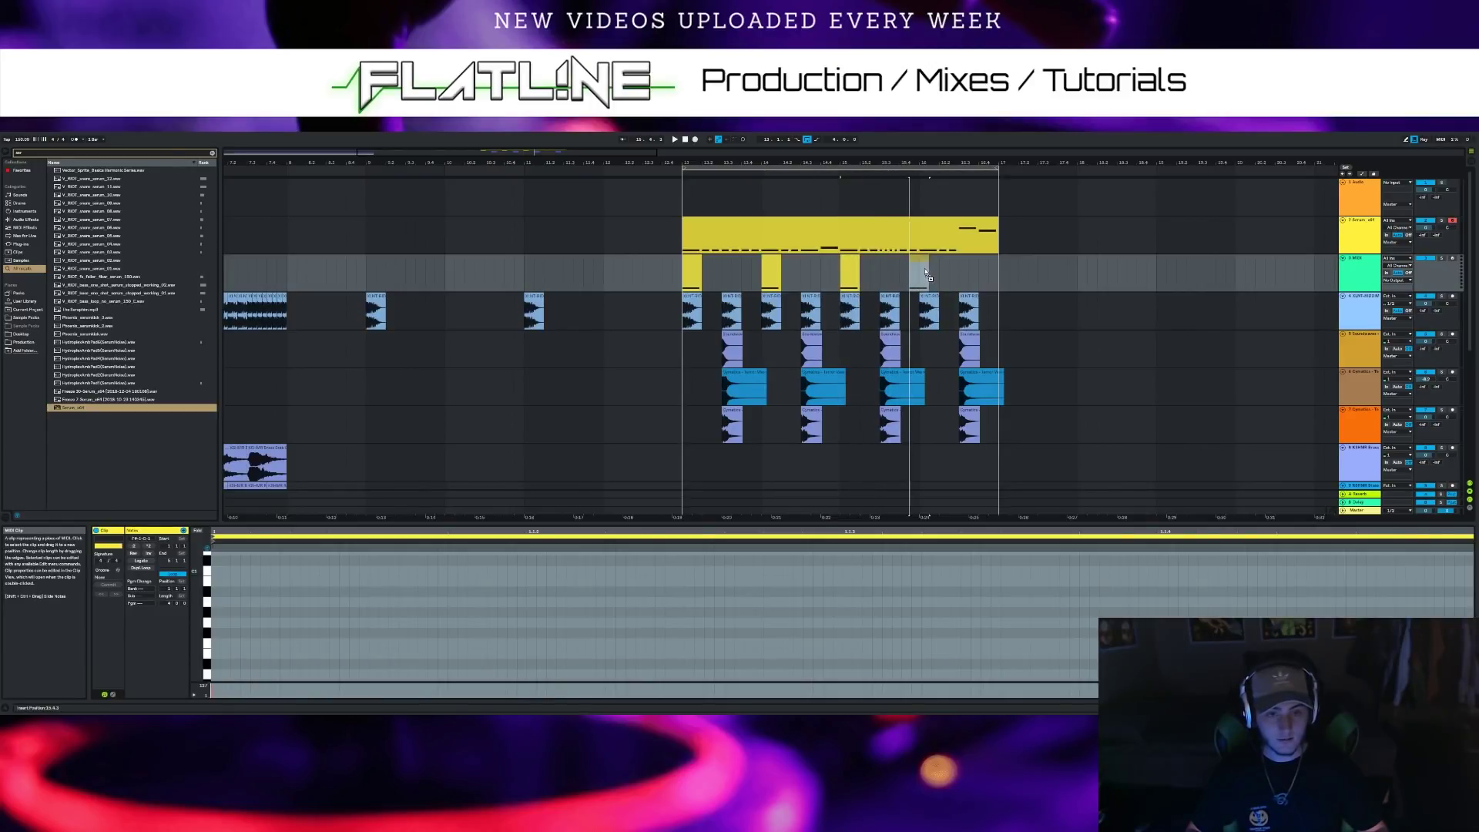
pyautogui.click(682, 174)
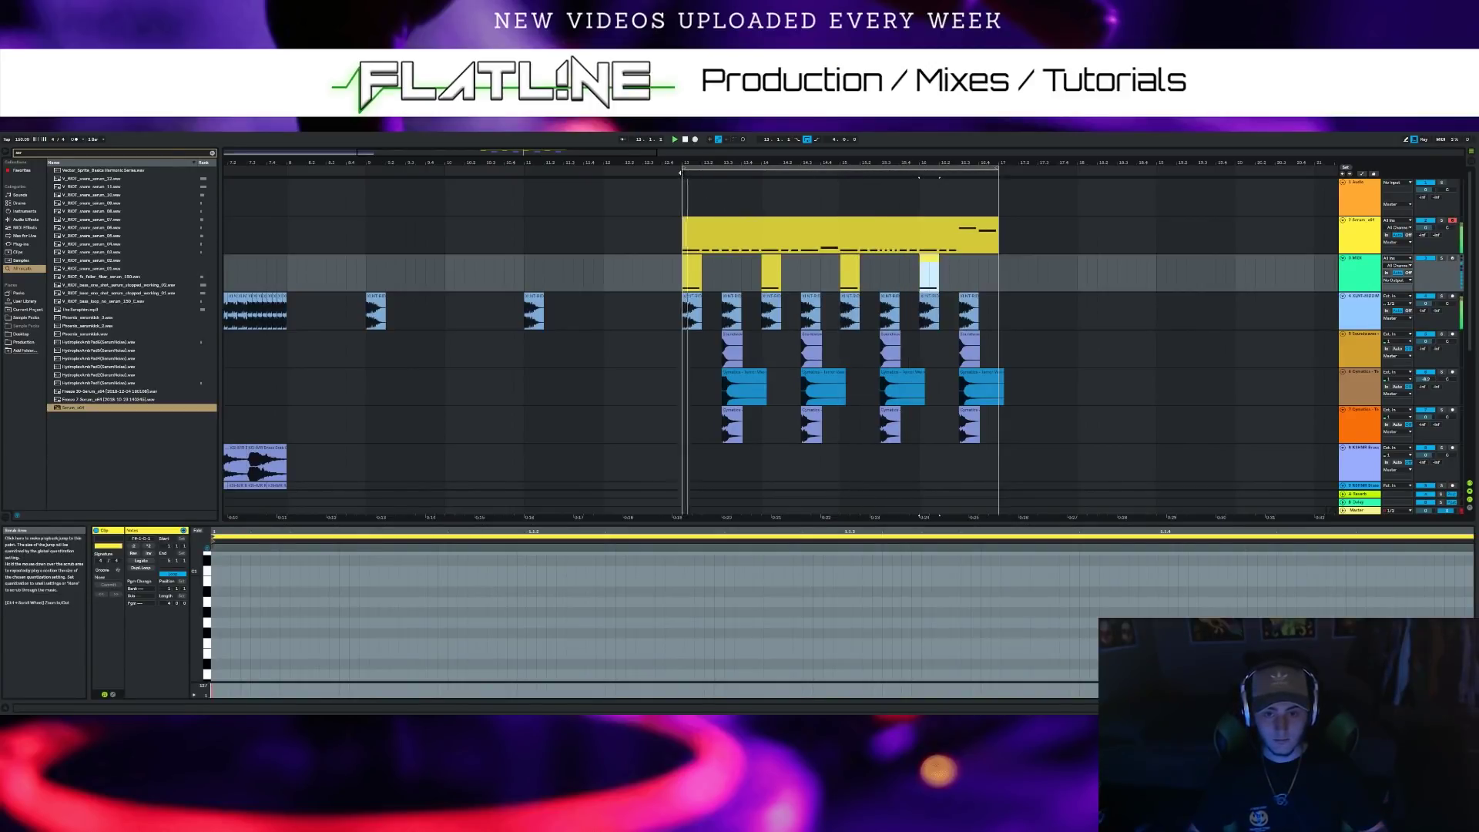
pyautogui.press('space')
# Transpose the note in the new MIDI track's first one-beat clip up by whole octaves
pyautogui.doubleClick(692, 262)
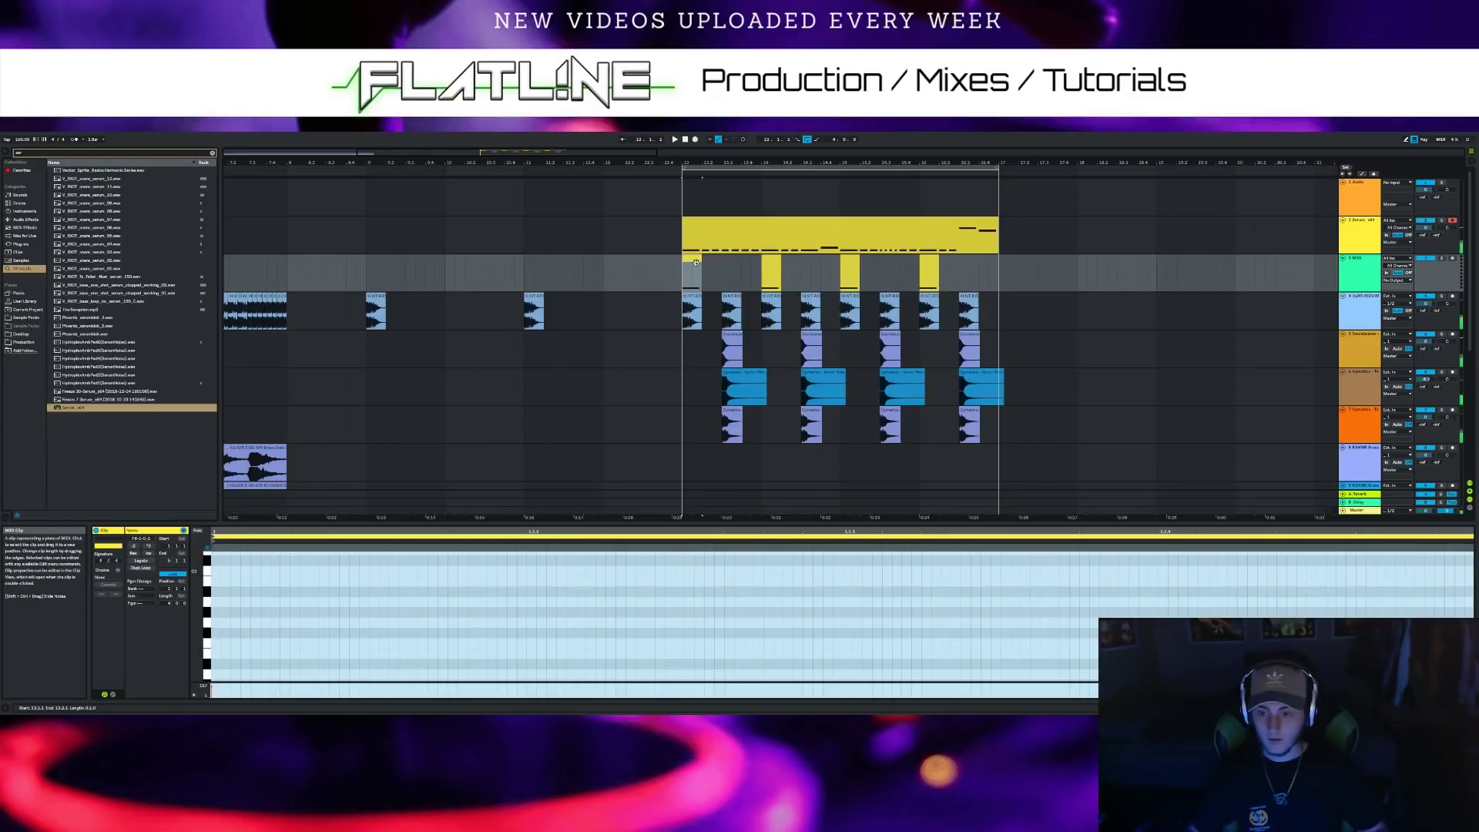
pyautogui.scroll(-10, 530, 581)
pyautogui.moveTo(531, 524); pyautogui.dragTo(534, 404)
pyautogui.click(457, 485)
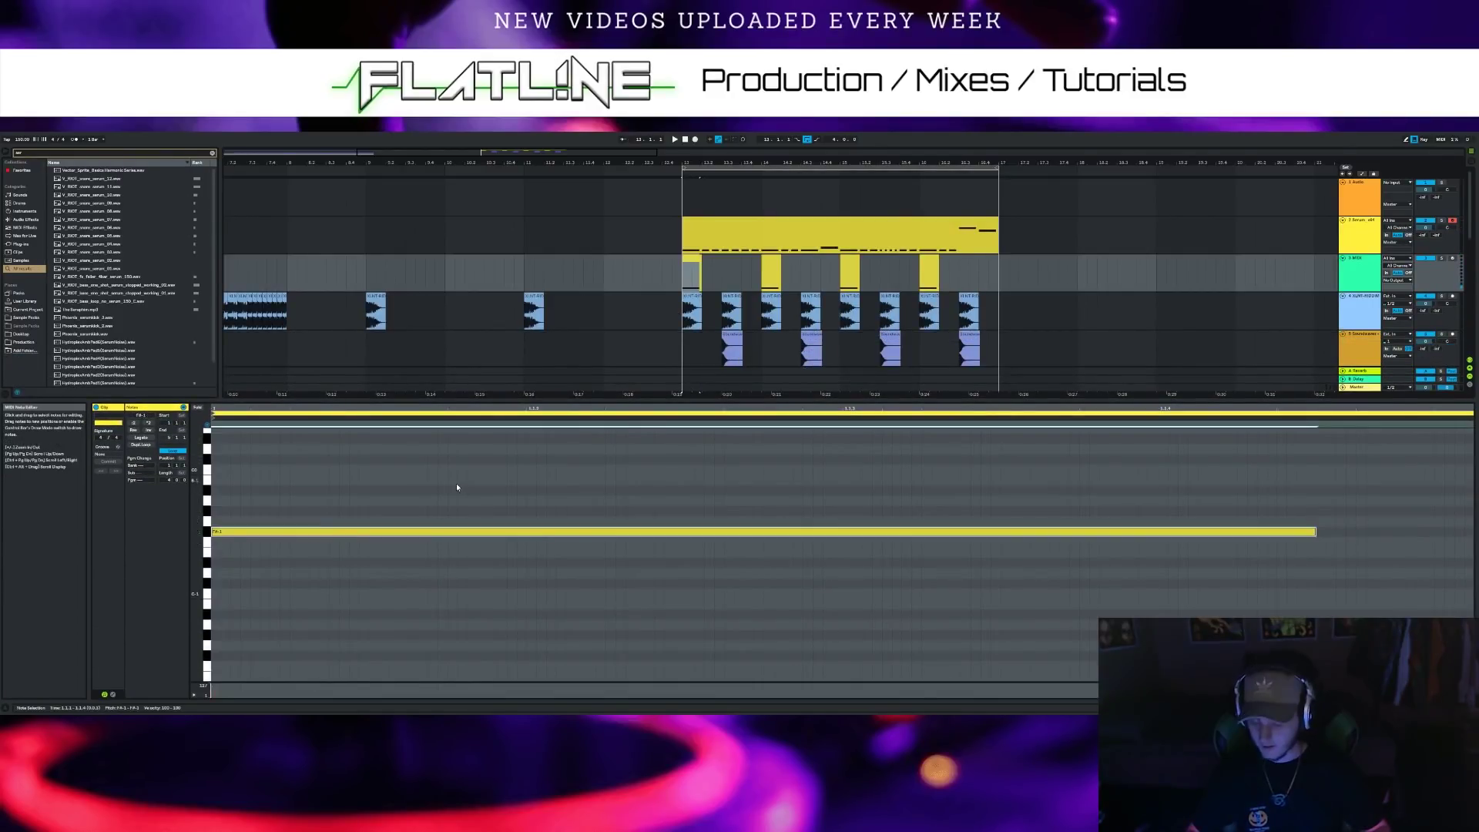
pyautogui.hotkey('shift', 'Up')
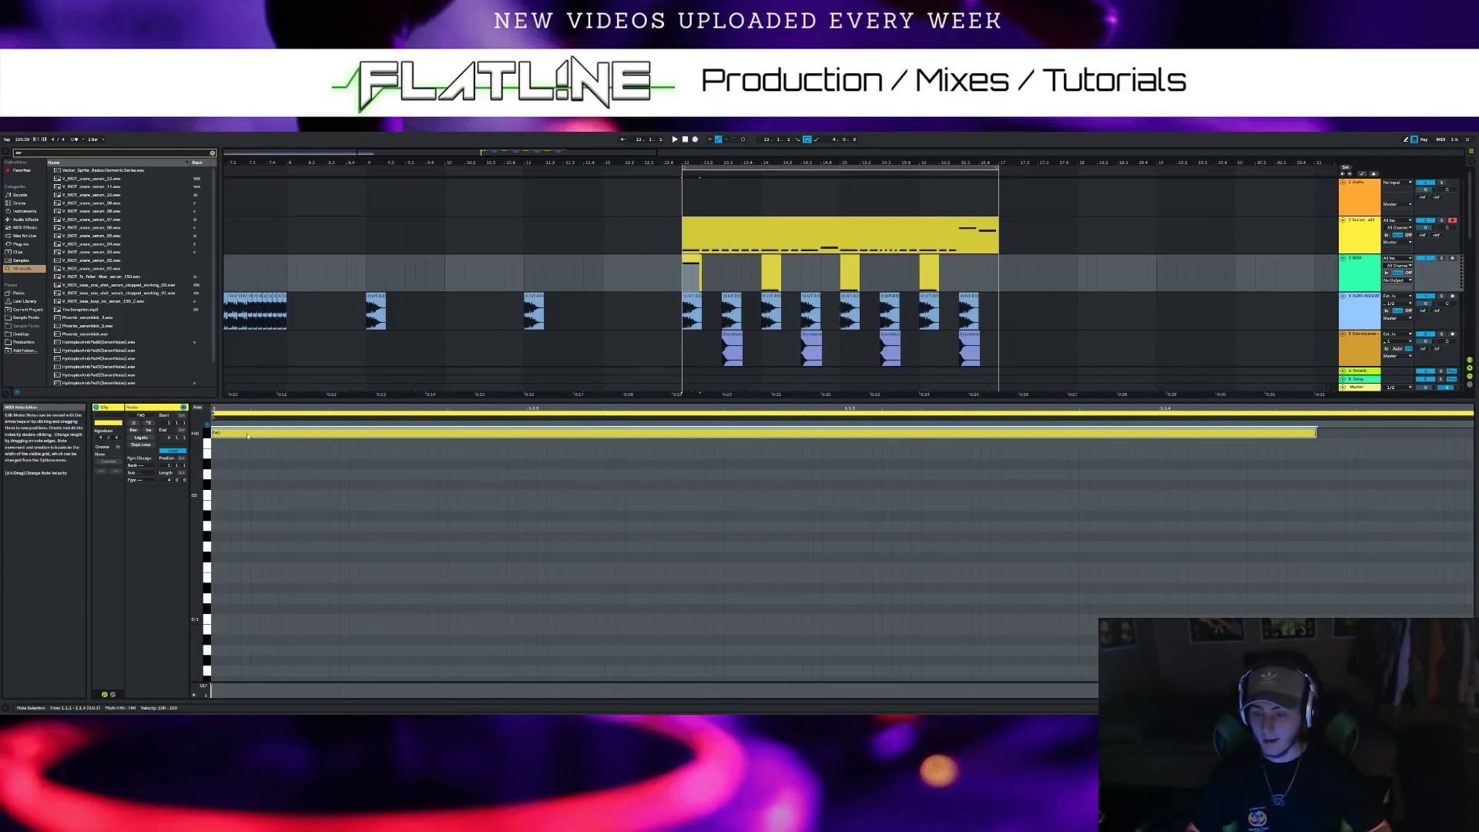
# Delete the three copied one-beat clips that follow the first clip on the new MIDI track
pyautogui.click(773, 266)
pyautogui.rightClick(774, 265)
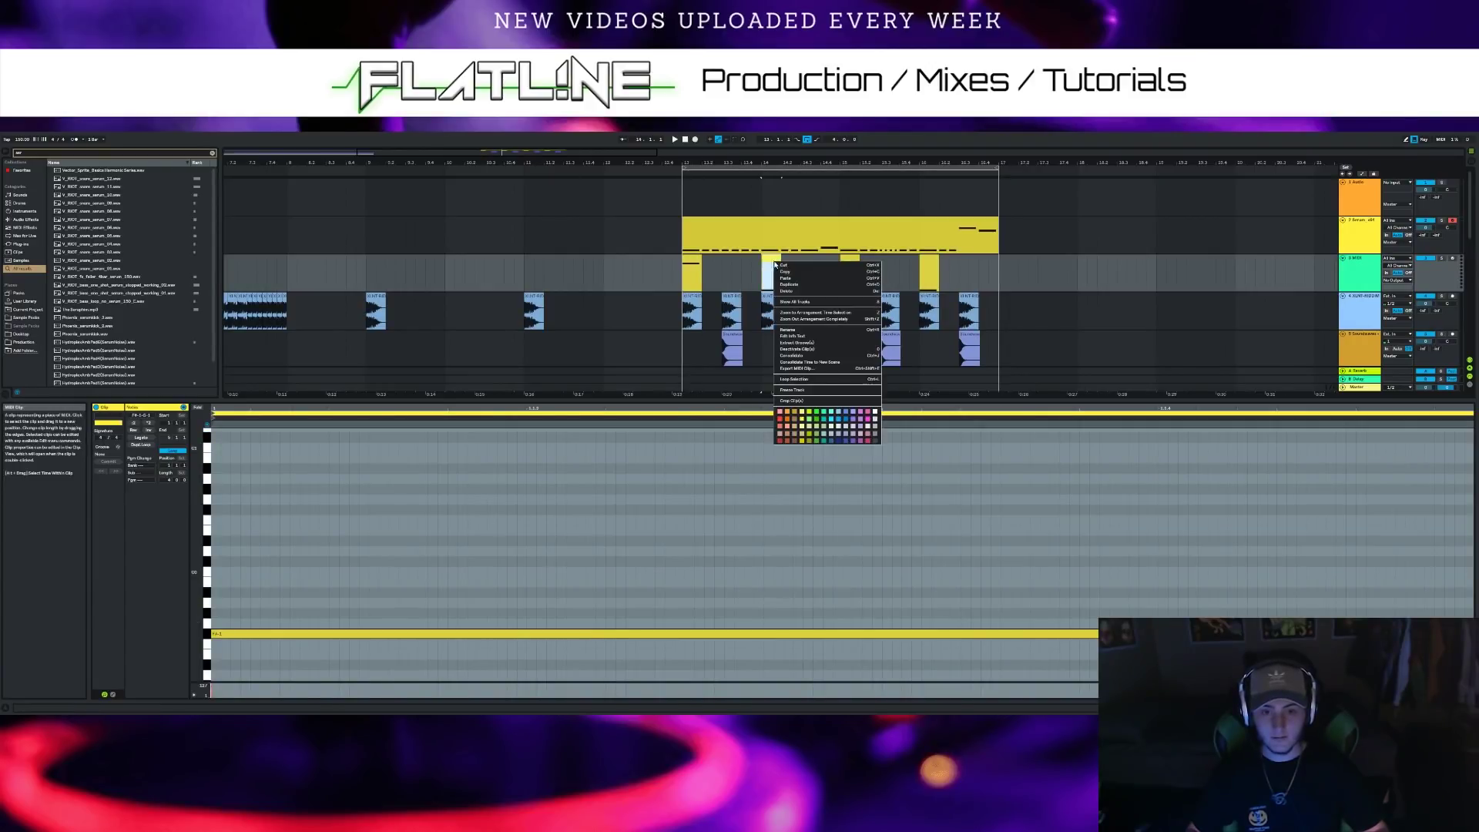
pyautogui.click(786, 290)
pyautogui.rightClick(857, 266)
pyautogui.click(862, 292)
pyautogui.rightClick(931, 262)
pyautogui.click(944, 291)
# Extend the first clip's note to the clip end and copy the clip to the start of each remaining loop bar
pyautogui.click(693, 259)
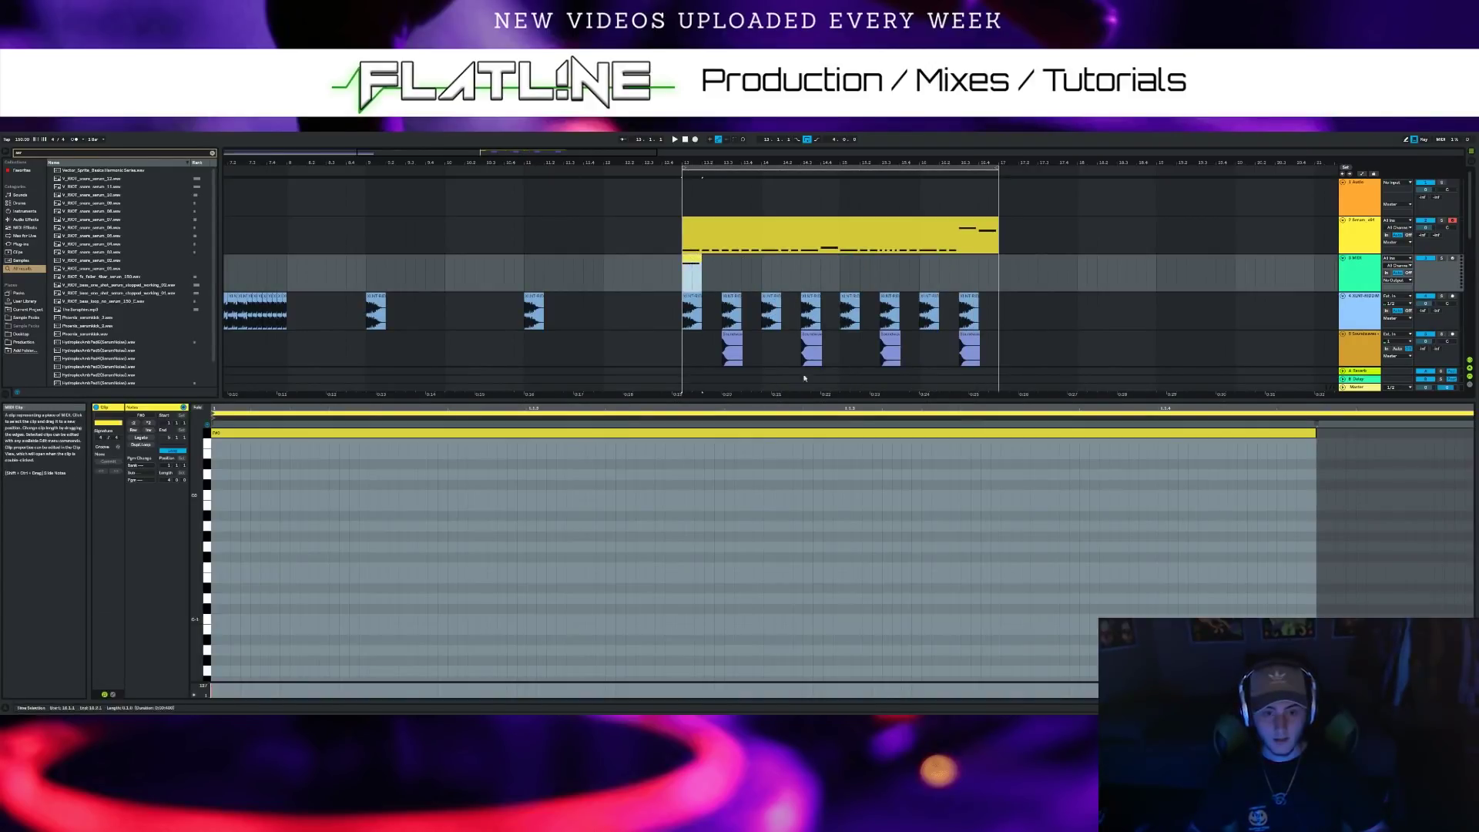
pyautogui.moveTo(1315, 433); pyautogui.dragTo(1474, 436)
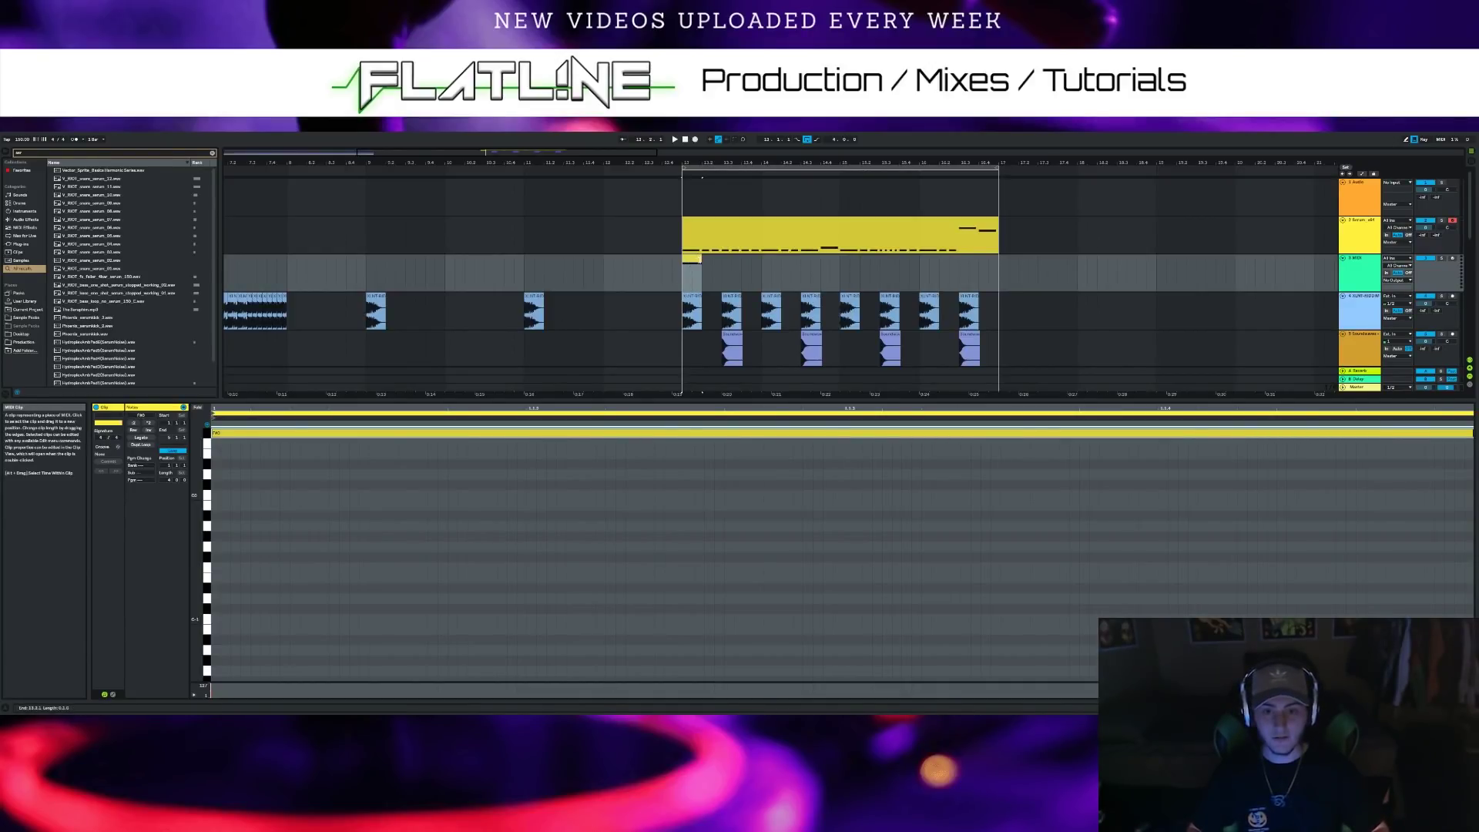
pyautogui.moveTo(691, 262); pyautogui.dragTo(928, 269)
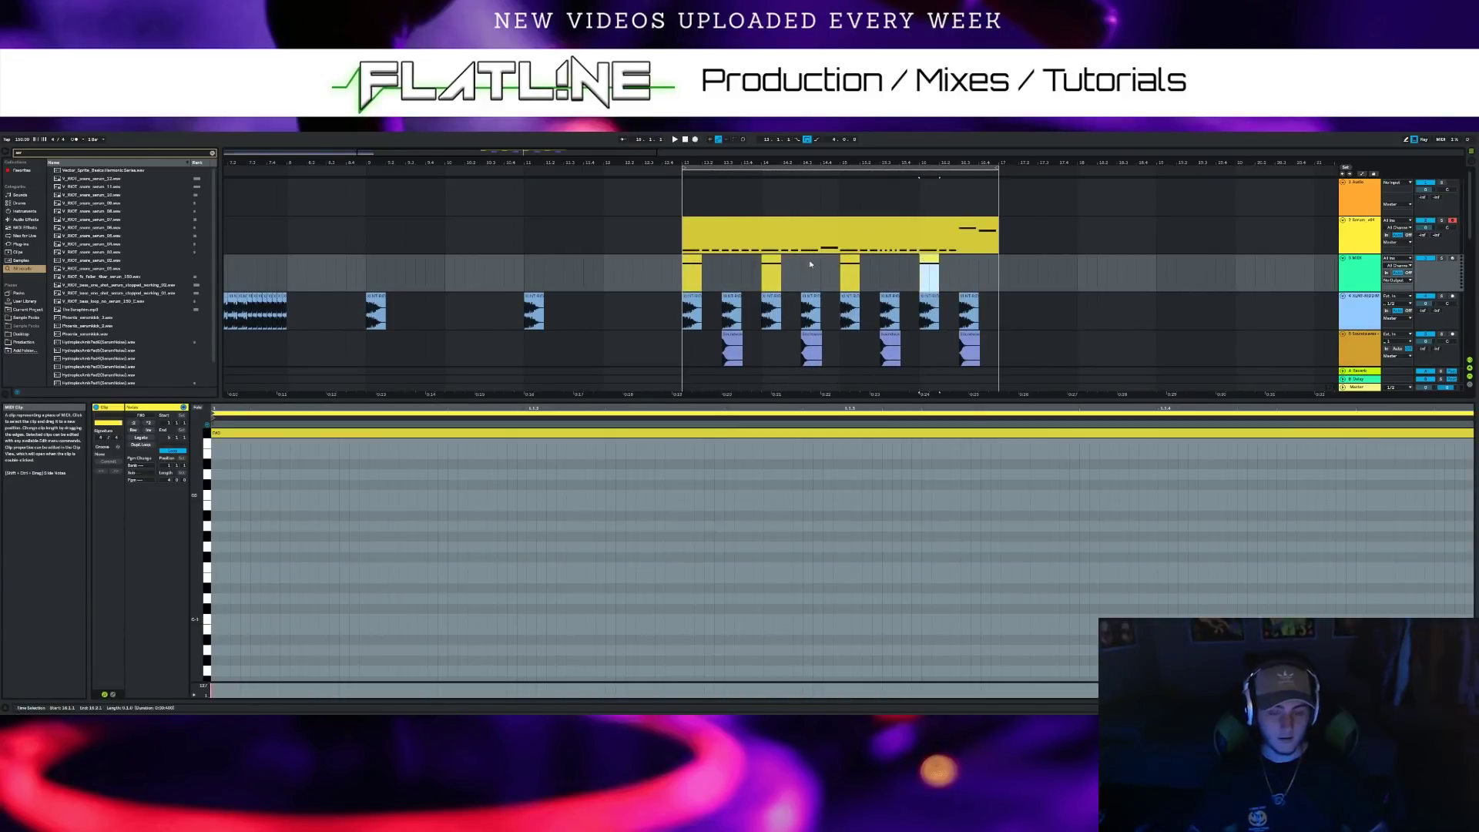
# Load Serum_x64 onto the new MIDI track holding the one-beat clips and play the loop
pyautogui.click(1360, 273)
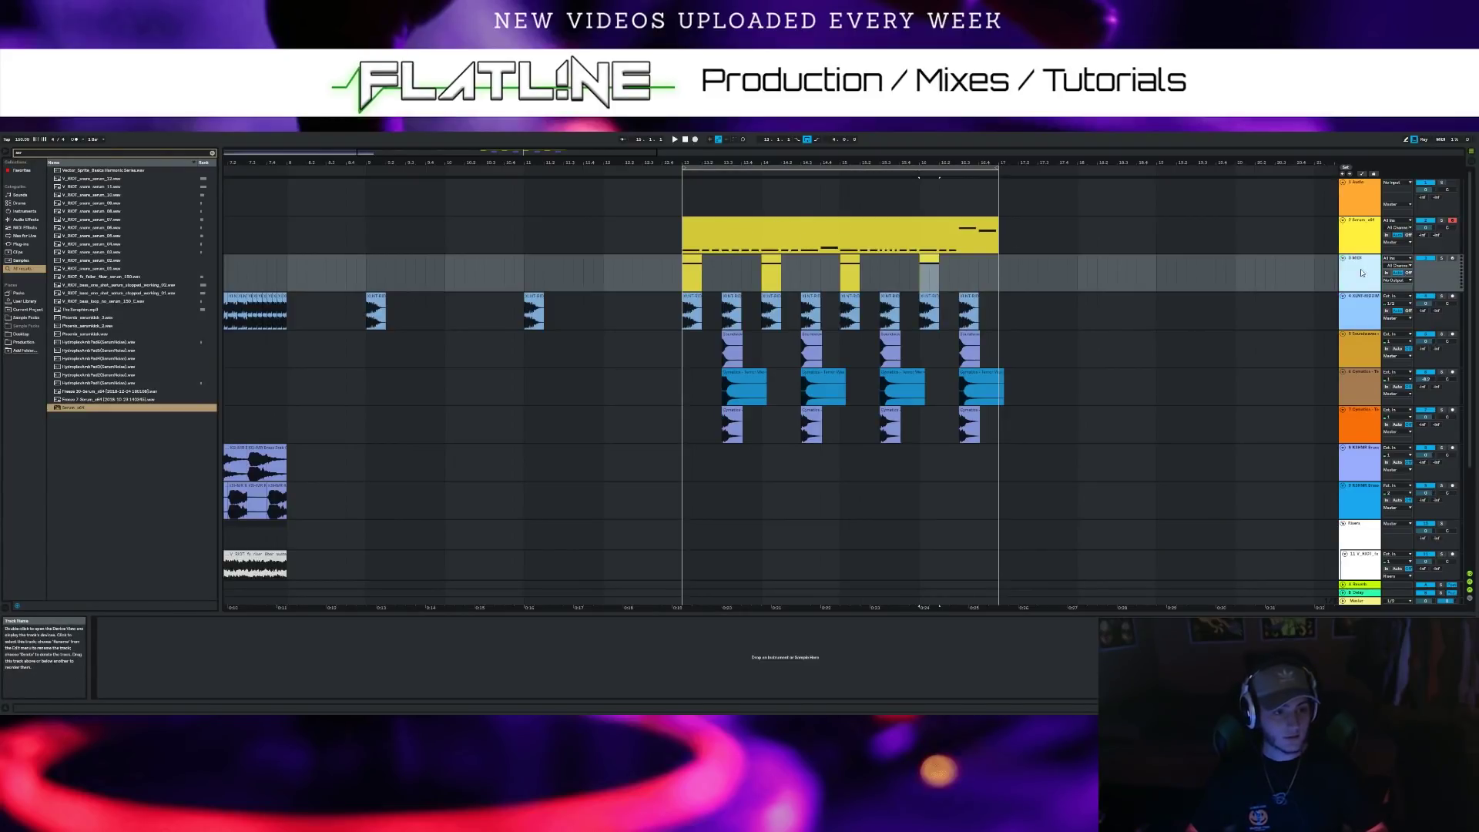
pyautogui.moveTo(74, 408); pyautogui.dragTo(745, 252)
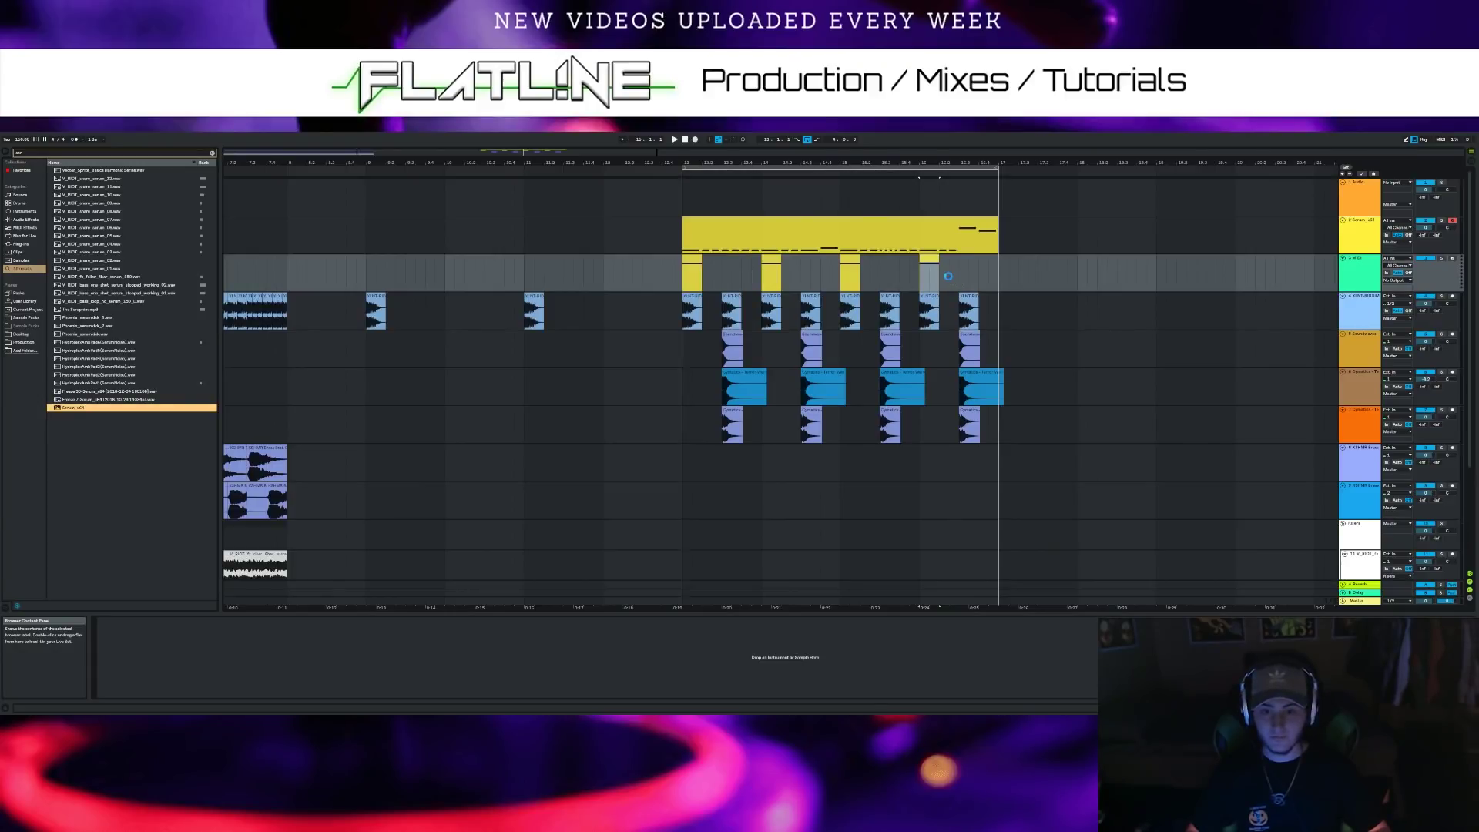
pyautogui.moveTo(948, 276); pyautogui.dragTo(948, 276)
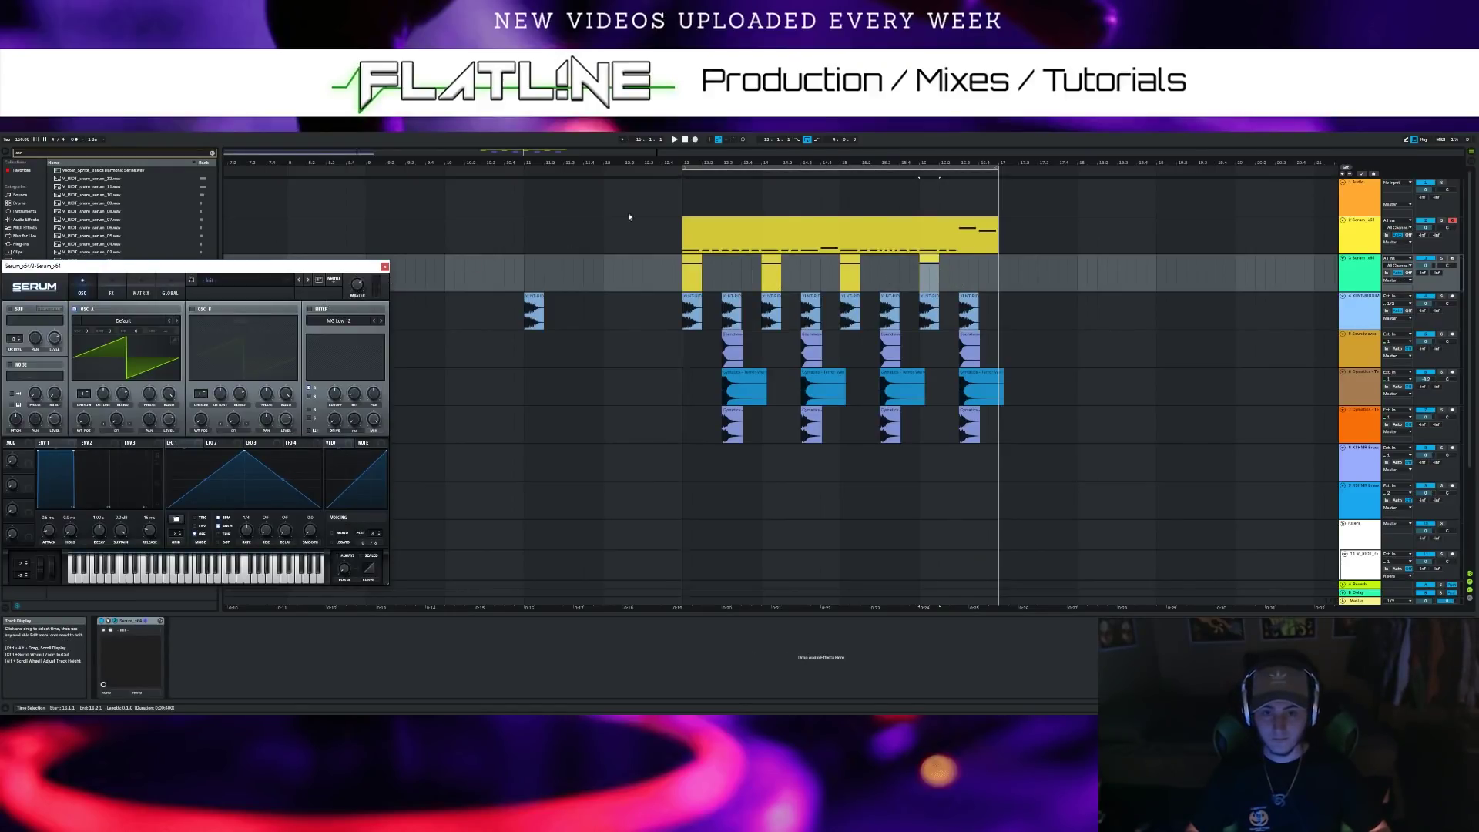
pyautogui.click(674, 140)
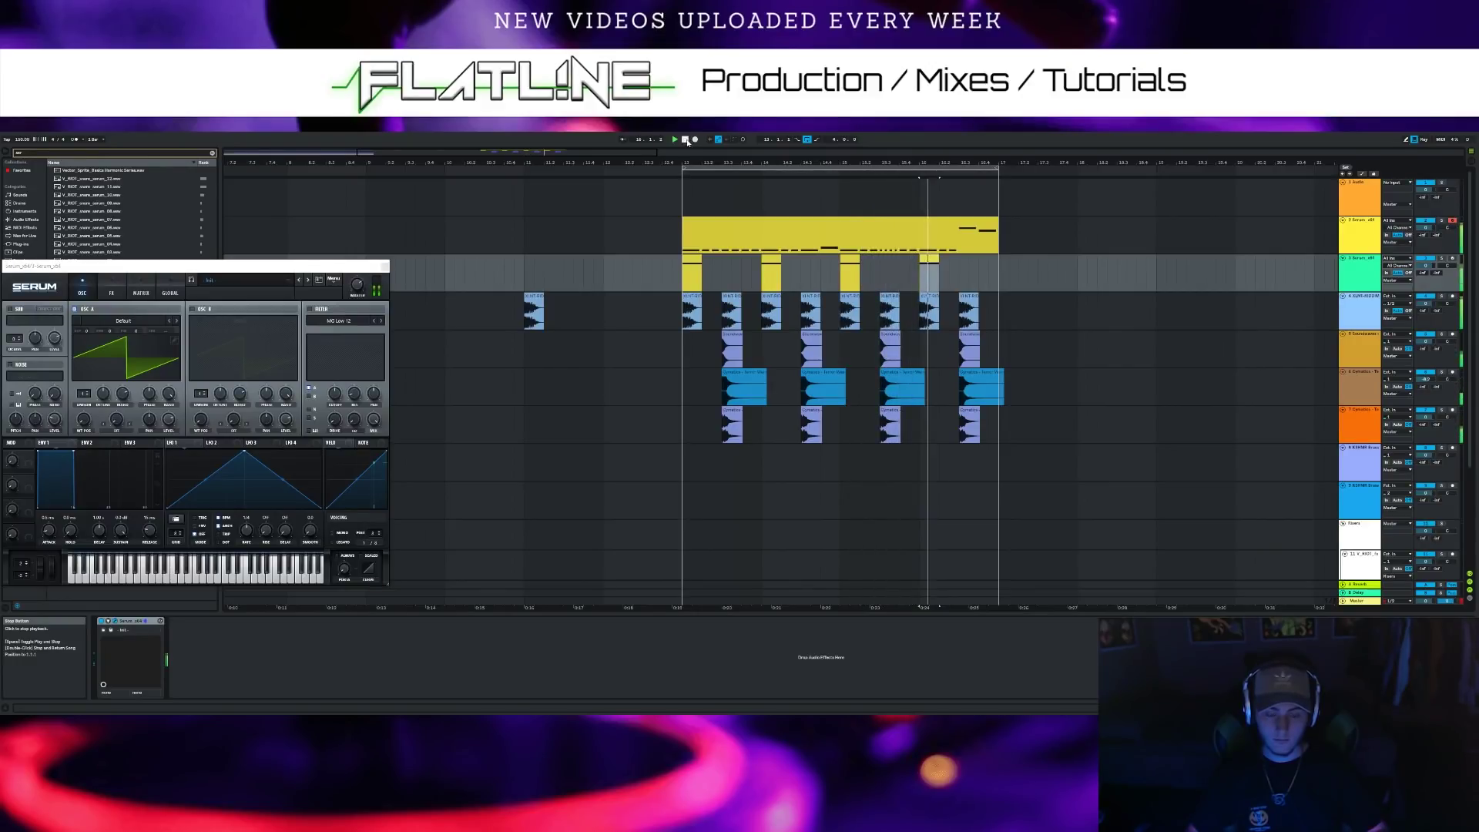
pyautogui.click(688, 142)
# Load the "First growl bit for arrangement" preset from the FLATLINE user folder in the new Serum
pyautogui.click(274, 287)
pyautogui.click(274, 287)
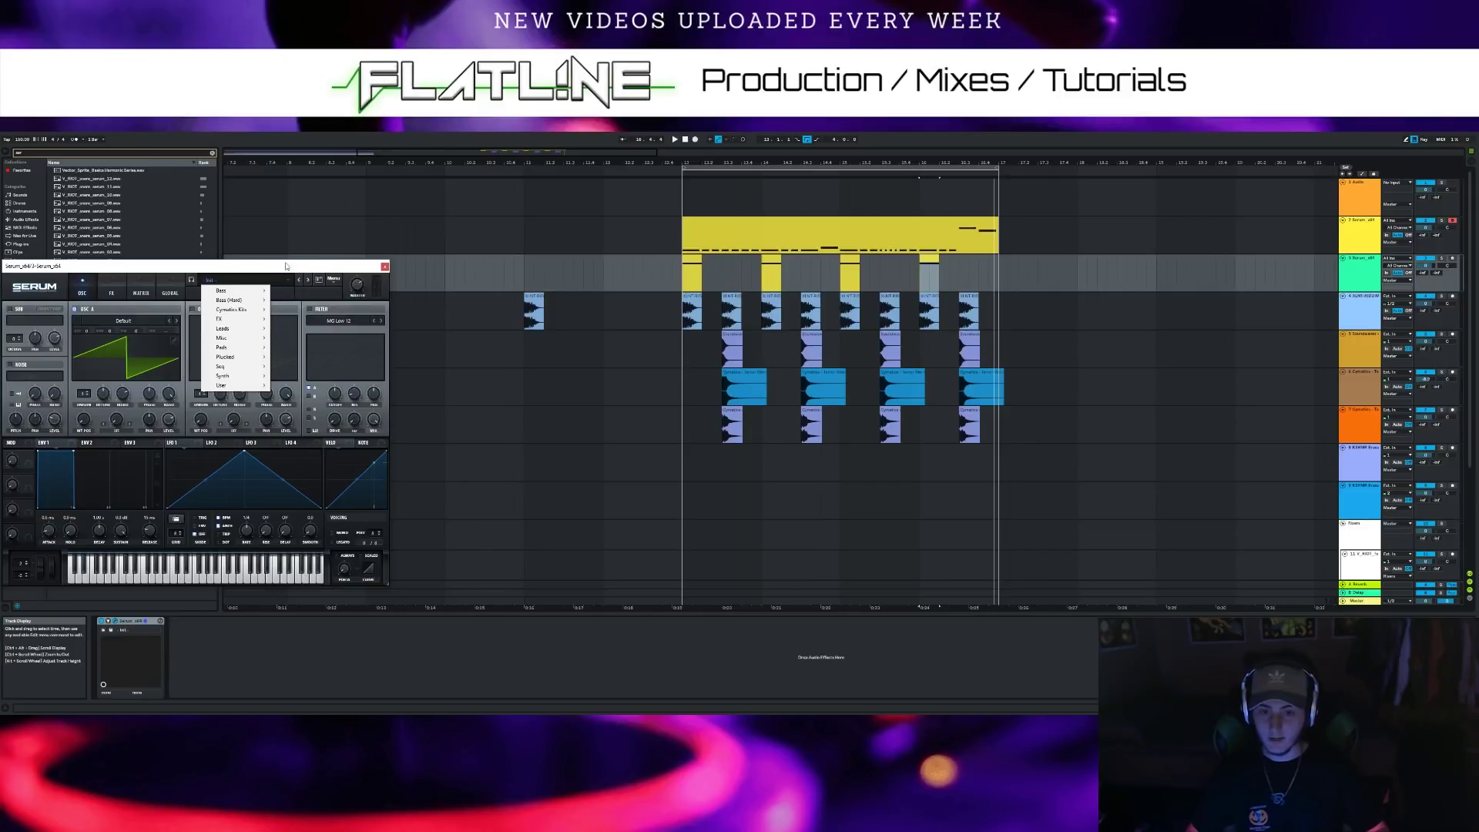
pyautogui.click(269, 280)
pyautogui.click(269, 280)
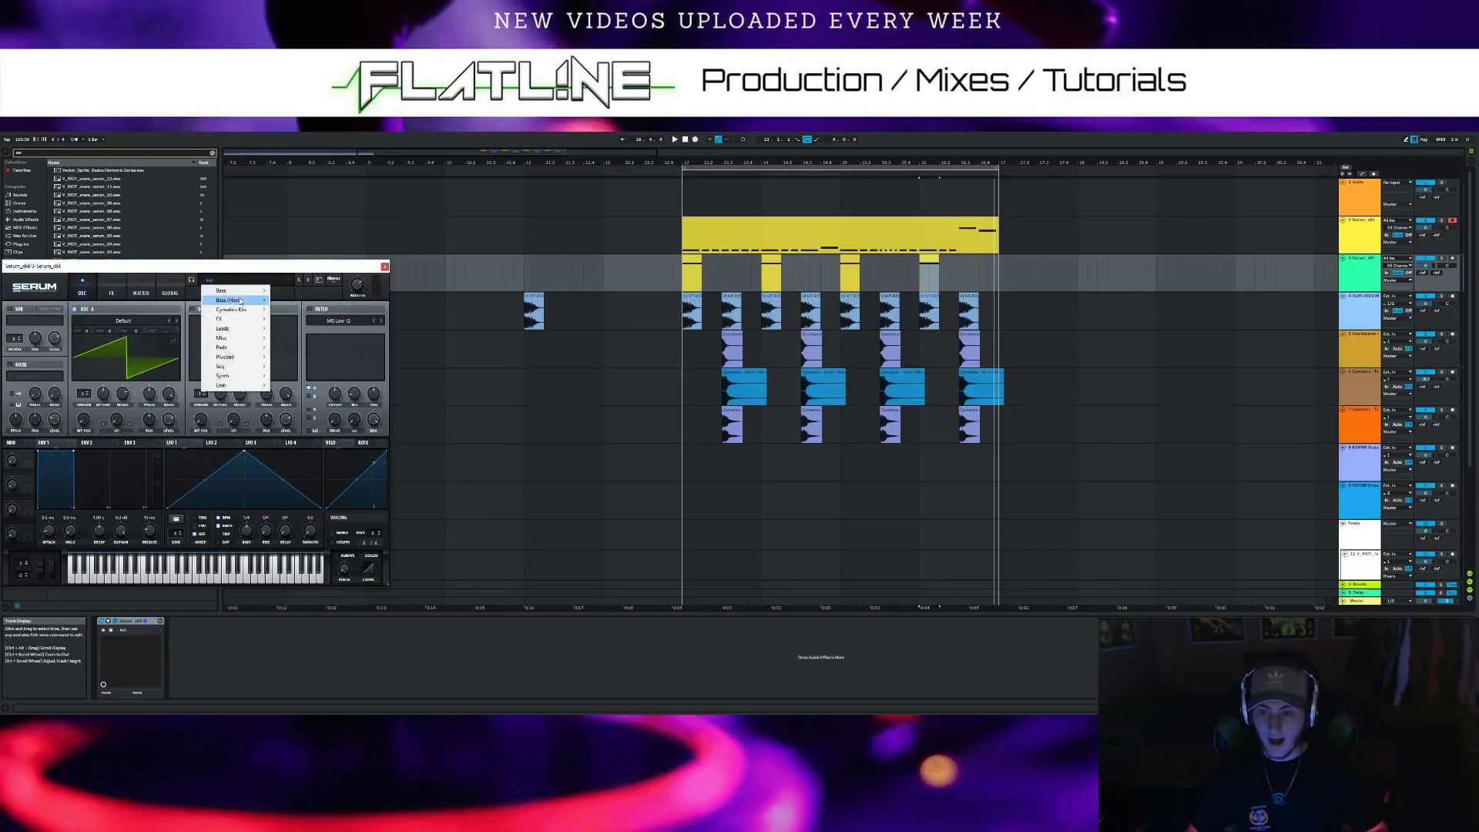
pyautogui.moveTo(243, 385)
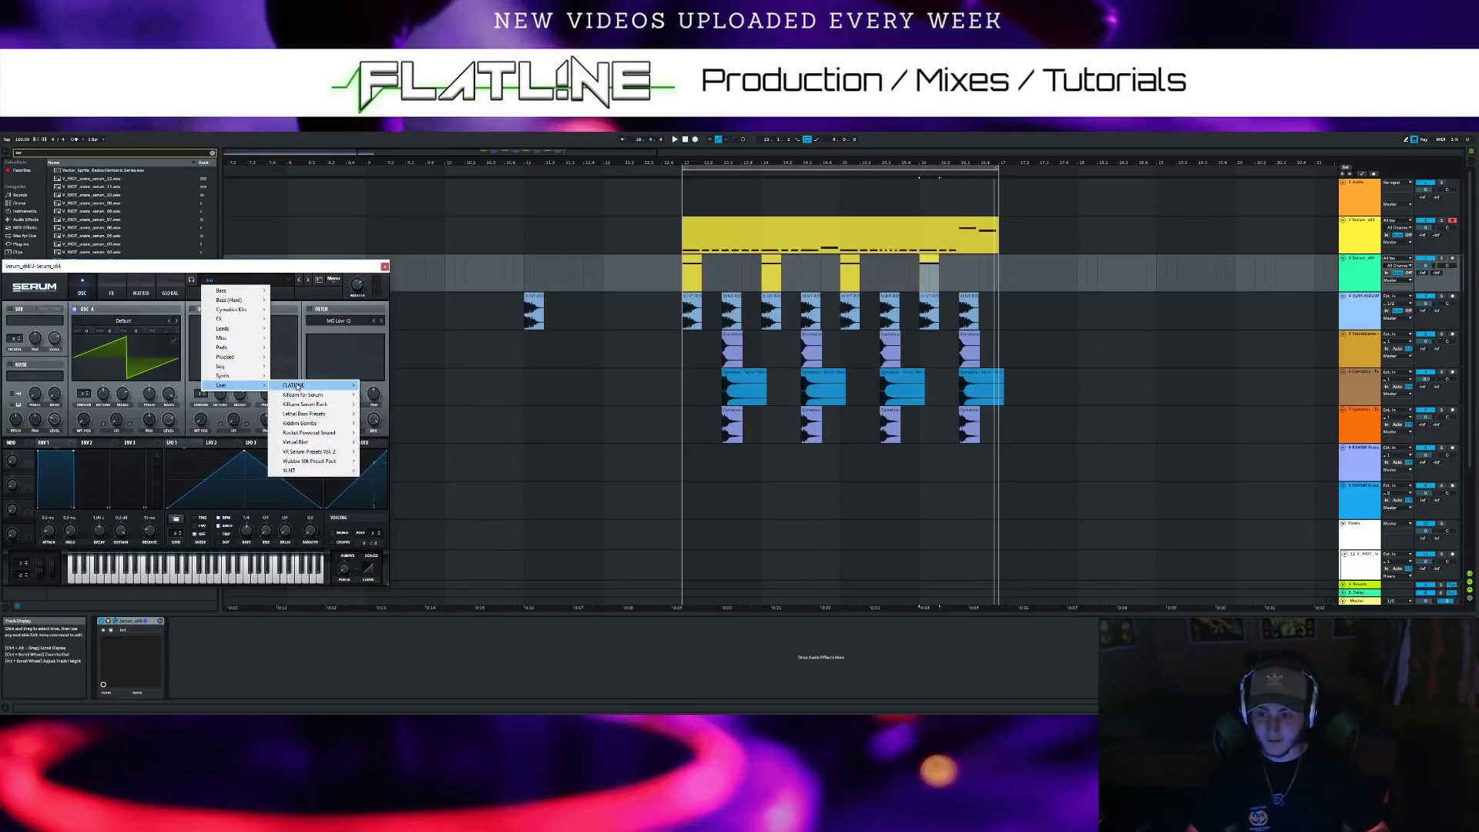
pyautogui.moveTo(297, 386)
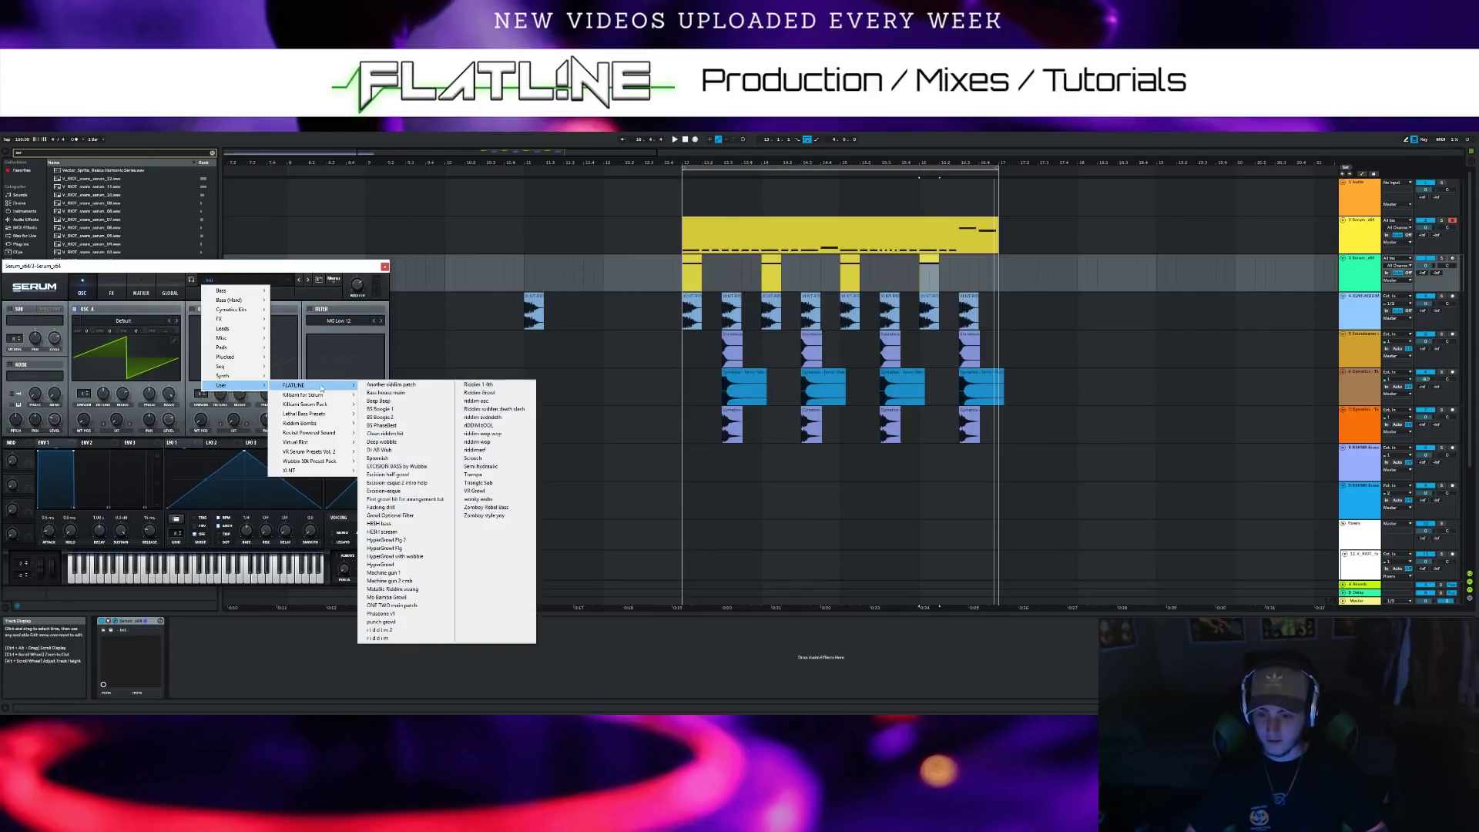
pyautogui.click(416, 498)
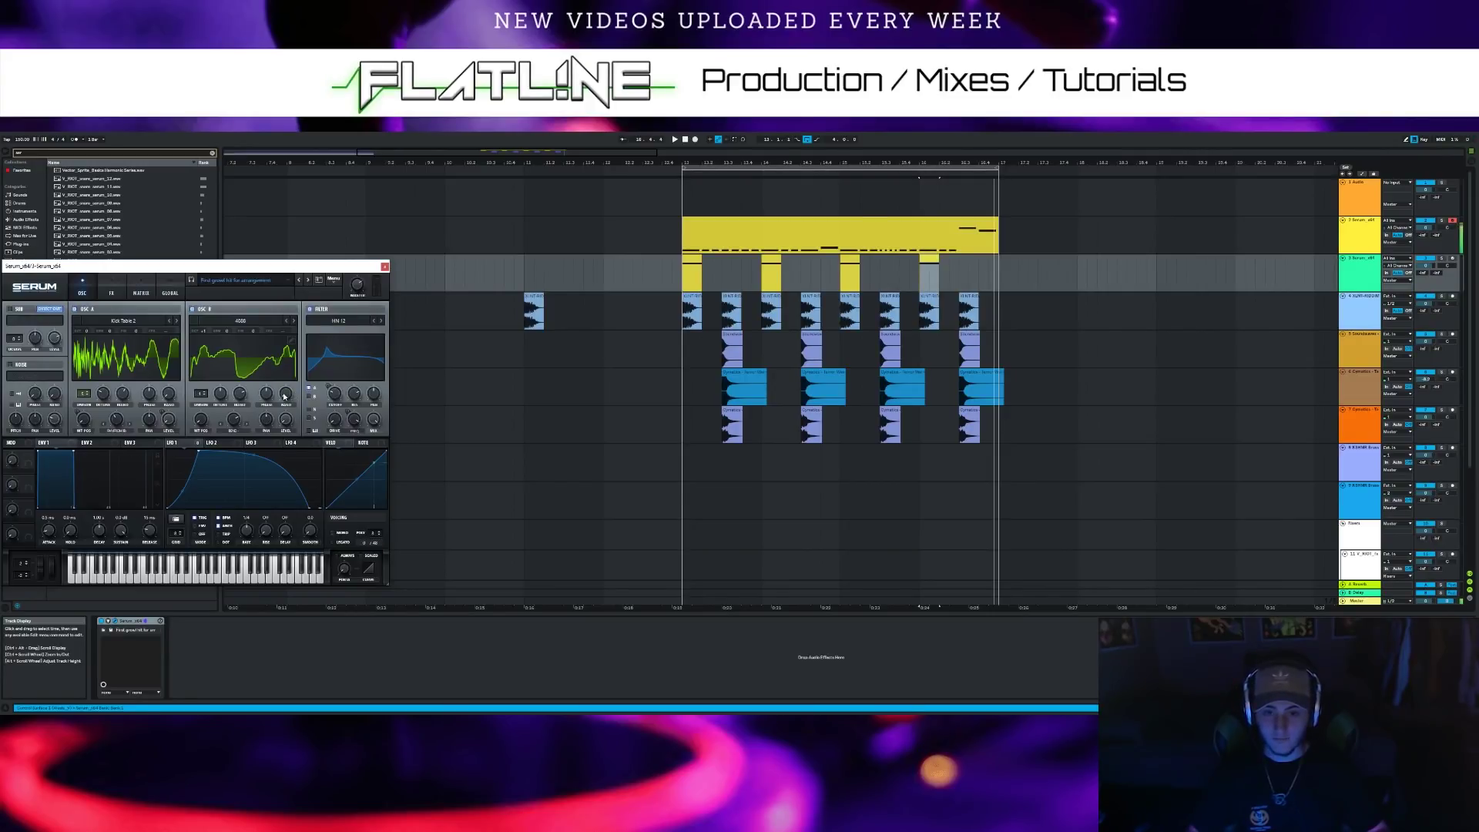
# Audition the growl preset and examine its oscillator wavetables and its effects chain, including distortion, compressor, reverb, EQ and filter
pyautogui.click(766, 288)
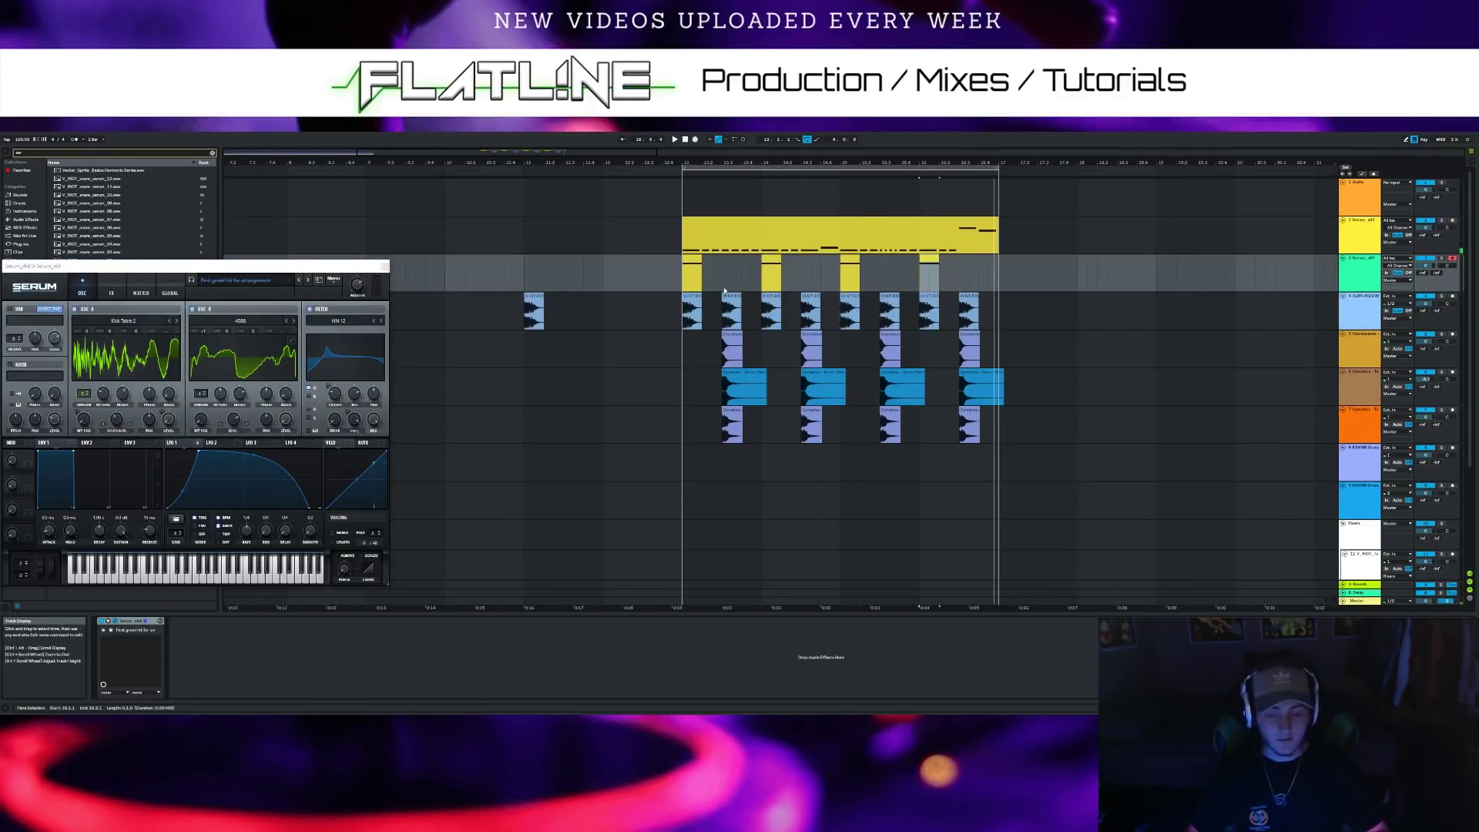
pyautogui.press('z')
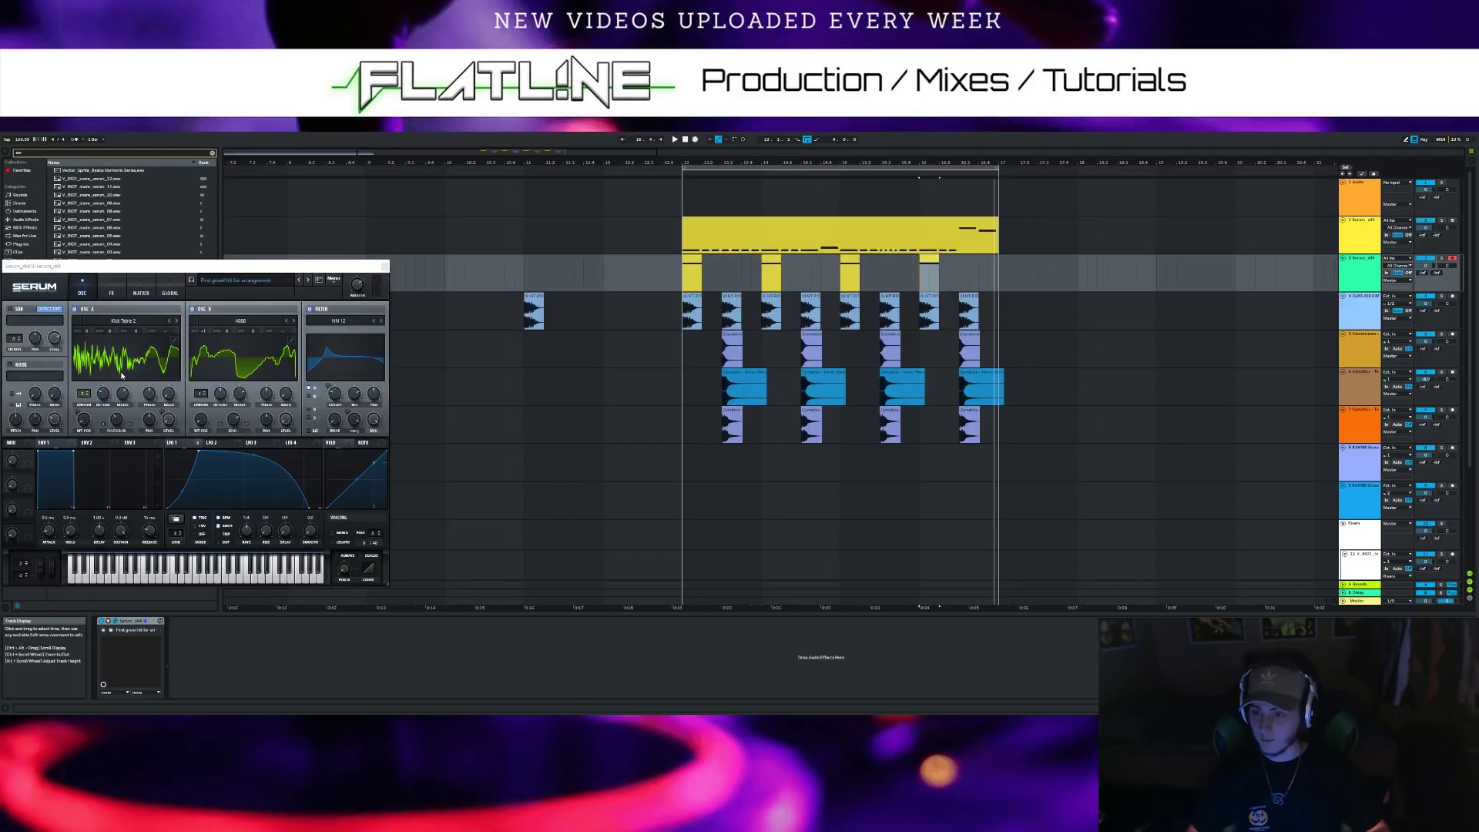
pyautogui.click(176, 366)
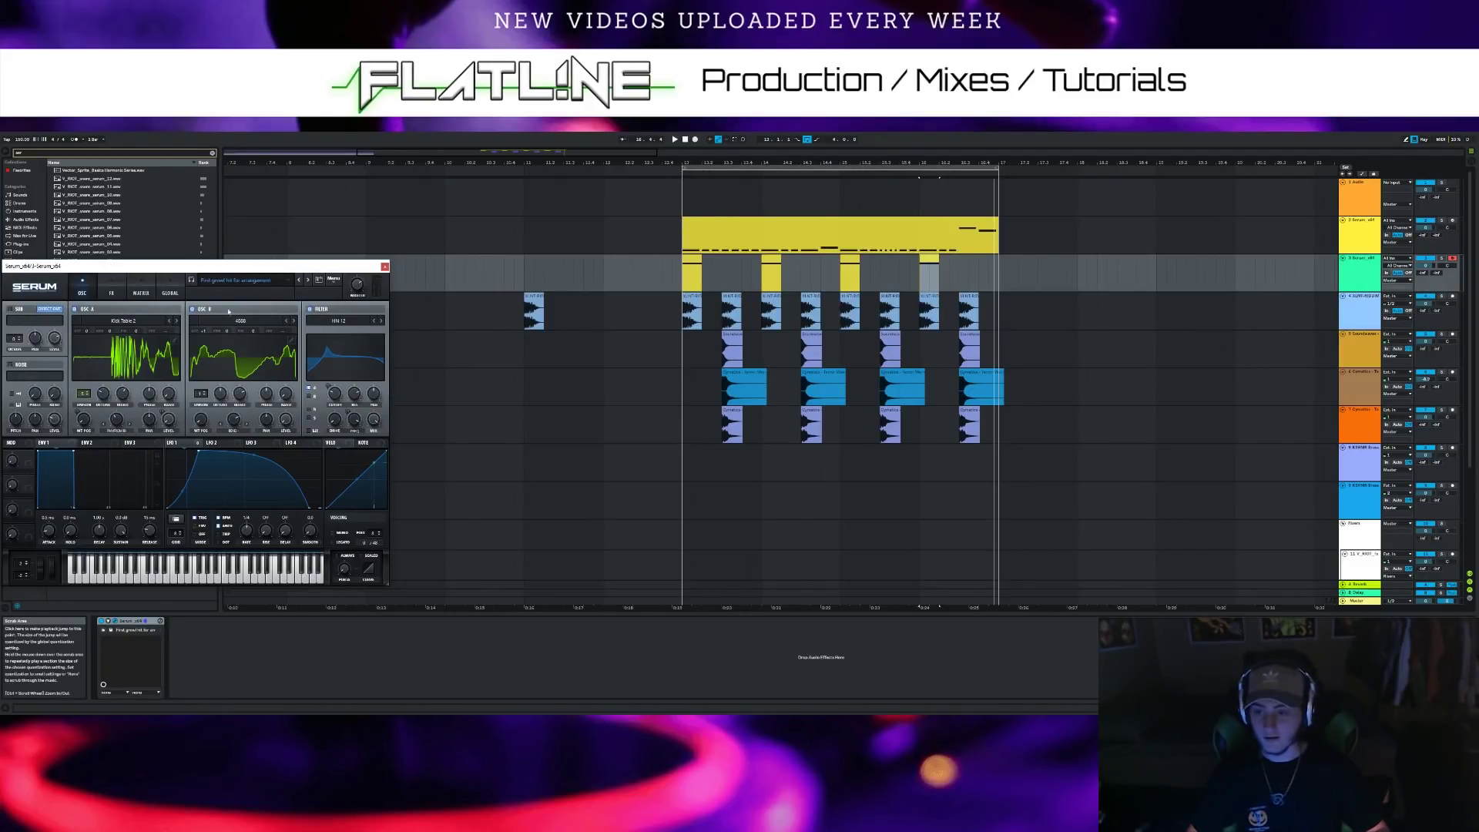
pyautogui.click(111, 290)
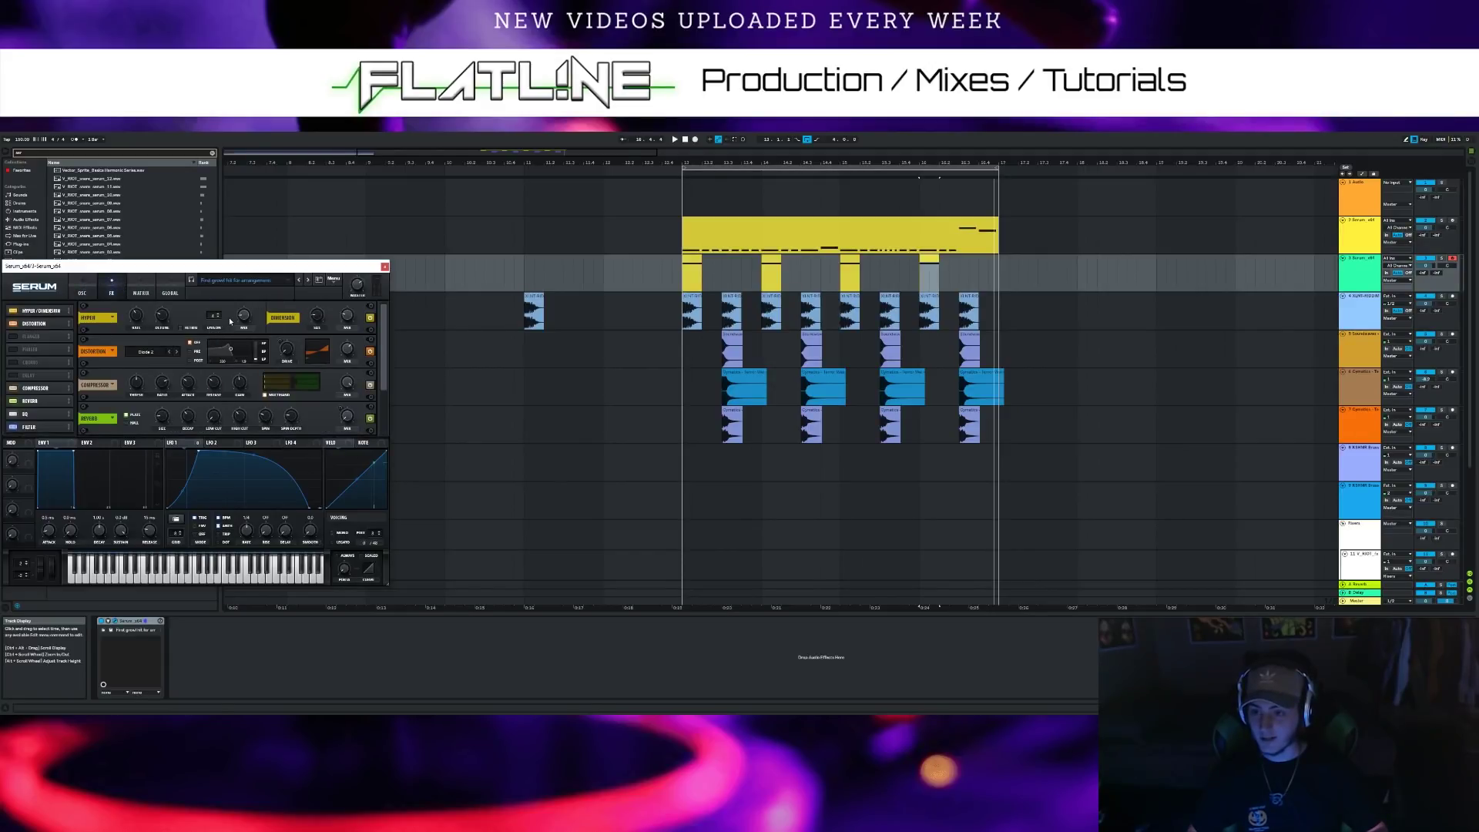
pyautogui.rightClick(286, 352)
pyautogui.click(306, 352)
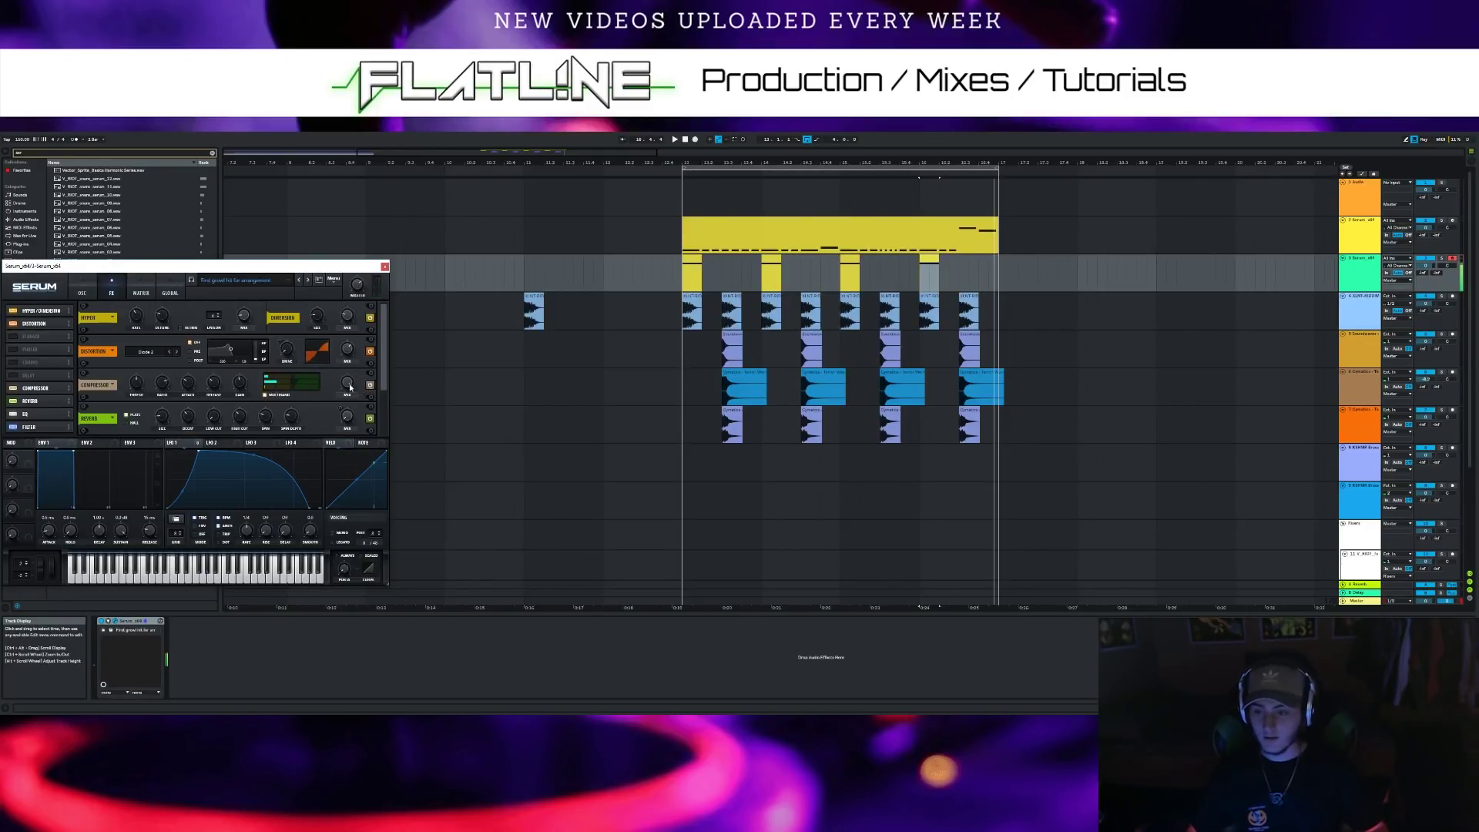
pyautogui.moveTo(385, 370); pyautogui.dragTo(383, 422)
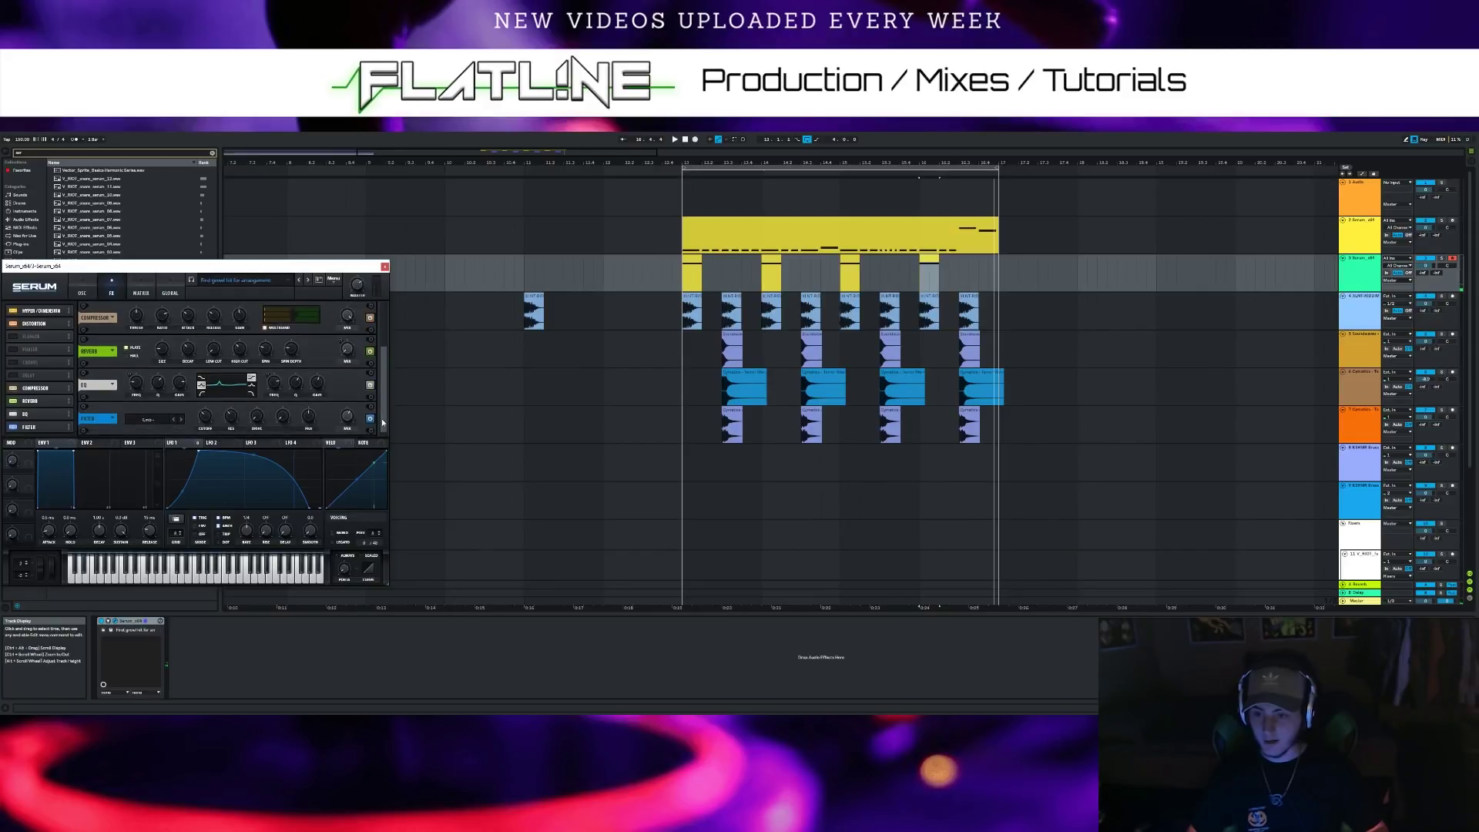
pyautogui.click(202, 384)
pyautogui.click(82, 292)
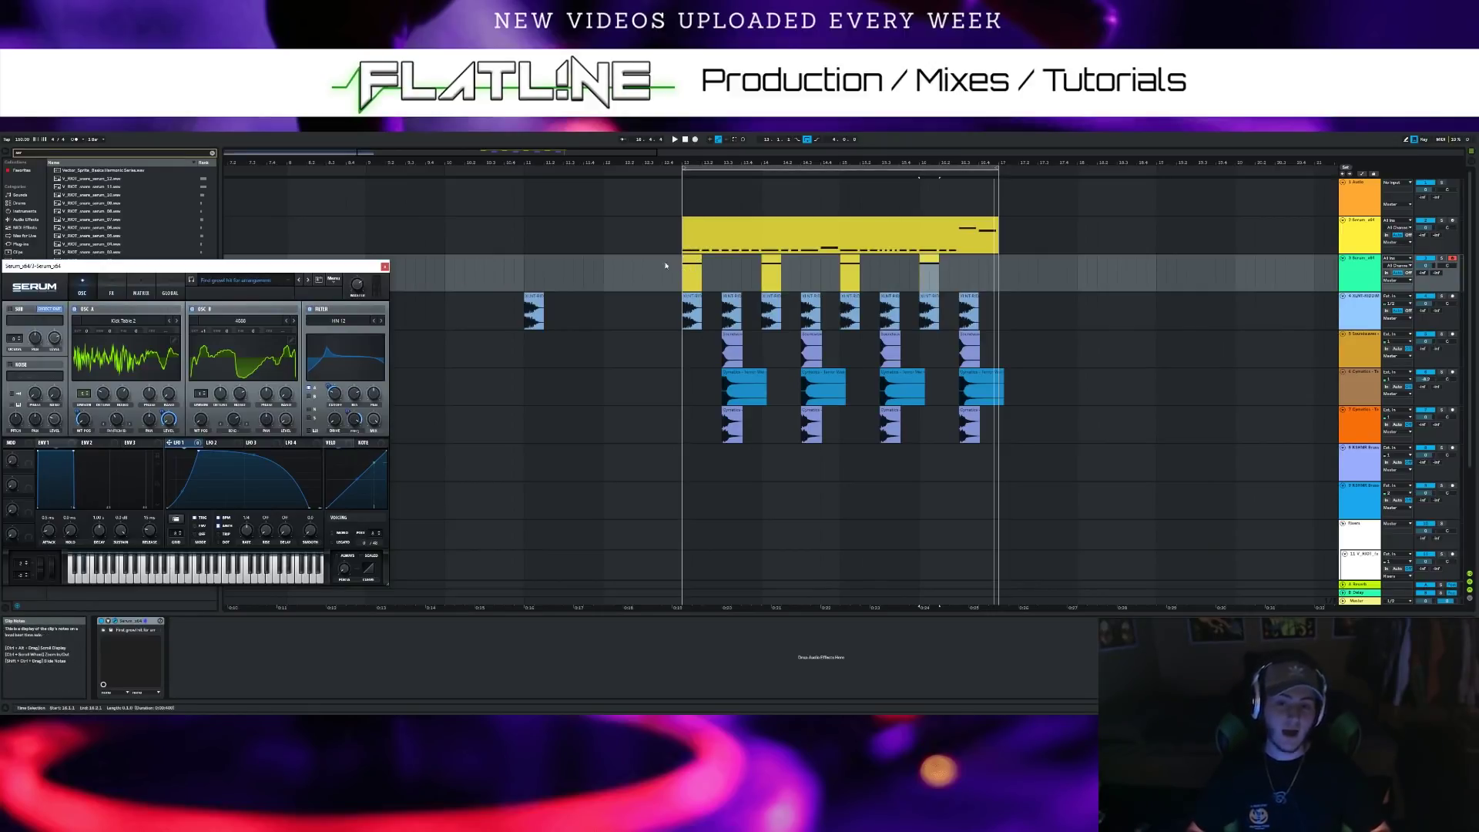
# Play the loop from its start with the growl layer on the first beat of each bar
pyautogui.click(692, 271)
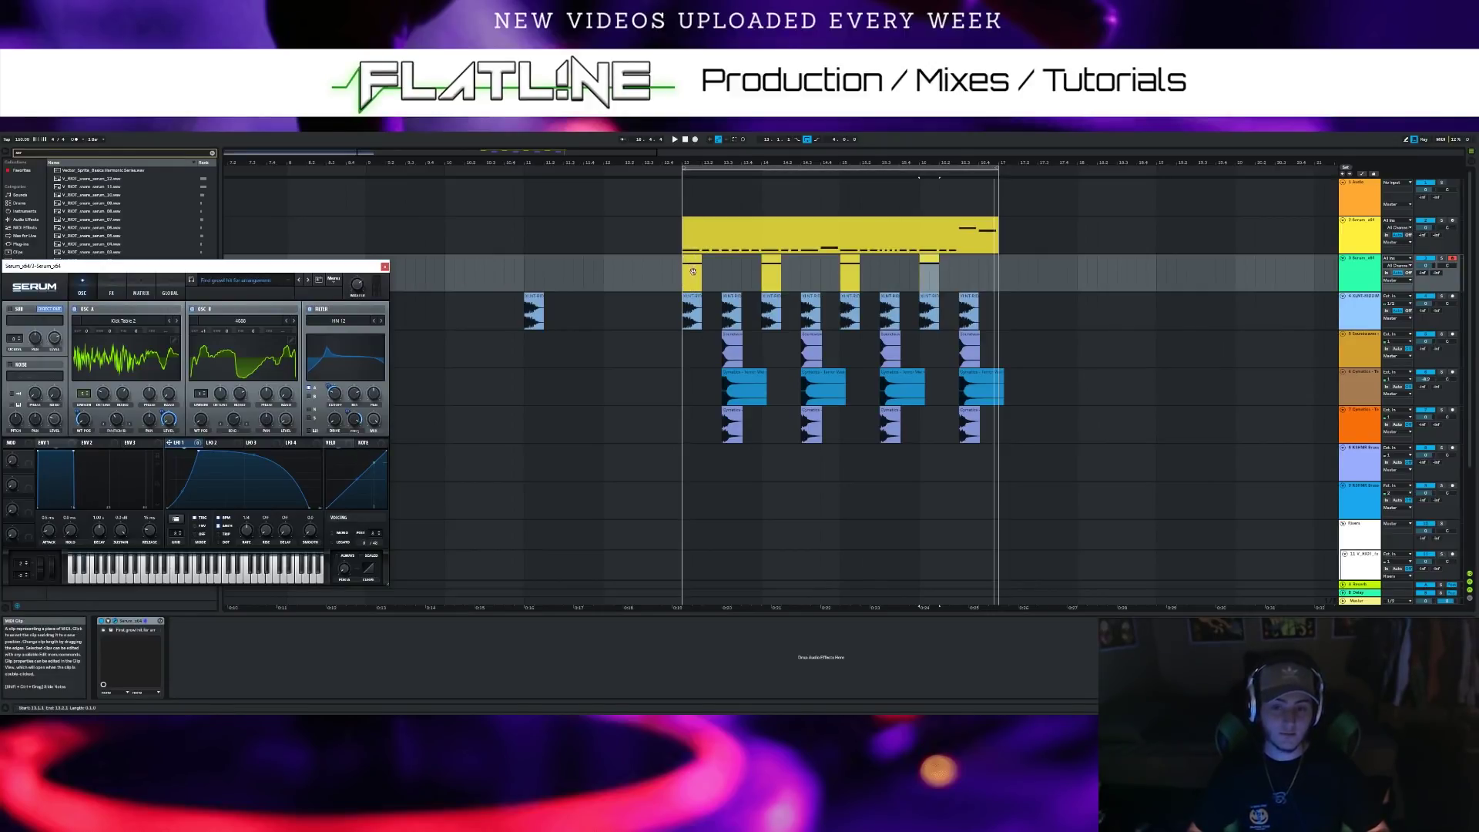
pyautogui.click(676, 171)
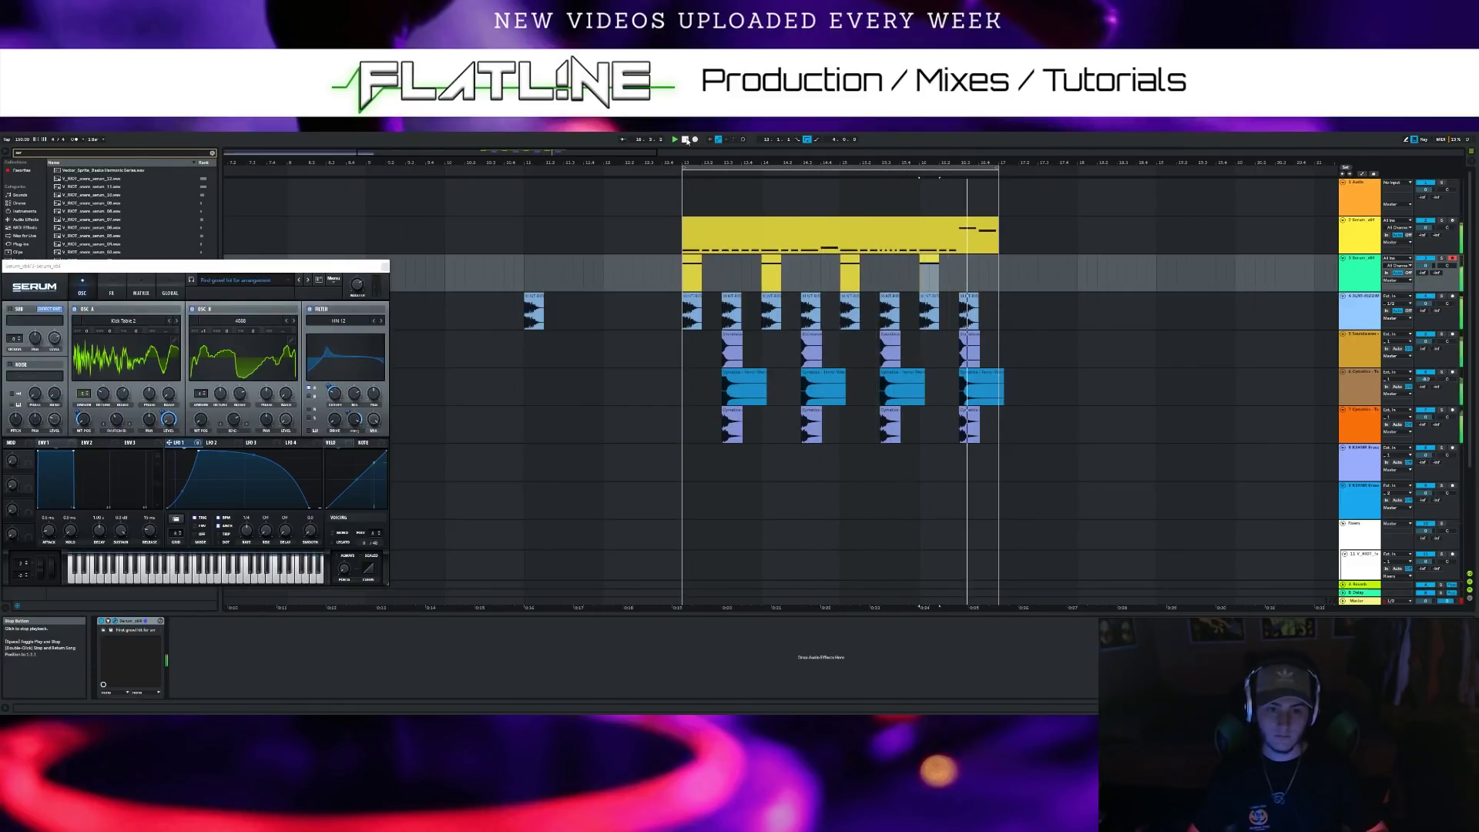
pyautogui.click(685, 141)
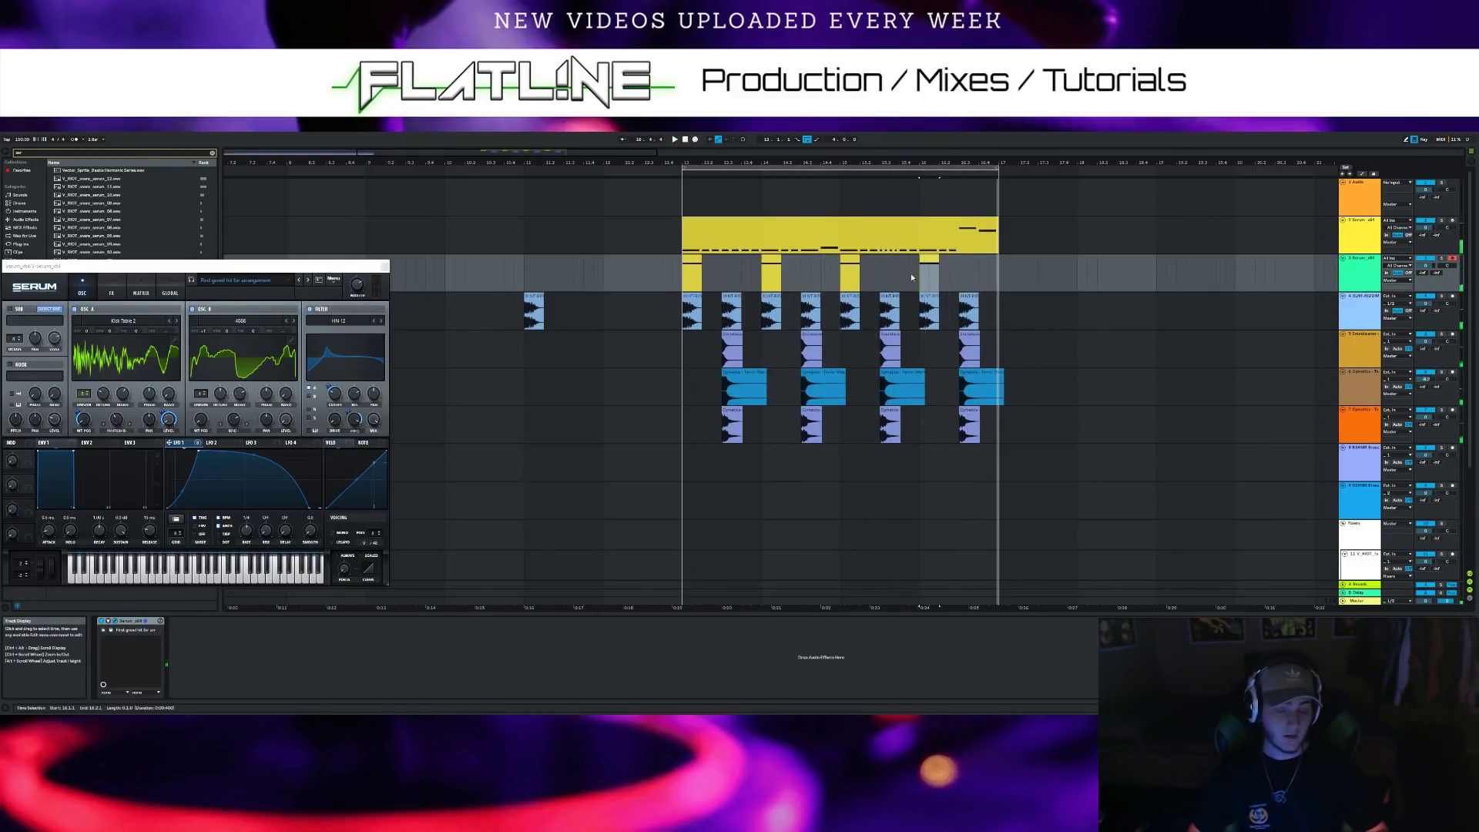
# Insert another MIDI track directly below the bassline's Serum track
pyautogui.rightClick(1357, 248)
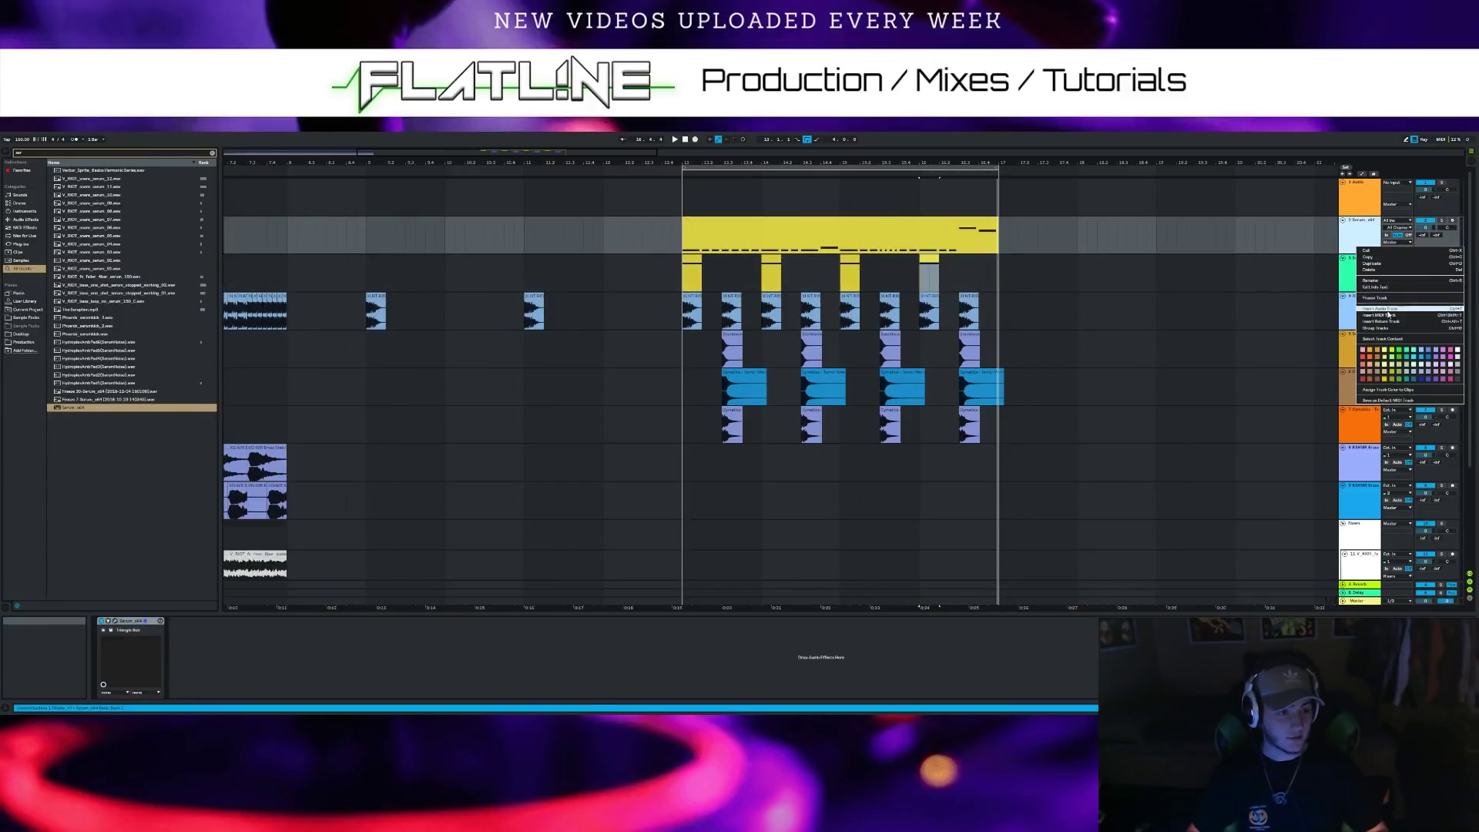
pyautogui.click(1384, 314)
pyautogui.click(792, 271)
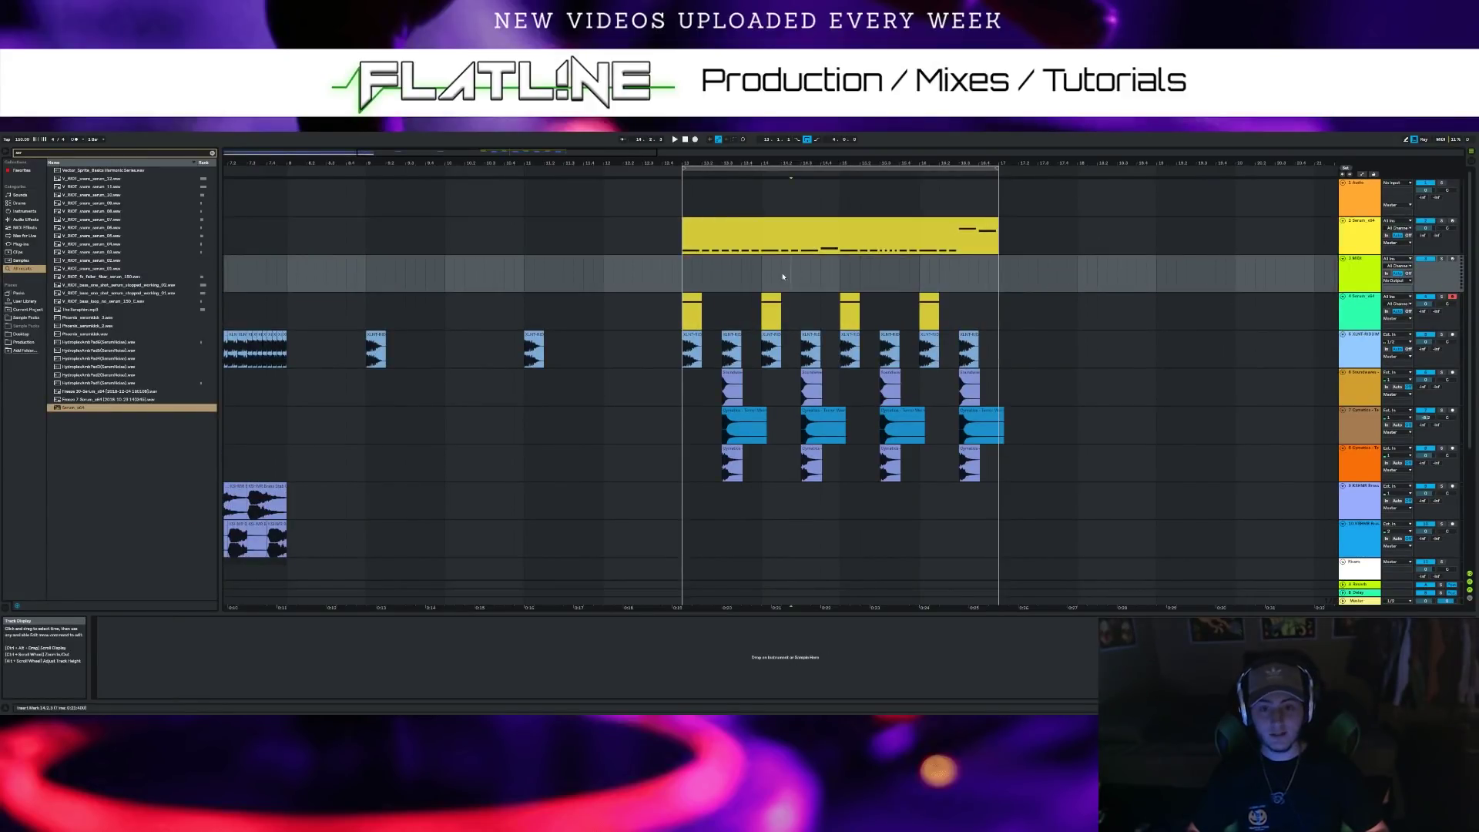
# Copy the bassline's second beat to the second beat of every loop bar on the new MIDI track and play the loop
pyautogui.click(718, 245)
pyautogui.click(722, 257)
pyautogui.moveTo(722, 235); pyautogui.dragTo(703, 228)
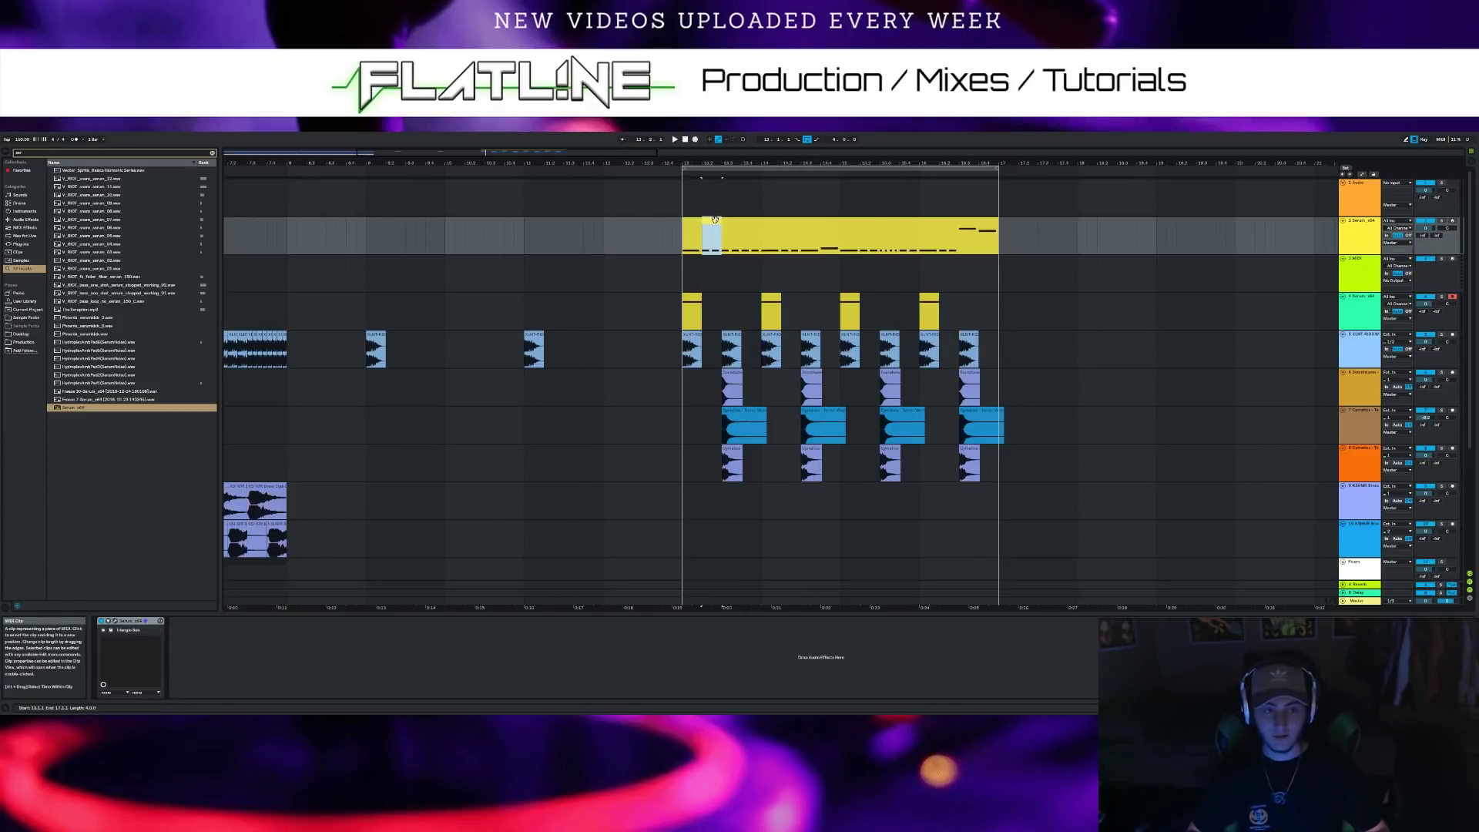
pyautogui.moveTo(716, 218); pyautogui.dragTo(952, 271)
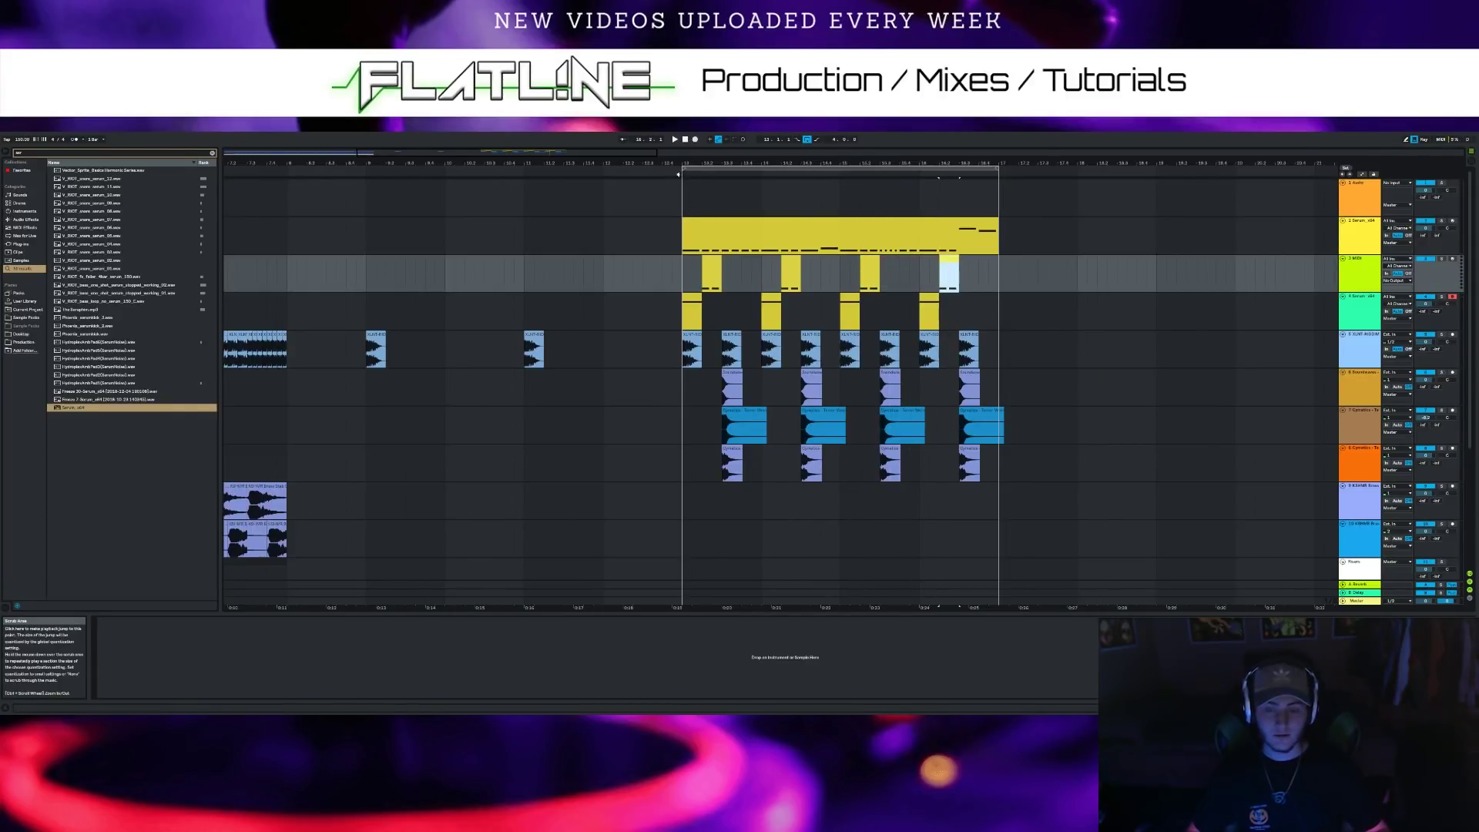
pyautogui.click(678, 175)
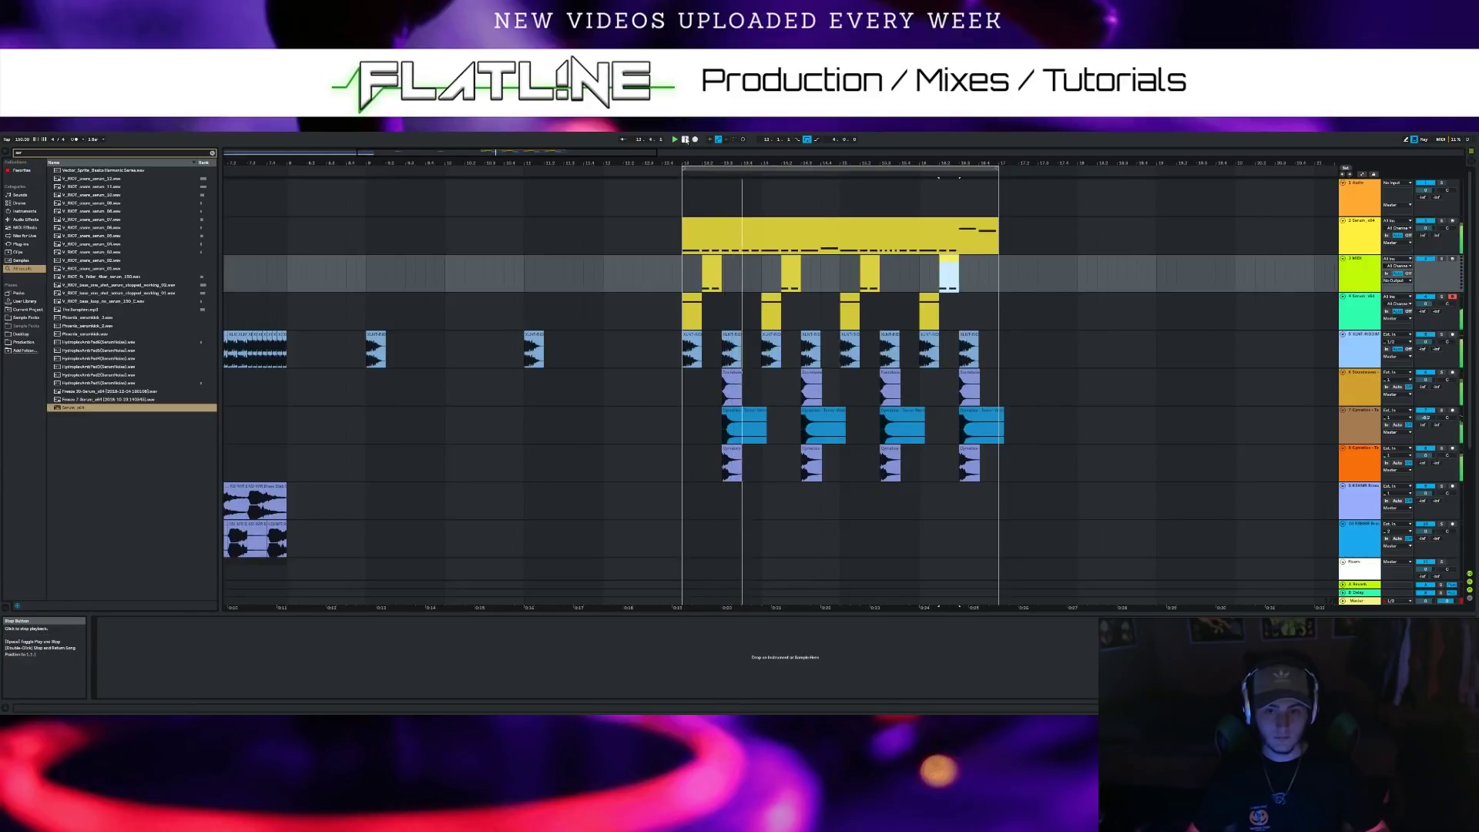
pyautogui.click(686, 139)
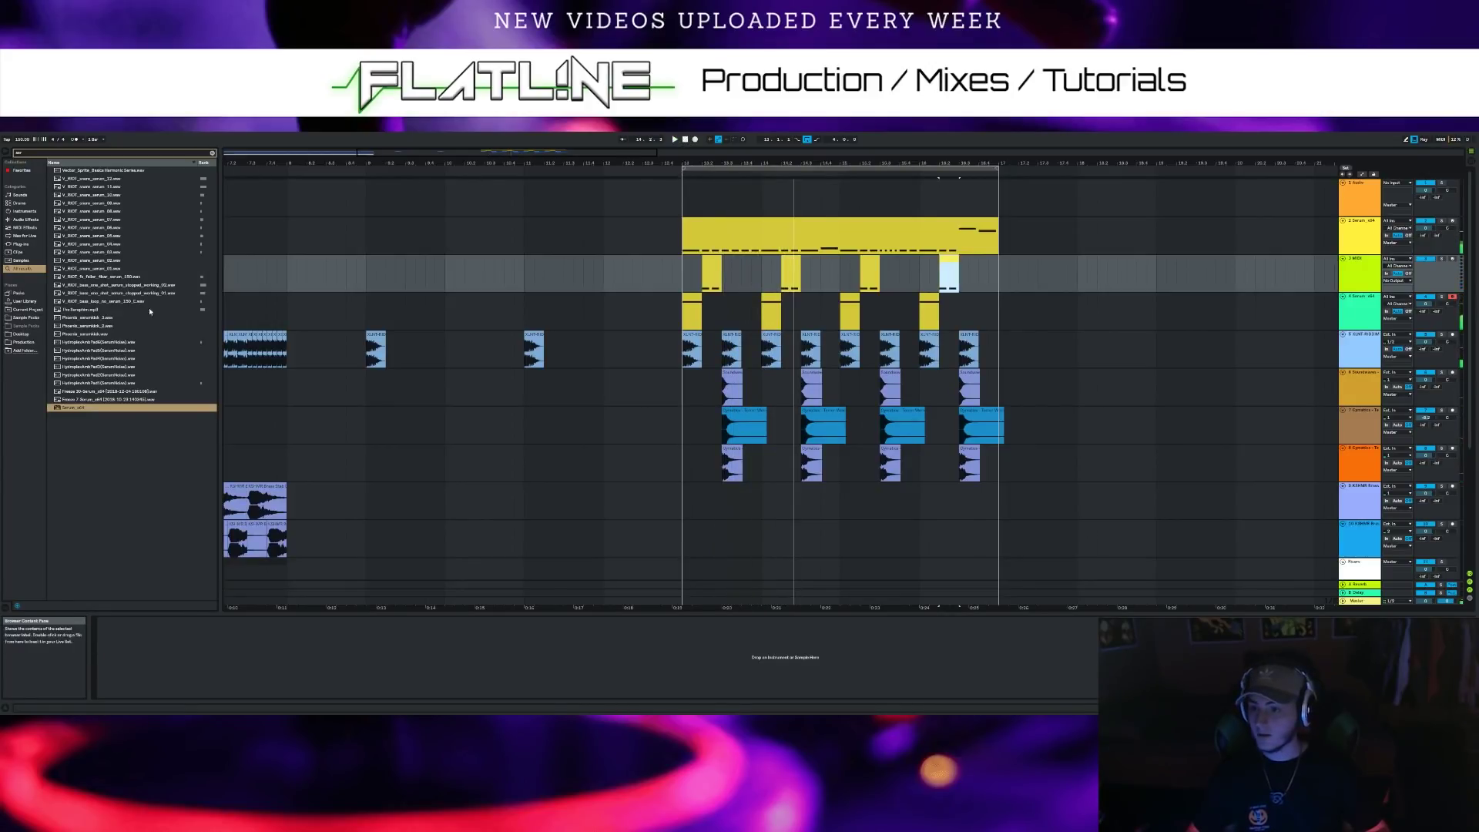
# Load Serum_x64 onto the MIDI track with the second-beat clips and move its plugin window clear of the loop
pyautogui.click(133, 405)
pyautogui.moveTo(91, 407); pyautogui.dragTo(760, 279)
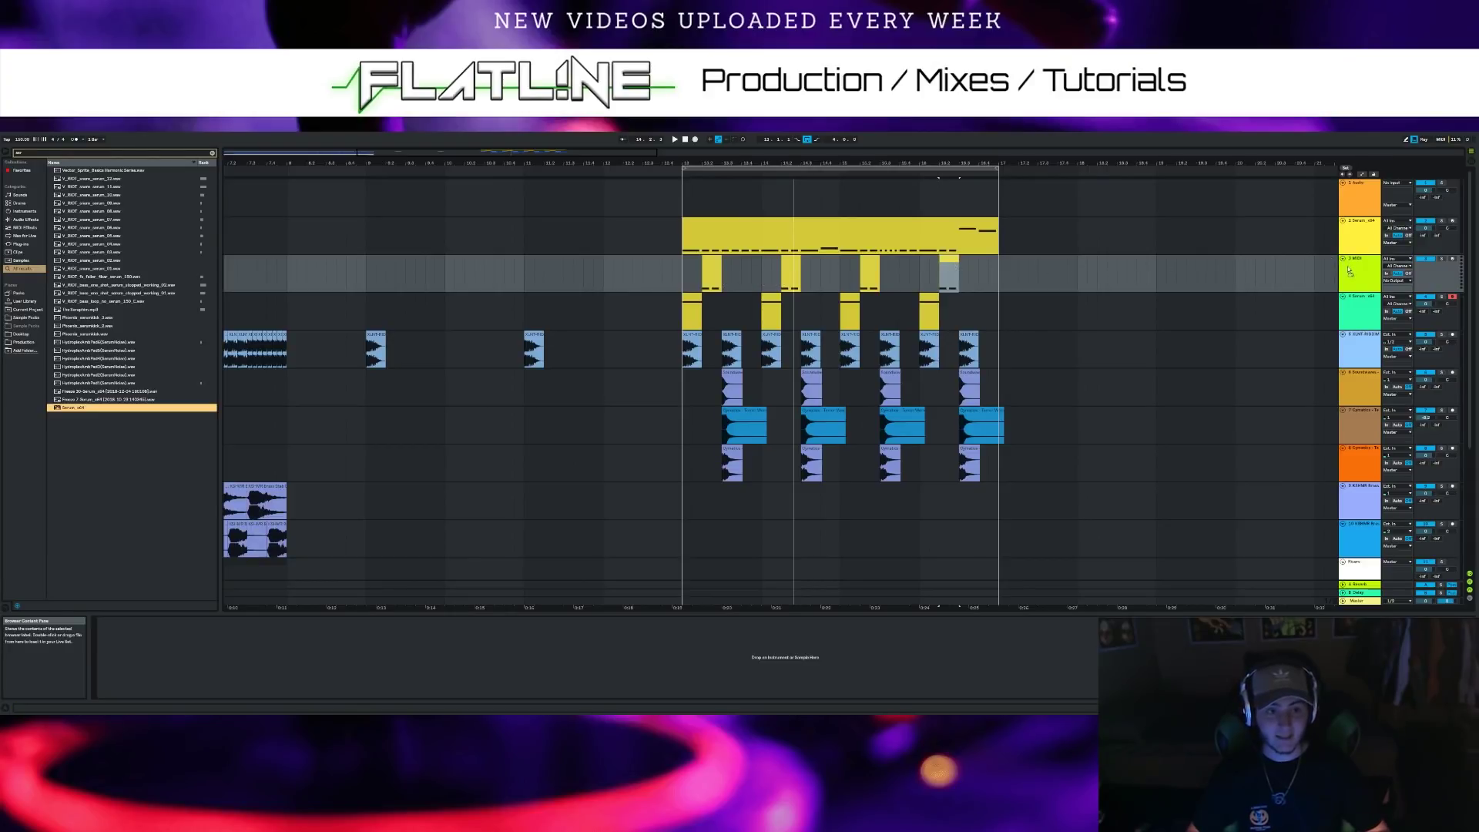
pyautogui.moveTo(1348, 268); pyautogui.dragTo(1252, 276)
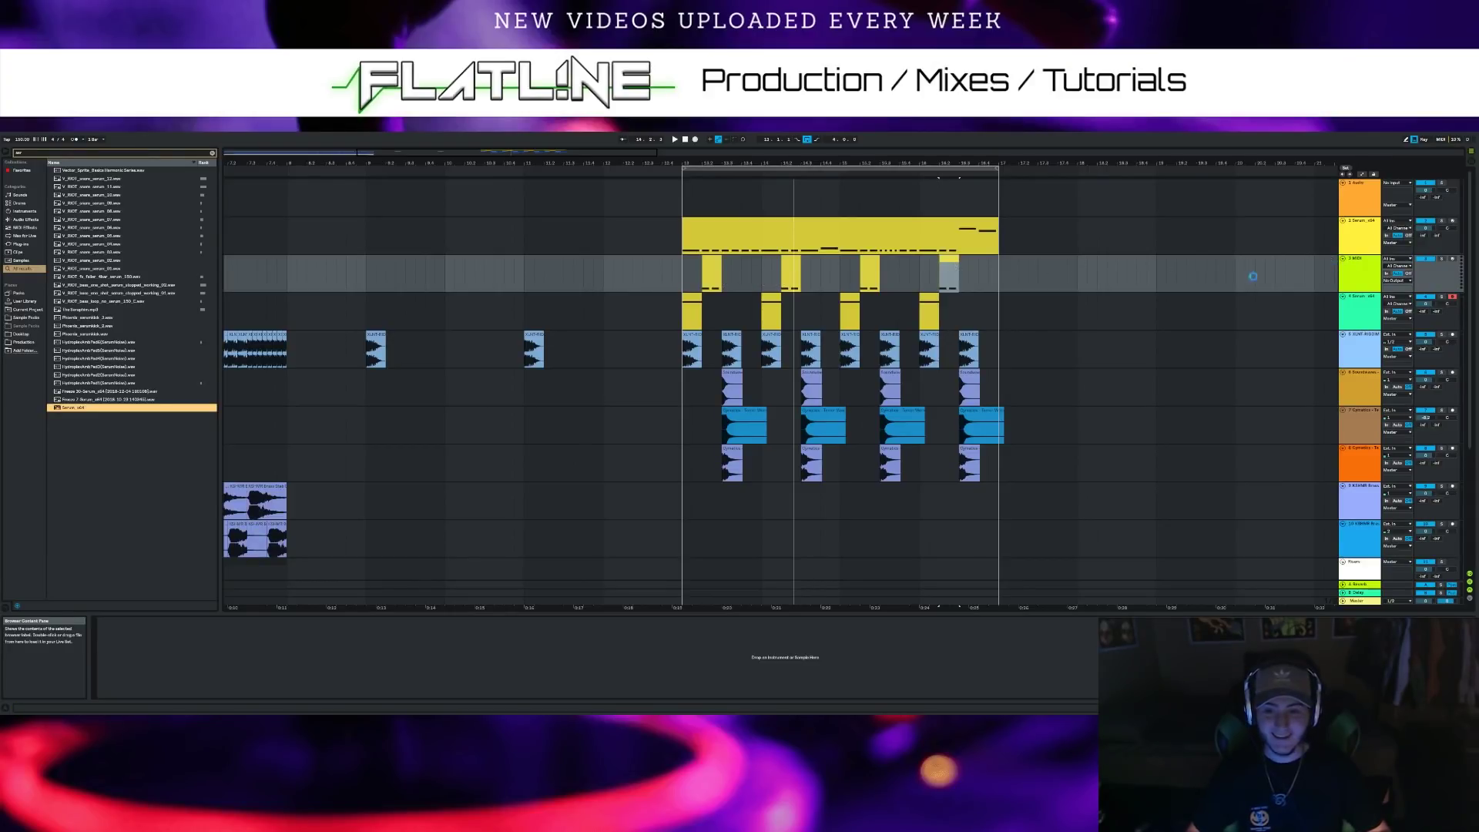
pyautogui.moveTo(795, 341); pyautogui.dragTo(770, 274)
pyautogui.moveTo(231, 267); pyautogui.dragTo(309, 241)
pyautogui.click(342, 256)
pyautogui.click(493, 251)
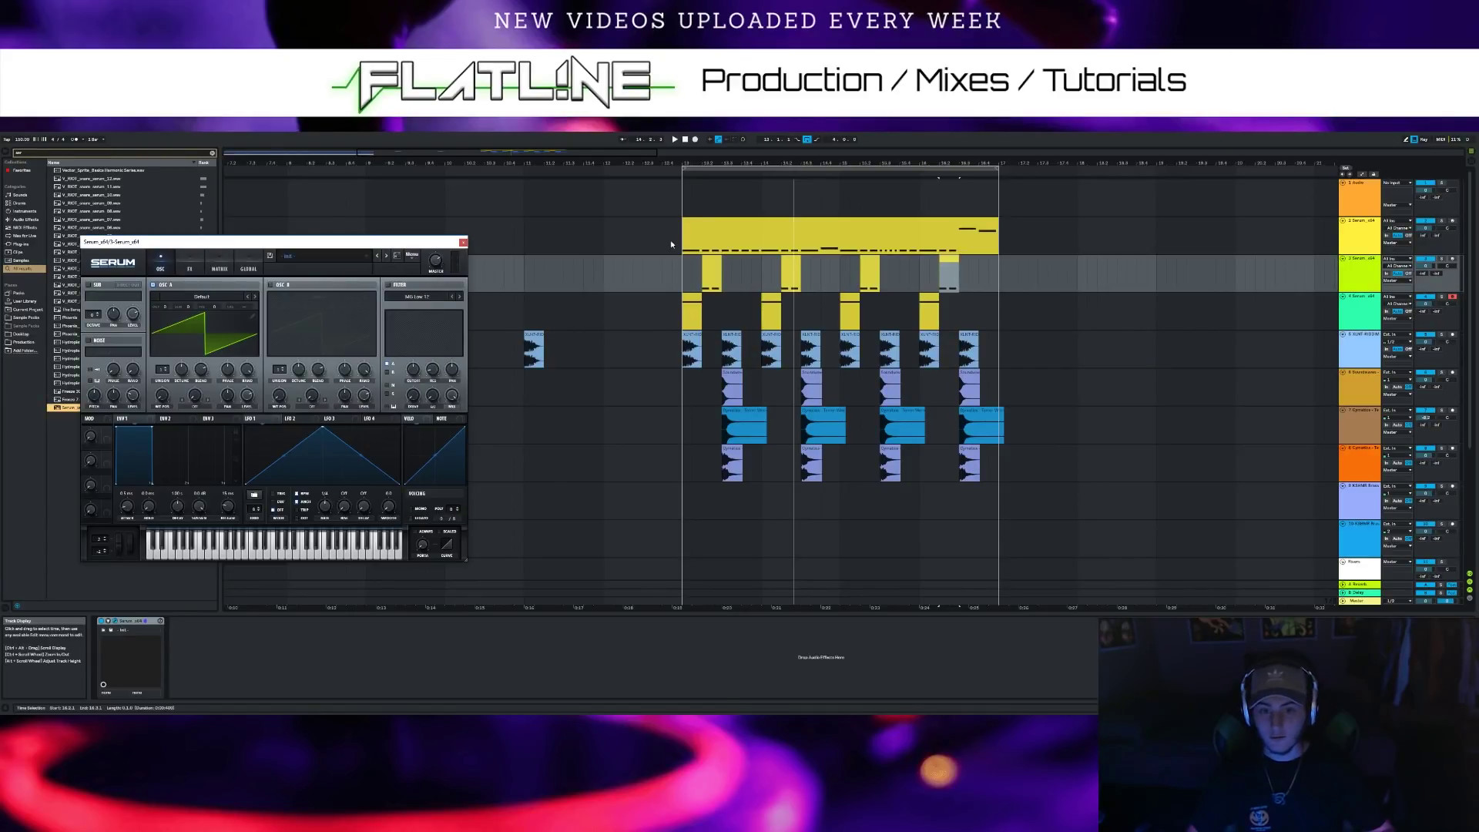
# Play the loop with the default Serum sound and delete the three second-beat clip copies after the first
pyautogui.click(677, 174)
pyautogui.click(711, 264)
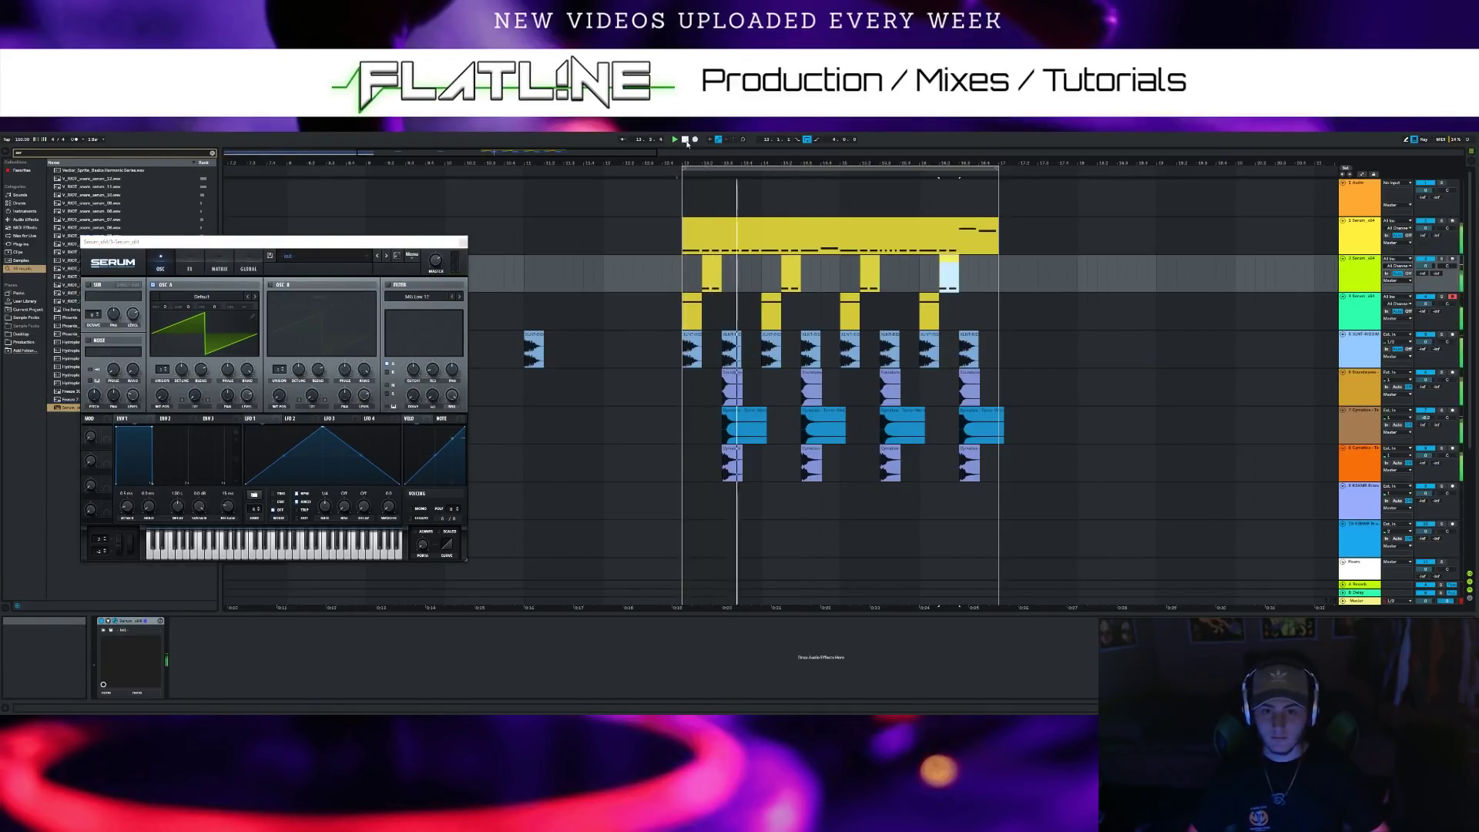
pyautogui.click(711, 264)
pyautogui.press('space')
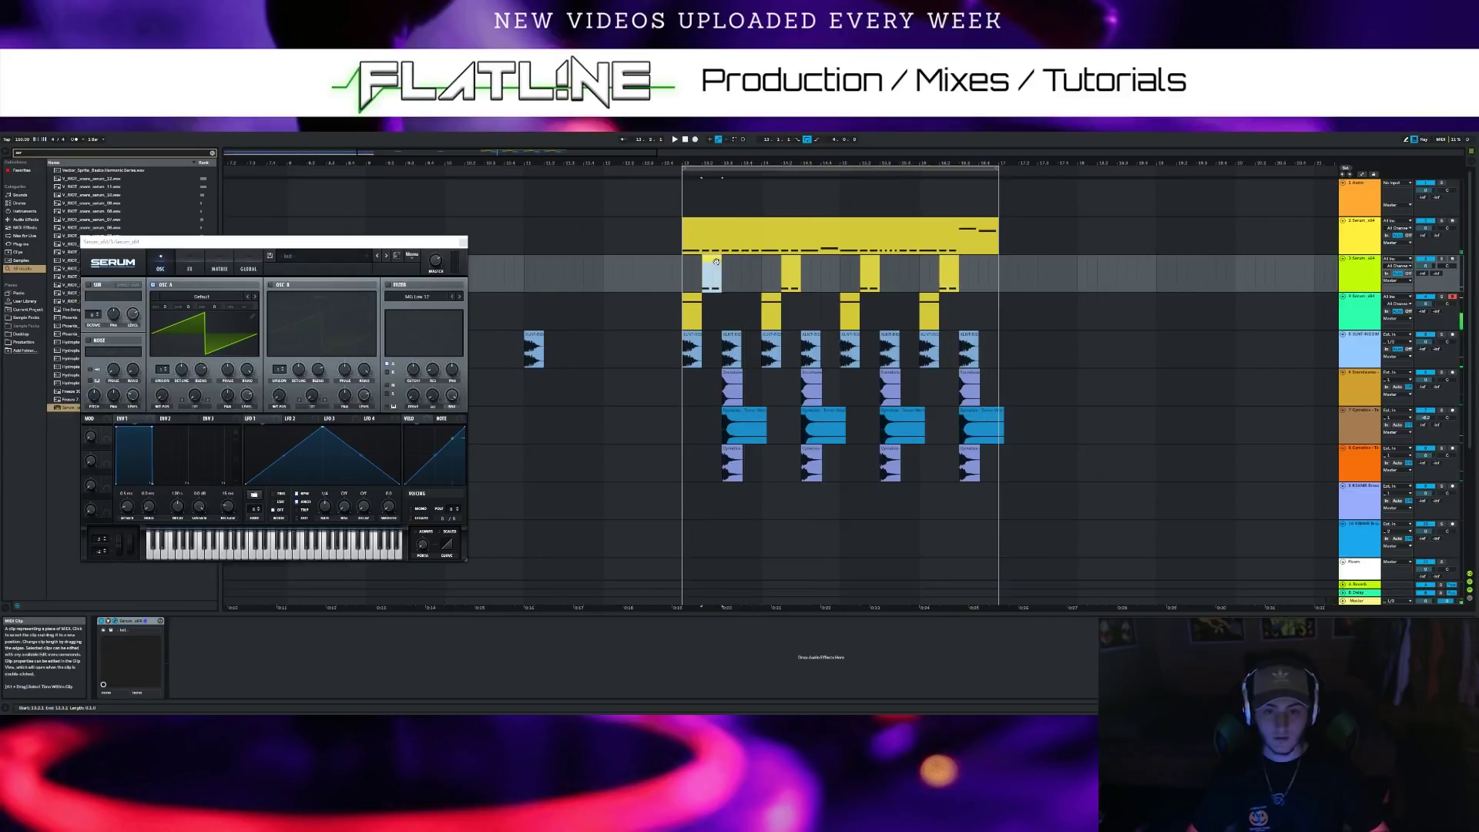
pyautogui.moveTo(988, 273); pyautogui.dragTo(789, 272)
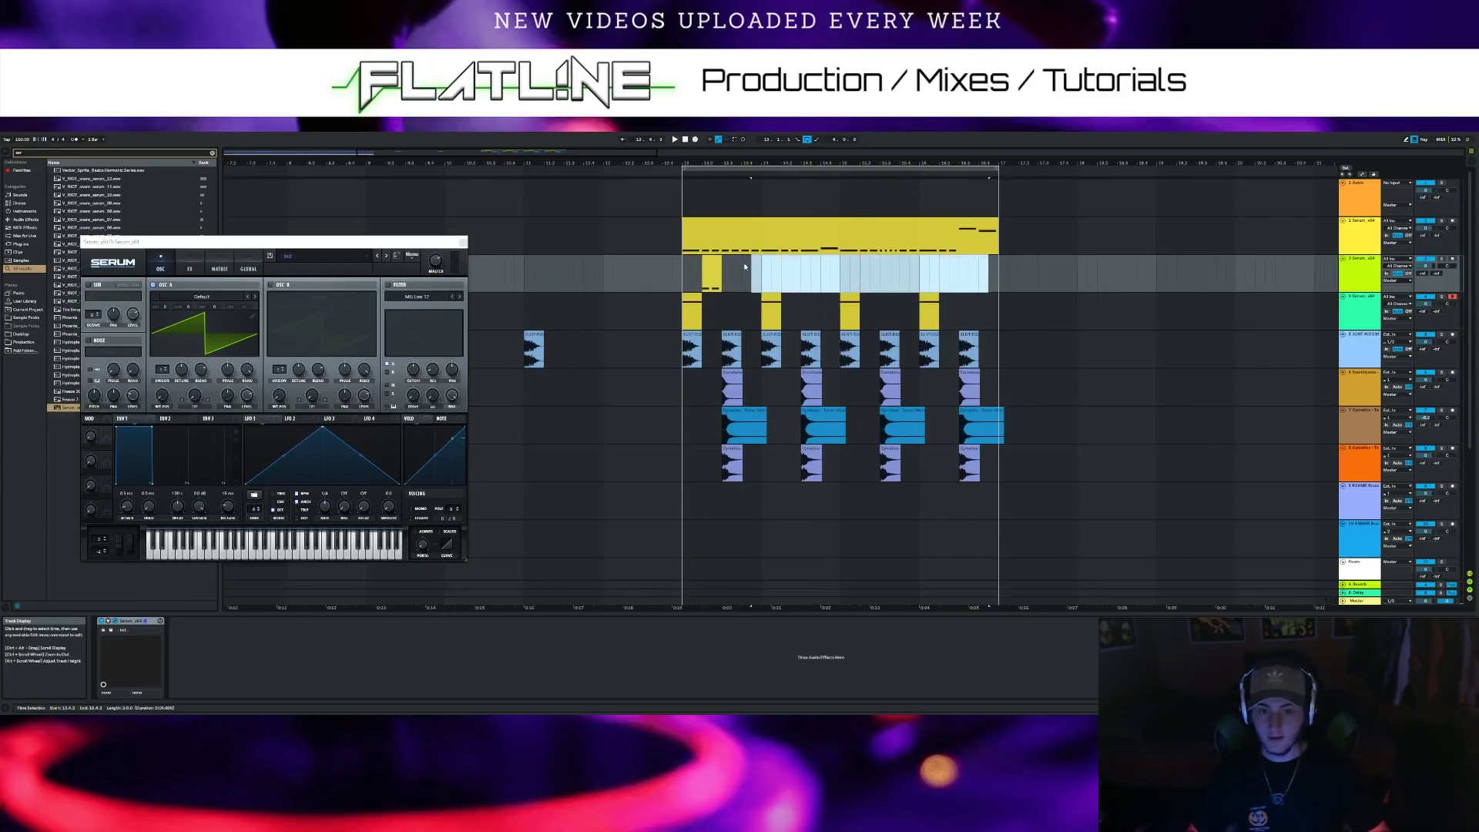
# Transpose both notes in the remaining second-beat clip up by whole octaves
pyautogui.doubleClick(708, 264)
pyautogui.click(617, 550)
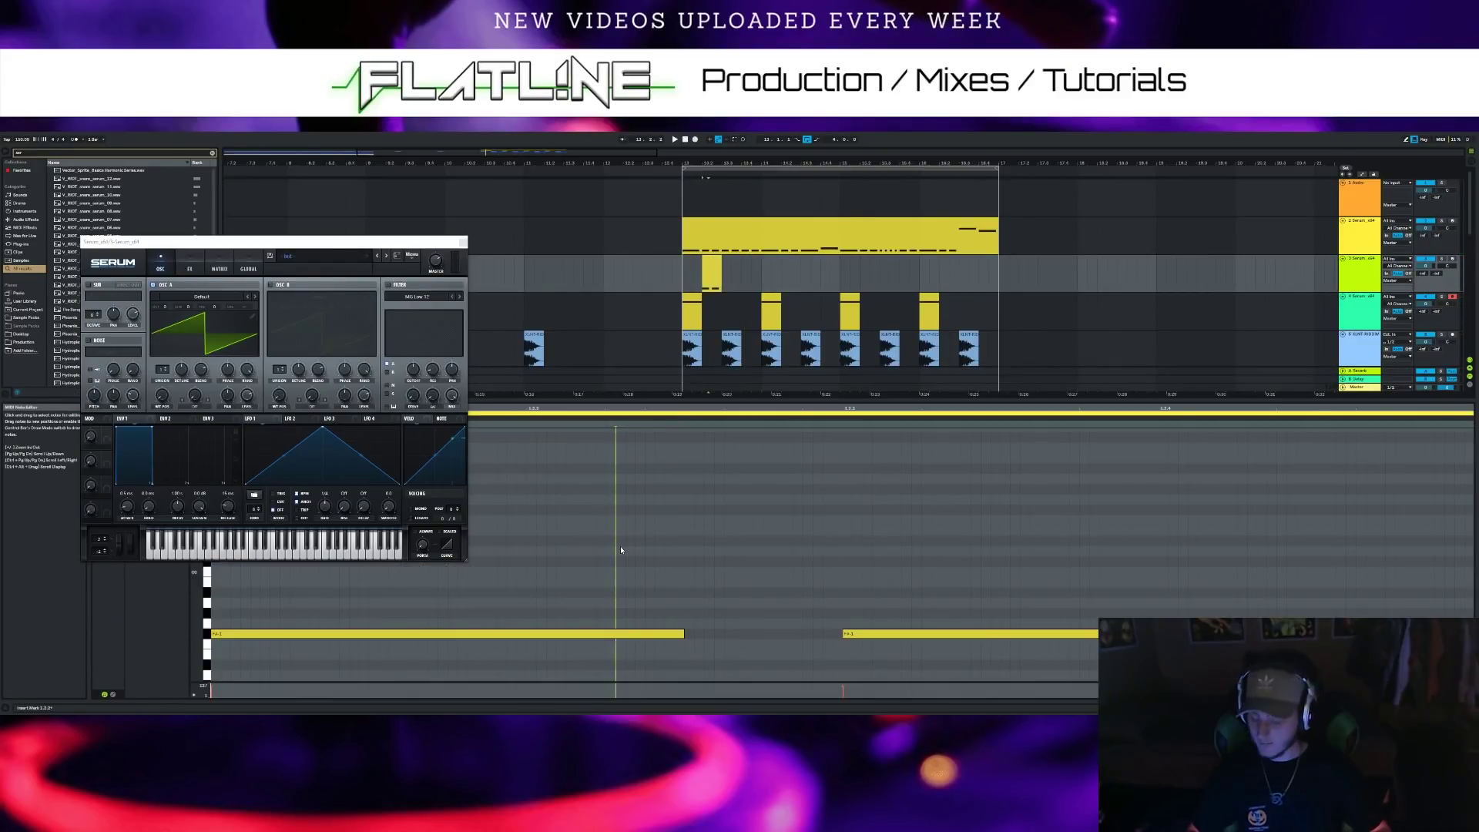
pyautogui.hotkey('ctrl', 's')
pyautogui.press('Up')
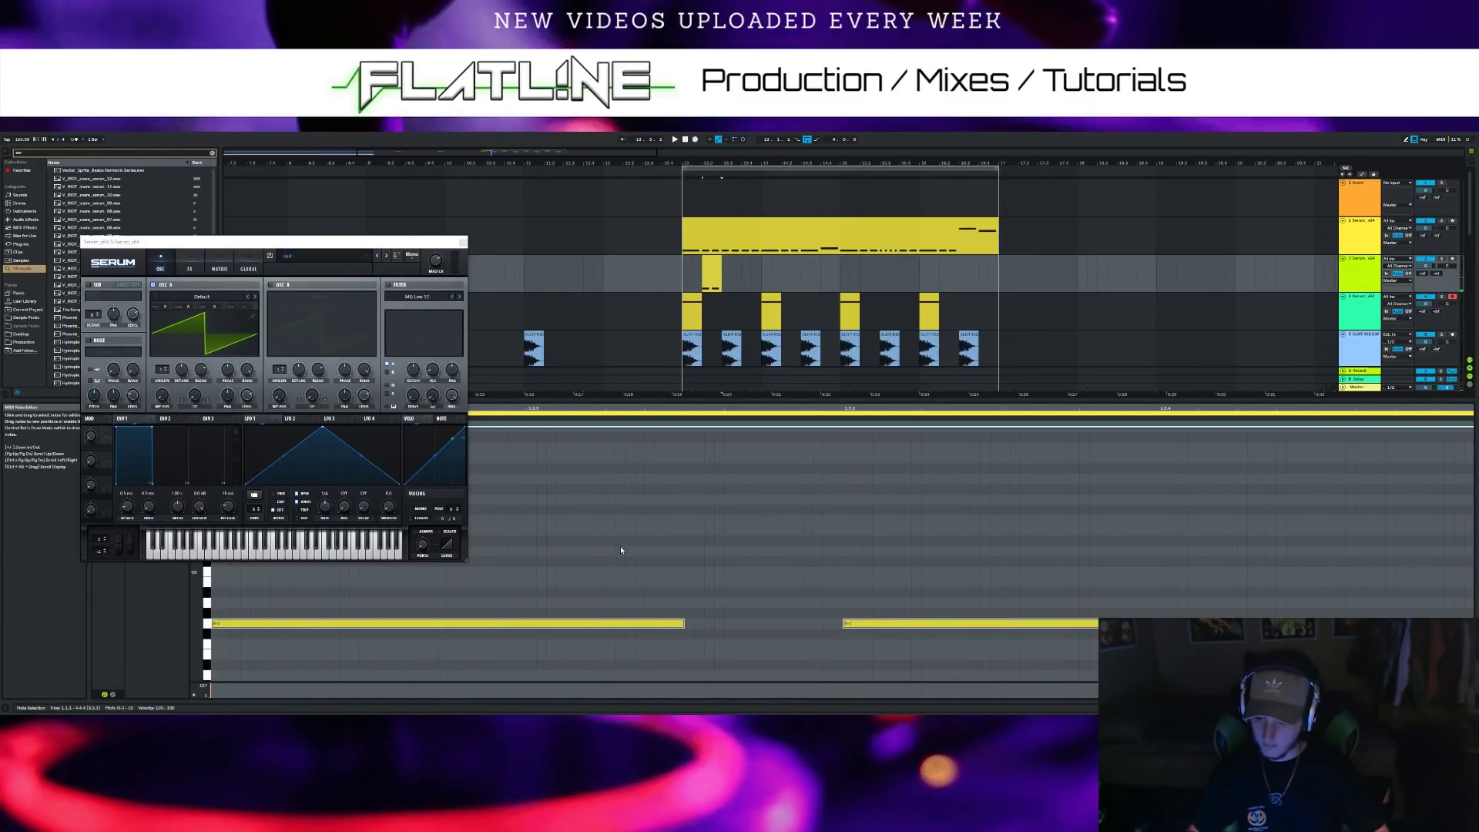
pyautogui.press('Down')
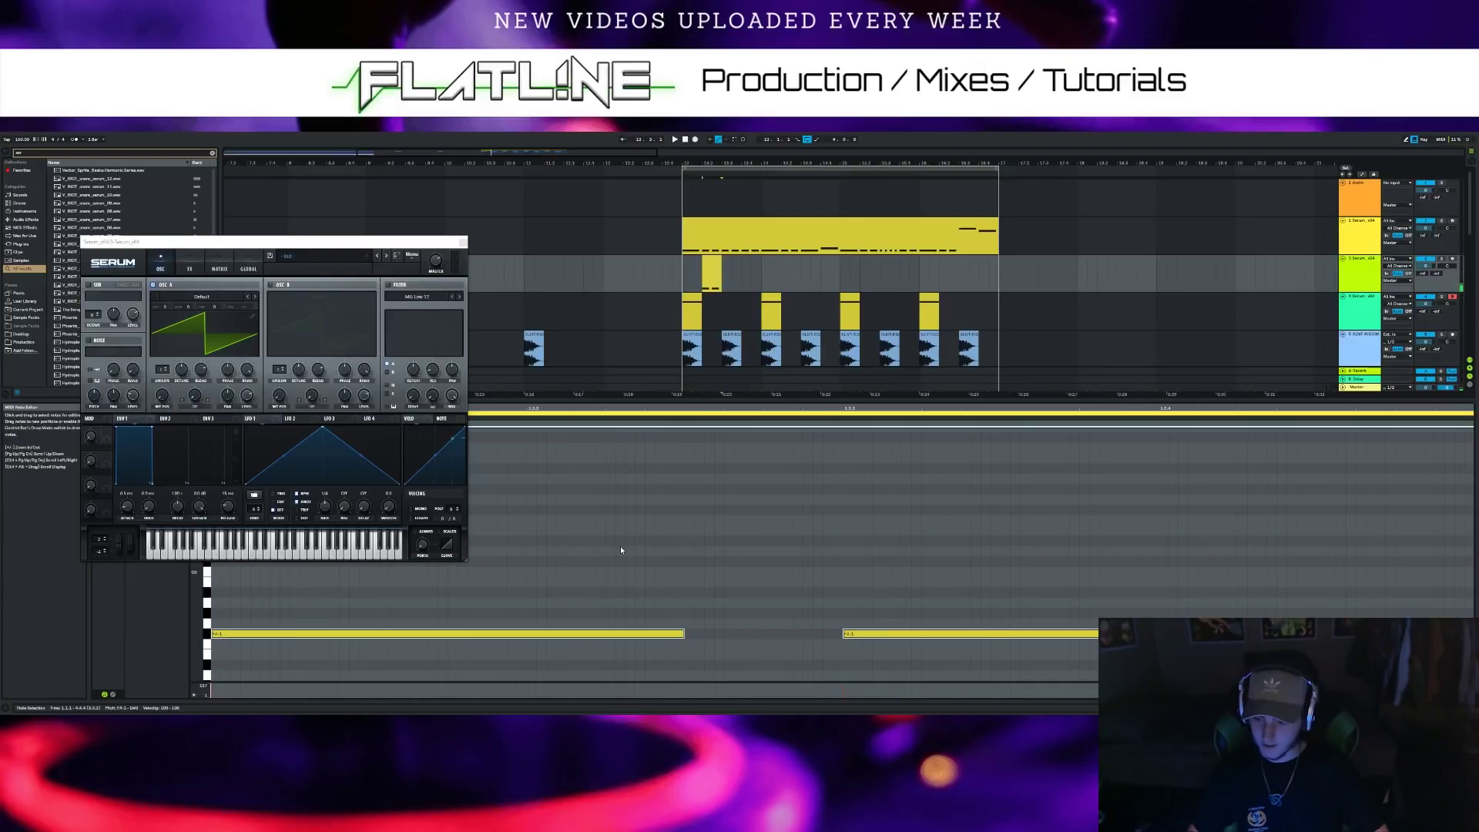
pyautogui.hotkey('shift', 'Up')
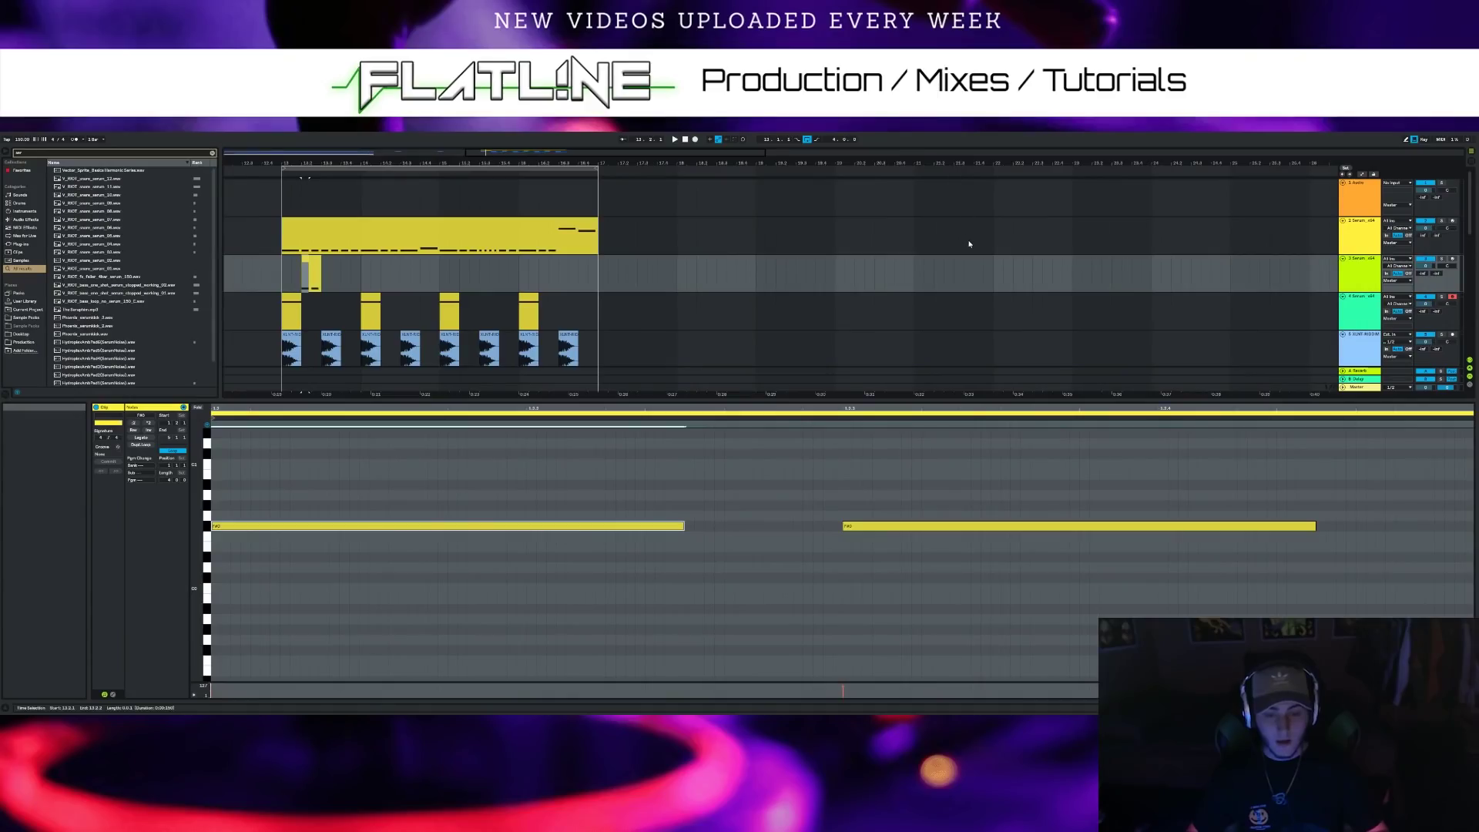
# Copy the transposed second-beat clip to the second beat of the other three loop bars
pyautogui.click(311, 274)
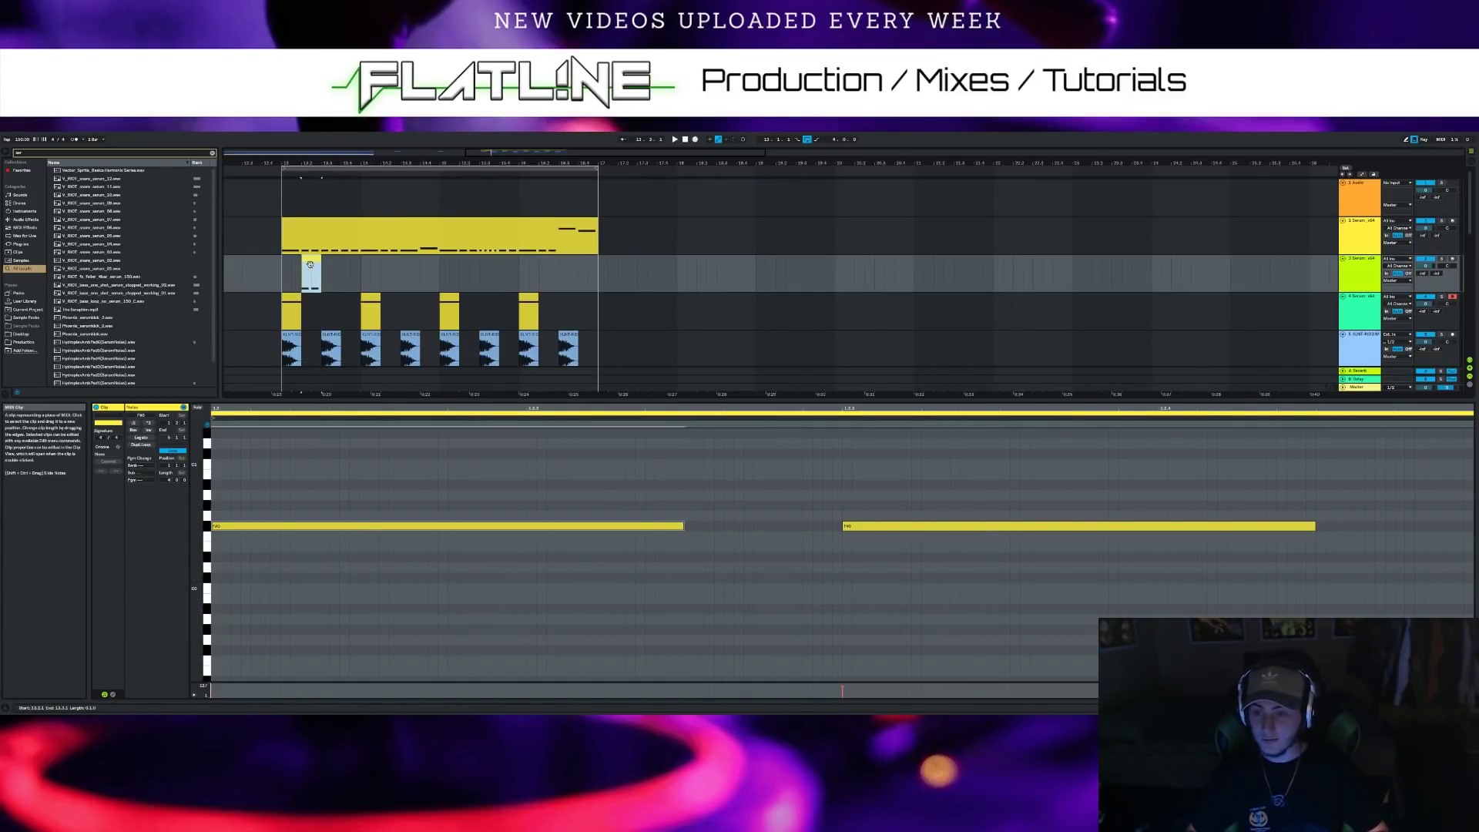
pyautogui.moveTo(310, 263); pyautogui.dragTo(543, 266)
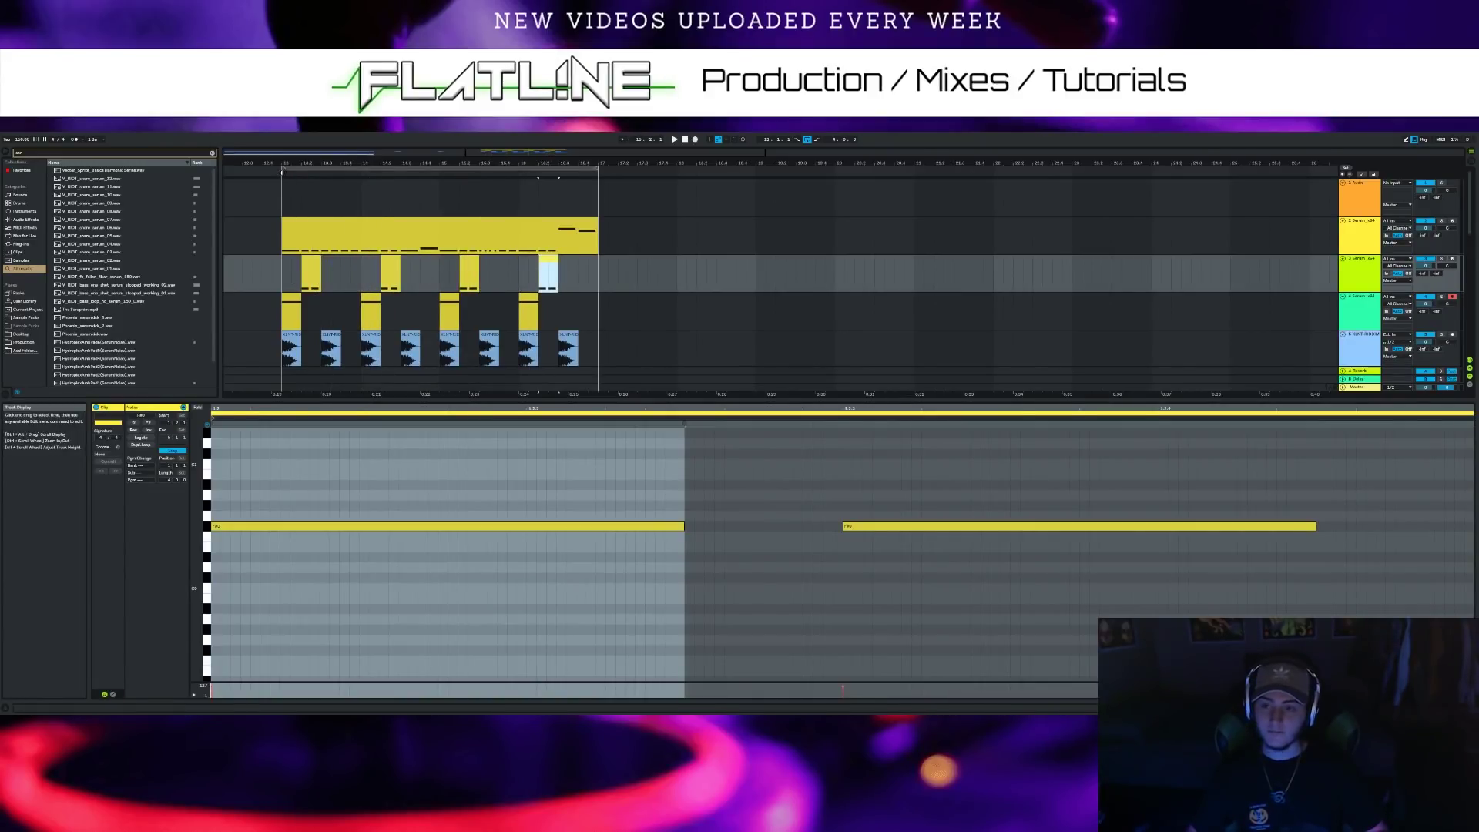
pyautogui.click(1202, 279)
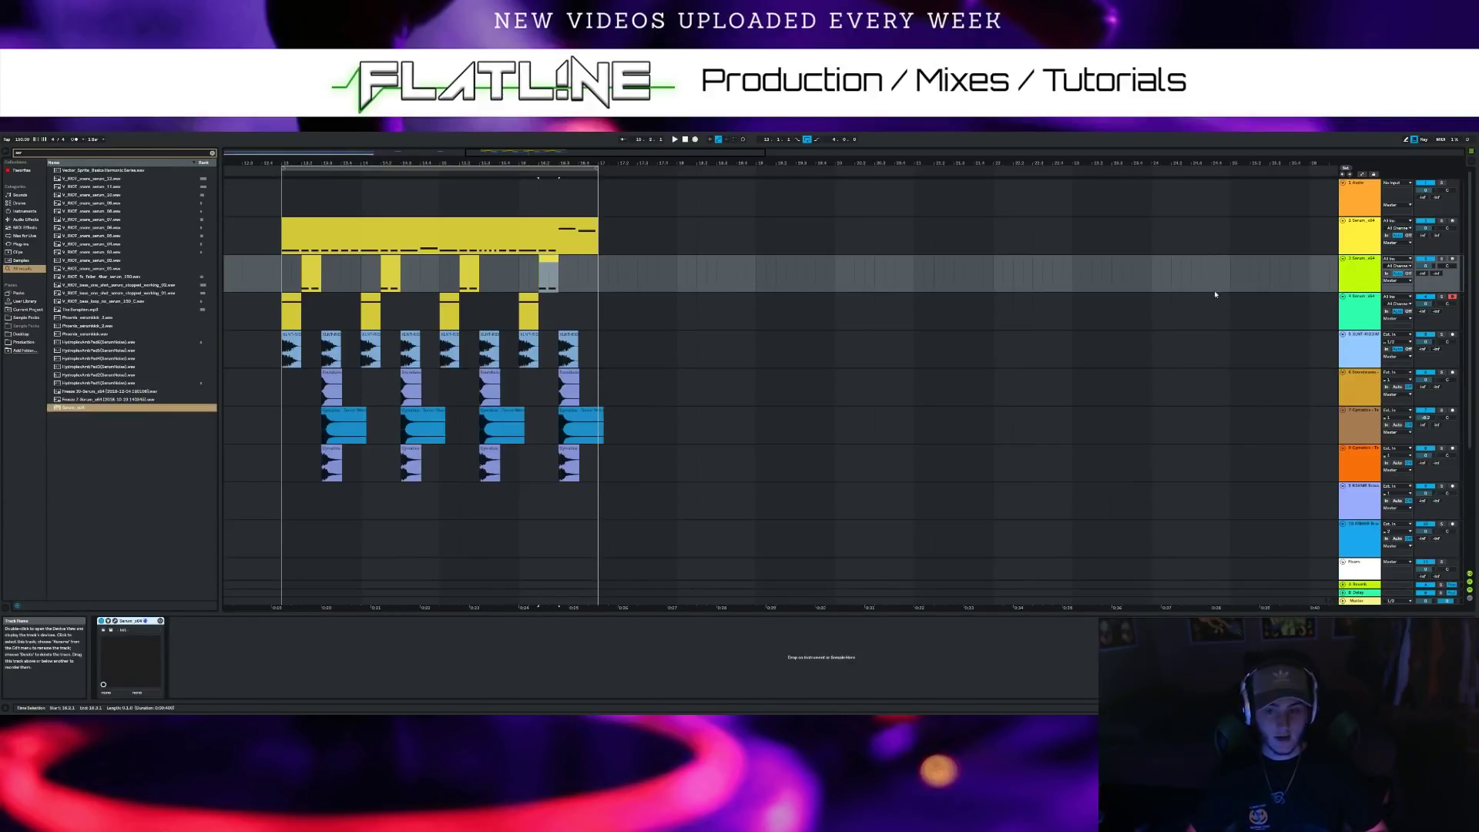
# Open Serum on the second-beat track, play the loop from its start, and move the plugin window clear of the clips
pyautogui.click(116, 621)
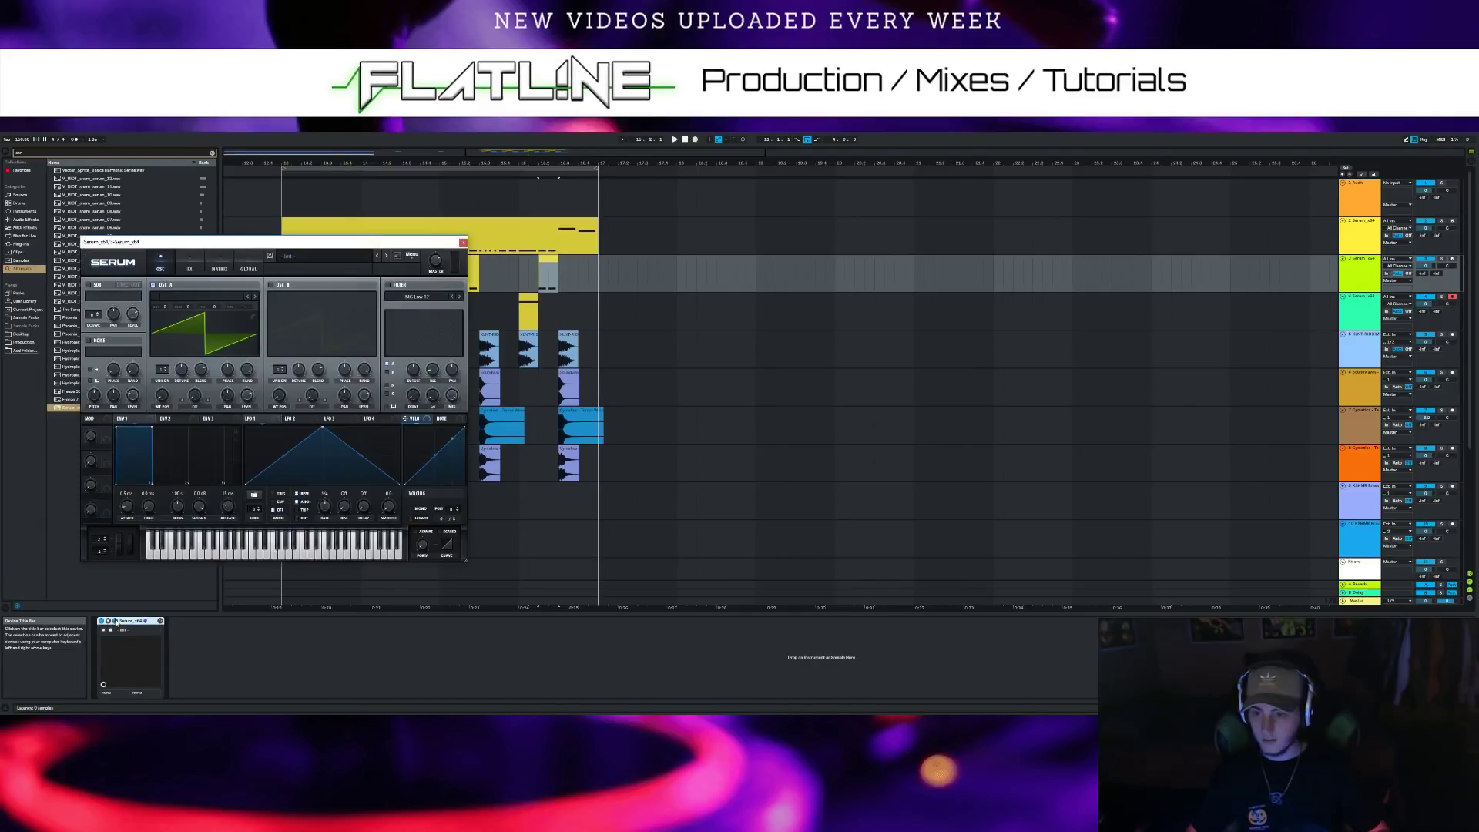
pyautogui.click(685, 138)
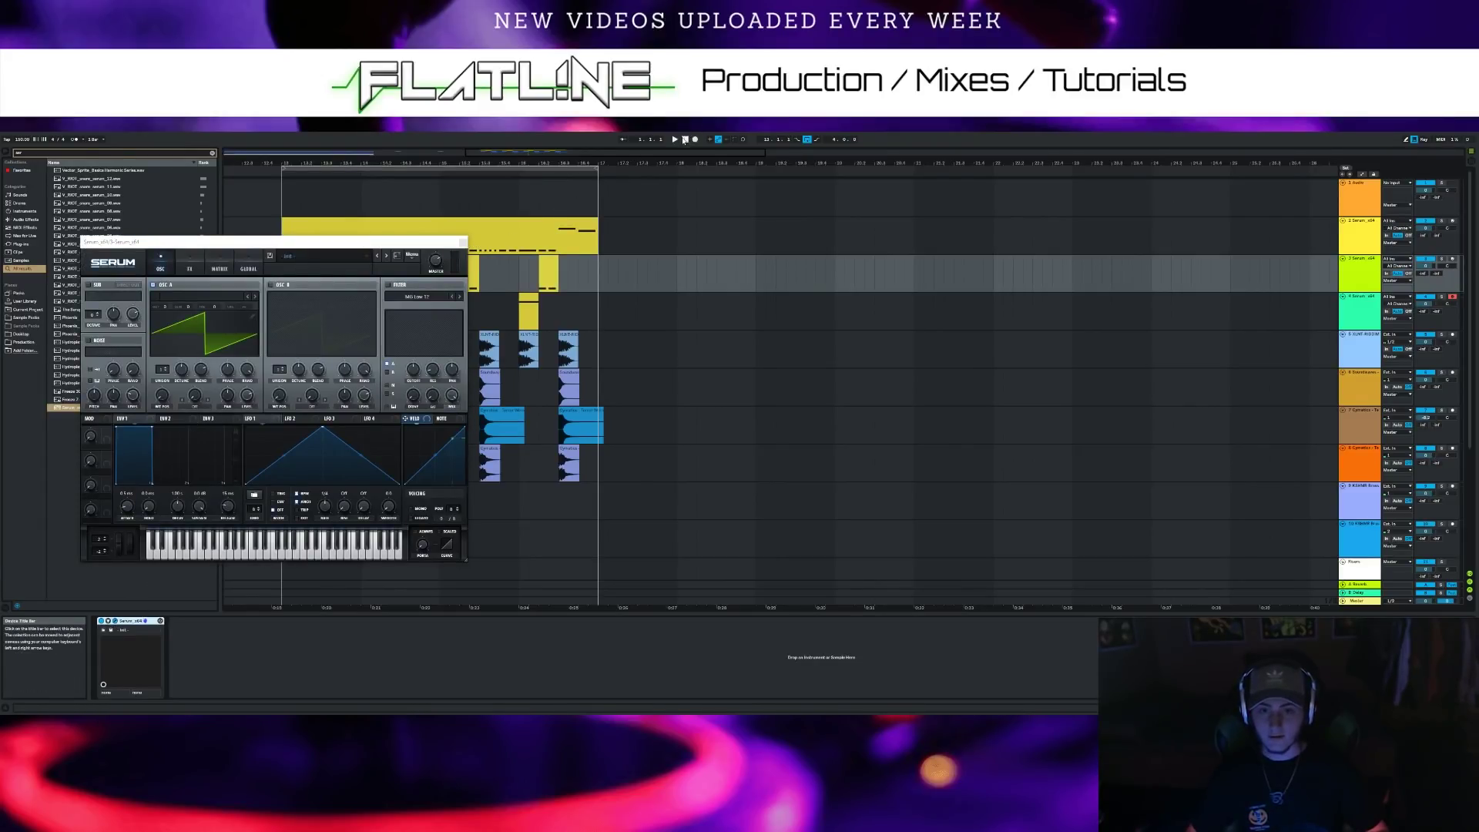
pyautogui.click(675, 140)
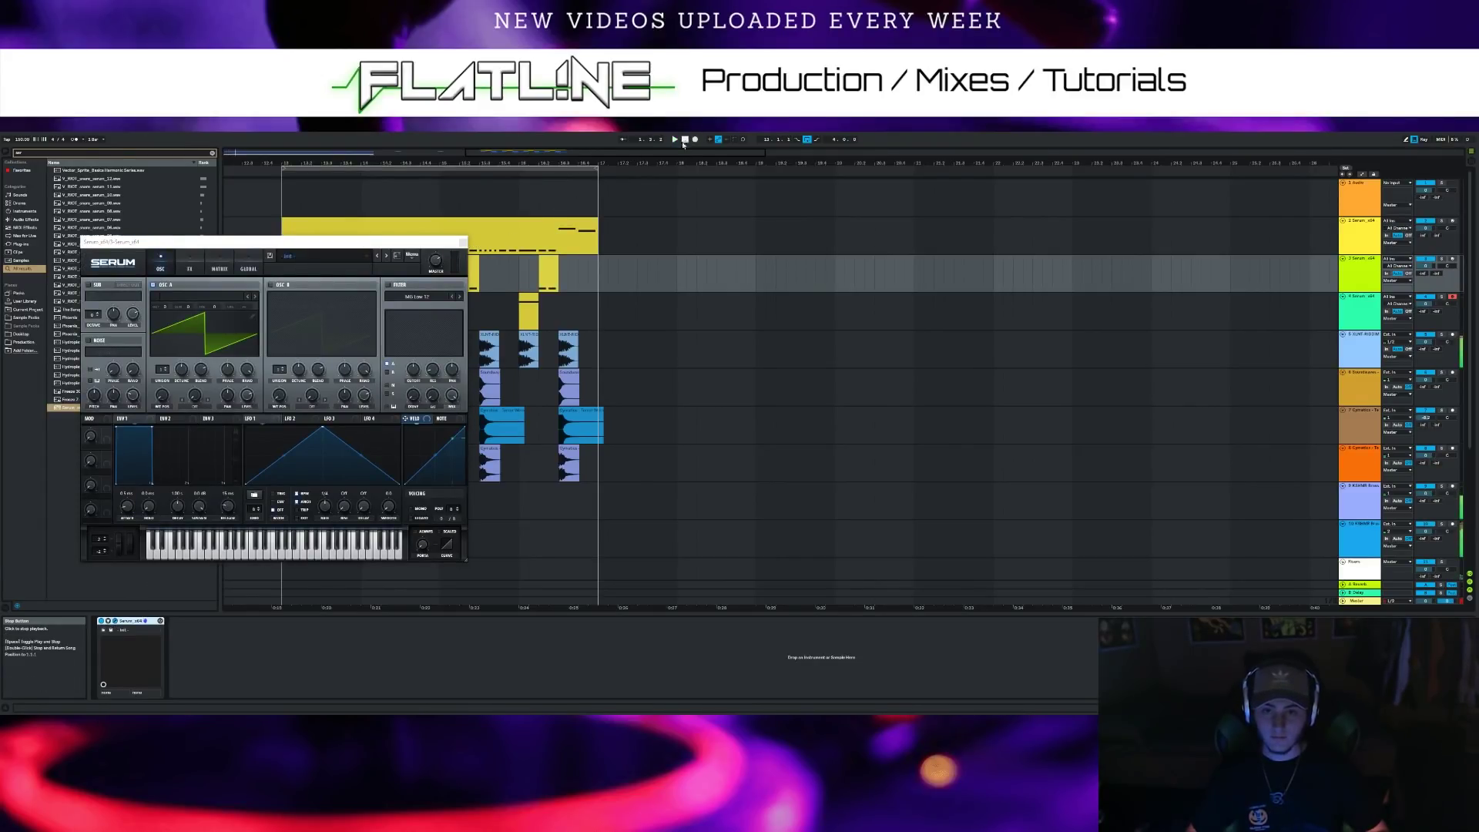
pyautogui.click(686, 143)
pyautogui.click(274, 172)
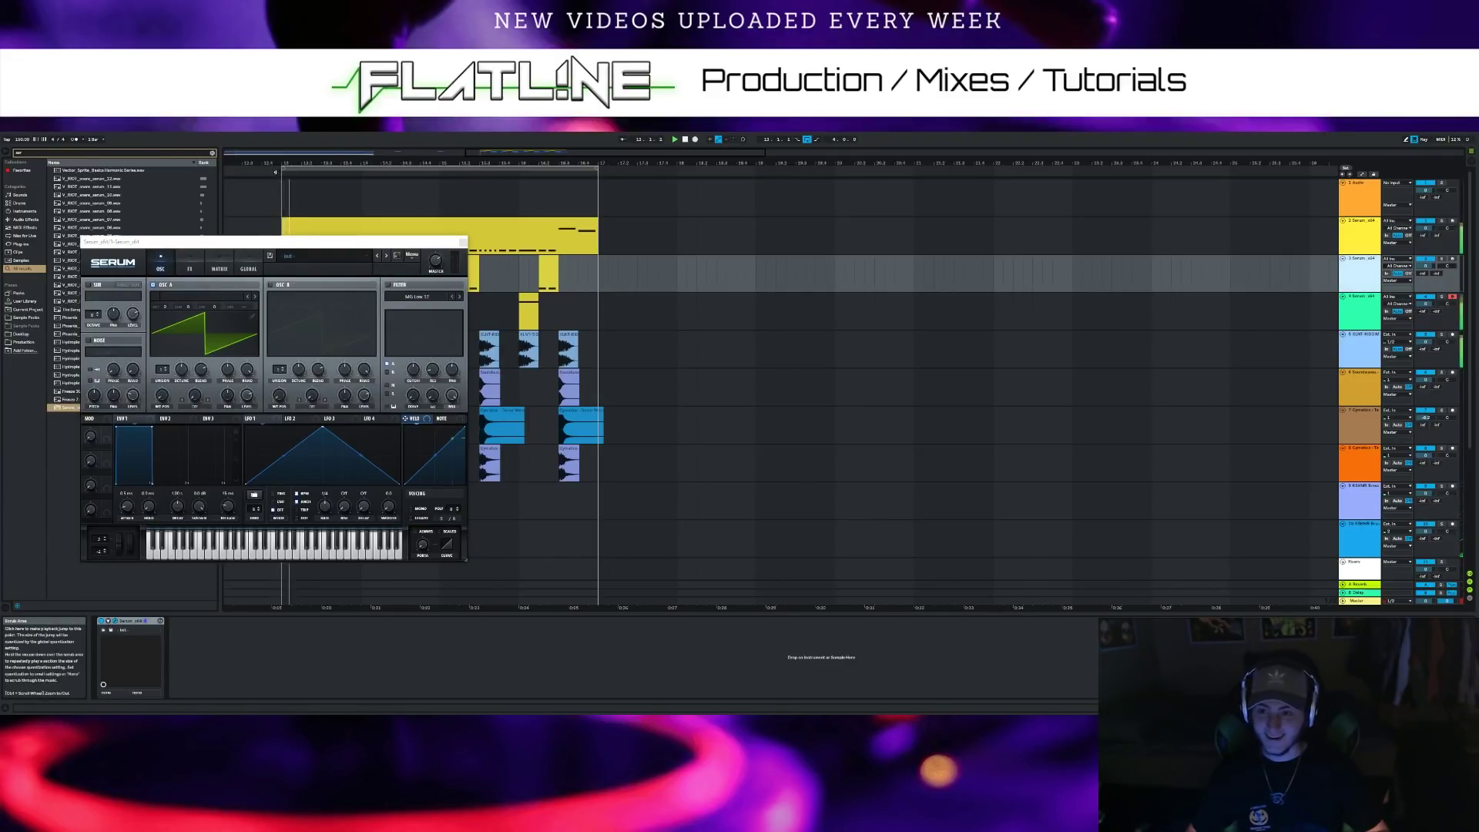
pyautogui.click(684, 139)
pyautogui.moveTo(398, 245); pyautogui.dragTo(978, 247)
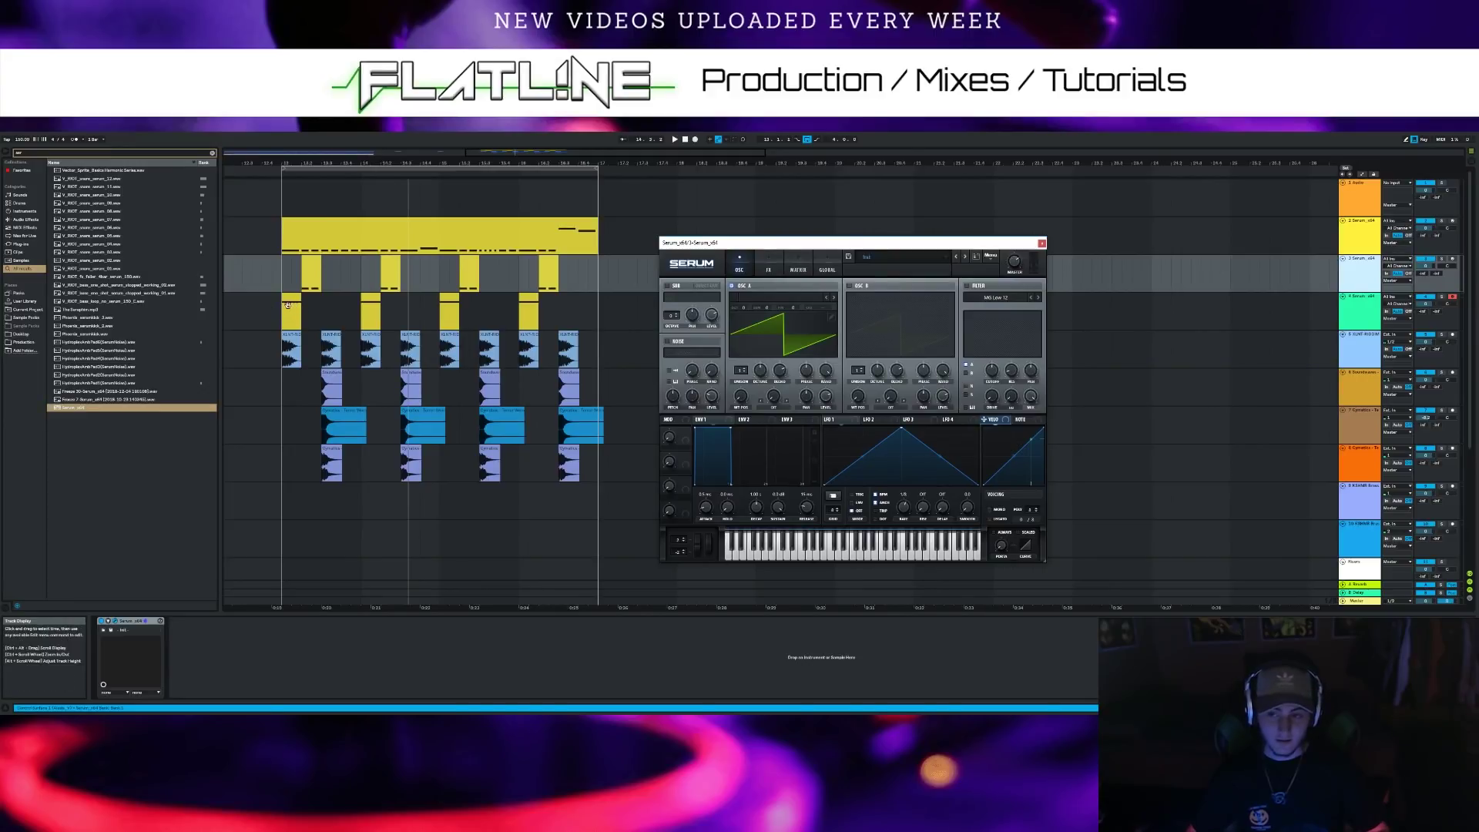
# Reshape LFO 1 with an earlier peak and a curved fall, and assign it to oscillator A's level
pyautogui.moveTo(901, 428); pyautogui.dragTo(853, 413)
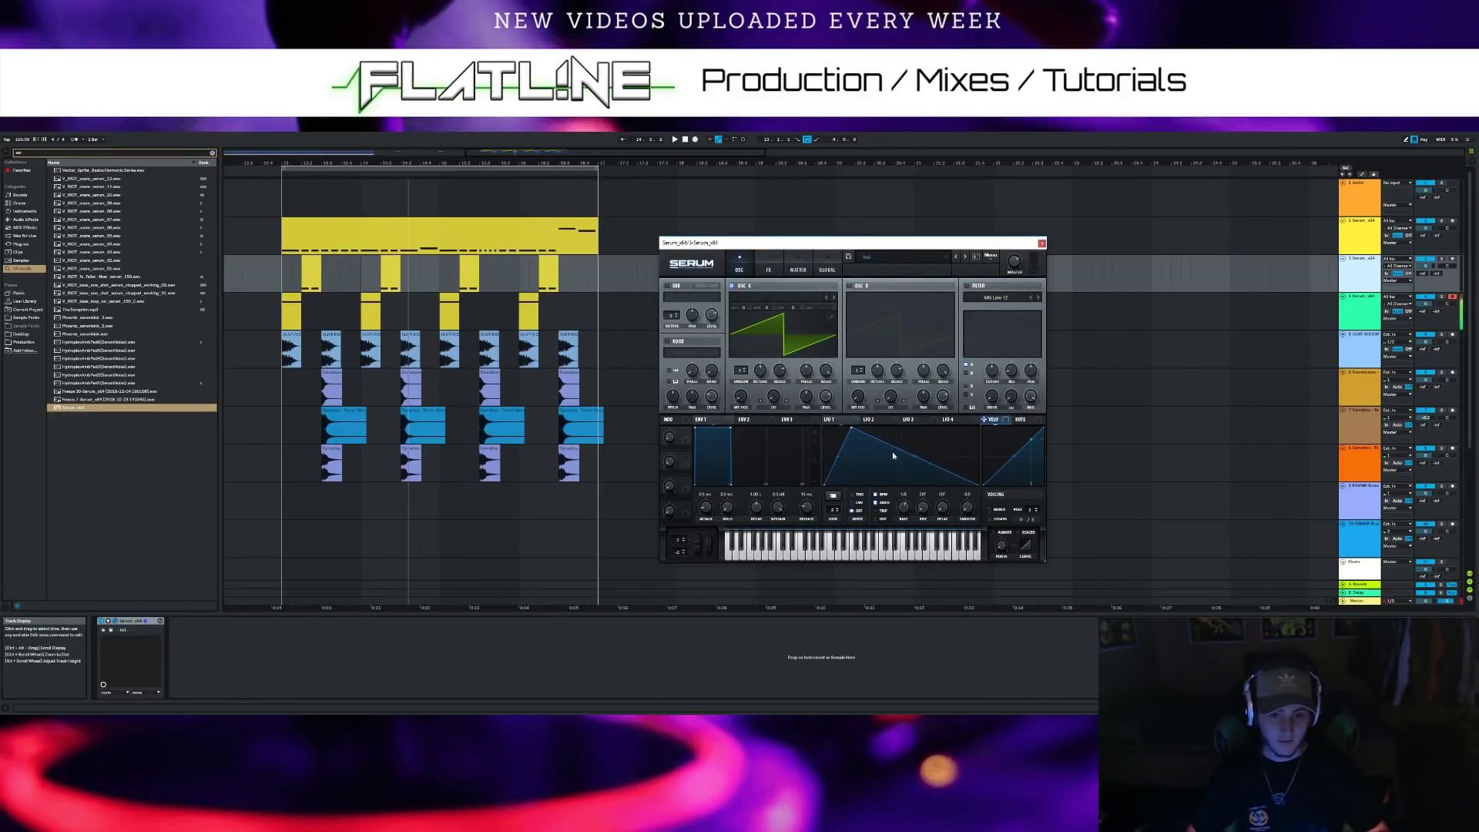
pyautogui.moveTo(915, 457); pyautogui.dragTo(913, 463)
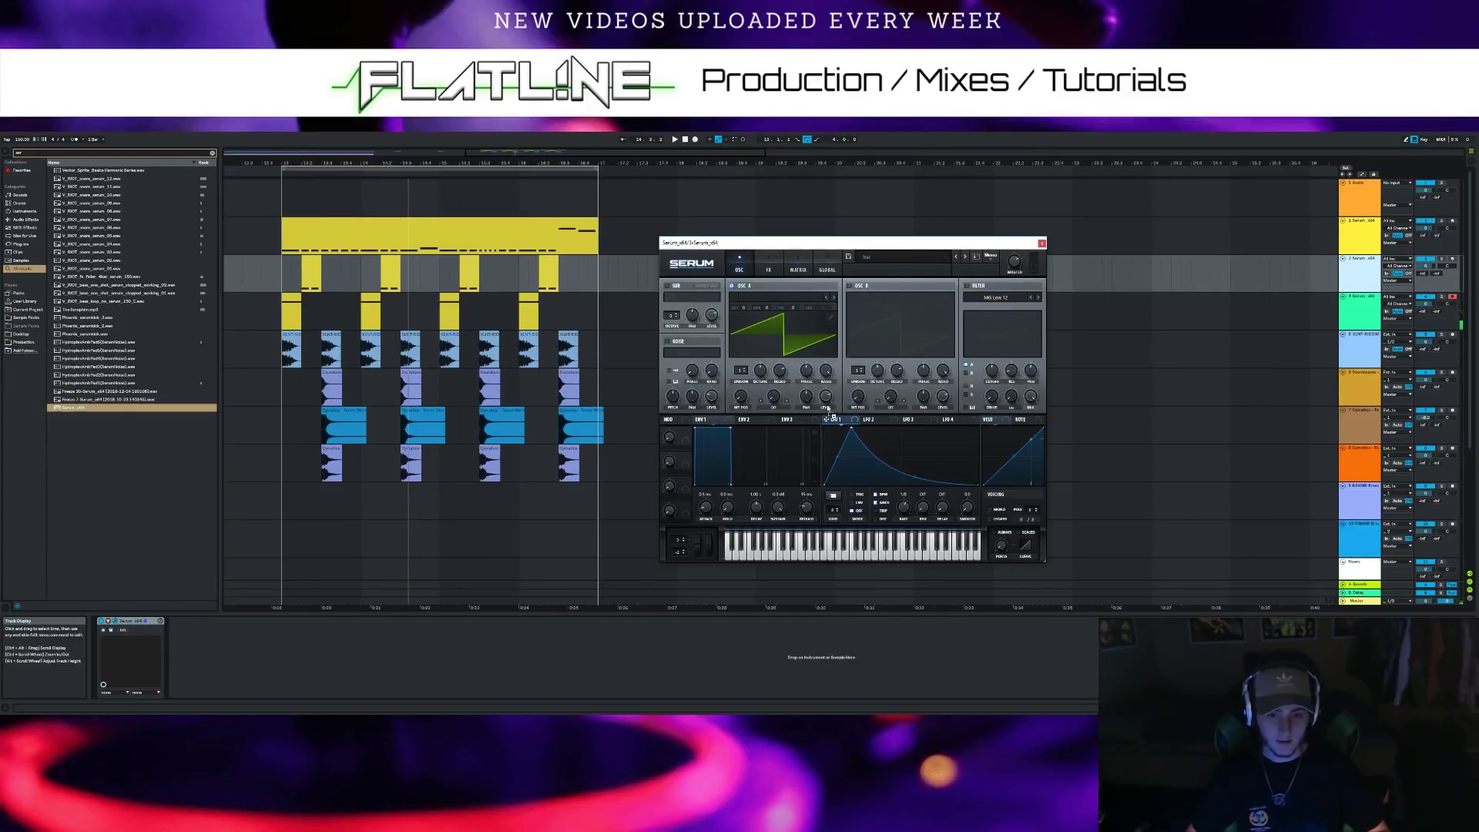
pyautogui.moveTo(825, 400); pyautogui.dragTo(812, 450)
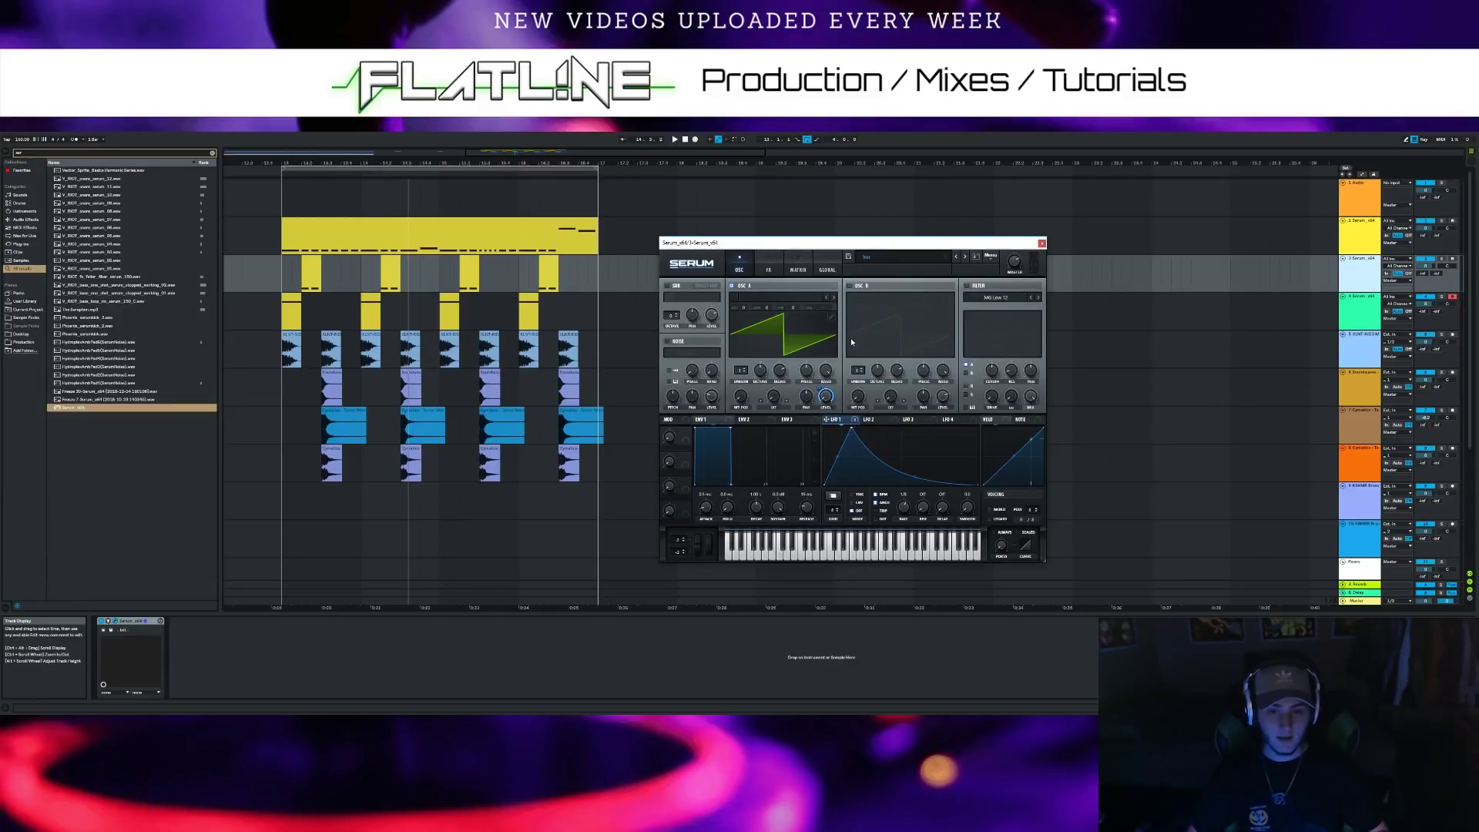
# Set oscillator A to the square wave of the Basic Shapes wavetable and arm the second-beat track
pyautogui.click(802, 298)
pyautogui.moveTo(784, 309)
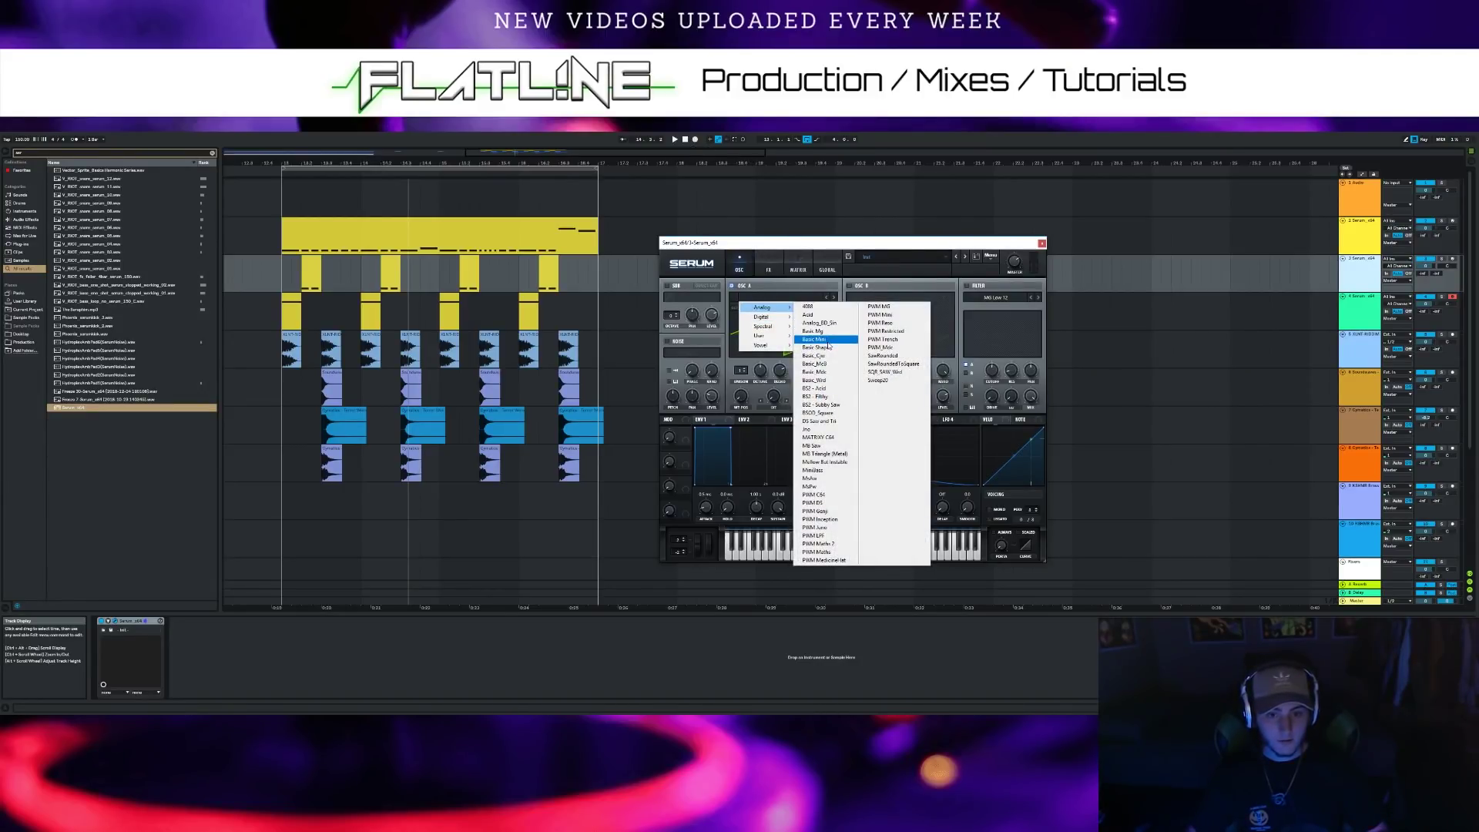
pyautogui.click(818, 347)
pyautogui.moveTo(751, 401); pyautogui.dragTo(755, 374)
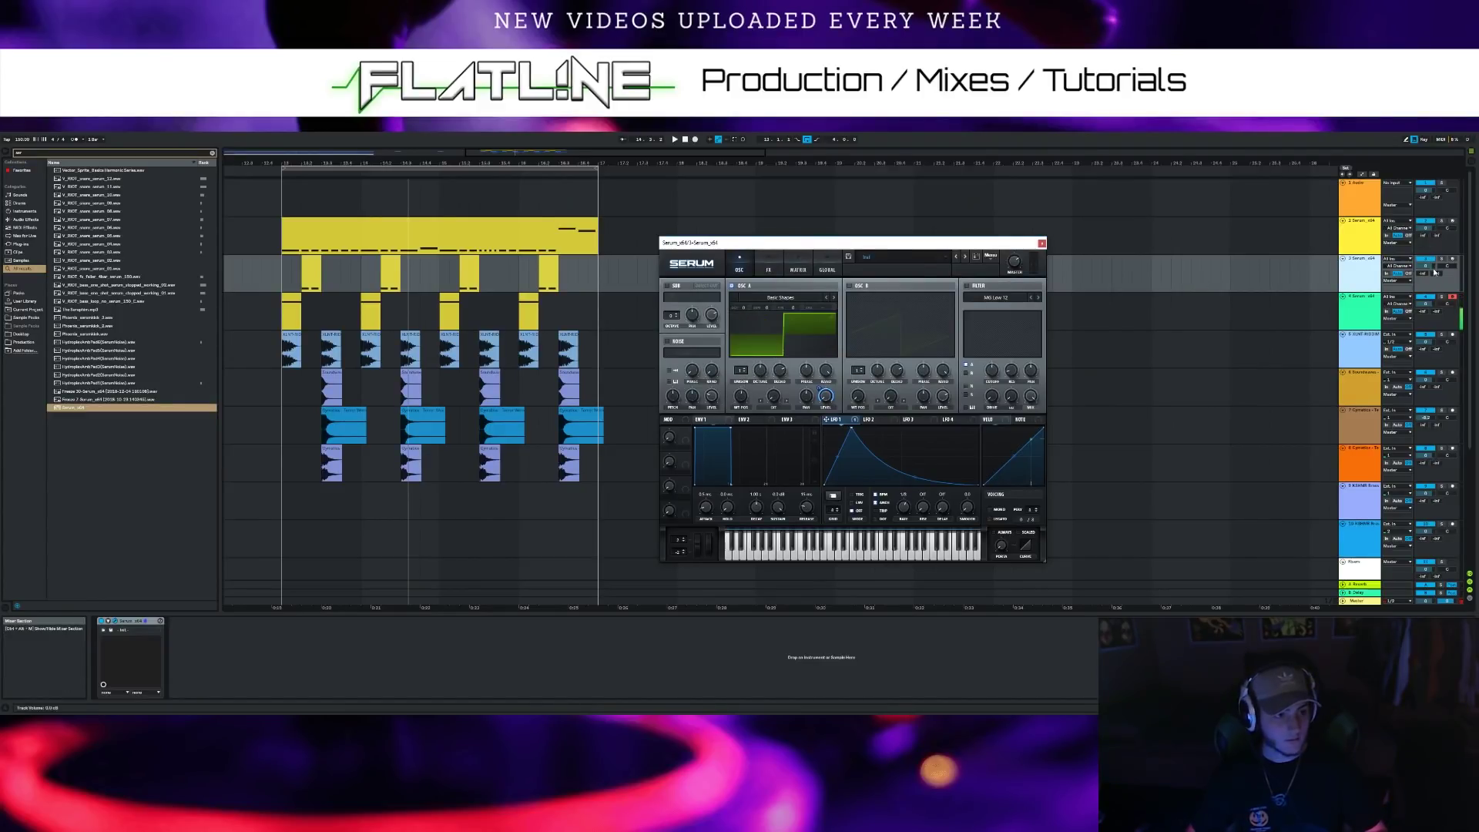
pyautogui.click(1451, 258)
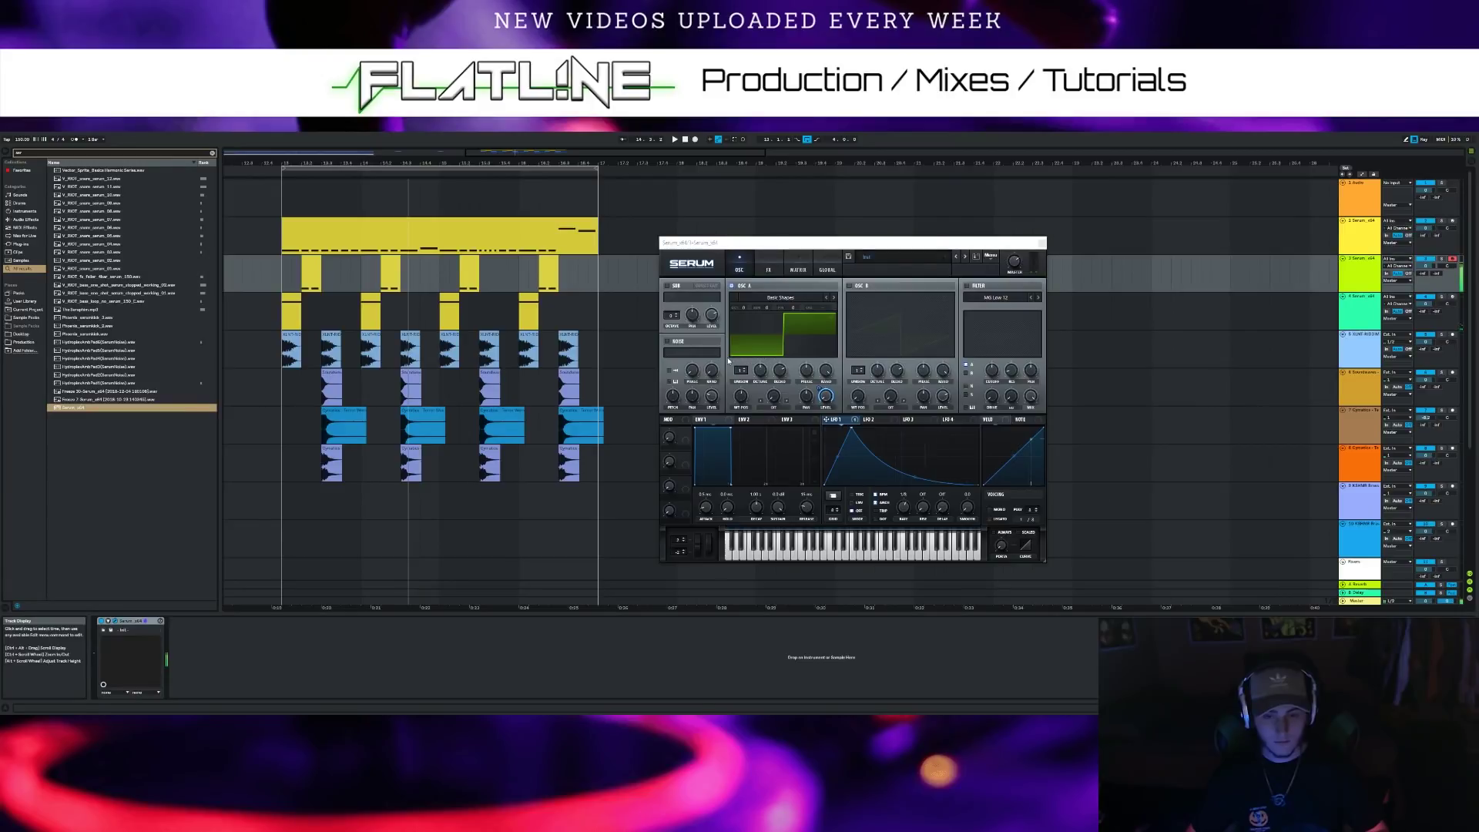
# Enable oscillator B, set oscillator A's warp mode to FM (from B), and raise oscillator A's unison voices
pyautogui.click(849, 286)
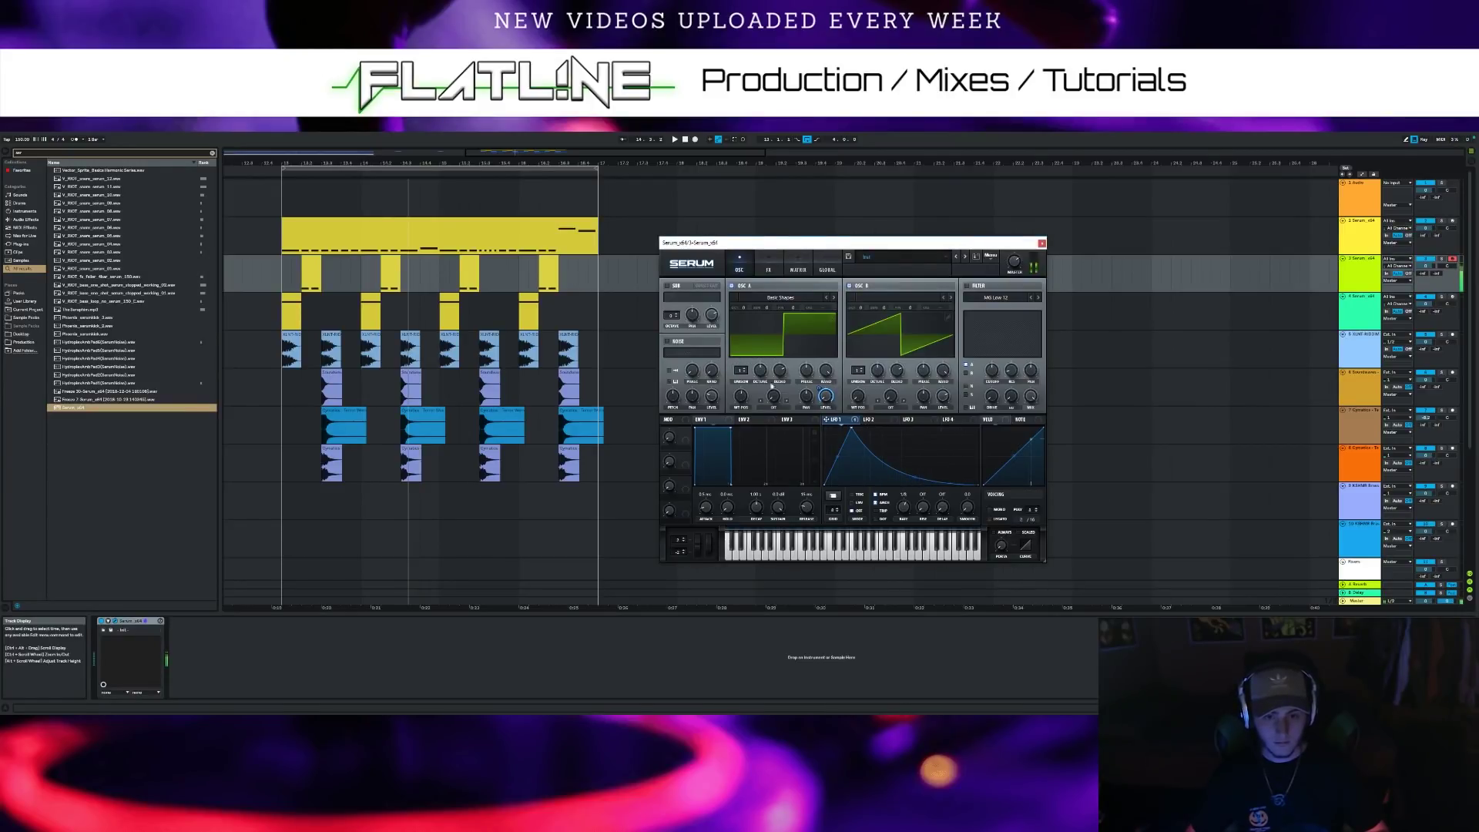
pyautogui.click(772, 406)
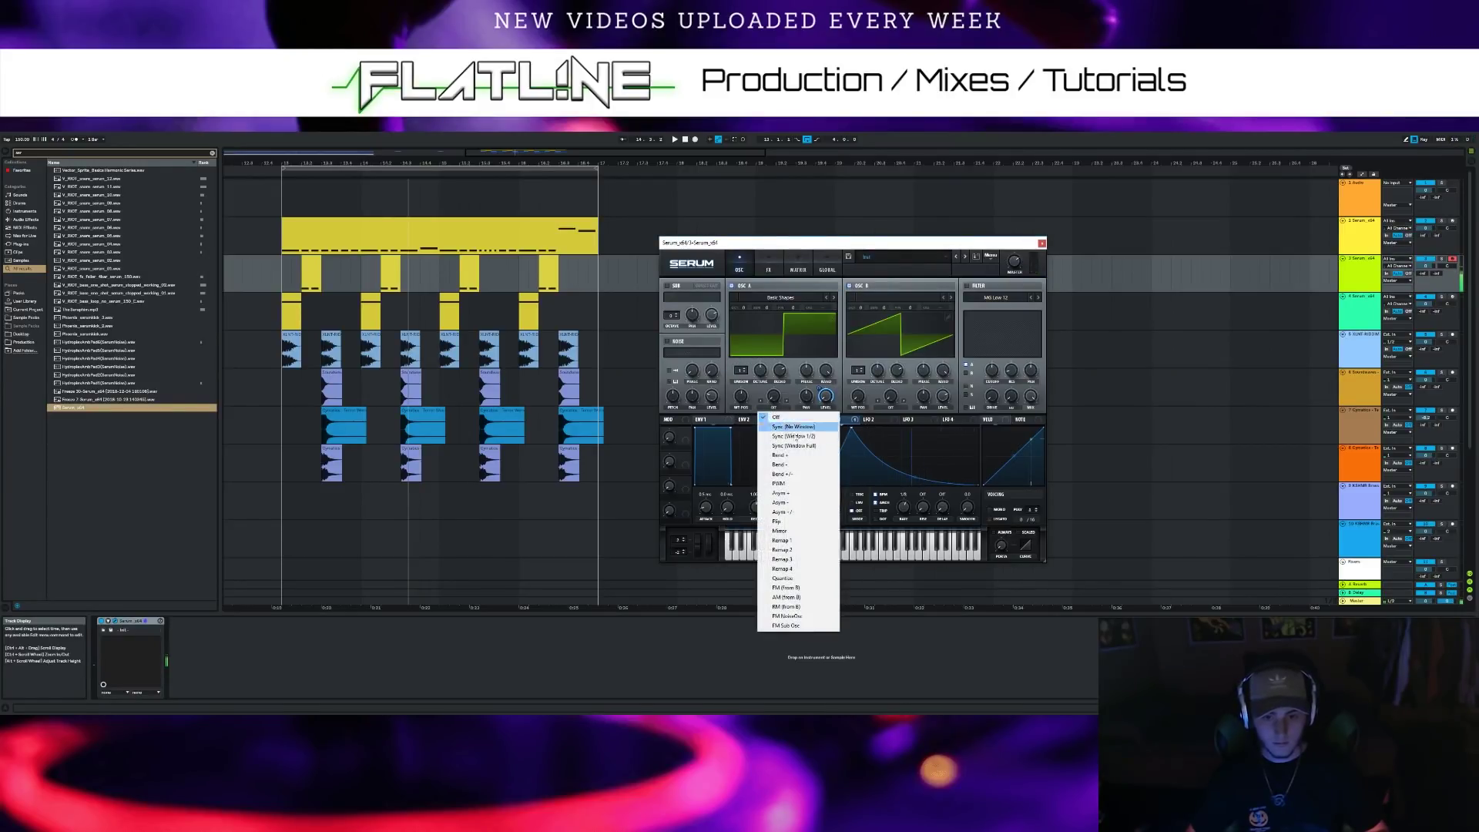
pyautogui.click(794, 588)
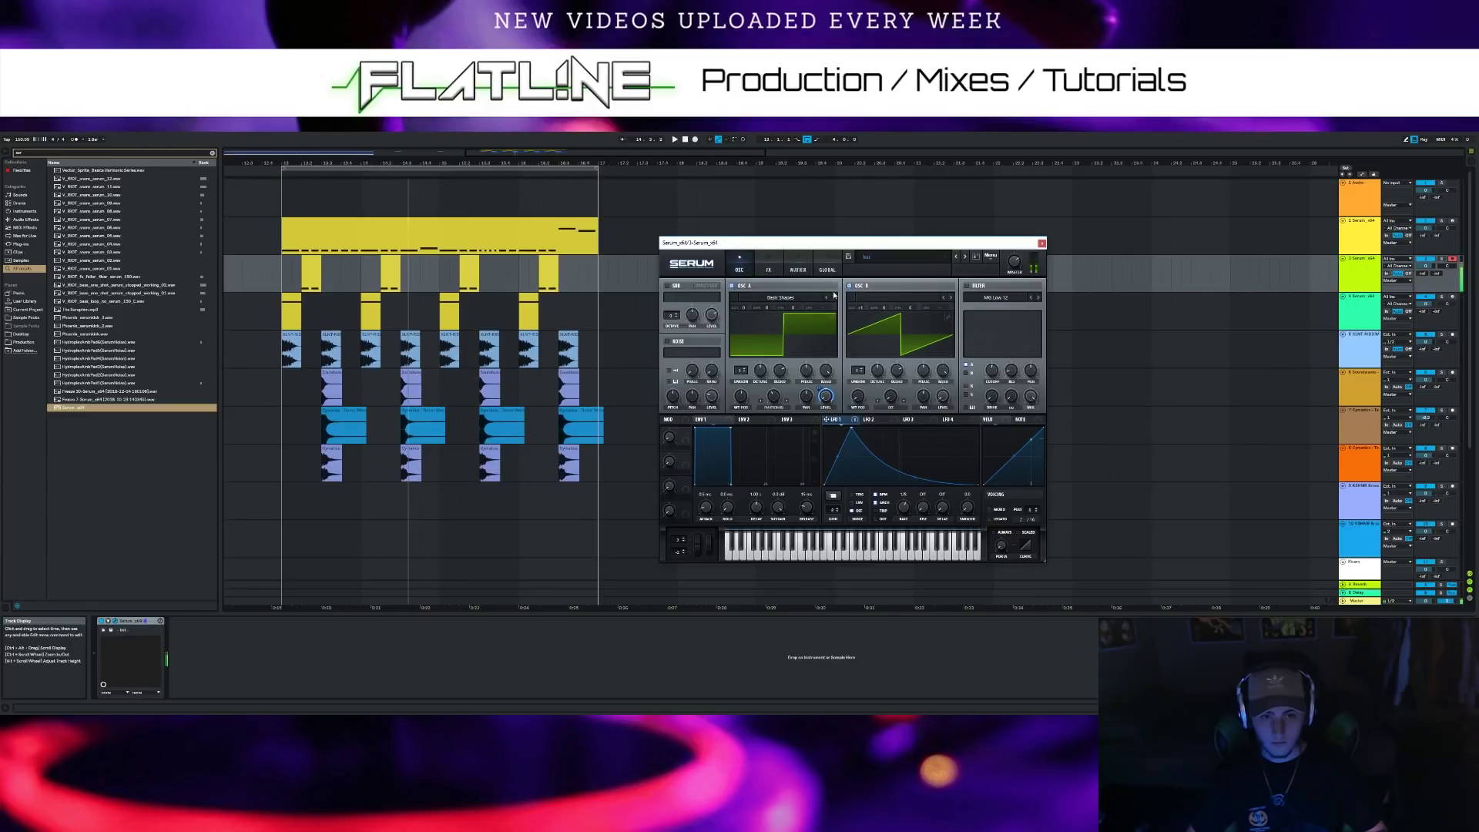
pyautogui.moveTo(742, 371)
pyautogui.mouseDown()
pyautogui.moveTo(746, 352)
pyautogui.moveTo(761, 368)
pyautogui.mouseUp()
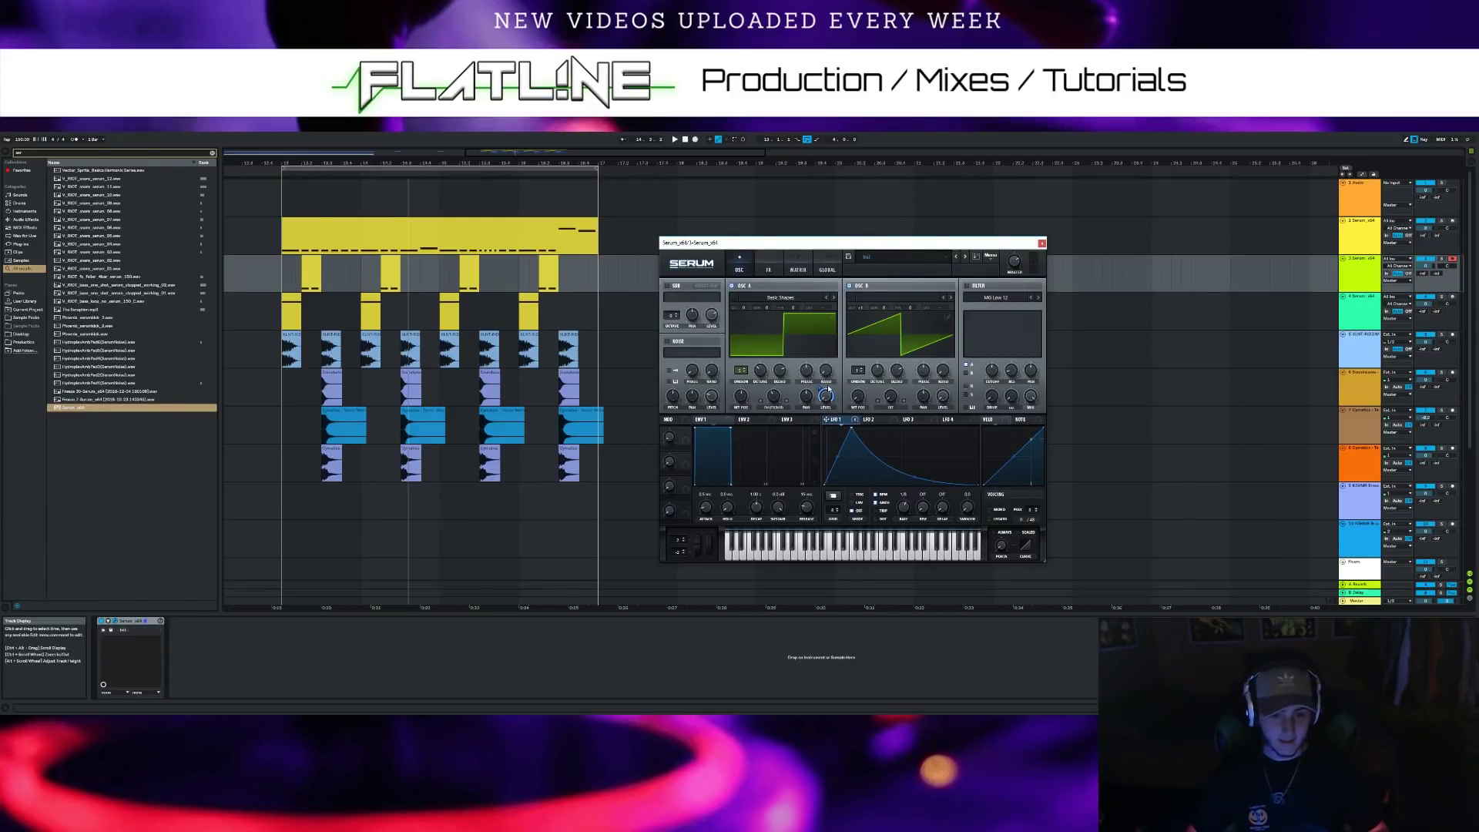
pyautogui.moveTo(824, 360)
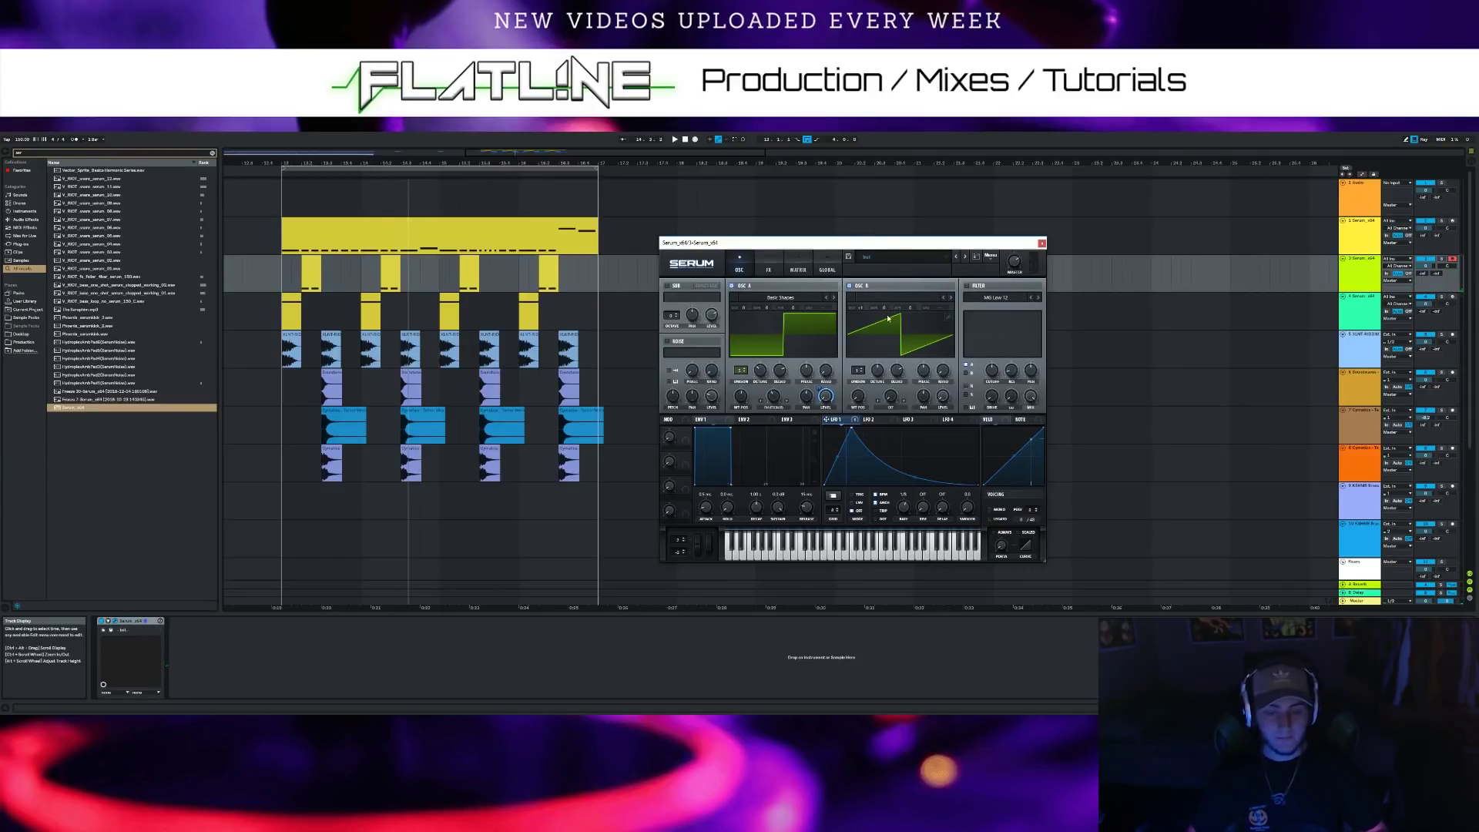
# Try a spectral Monster wavetable in oscillator B and adjust its wavetable position
pyautogui.click(897, 293)
pyautogui.moveTo(892, 327)
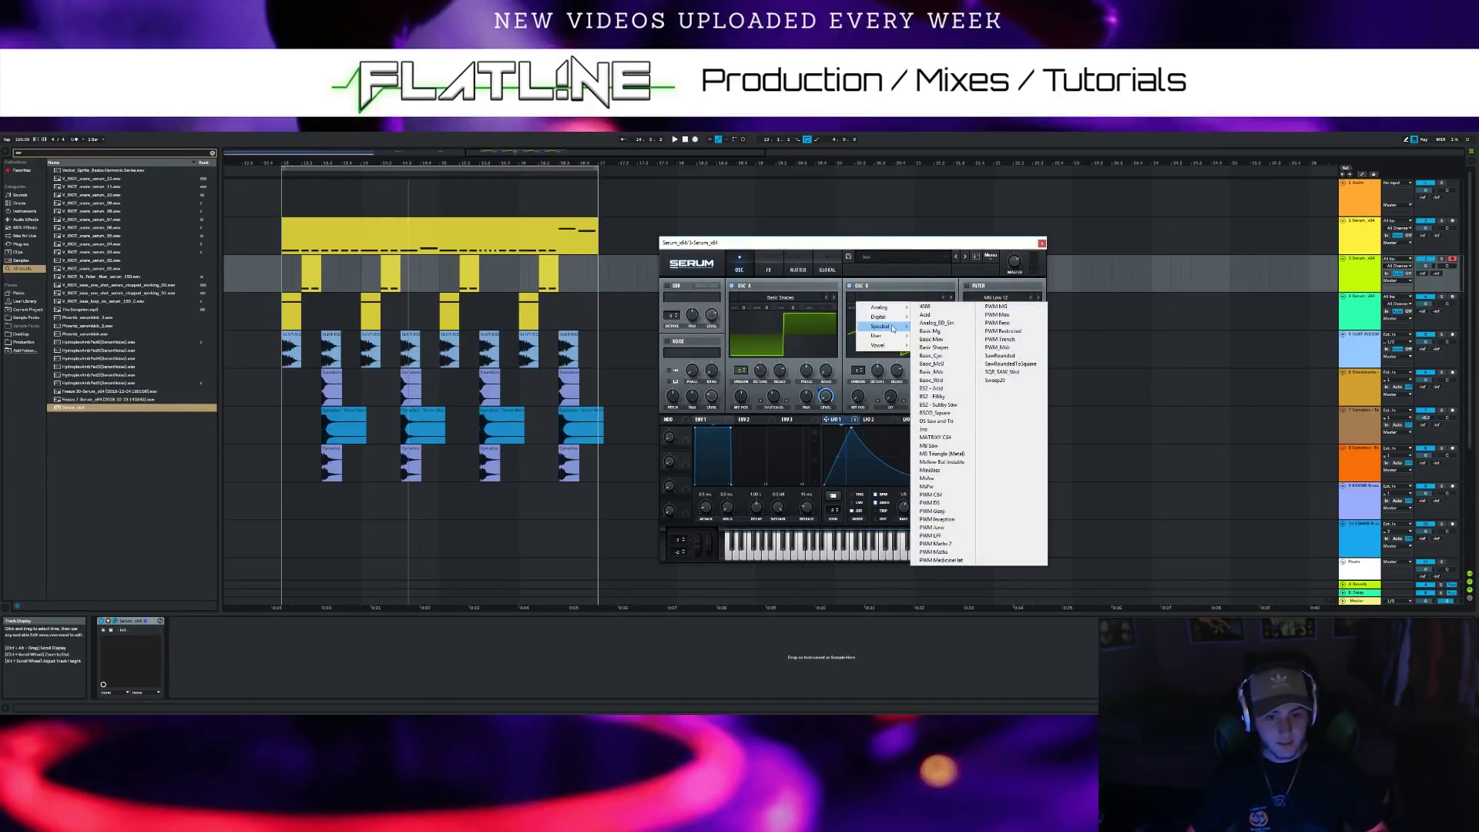
pyautogui.click(935, 399)
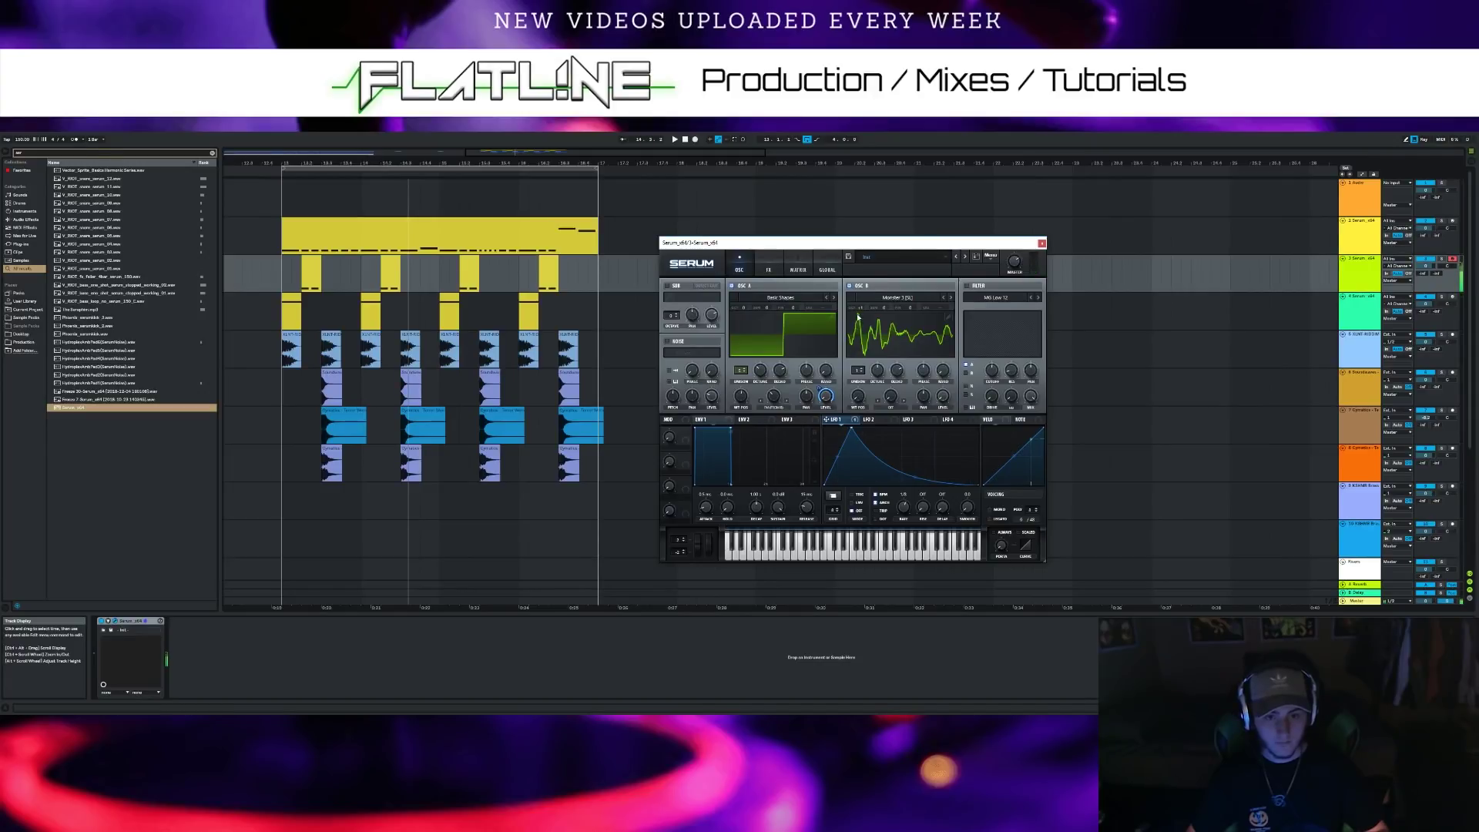
pyautogui.moveTo(862, 322); pyautogui.dragTo(866, 356)
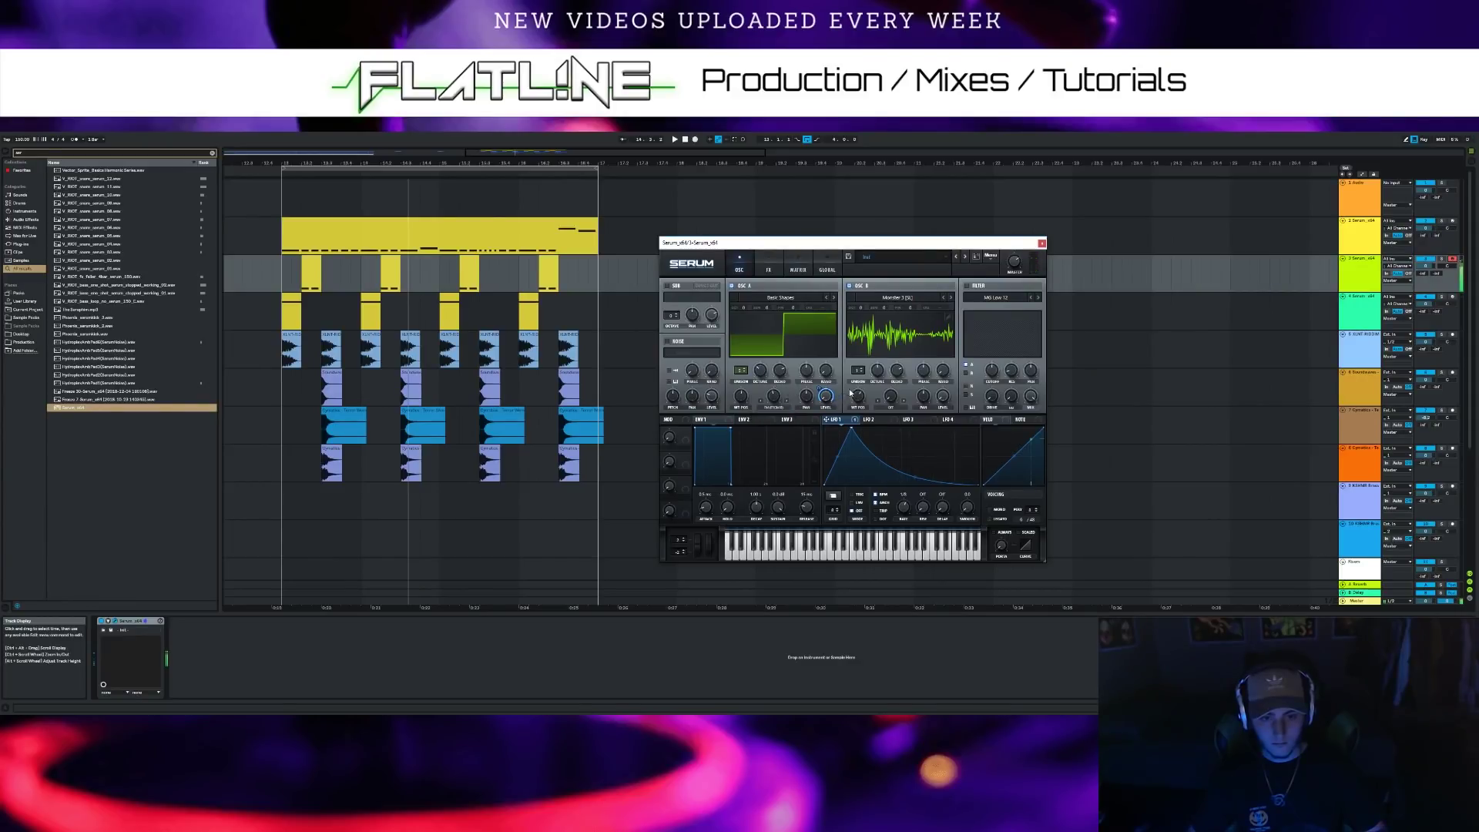
pyautogui.moveTo(859, 403); pyautogui.dragTo(872, 397)
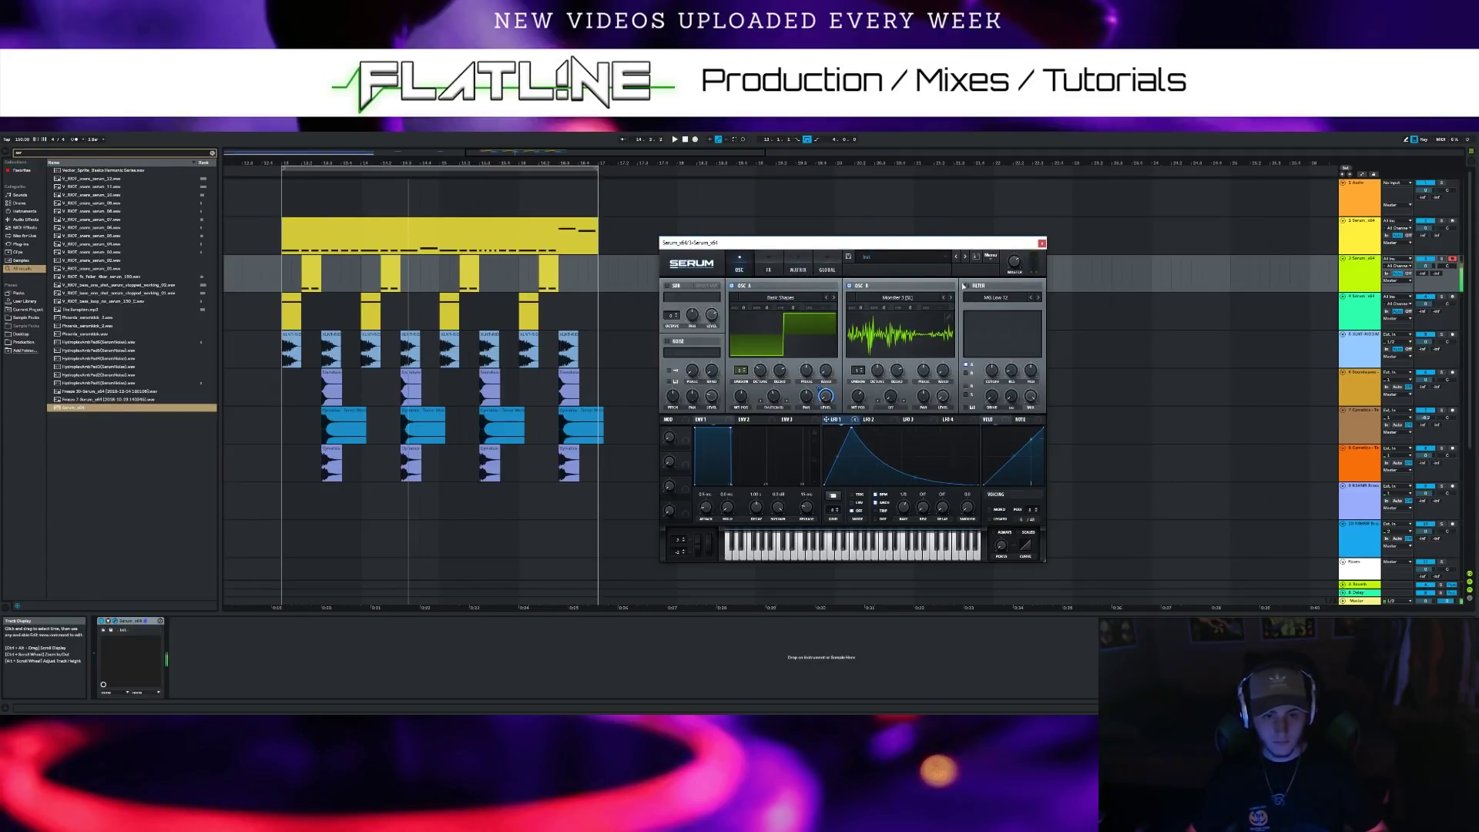
# Load the digital Debussy wavetable into oscillator B and adjust oscillator A's unison detune
pyautogui.click(856, 301)
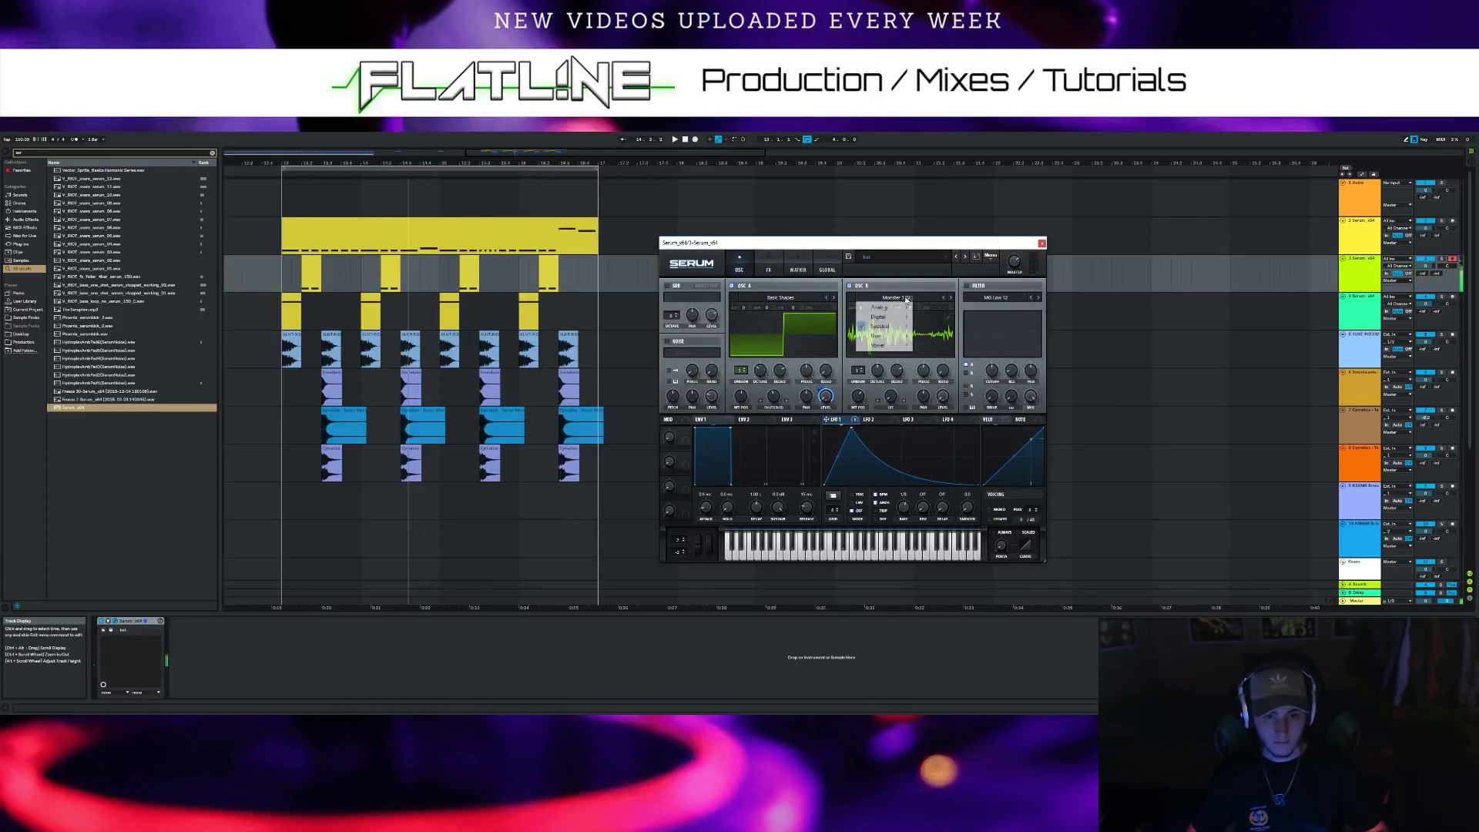
pyautogui.moveTo(905, 340)
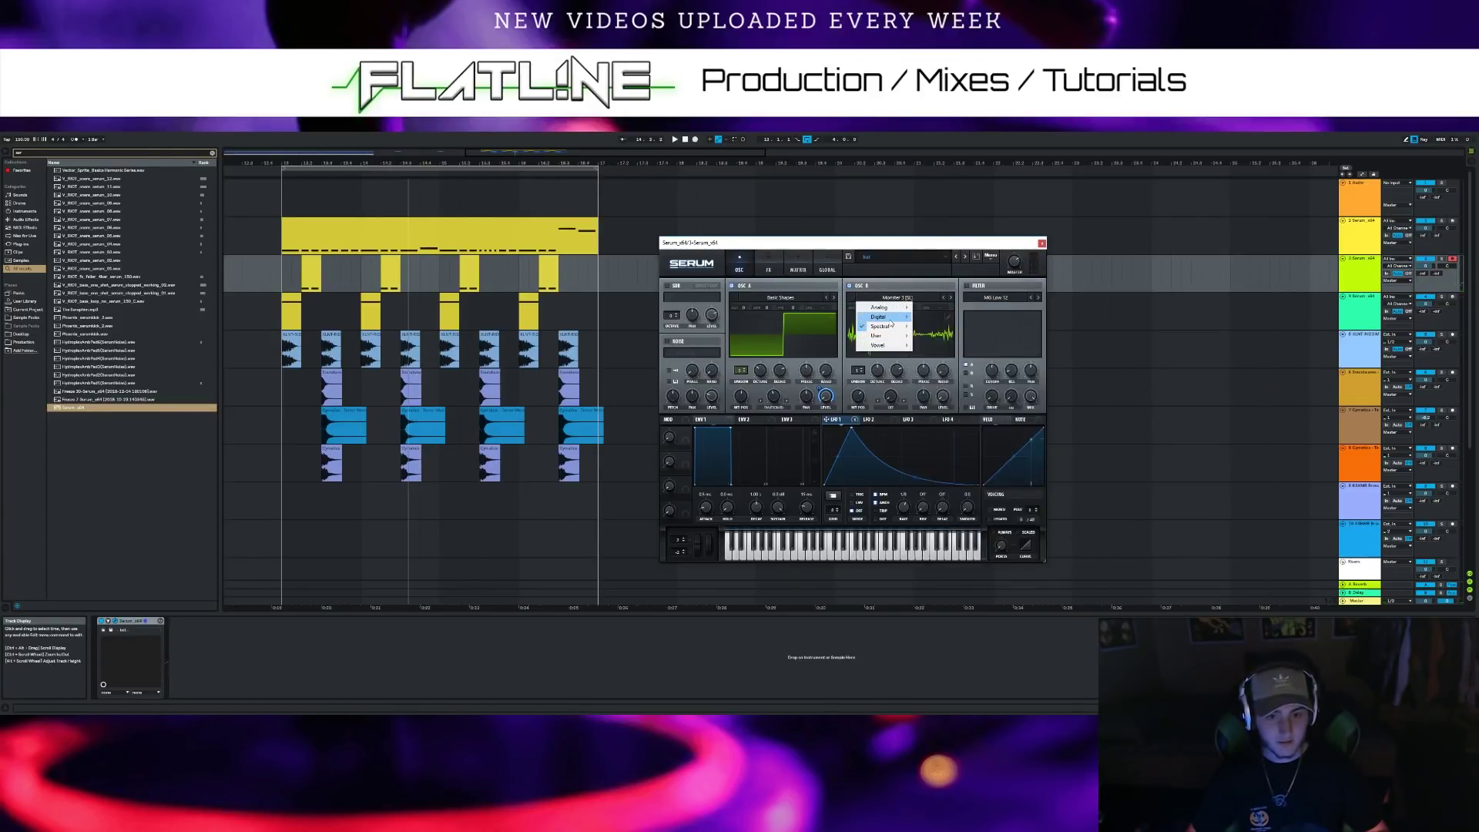
pyautogui.click(937, 354)
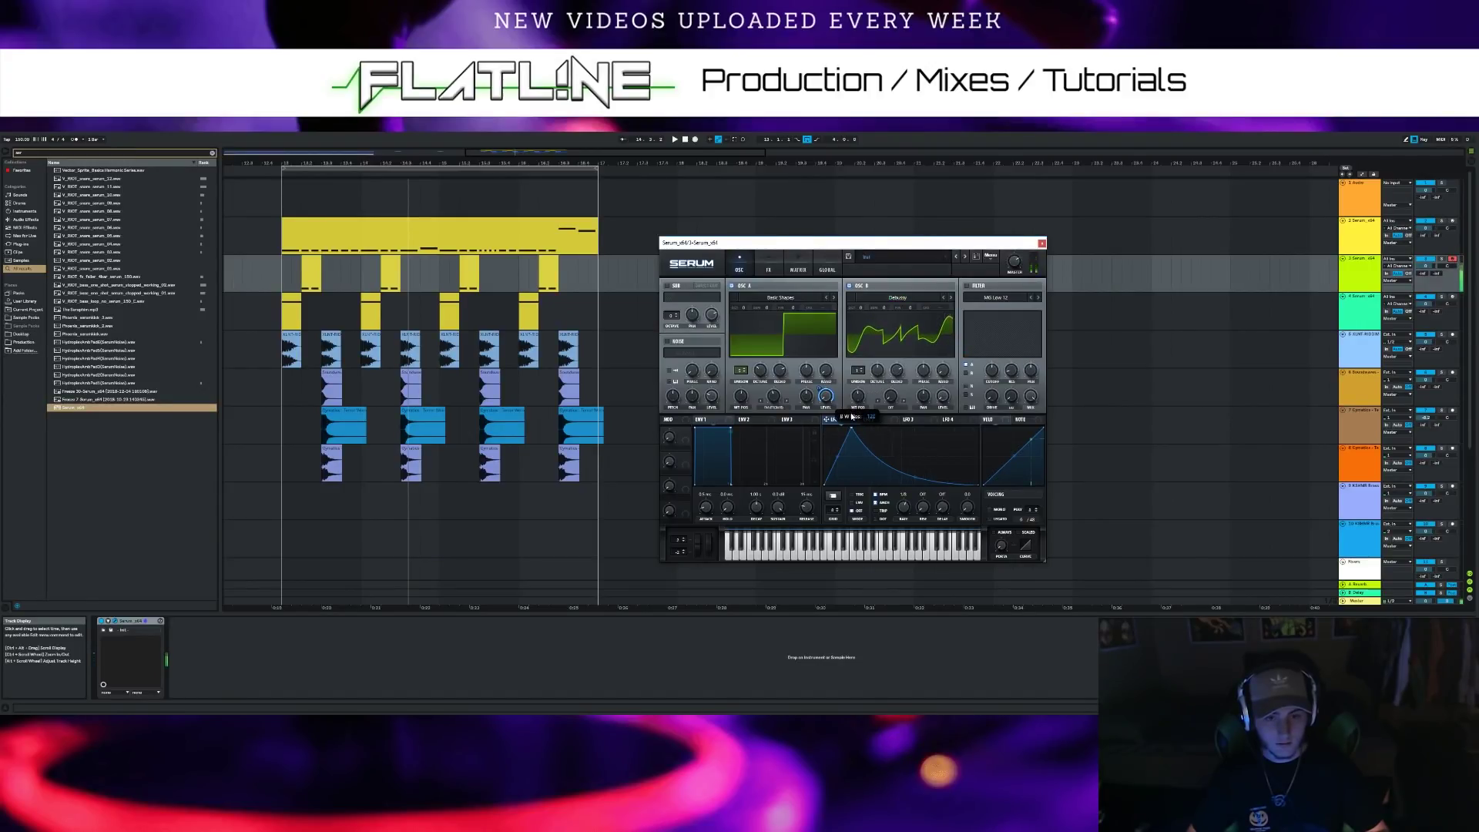
pyautogui.moveTo(759, 374); pyautogui.dragTo(746, 368)
# Enable Serum's compressor effect with multiband mode and adjusted gain, and steepen LFO 1's falling curve
pyautogui.click(766, 264)
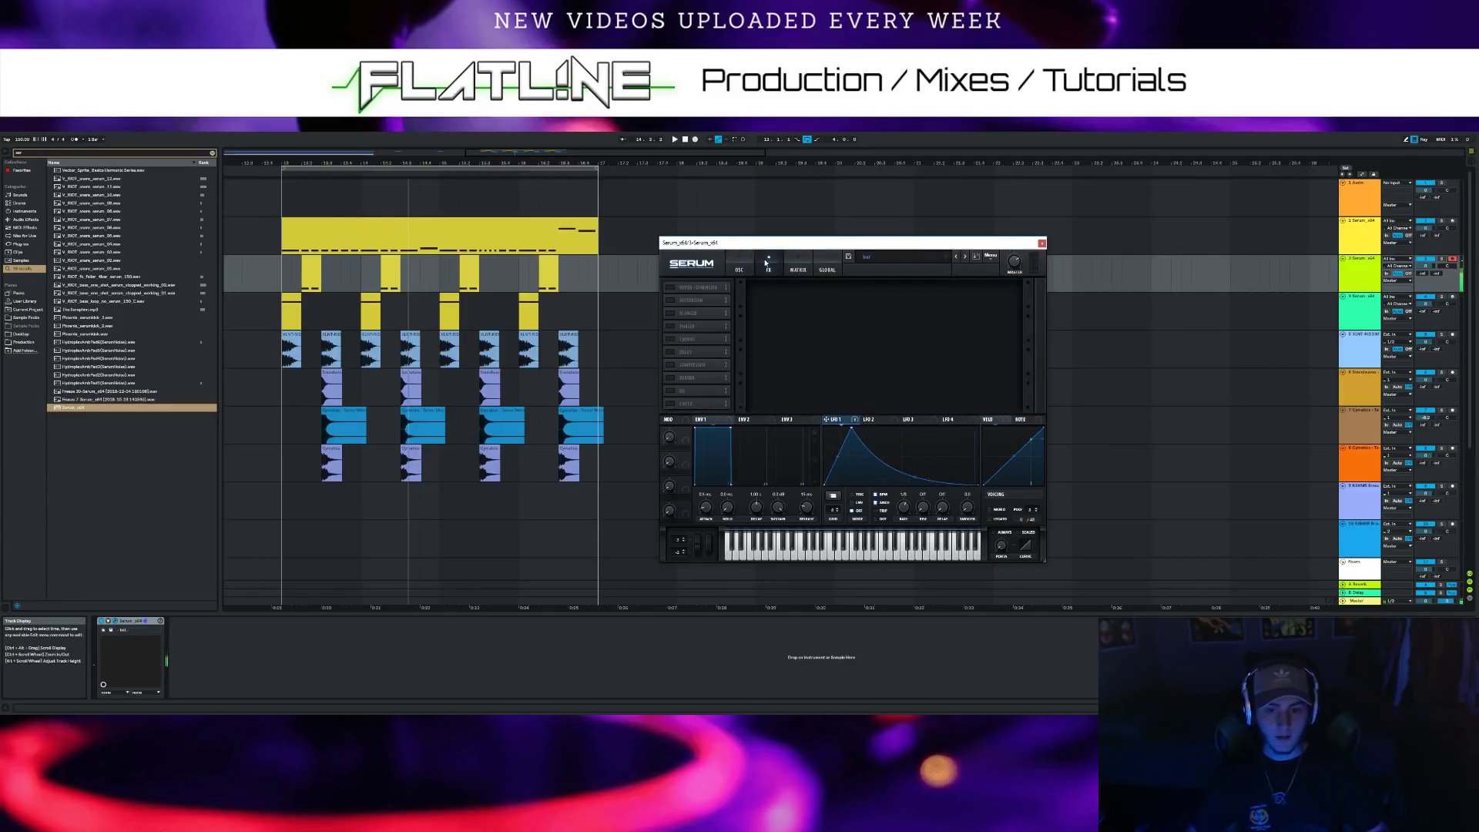
pyautogui.click(667, 365)
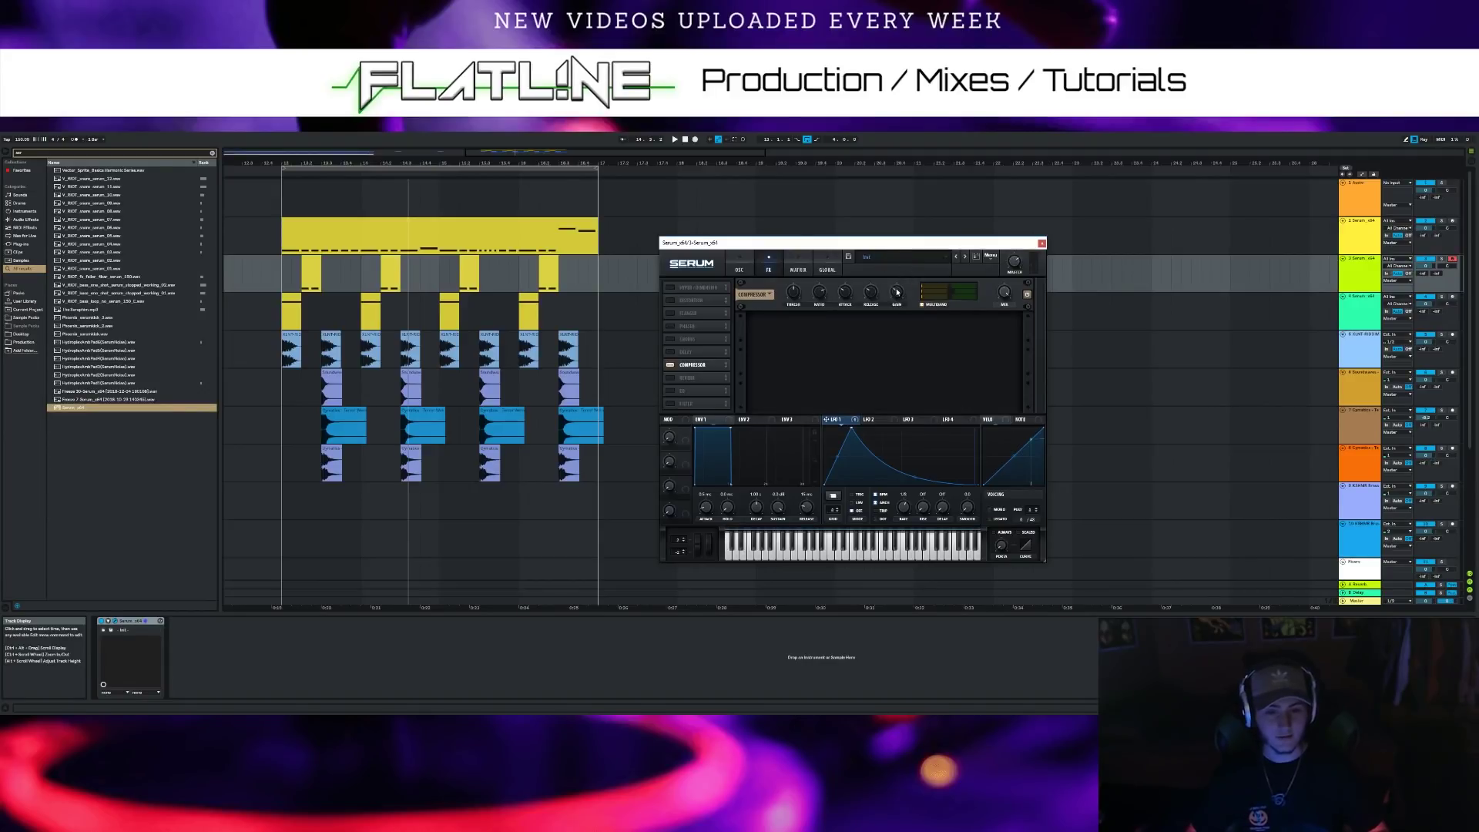
pyautogui.moveTo(898, 293); pyautogui.dragTo(900, 297)
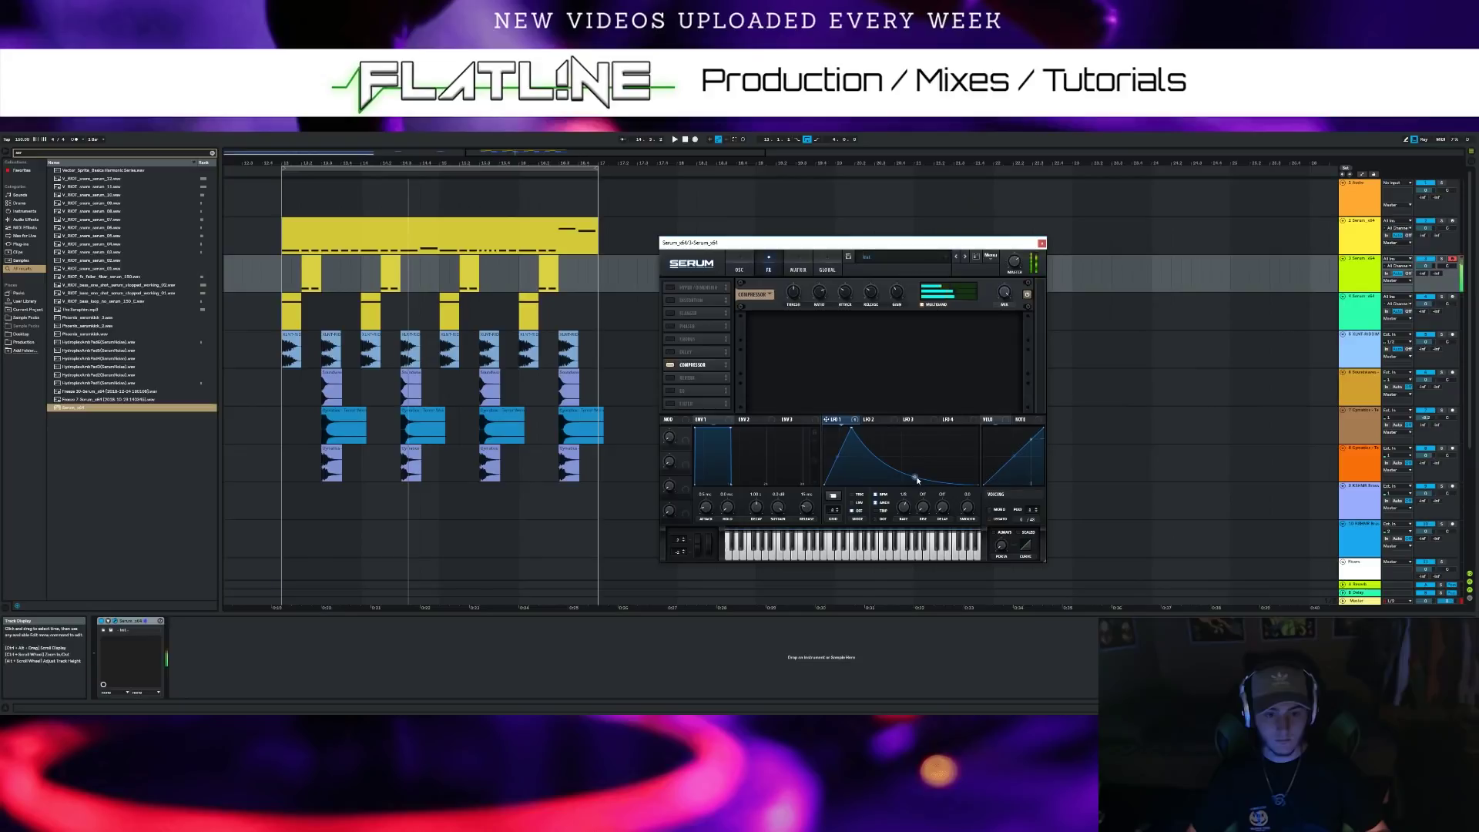
pyautogui.click(744, 269)
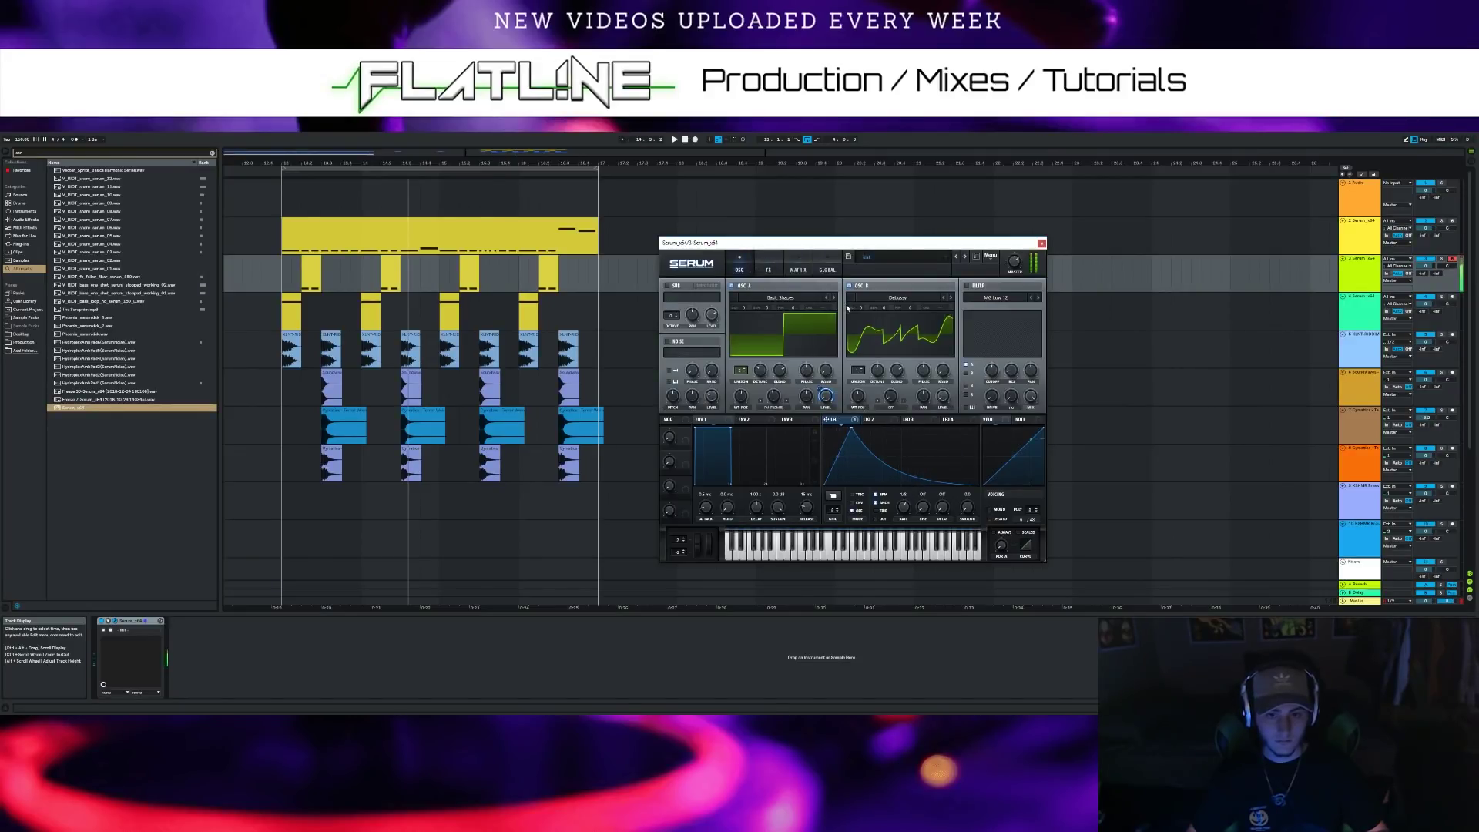
pyautogui.moveTo(943, 481); pyautogui.dragTo(902, 478)
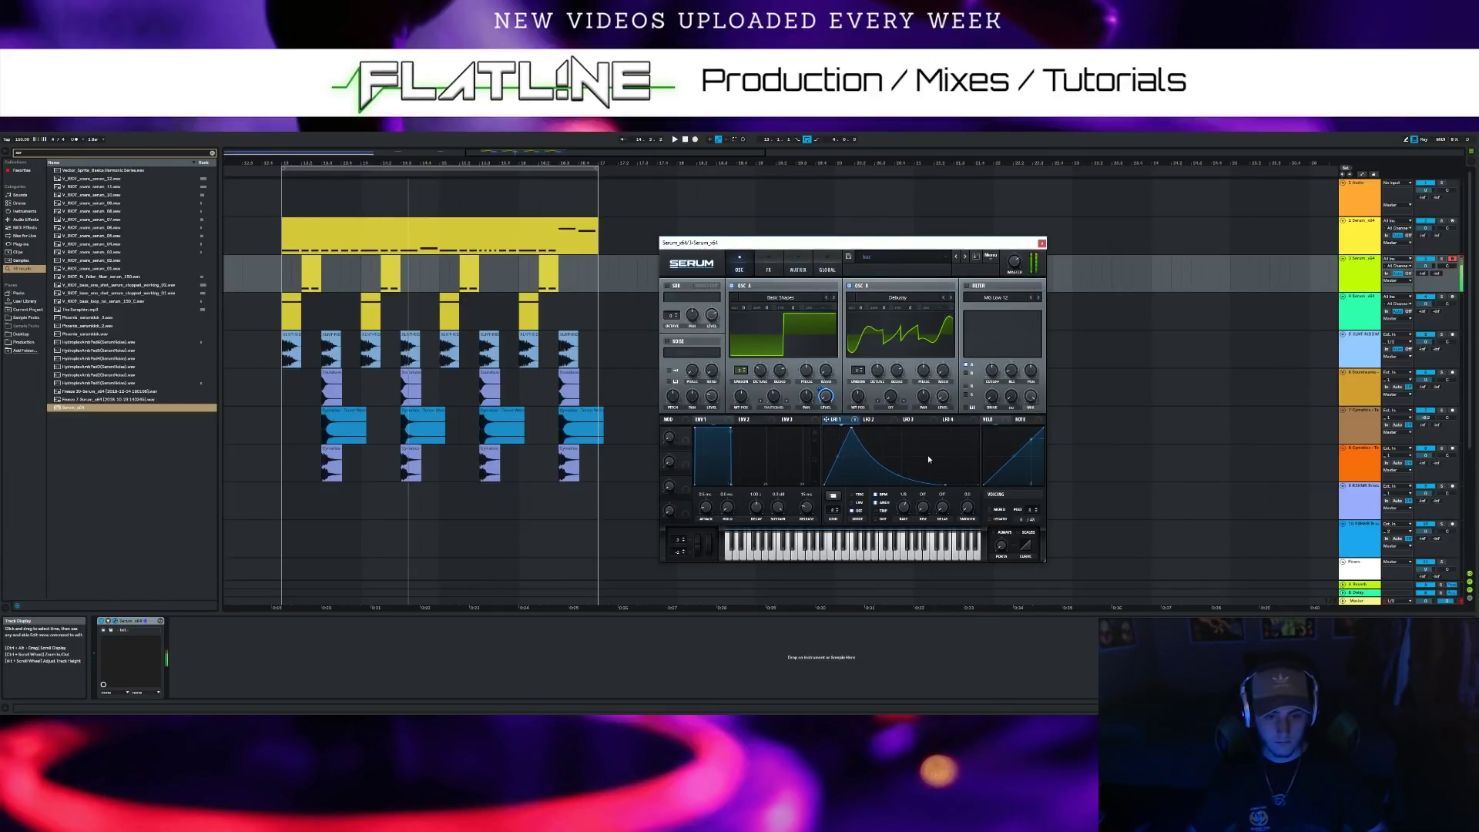
# Set Serum's filter to the Flg - flanger type and modulate its cutoff with LFO 1
pyautogui.click(995, 297)
pyautogui.moveTo(997, 328)
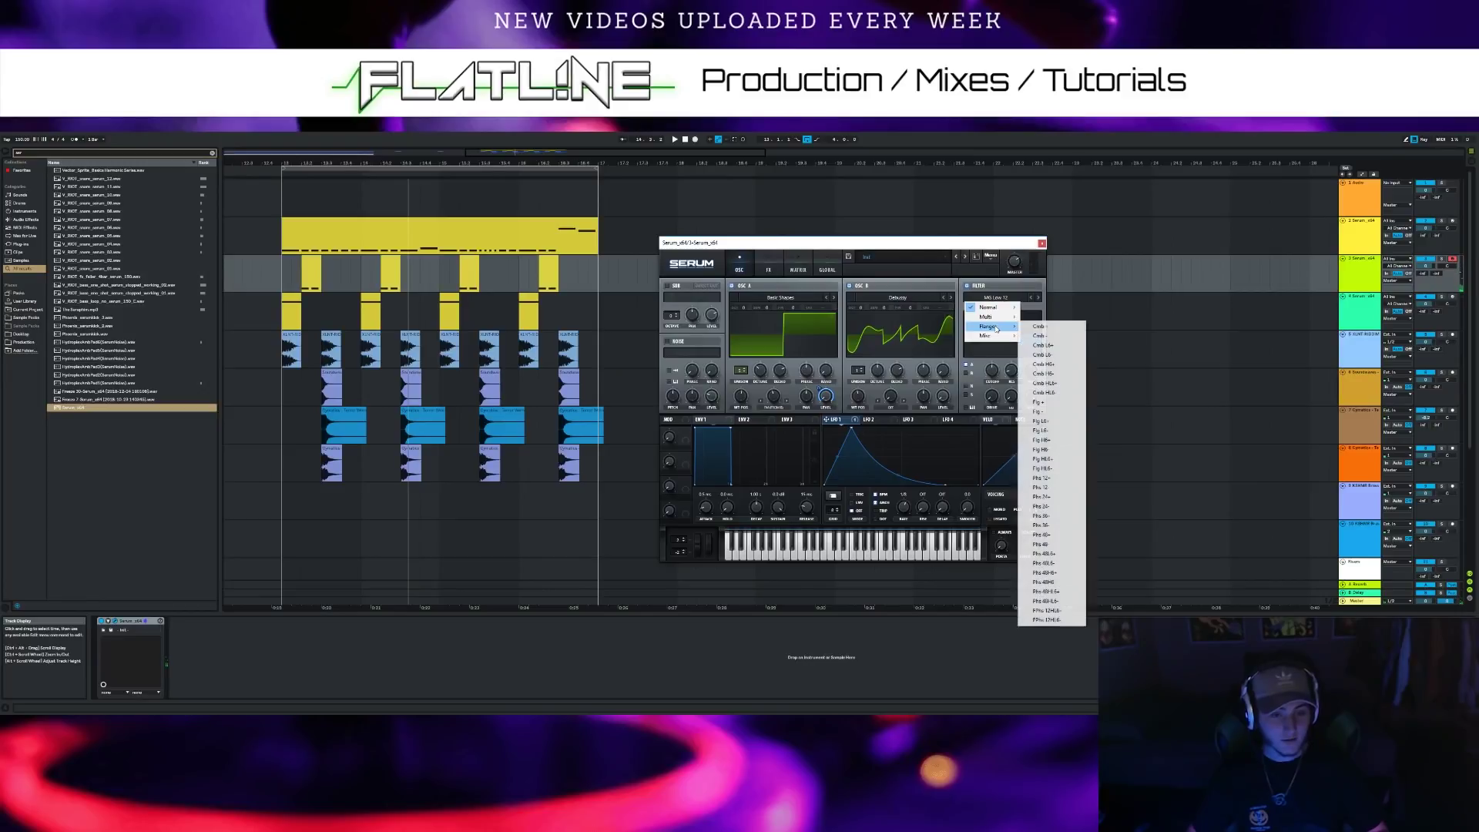
pyautogui.click(1053, 413)
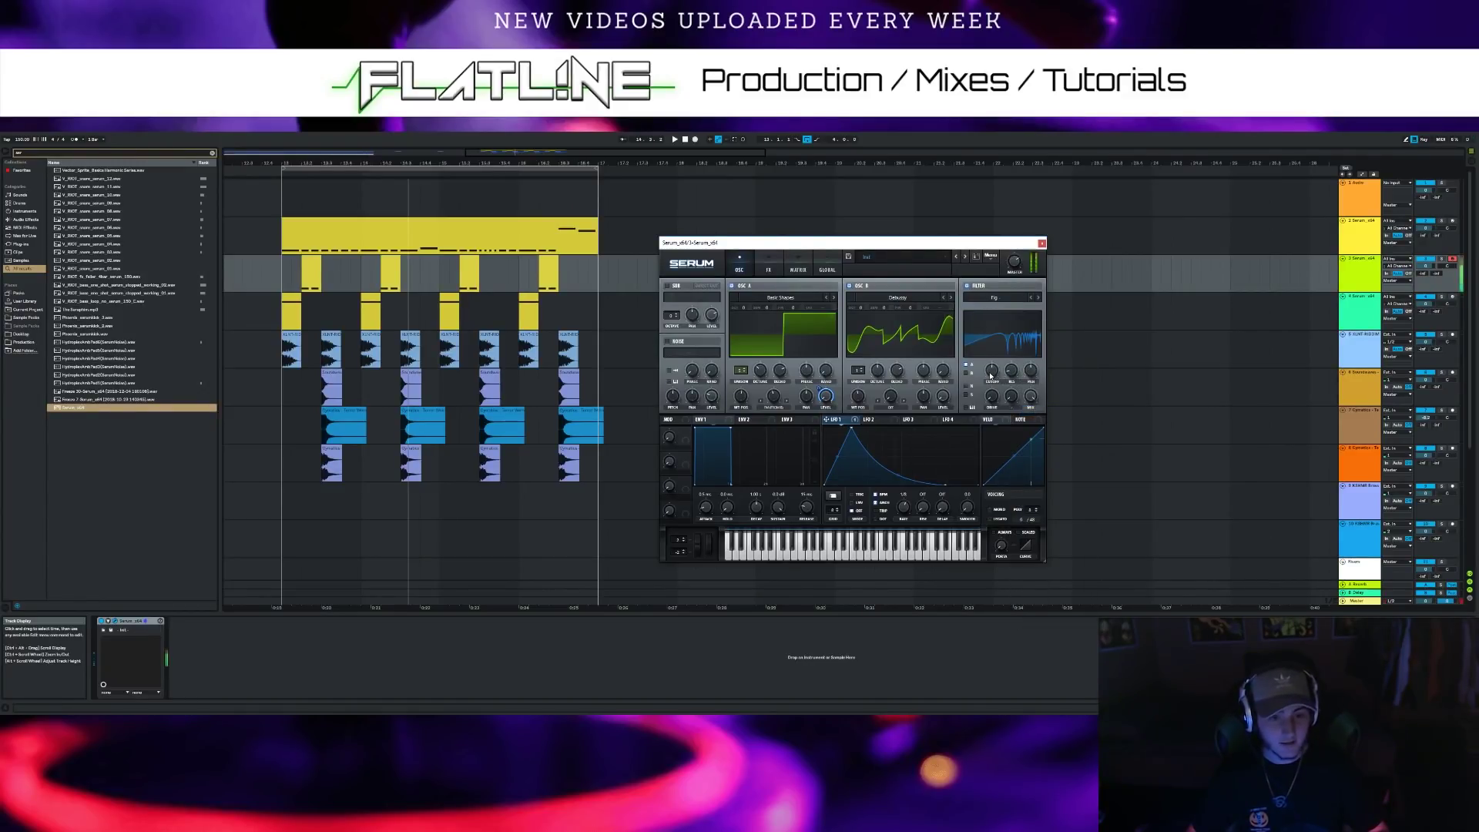
pyautogui.moveTo(1005, 344)
pyautogui.mouseDown()
pyautogui.moveTo(1022, 340)
pyautogui.moveTo(1008, 348)
pyautogui.mouseUp()
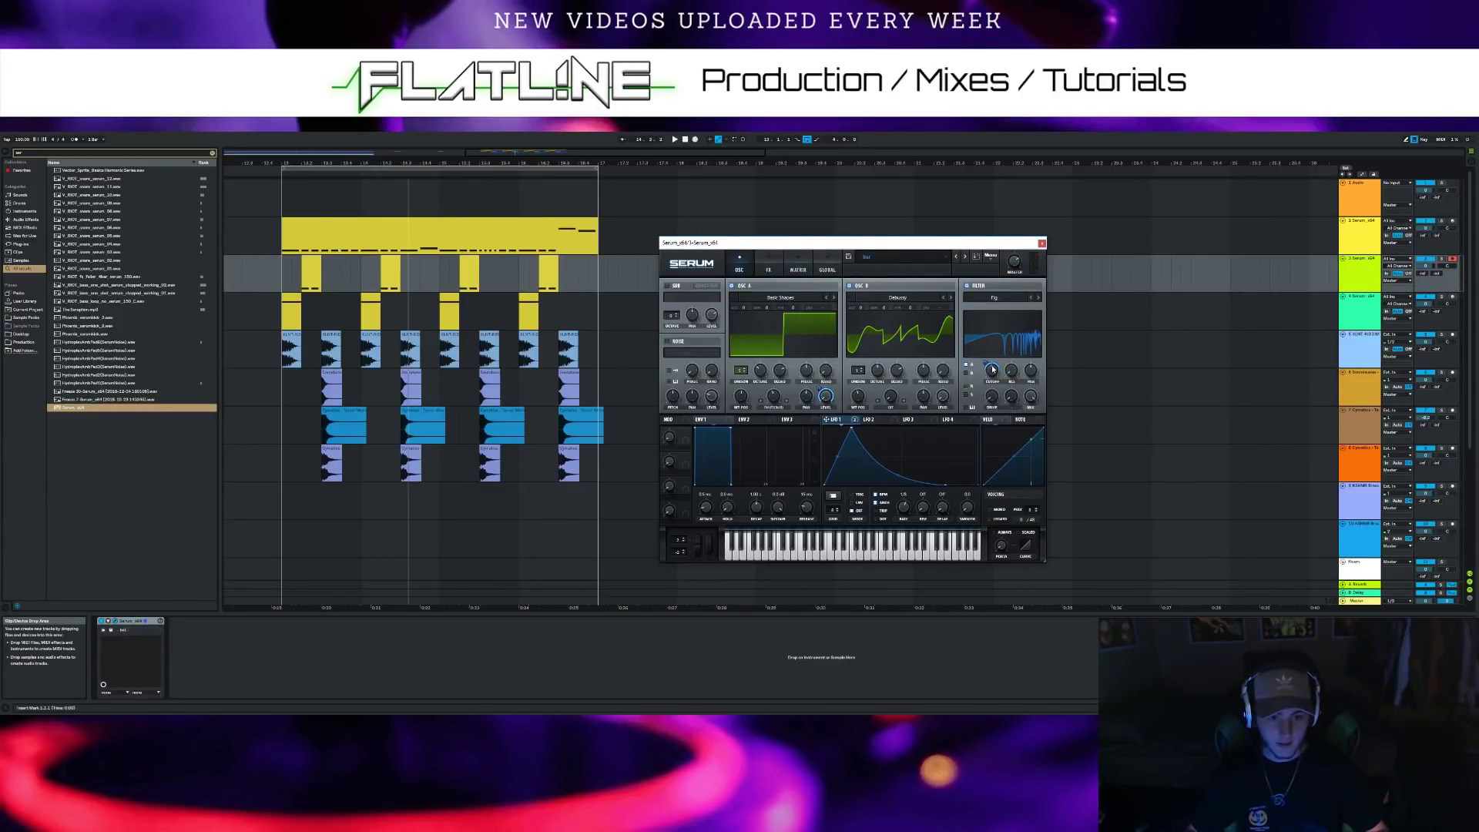
pyautogui.moveTo(986, 381)
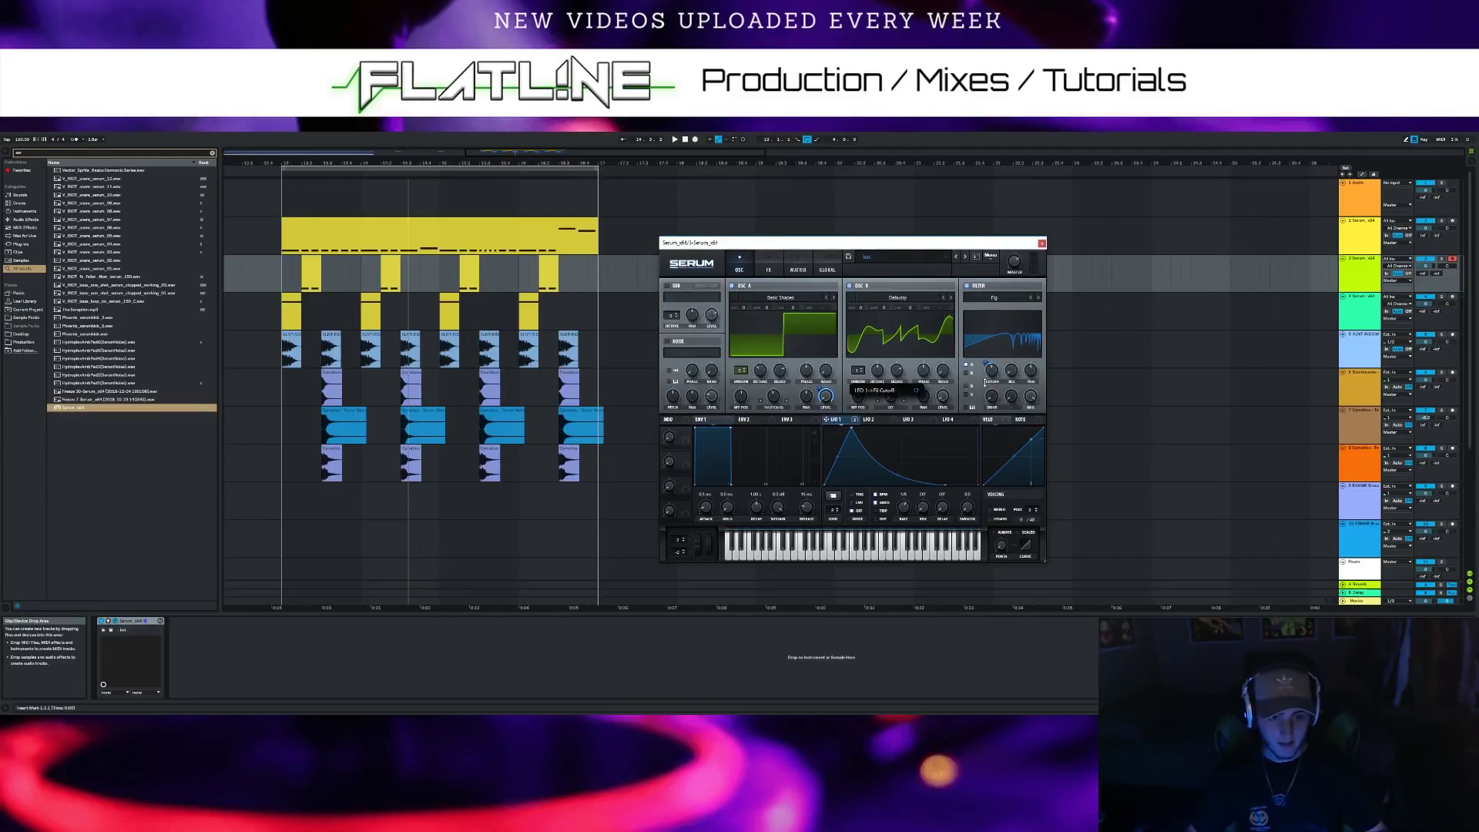
# Adjust the cutoff of Serum's flanger filter together with its LFO 1 modulation
pyautogui.rightClick(992, 377)
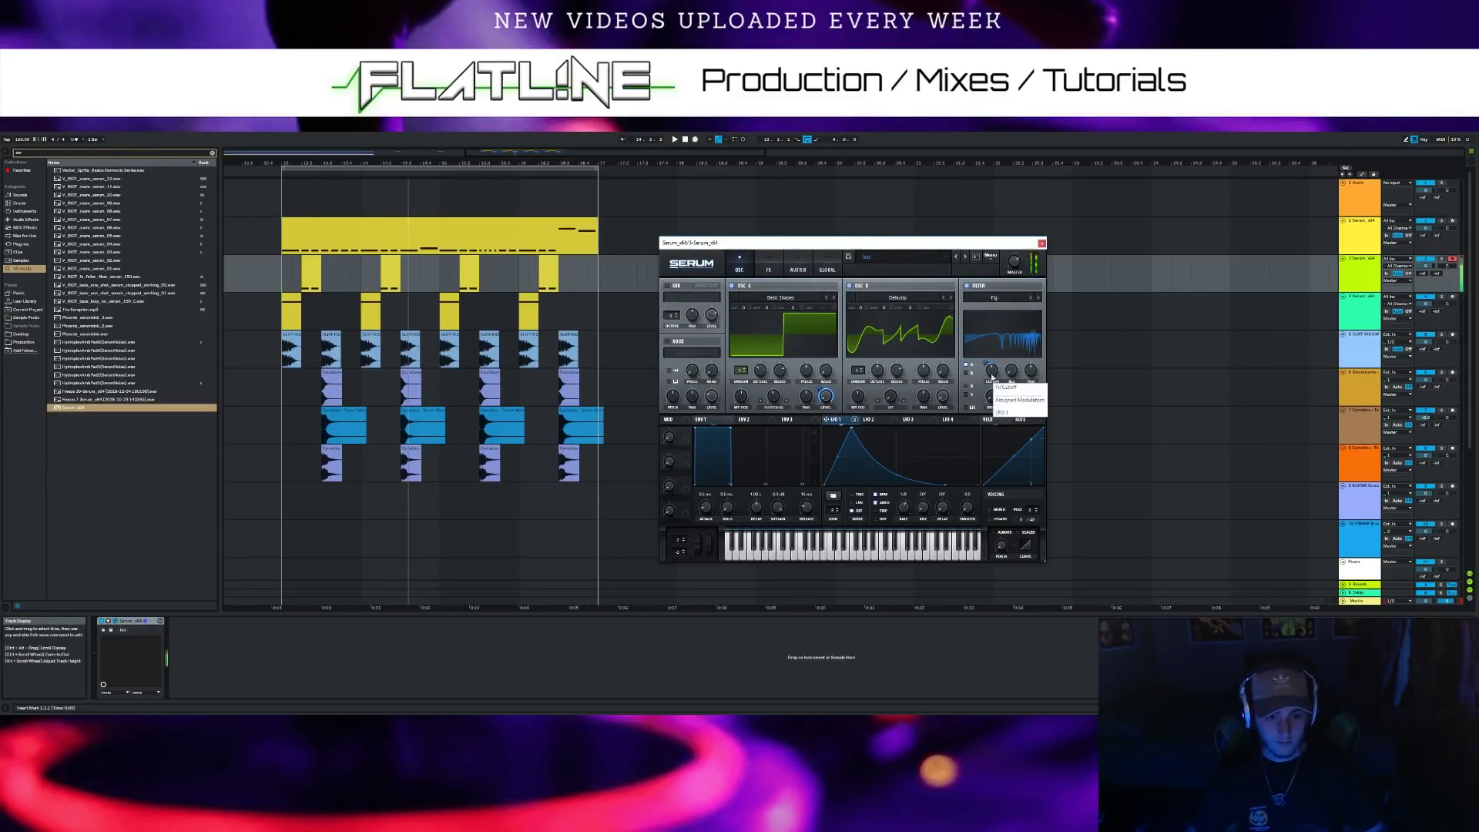
pyautogui.moveTo(986, 363); pyautogui.dragTo(1003, 365)
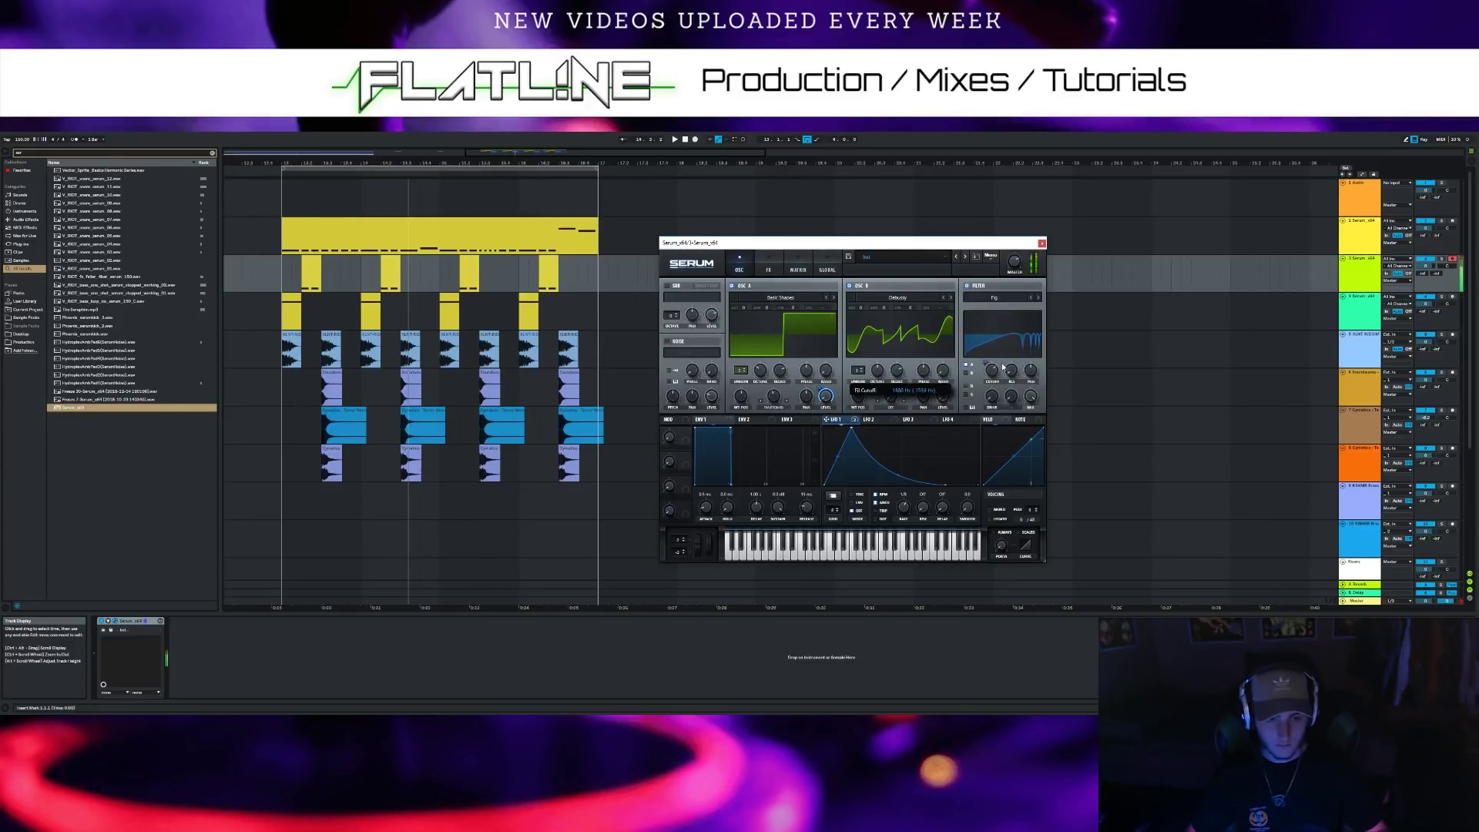
pyautogui.moveTo(991, 378)
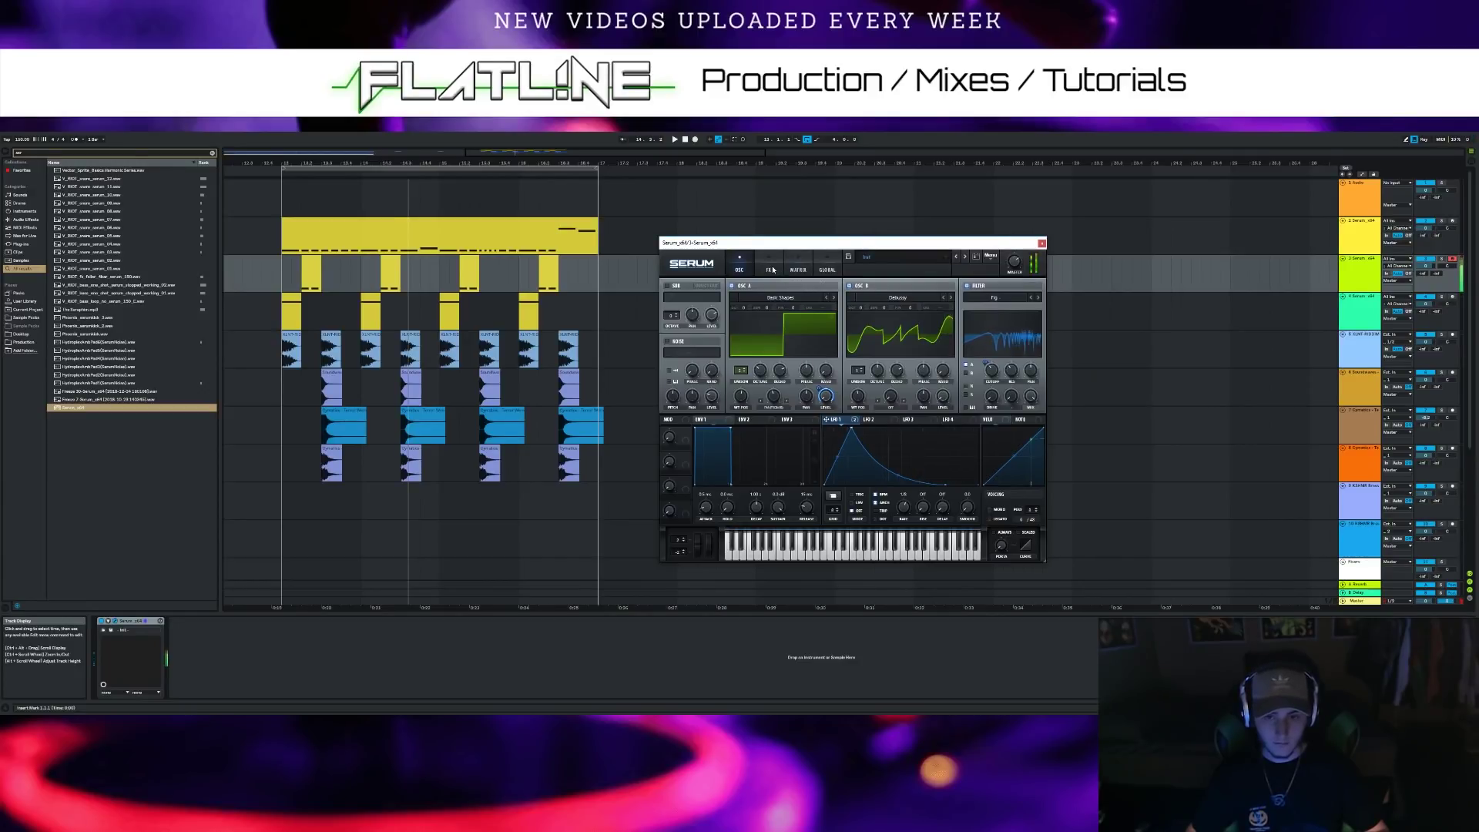
# Enable Serum's Hyper/Dimension effect and adjust the hyper and dimension mix amounts
pyautogui.click(770, 270)
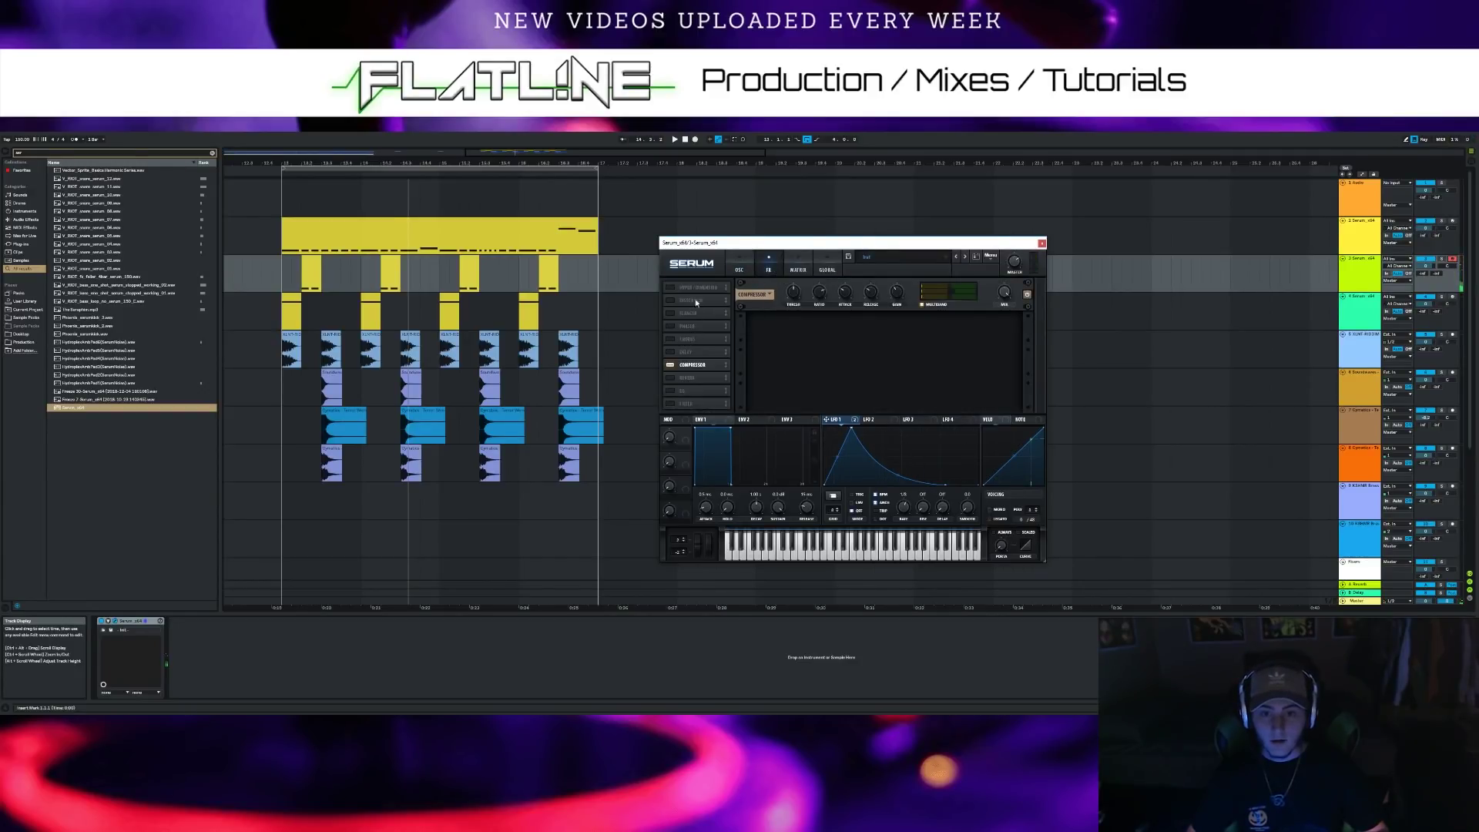
pyautogui.click(670, 287)
pyautogui.moveTo(896, 302)
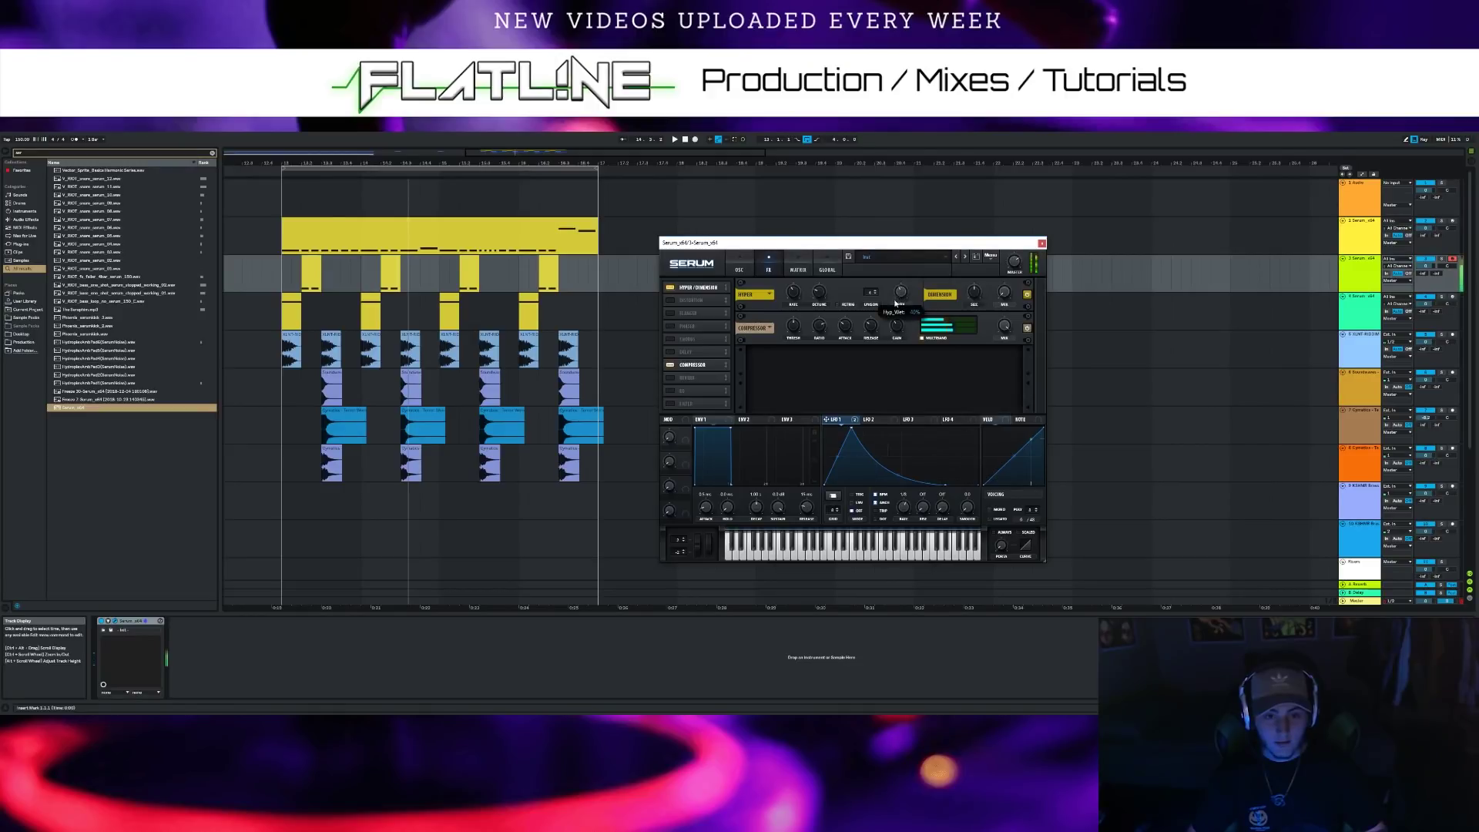
pyautogui.moveTo(975, 298)
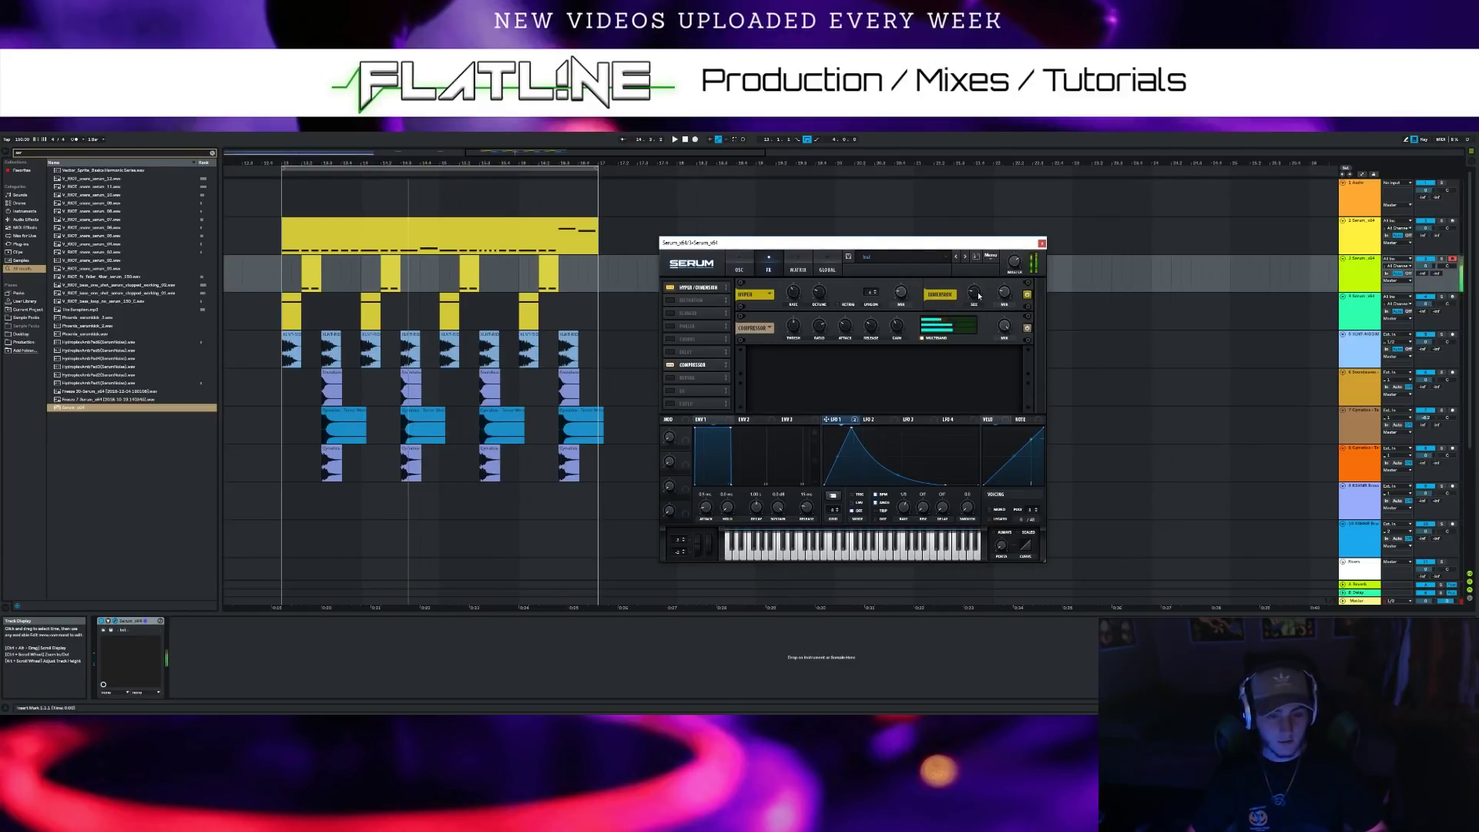
pyautogui.moveTo(977, 295); pyautogui.dragTo(975, 306)
# Enable Serum's distortion effect, switch it from tube to a diode type and adjust the drive
pyautogui.click(671, 299)
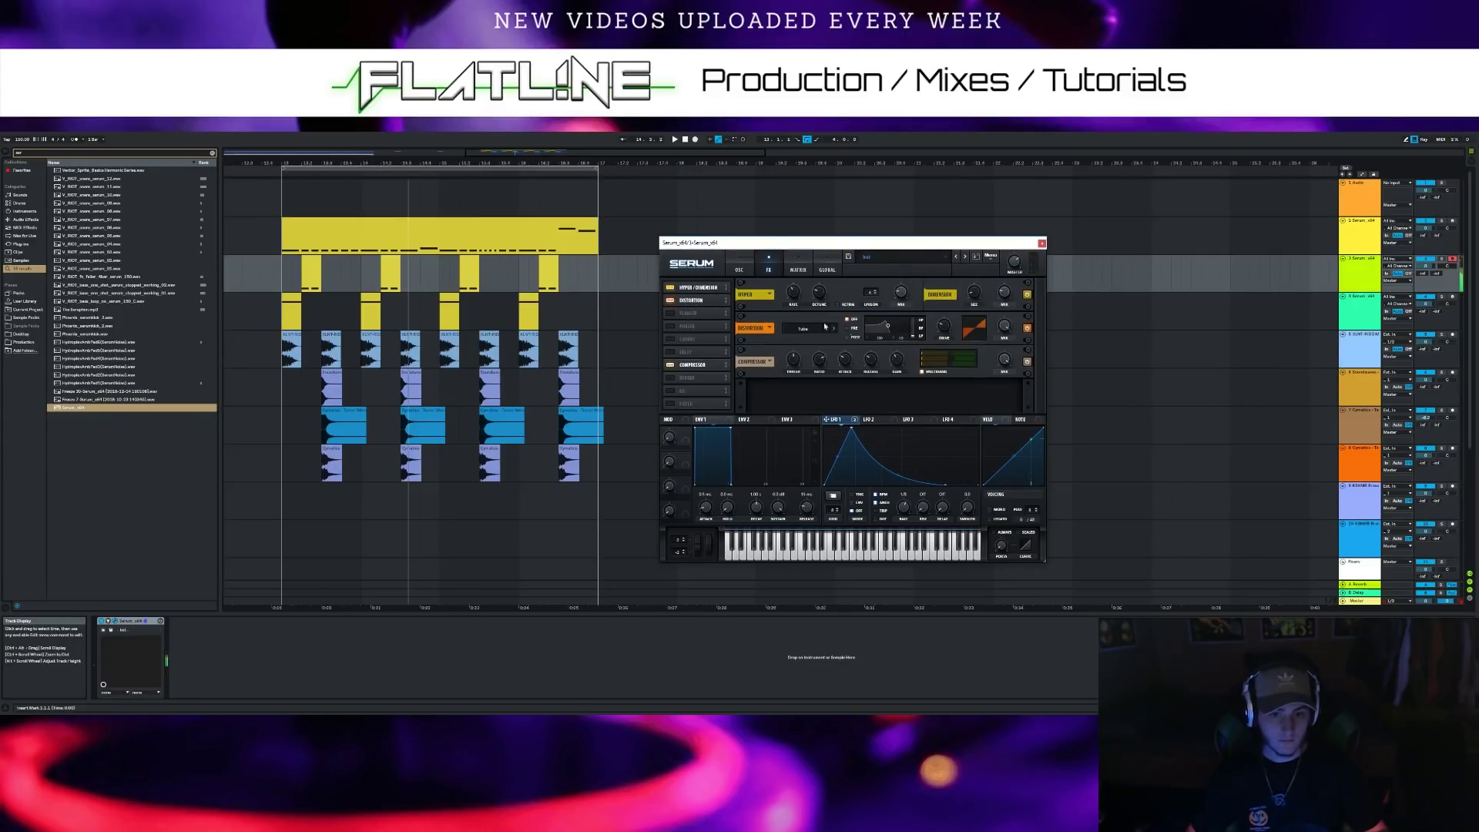
pyautogui.moveTo(944, 321); pyautogui.dragTo(946, 320)
pyautogui.click(803, 328)
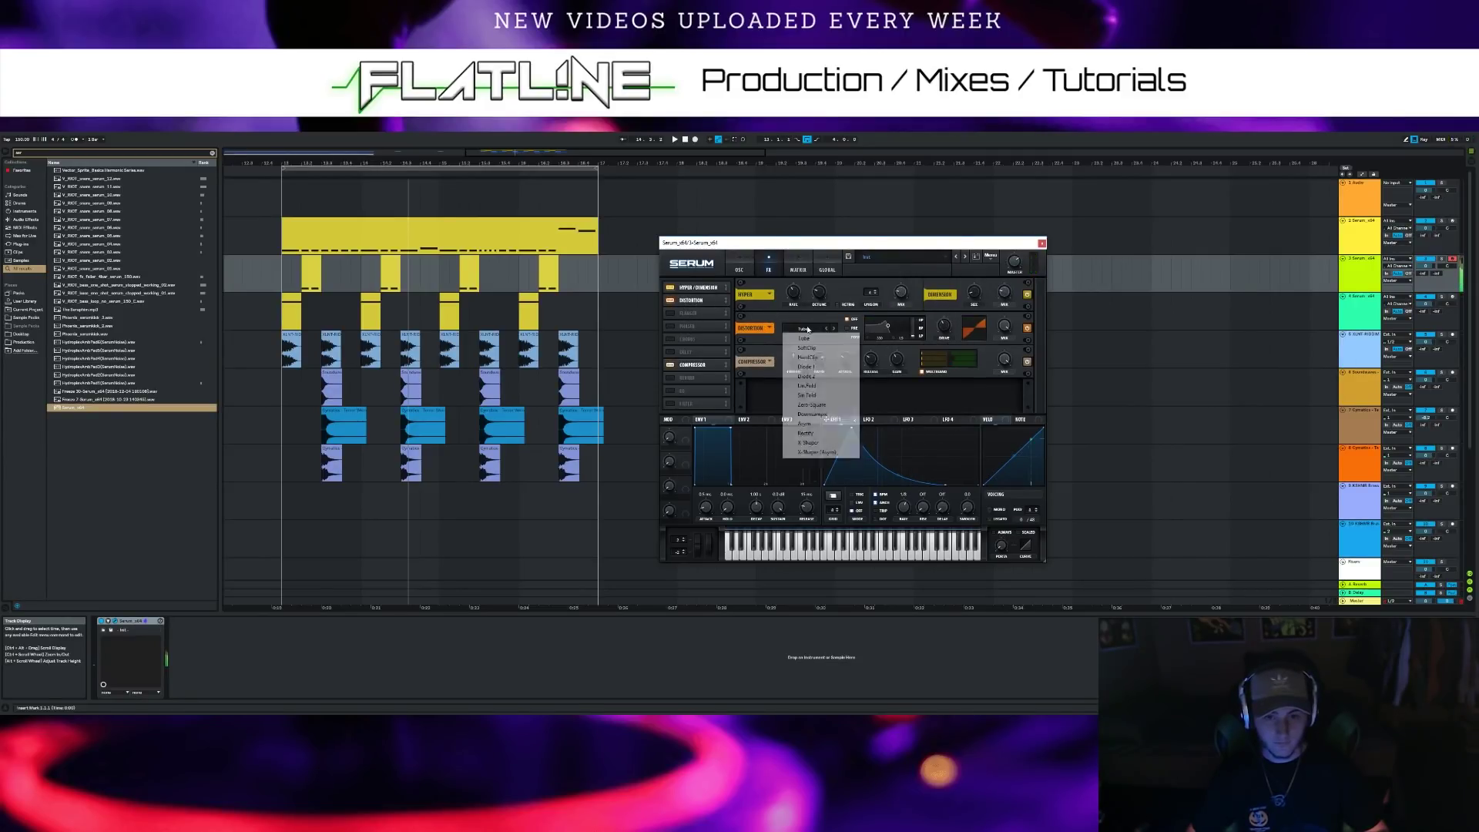
pyautogui.click(816, 376)
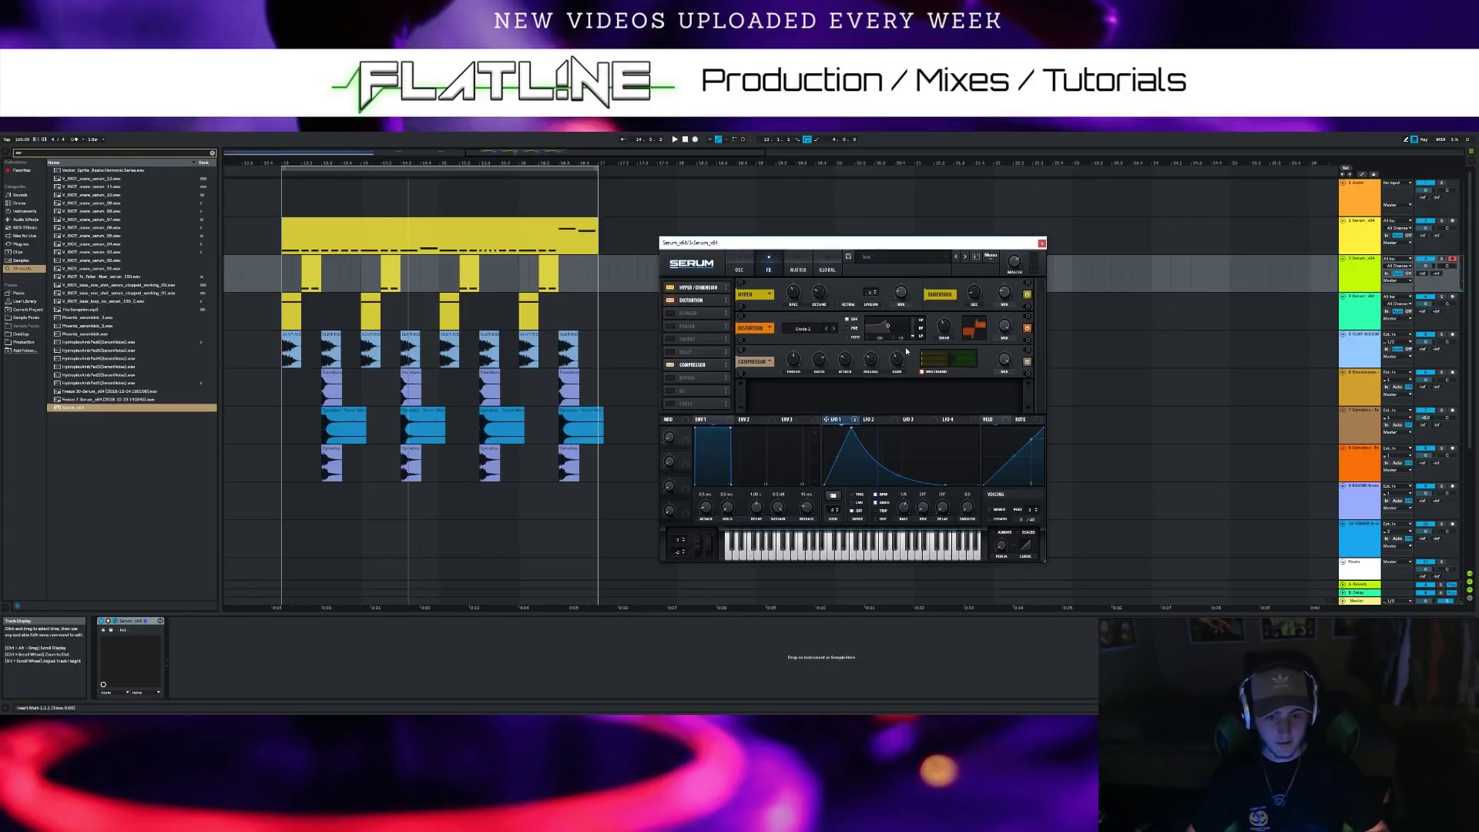
pyautogui.moveTo(939, 345); pyautogui.dragTo(942, 336)
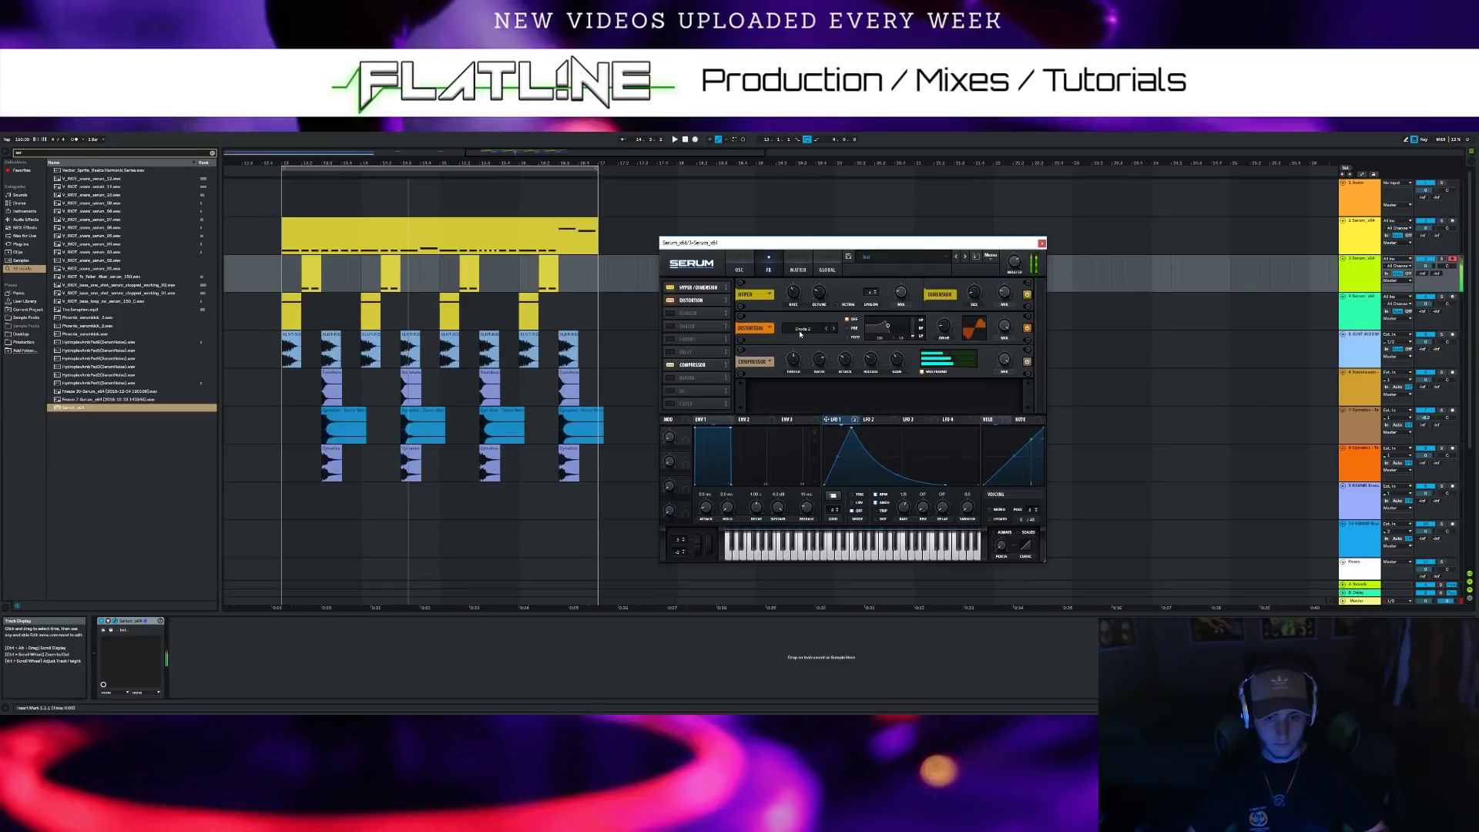
# Enable Serum's EQ with a peak-shaped low band, modulate both band frequencies with LFO 1, and adjust gain and Q
pyautogui.click(670, 391)
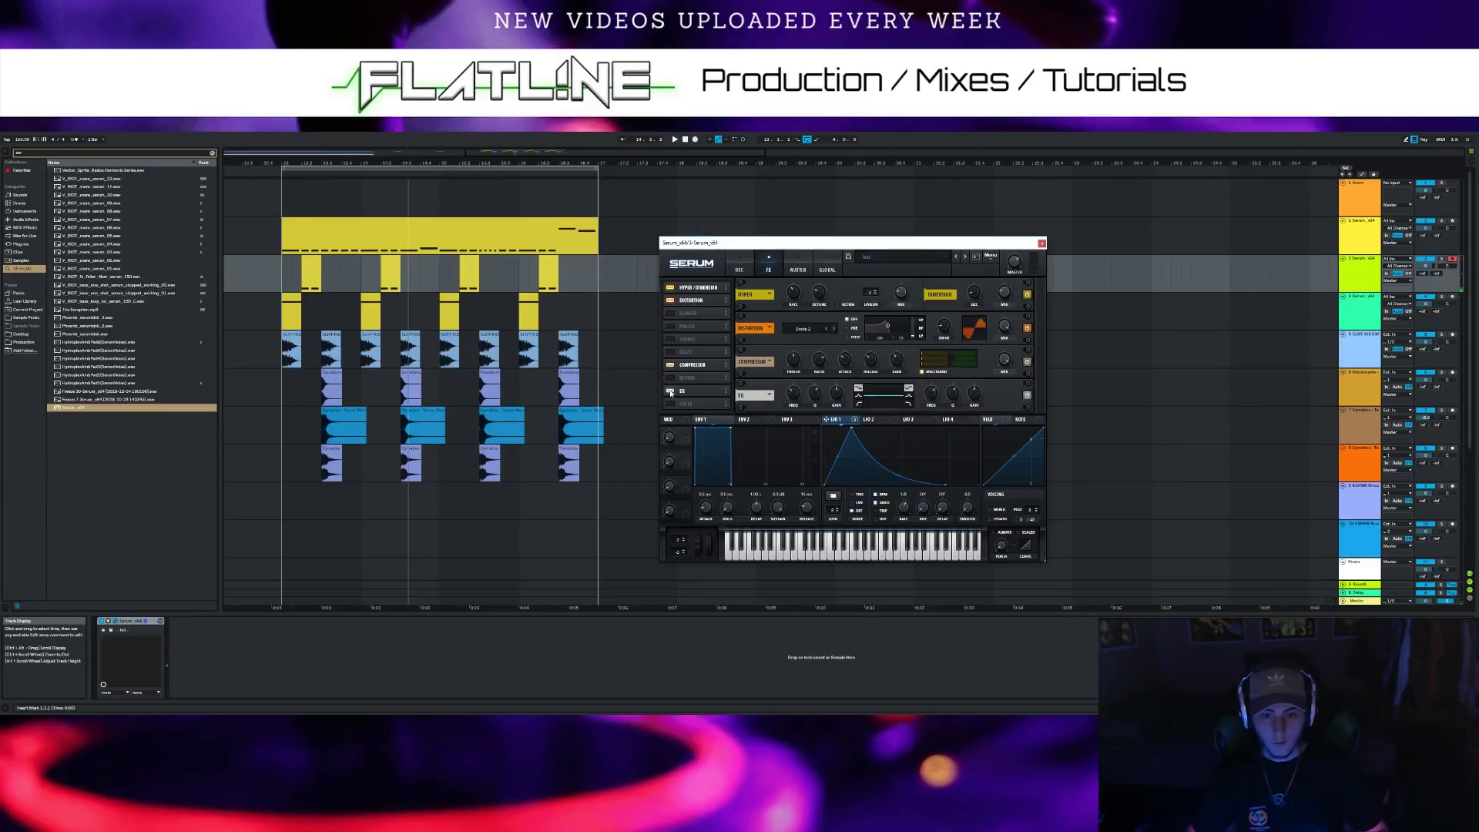
pyautogui.click(858, 395)
pyautogui.moveTo(837, 394); pyautogui.dragTo(847, 384)
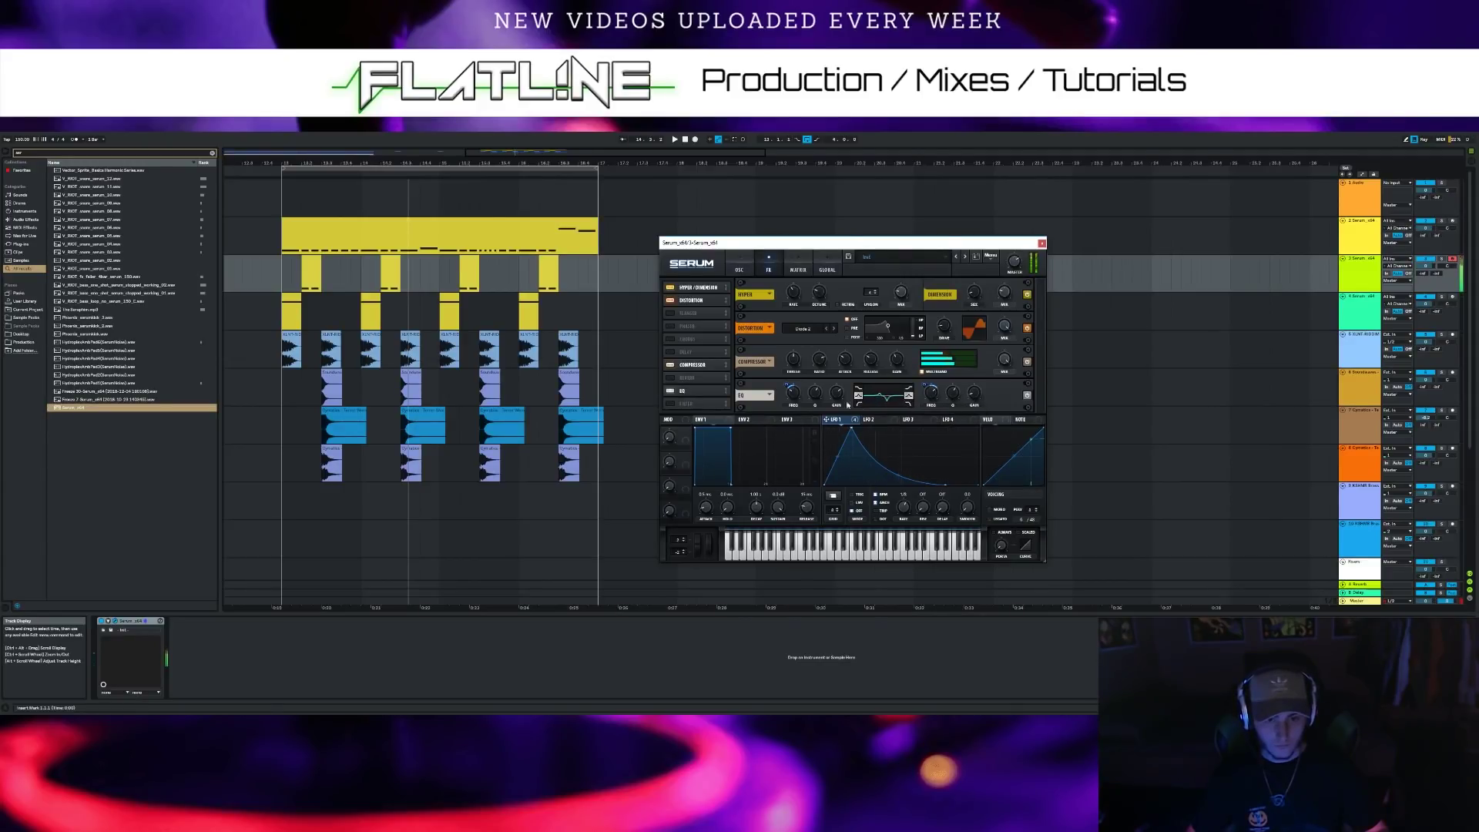
pyautogui.moveTo(953, 404); pyautogui.dragTo(955, 392)
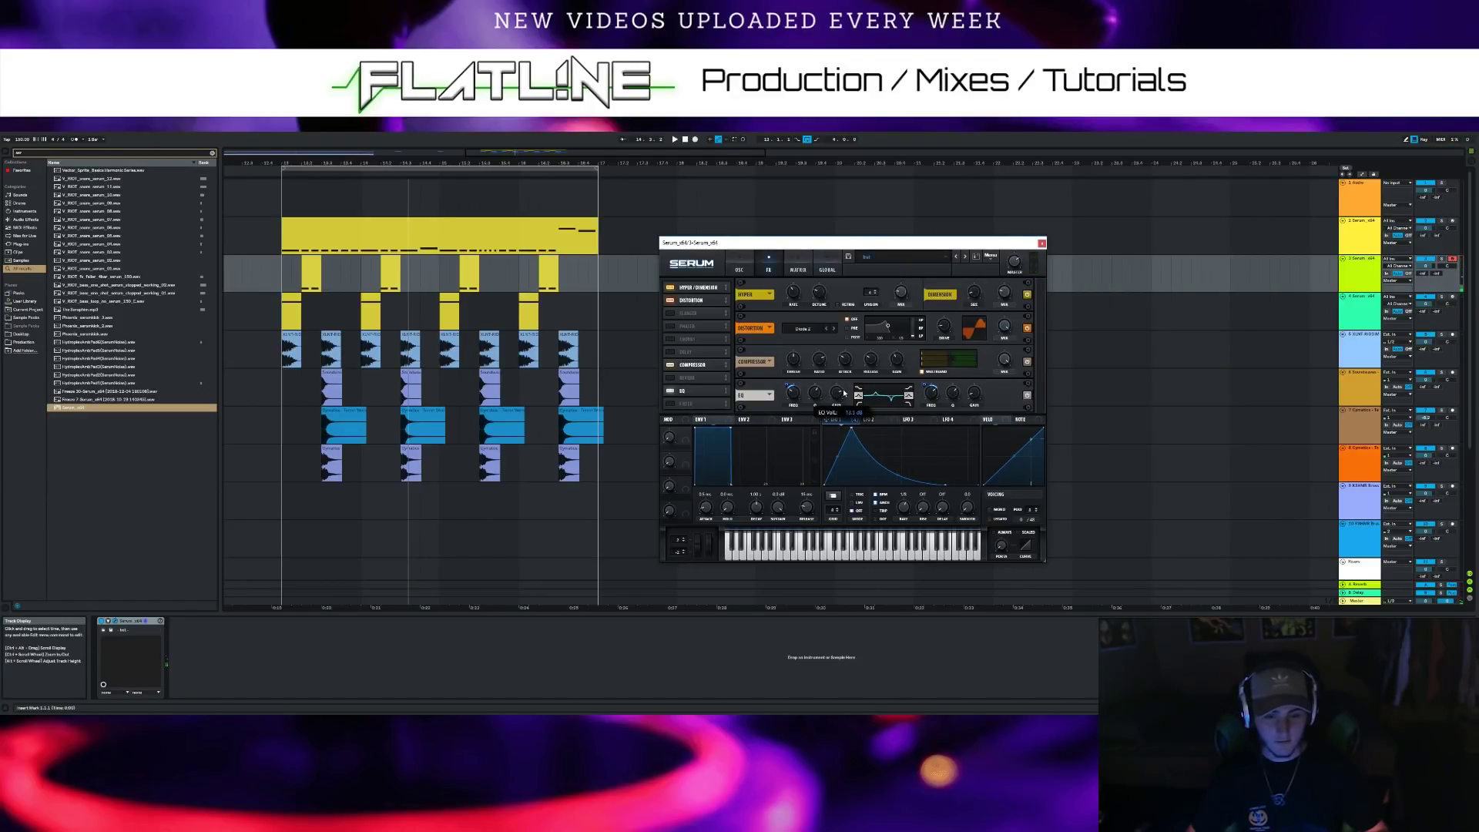
pyautogui.moveTo(836, 395); pyautogui.dragTo(834, 404)
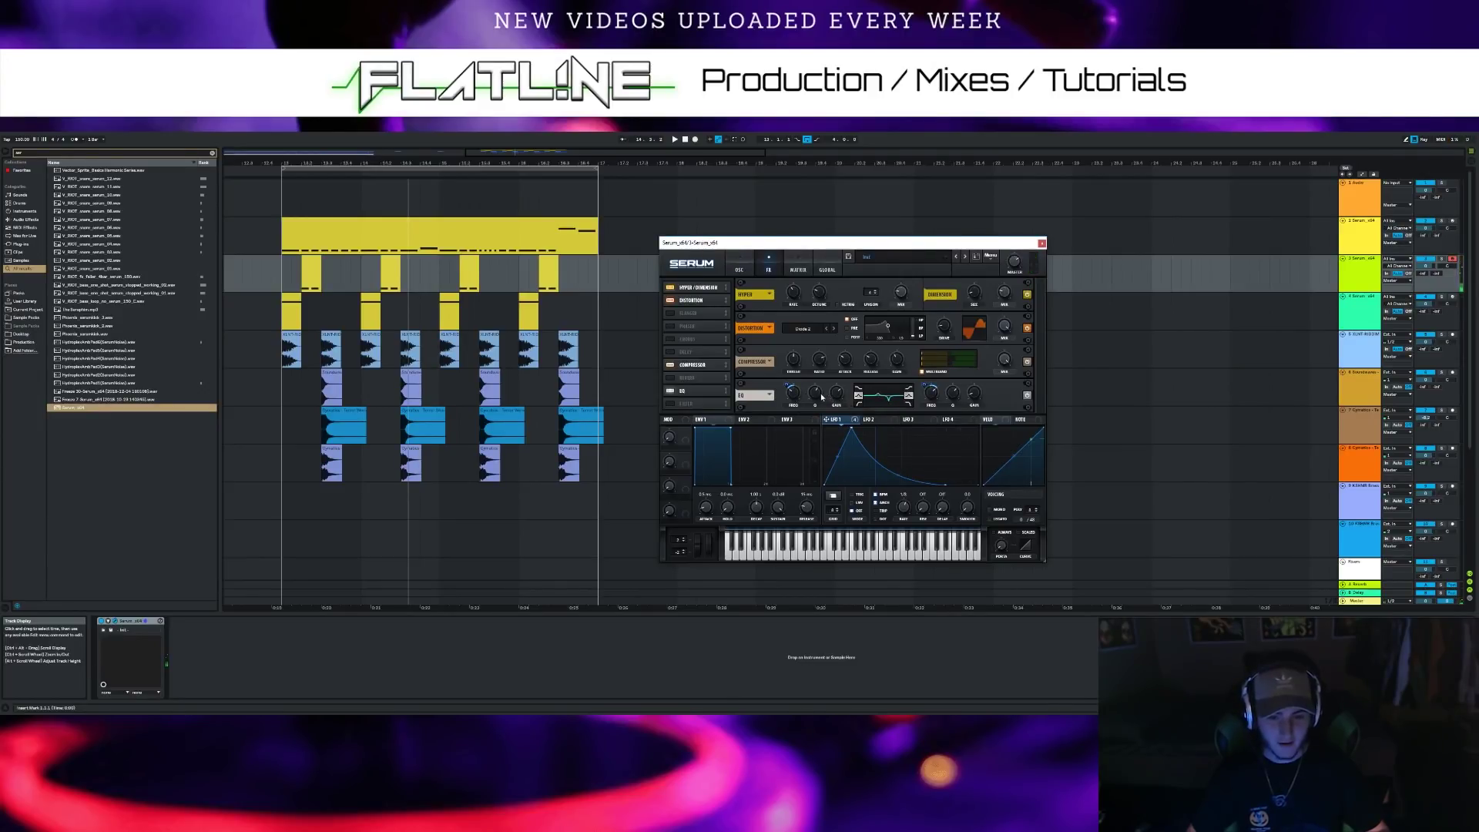
pyautogui.moveTo(815, 402); pyautogui.dragTo(818, 395)
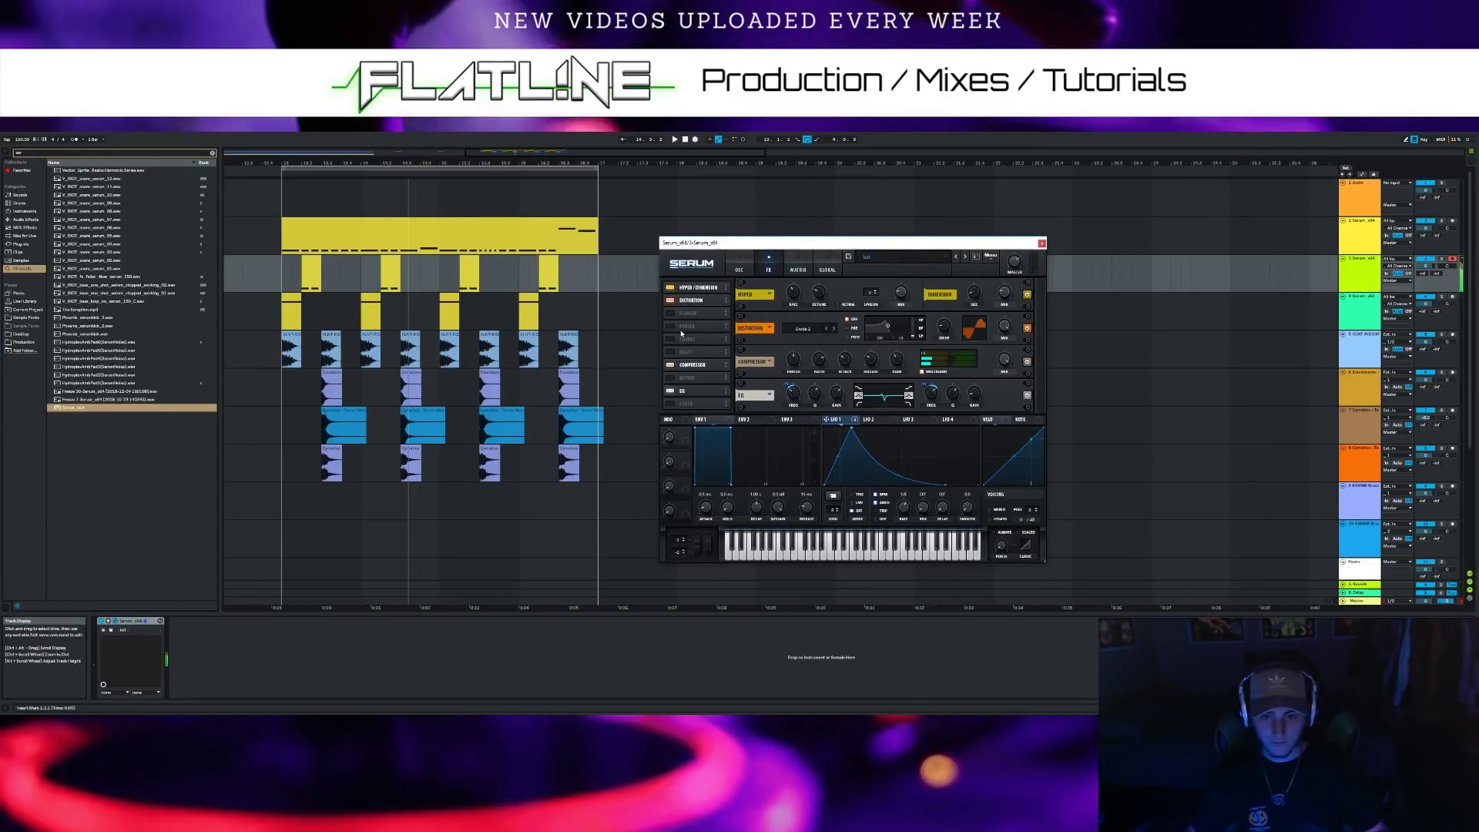
# Enable Serum's plate reverb and modulate its mix with LFO 1
pyautogui.click(670, 378)
pyautogui.click(783, 392)
pyautogui.moveTo(817, 400)
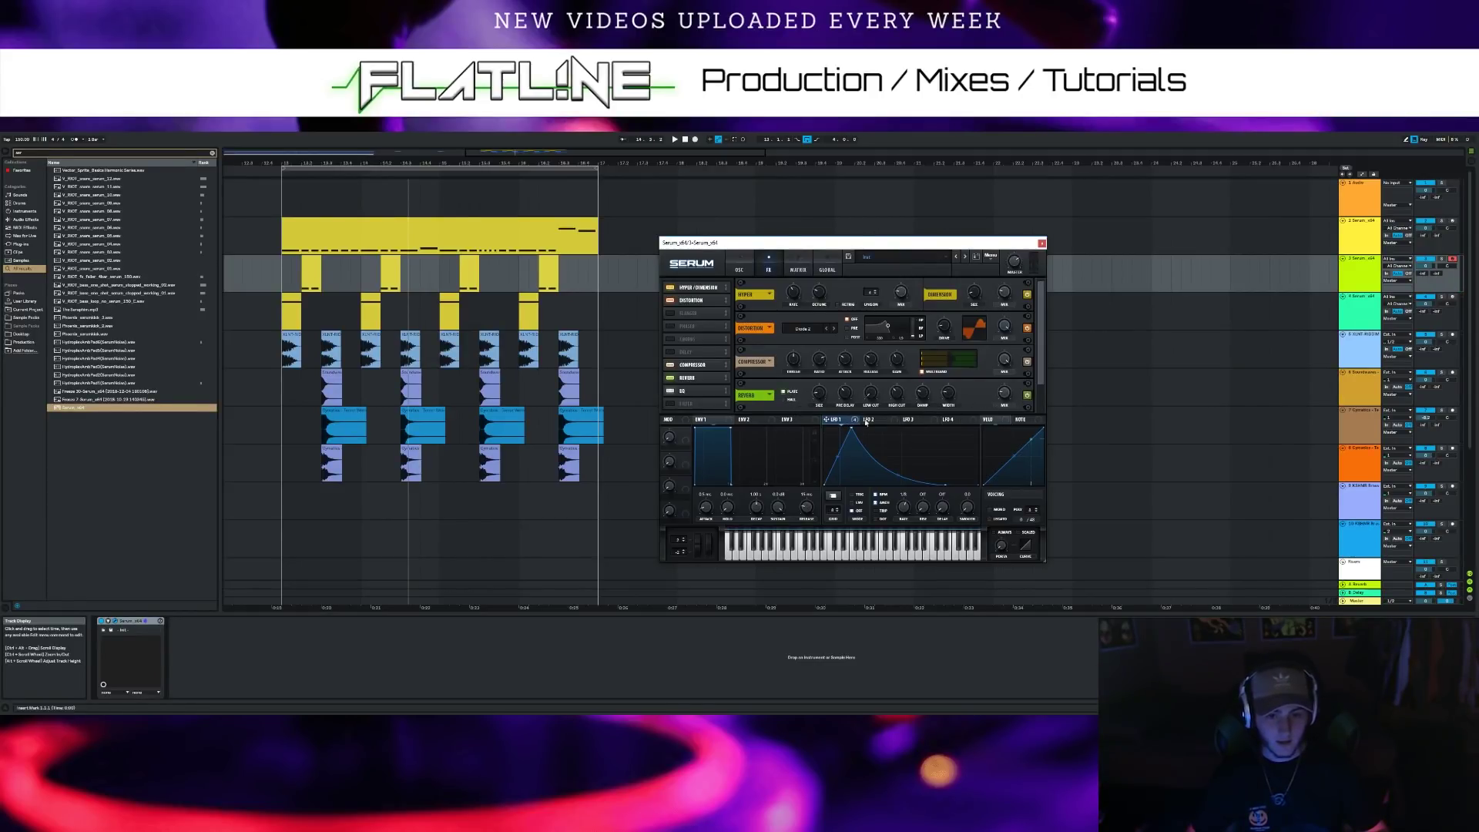
pyautogui.moveTo(1004, 400)
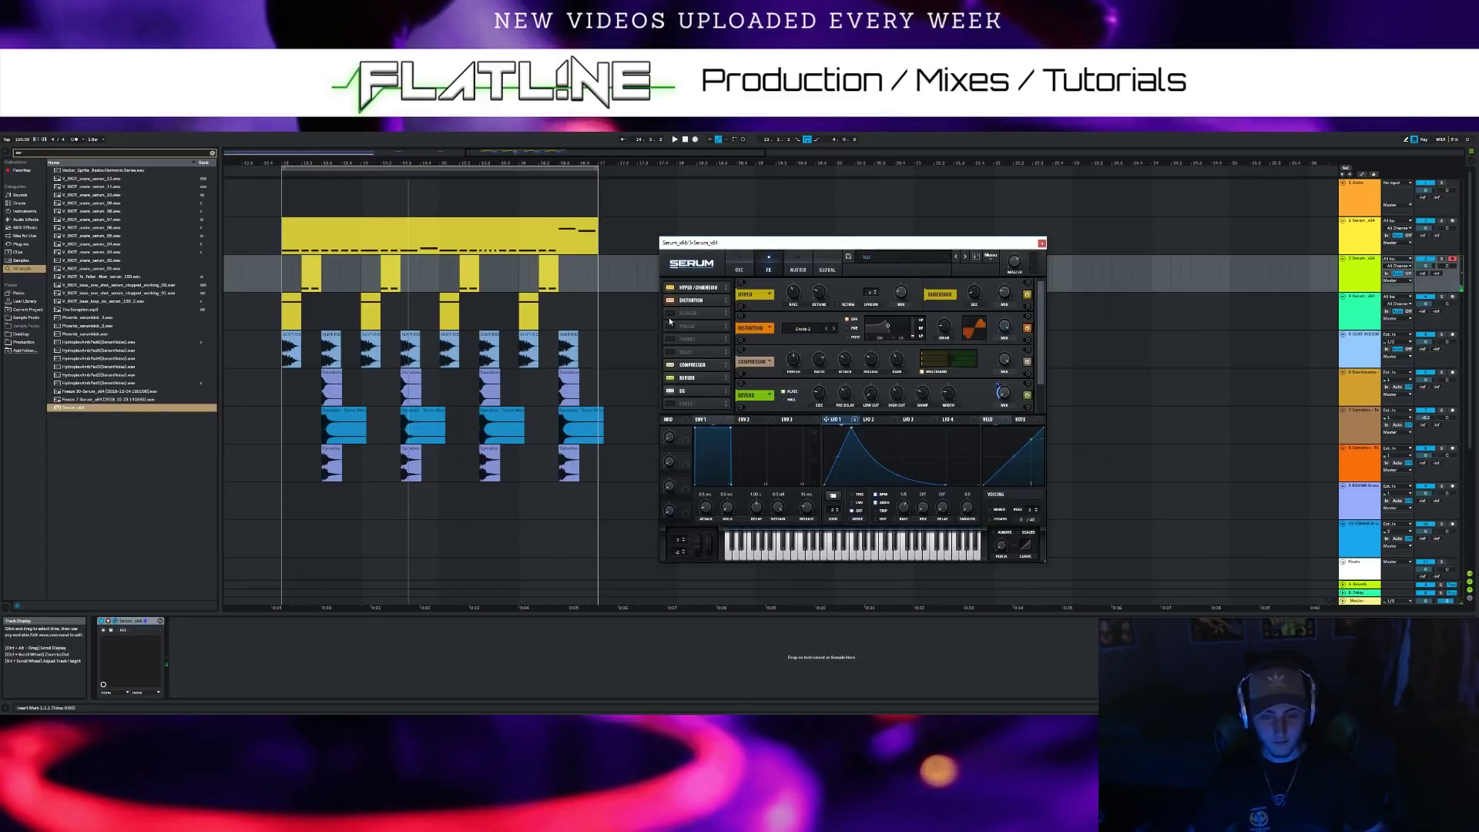
# Reshape LFO 1 with an added curve point so it rises early, holds its peak and falls away in a smooth curve
pyautogui.moveTo(900, 472); pyautogui.dragTo(911, 450)
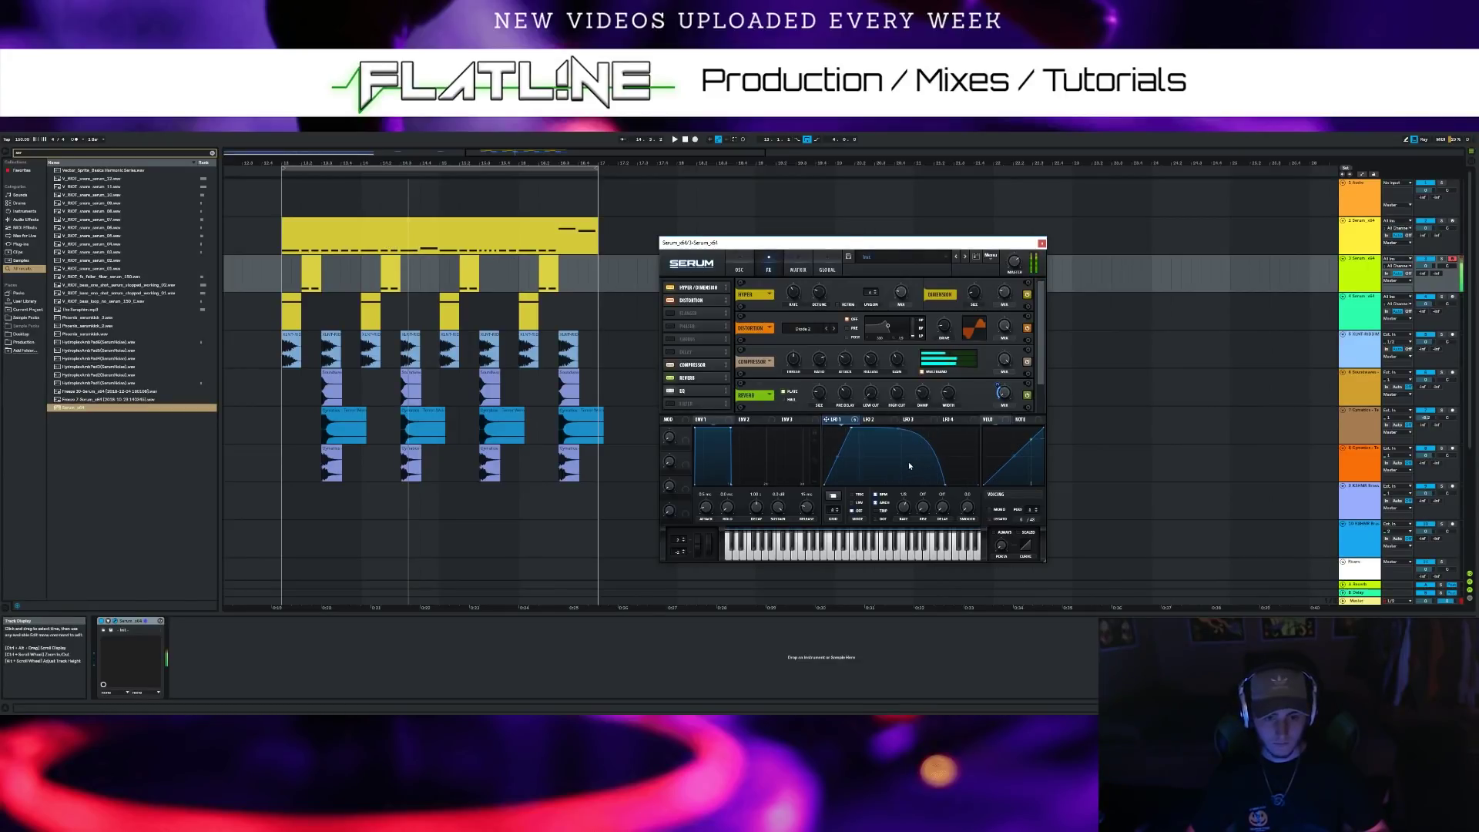
pyautogui.doubleClick(899, 435)
pyautogui.moveTo(898, 435); pyautogui.dragTo(936, 457)
pyautogui.doubleClick(946, 485)
pyautogui.moveTo(943, 459); pyautogui.dragTo(944, 476)
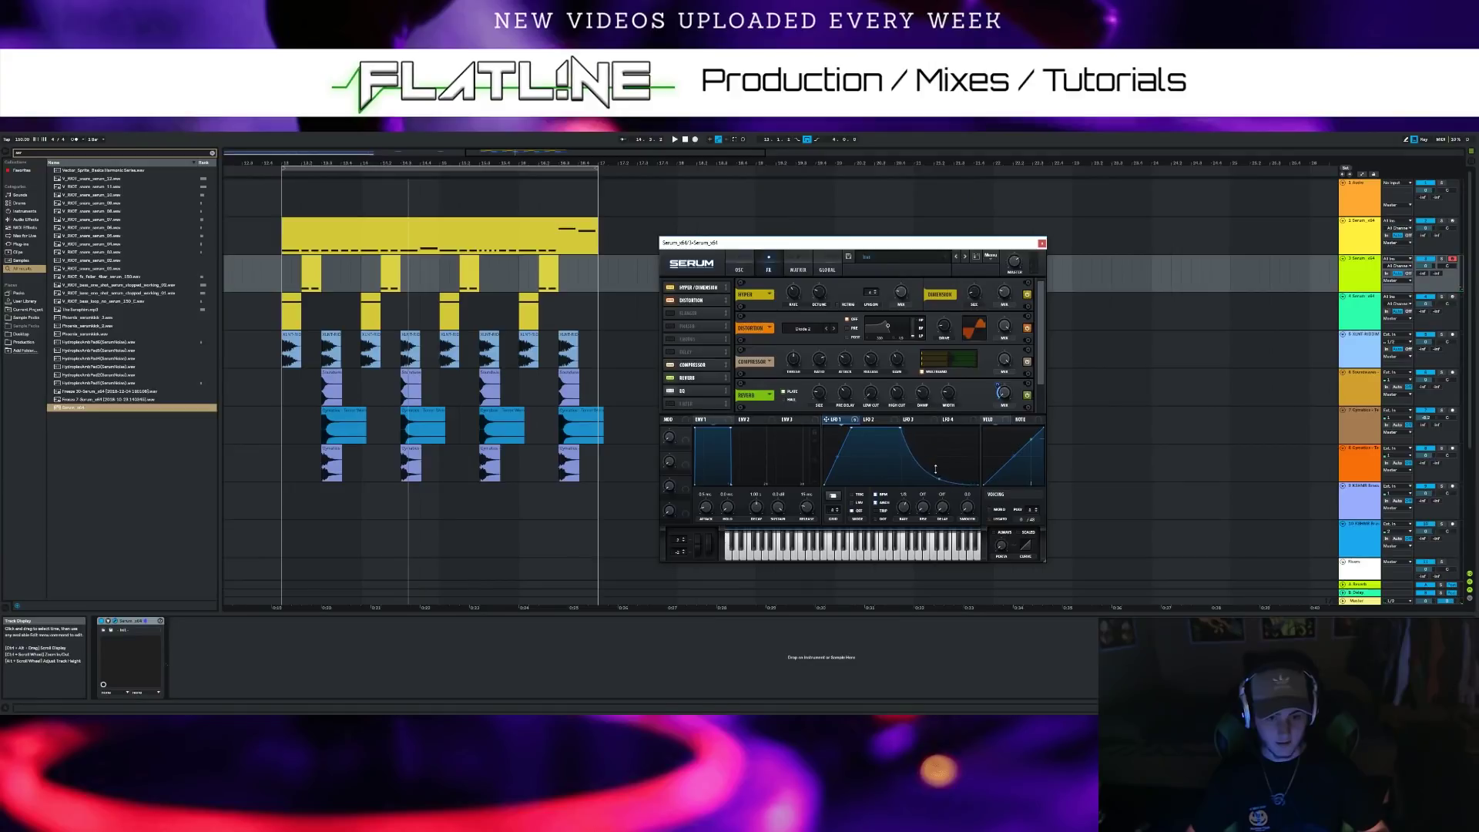
pyautogui.moveTo(897, 432); pyautogui.dragTo(845, 430)
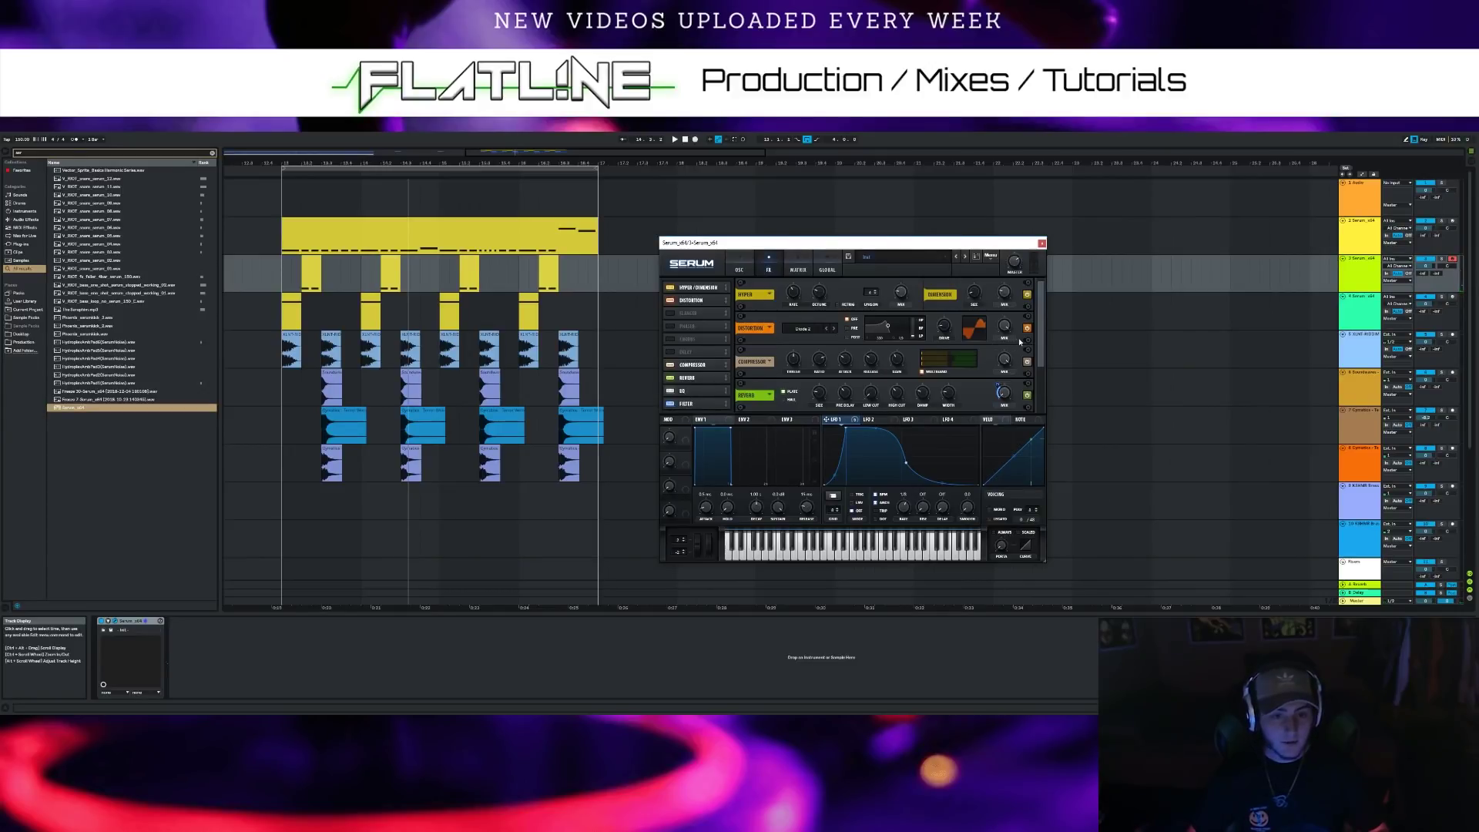
# Set Serum's filter effect to the Flg - type, modulate its cutoff with LFO 1 and adjust the drive
pyautogui.scroll(-3, 1021, 385)
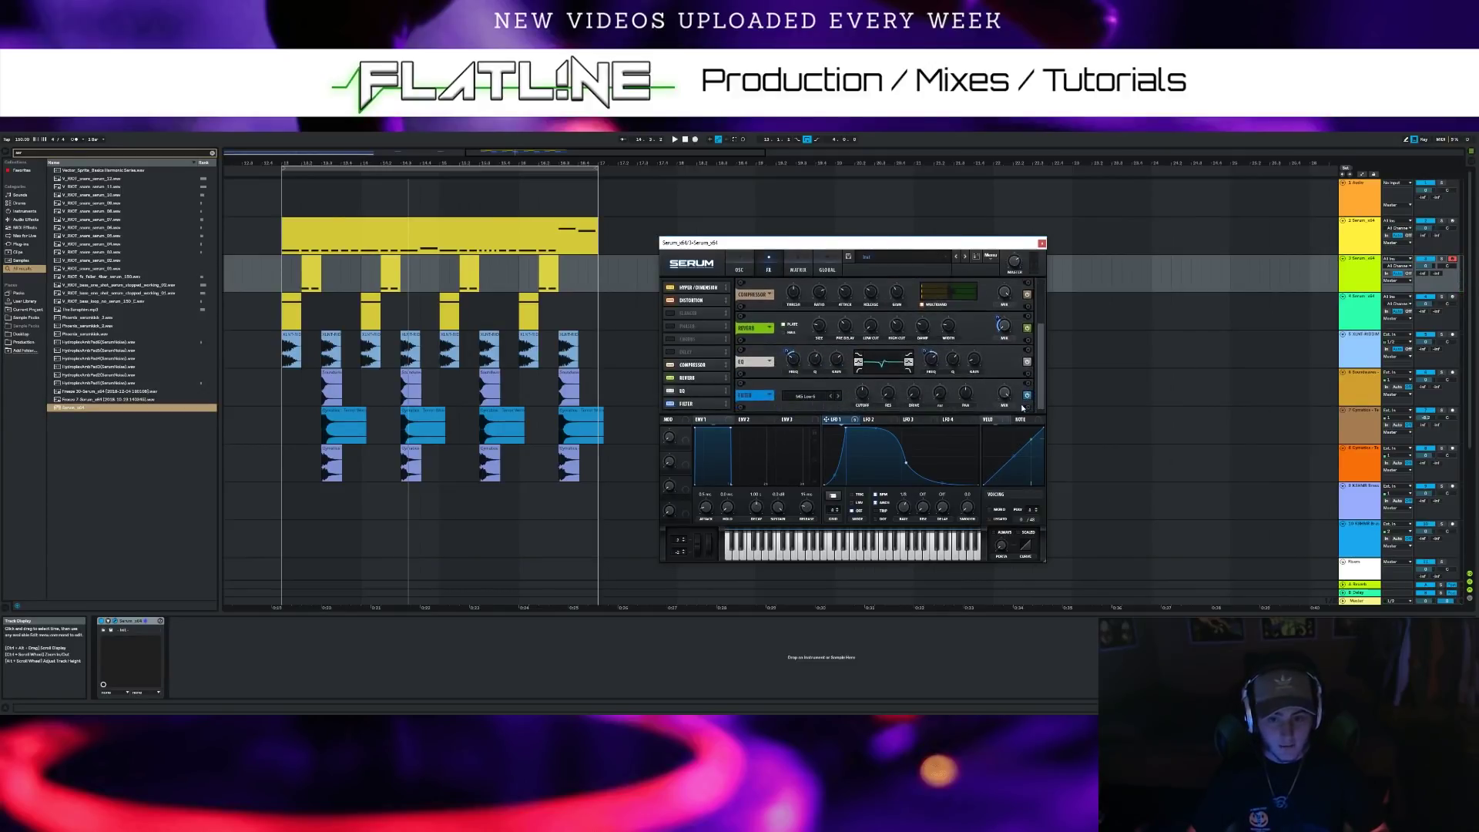
pyautogui.click(804, 397)
pyautogui.moveTo(809, 425)
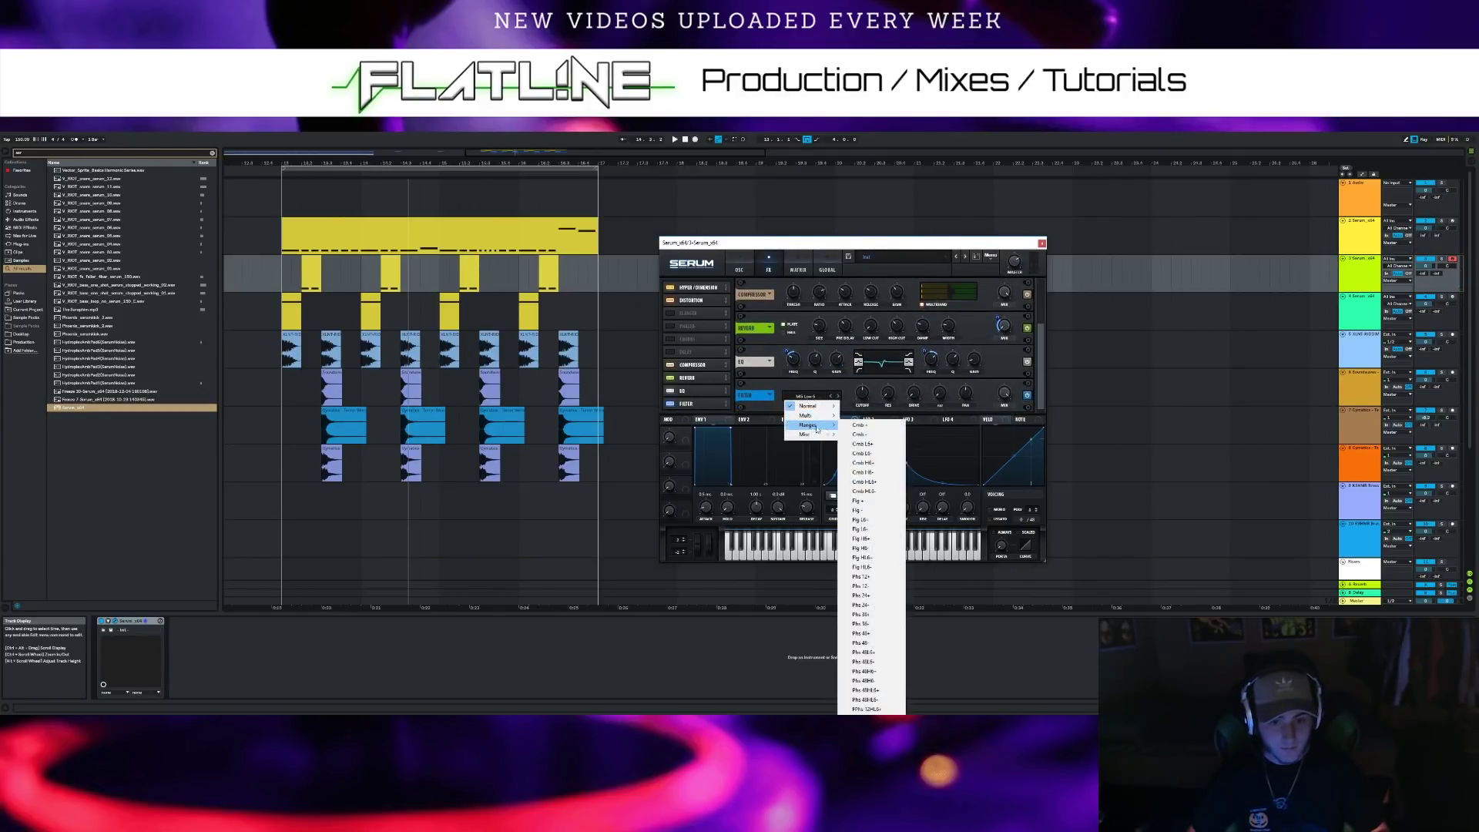
pyautogui.click(870, 510)
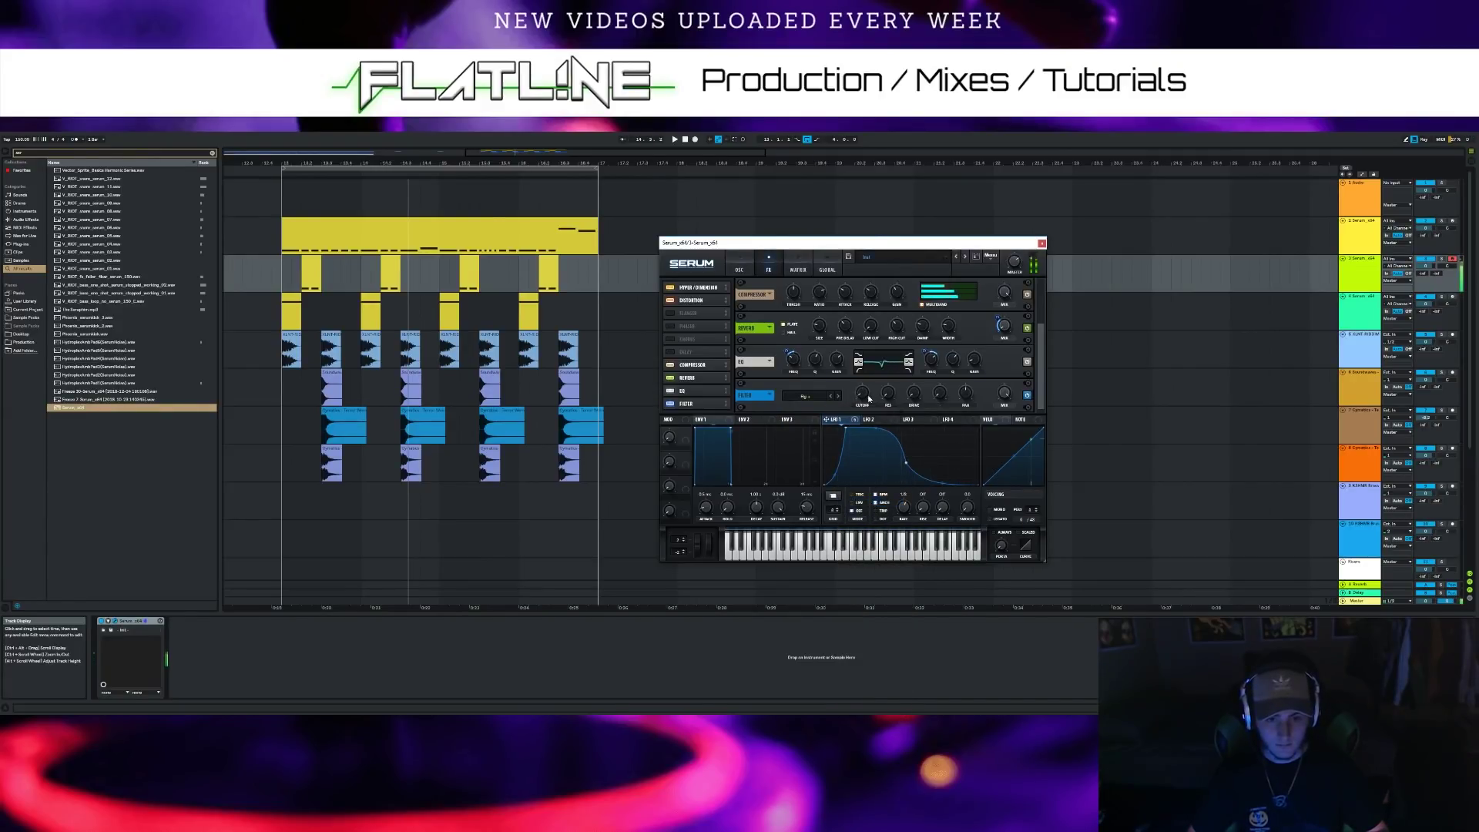
pyautogui.moveTo(867, 398); pyautogui.dragTo(861, 375)
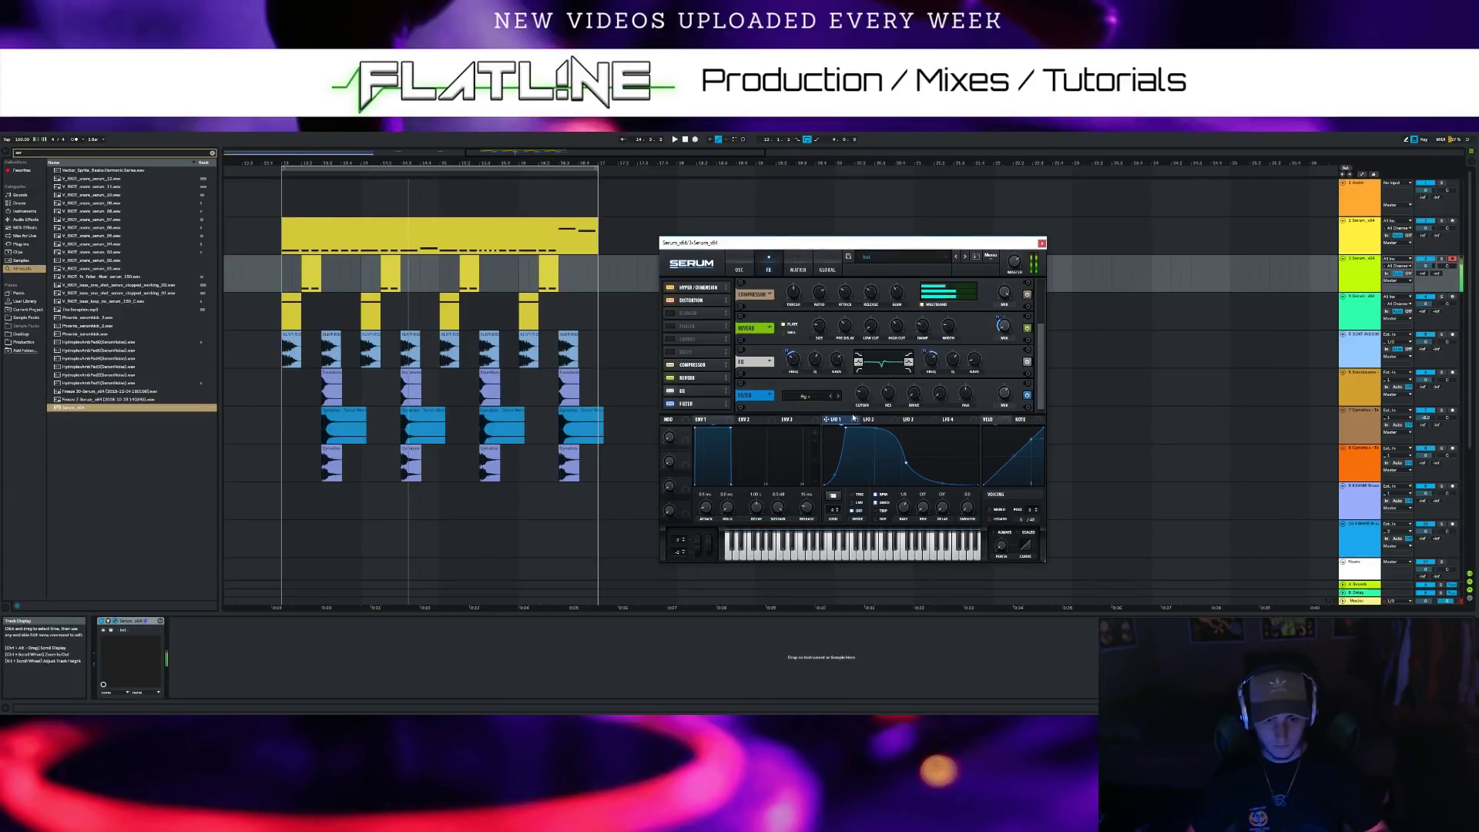
pyautogui.moveTo(862, 406); pyautogui.dragTo(862, 394)
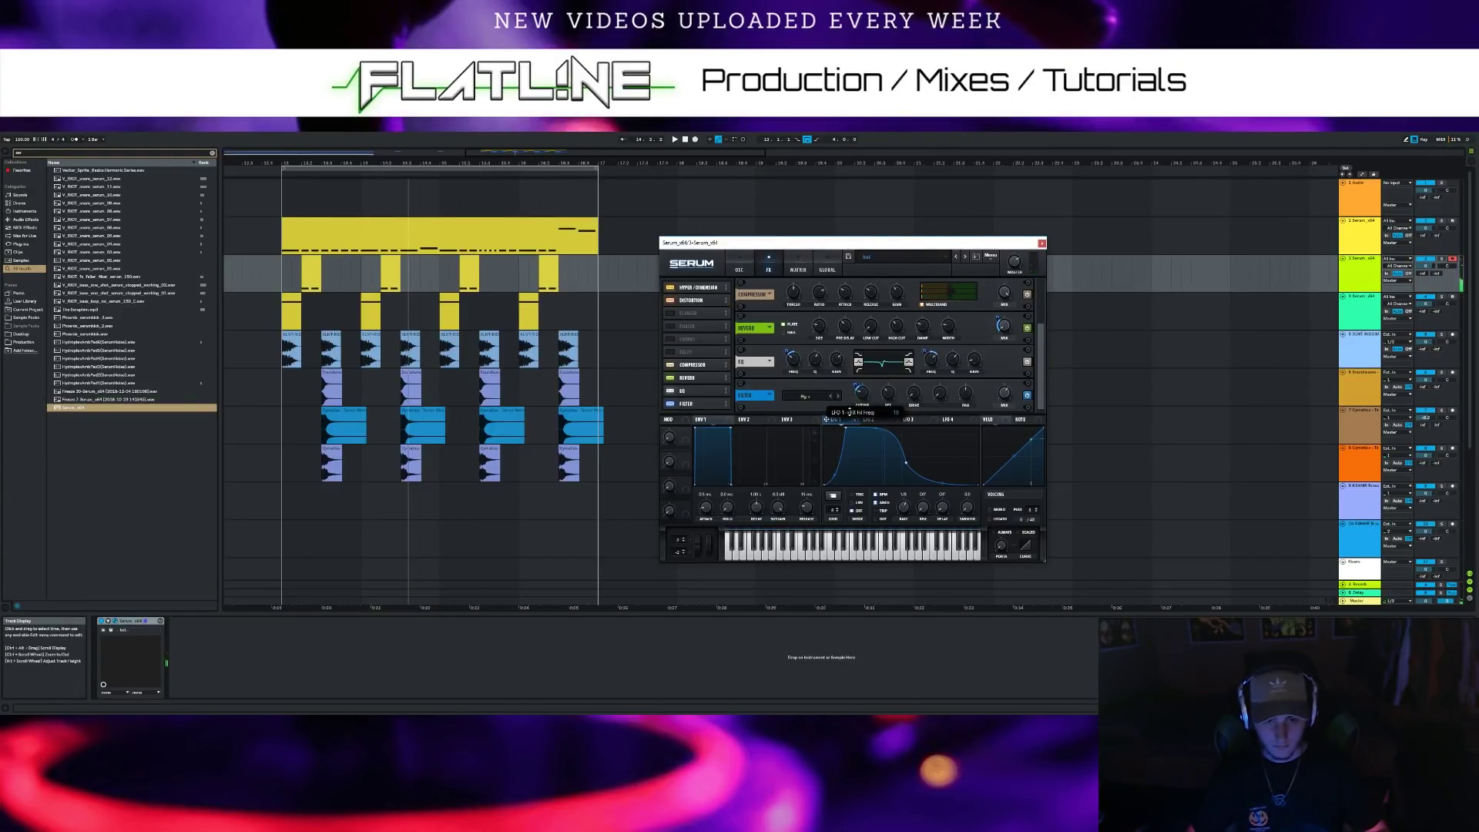
pyautogui.rightClick(856, 397)
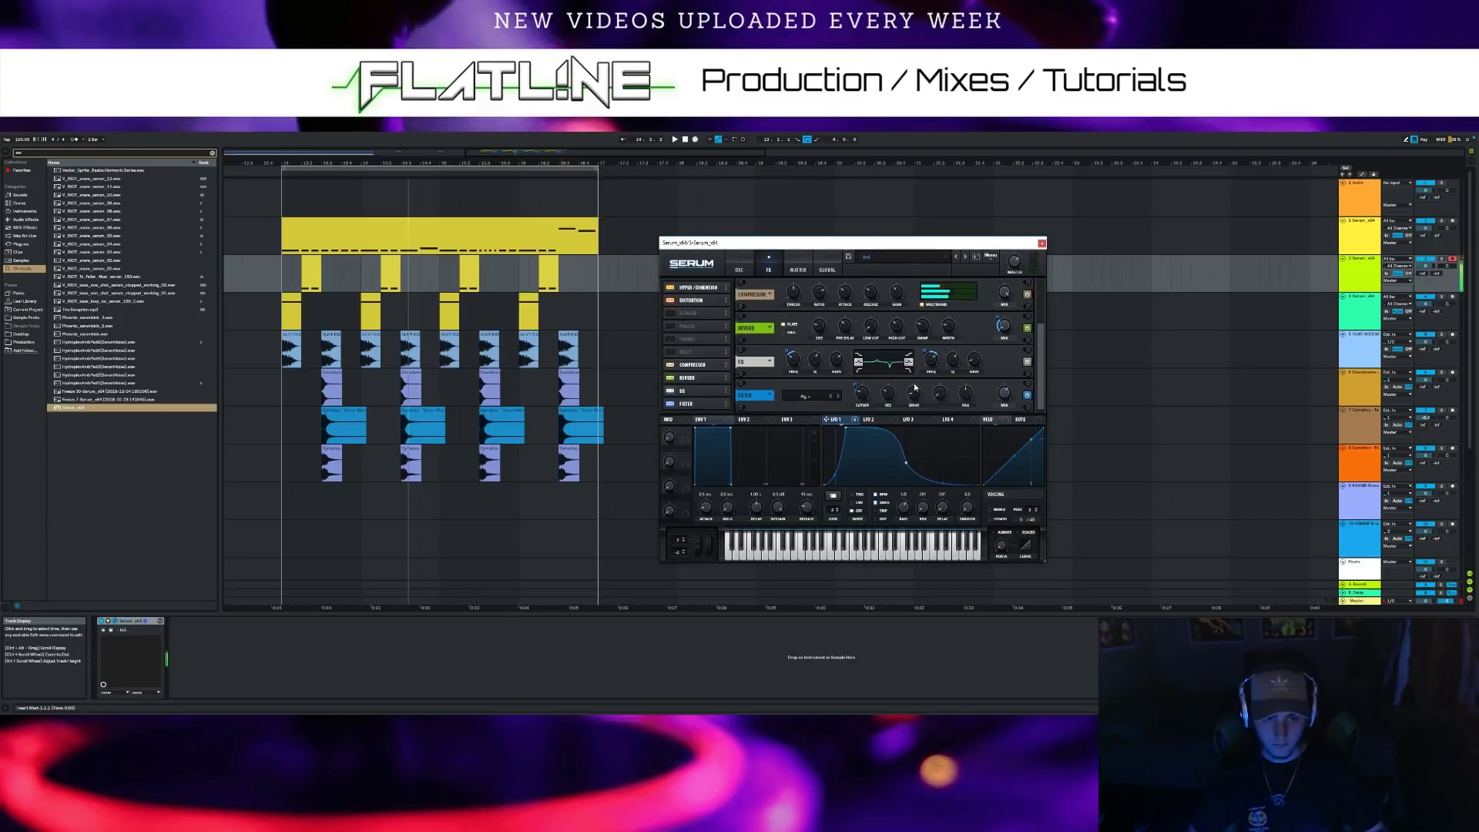
pyautogui.moveTo(914, 393); pyautogui.dragTo(915, 401)
# Close the Serum window and play back the arrangement to hear the new response sound in context
pyautogui.click(739, 270)
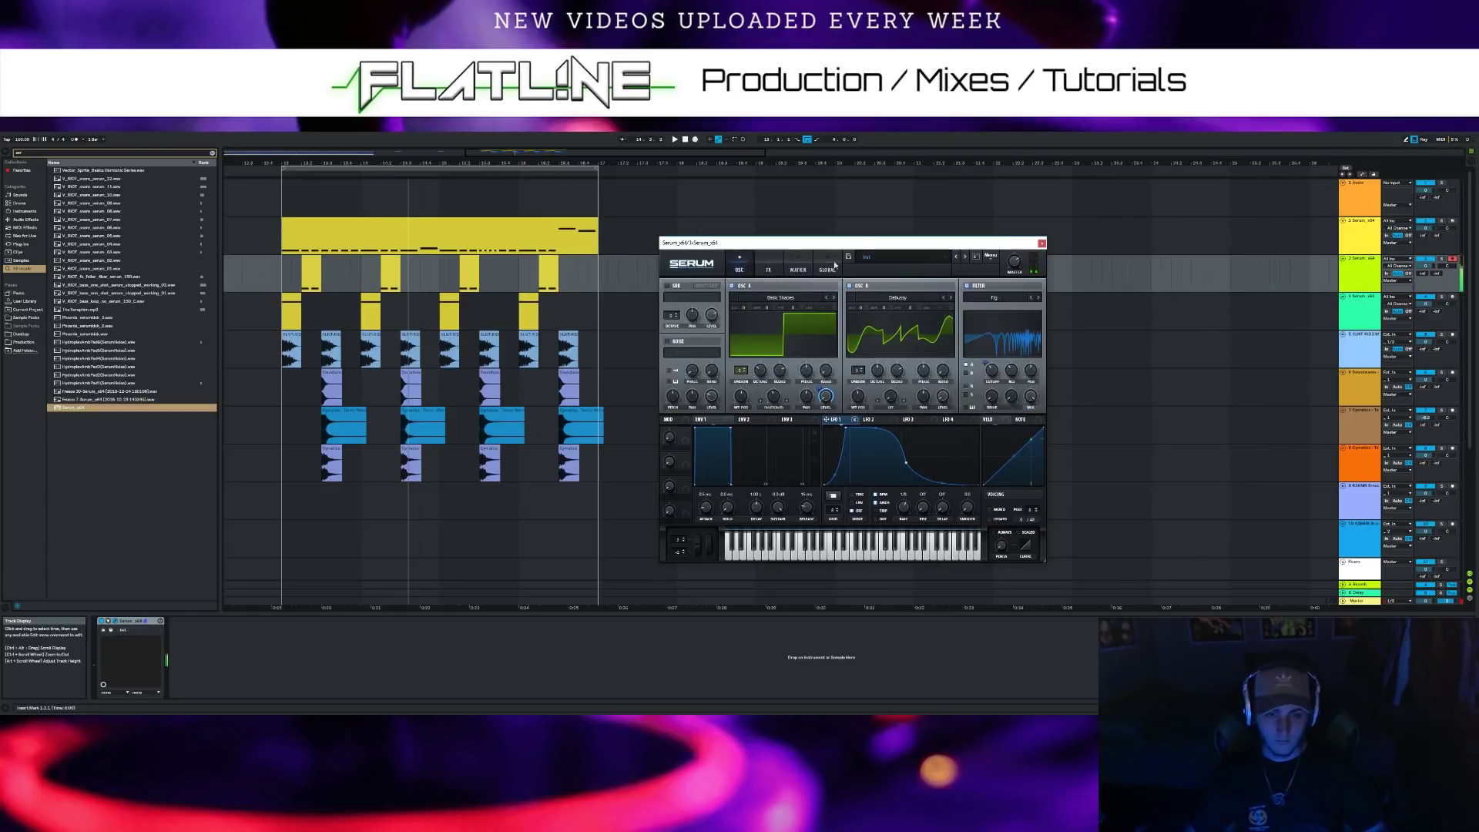
pyautogui.click(1041, 245)
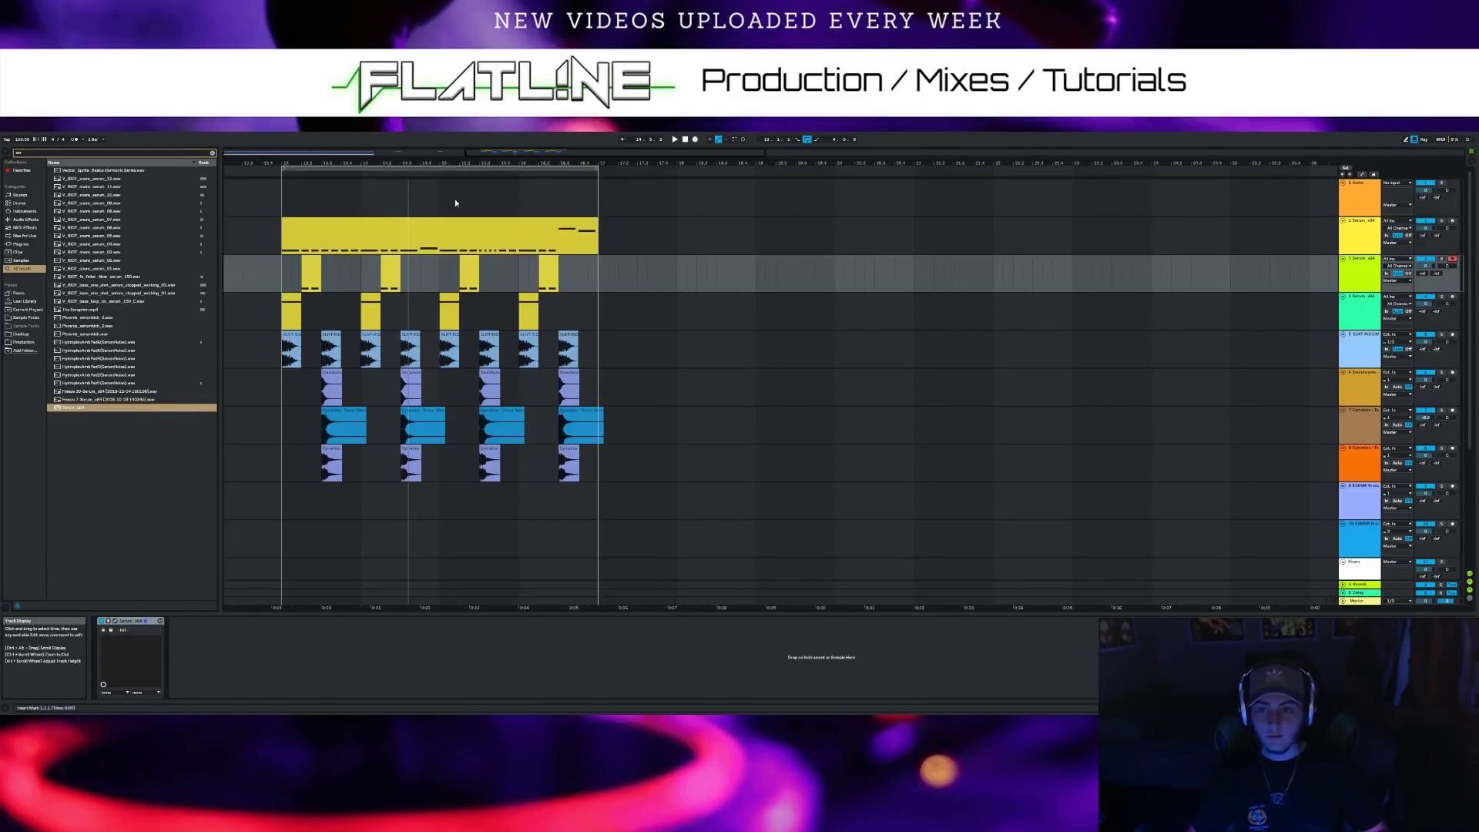
pyautogui.press('space')
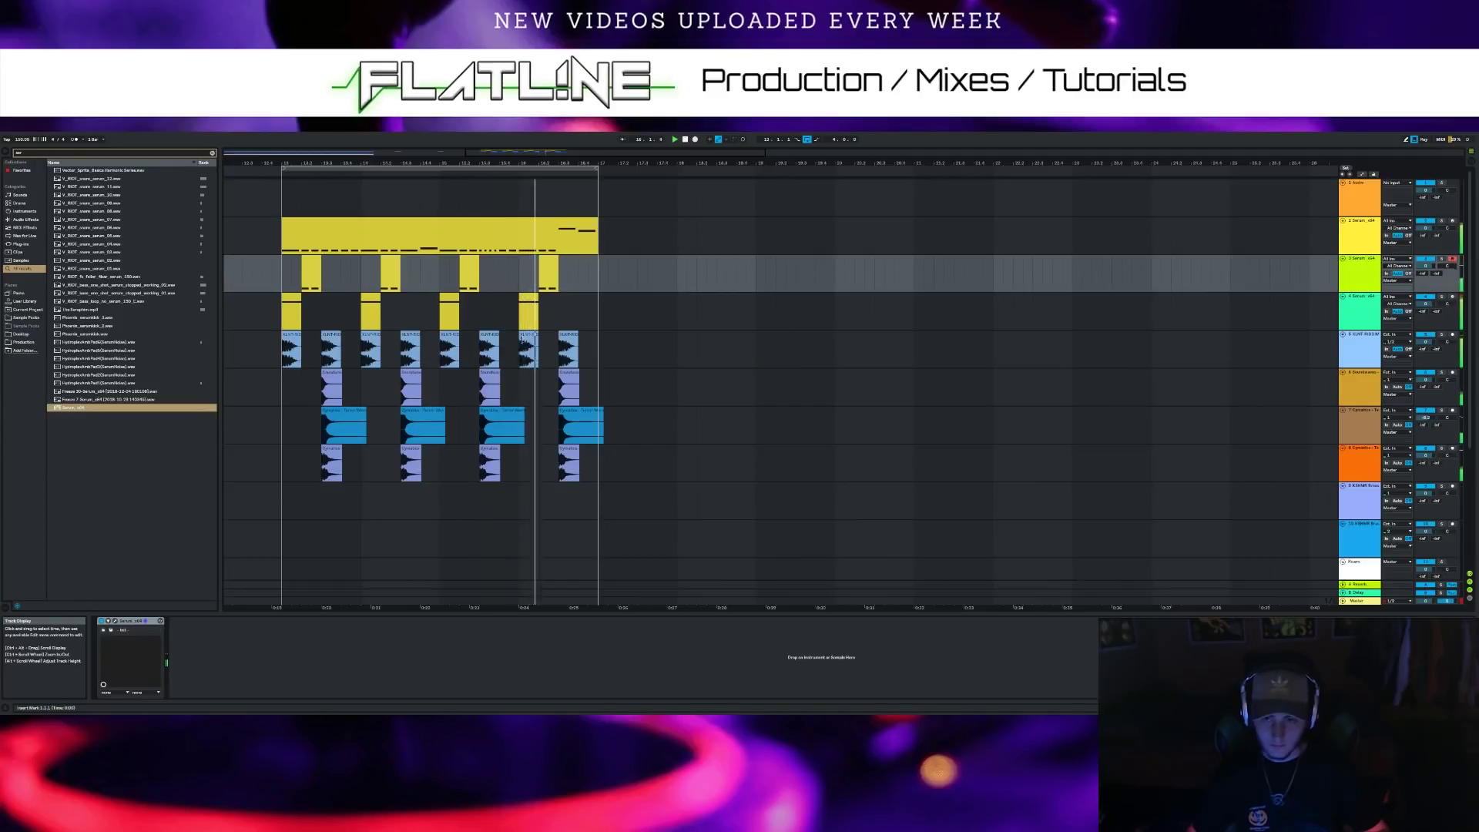
pyautogui.click(684, 141)
# Insert a MIDI track below the first Serum track and copy the next section of the main bass clip onto it
pyautogui.rightClick(1357, 233)
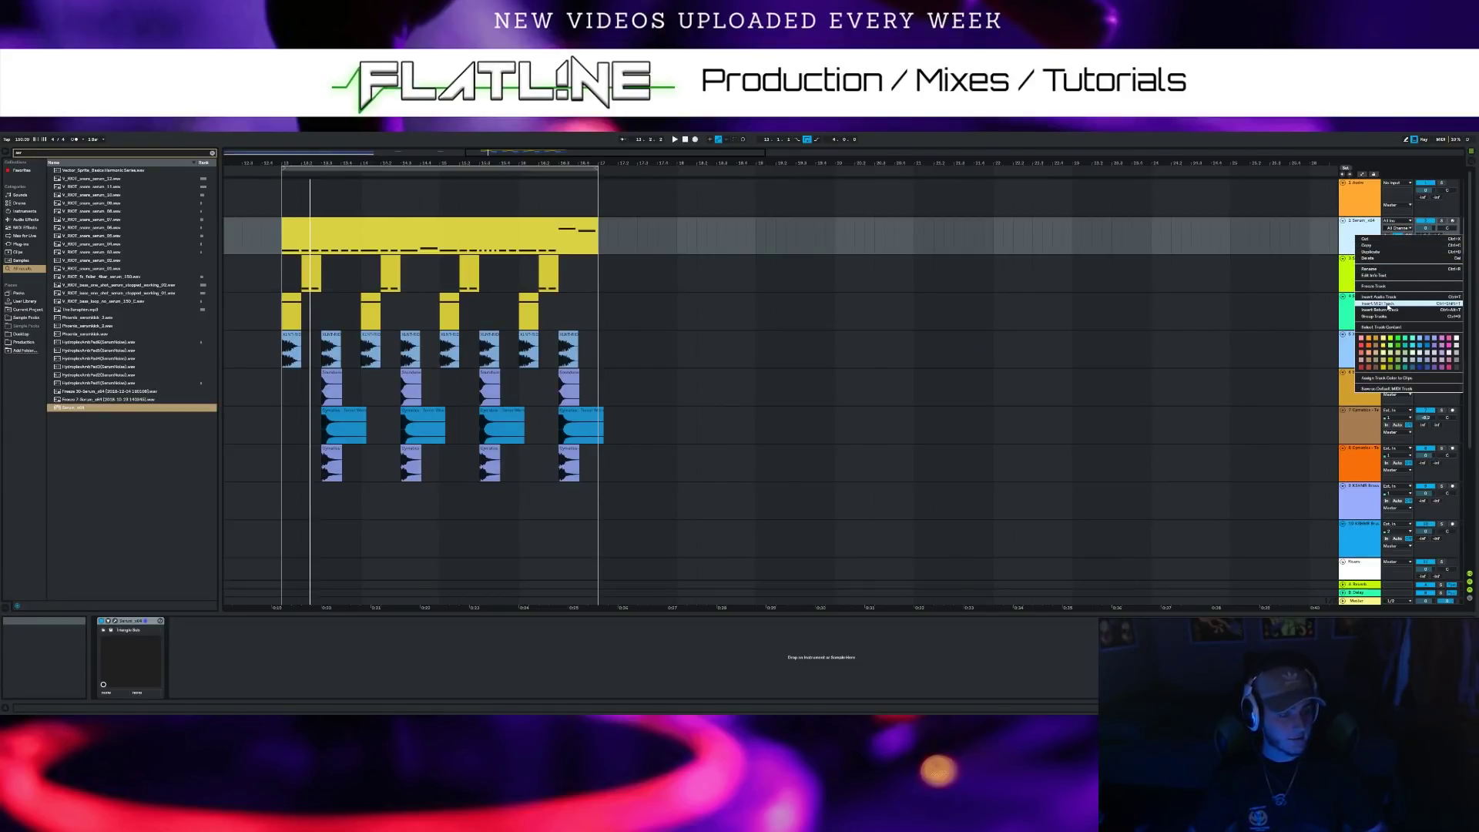
pyautogui.click(1386, 304)
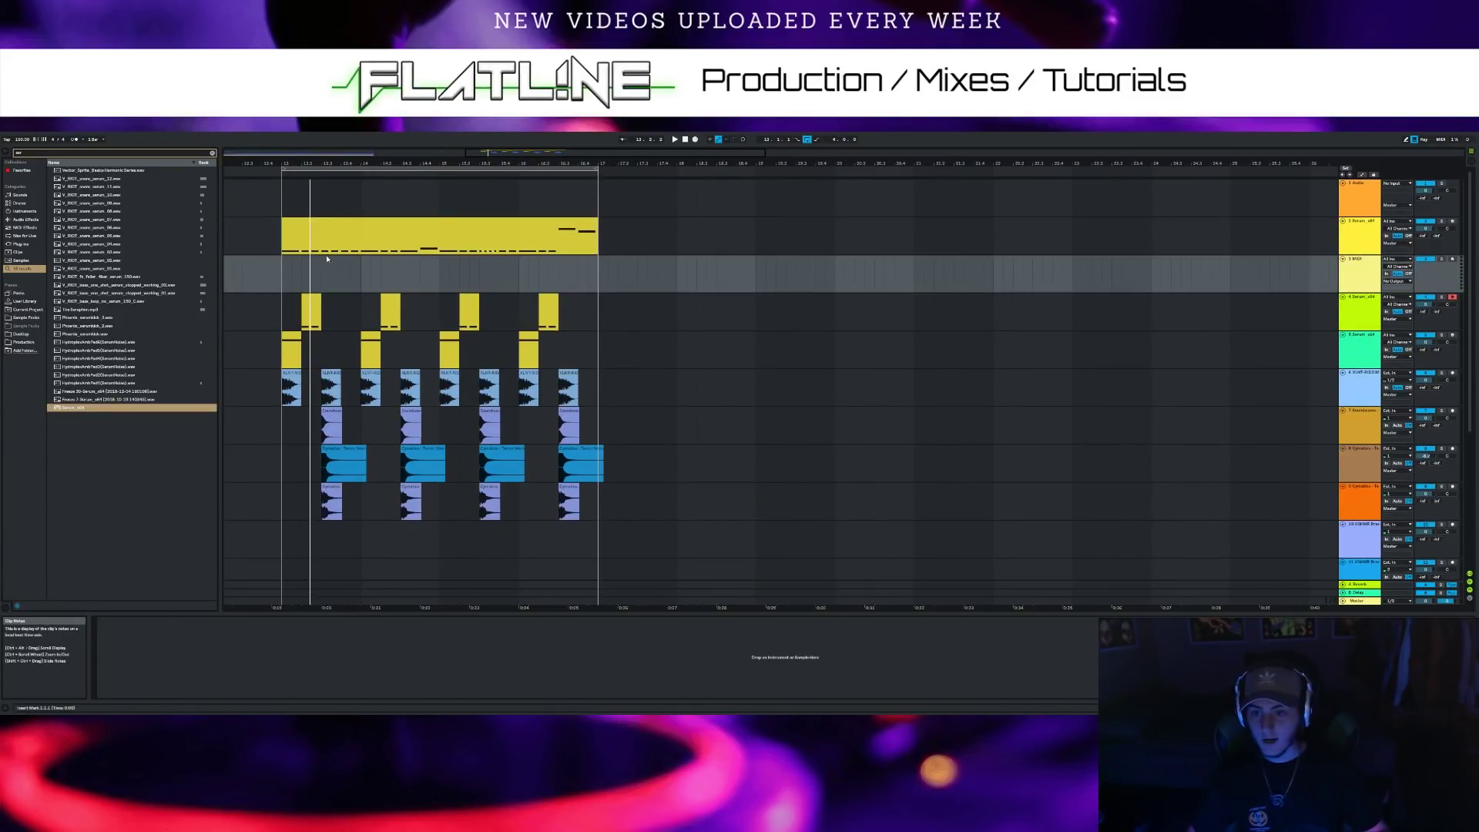
pyautogui.moveTo(322, 245)
pyautogui.mouseDown()
pyautogui.moveTo(364, 242)
pyautogui.moveTo(342, 263)
pyautogui.mouseUp()
pyautogui.click(342, 226)
pyautogui.doubleClick(342, 260)
# Transpose all notes in the new track's copied clip up an octave and select the clip in the arrangement
pyautogui.click(428, 439)
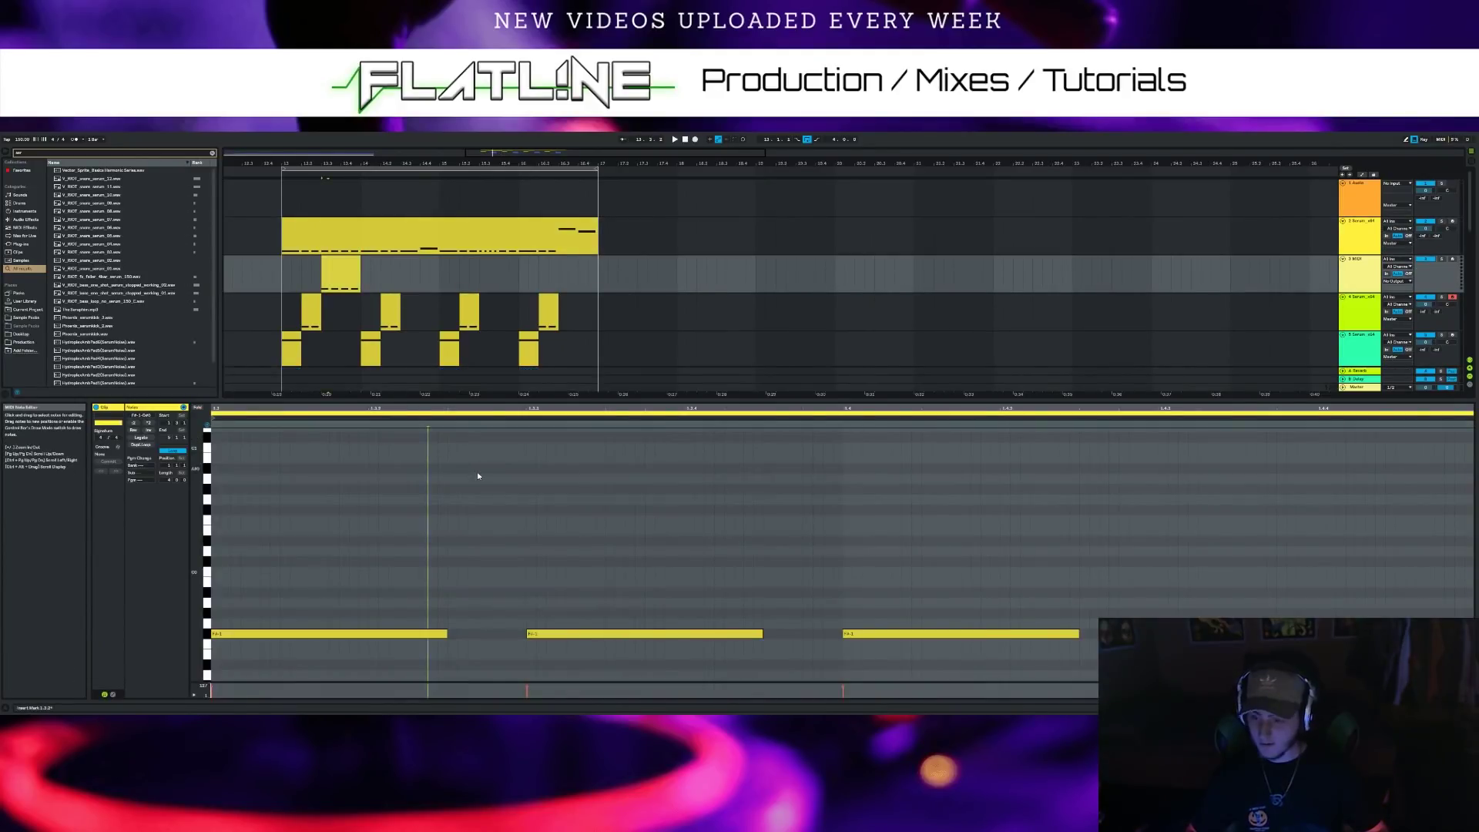
pyautogui.hotkey('ctrl', 'a')
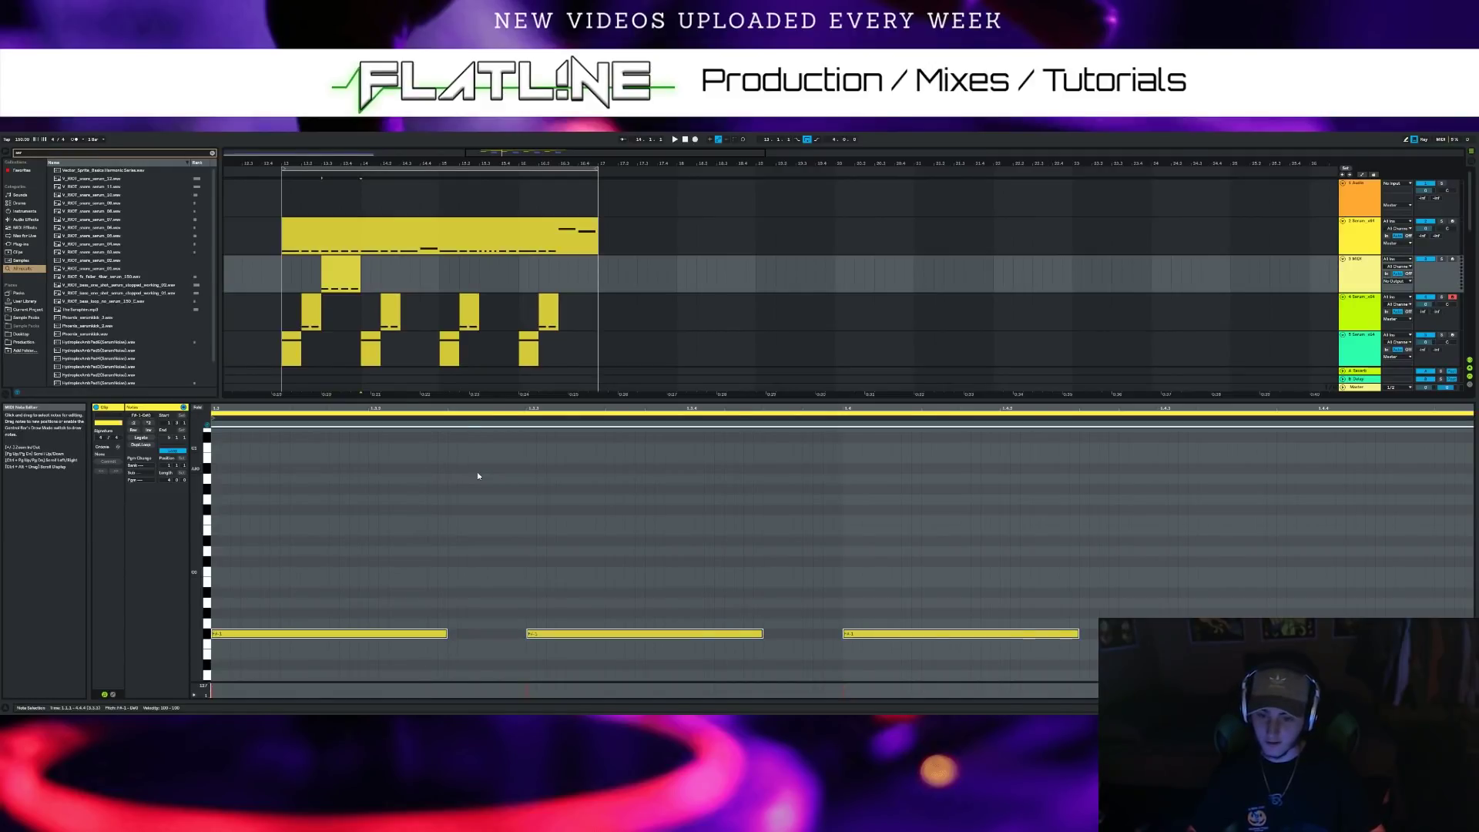
pyautogui.hotkey('shift', 'Up')
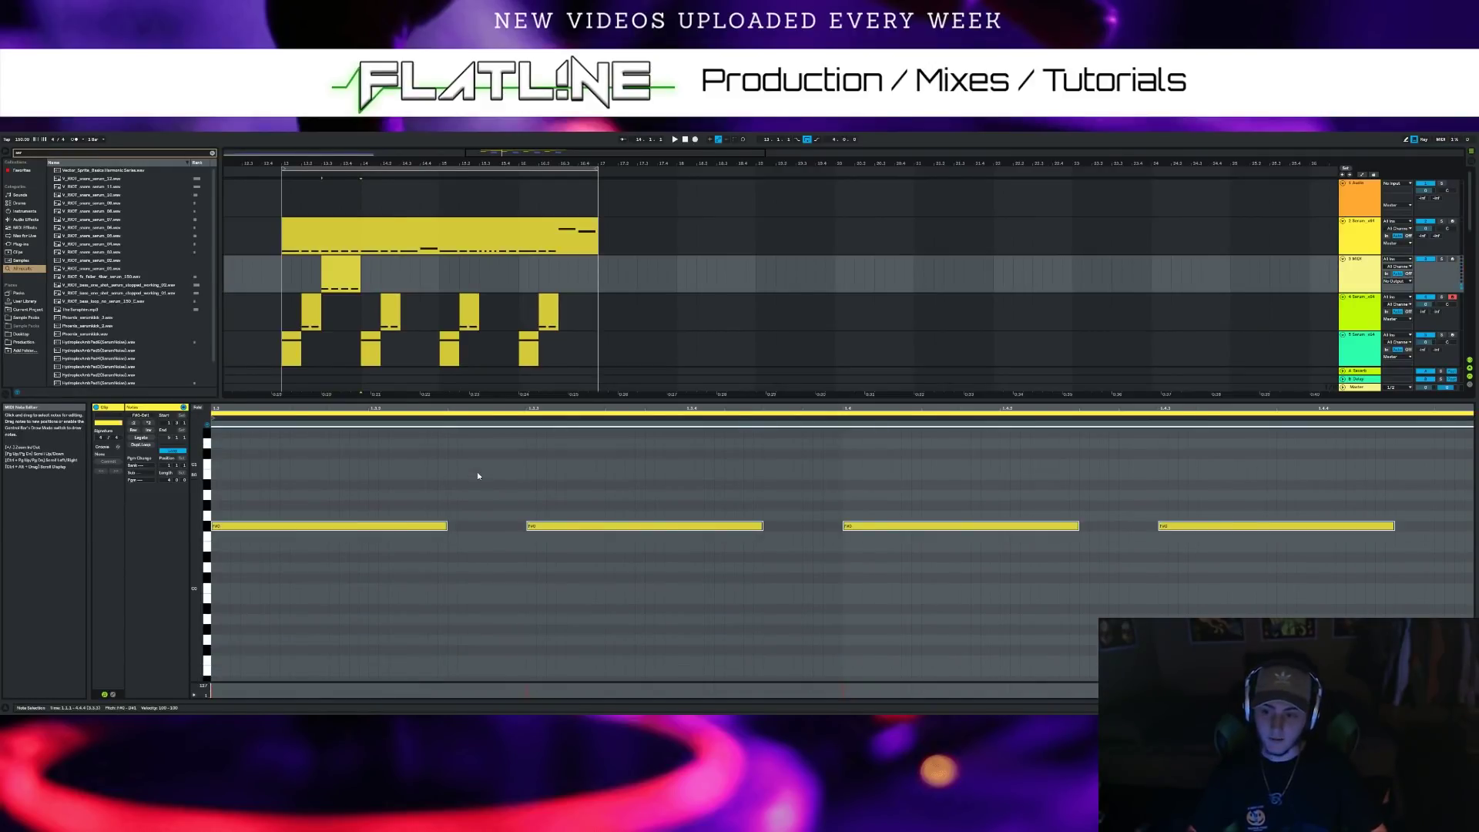
pyautogui.click(340, 264)
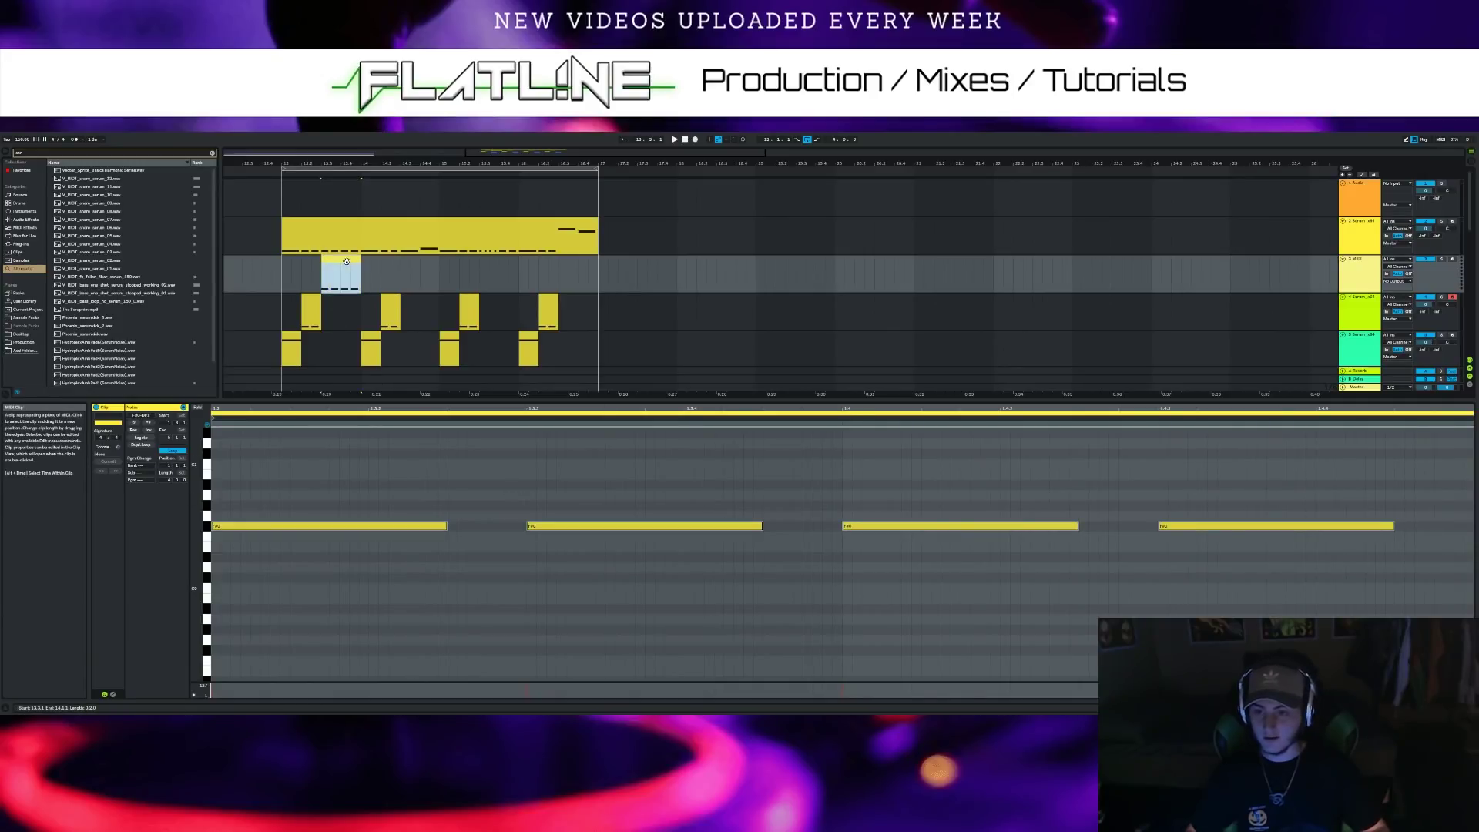
pyautogui.moveTo(340, 264); pyautogui.dragTo(422, 263)
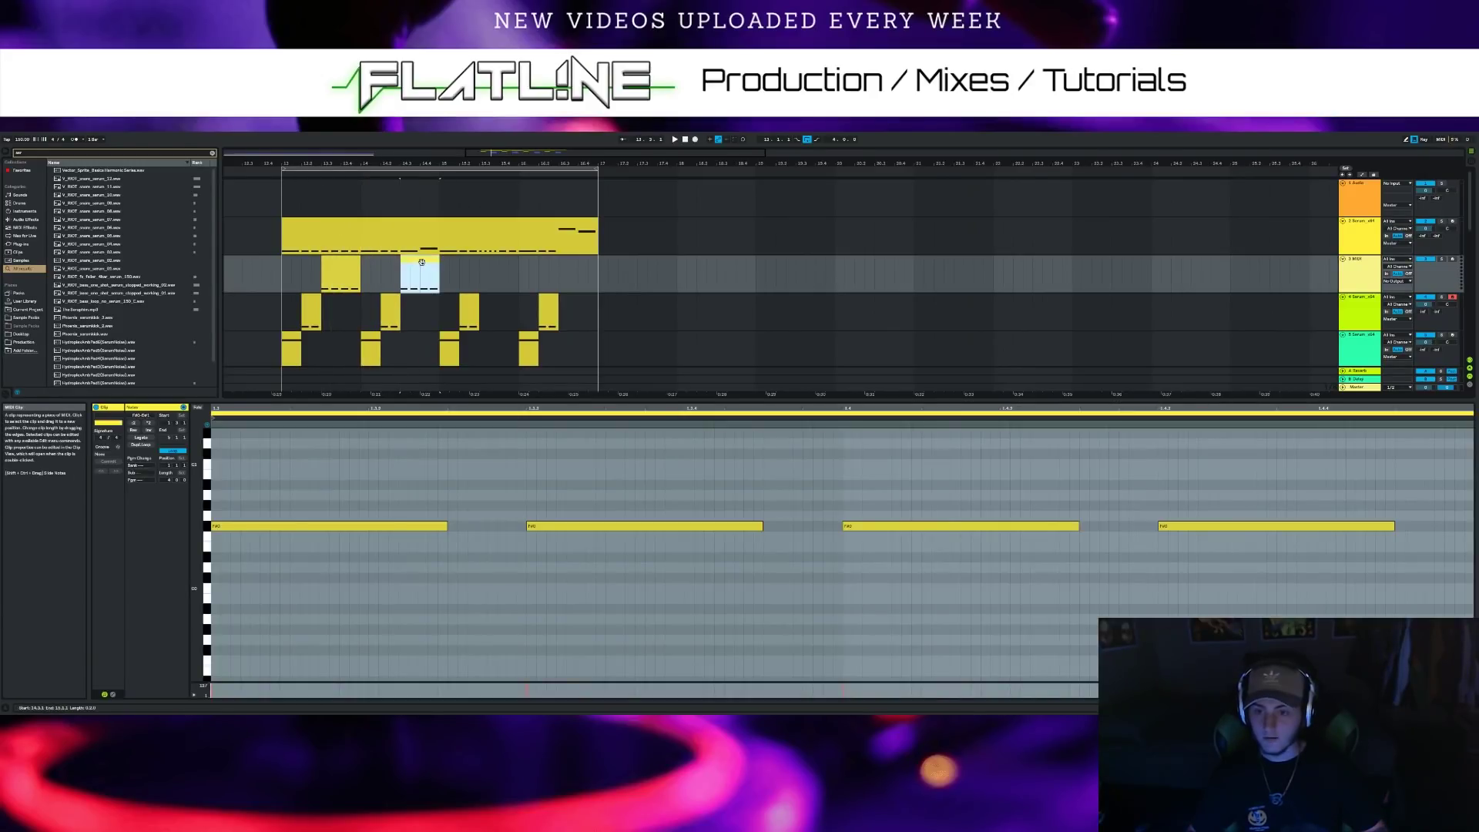
pyautogui.rightClick(421, 262)
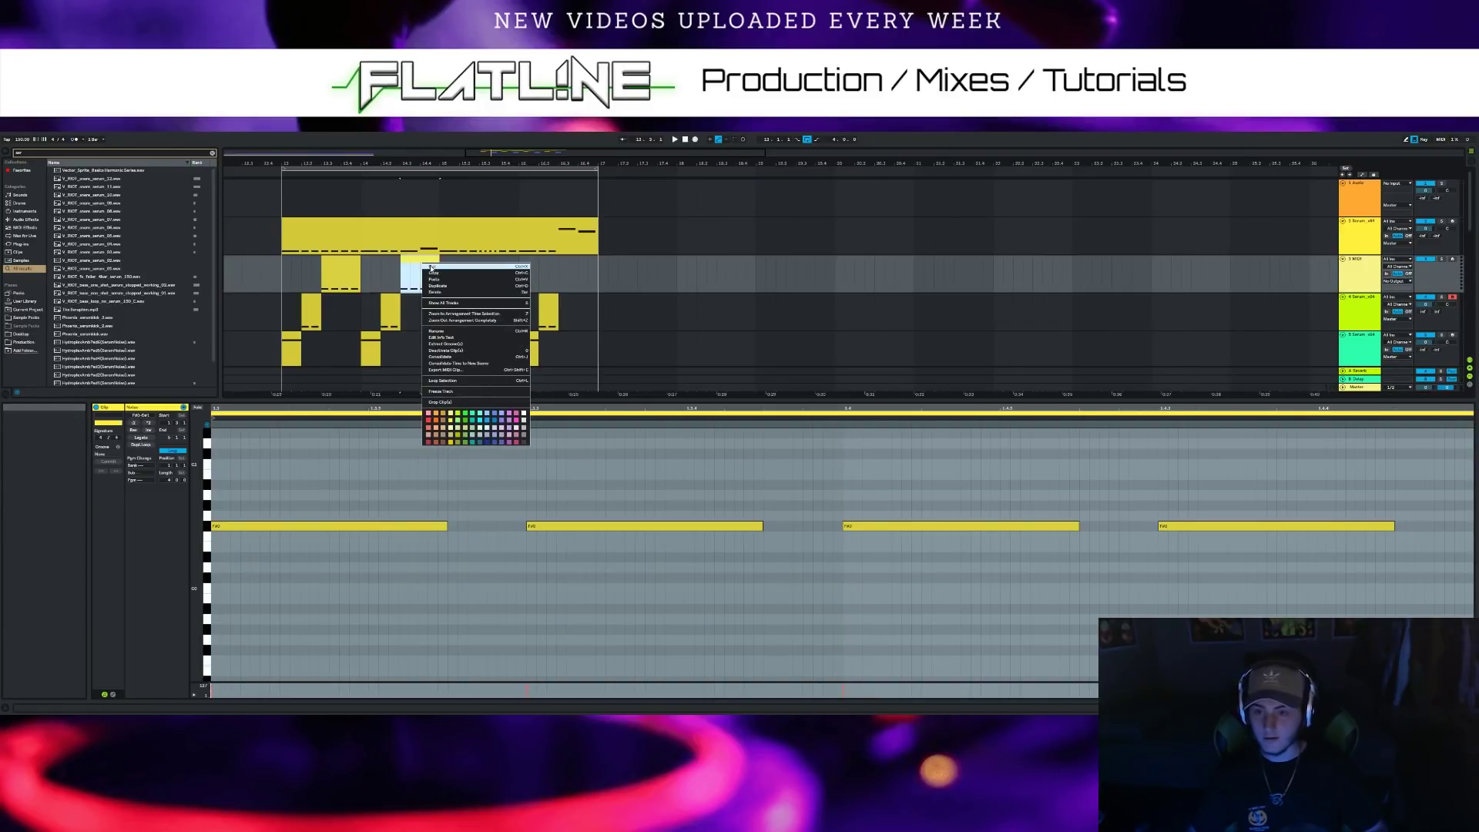
pyautogui.click(455, 302)
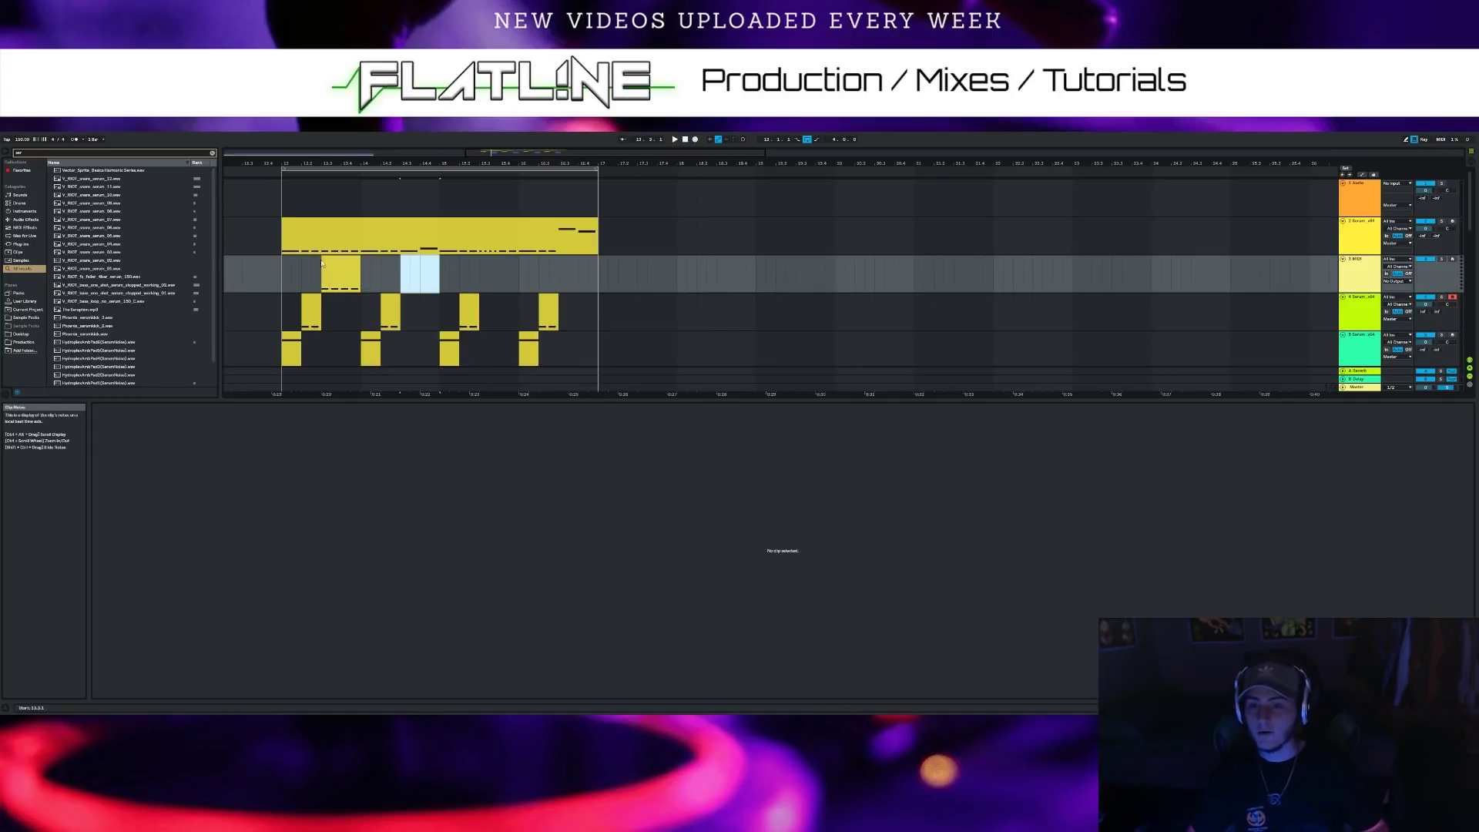
# Load Serum onto the new MIDI track holding the copied clip
pyautogui.click(344, 266)
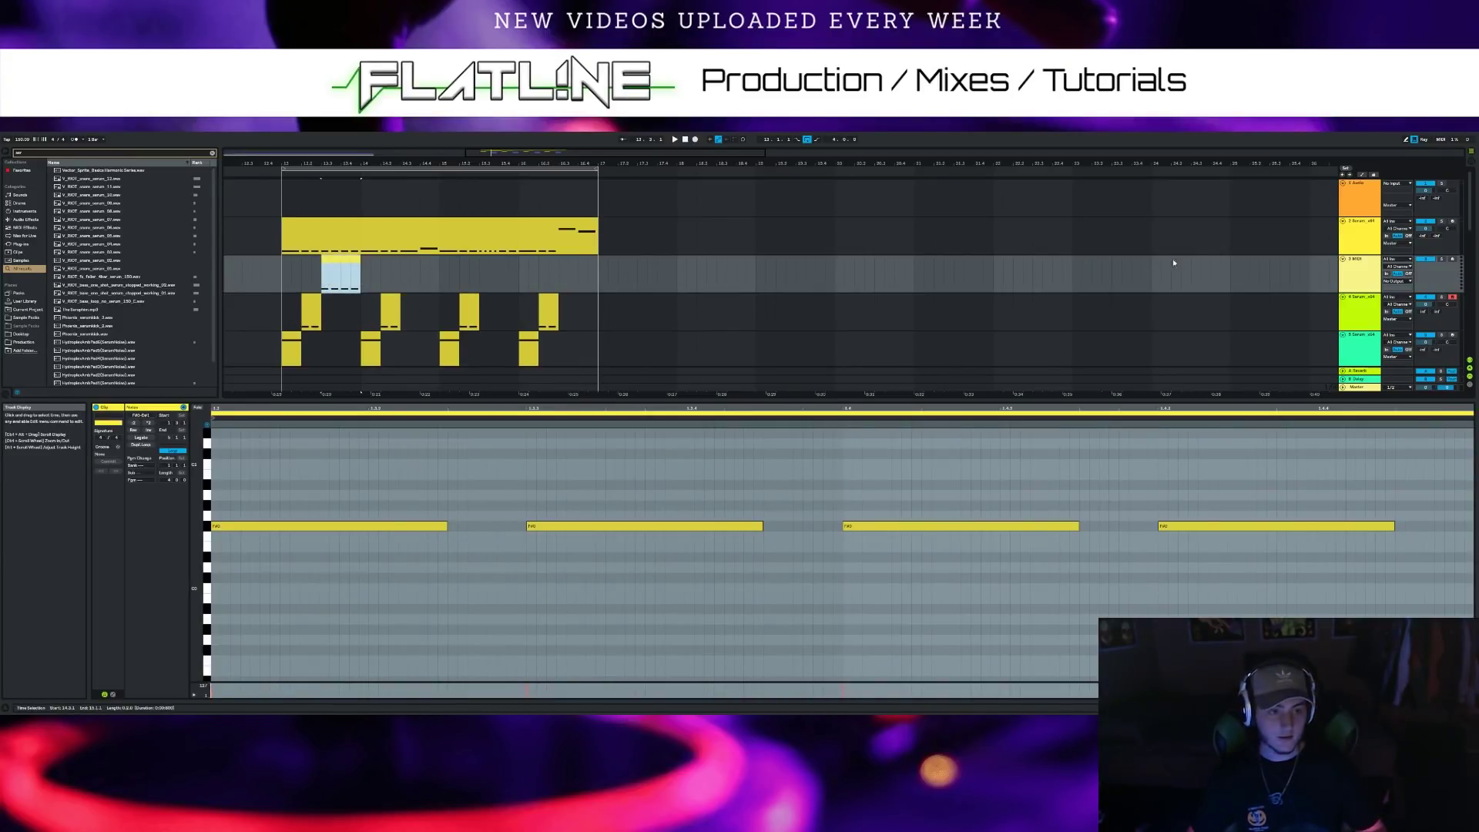
pyautogui.scroll(-3, 141, 319)
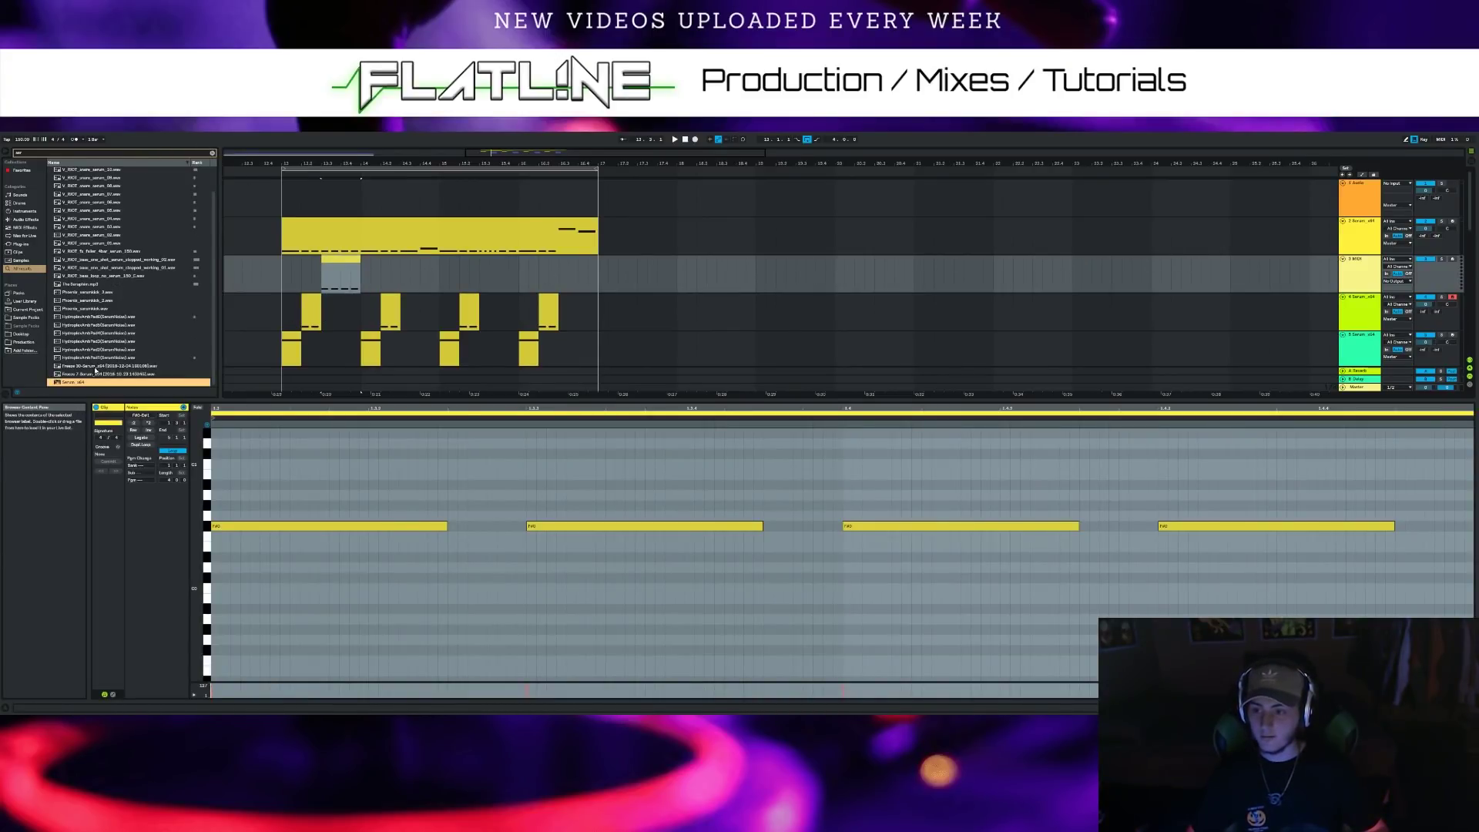
pyautogui.moveTo(75, 382); pyautogui.dragTo(418, 276)
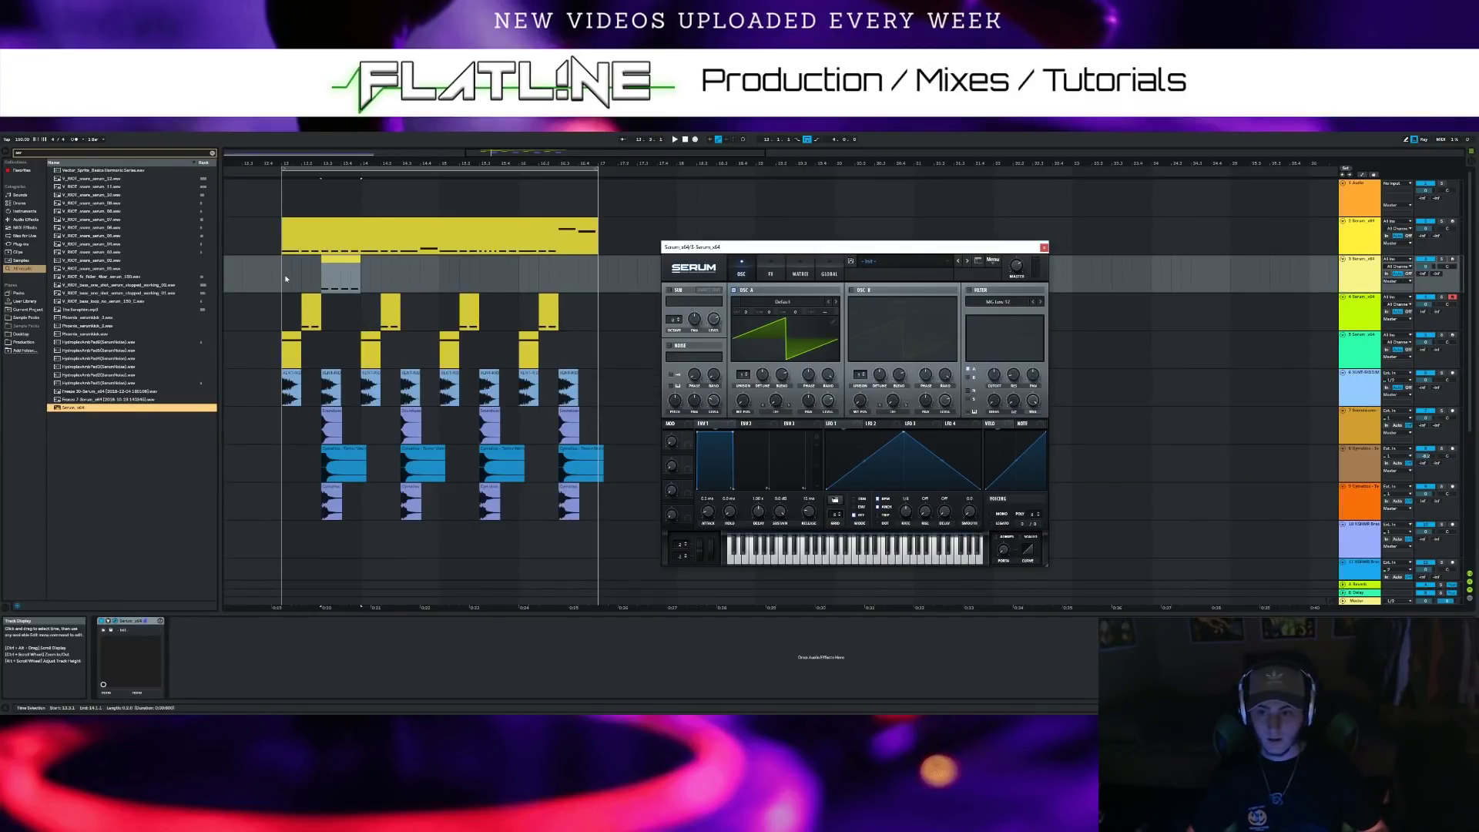
# Reshape LFO 1 into an early peak with a long curved decay and arm the new Serum track
pyautogui.moveTo(910, 516); pyautogui.dragTo(916, 514)
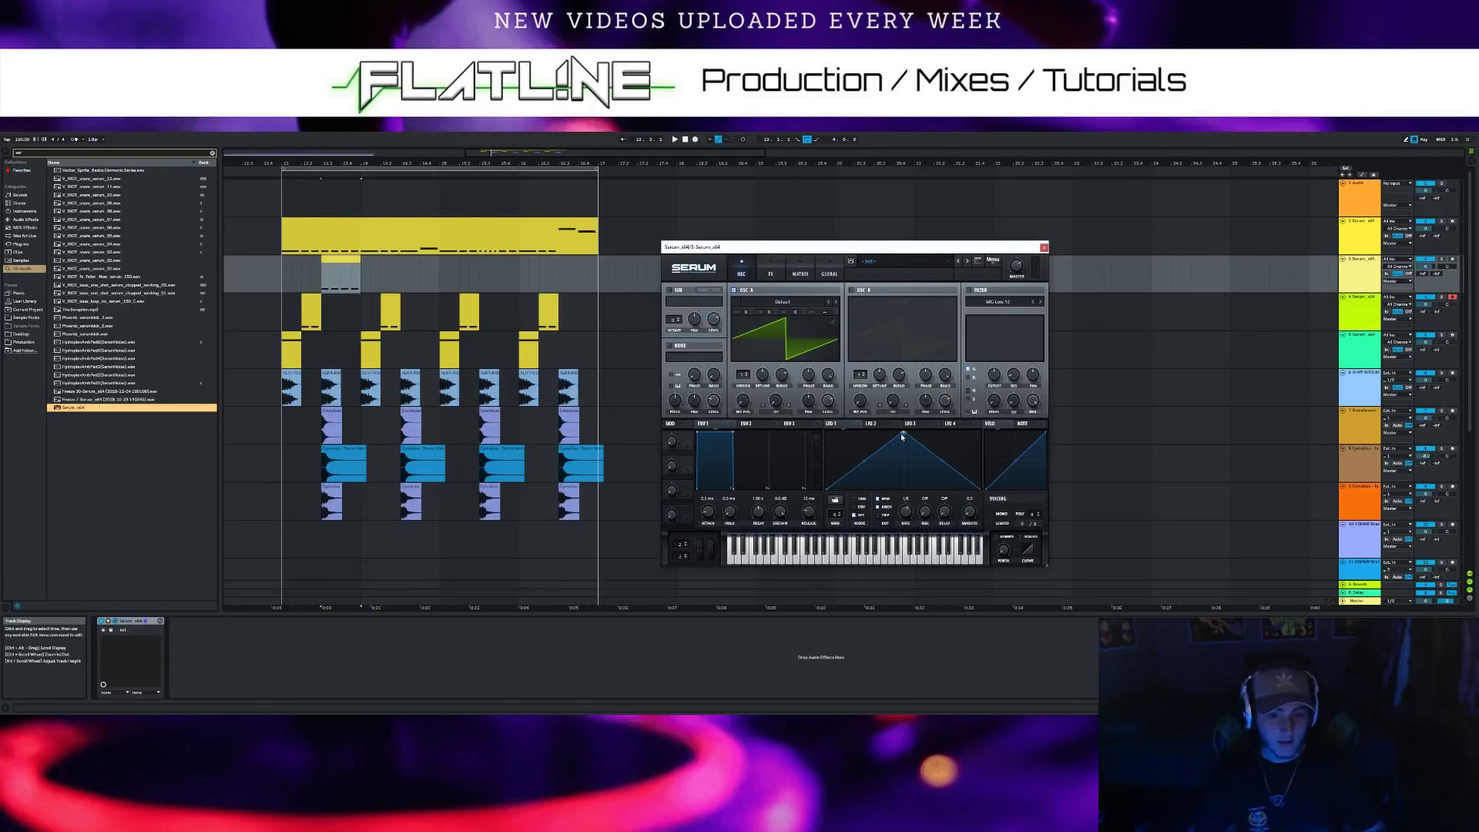
pyautogui.moveTo(901, 433); pyautogui.dragTo(856, 420)
pyautogui.moveTo(910, 472); pyautogui.dragTo(877, 464)
pyautogui.click(1452, 259)
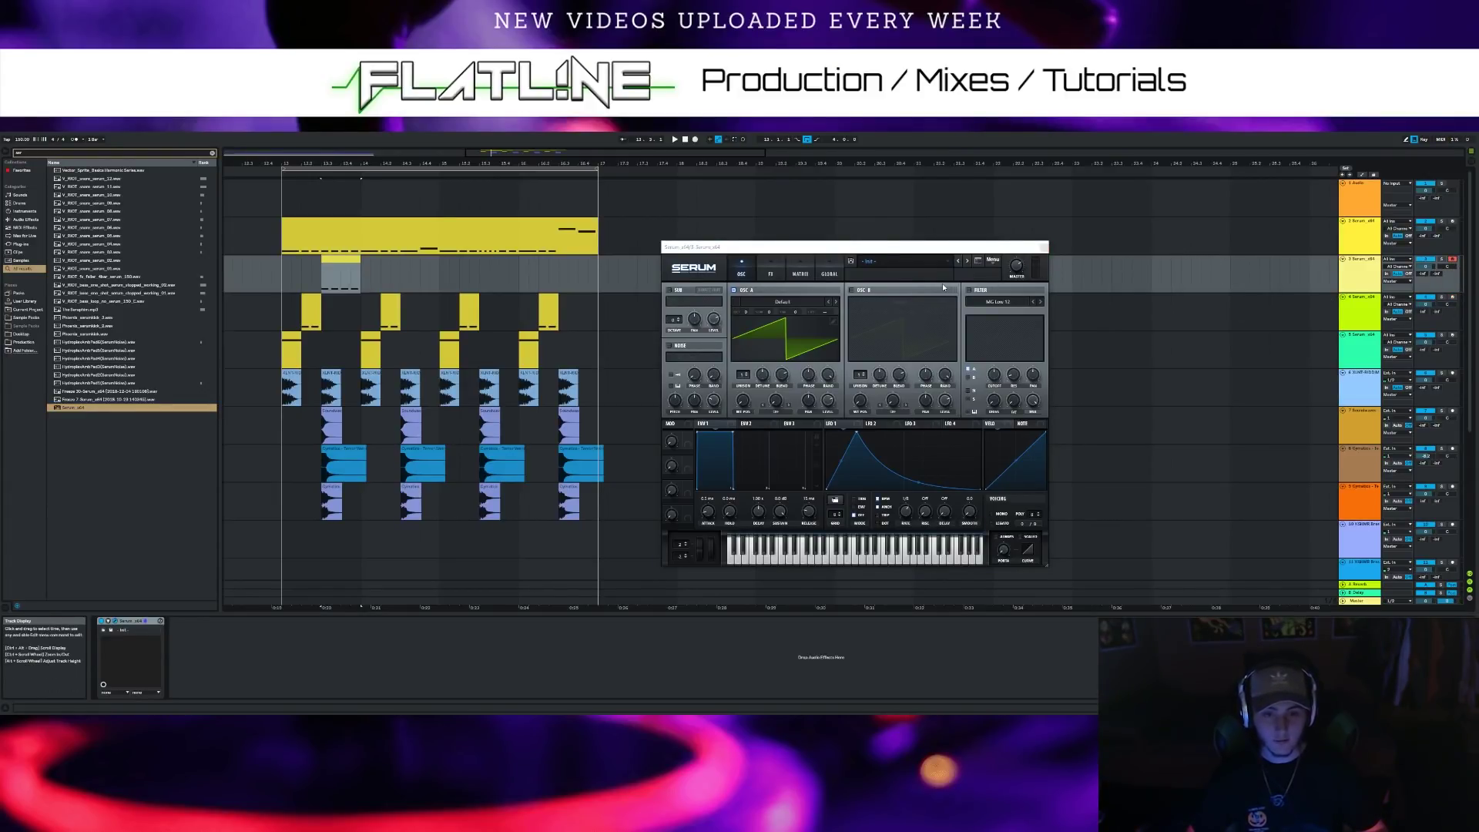
# Modulate oscillator A's level with LFO 1 and bow the LFO's decay outward, keeping its peak at full height
pyautogui.click(830, 408)
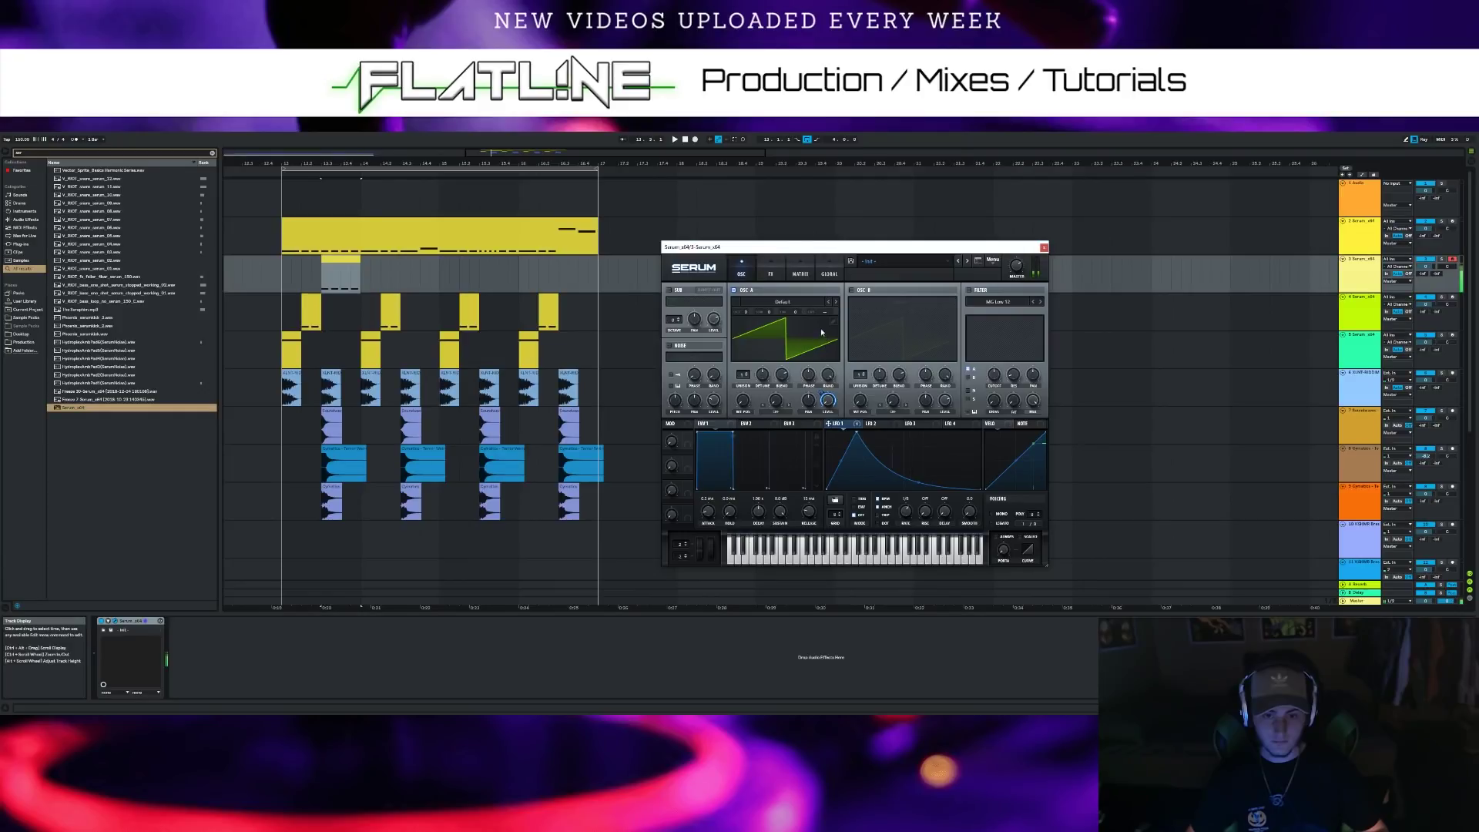
pyautogui.moveTo(923, 486); pyautogui.dragTo(855, 446)
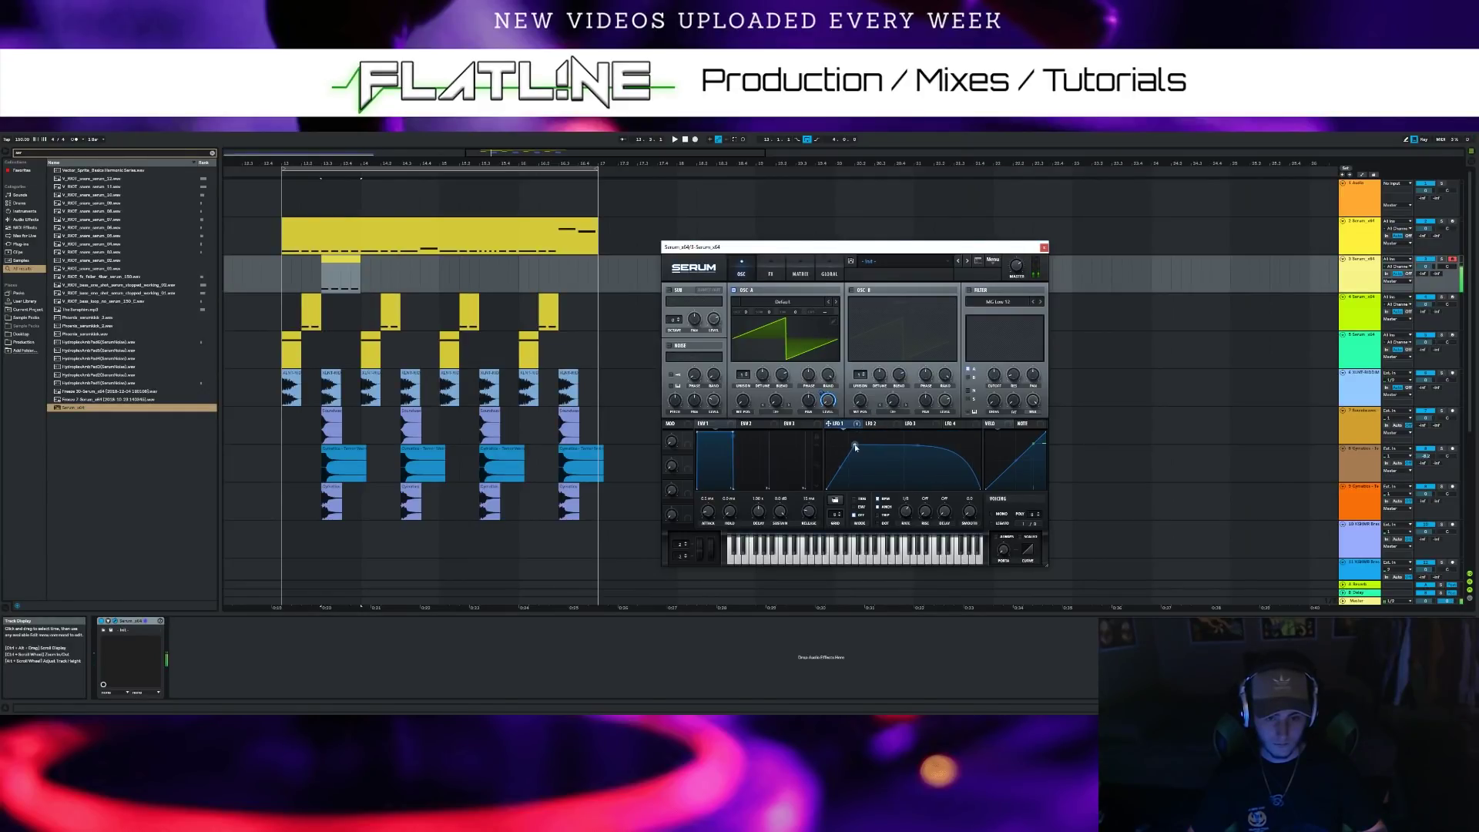
pyautogui.moveTo(856, 445)
pyautogui.mouseDown()
pyautogui.moveTo(915, 453)
pyautogui.moveTo(858, 431)
pyautogui.mouseUp()
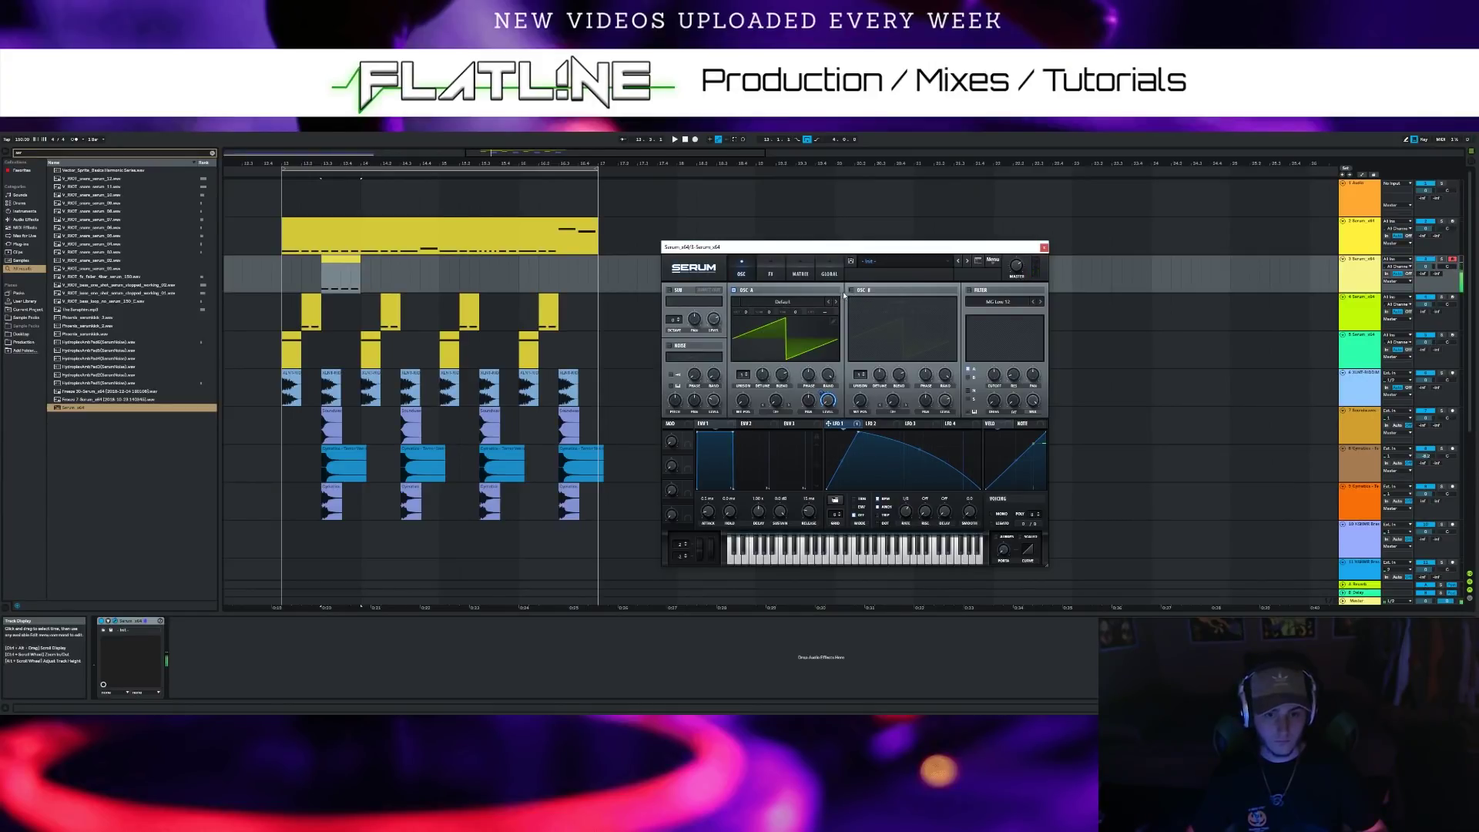
# Load a Monster wavetable from the Spectral category into oscillator A and step through its neighbours
pyautogui.click(782, 302)
pyautogui.moveTo(765, 331)
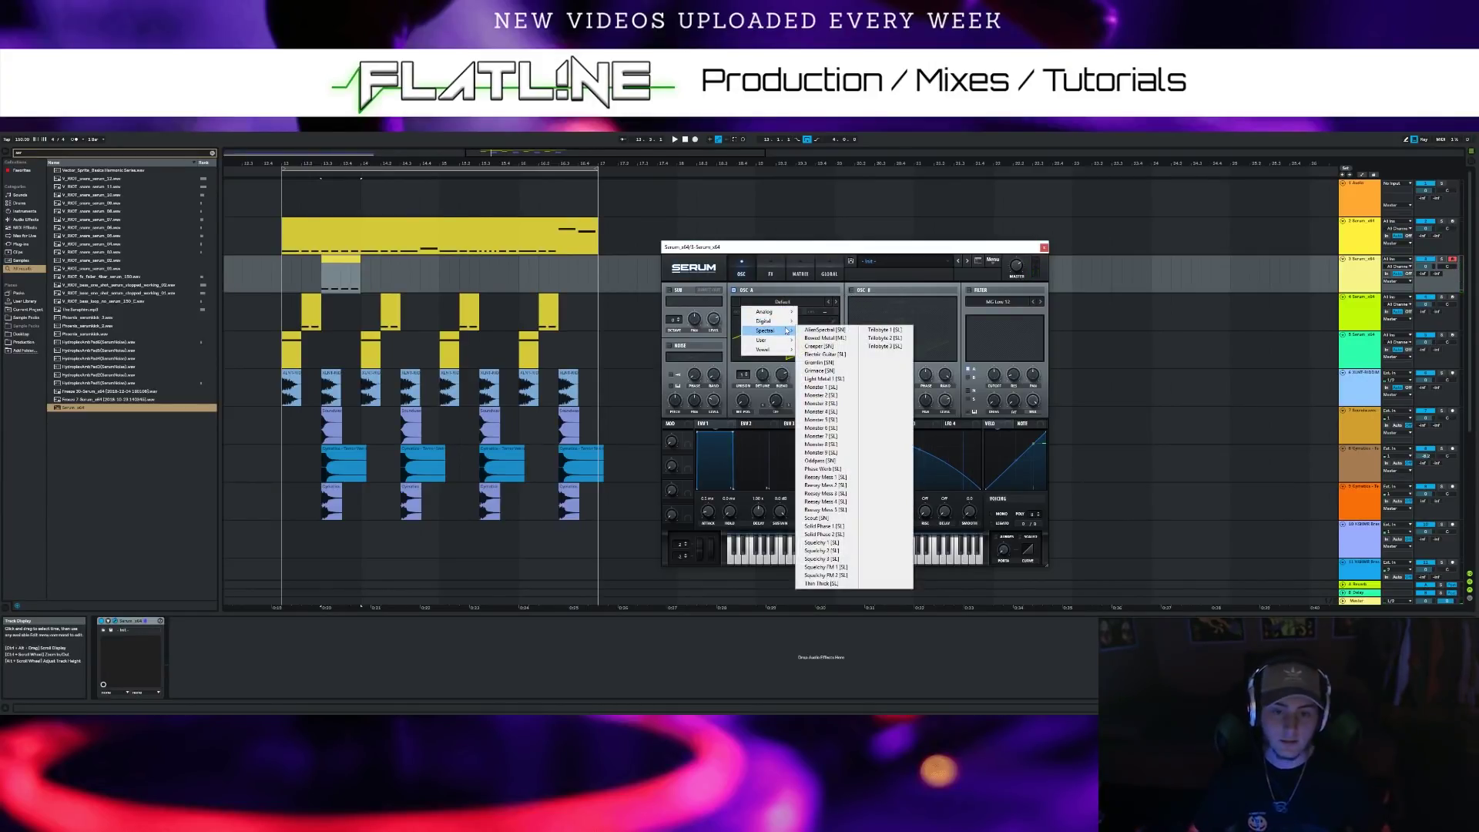
pyautogui.click(818, 453)
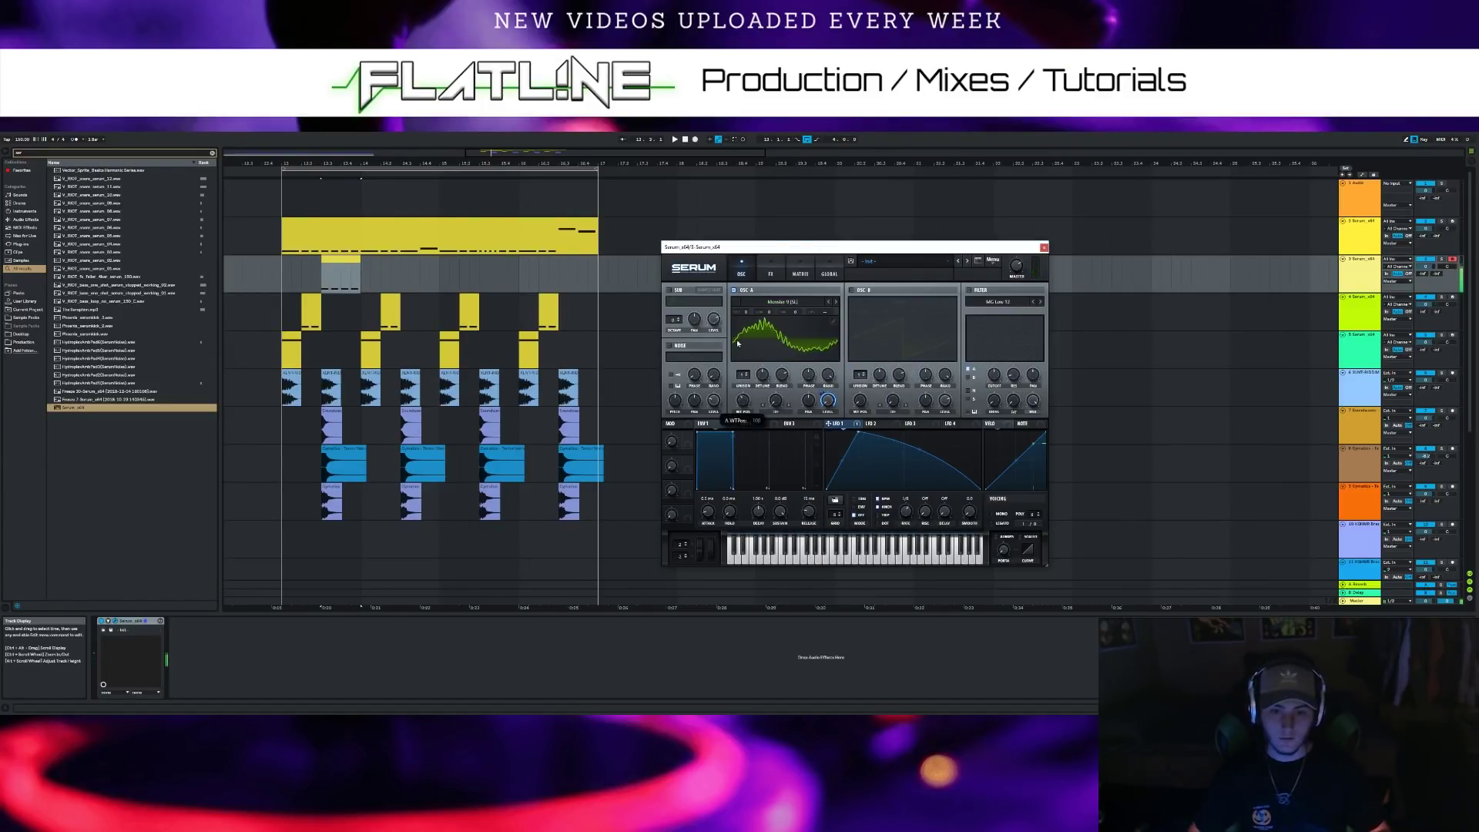
pyautogui.click(830, 303)
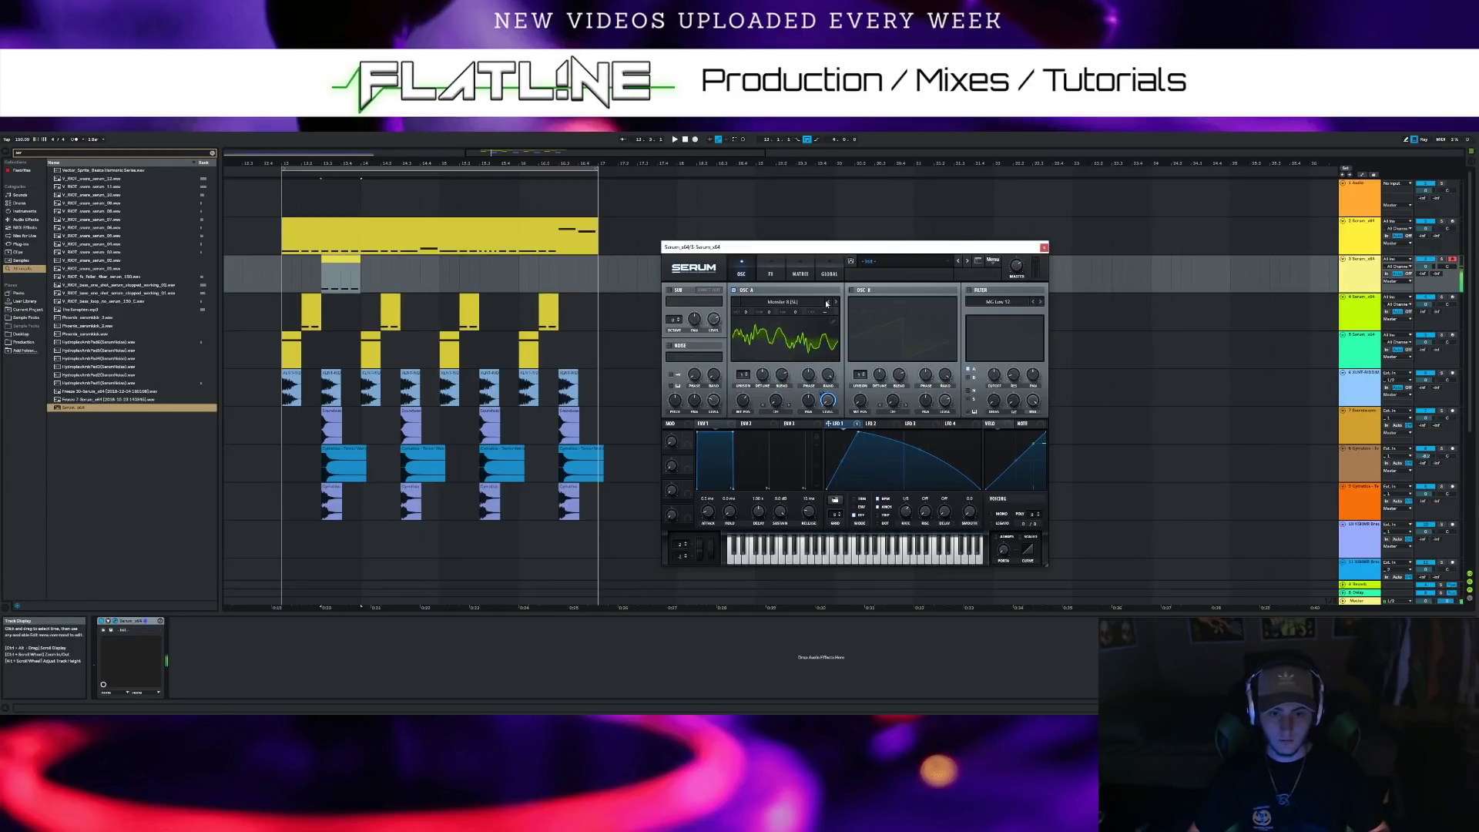
# Modulate oscillator A's wavetable position with LFO 1 and raise its unison voice count
pyautogui.moveTo(741, 404)
pyautogui.mouseDown()
pyautogui.moveTo(742, 423)
pyautogui.moveTo(736, 413)
pyautogui.mouseUp()
pyautogui.moveTo(837, 423); pyautogui.dragTo(741, 403)
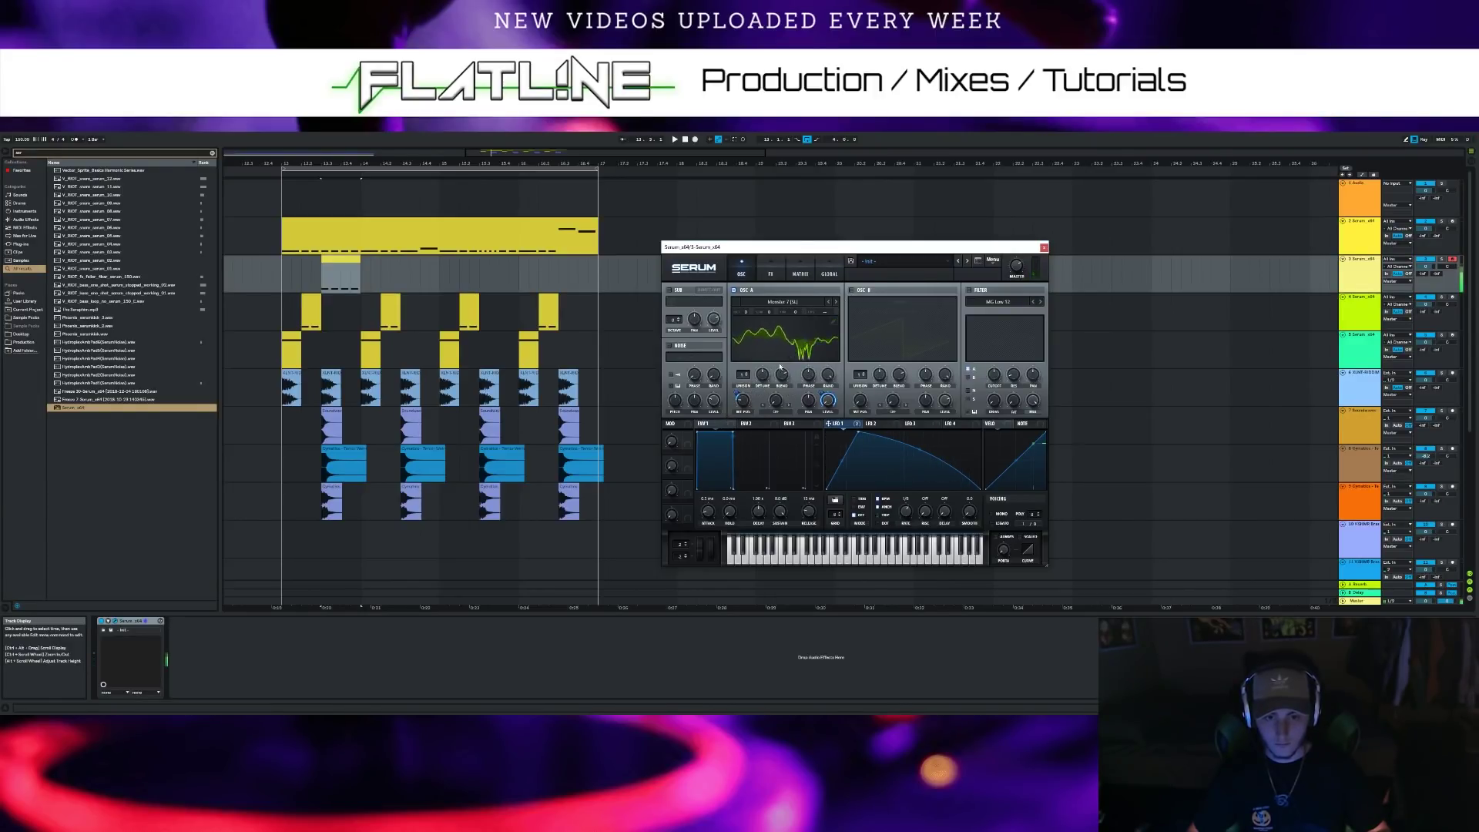
pyautogui.moveTo(746, 382); pyautogui.dragTo(746, 376)
# Enable oscillator B and set oscillator A's warp to a mode driven by oscillator B
pyautogui.click(850, 291)
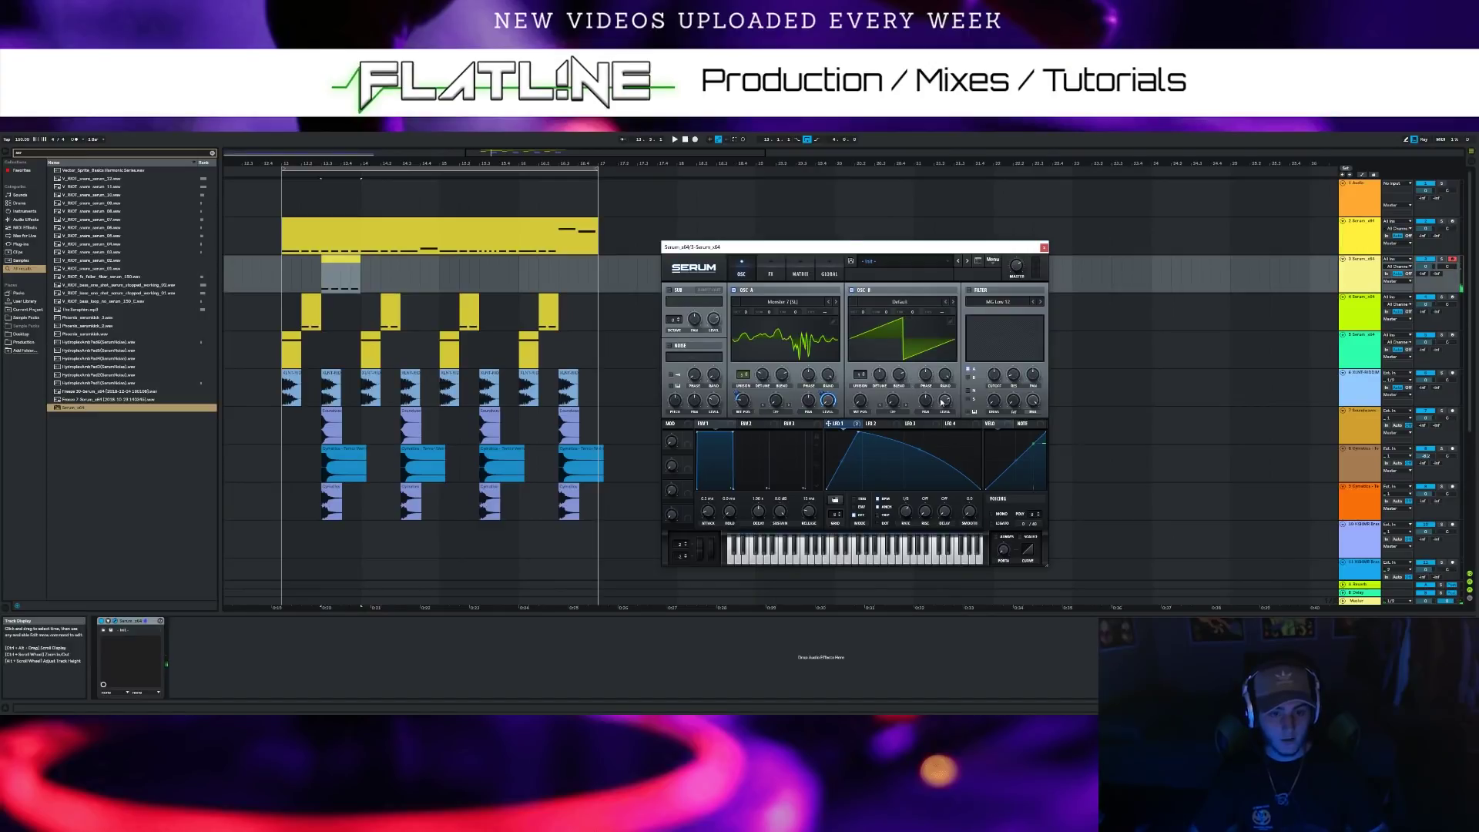
pyautogui.click(783, 415)
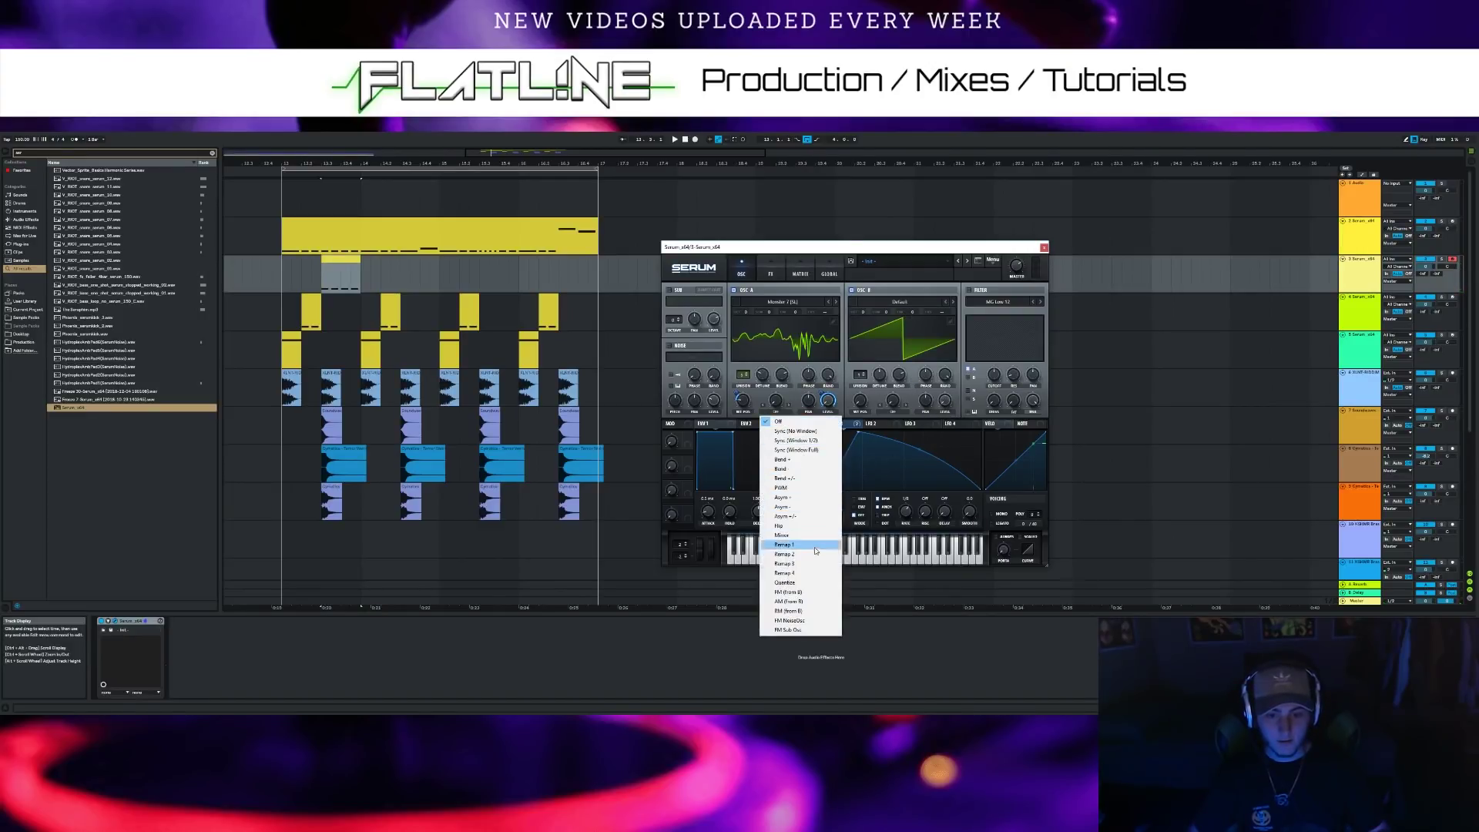
pyautogui.click(797, 597)
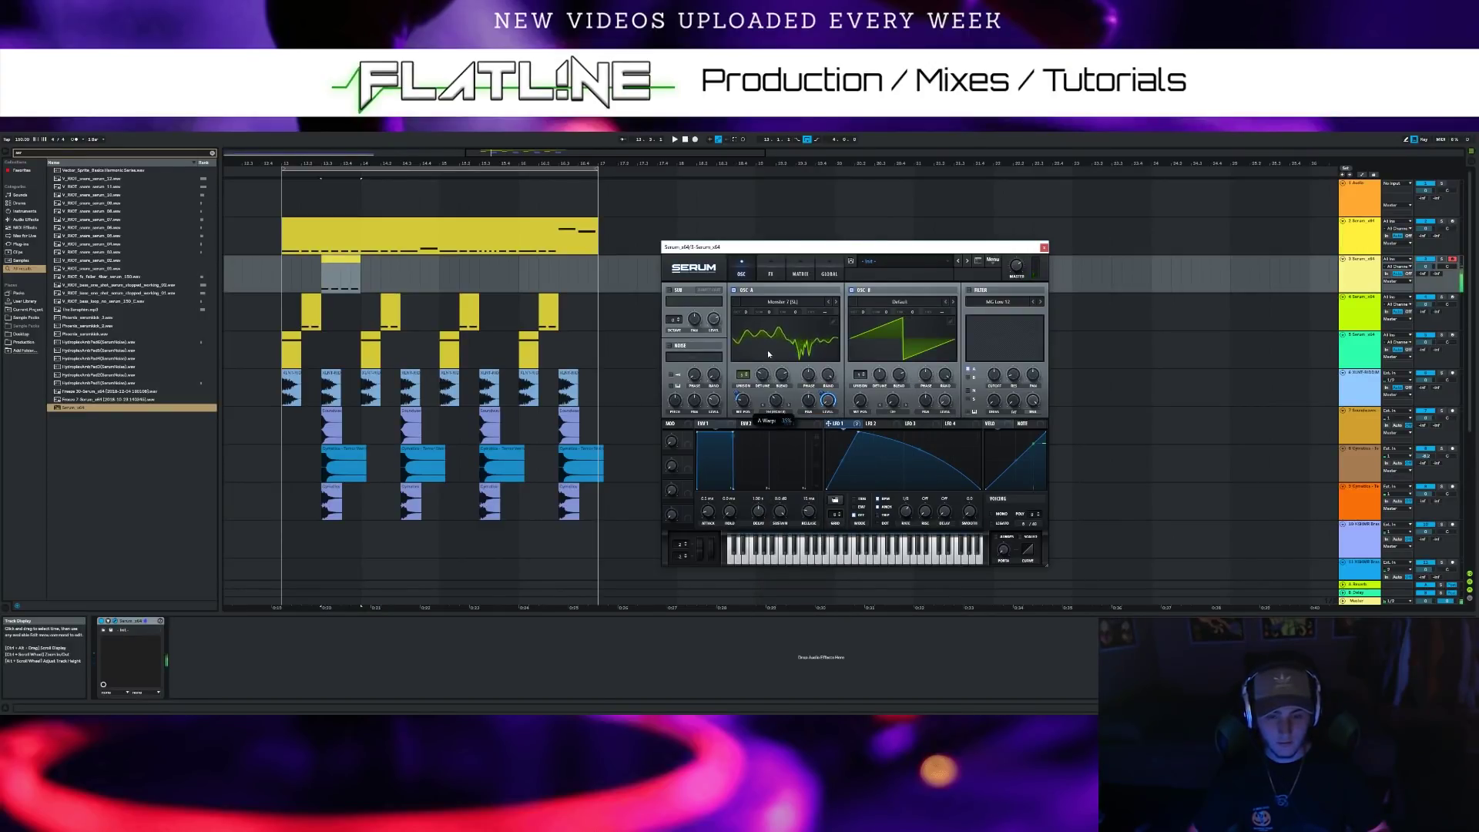
pyautogui.moveTo(862, 312); pyautogui.dragTo(864, 322)
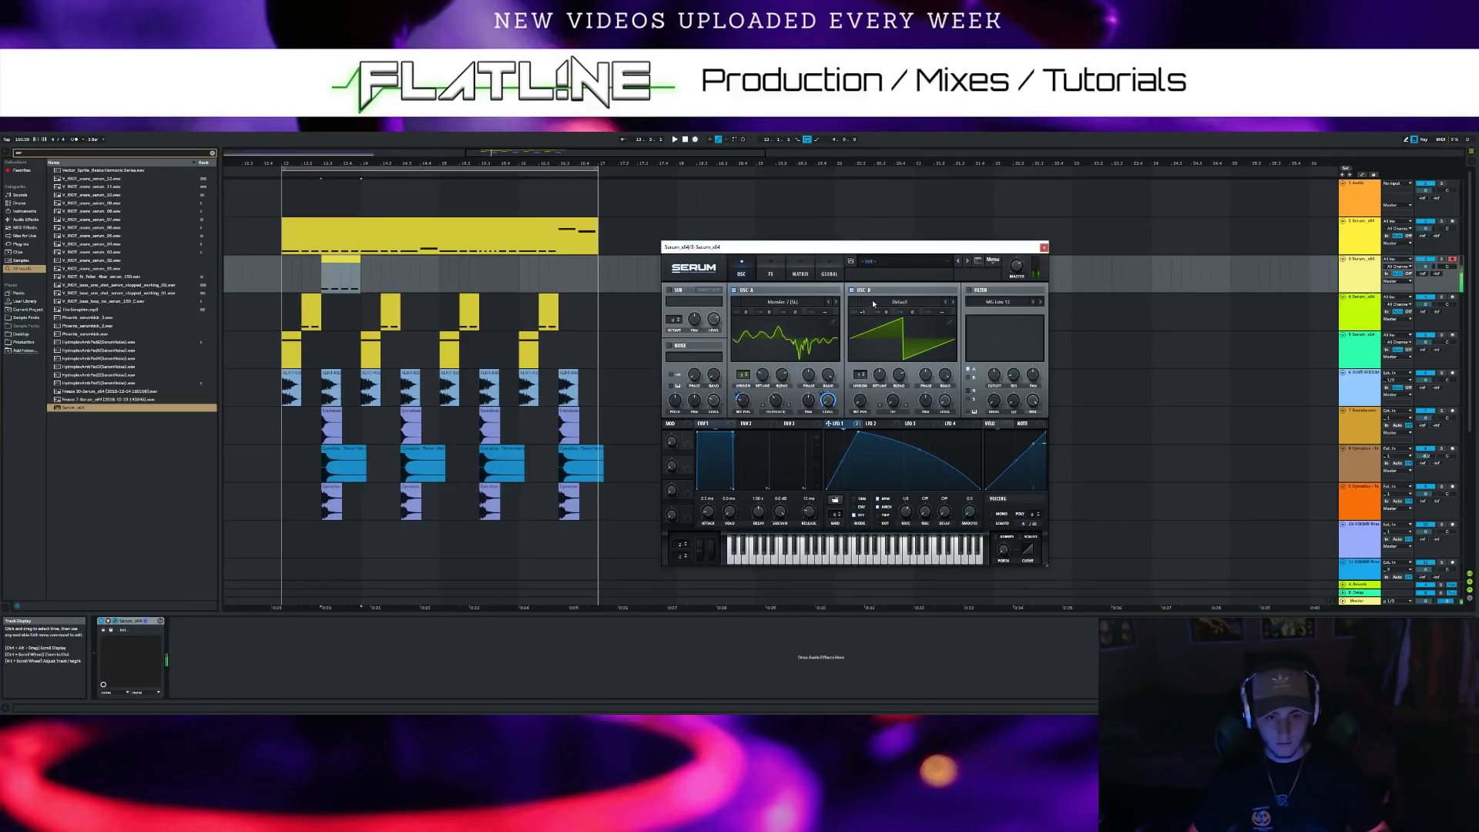
# Load a PWM wavetable from the Digital category into oscillator B and adjust its wavetable position
pyautogui.click(899, 302)
pyautogui.moveTo(898, 331)
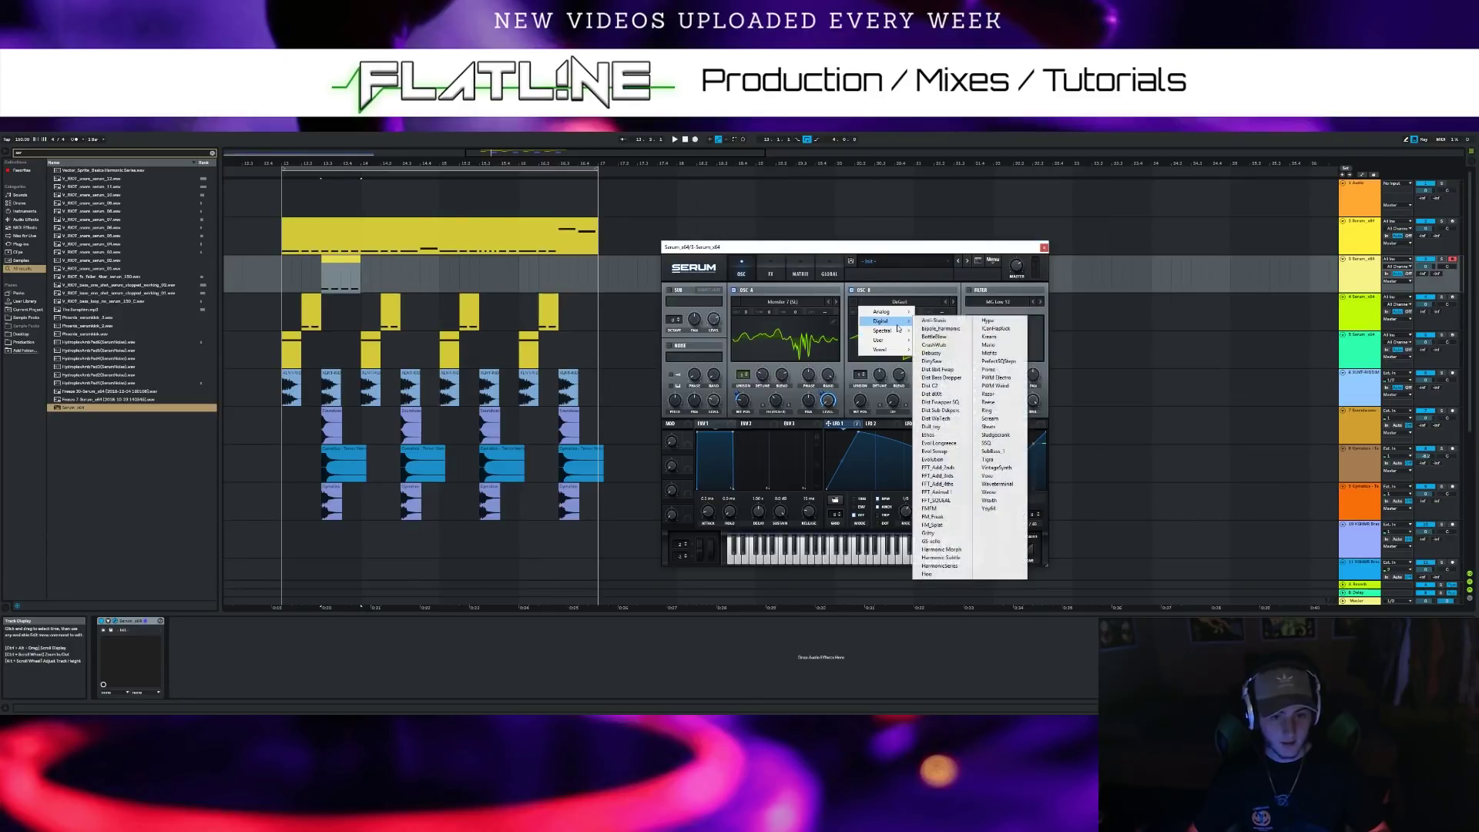
pyautogui.click(1001, 378)
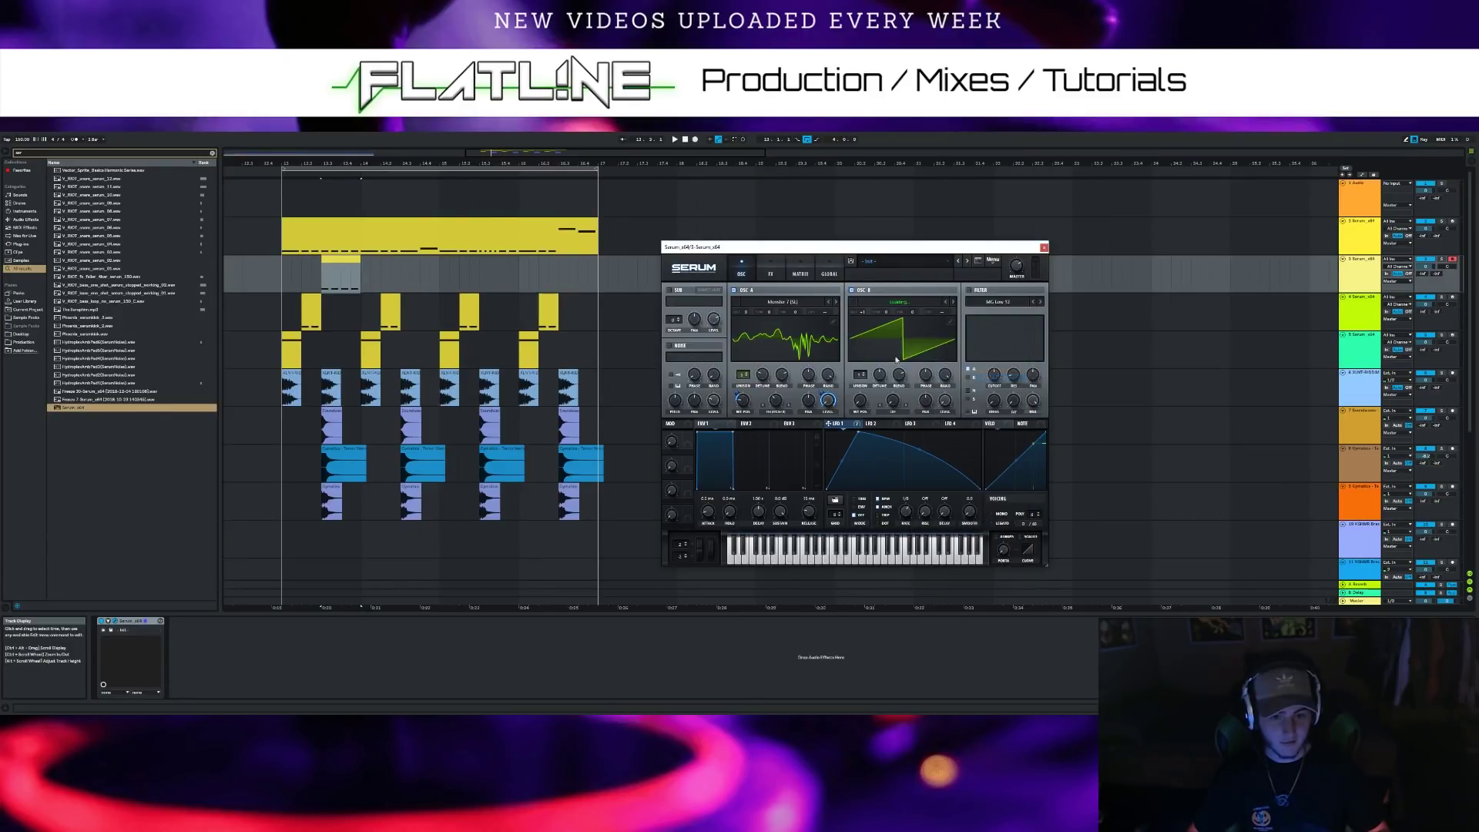
pyautogui.moveTo(861, 392)
pyautogui.mouseDown()
pyautogui.moveTo(883, 298)
pyautogui.moveTo(866, 417)
pyautogui.mouseUp()
# Set oscillator B's warp mode to Asym +/- and modulate the warp amount with LFO 1
pyautogui.click(887, 412)
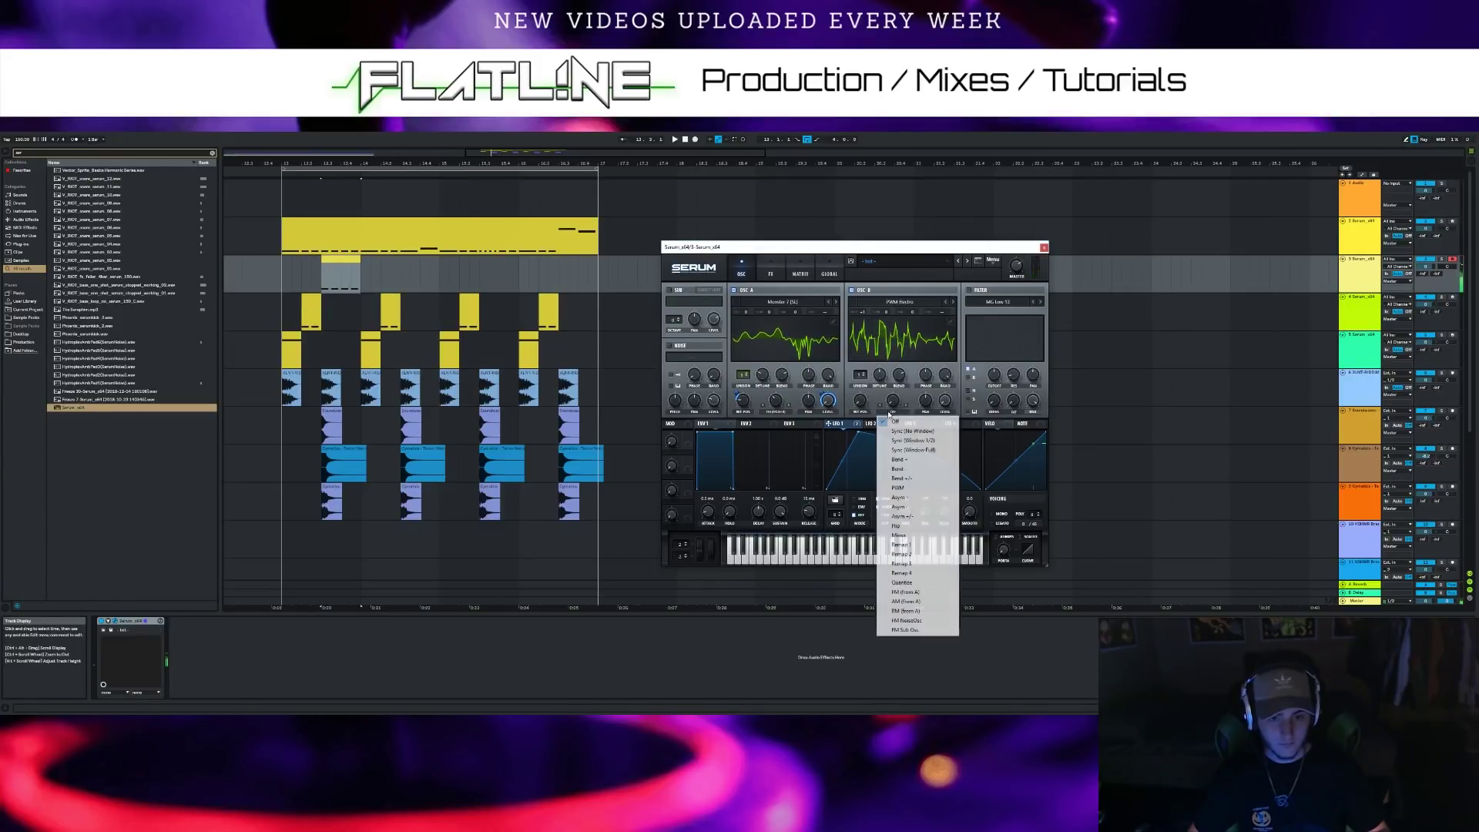
pyautogui.click(914, 506)
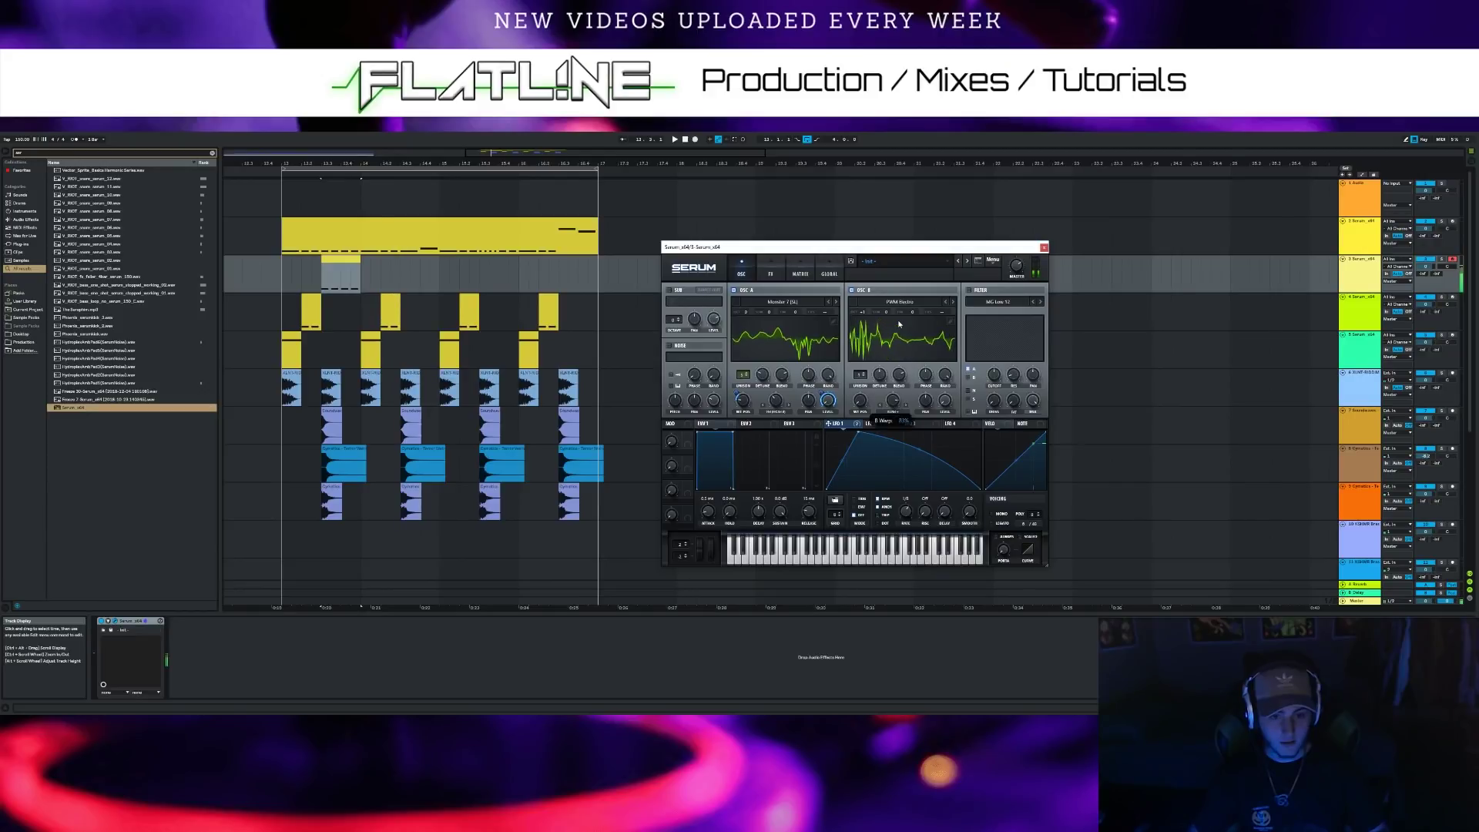
pyautogui.click(893, 410)
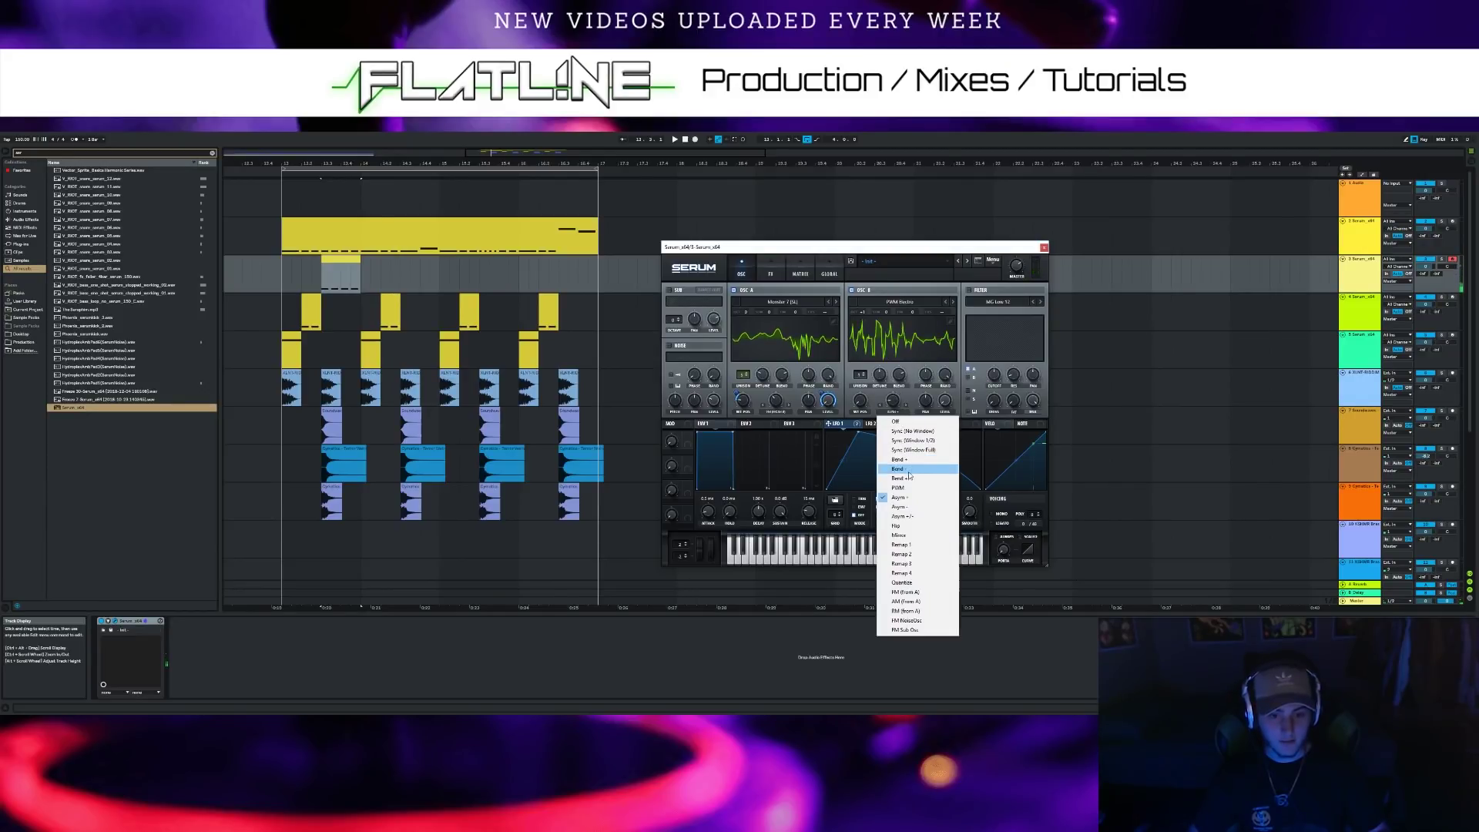
pyautogui.click(905, 516)
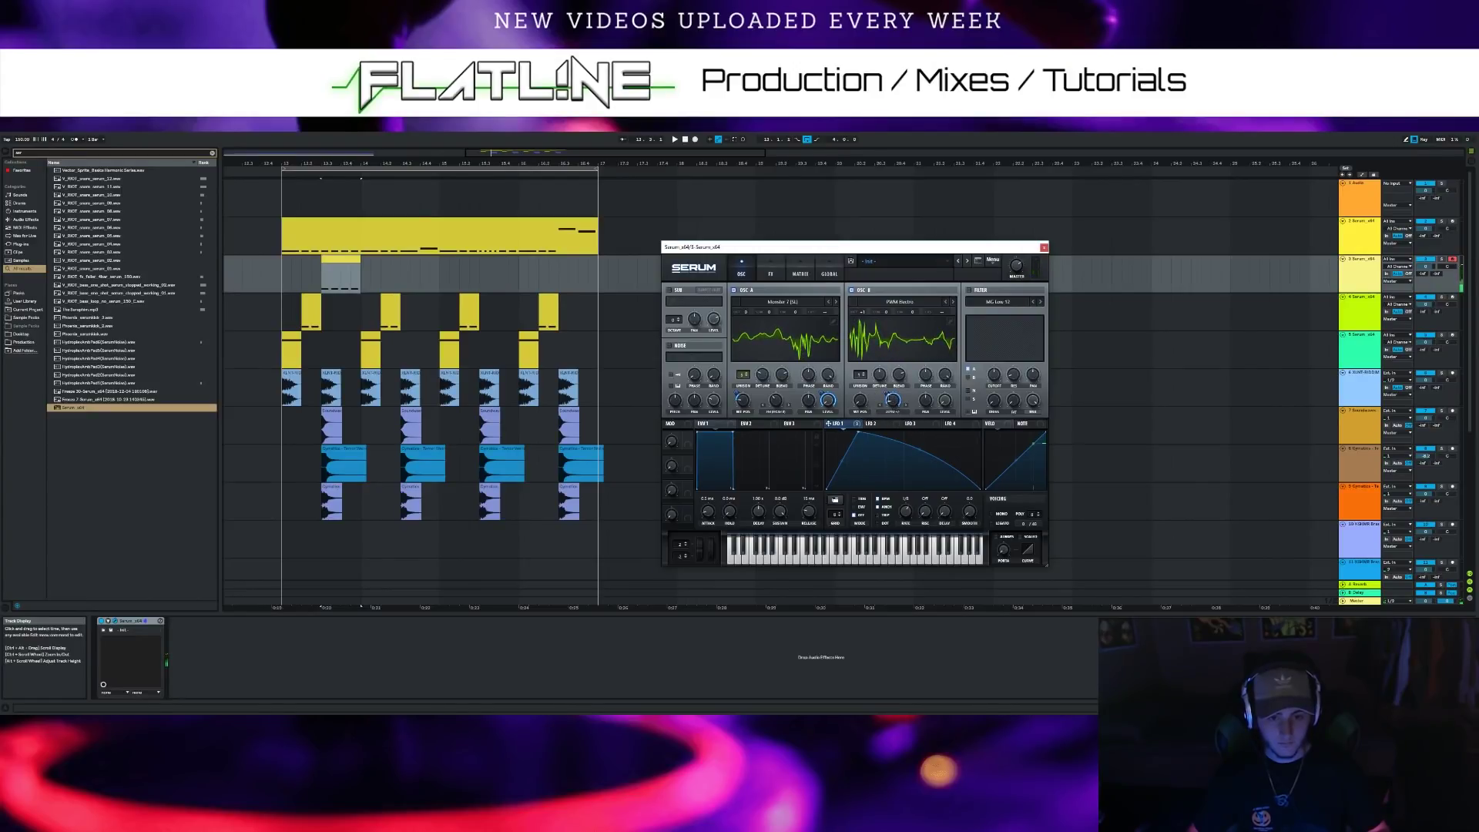
pyautogui.moveTo(829, 422); pyautogui.dragTo(884, 406)
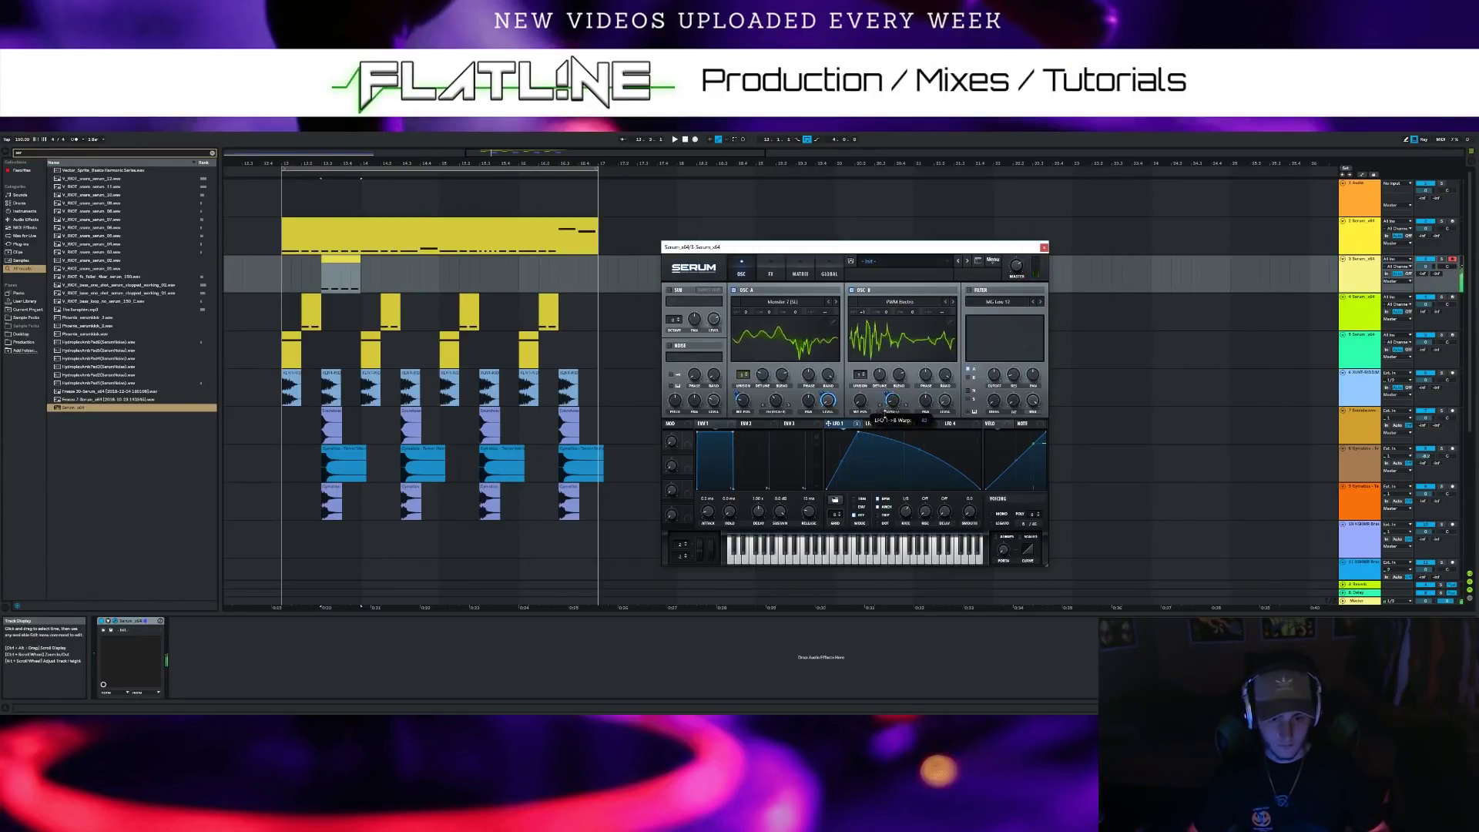
# Try the Asym + warp mode on oscillator B, then switch it to Asym -
pyautogui.click(890, 412)
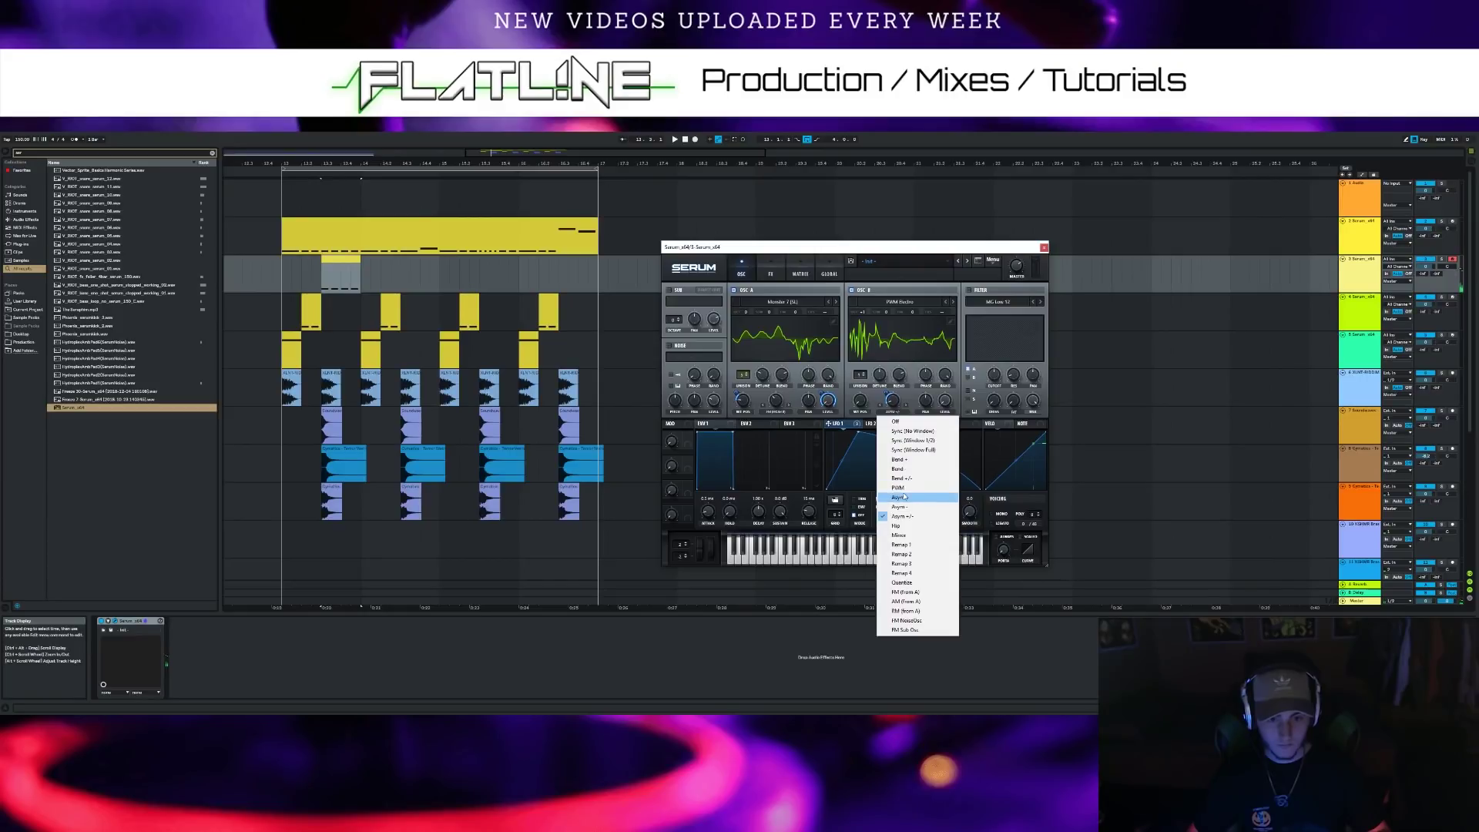
pyautogui.click(903, 497)
pyautogui.click(891, 411)
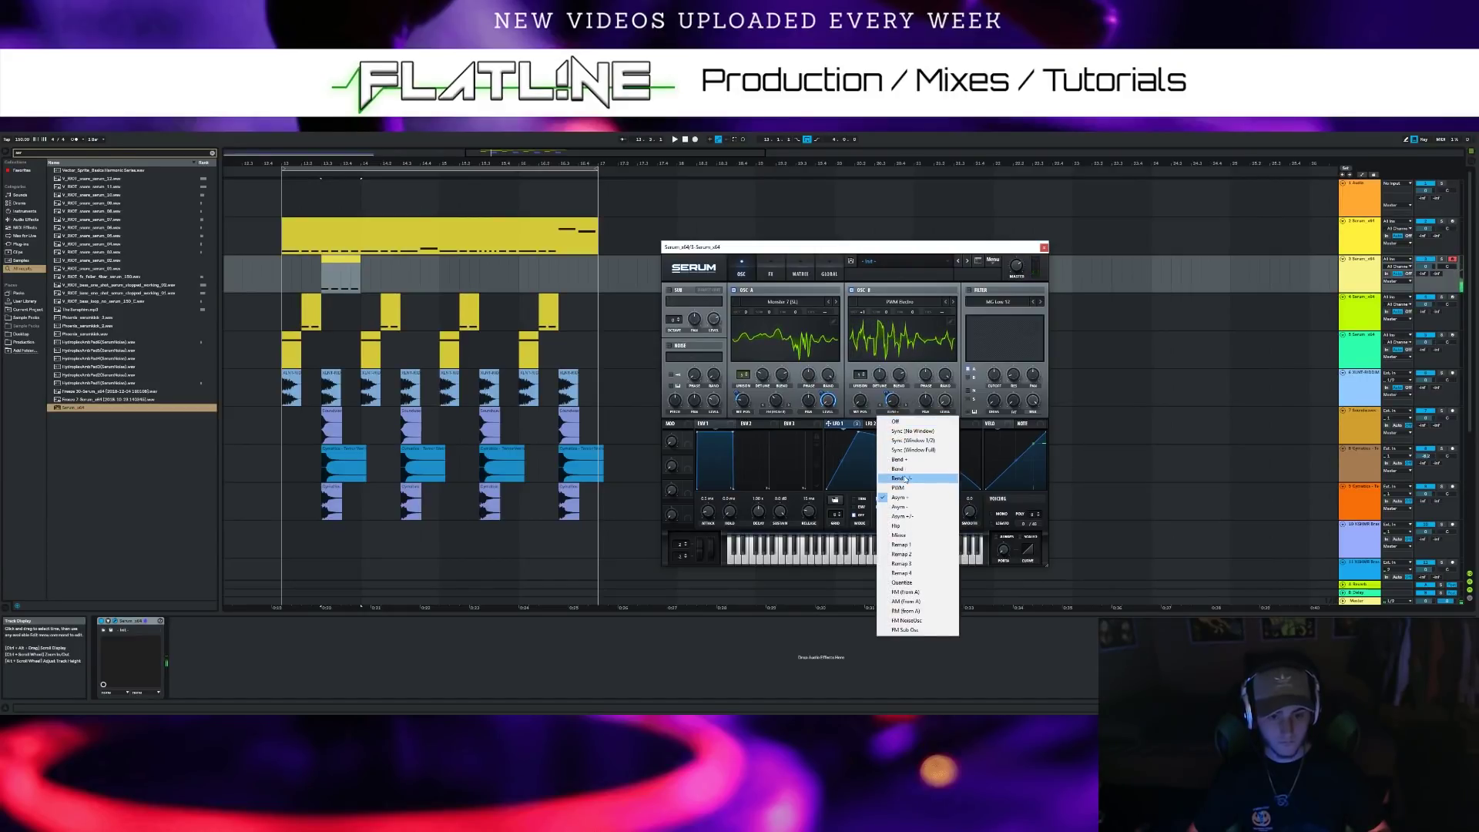
pyautogui.click(899, 506)
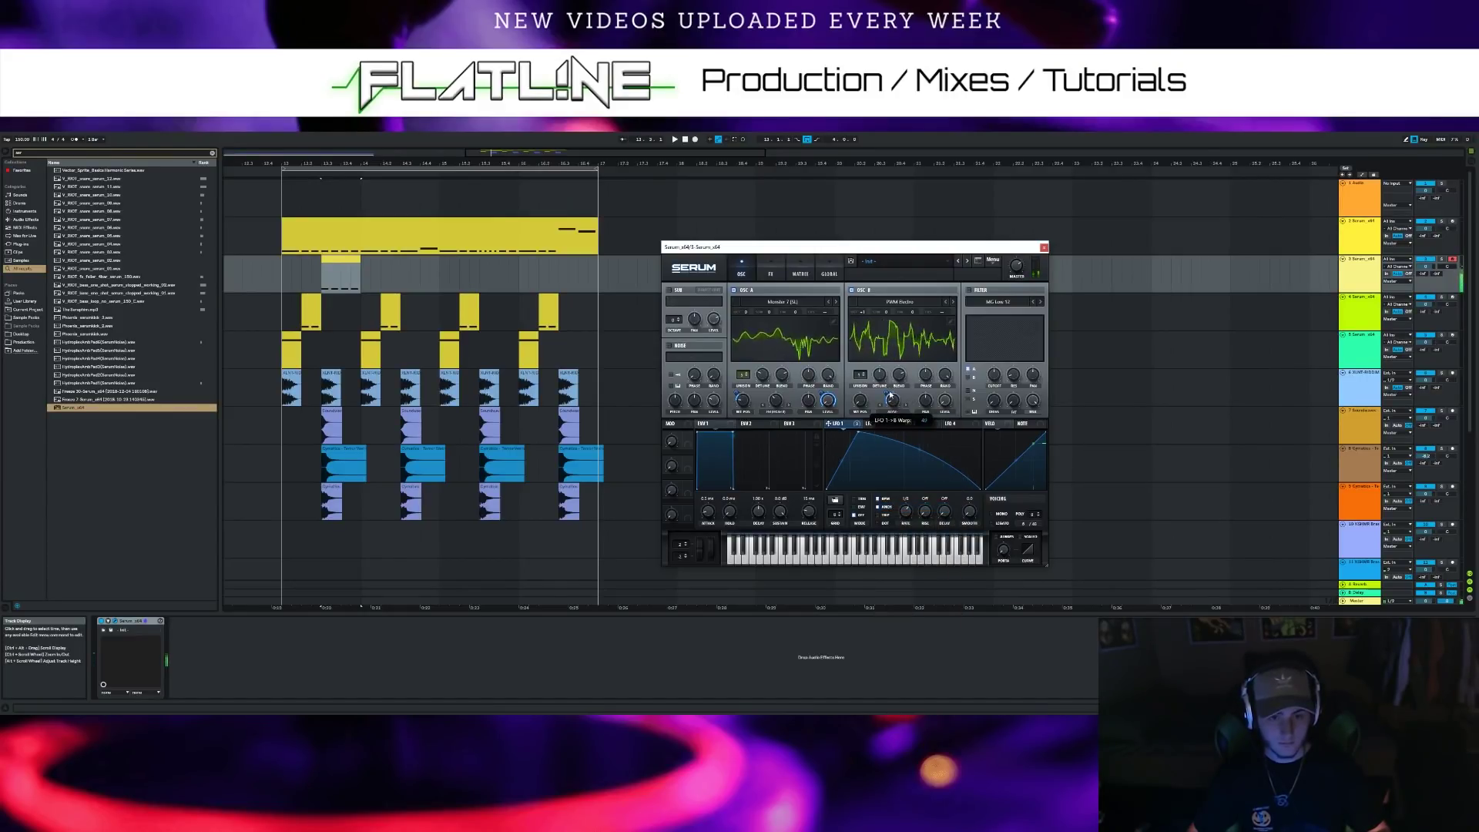
# Add a multiband compressor effect with raised gain and bow LFO 1's decay curve further outward
pyautogui.click(771, 274)
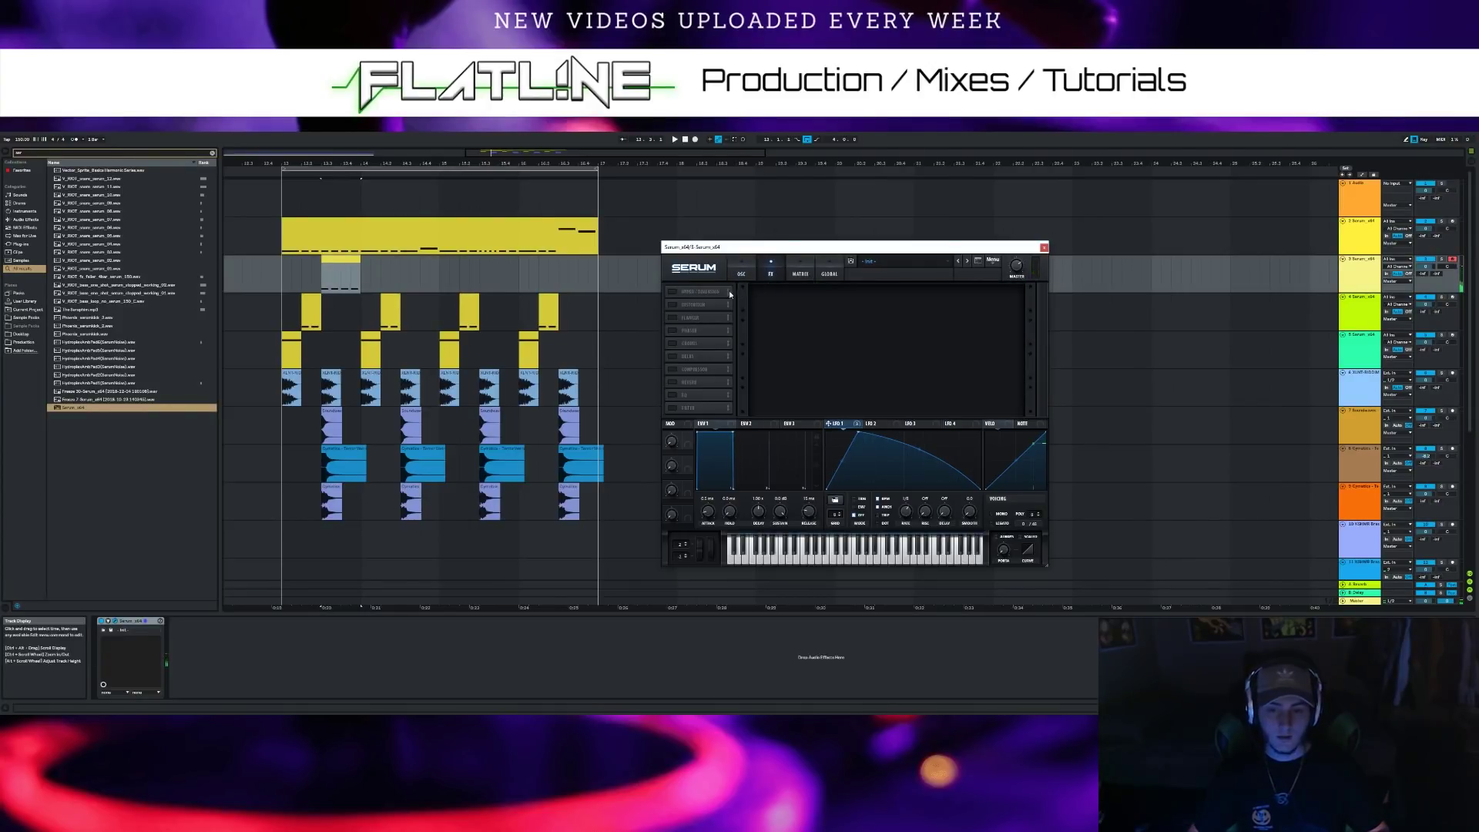
pyautogui.click(671, 371)
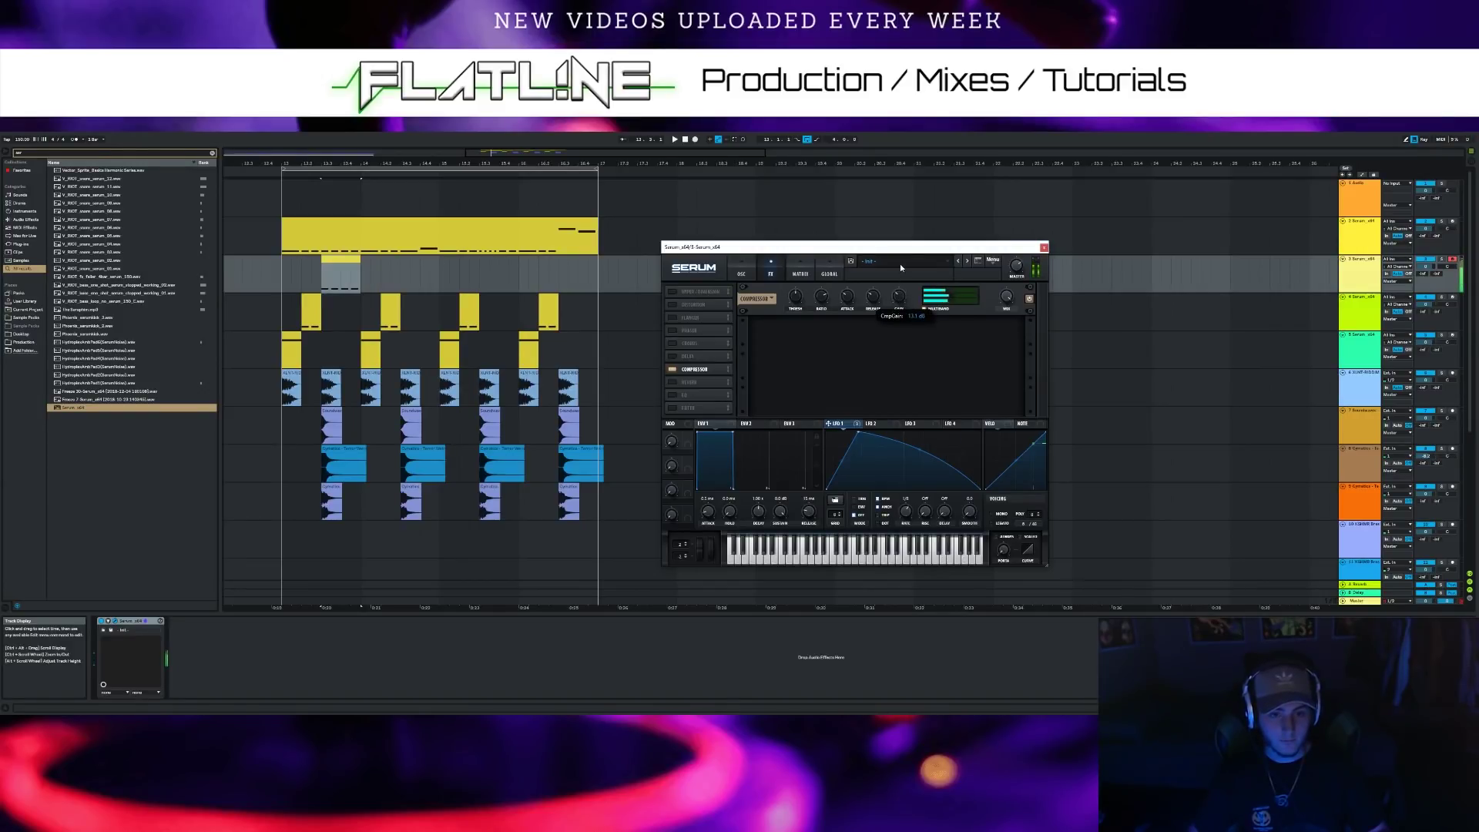
pyautogui.moveTo(924, 451); pyautogui.dragTo(956, 500)
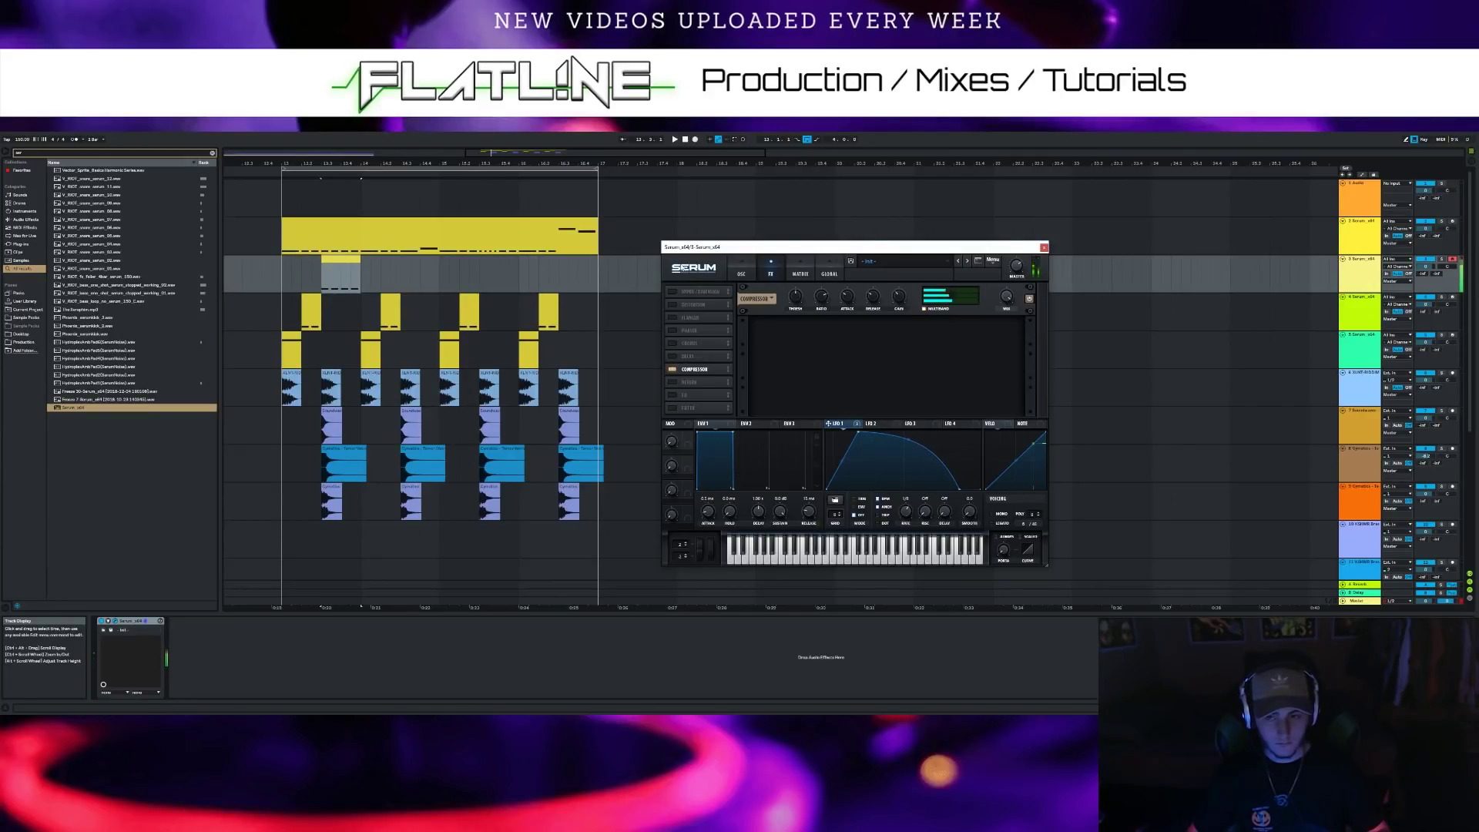
# Enable the noise oscillator, load the BrightWhite noise from the Analog category and adjust its level
pyautogui.click(745, 271)
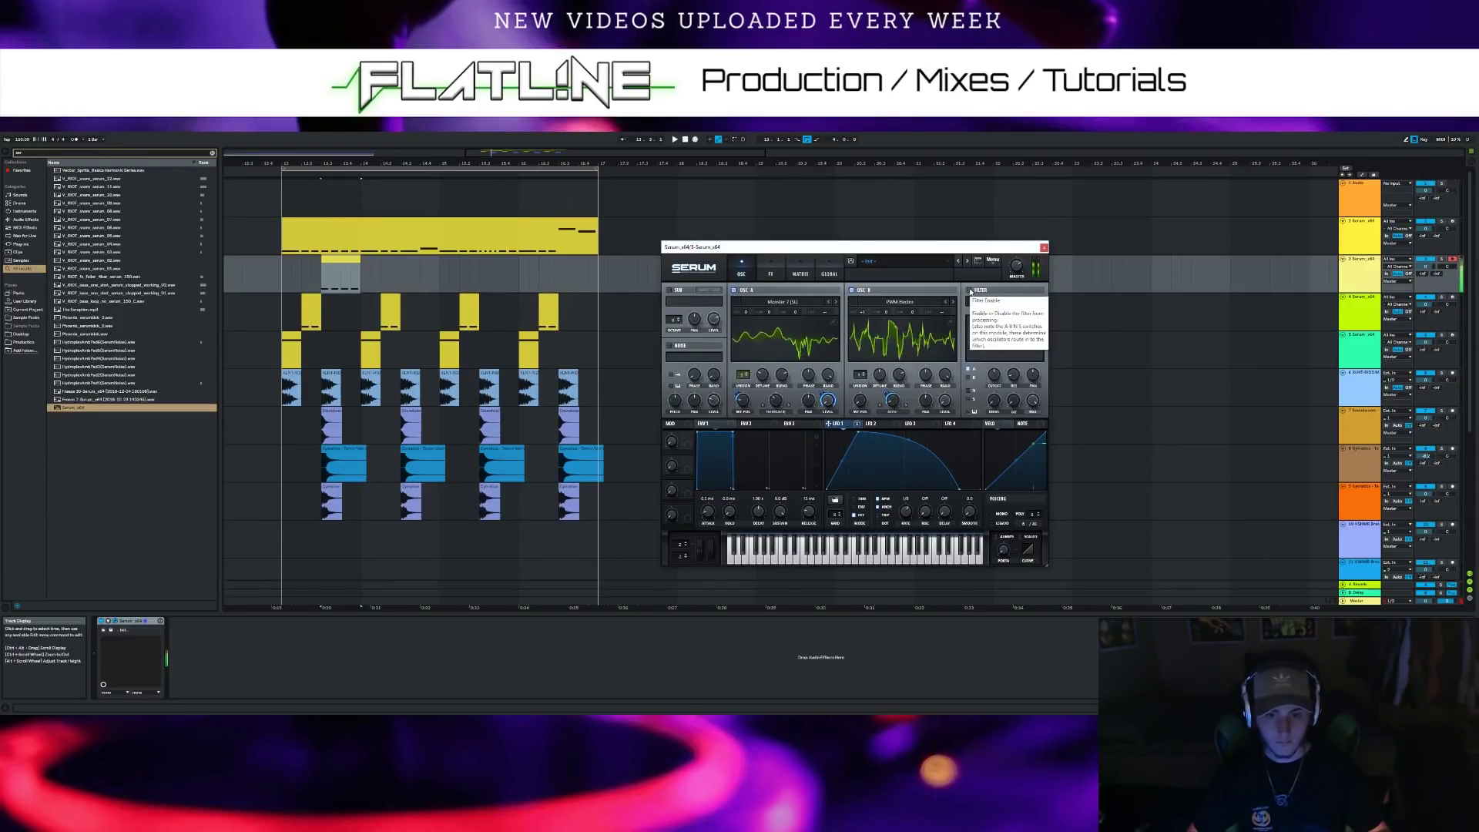
pyautogui.click(668, 346)
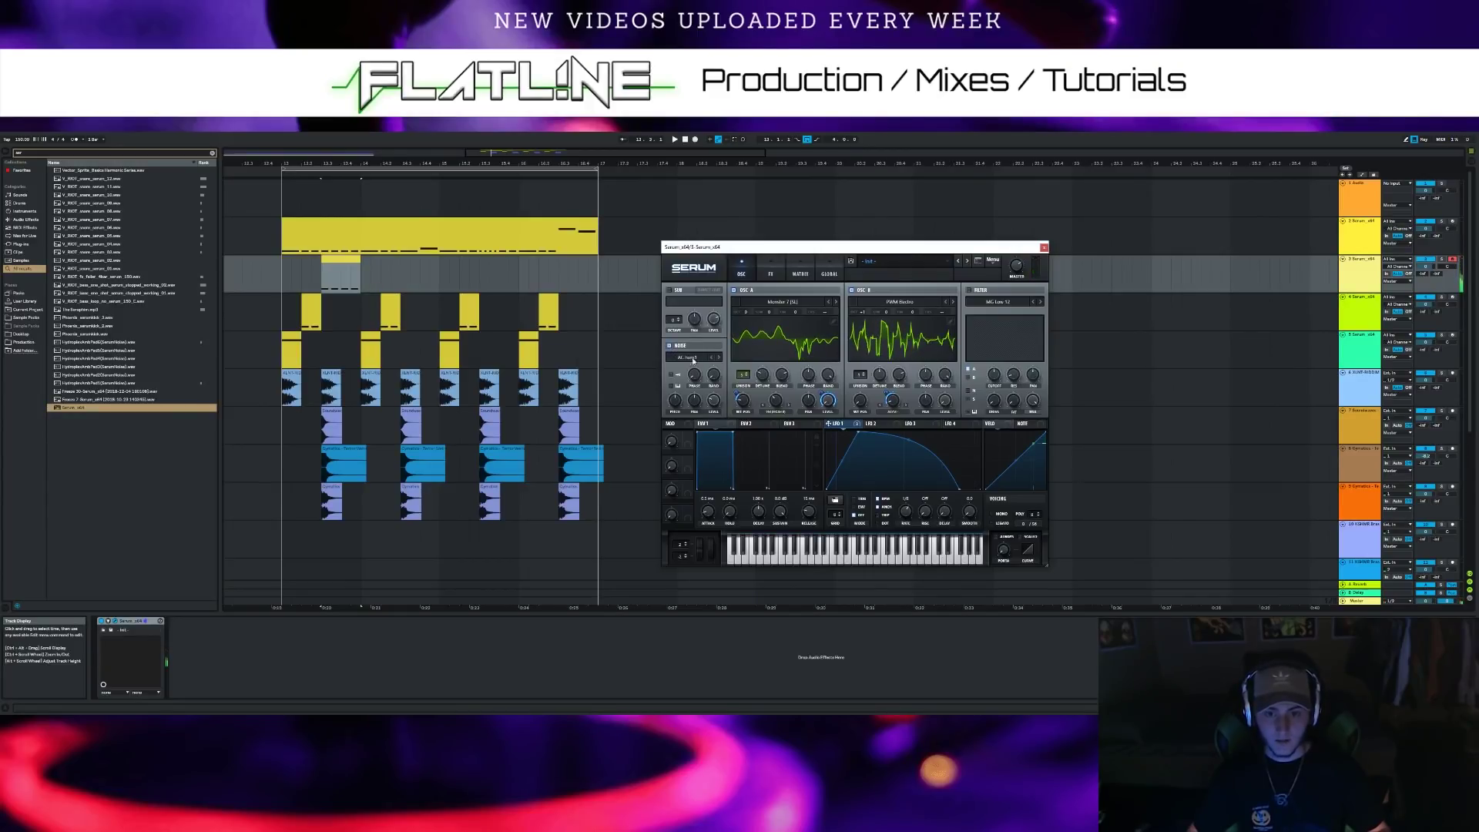
pyautogui.click(690, 358)
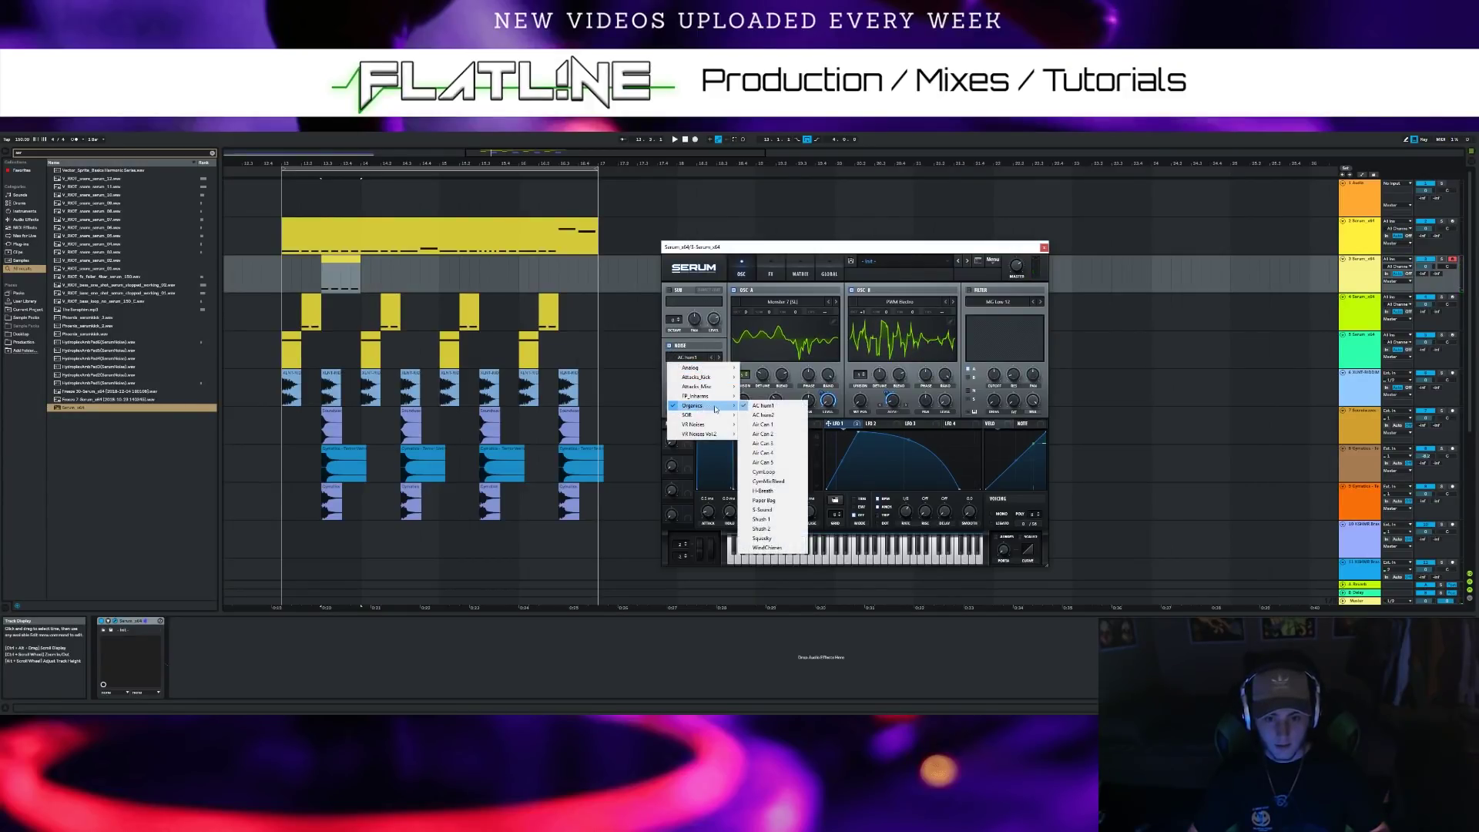
pyautogui.moveTo(704, 370)
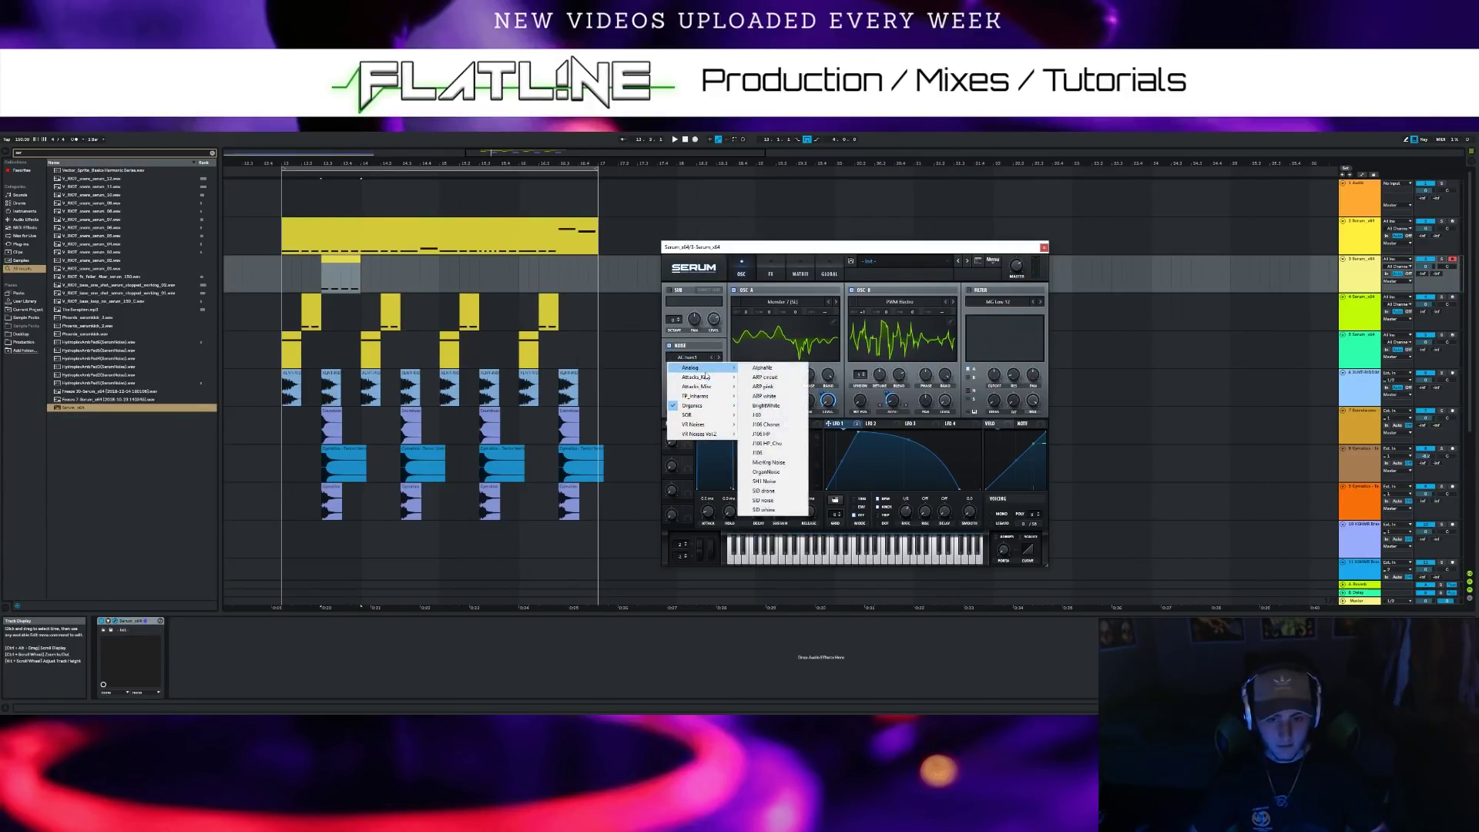
pyautogui.click(767, 405)
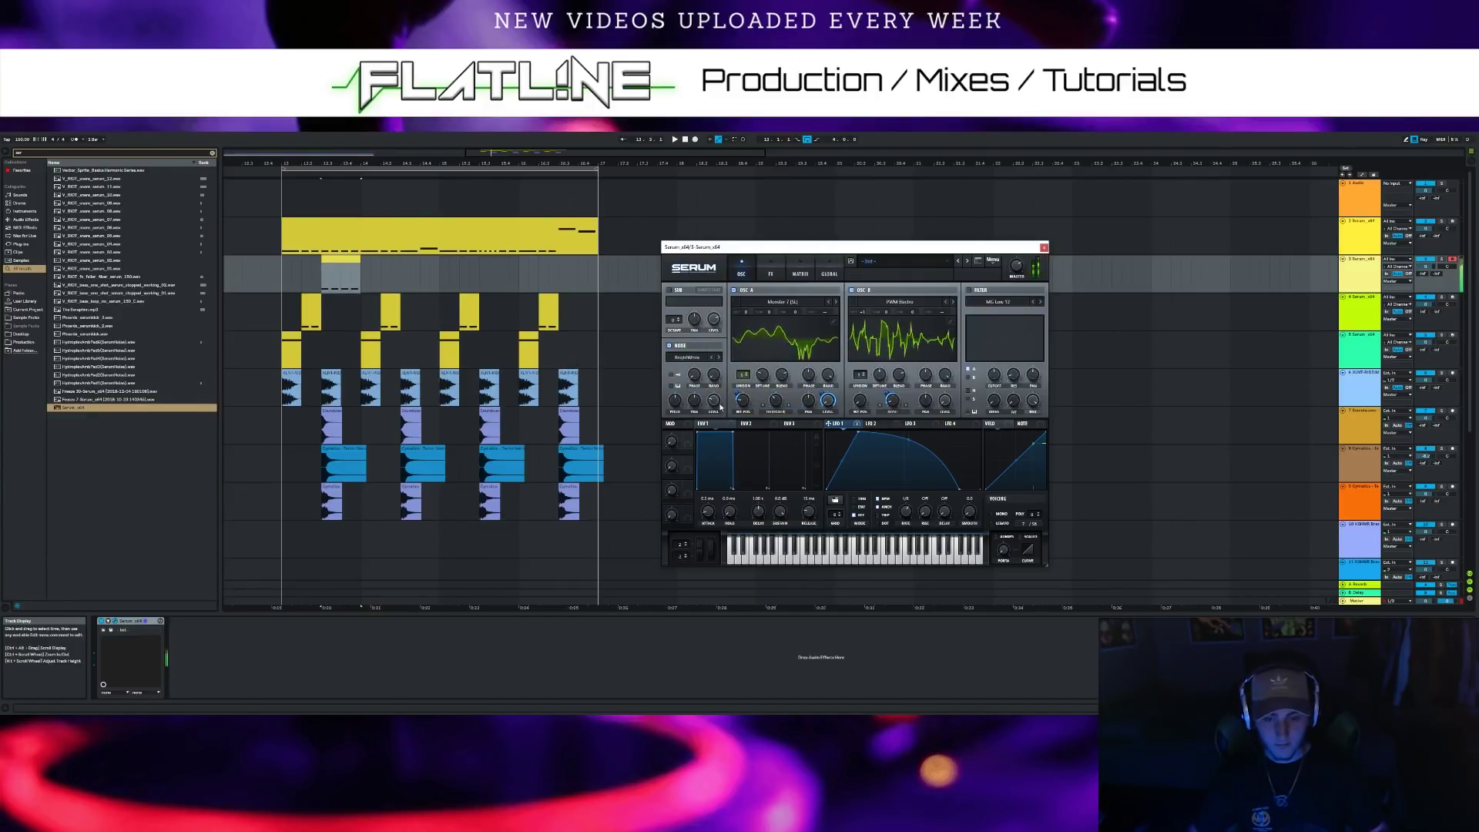
pyautogui.moveTo(727, 408); pyautogui.dragTo(714, 400)
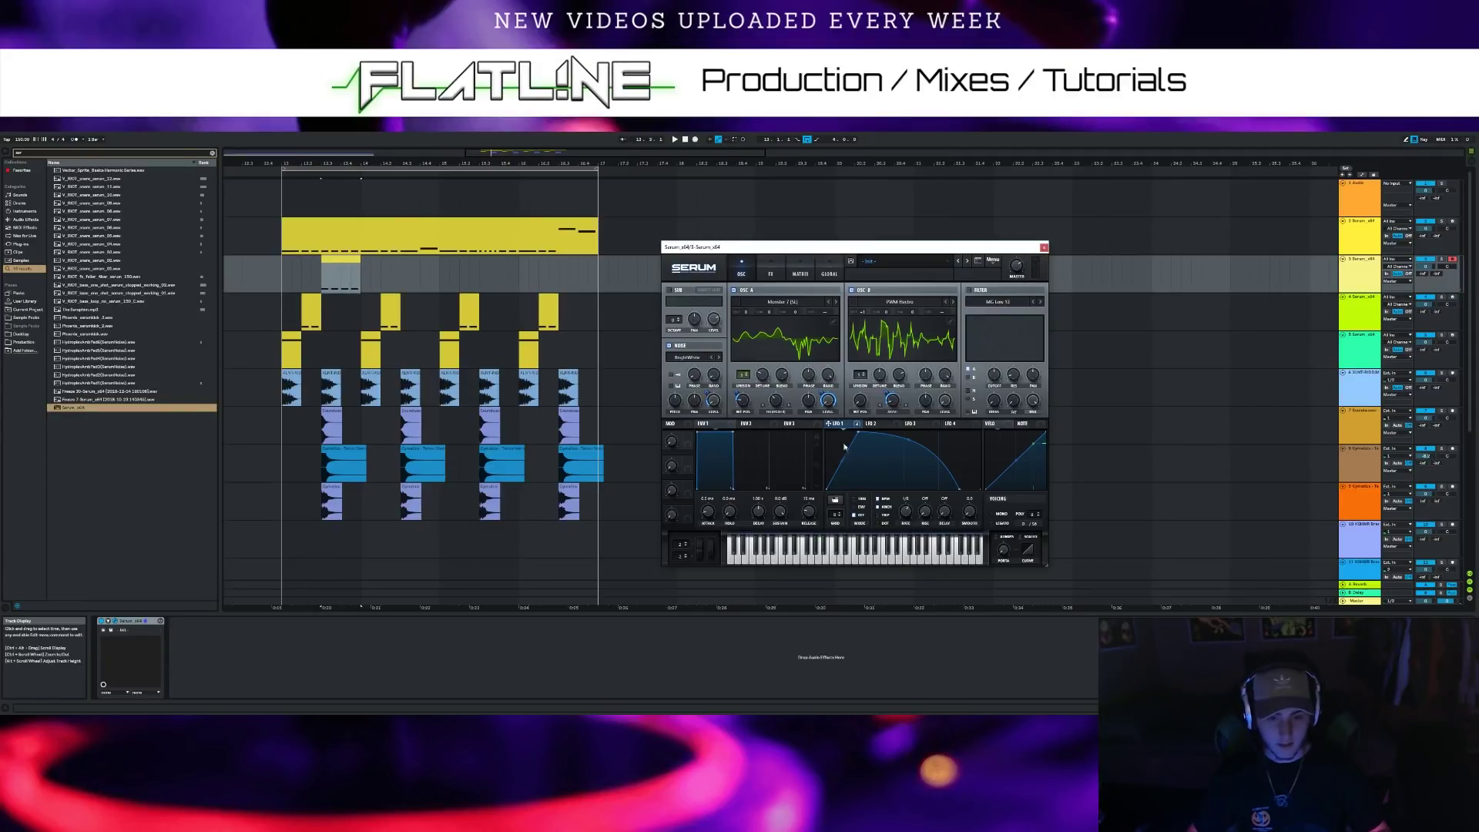
pyautogui.moveTo(710, 400); pyautogui.dragTo(712, 396)
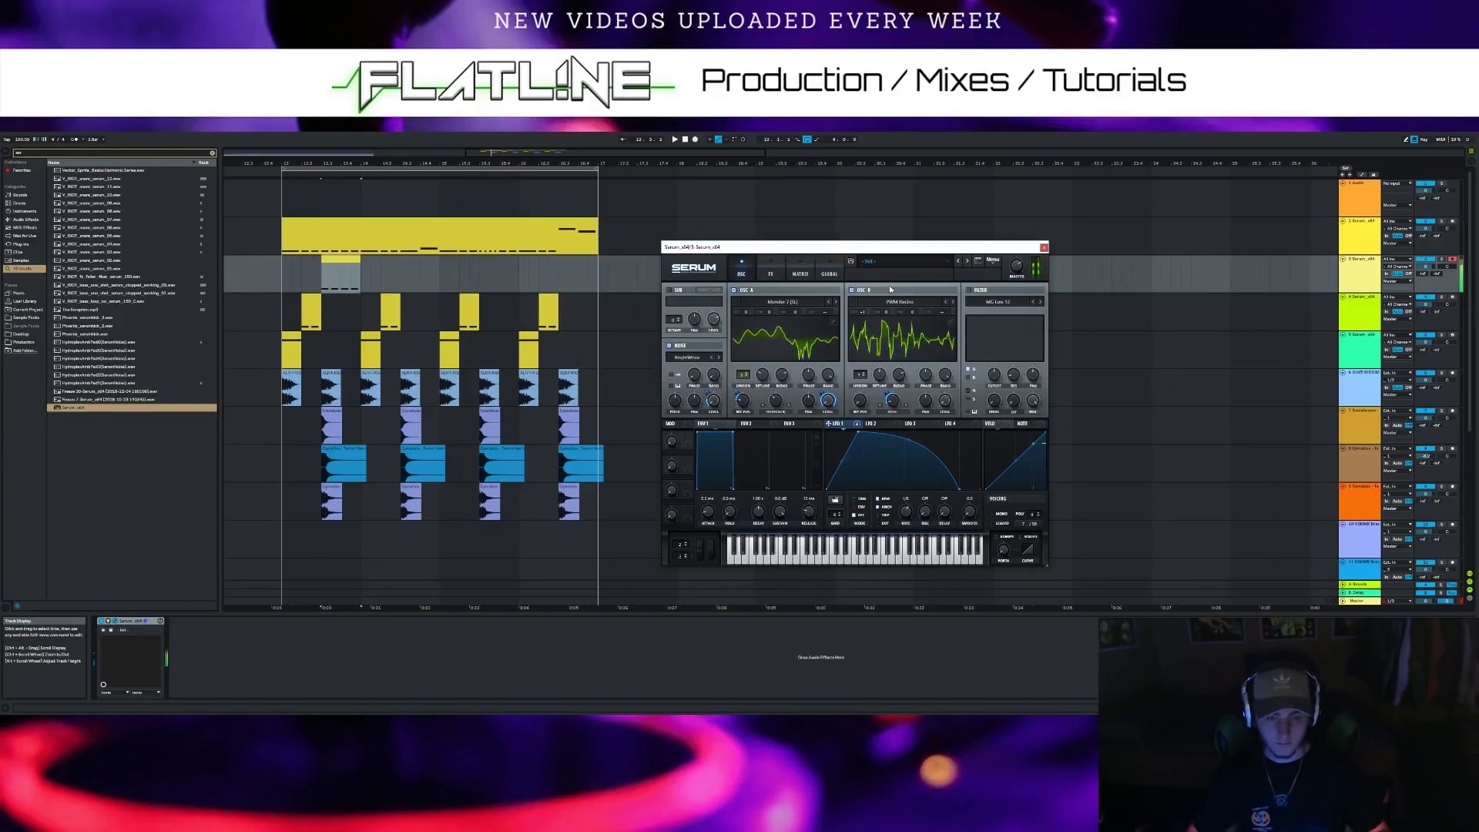
# Turn on the filter, choose BP 12 from the Multi category, adjust its cutoff and advance to BN 12
pyautogui.click(994, 301)
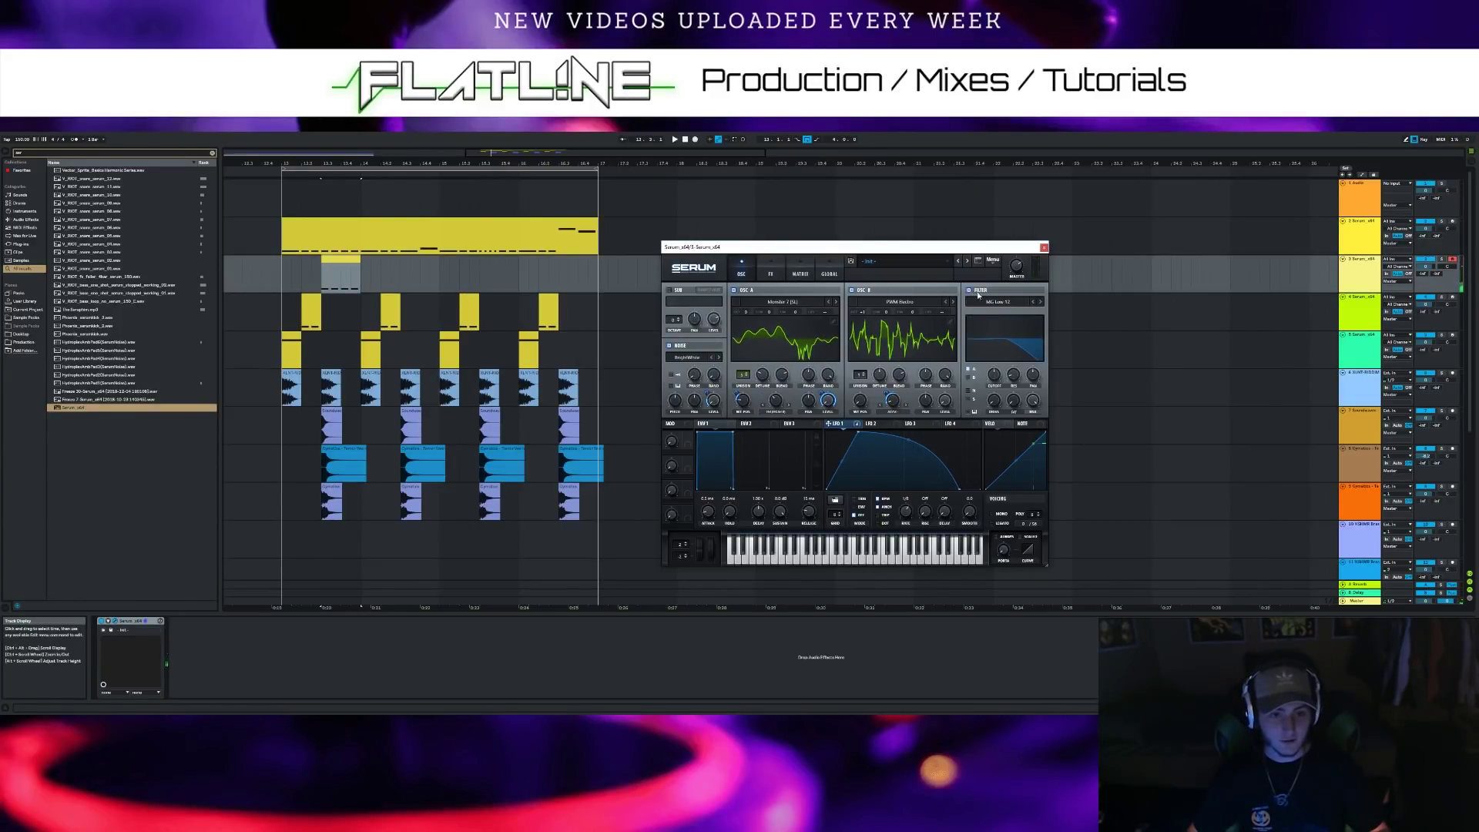
pyautogui.moveTo(992, 322)
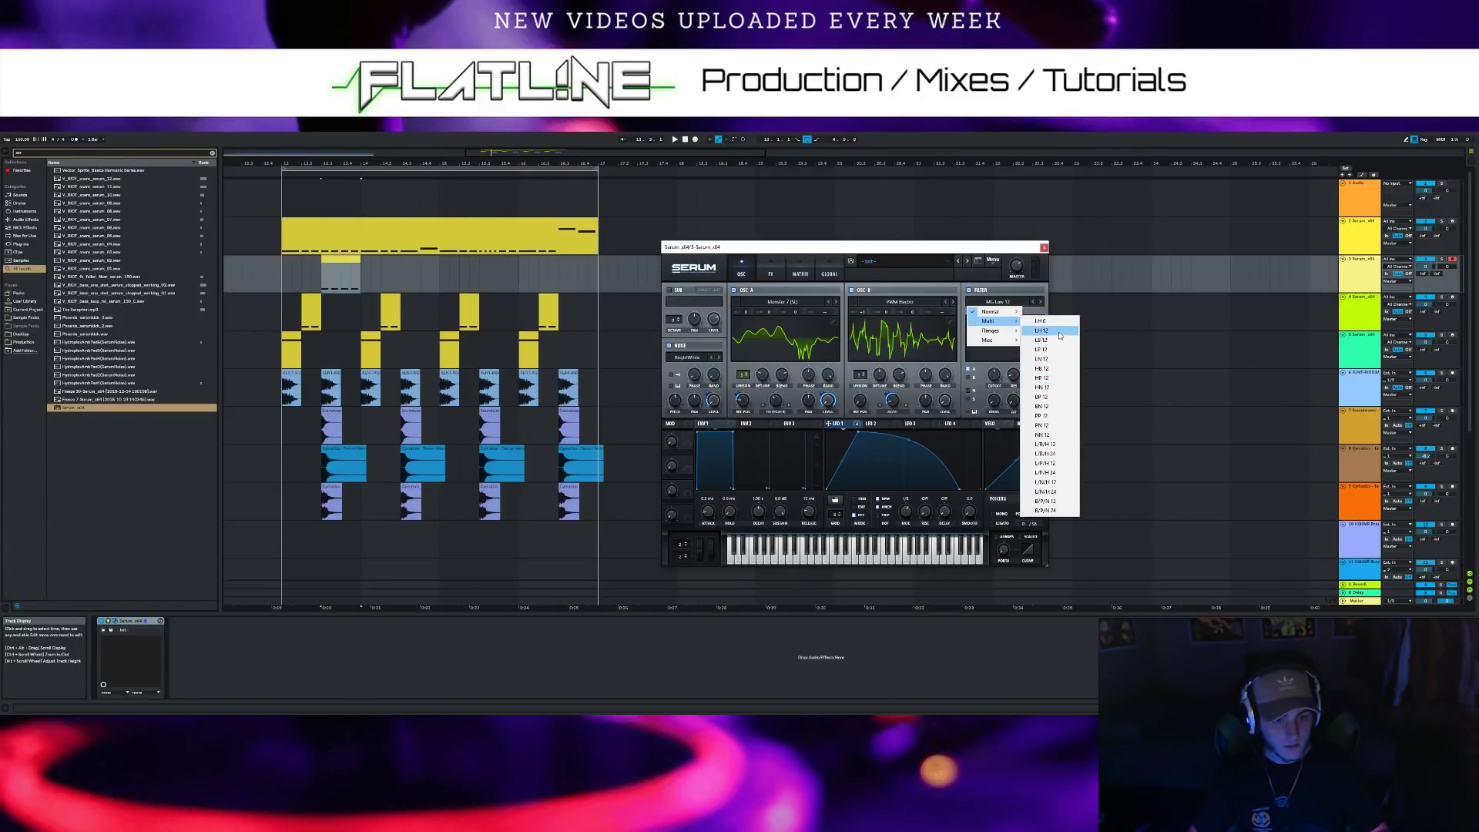
pyautogui.click(1057, 402)
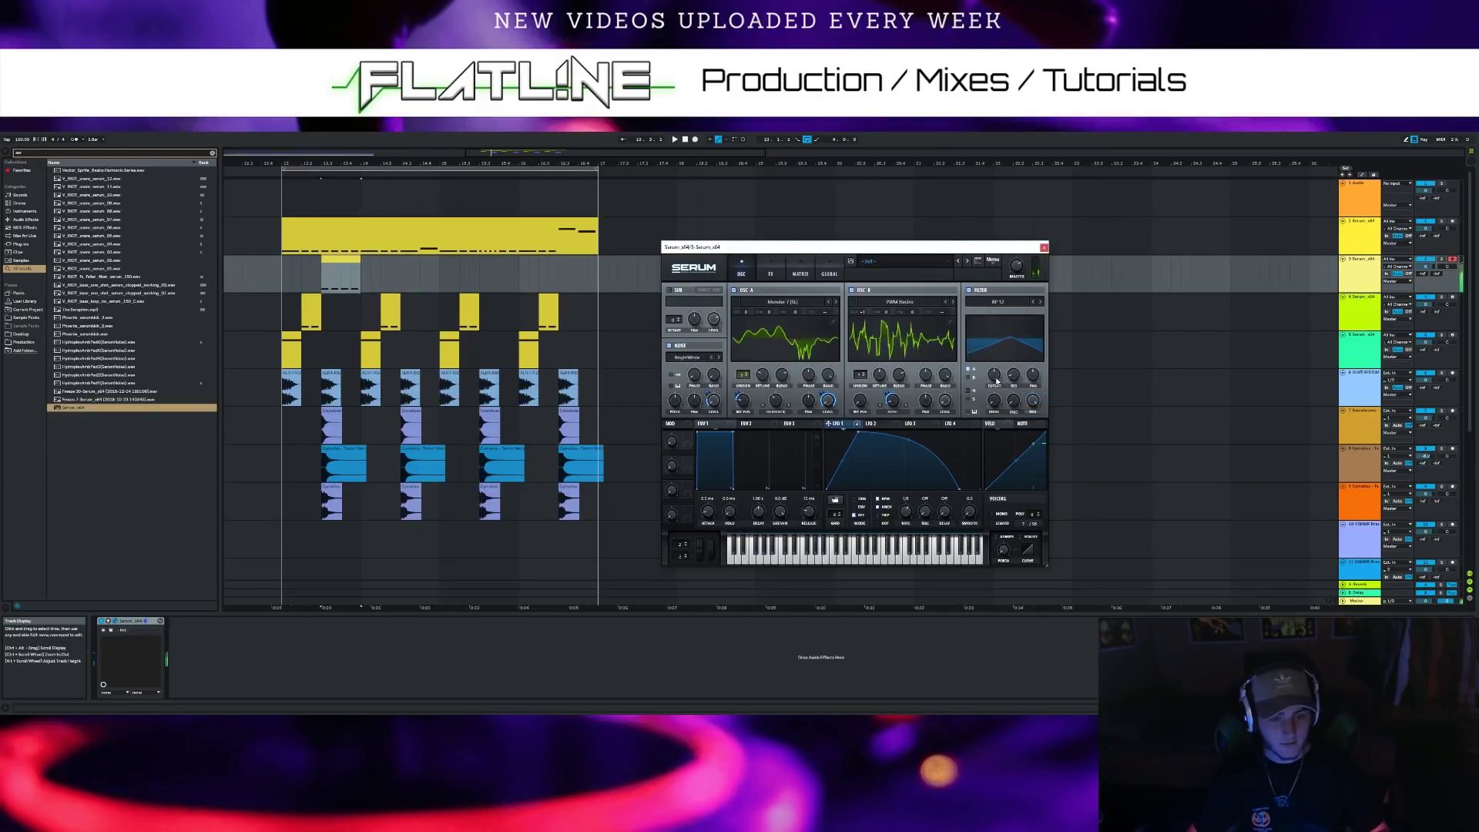
pyautogui.moveTo(996, 379)
pyautogui.mouseDown()
pyautogui.moveTo(1002, 365)
pyautogui.moveTo(1006, 387)
pyautogui.mouseUp()
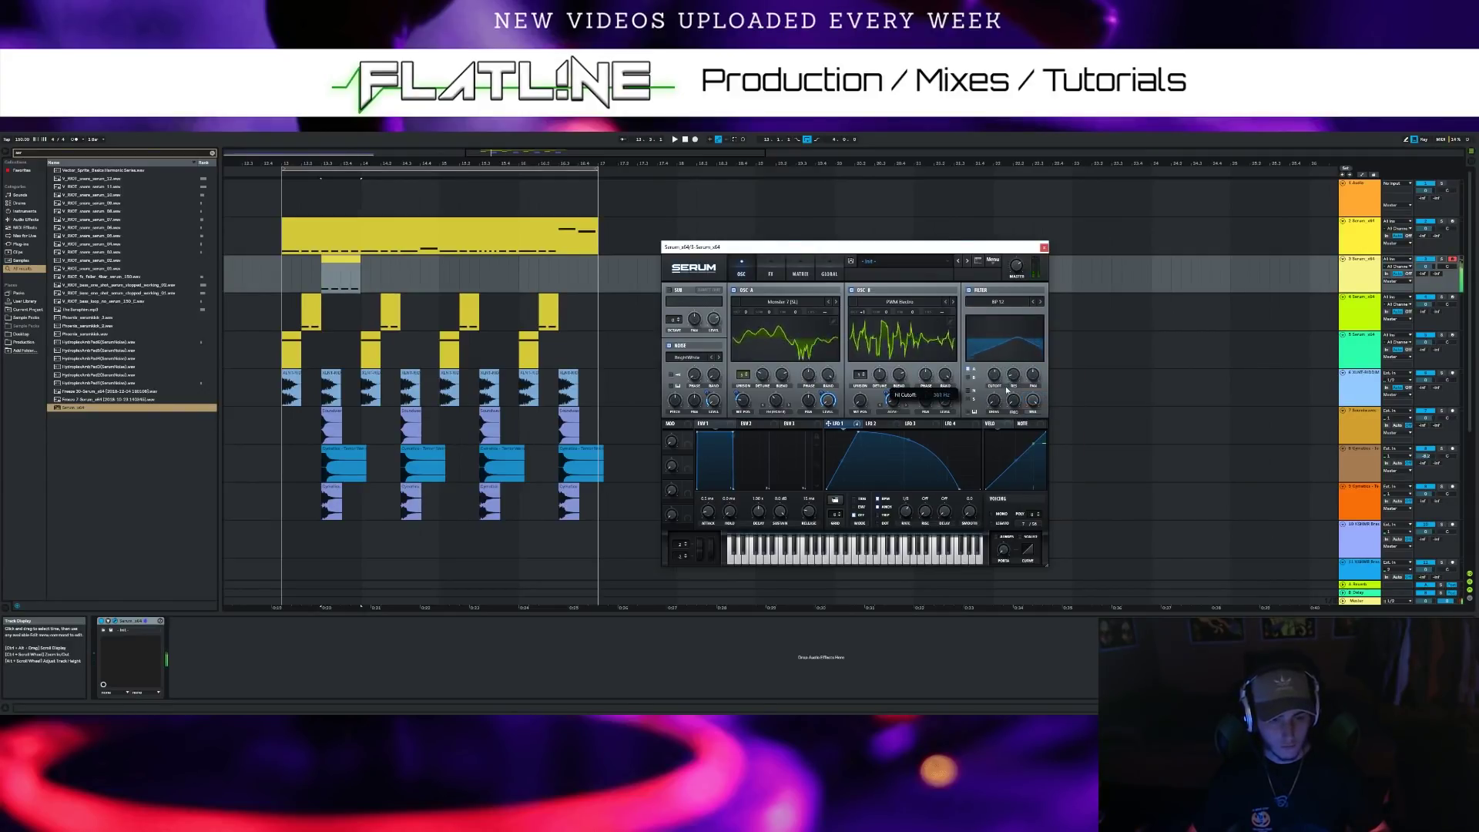
pyautogui.click(1040, 302)
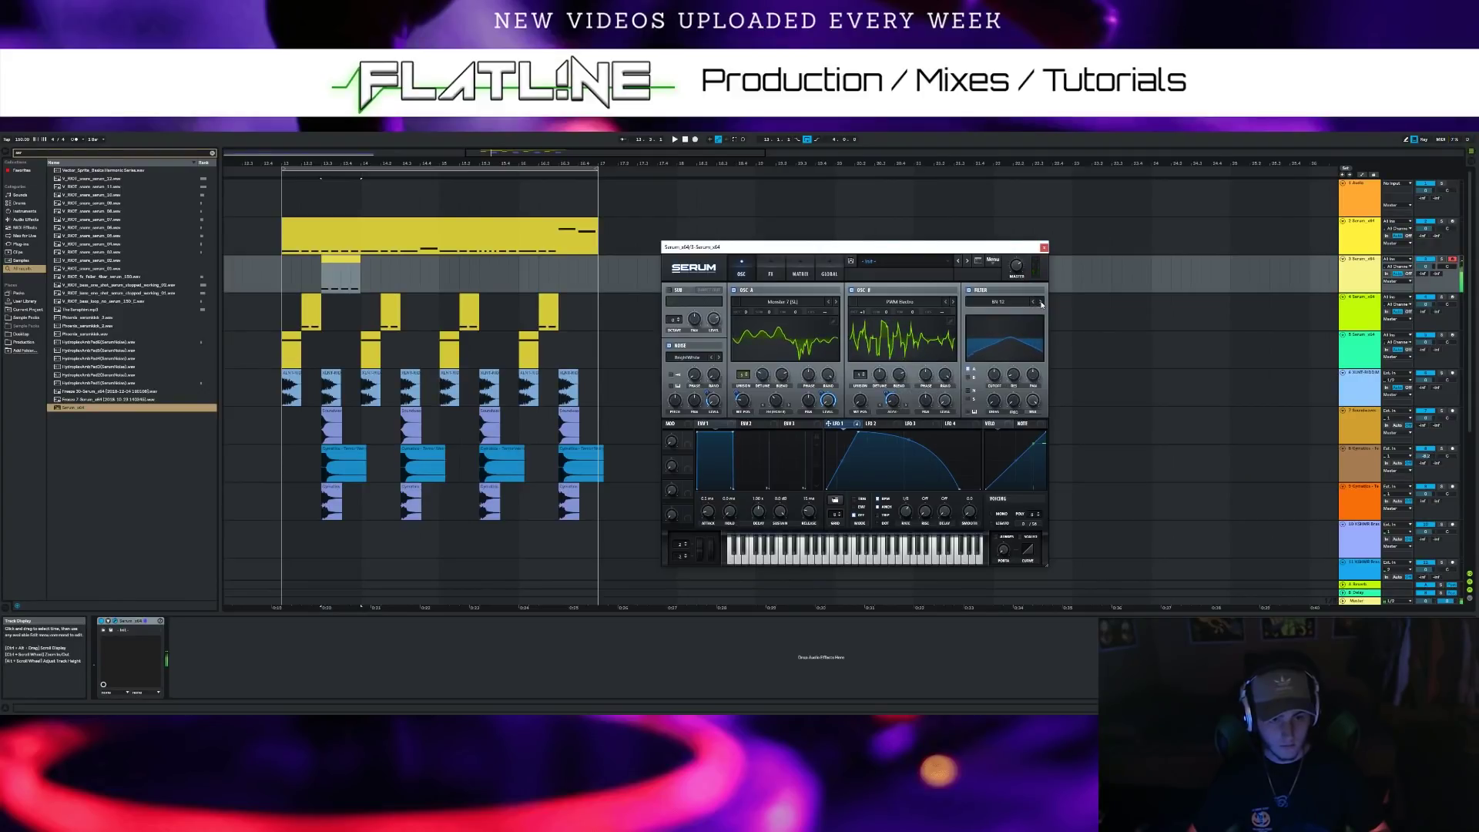
# Try the Multi LH 6 and Normal High 24 filter types
pyautogui.click(998, 302)
pyautogui.moveTo(1005, 331)
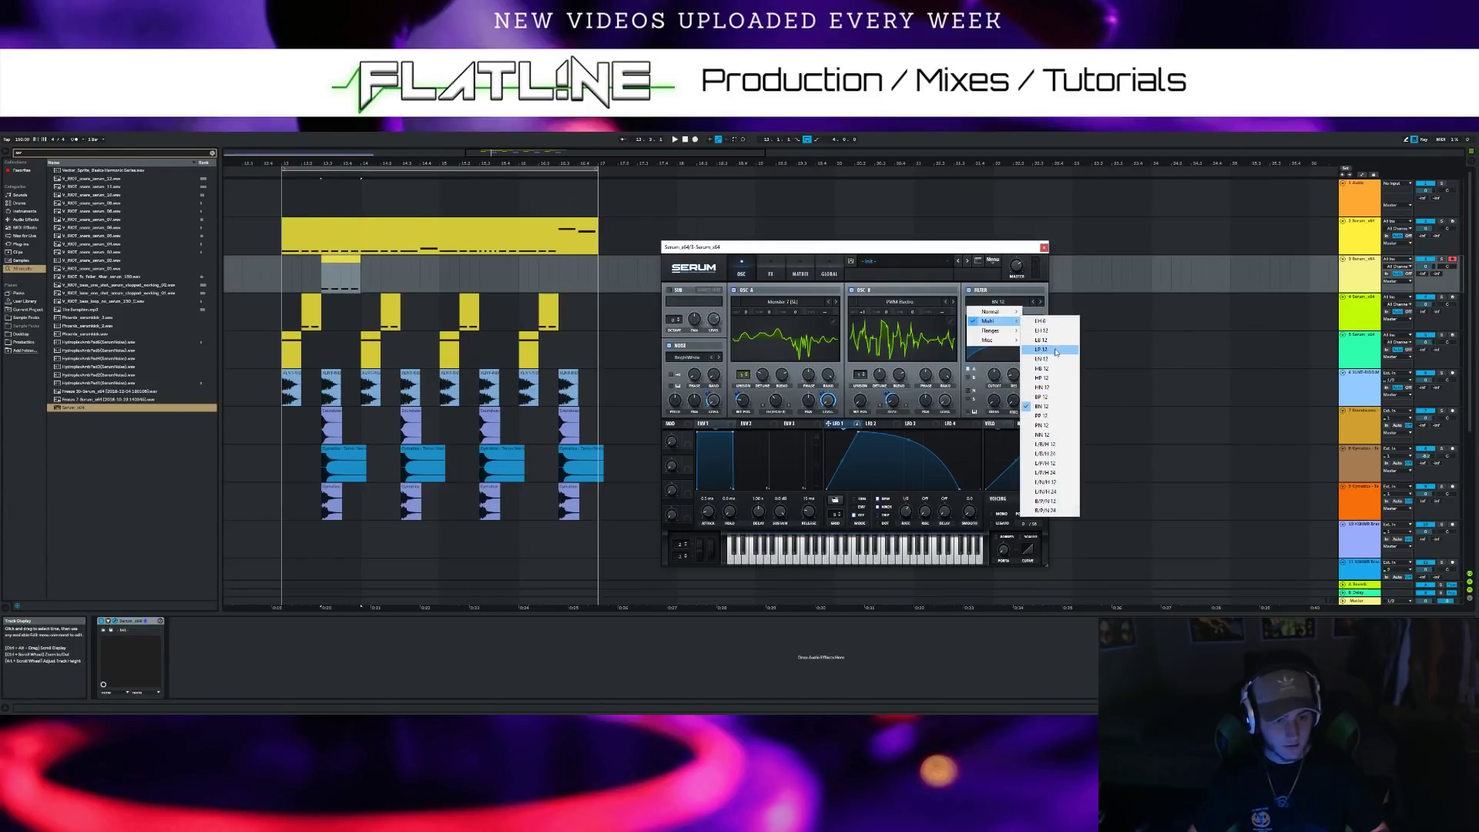
pyautogui.click(1043, 321)
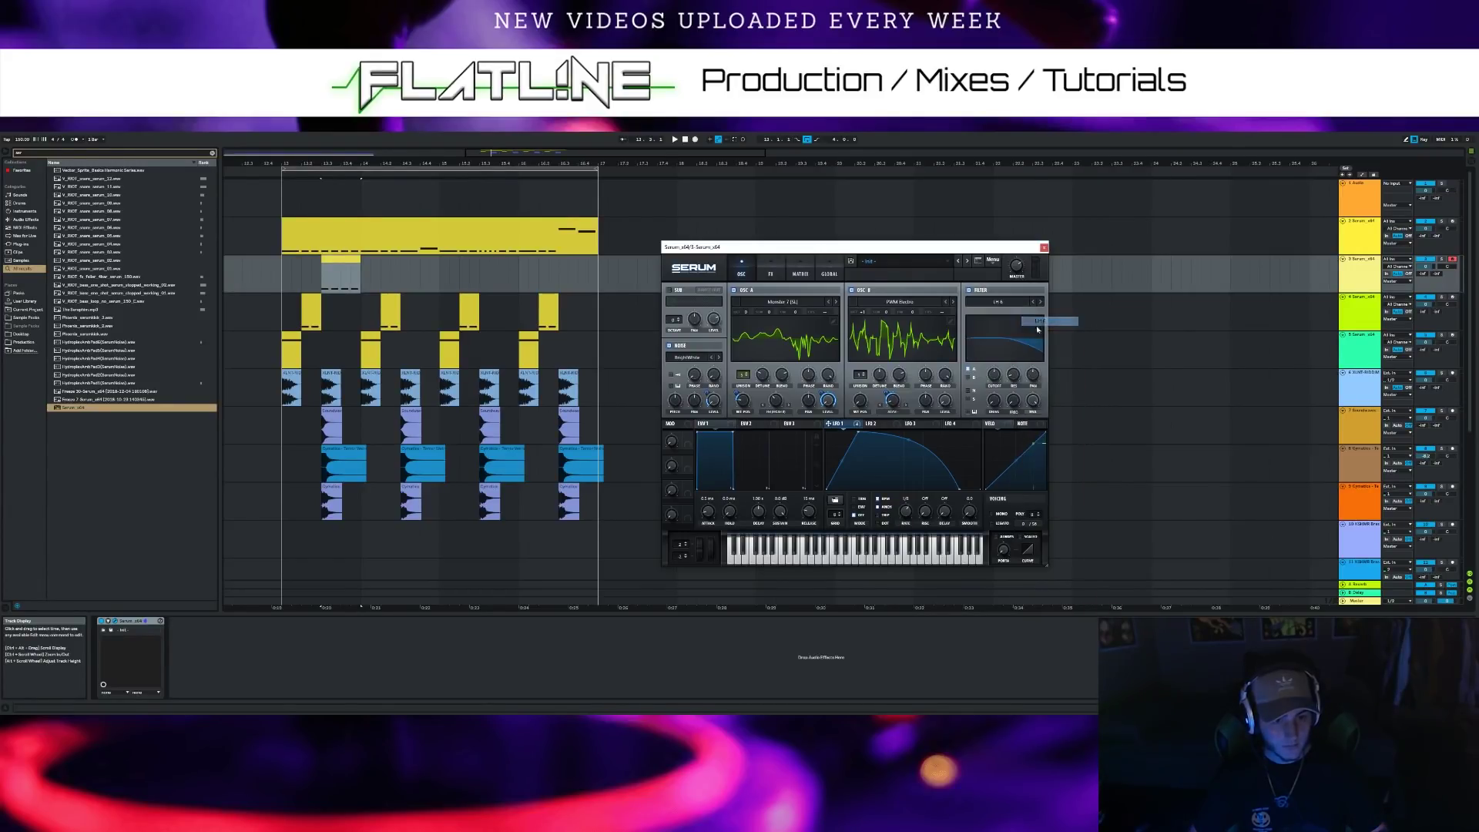
pyautogui.click(998, 301)
pyautogui.moveTo(1001, 311)
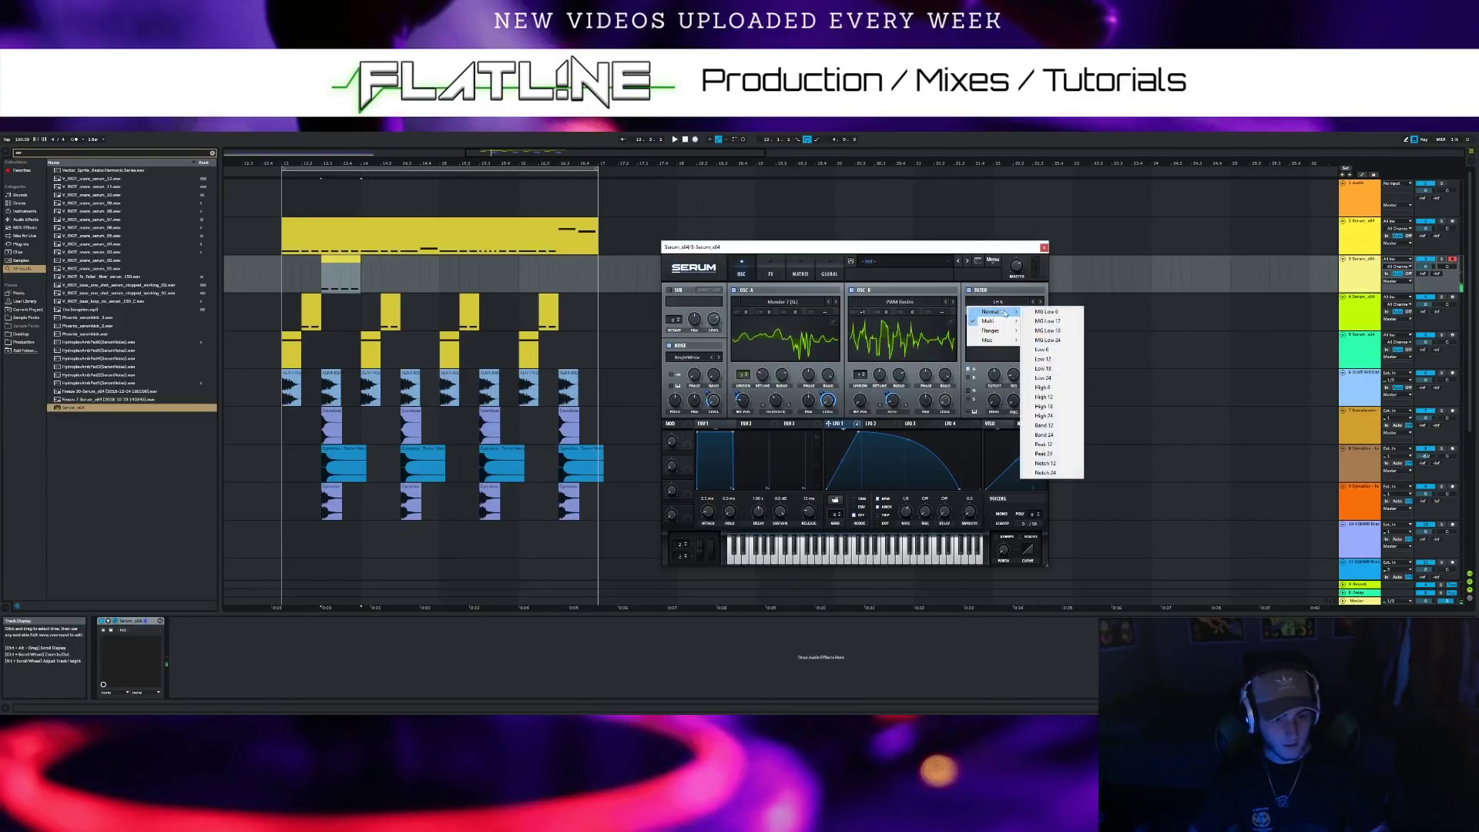
pyautogui.click(1046, 415)
# Try the Multi HN 12 filter, switch it to HP 12, and adjust the cutoff and variable amount
pyautogui.click(1002, 301)
pyautogui.moveTo(1004, 322)
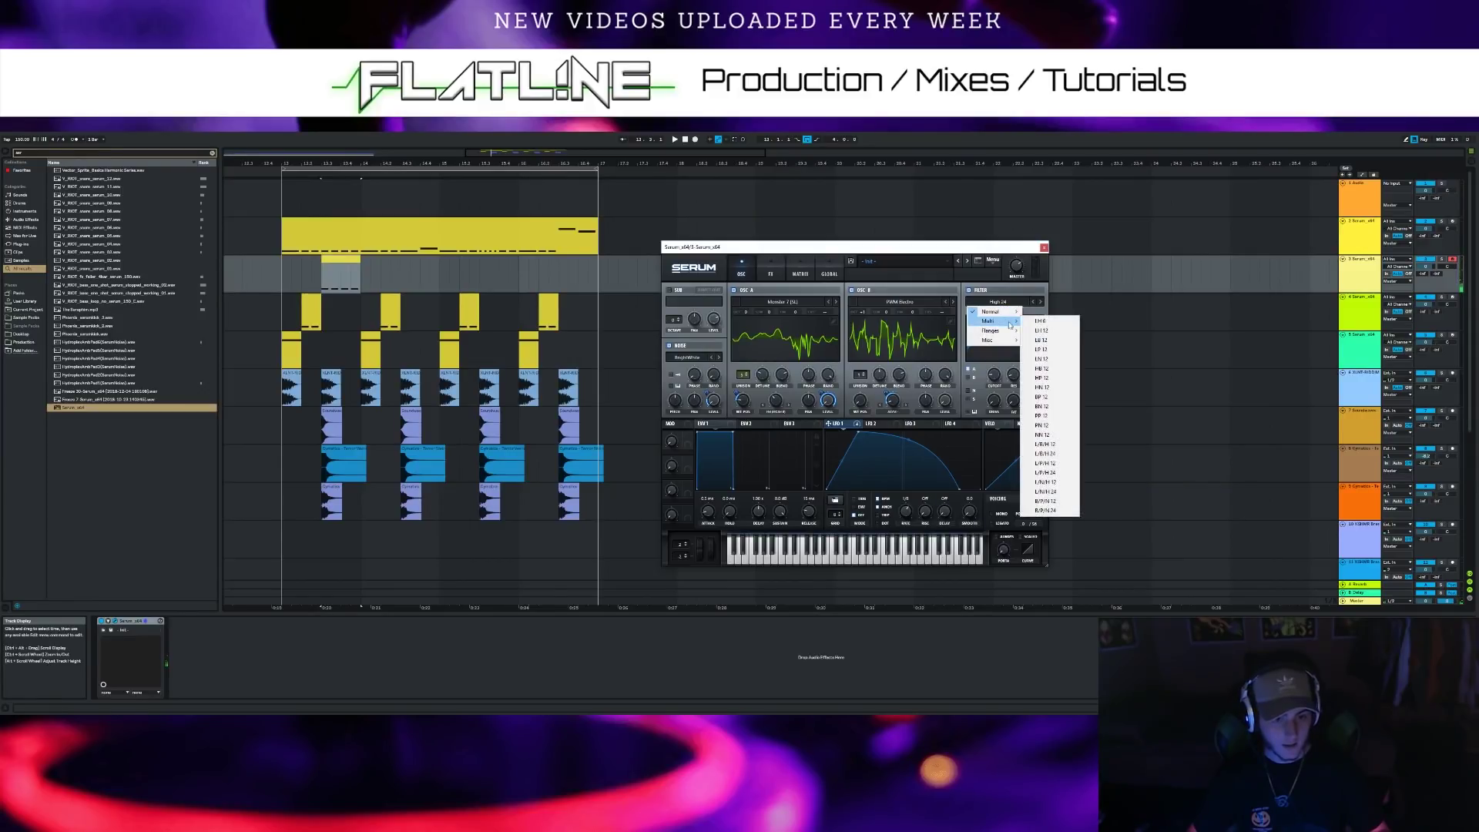
pyautogui.click(1035, 387)
pyautogui.moveTo(994, 375); pyautogui.dragTo(1037, 354)
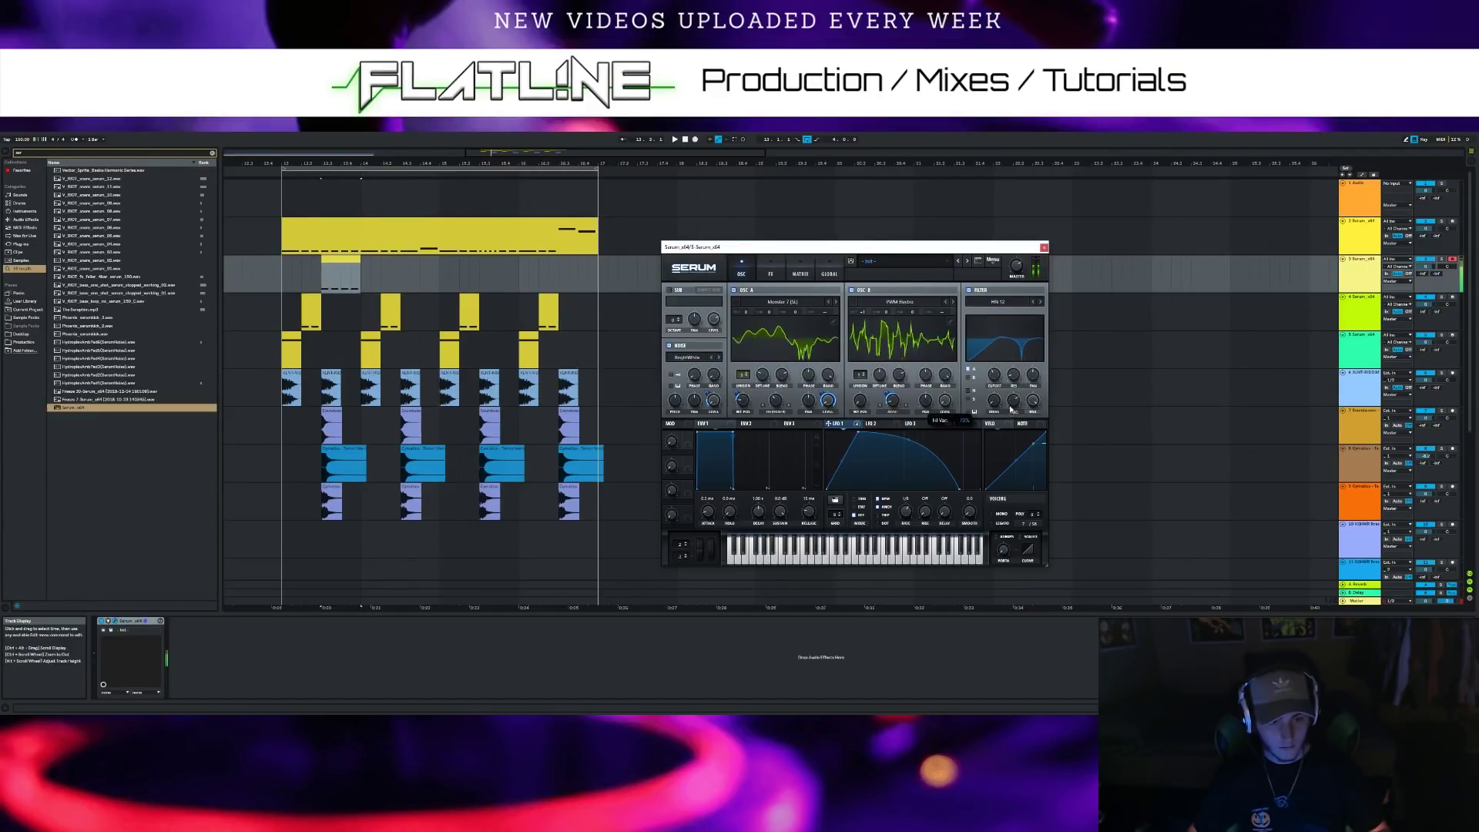
pyautogui.moveTo(1014, 400); pyautogui.dragTo(1011, 437)
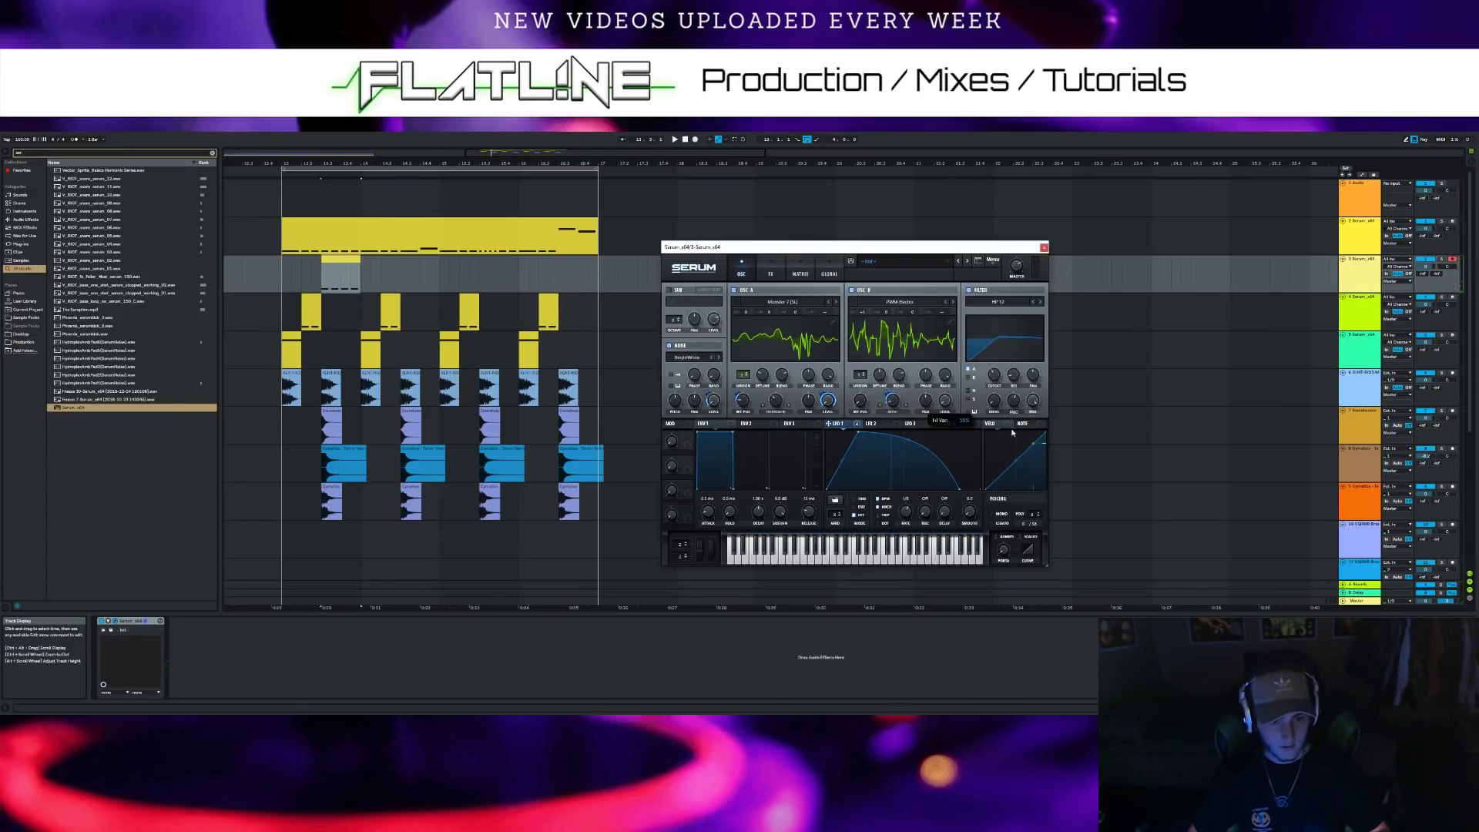
pyautogui.moveTo(1014, 402); pyautogui.dragTo(1021, 392)
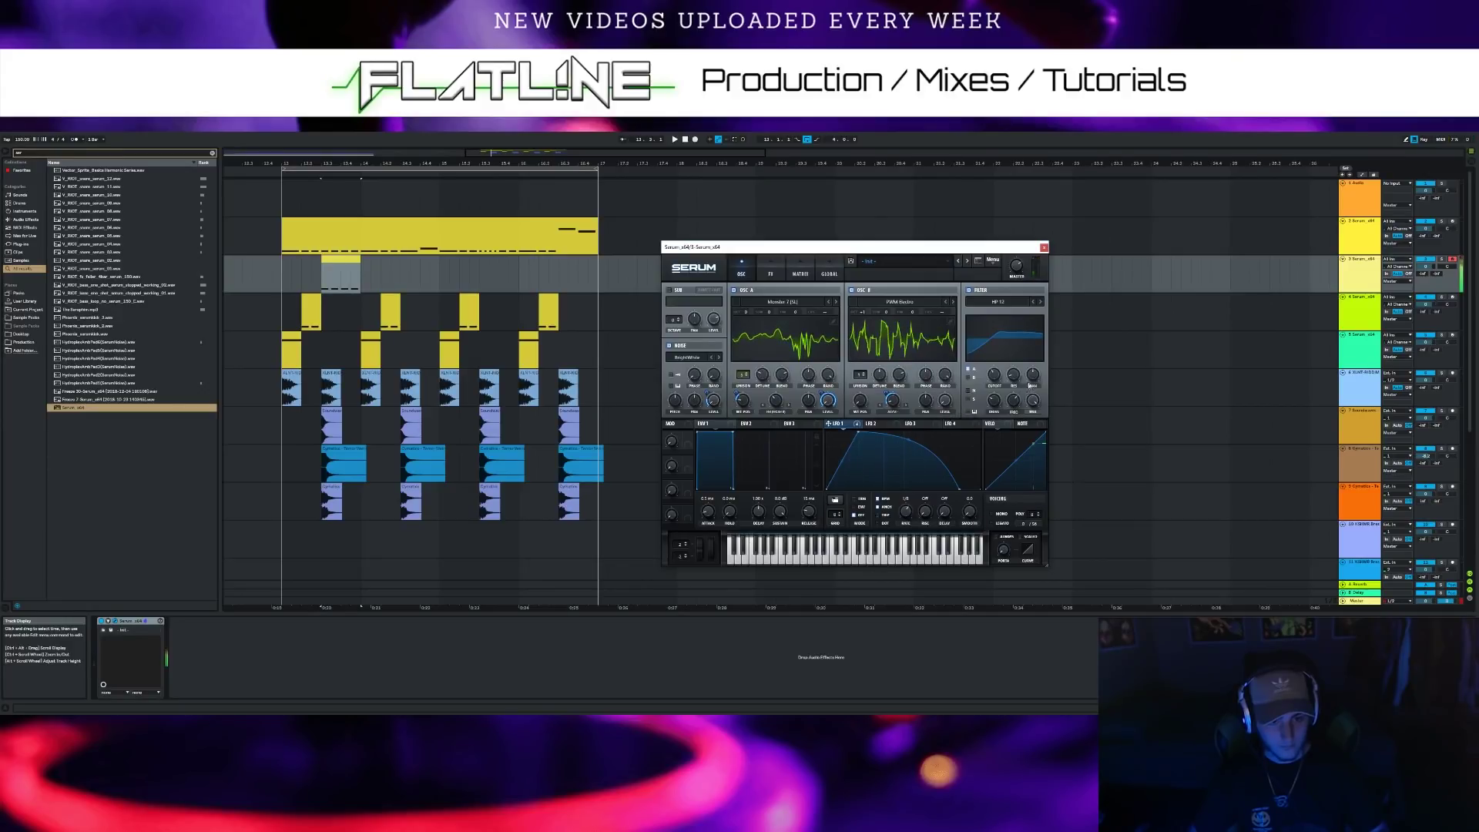
# Adjust the filter's resonance and modulate its cutoff with LFO 1
pyautogui.moveTo(1016, 377)
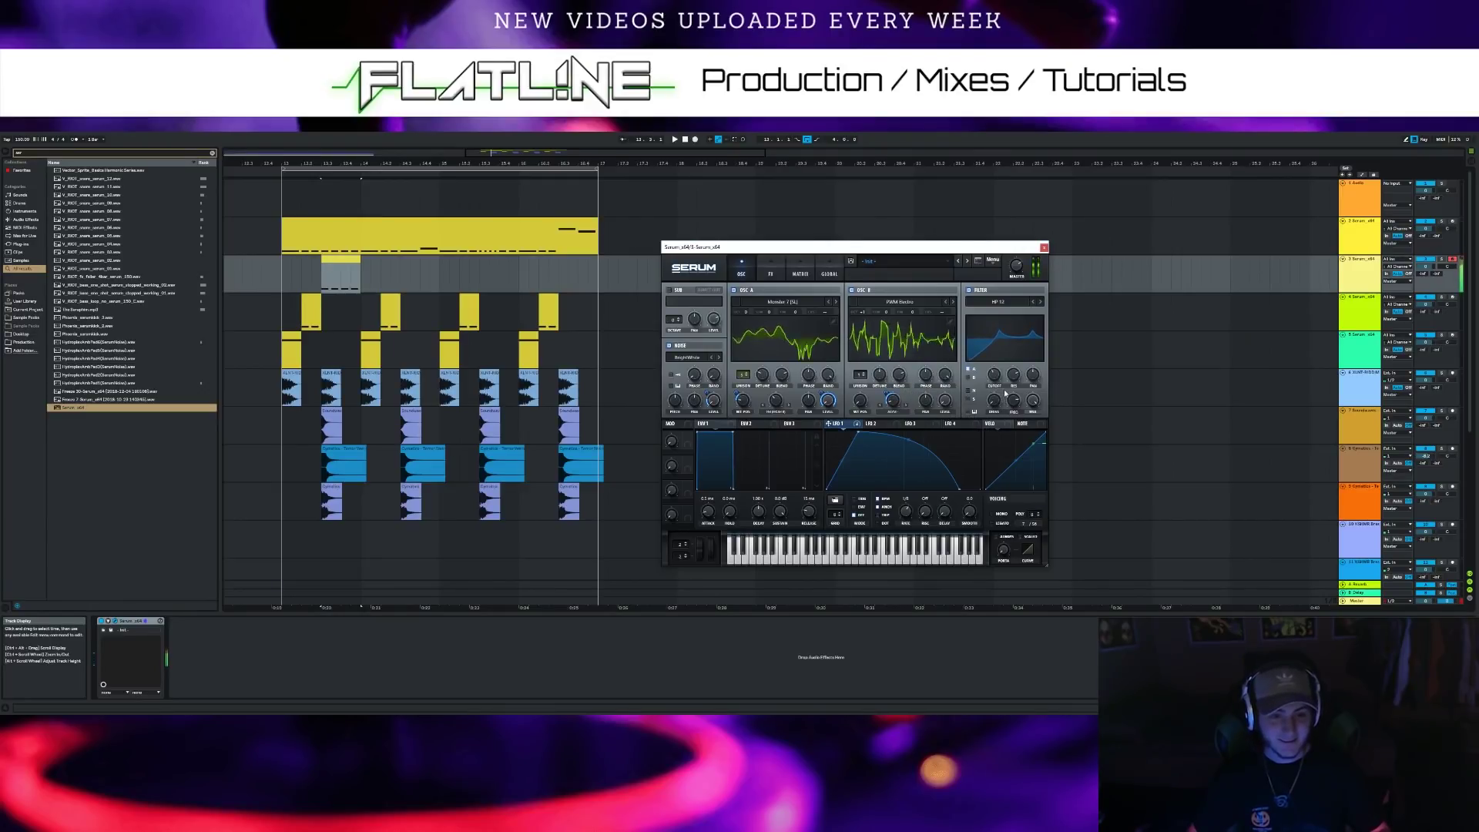
pyautogui.moveTo(1013, 377); pyautogui.dragTo(1006, 405)
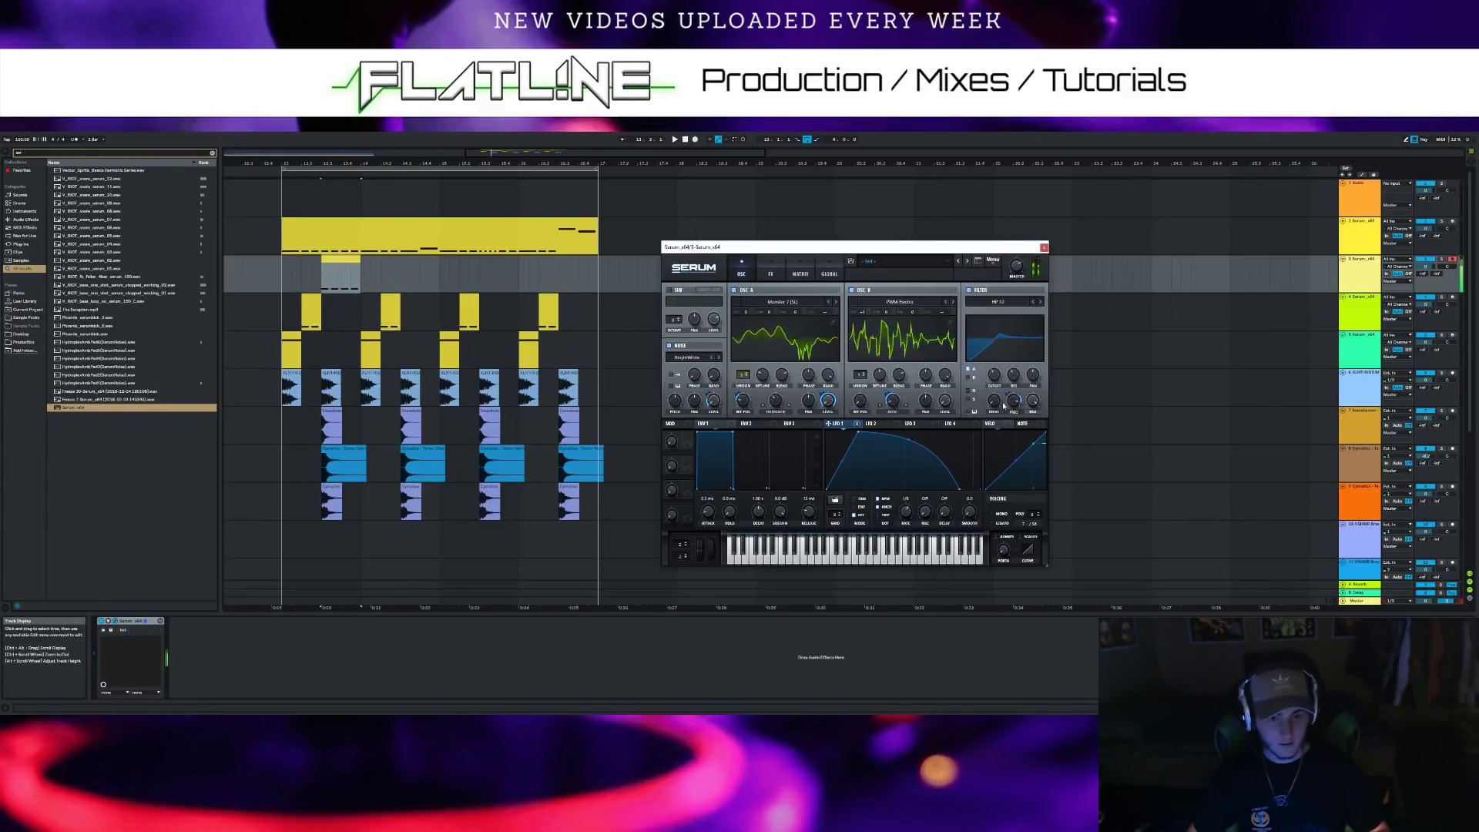
pyautogui.moveTo(993, 376); pyautogui.dragTo(988, 366)
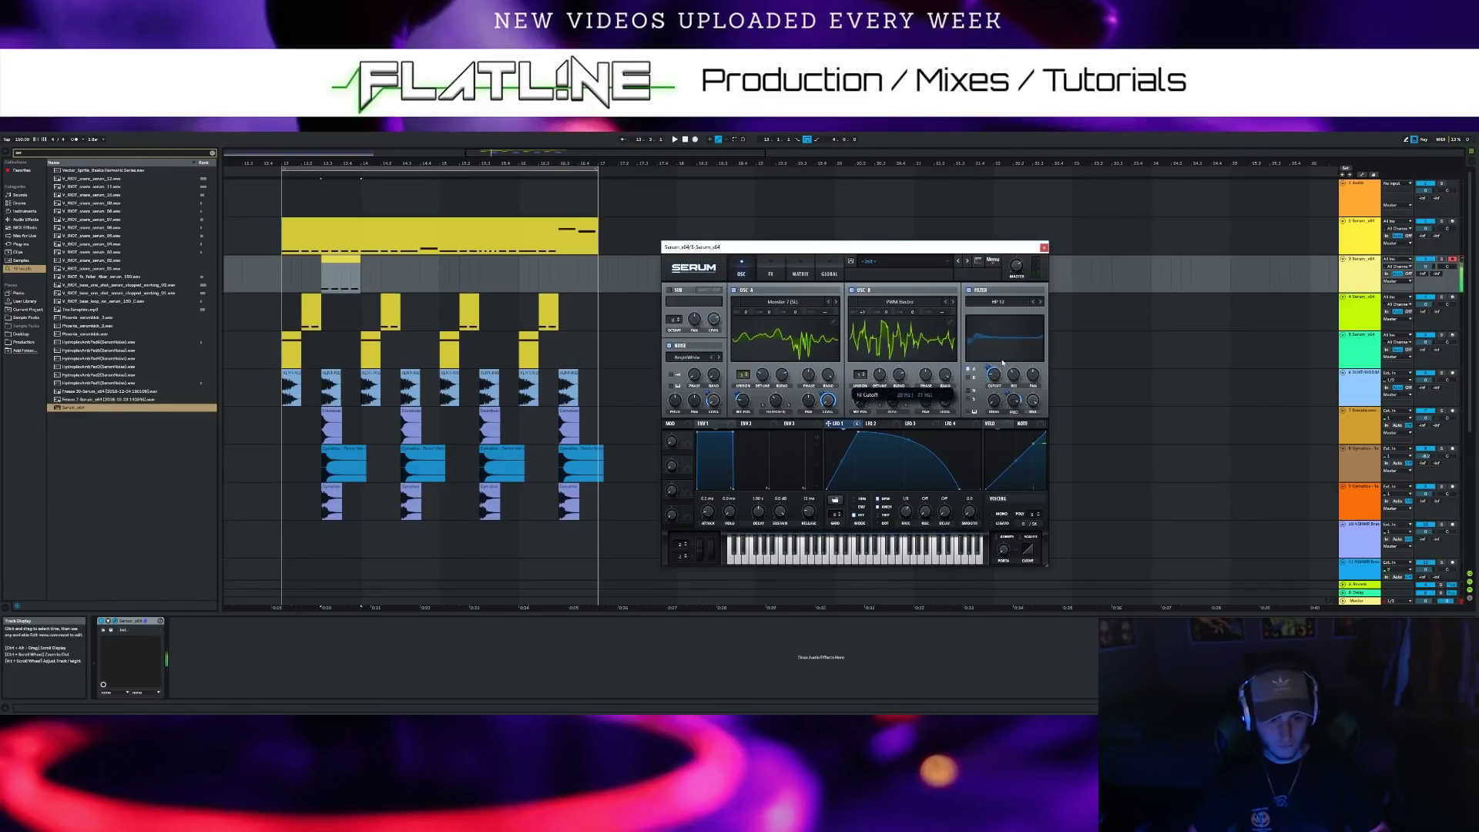
pyautogui.moveTo(987, 367); pyautogui.dragTo(986, 378)
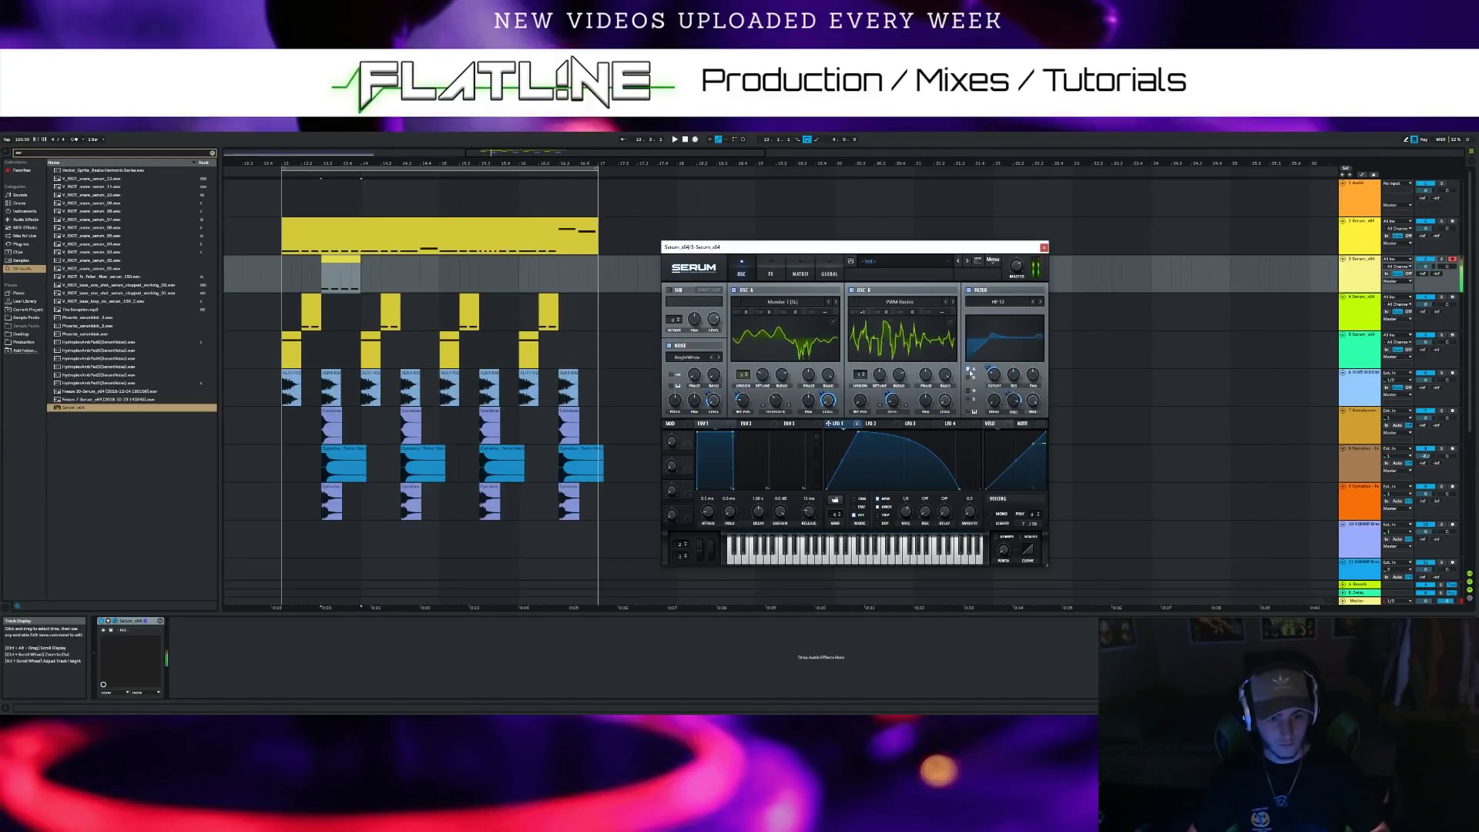
# Add a distortion effect with adjusted drive and a Hyper/Dimension effect with a reduced hyper mix
pyautogui.click(772, 269)
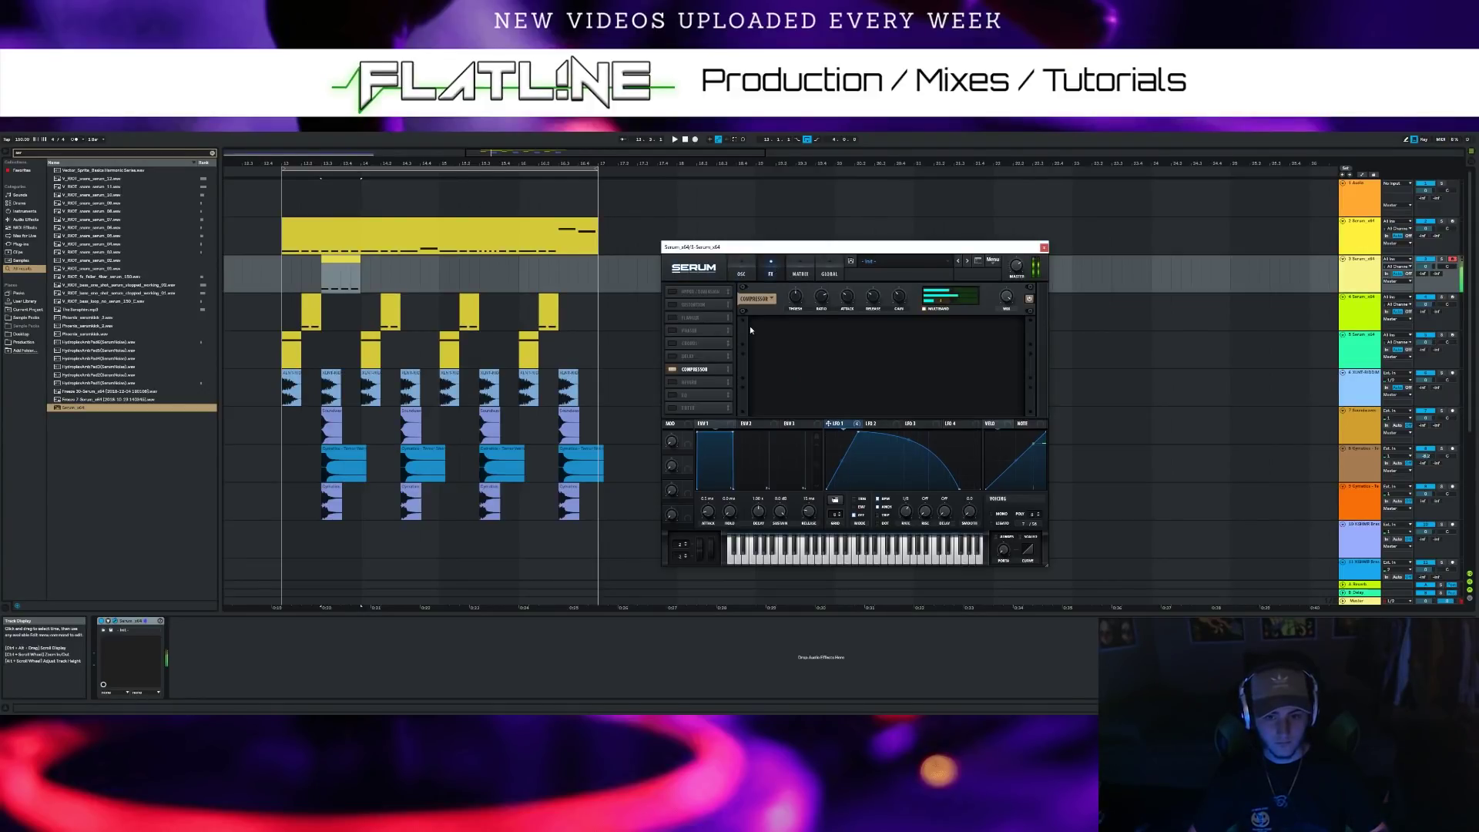
pyautogui.click(672, 305)
pyautogui.moveTo(949, 299); pyautogui.dragTo(954, 289)
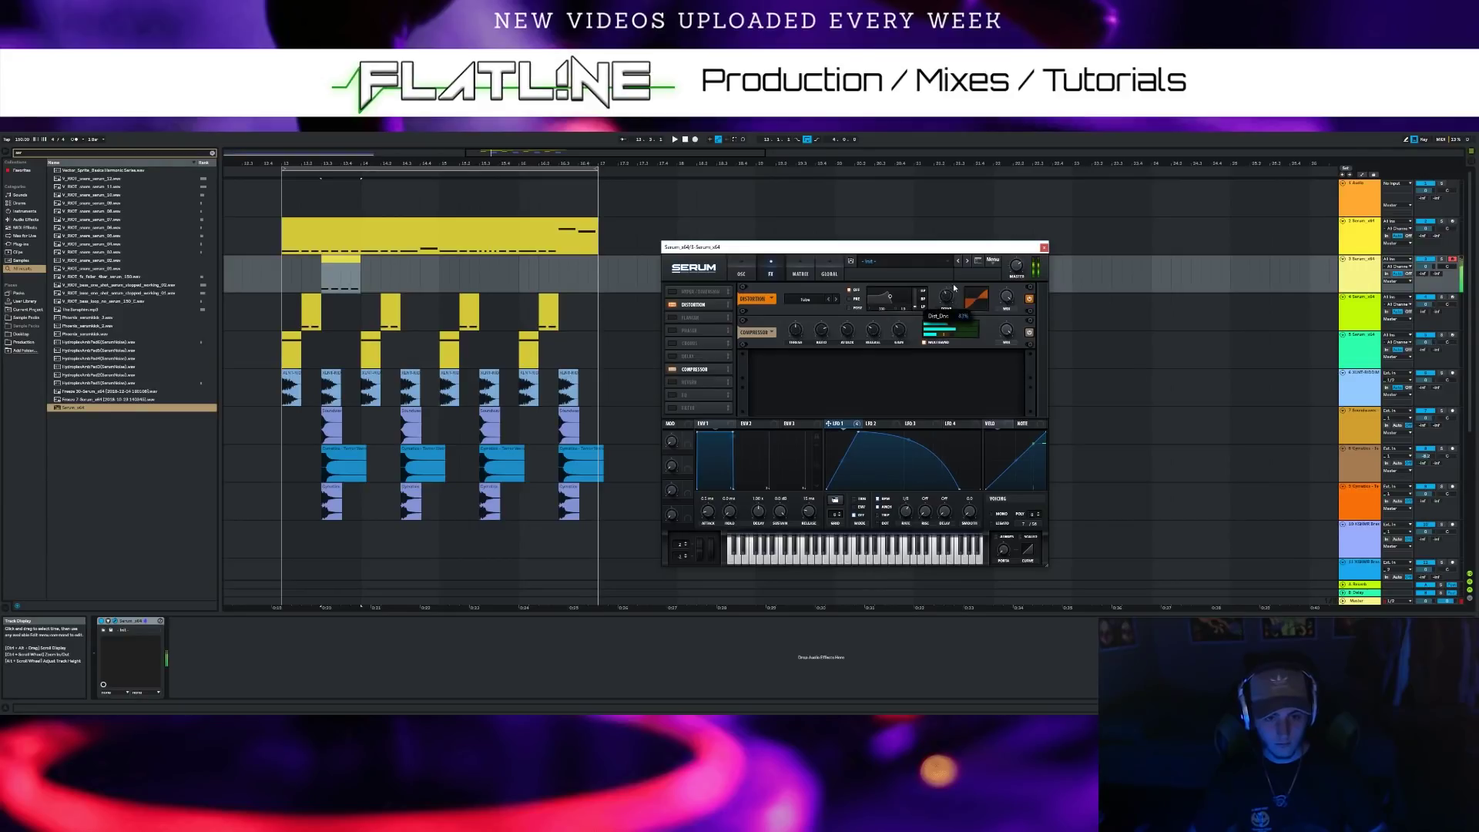
pyautogui.click(684, 292)
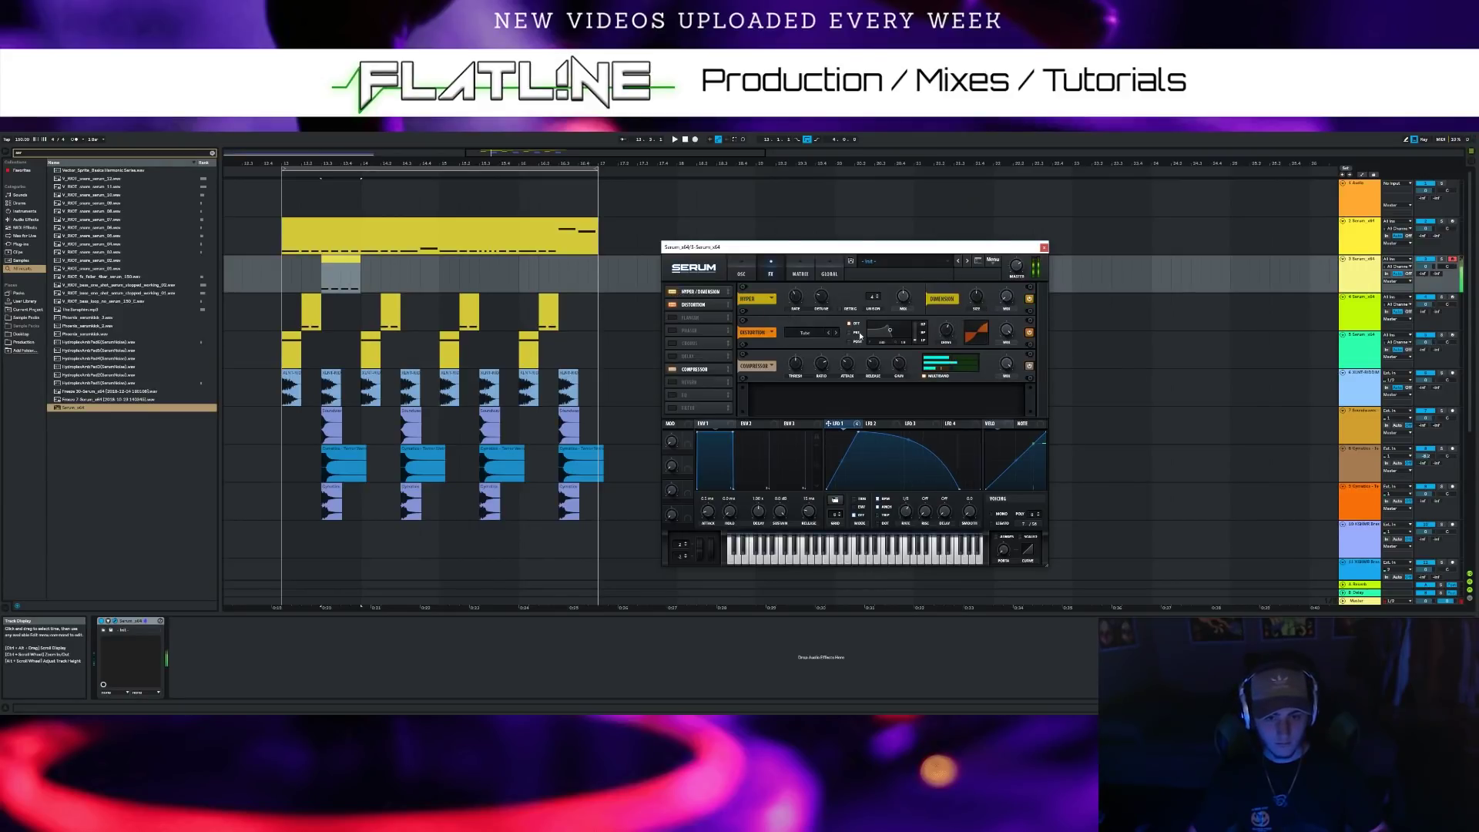
pyautogui.moveTo(900, 298); pyautogui.dragTo(897, 317)
# Add reverb and EQ effects, modulating the reverb mix and the EQ's low and high frequencies
pyautogui.click(672, 384)
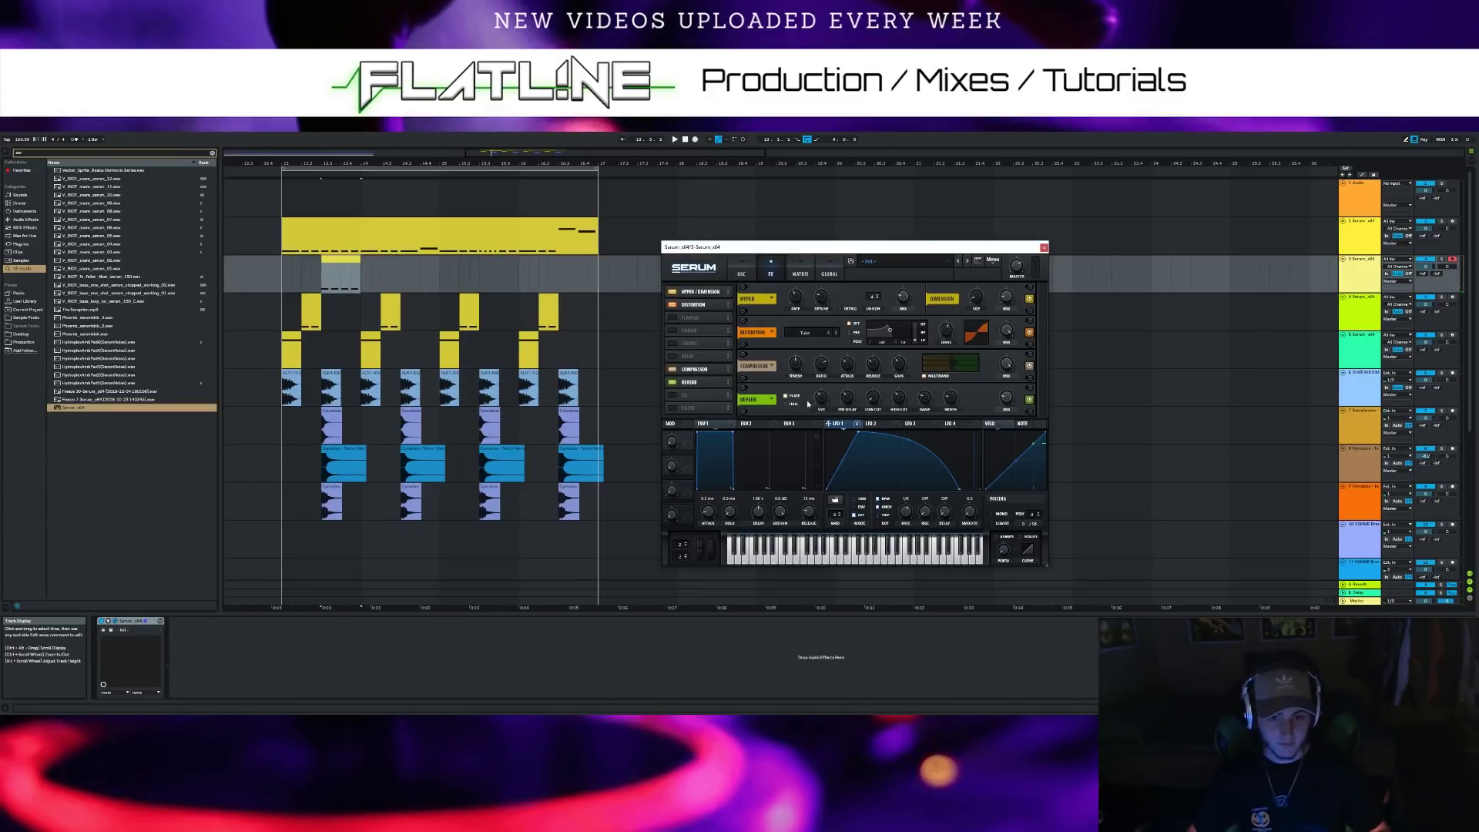
pyautogui.moveTo(1012, 400); pyautogui.dragTo(1007, 398)
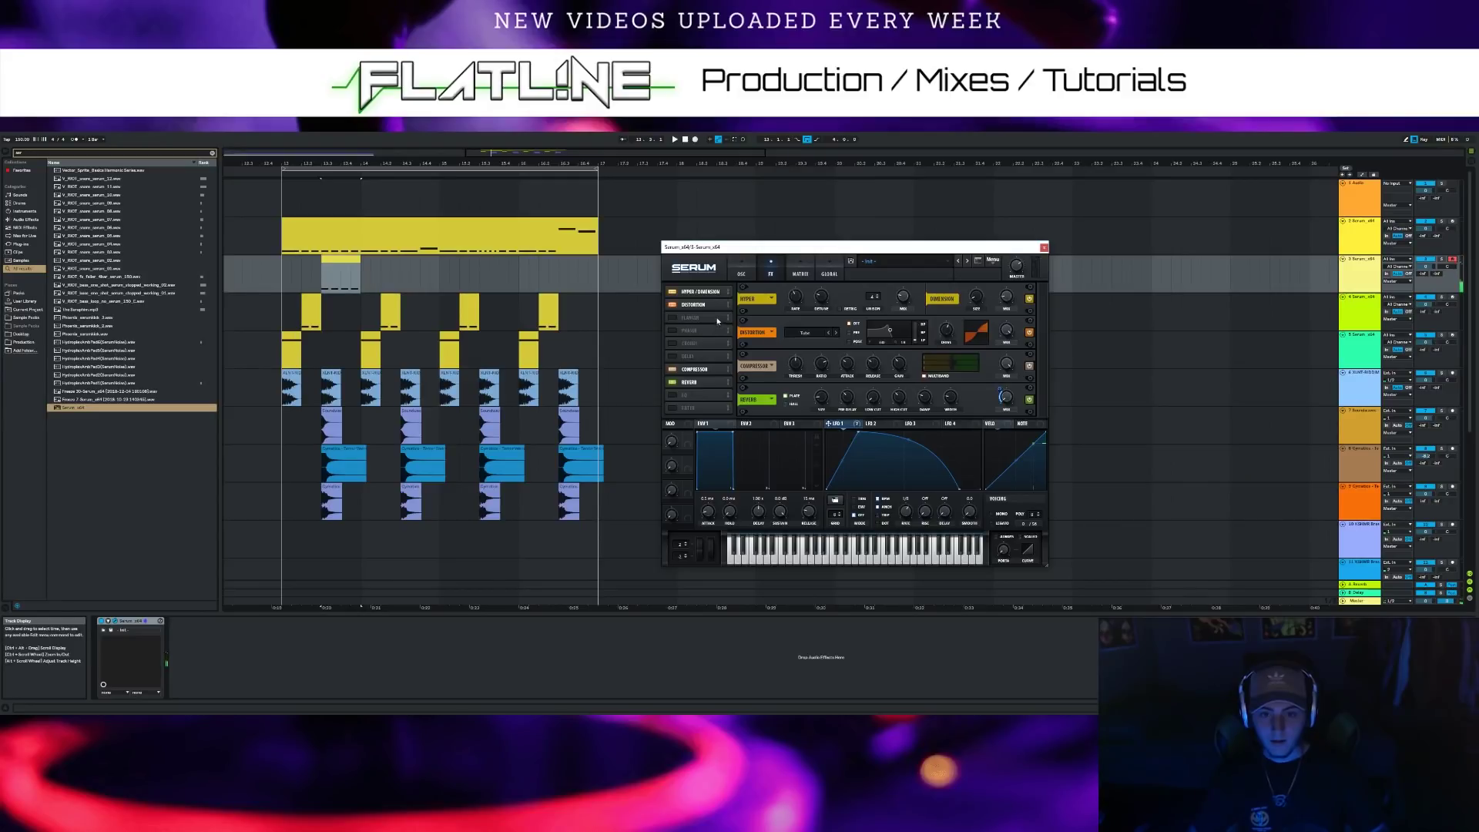
pyautogui.click(683, 395)
pyautogui.scroll(-2, 1037, 401)
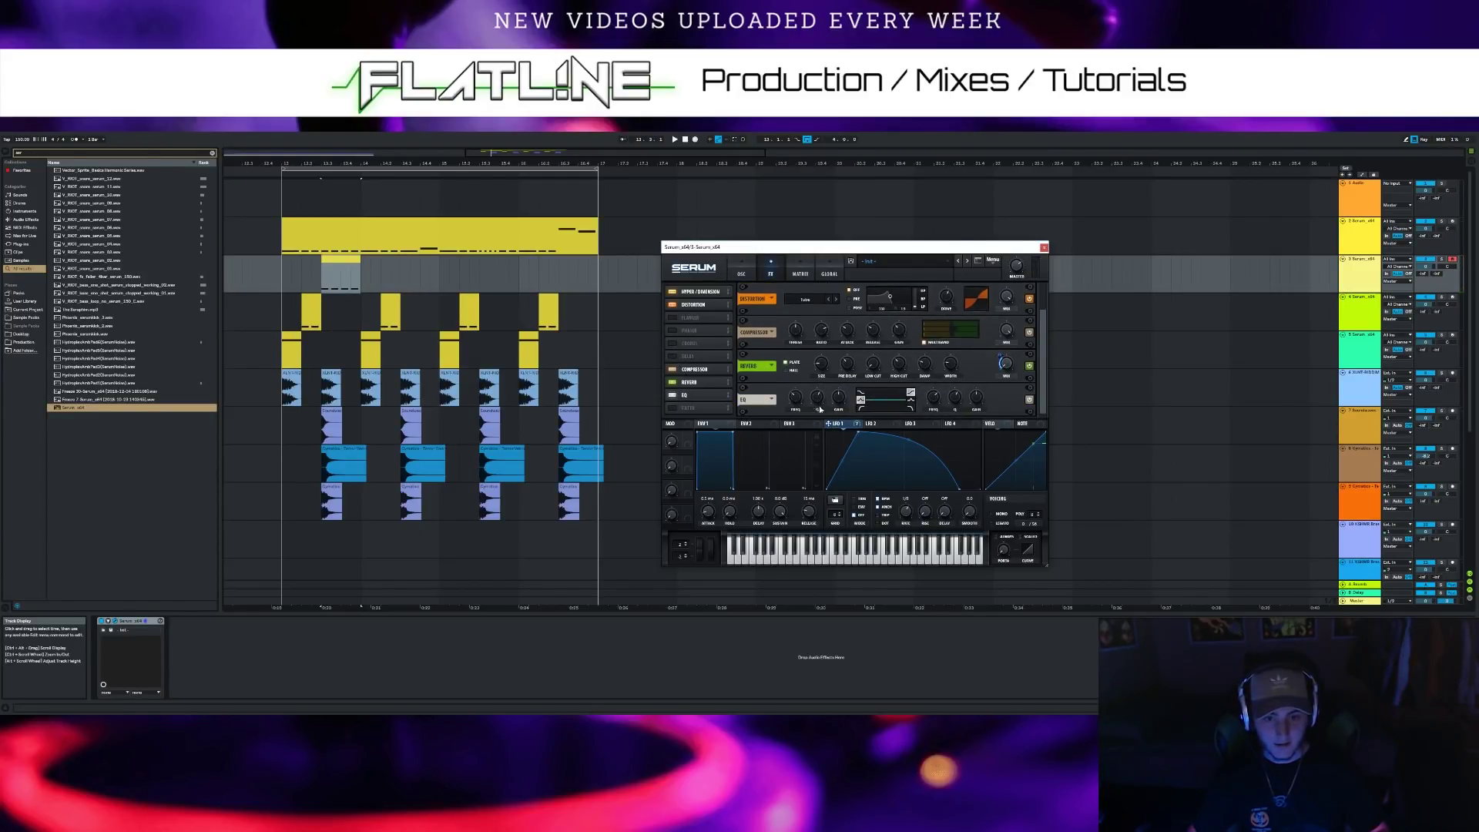
pyautogui.moveTo(795, 399); pyautogui.dragTo(932, 397)
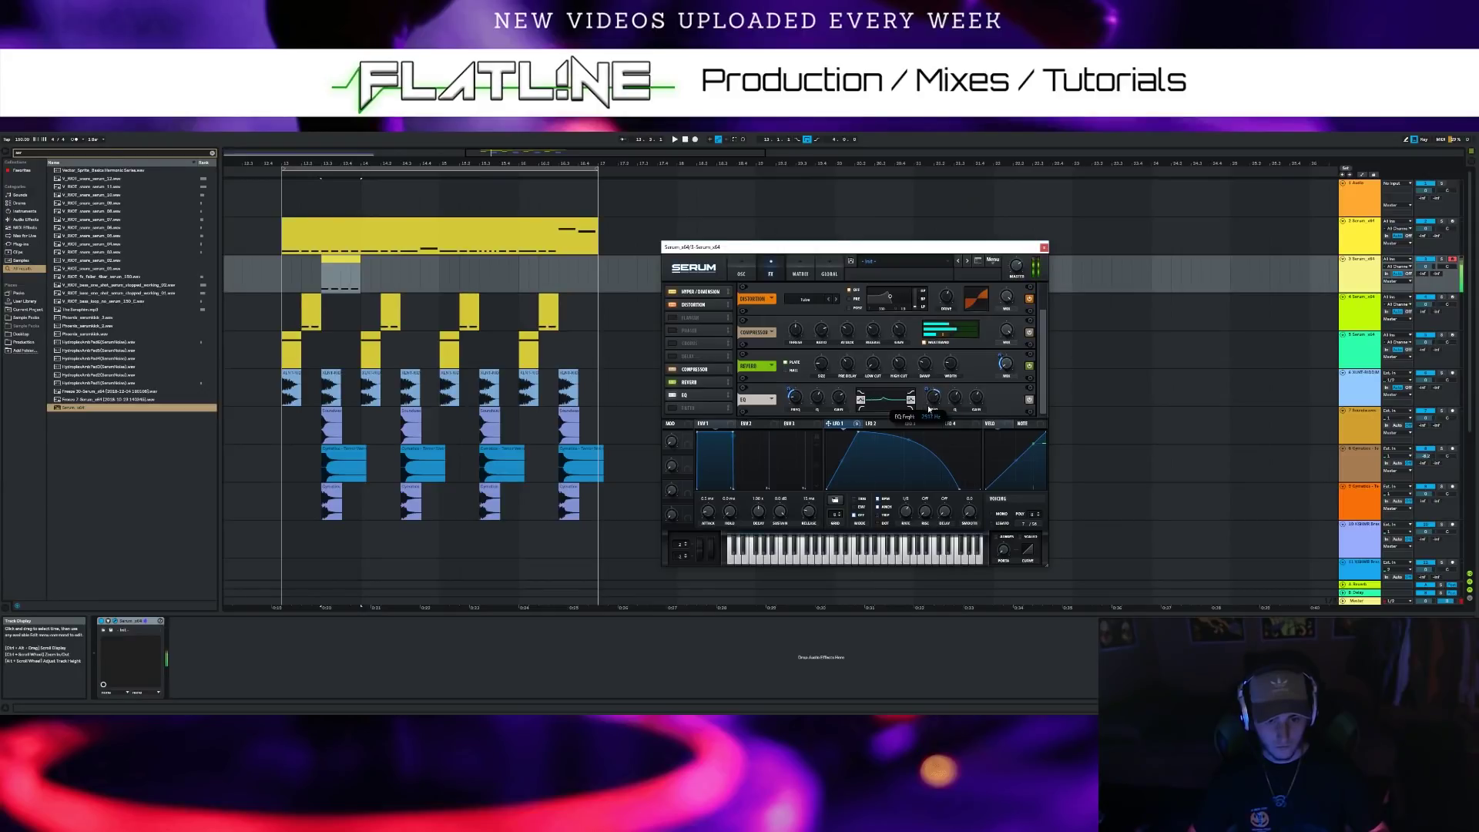
pyautogui.moveTo(933, 405); pyautogui.dragTo(933, 397)
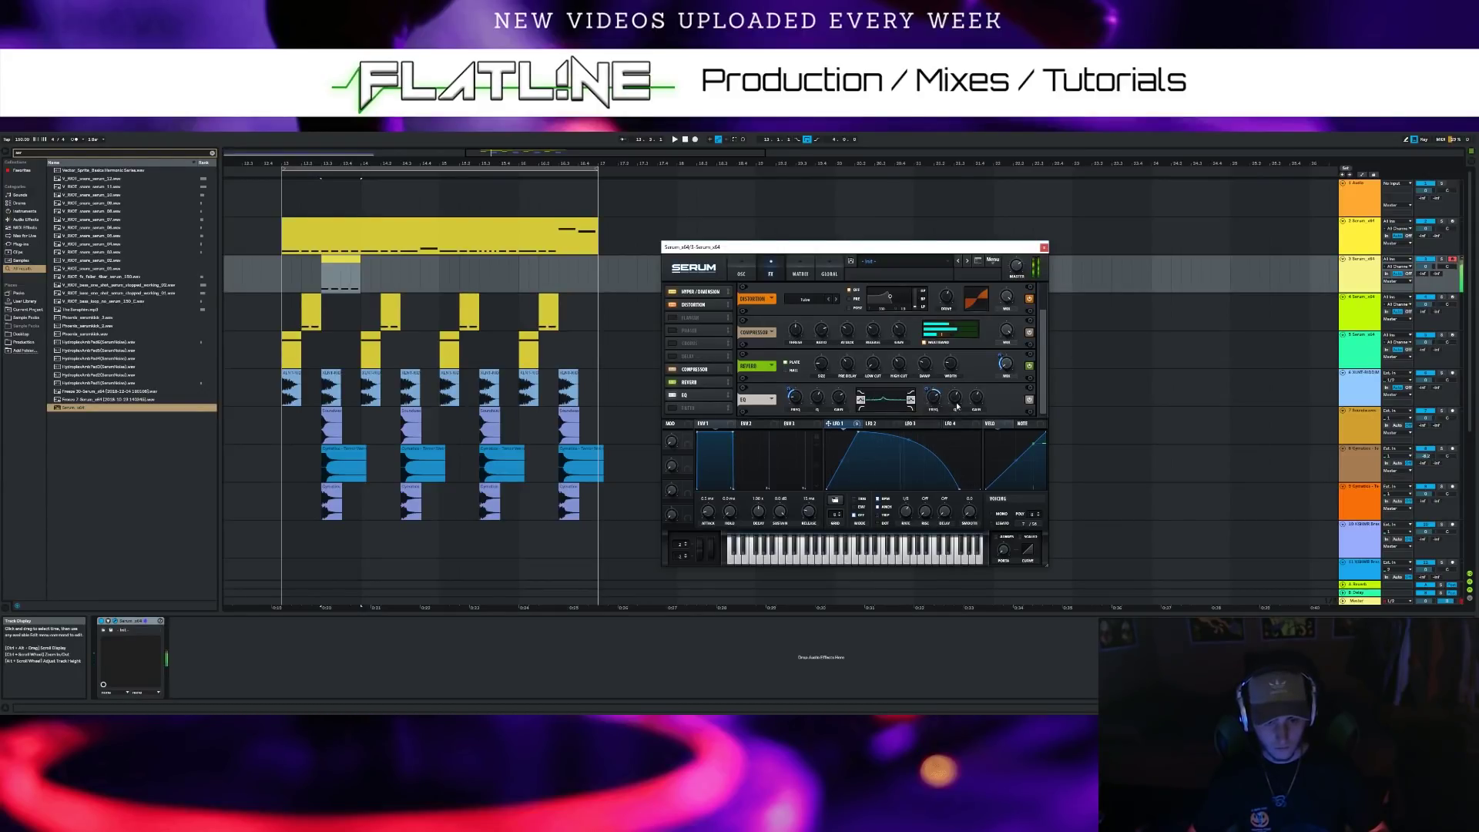
# Add a filter effect using the Flanger category's Phs 48- type and modulate its cutoff with LFO 1
pyautogui.click(672, 407)
pyautogui.click(809, 399)
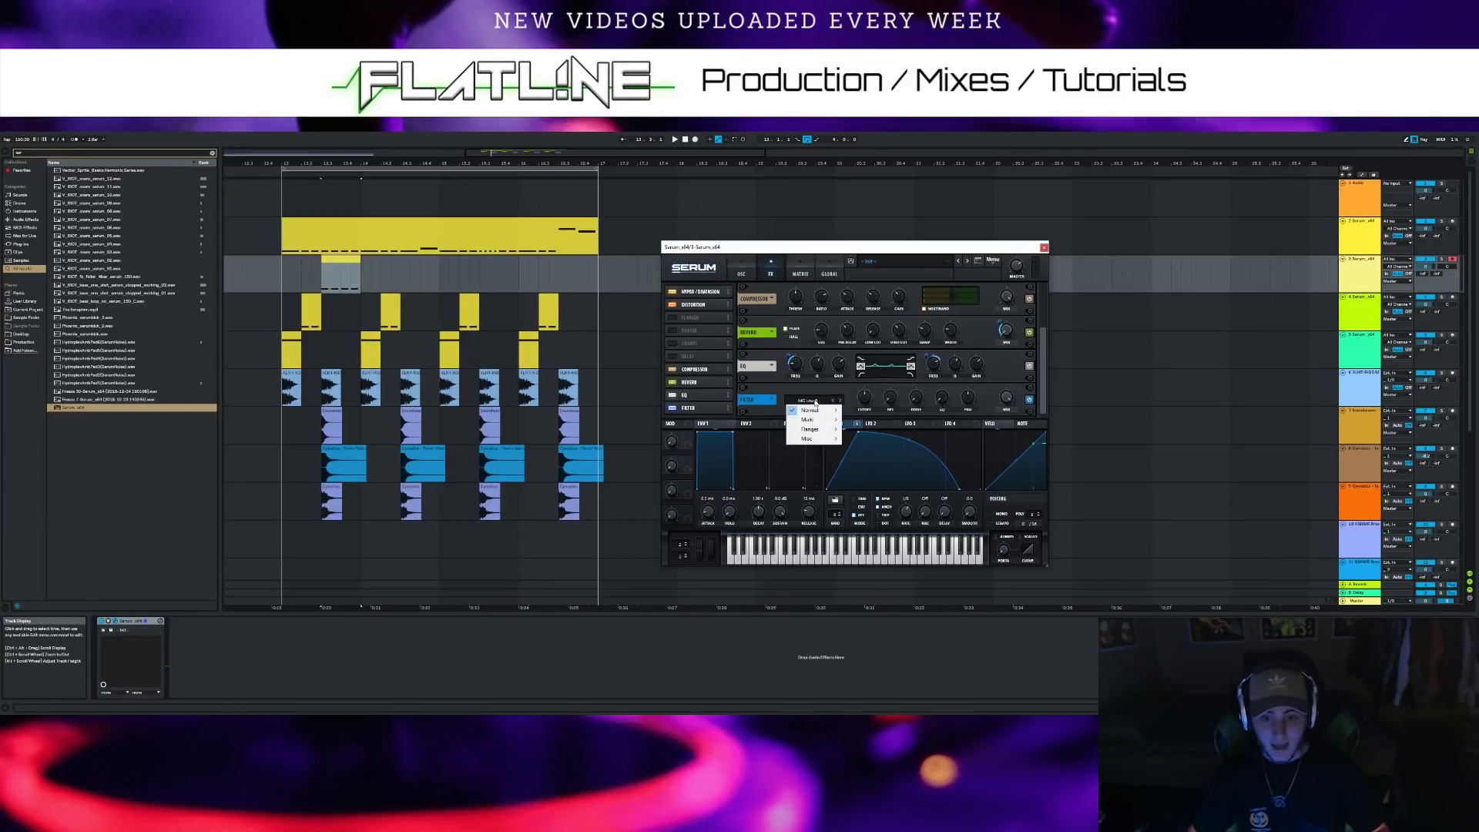
pyautogui.moveTo(836, 429)
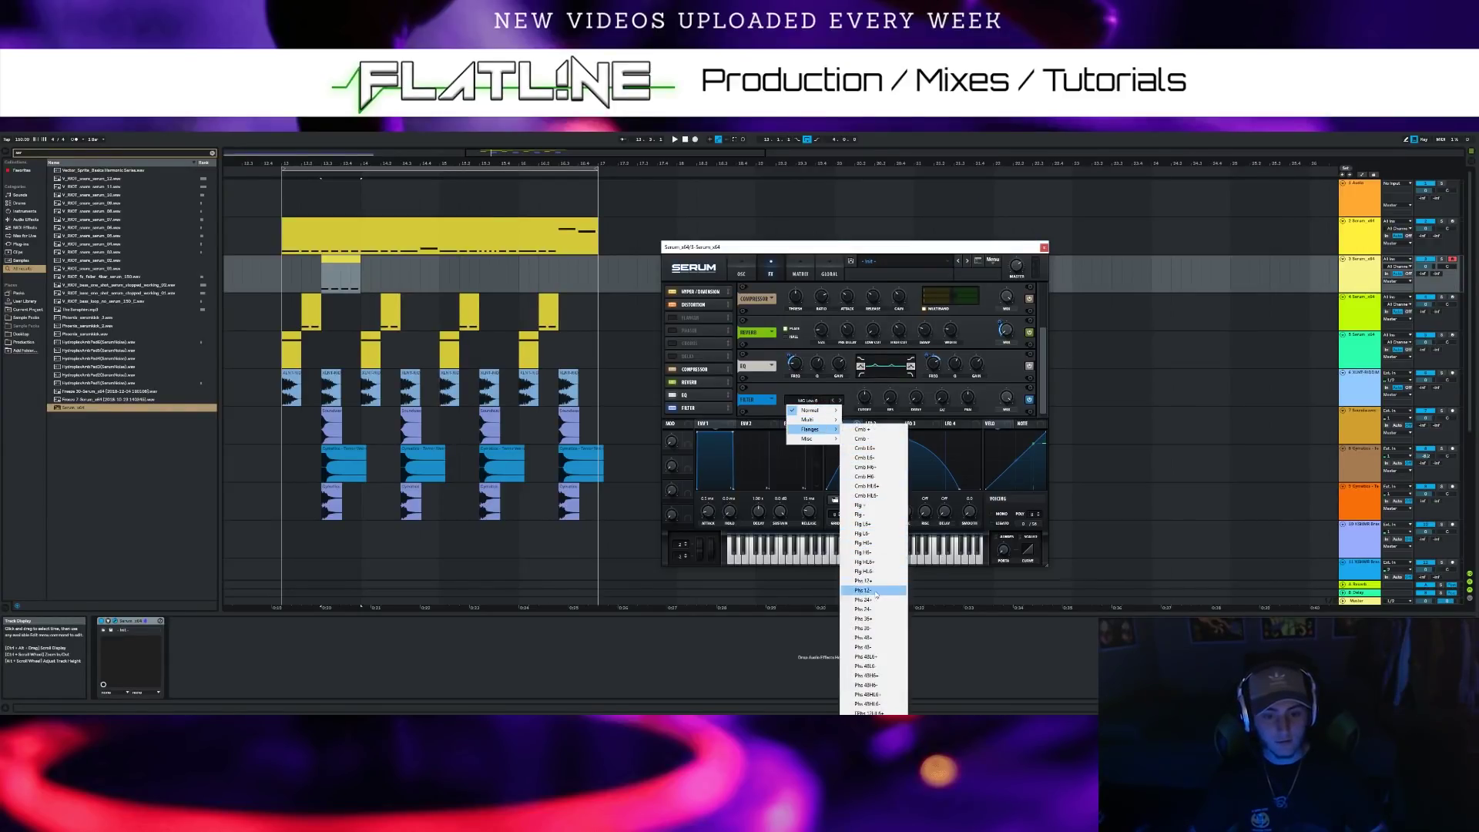
pyautogui.click(880, 647)
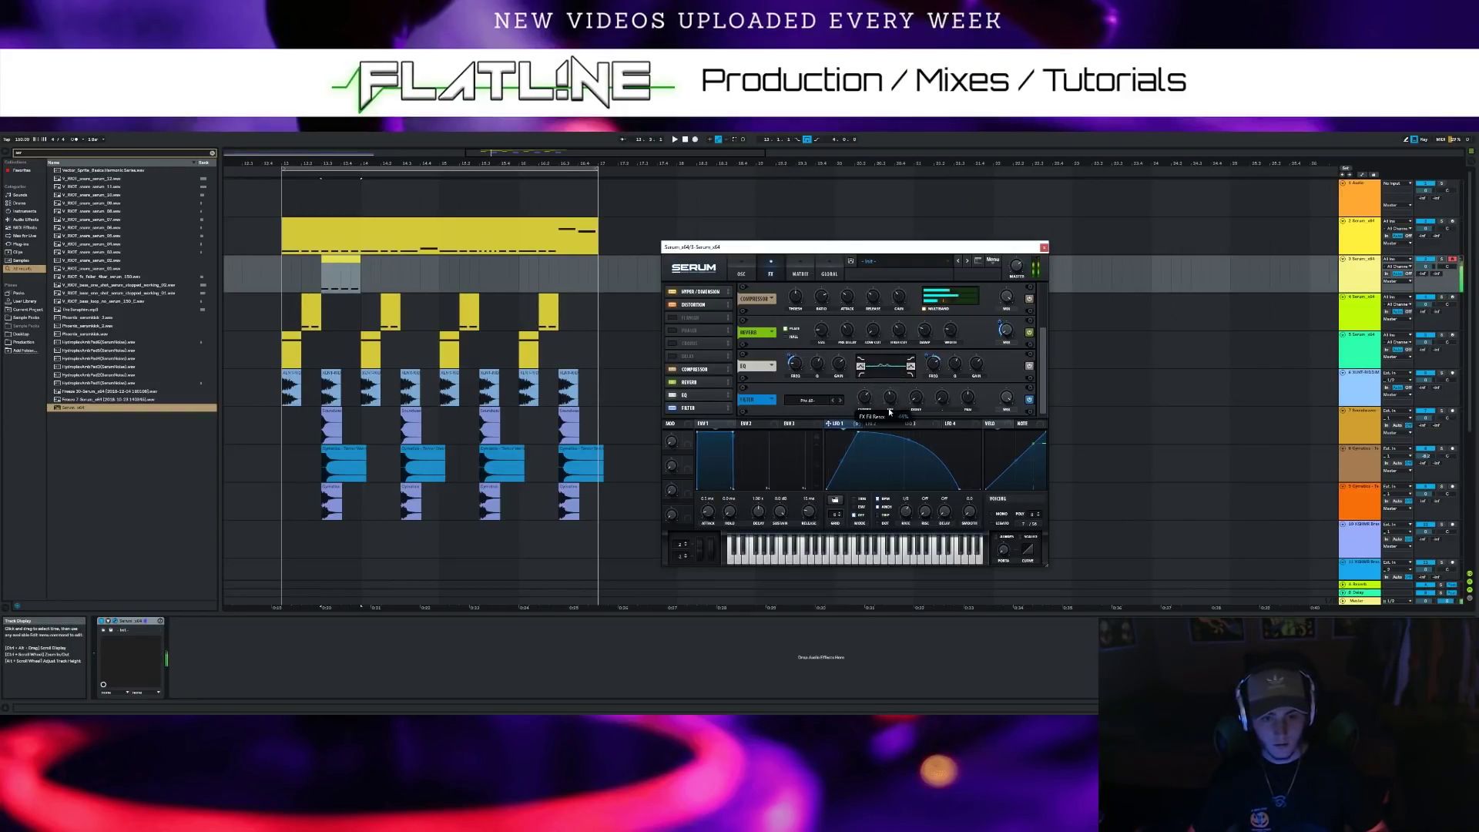
pyautogui.moveTo(838, 424); pyautogui.dragTo(865, 399)
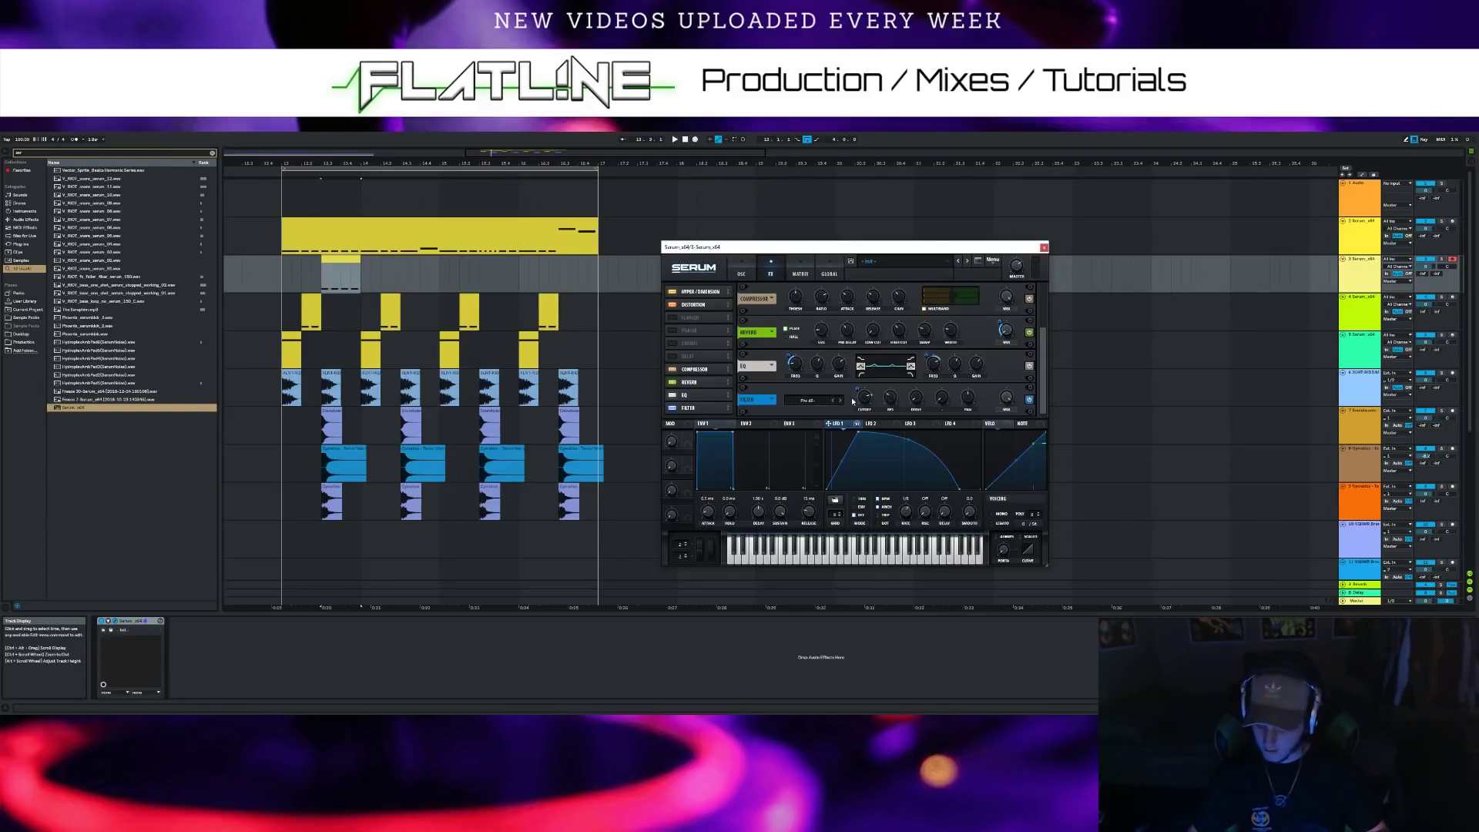
pyautogui.rightClick(858, 393)
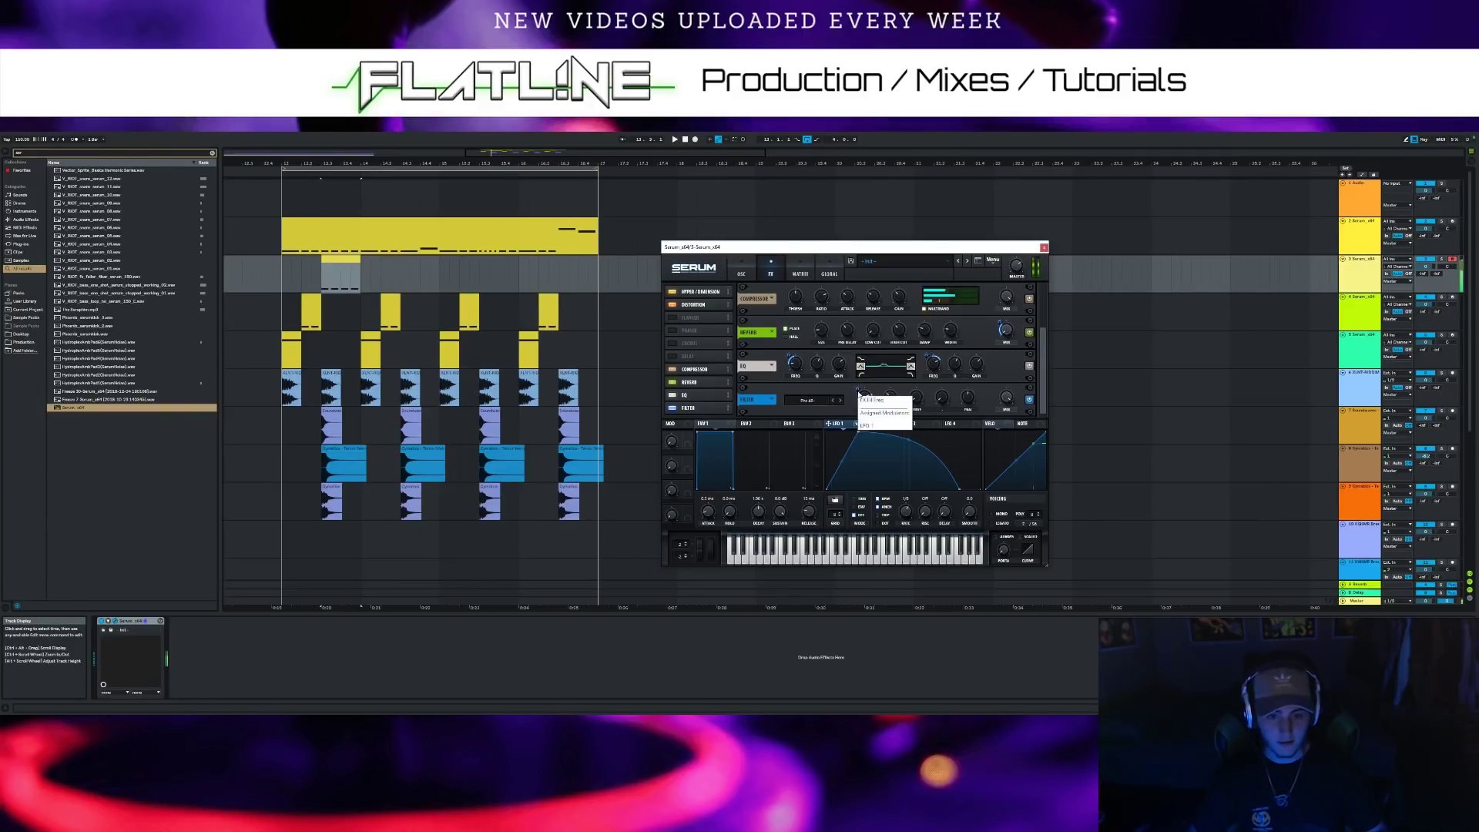
pyautogui.click(863, 397)
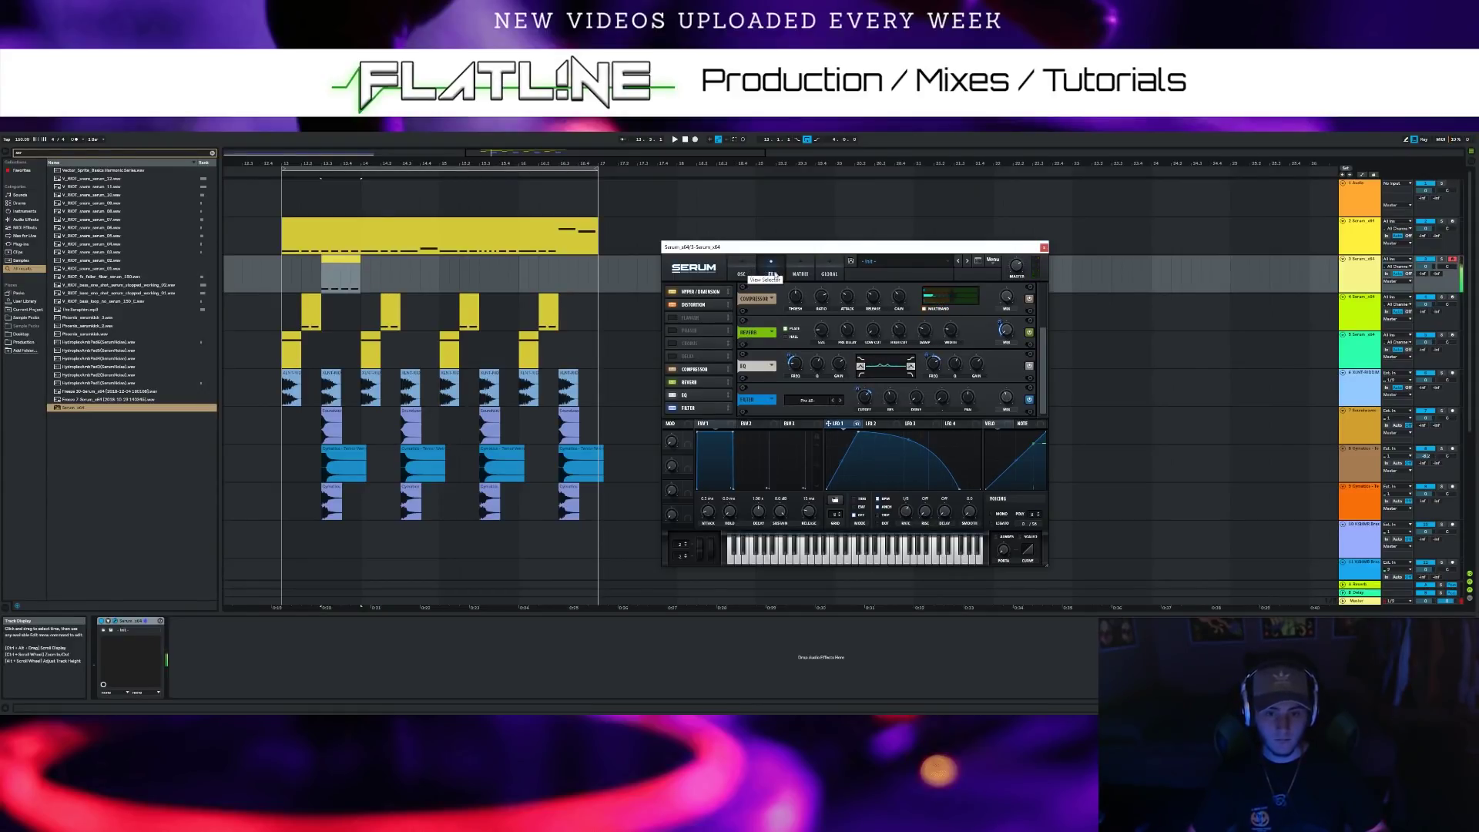
# Close the synth window and play the arrangement from the start of the loop
pyautogui.click(1044, 248)
pyautogui.click(275, 172)
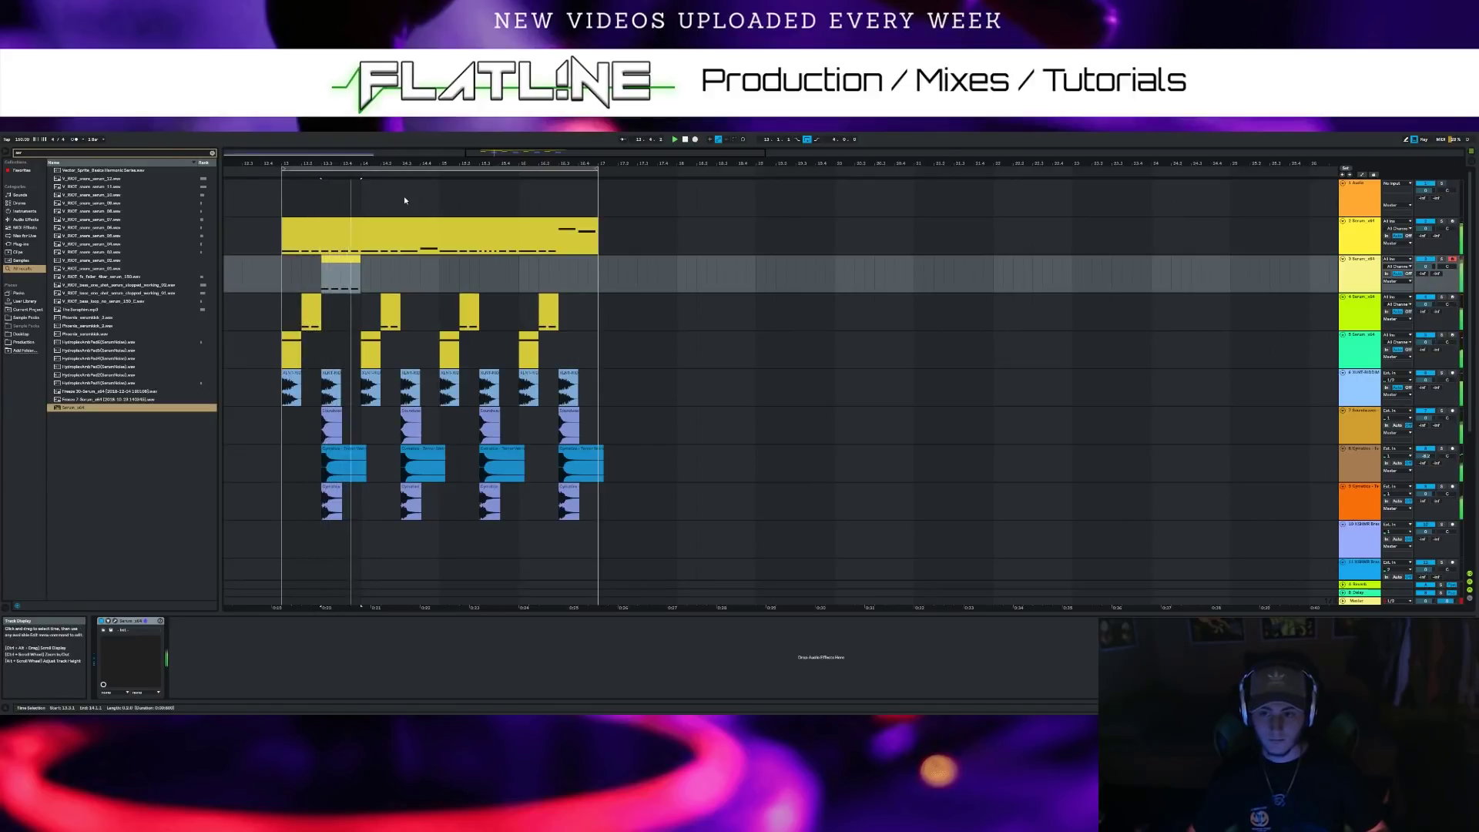
# Insert a MIDI track below the top bass track and place the short mid-arrangement section of its clip there
pyautogui.click(684, 140)
pyautogui.moveTo(432, 241); pyautogui.dragTo(407, 243)
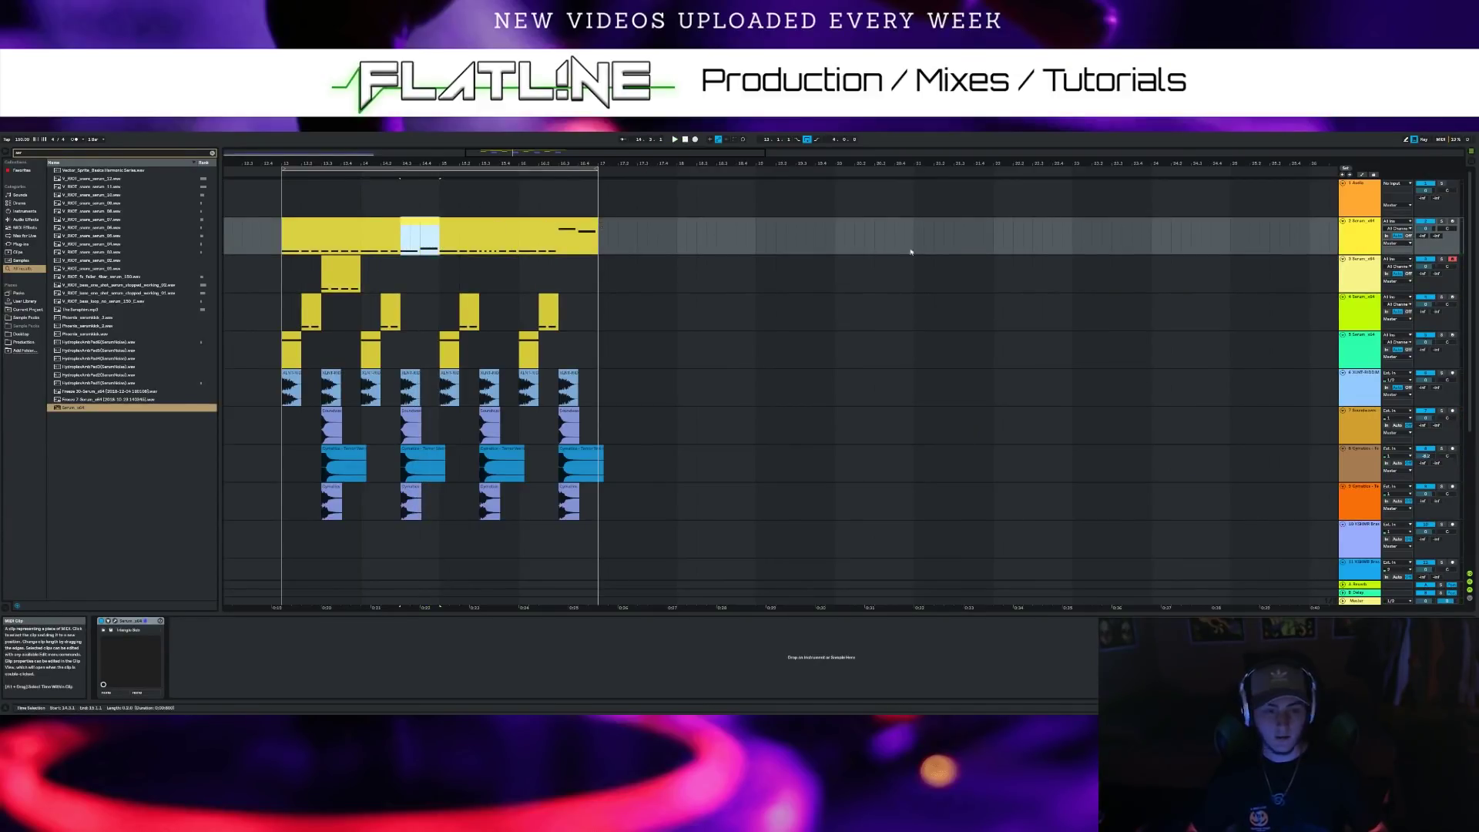
pyautogui.rightClick(1355, 236)
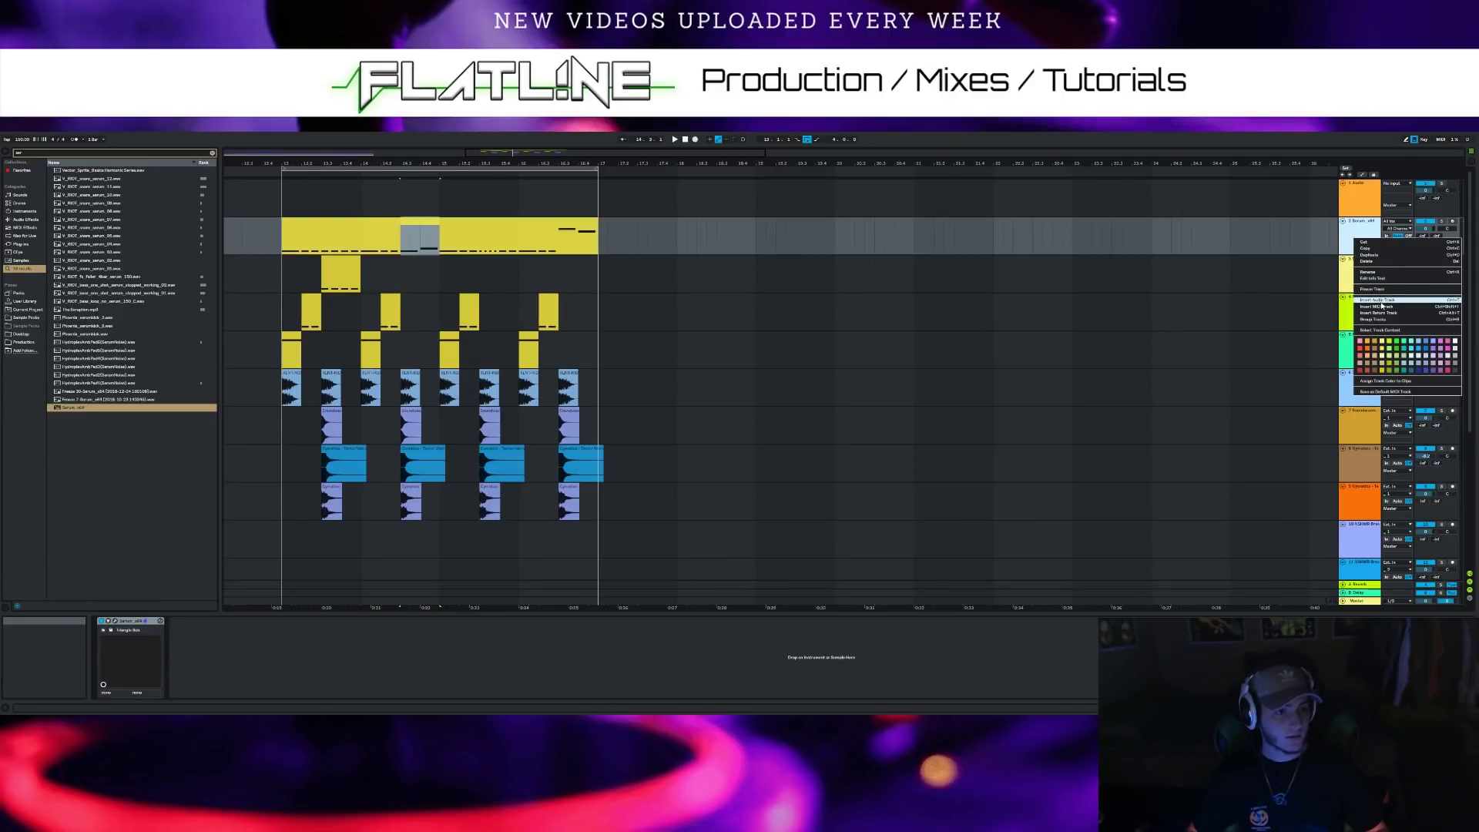
pyautogui.click(1376, 306)
pyautogui.click(441, 230)
pyautogui.moveTo(439, 250)
pyautogui.mouseDown()
pyautogui.moveTo(402, 246)
pyautogui.moveTo(414, 264)
pyautogui.mouseUp()
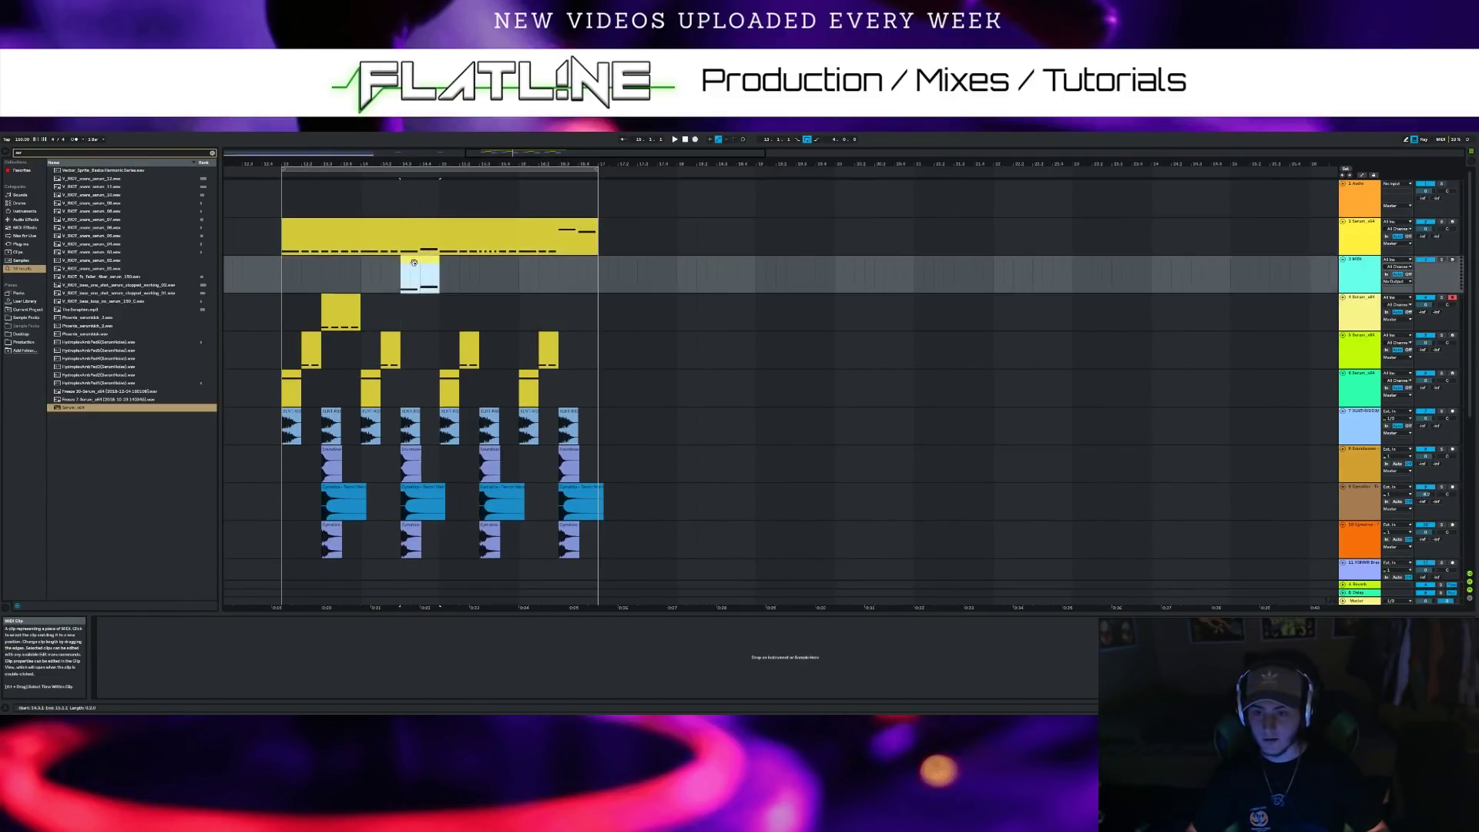
# Transpose all notes in the new track's clip up one octave and play the arrangement
pyautogui.doubleClick(416, 266)
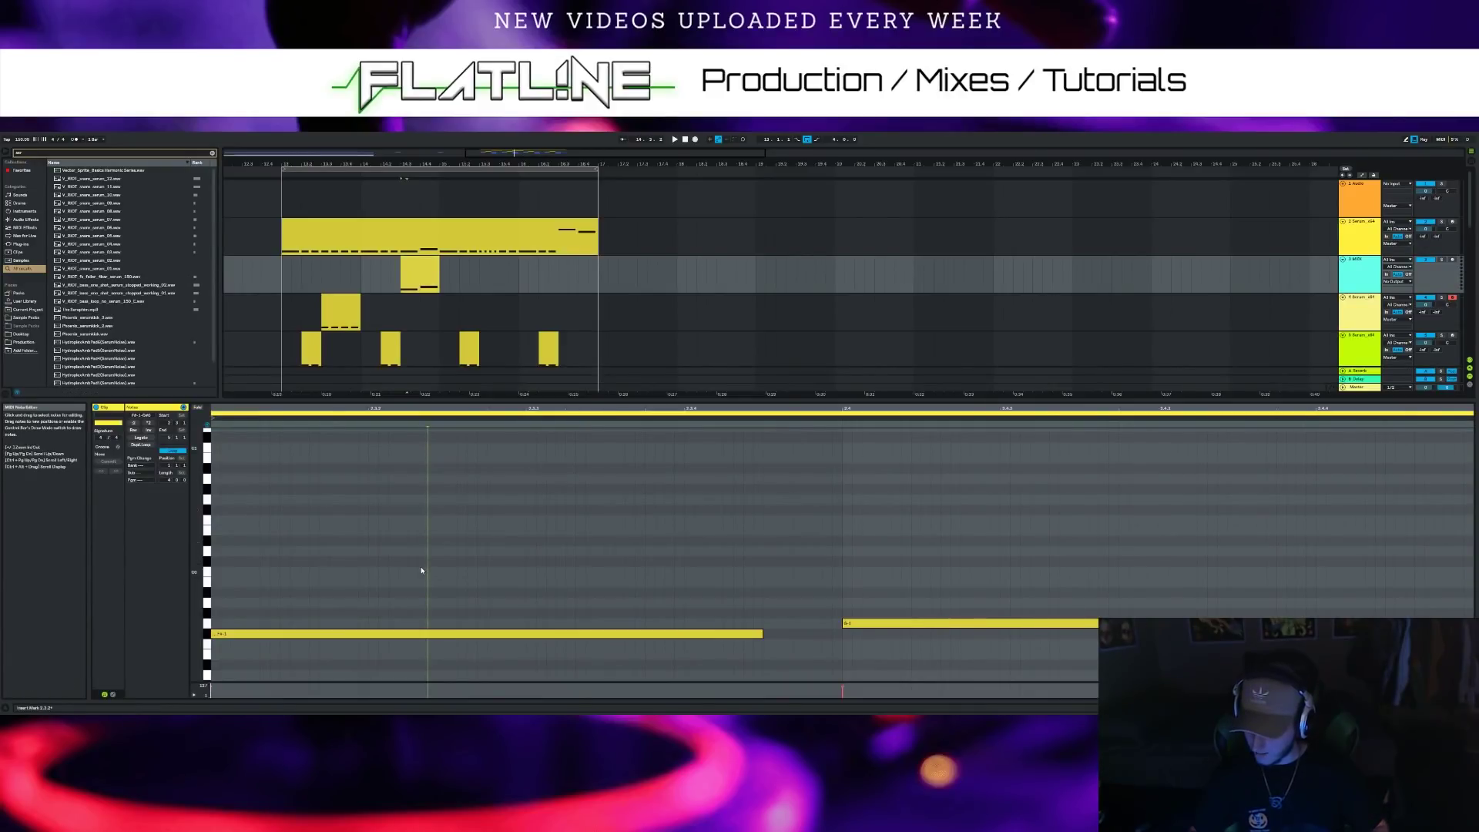
pyautogui.hotkey('ctrl', 'a')
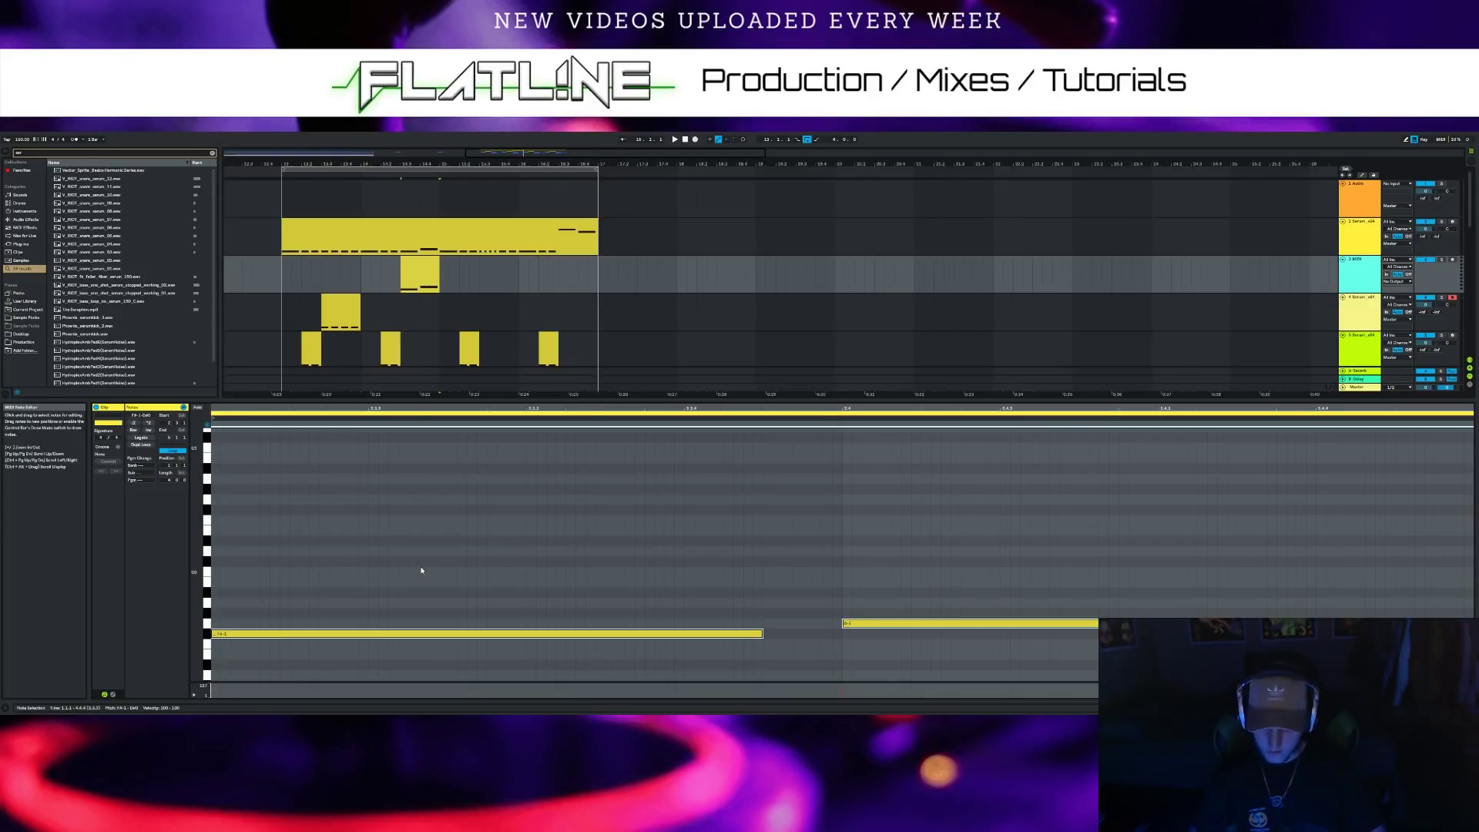
pyautogui.hotkey('shift', 'Up')
pyautogui.click(402, 193)
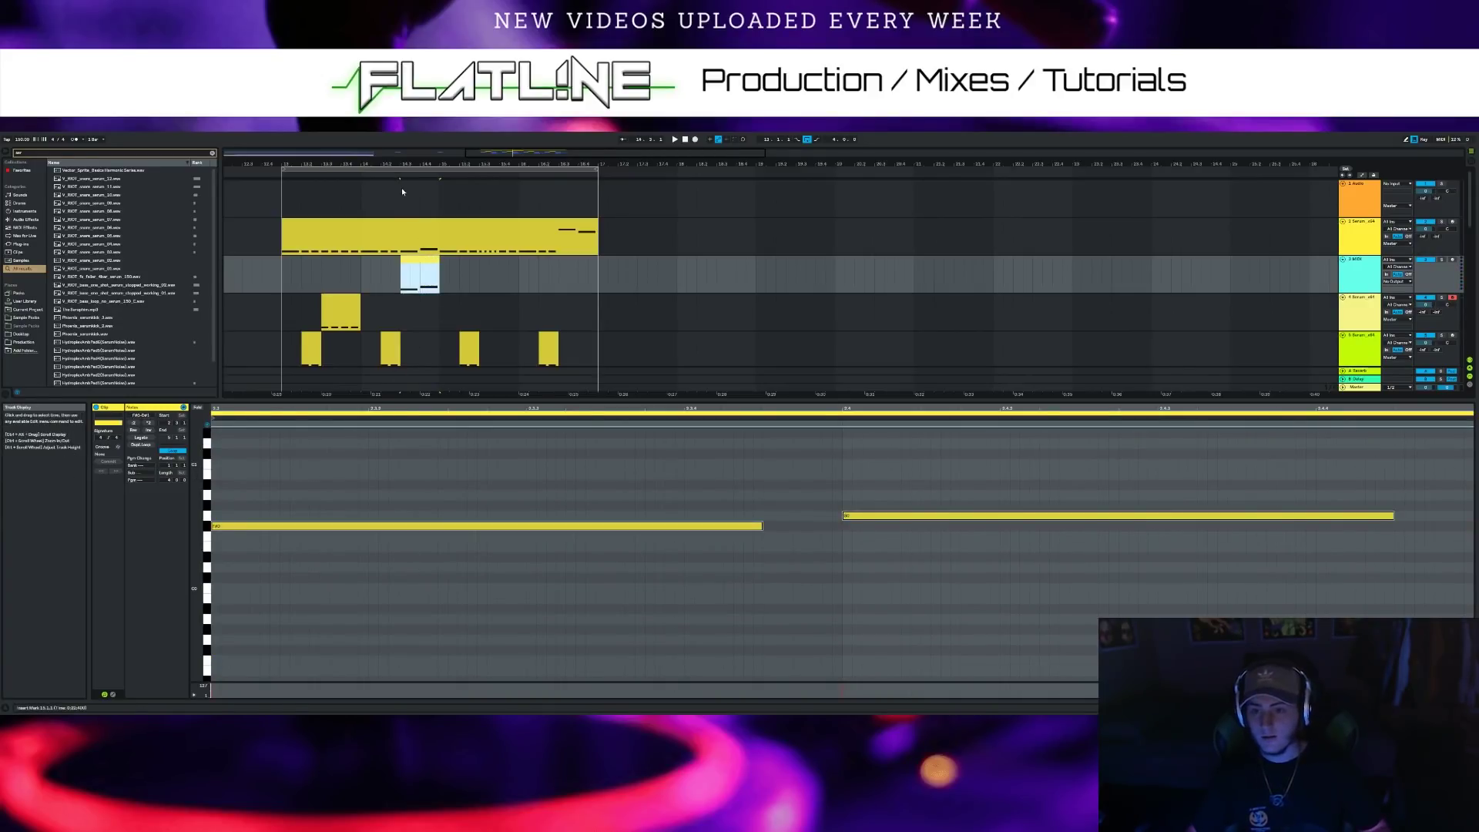
pyautogui.hotkey('ctrl', 'a')
pyautogui.press('space')
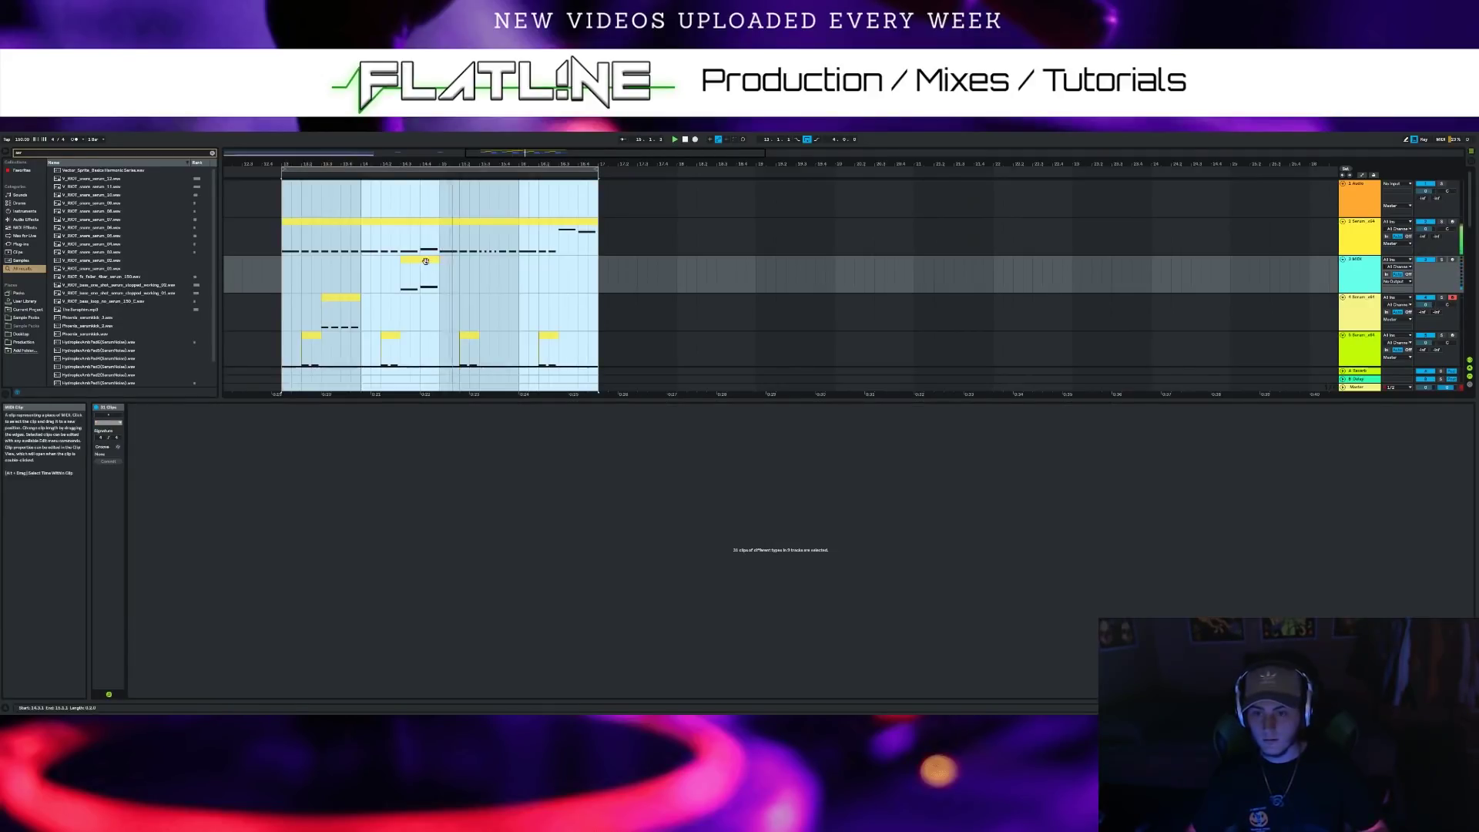
# Stop playback and load a Serum instance onto the new MIDI track
pyautogui.click(499, 312)
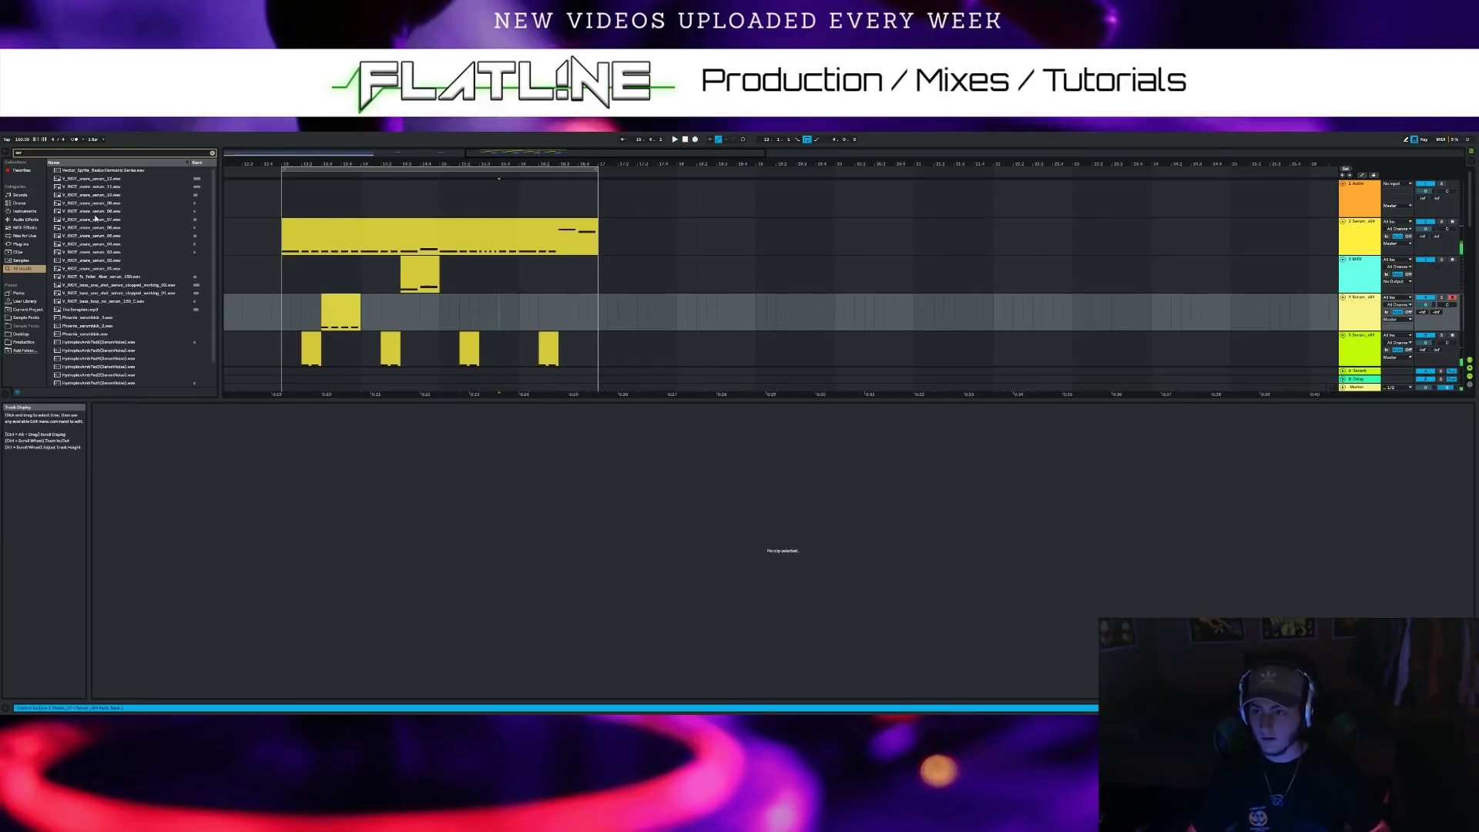
pyautogui.moveTo(219, 399); pyautogui.dragTo(216, 483)
pyautogui.click(93, 409)
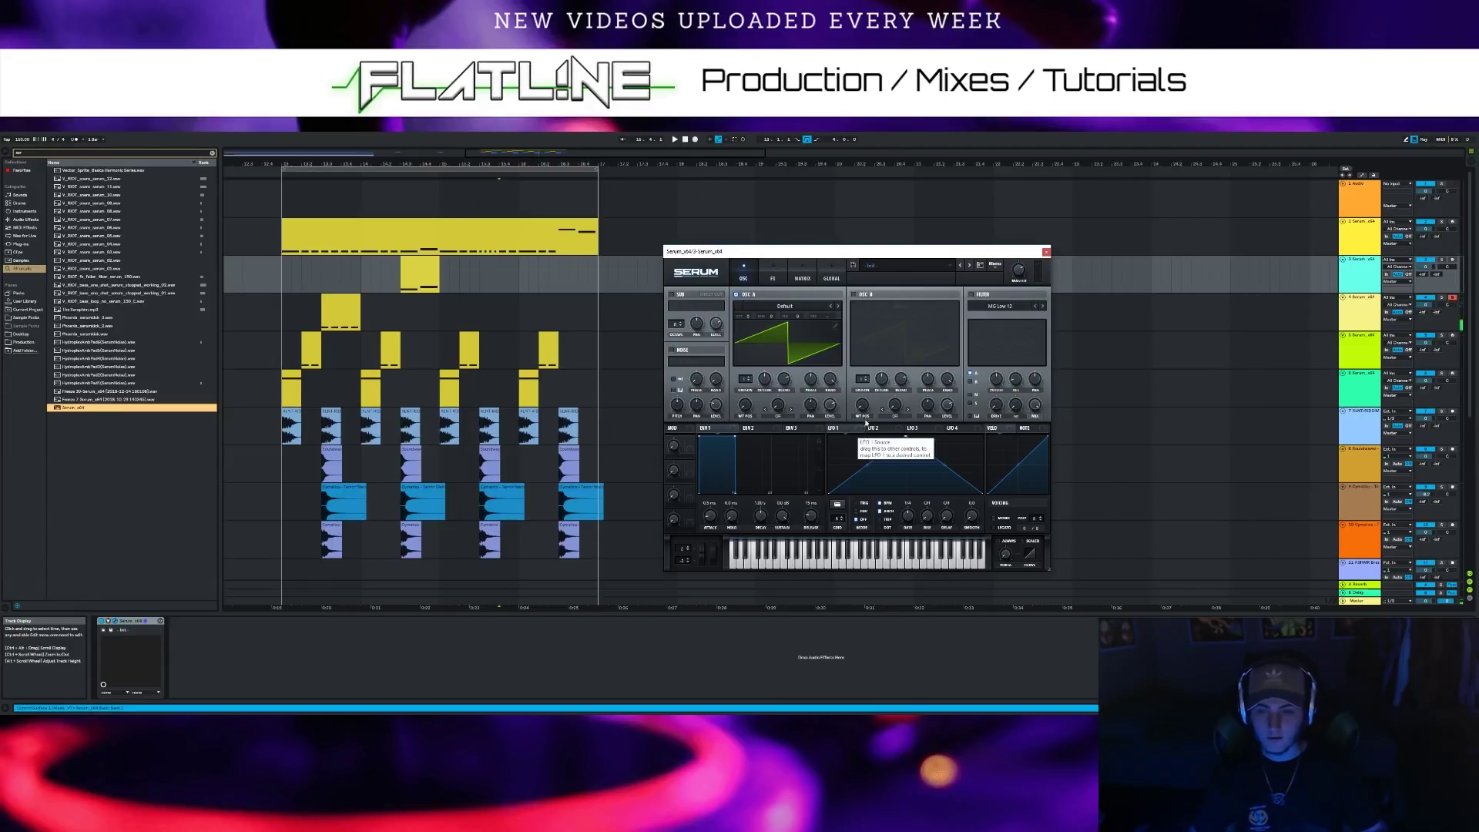
# Arm the new track and curve LFO 1 into a rounded hump that modulates oscillator A's level
pyautogui.moveTo(905, 440)
pyautogui.mouseDown()
pyautogui.moveTo(856, 436)
pyautogui.moveTo(922, 447)
pyautogui.mouseUp()
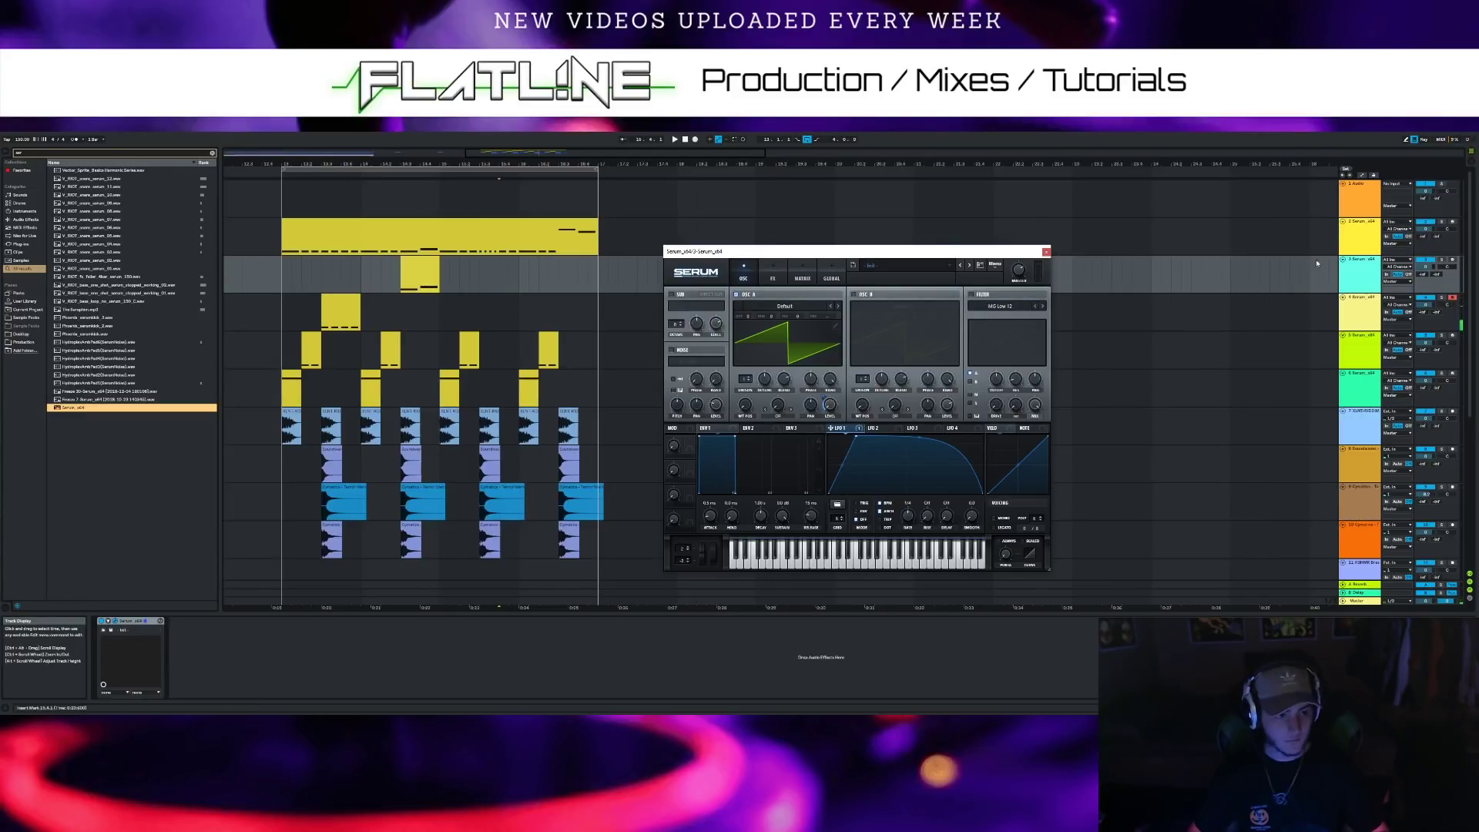
pyautogui.click(1452, 259)
pyautogui.click(824, 399)
pyautogui.moveTo(927, 445); pyautogui.dragTo(927, 427)
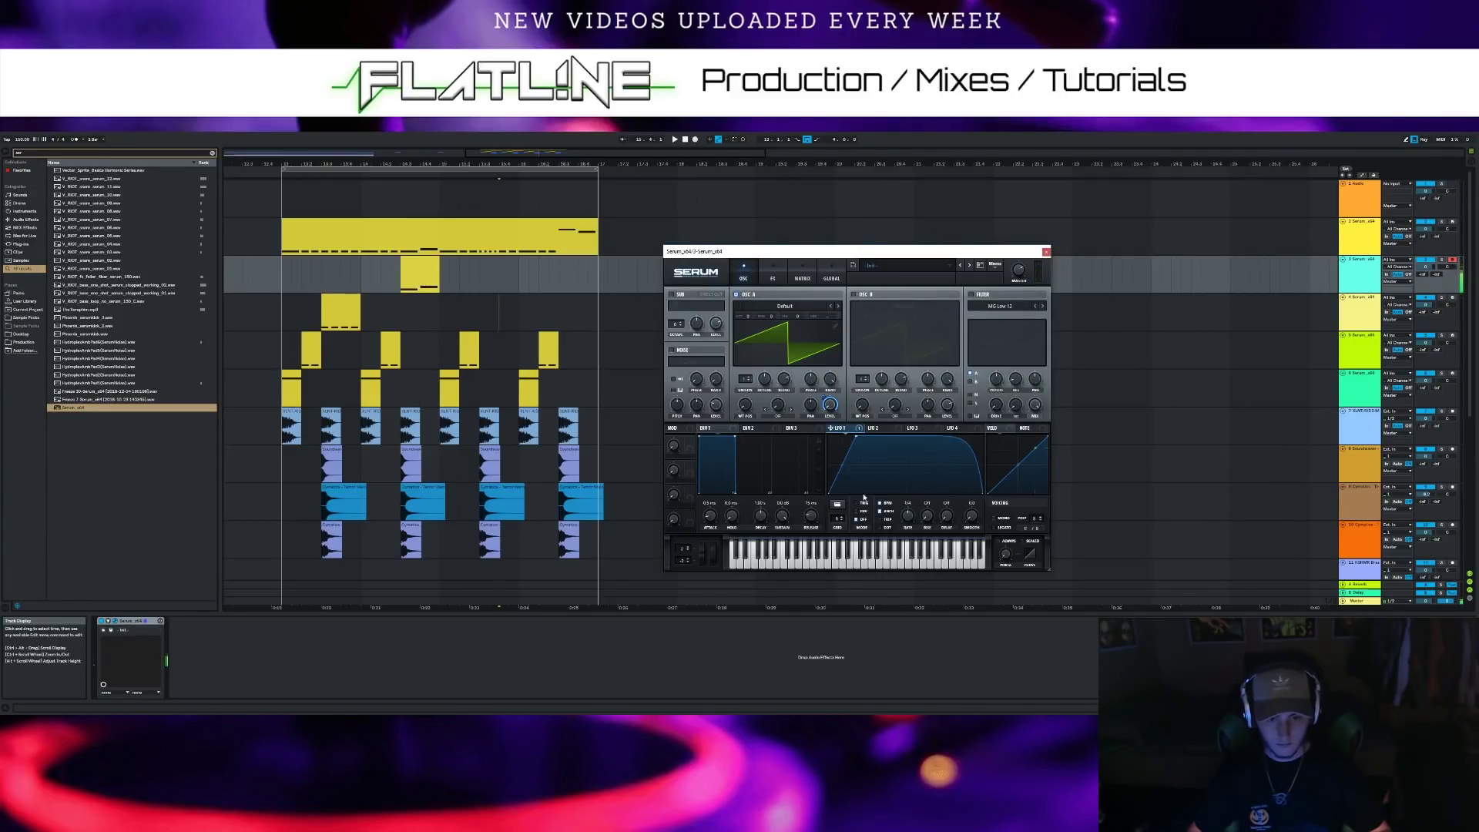
# Examine the LFO 1 settings in the Serum instance on the track below during playback, and return to the new track
pyautogui.click(1353, 313)
pyautogui.click(115, 620)
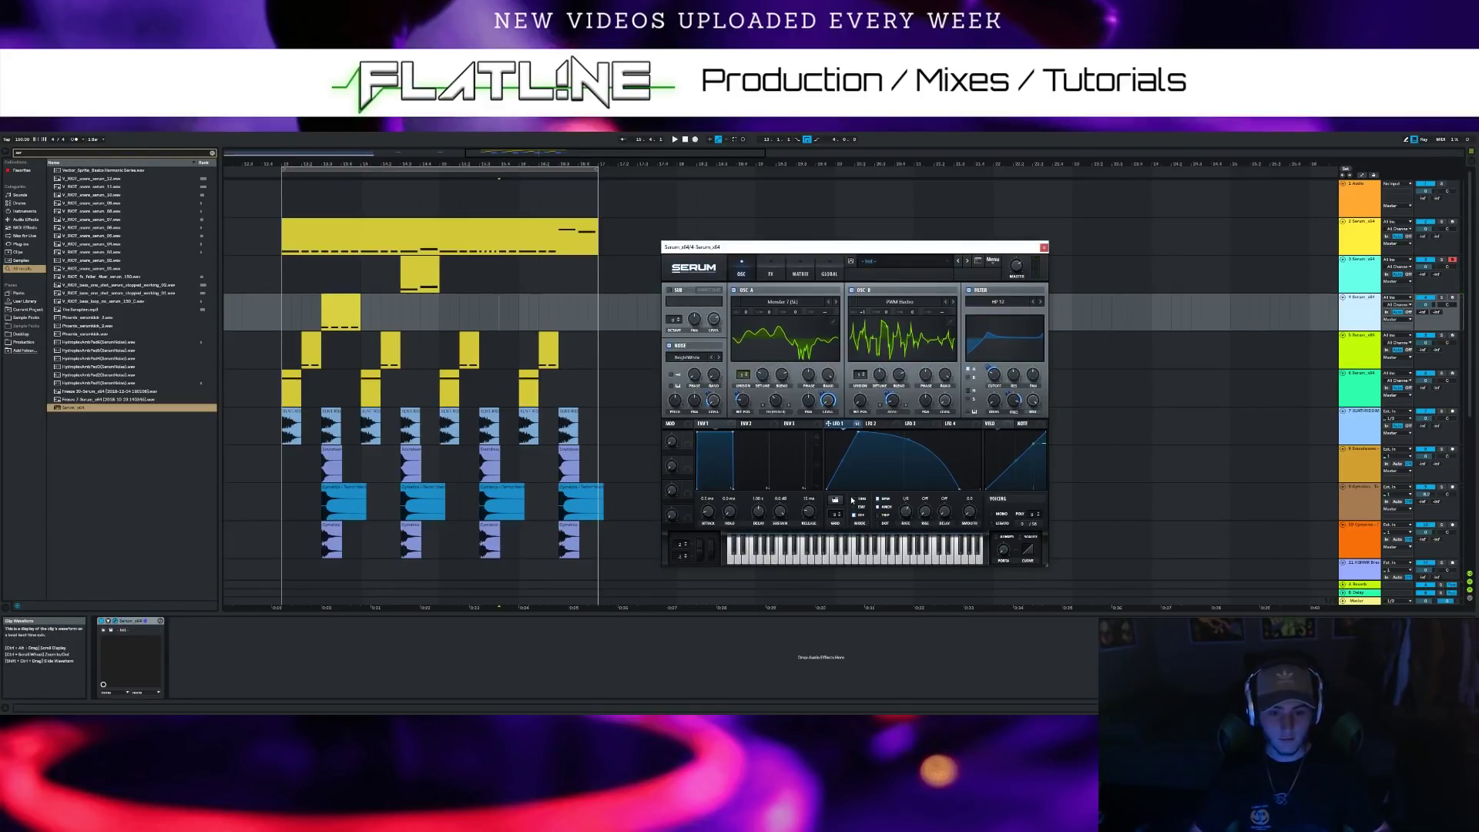
pyautogui.press('space')
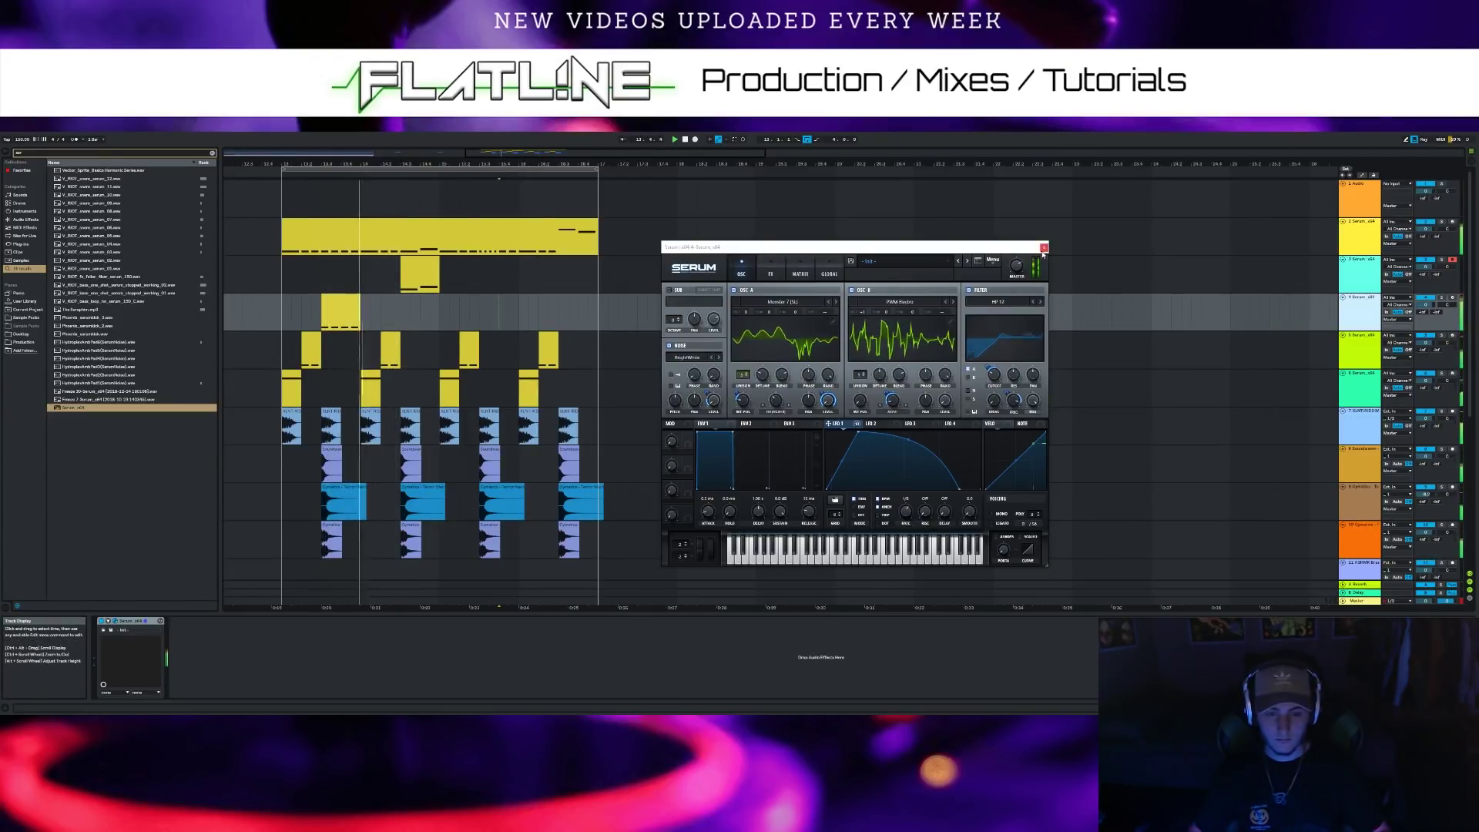
pyautogui.moveTo(858, 432); pyautogui.dragTo(851, 432)
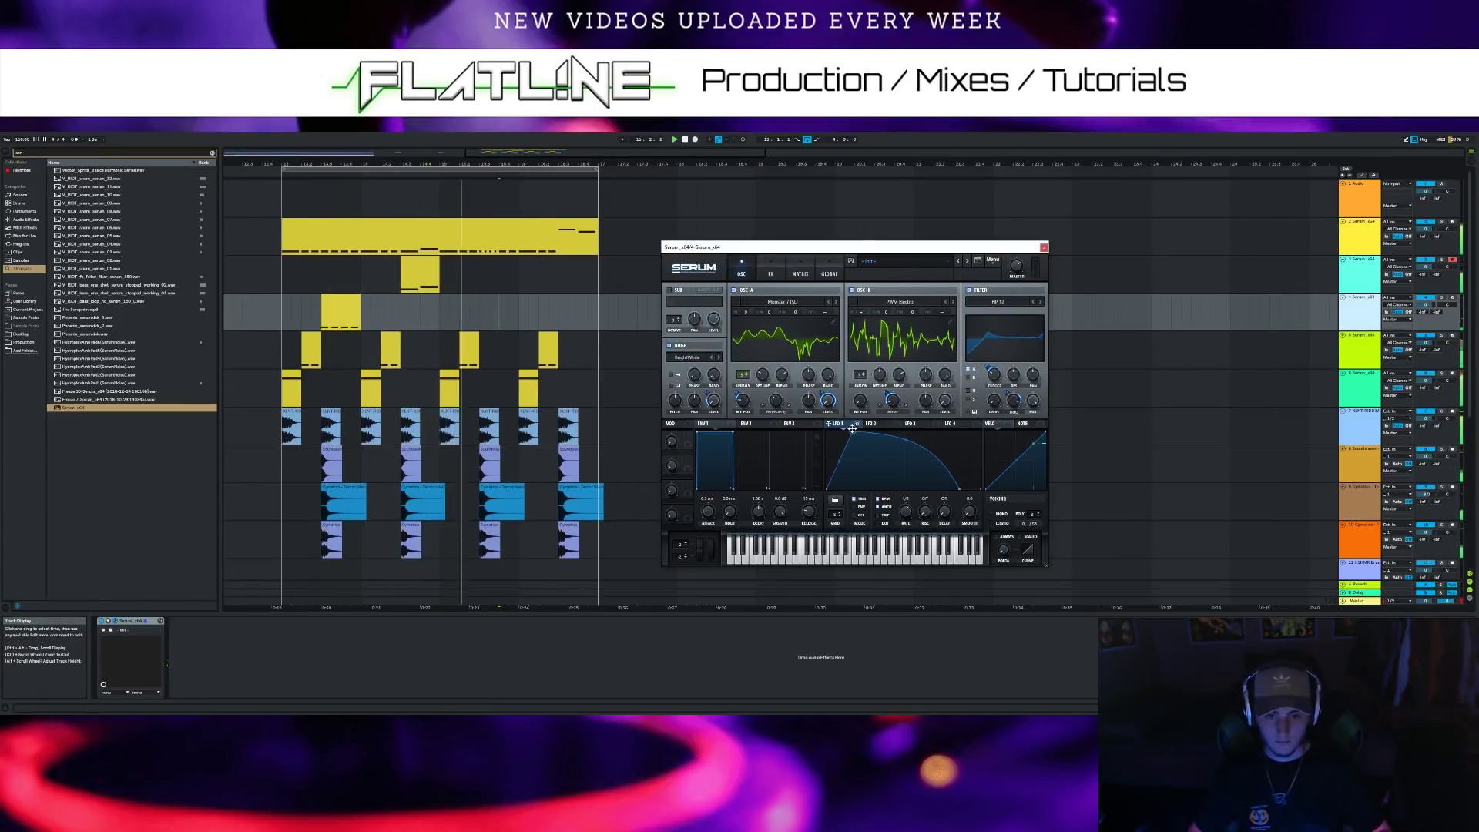
pyautogui.click(684, 143)
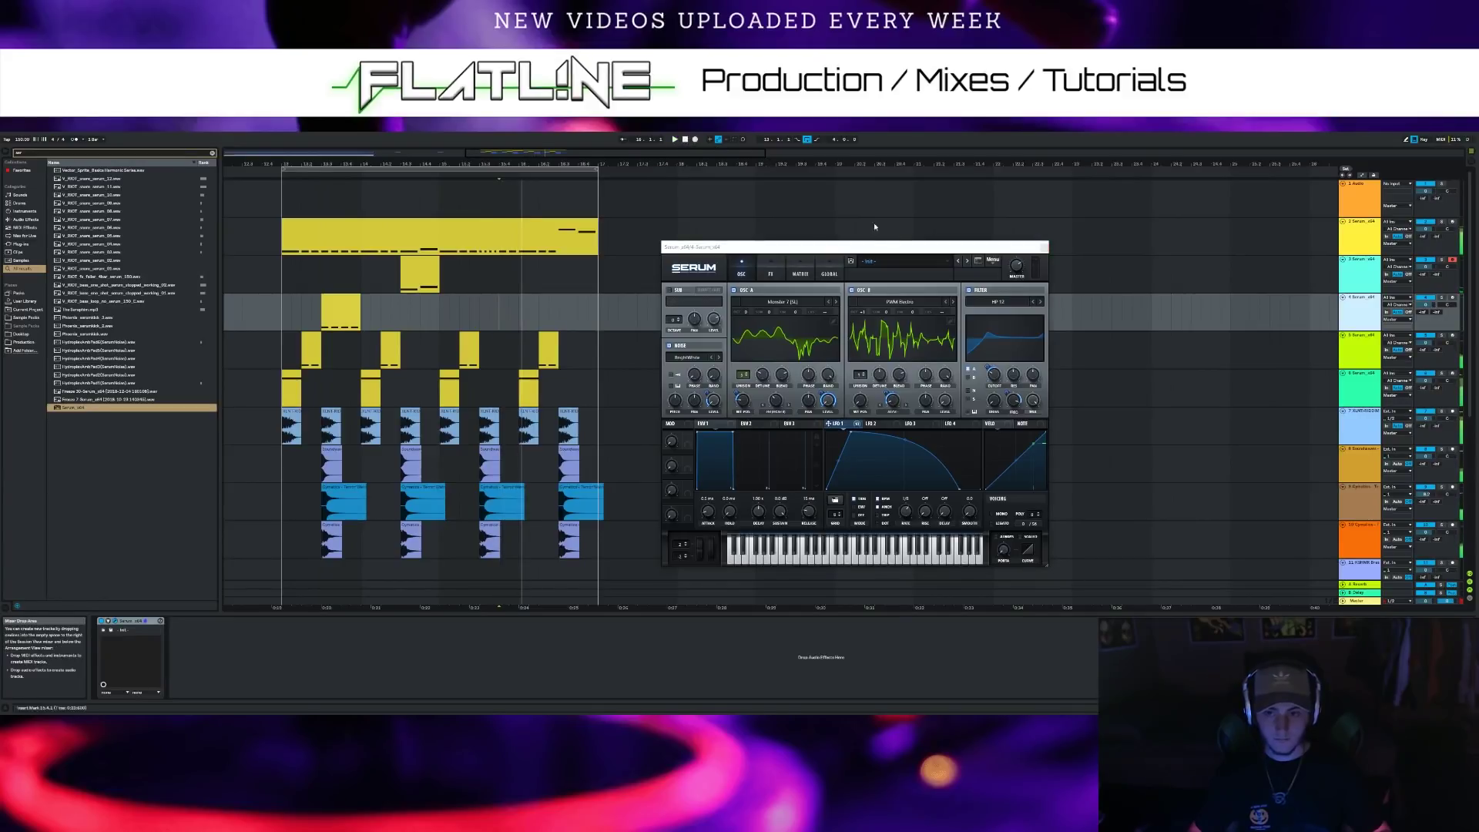
pyautogui.click(1043, 248)
pyautogui.click(1385, 274)
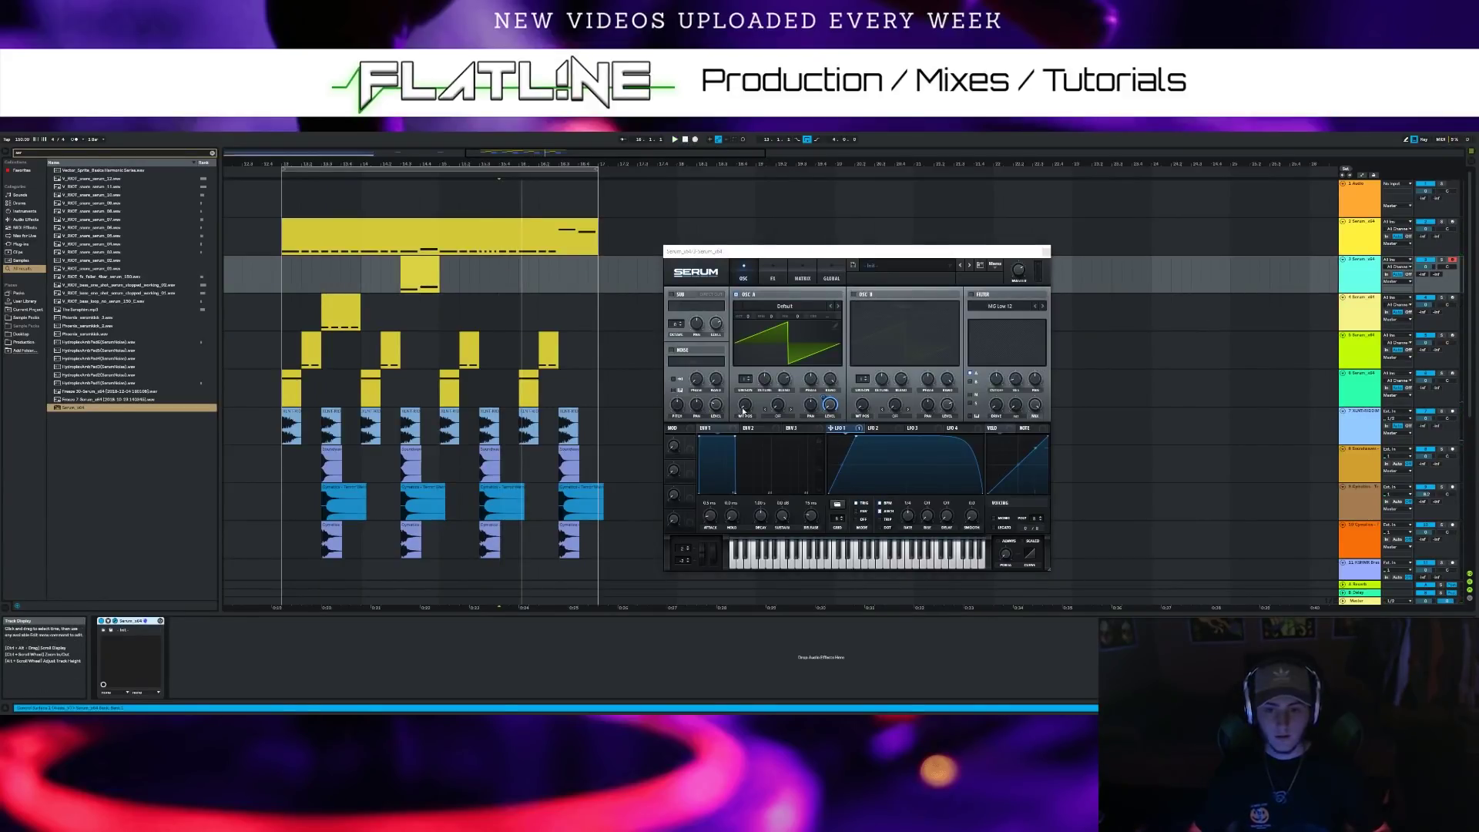
# Load the Phasey Bass user wavetable into oscillator A and modulate its wavetable position with LFO 1
pyautogui.click(786, 306)
pyautogui.moveTo(770, 326)
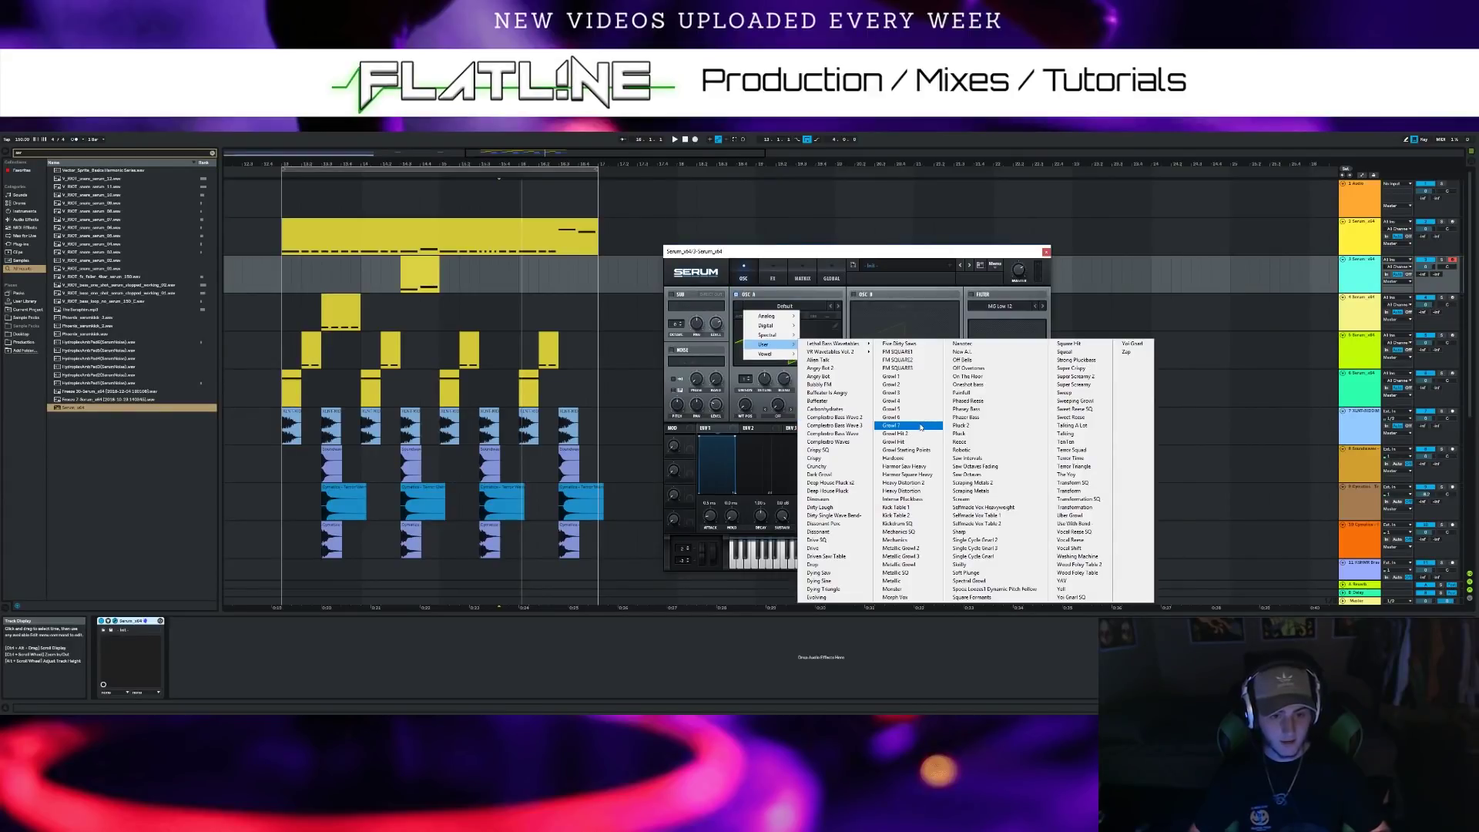
pyautogui.click(969, 409)
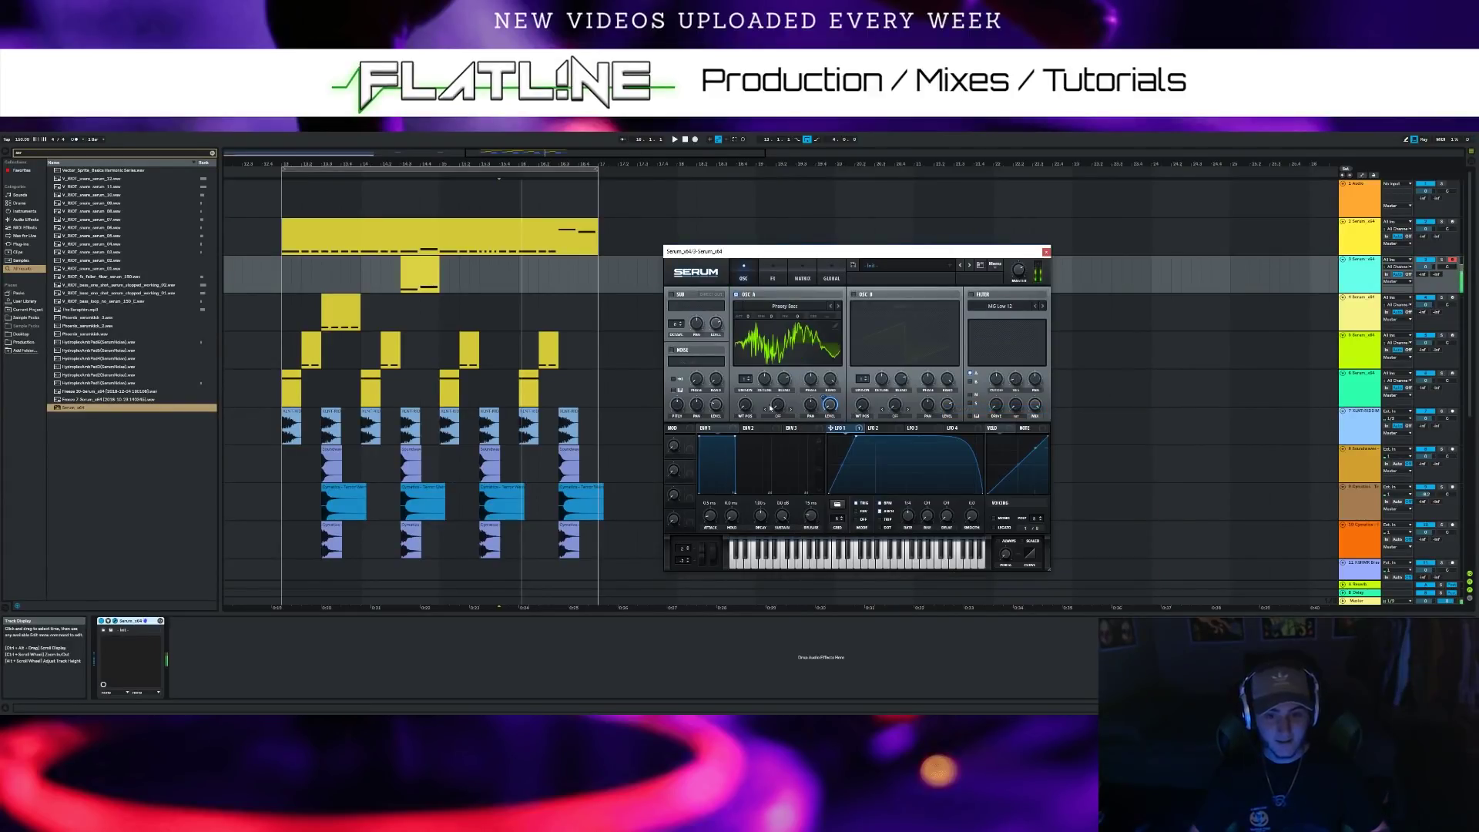
pyautogui.moveTo(747, 405); pyautogui.dragTo(746, 388)
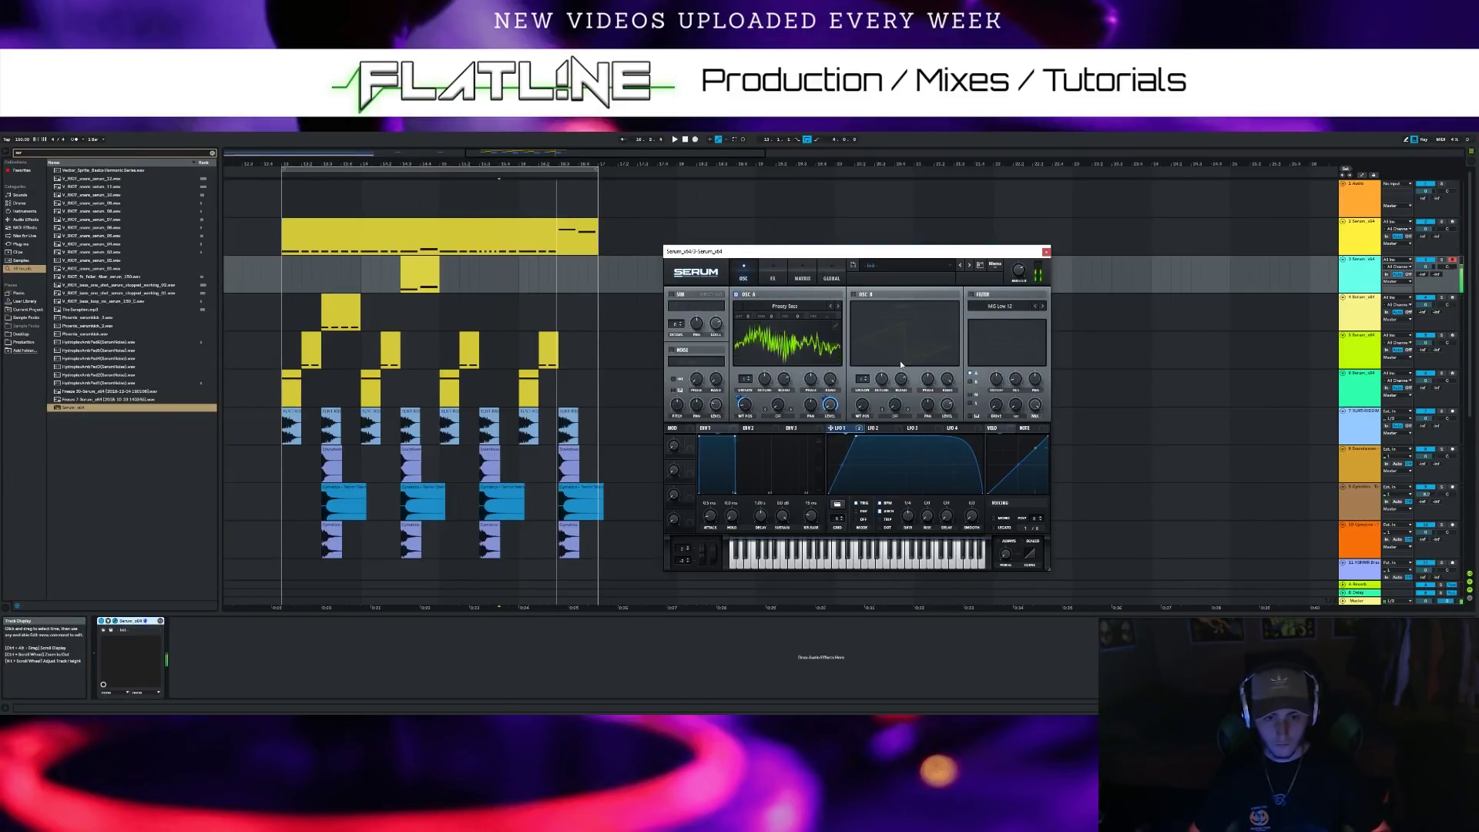
# Enable oscillator B with the Default wavetable and set oscillator A's warp mode to FM (from B)
pyautogui.click(854, 295)
pyautogui.click(891, 306)
pyautogui.moveTo(892, 322)
pyautogui.click(944, 338)
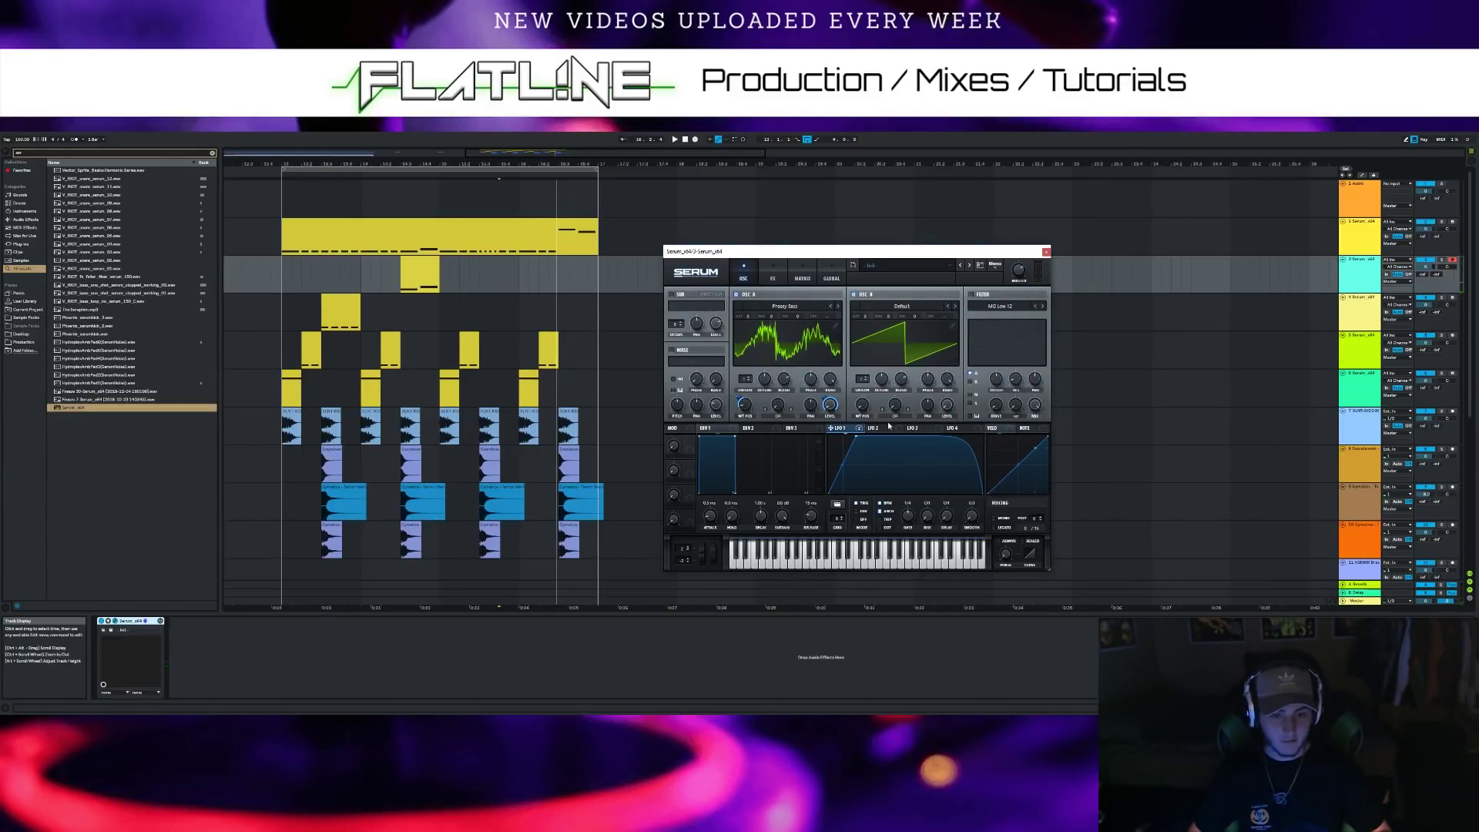
pyautogui.click(778, 409)
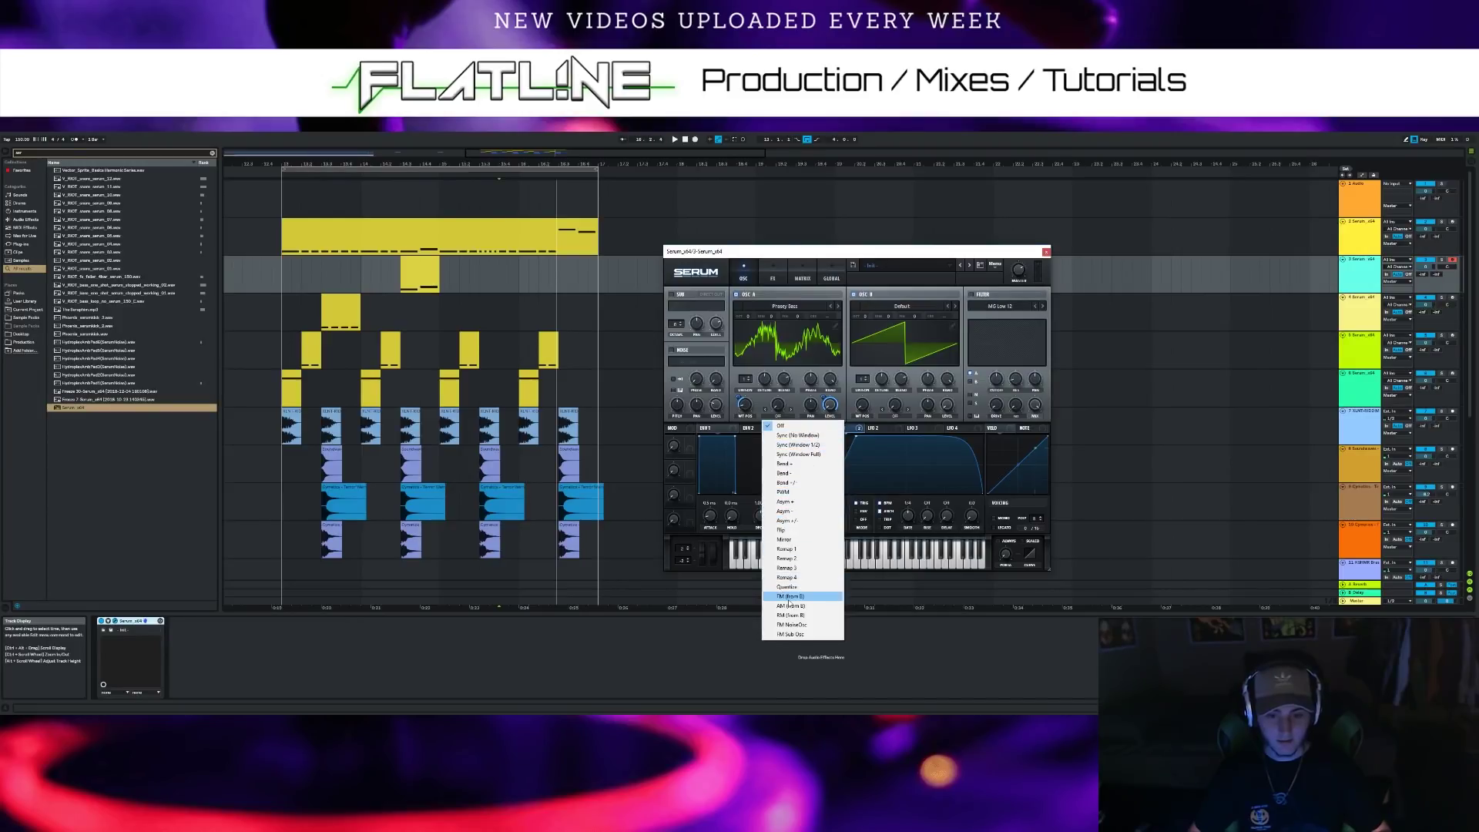
pyautogui.click(793, 597)
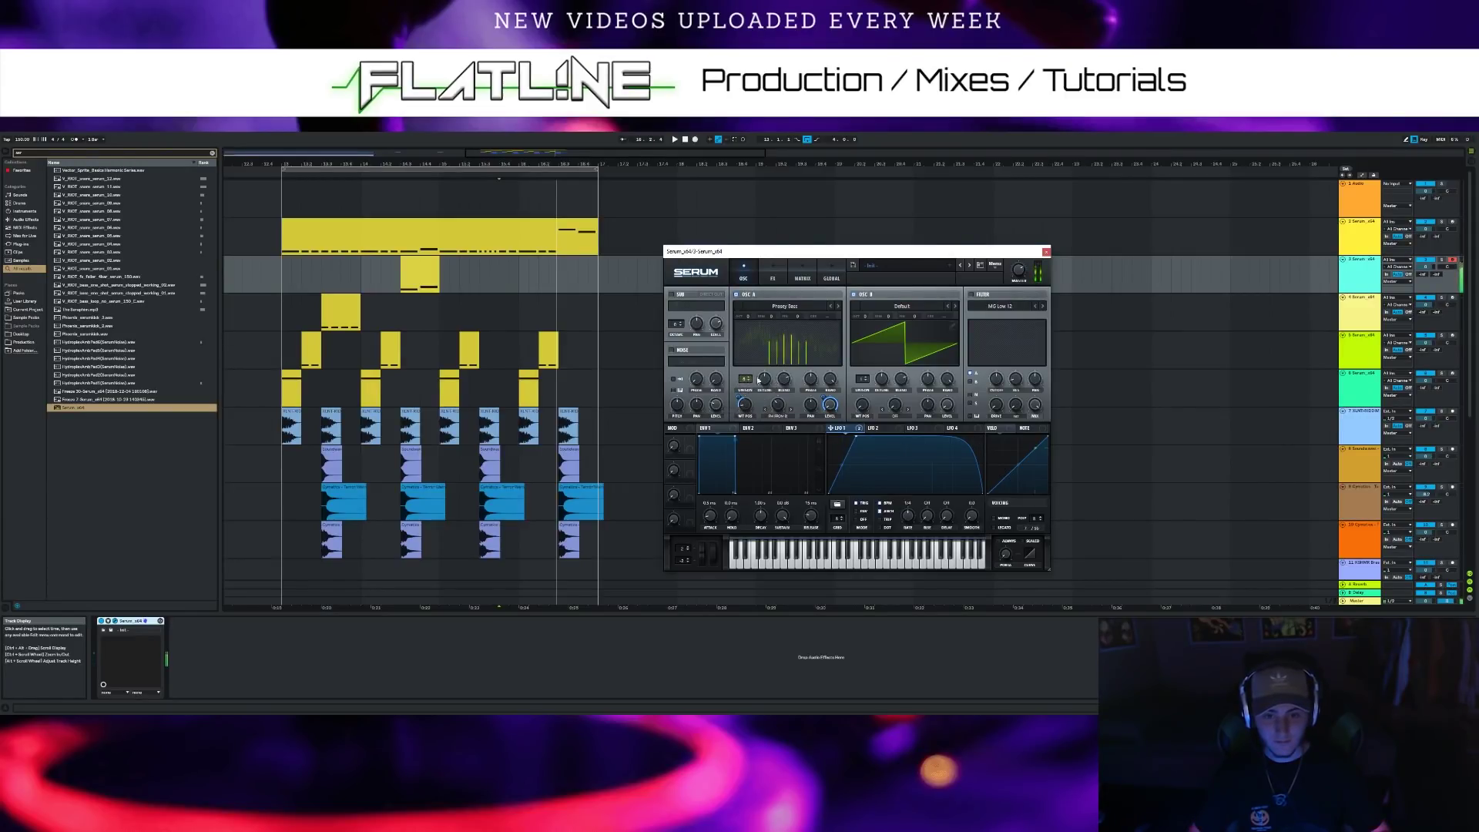
# Enable Serum's compressor effect in multiband mode with increased gain, and return to the oscillator view
pyautogui.moveTo(766, 384)
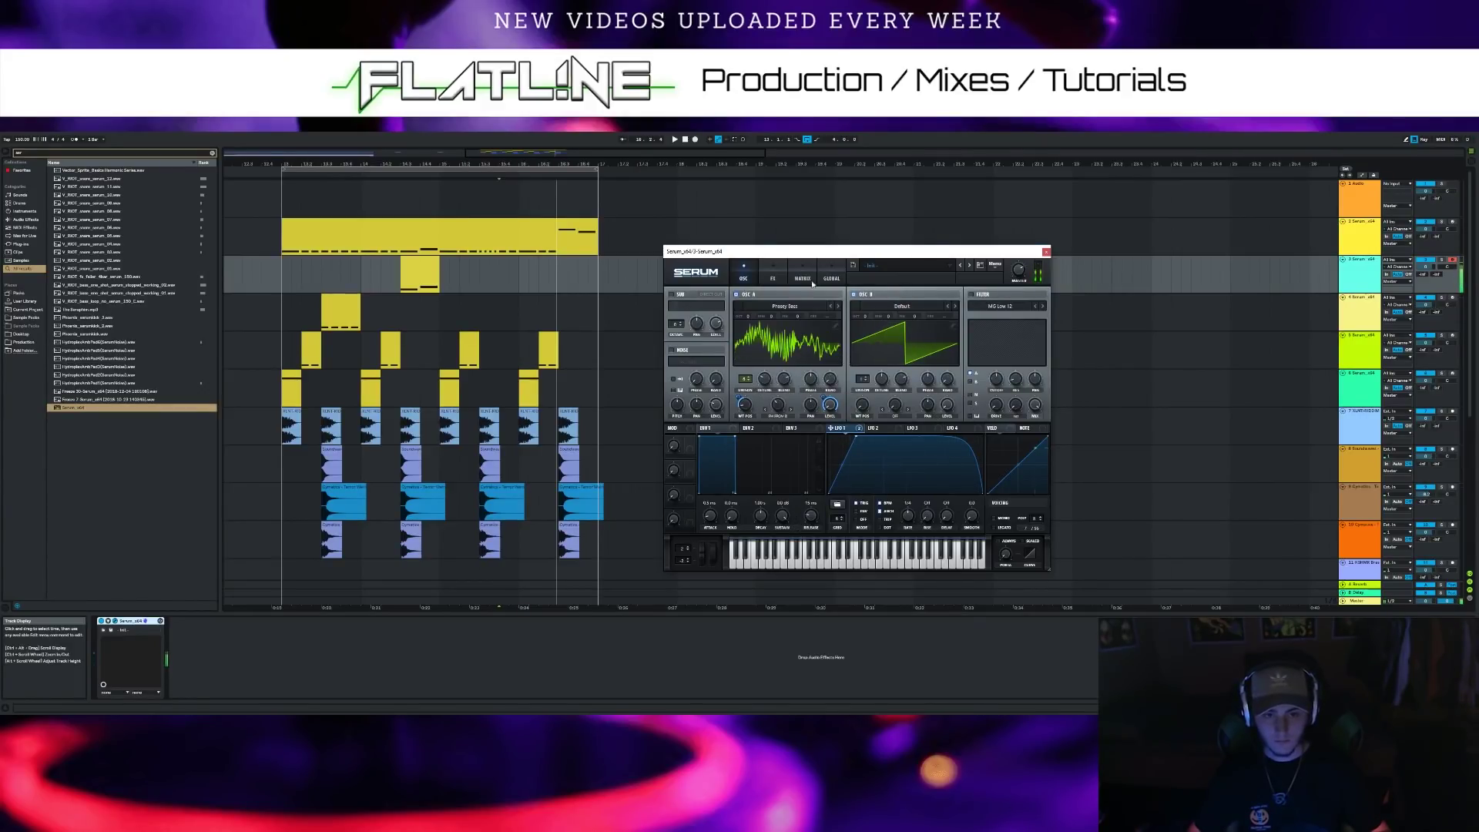
pyautogui.click(768, 278)
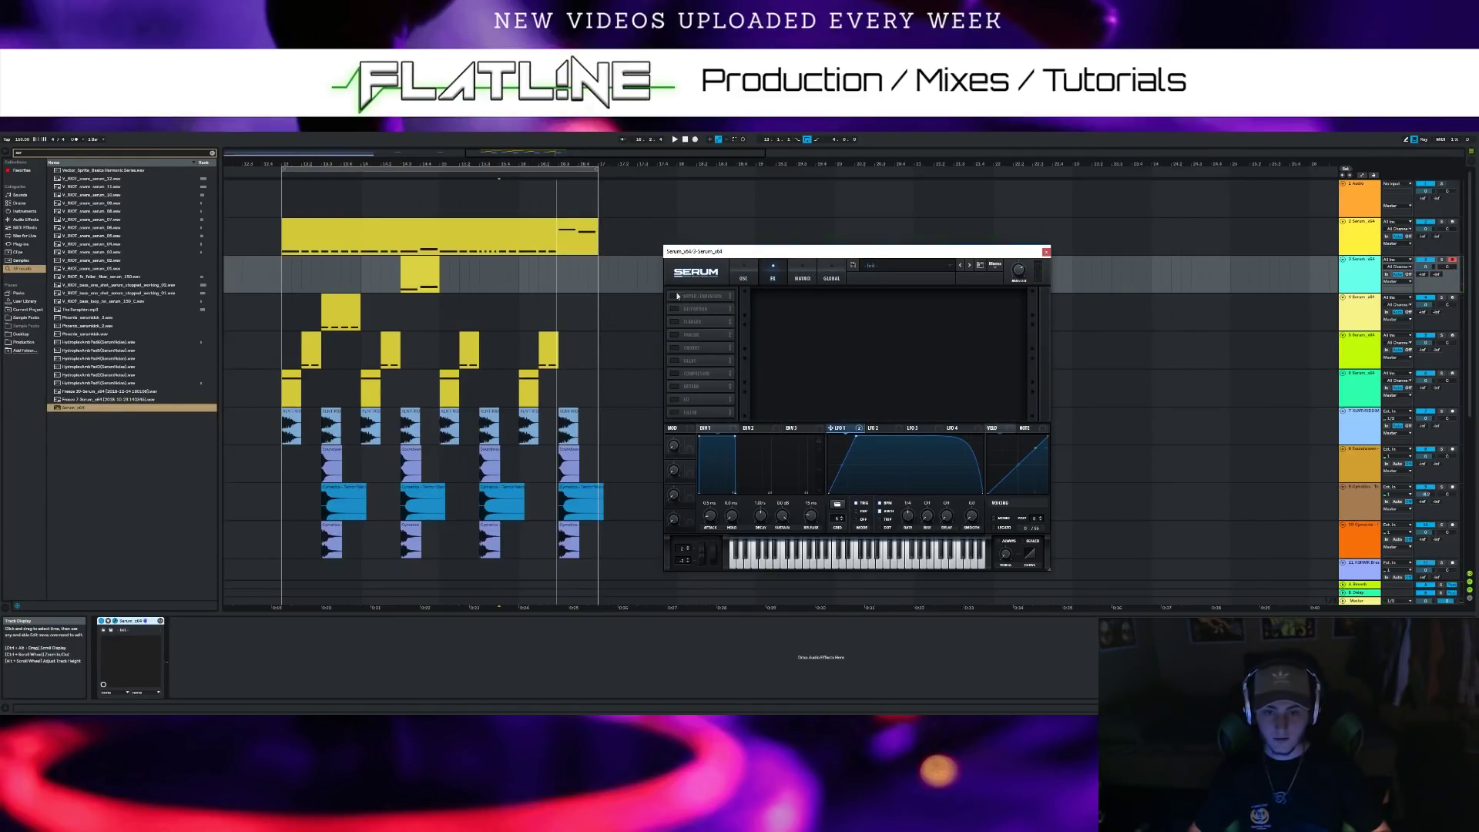
pyautogui.click(673, 373)
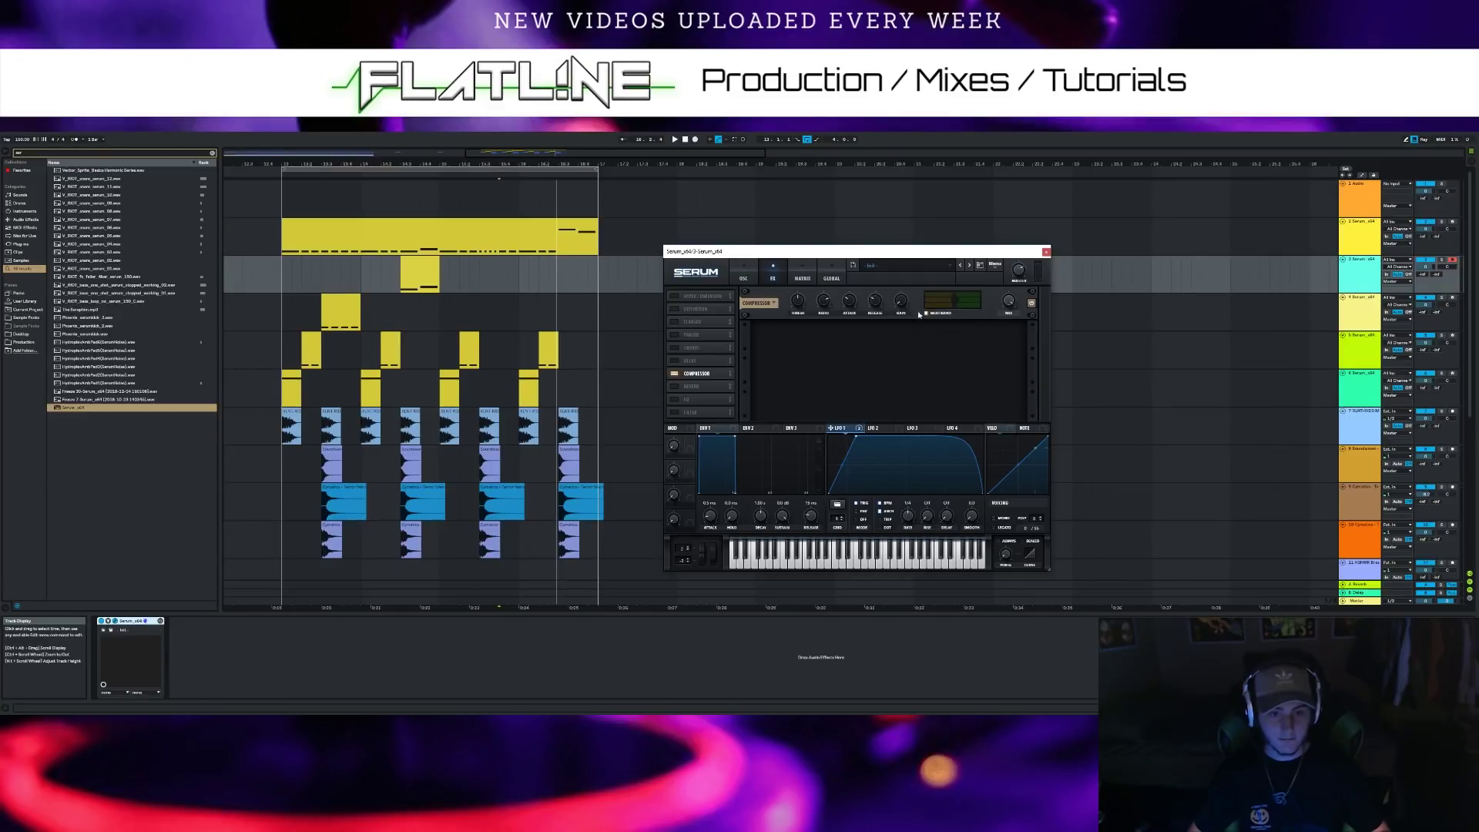
pyautogui.moveTo(900, 302); pyautogui.dragTo(898, 269)
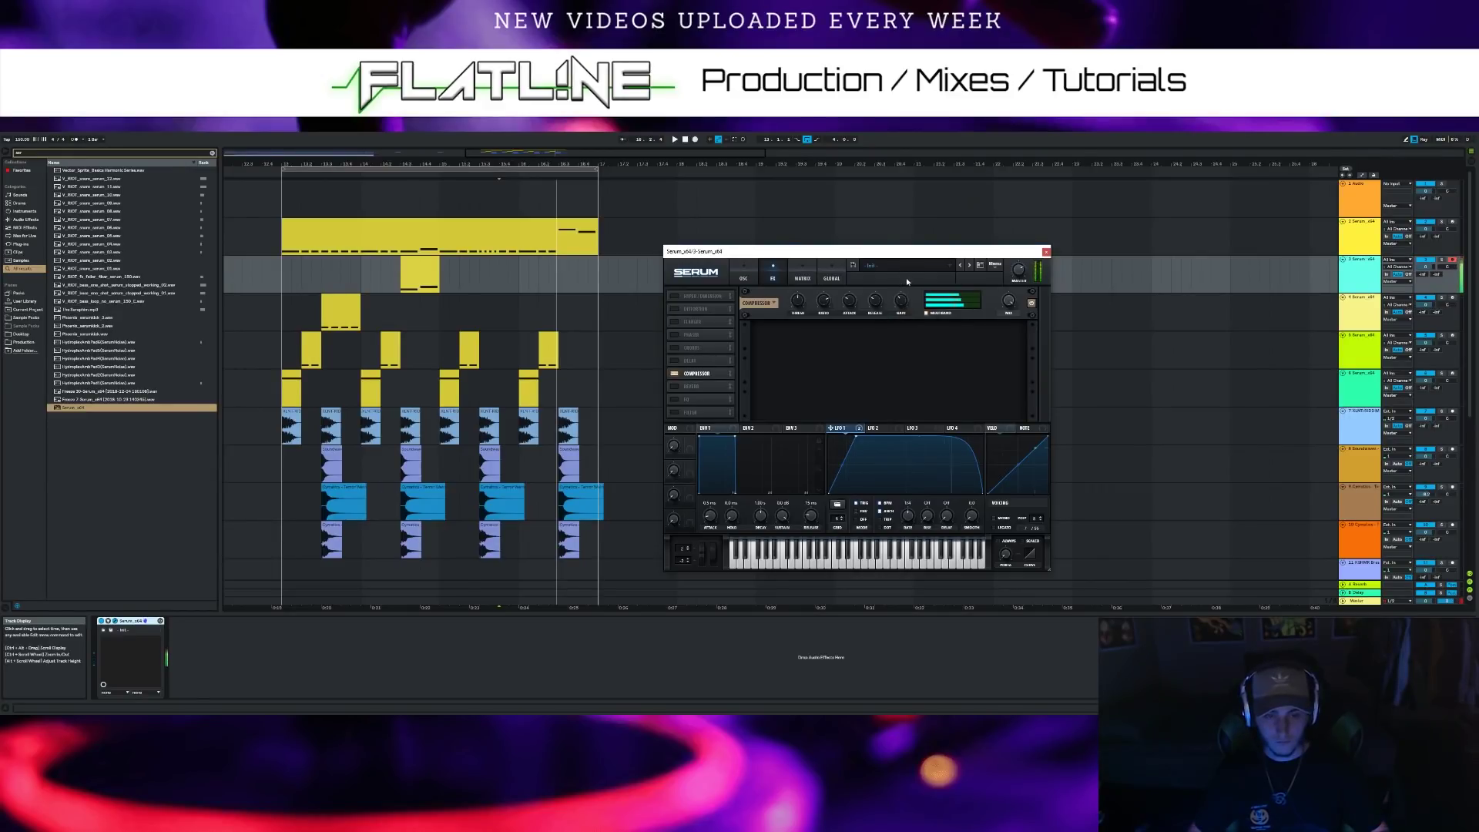
pyautogui.click(743, 279)
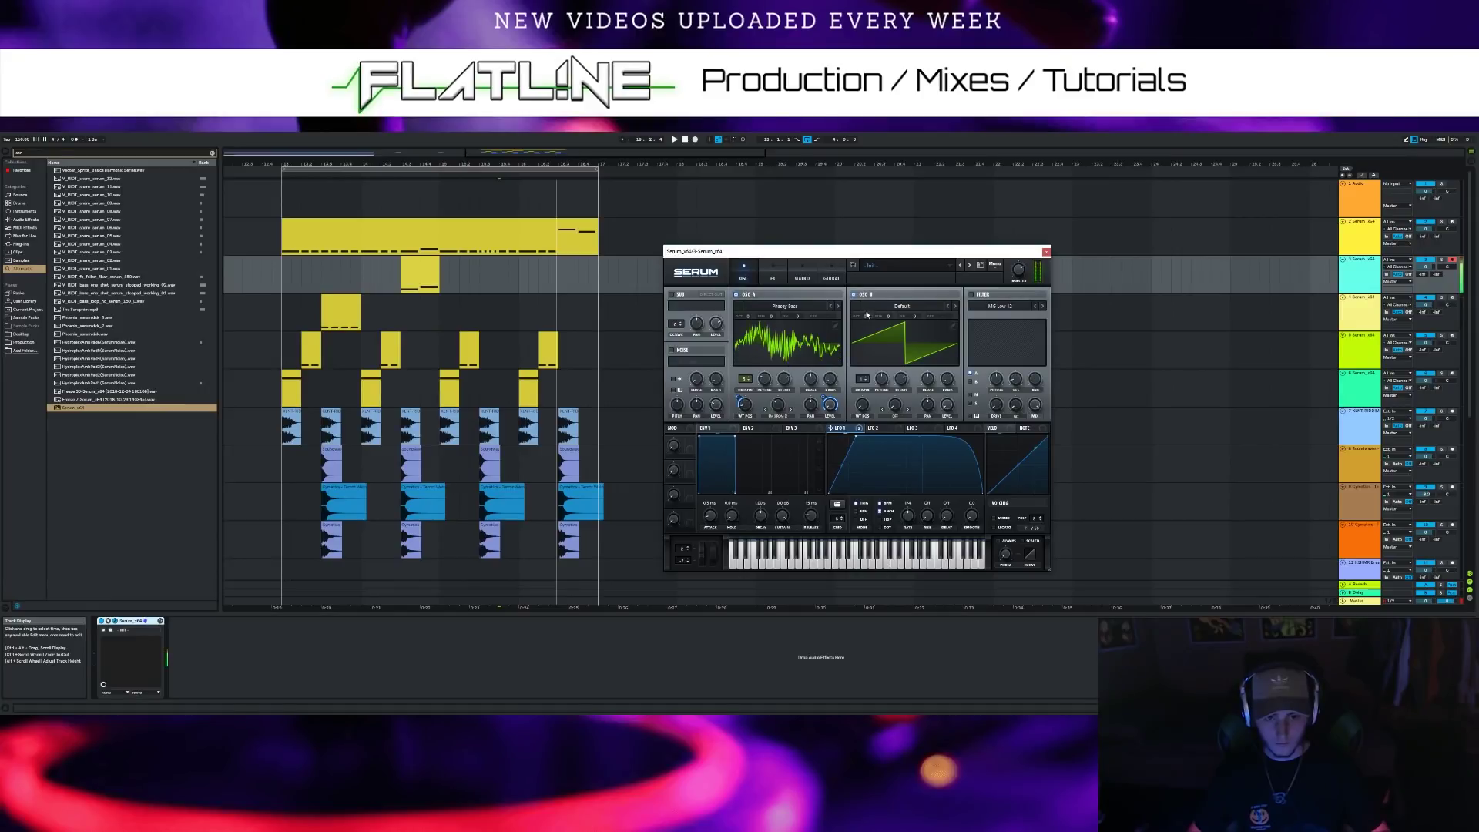
# Adjust oscillator B's octave and load the Basic Shapes wavetable into it
pyautogui.moveTo(866, 314); pyautogui.dragTo(866, 324)
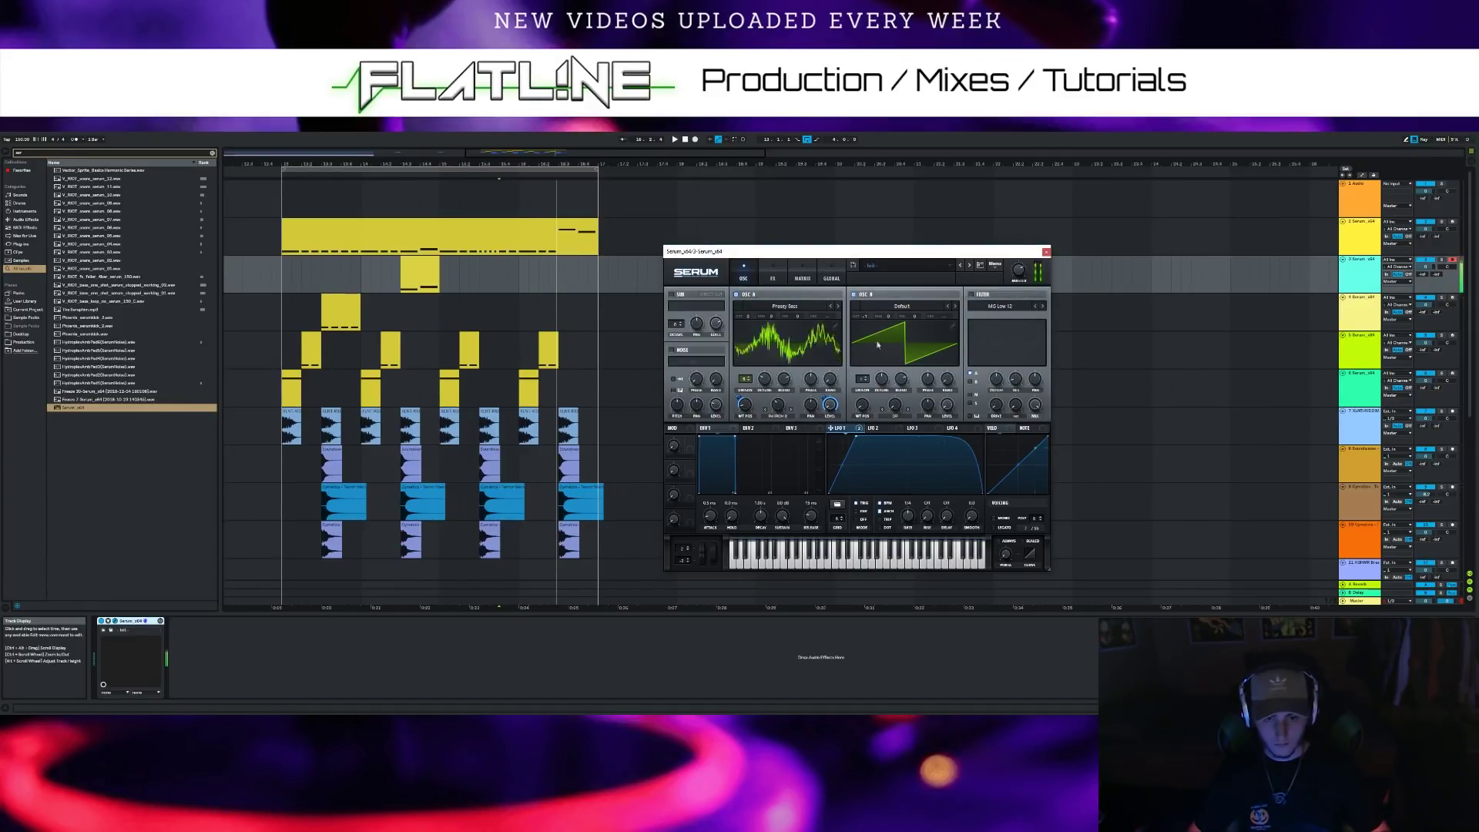
pyautogui.click(904, 307)
pyautogui.moveTo(902, 319)
pyautogui.click(938, 356)
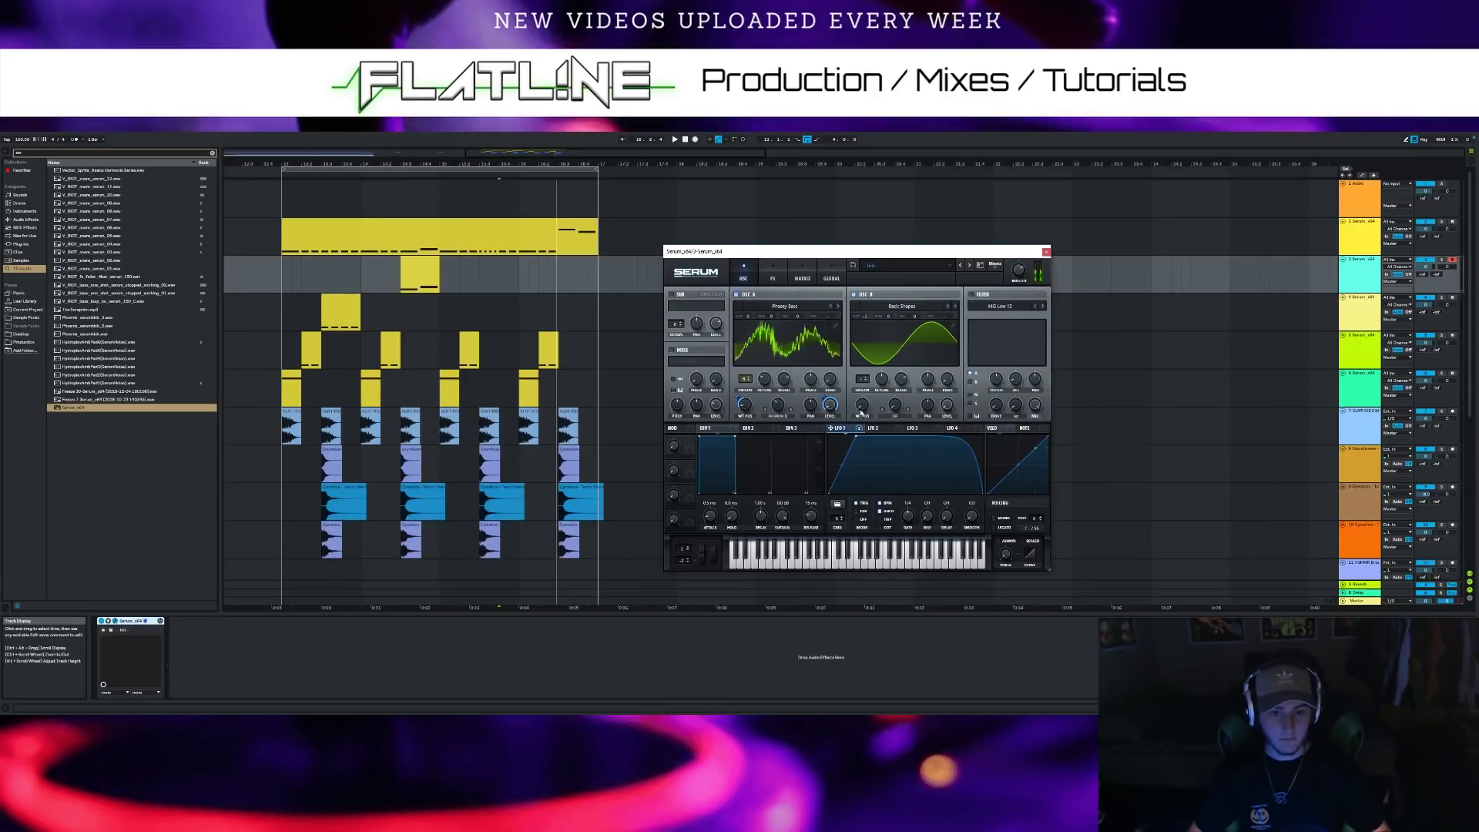
# Assign LFO 1 to oscillator A's warp amount and set oscillator B's wavetable position to the triangle shape
pyautogui.moveTo(869, 395); pyautogui.dragTo(871, 372)
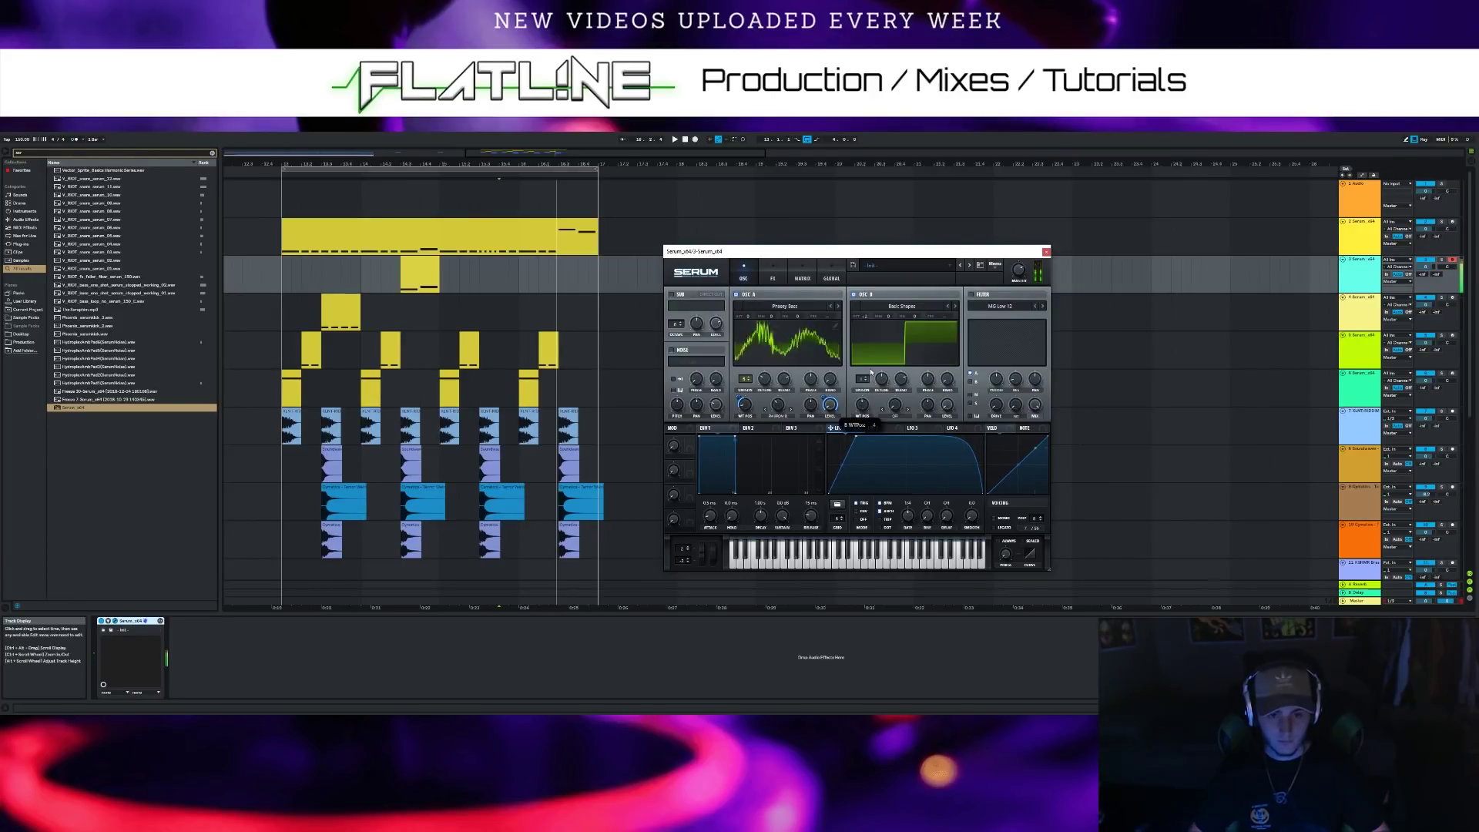
pyautogui.moveTo(831, 428); pyautogui.dragTo(779, 403)
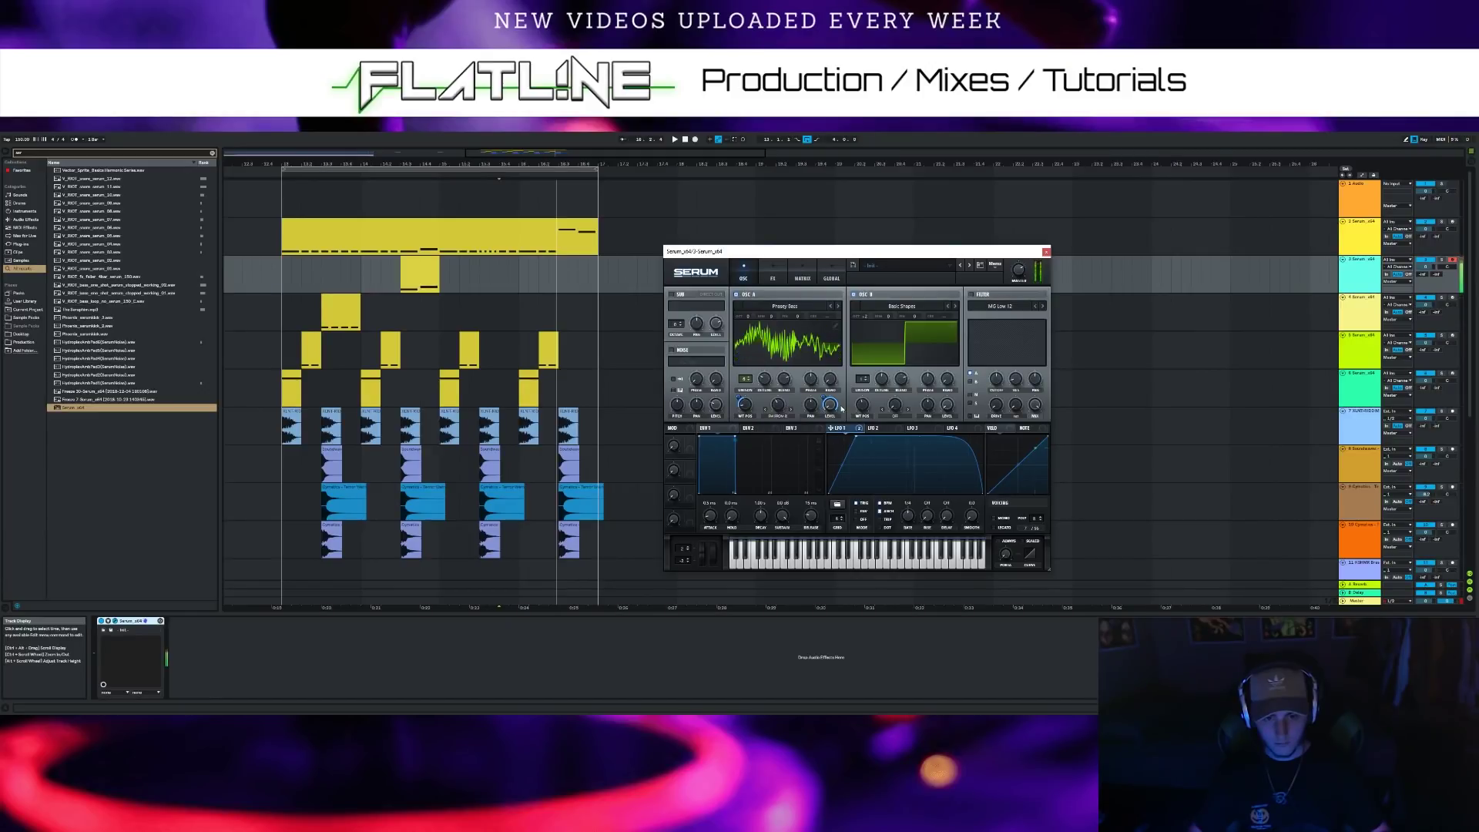
pyautogui.moveTo(866, 401); pyautogui.dragTo(869, 398)
pyautogui.moveTo(874, 390); pyautogui.dragTo(872, 409)
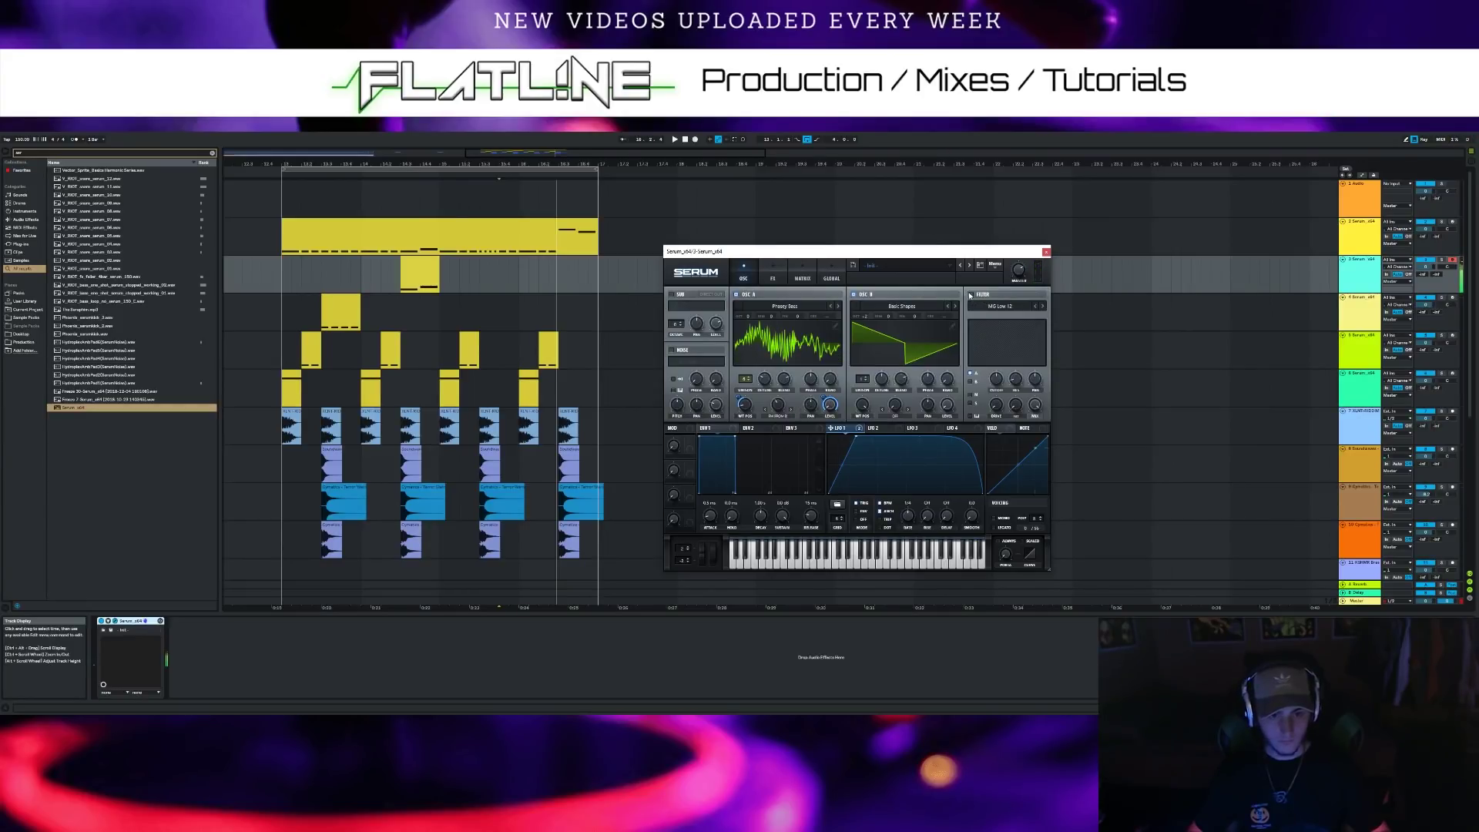
pyautogui.moveTo(862, 405); pyautogui.dragTo(851, 466)
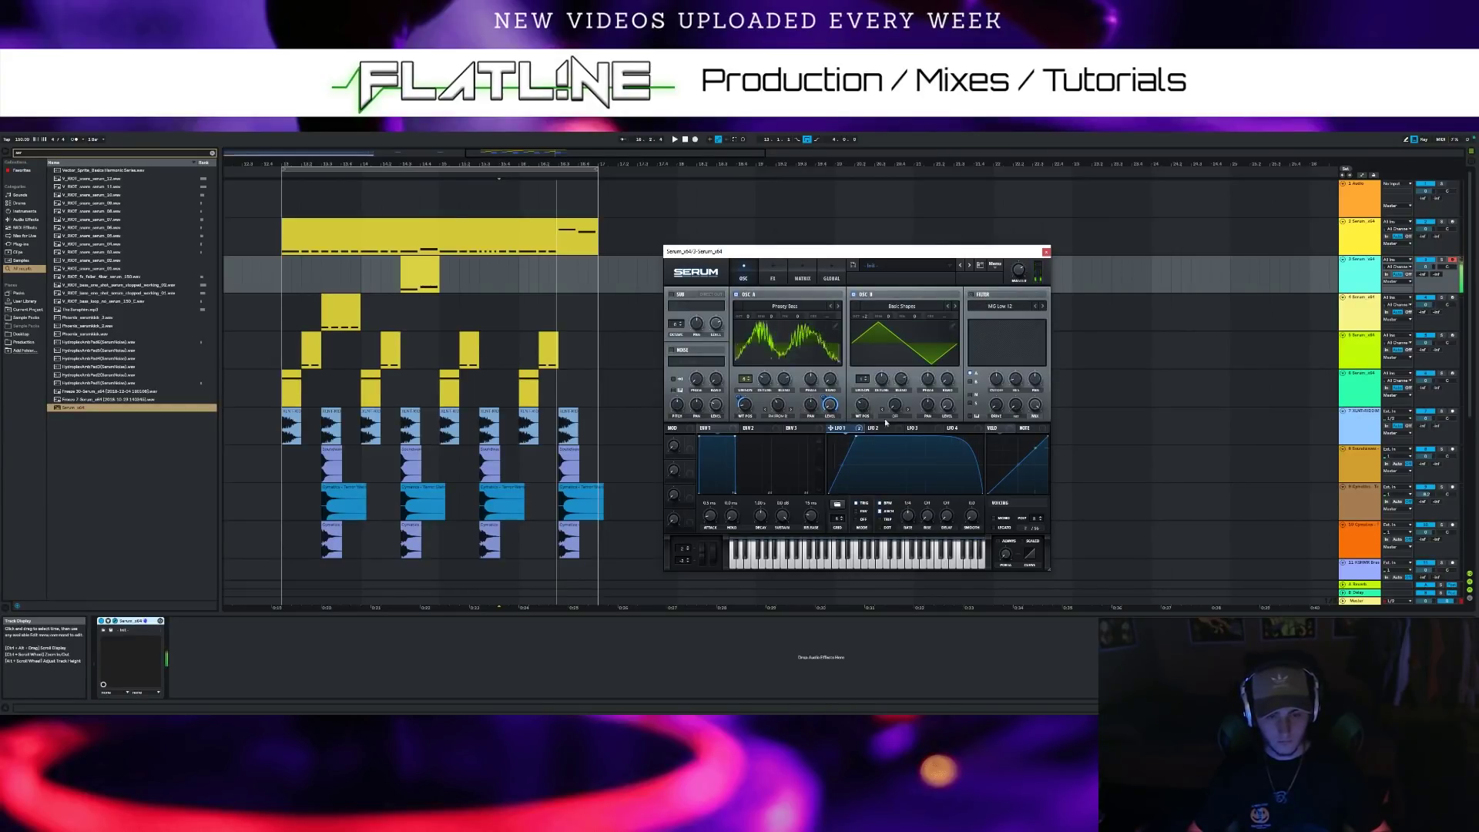
pyautogui.moveTo(864, 317); pyautogui.dragTo(865, 309)
# Enable Serum's filter and set its type to HN 12 from the multi filters
pyautogui.click(974, 306)
pyautogui.moveTo(1002, 330)
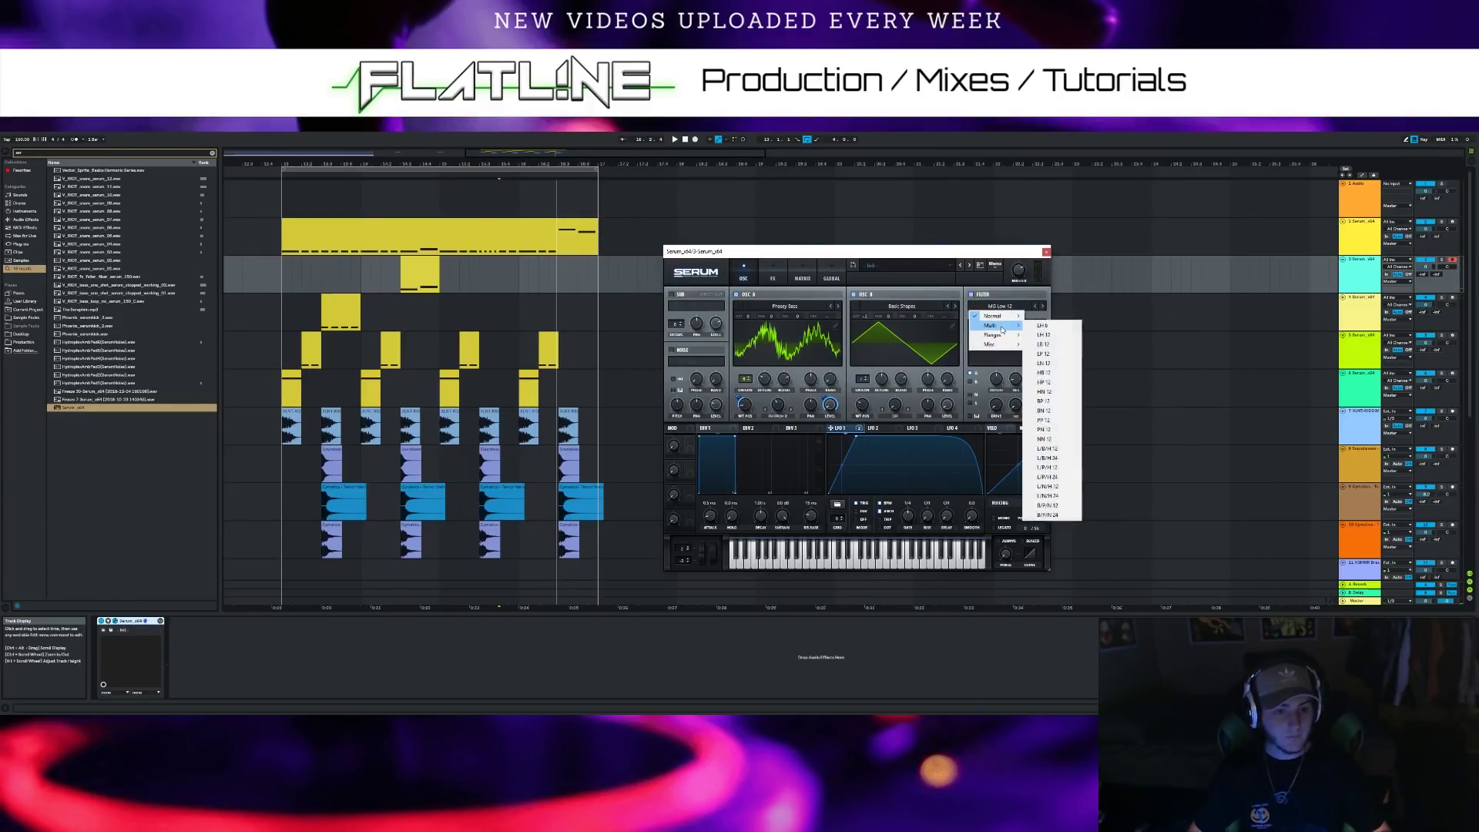
pyautogui.click(1054, 392)
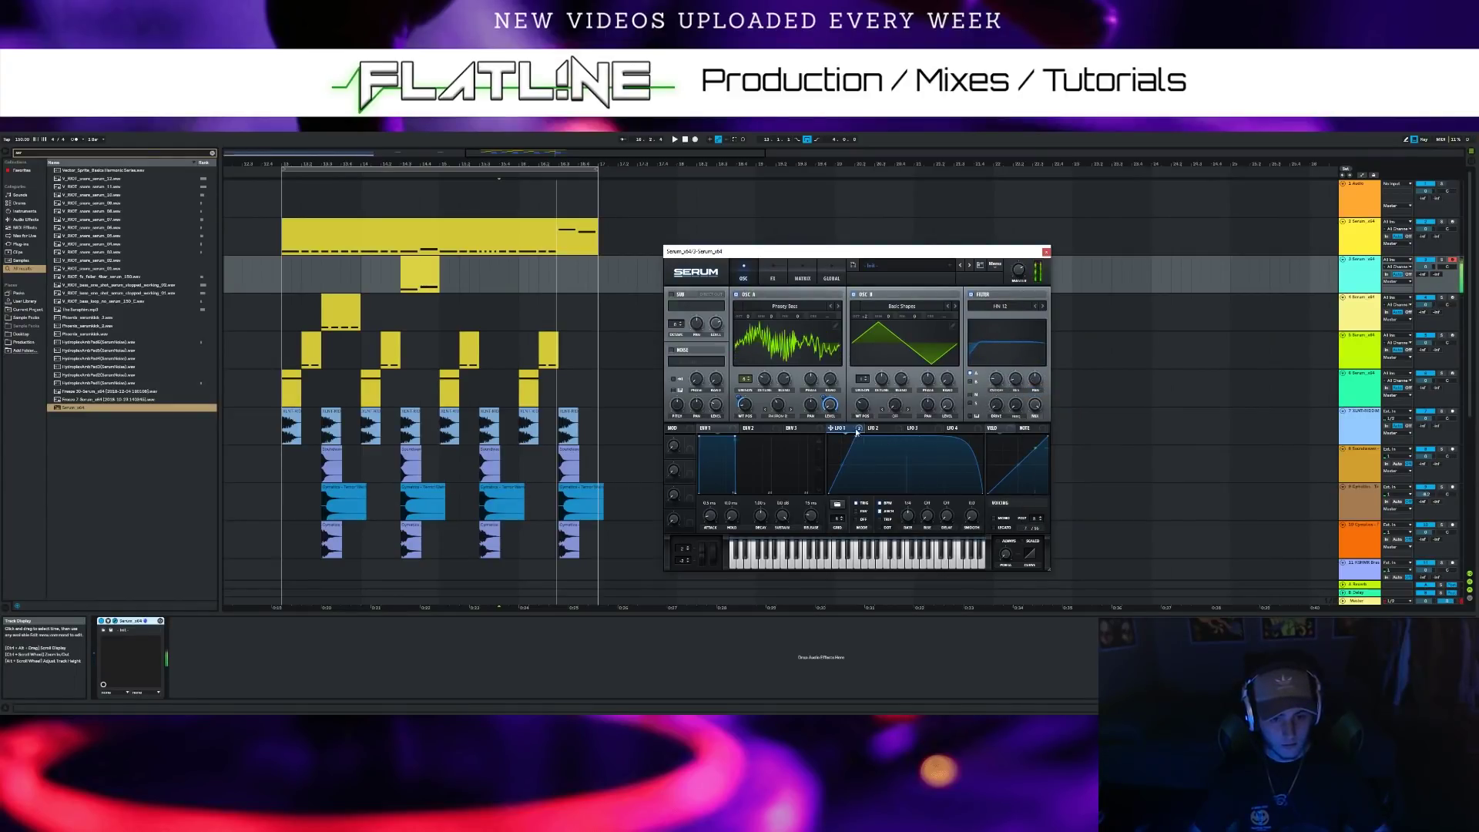
# Modulate the filter cutoff with LFO 1 and adjust the HN 12 filter's frequency and resonance controls
pyautogui.moveTo(995, 383); pyautogui.dragTo(992, 365)
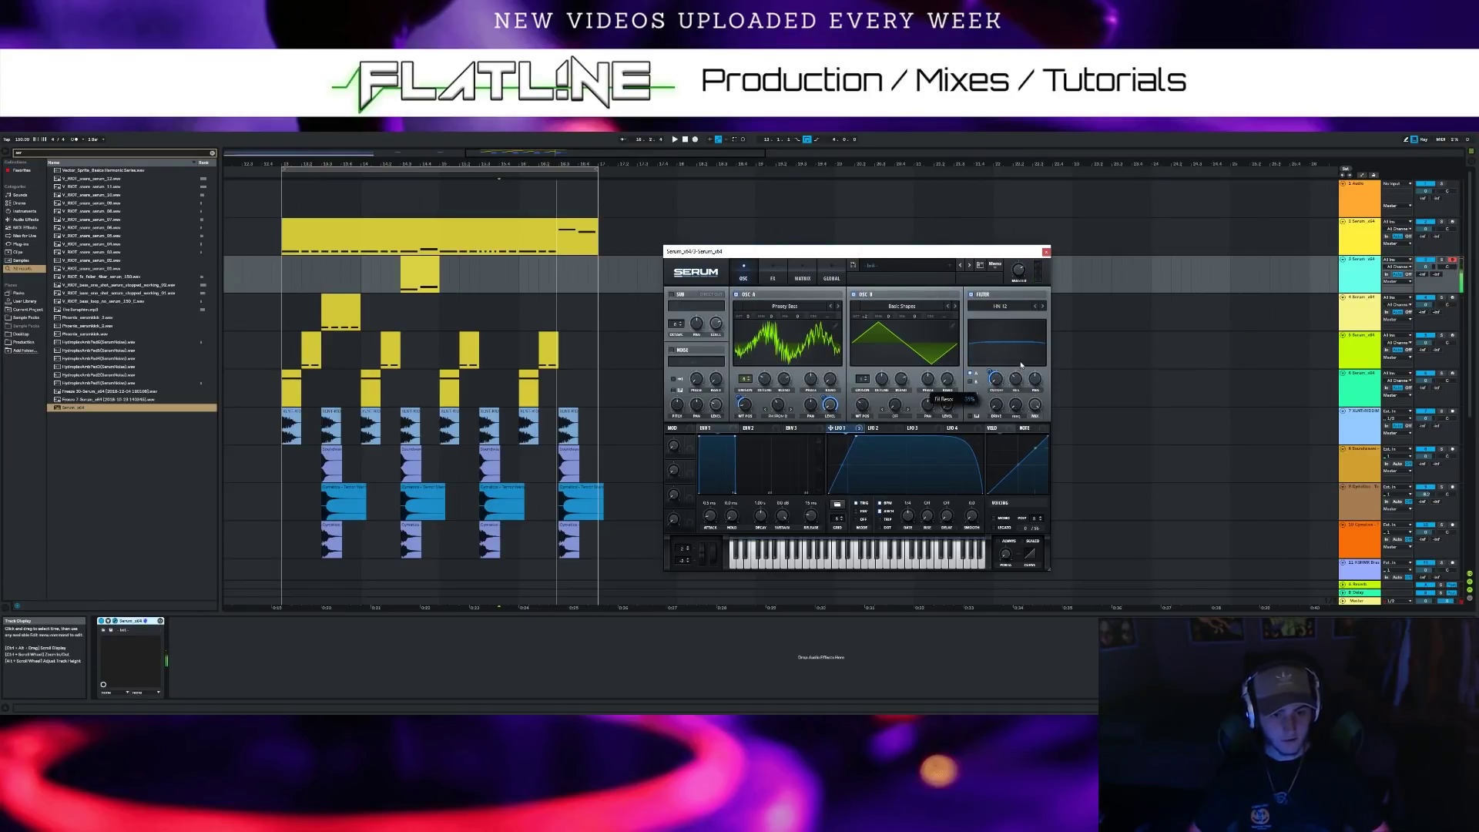
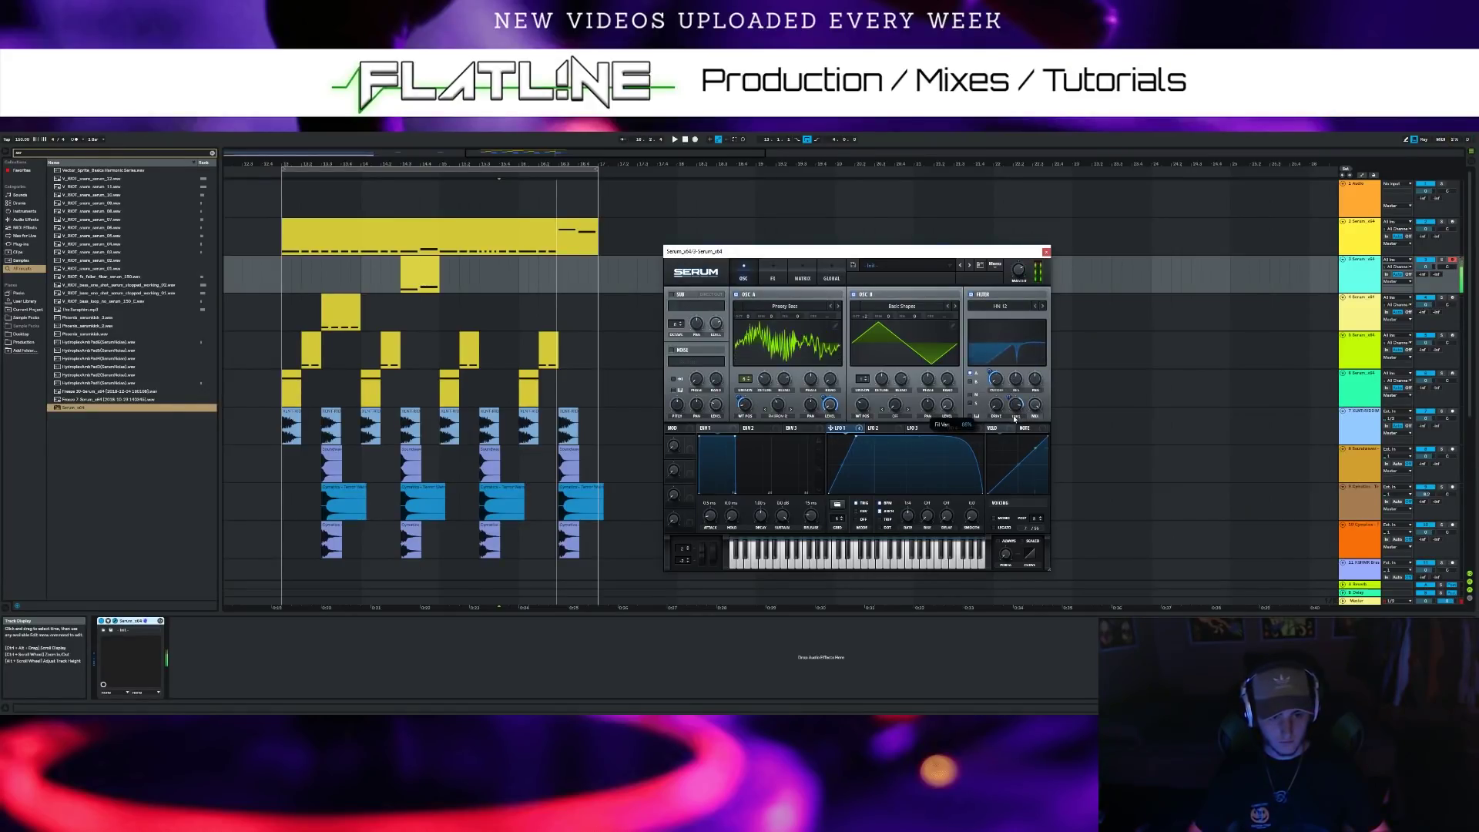
pyautogui.moveTo(1012, 417)
pyautogui.mouseDown()
pyautogui.moveTo(1011, 442)
pyautogui.moveTo(1015, 418)
pyautogui.mouseUp()
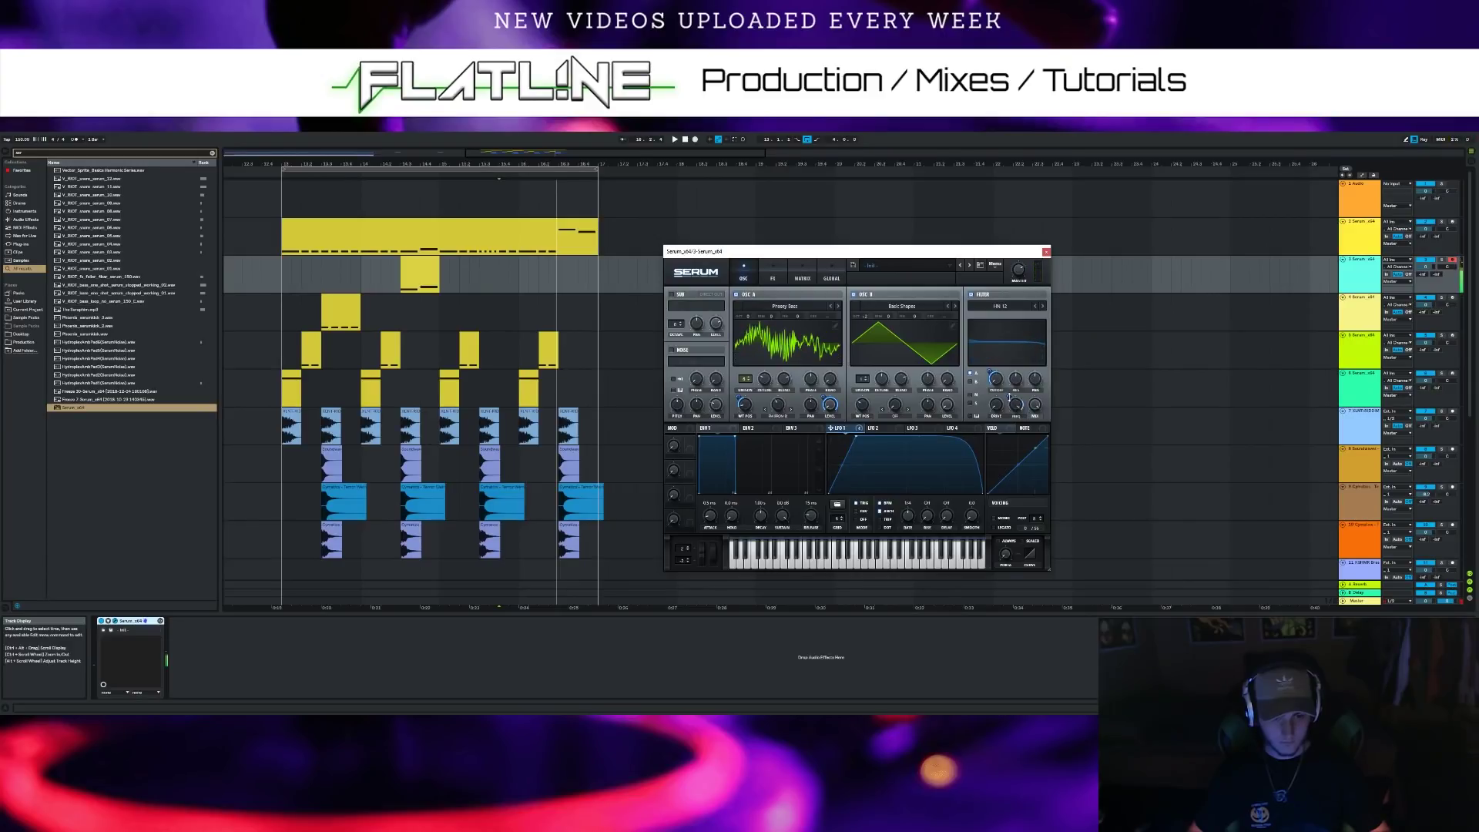
pyautogui.moveTo(1007, 410); pyautogui.dragTo(1015, 431)
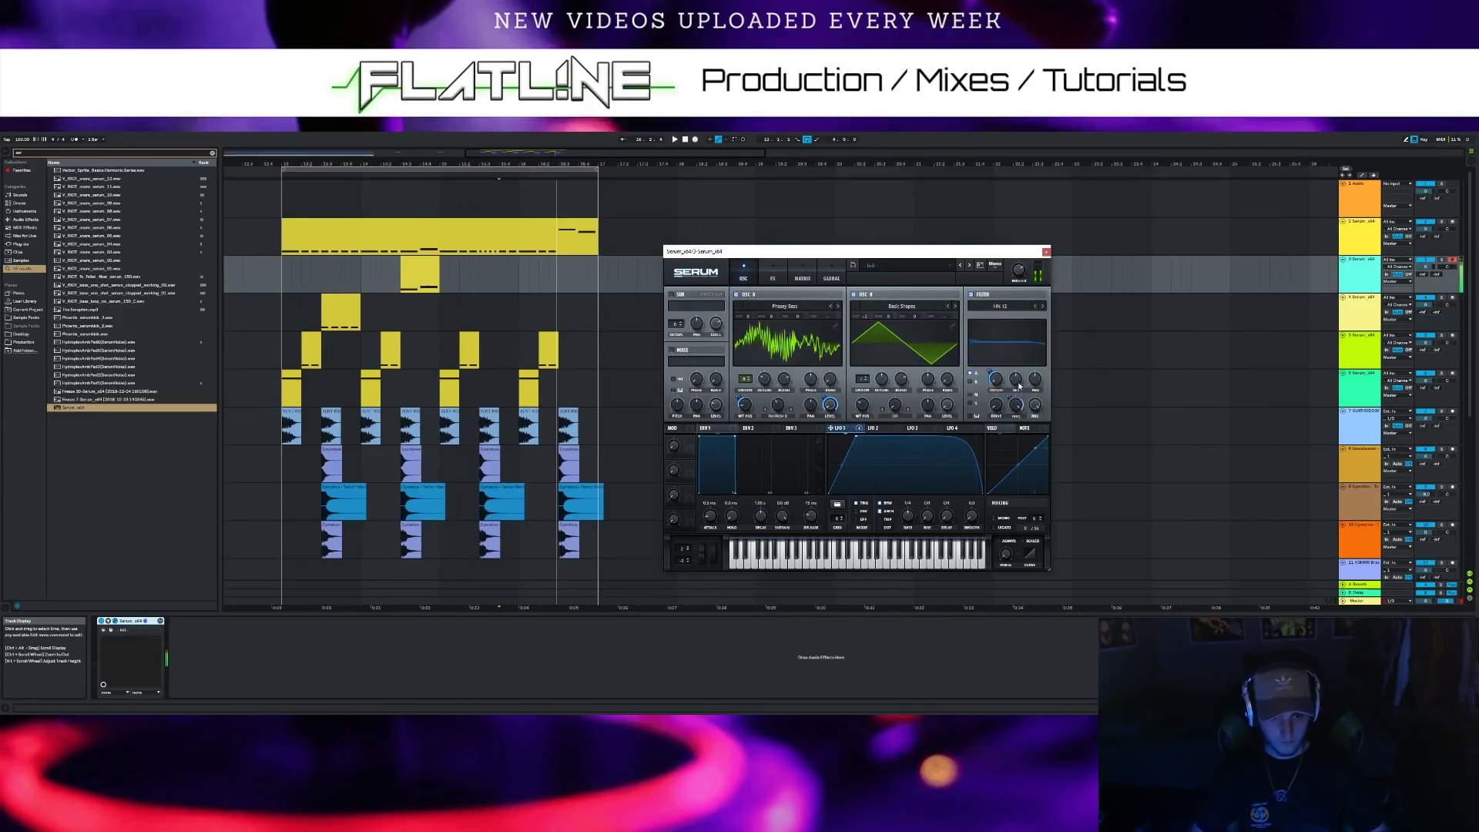
pyautogui.moveTo(1012, 397); pyautogui.dragTo(1039, 351)
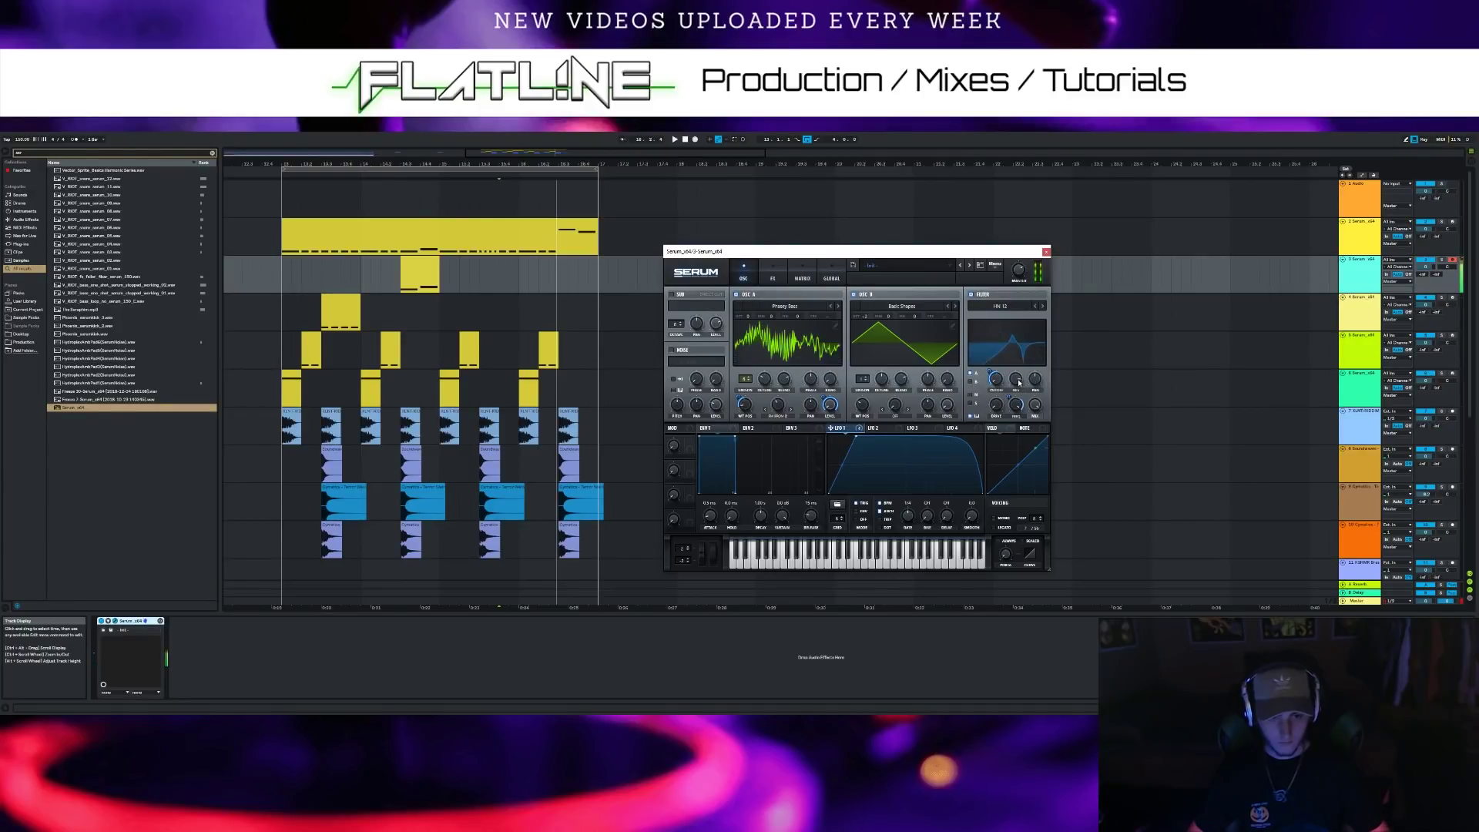
pyautogui.moveTo(1015, 387)
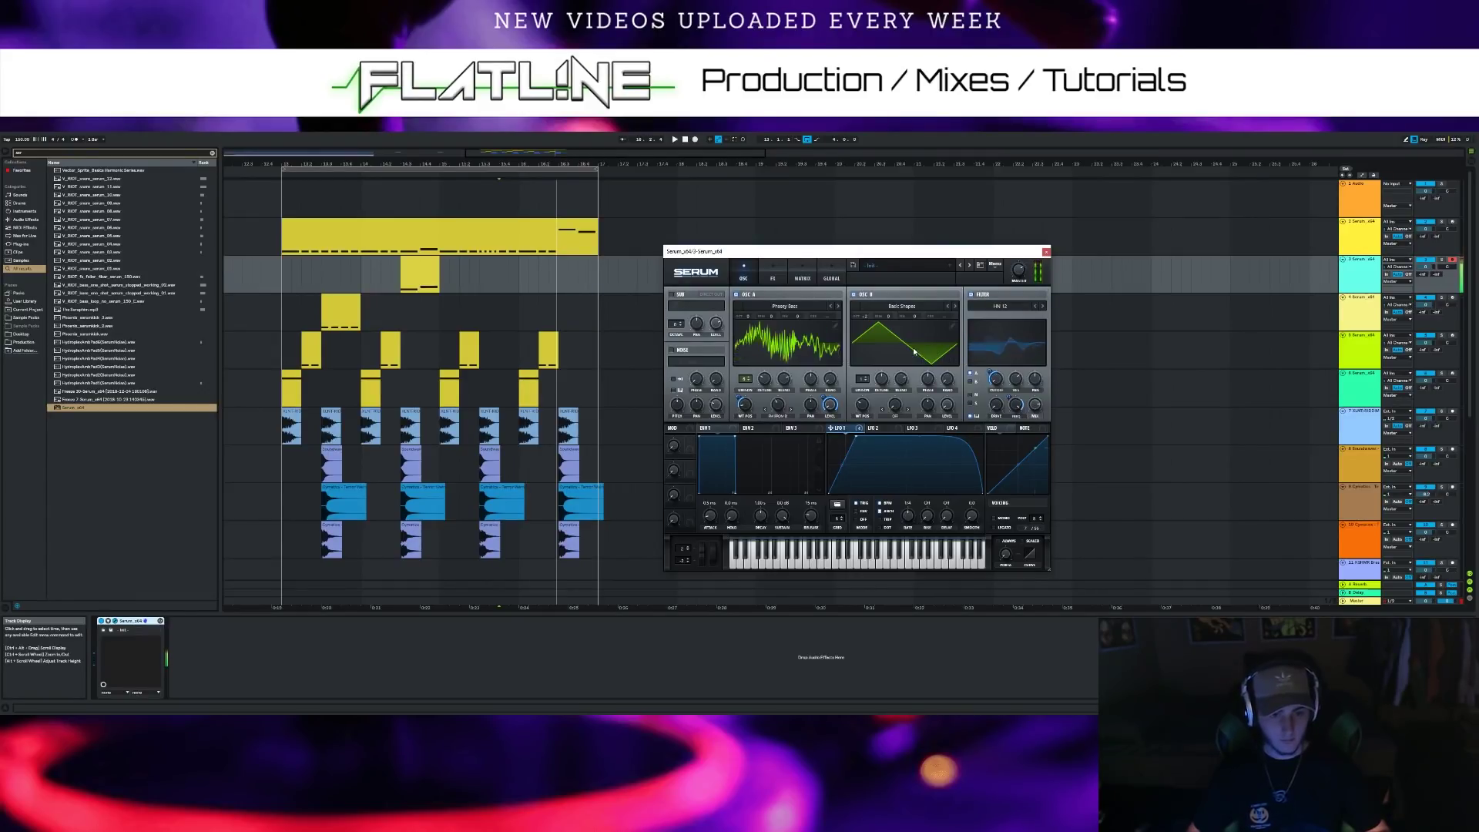
# Enable Serum's distortion effect, set its mode to Diode 2, and modulate its drive with LFO 1
pyautogui.click(771, 280)
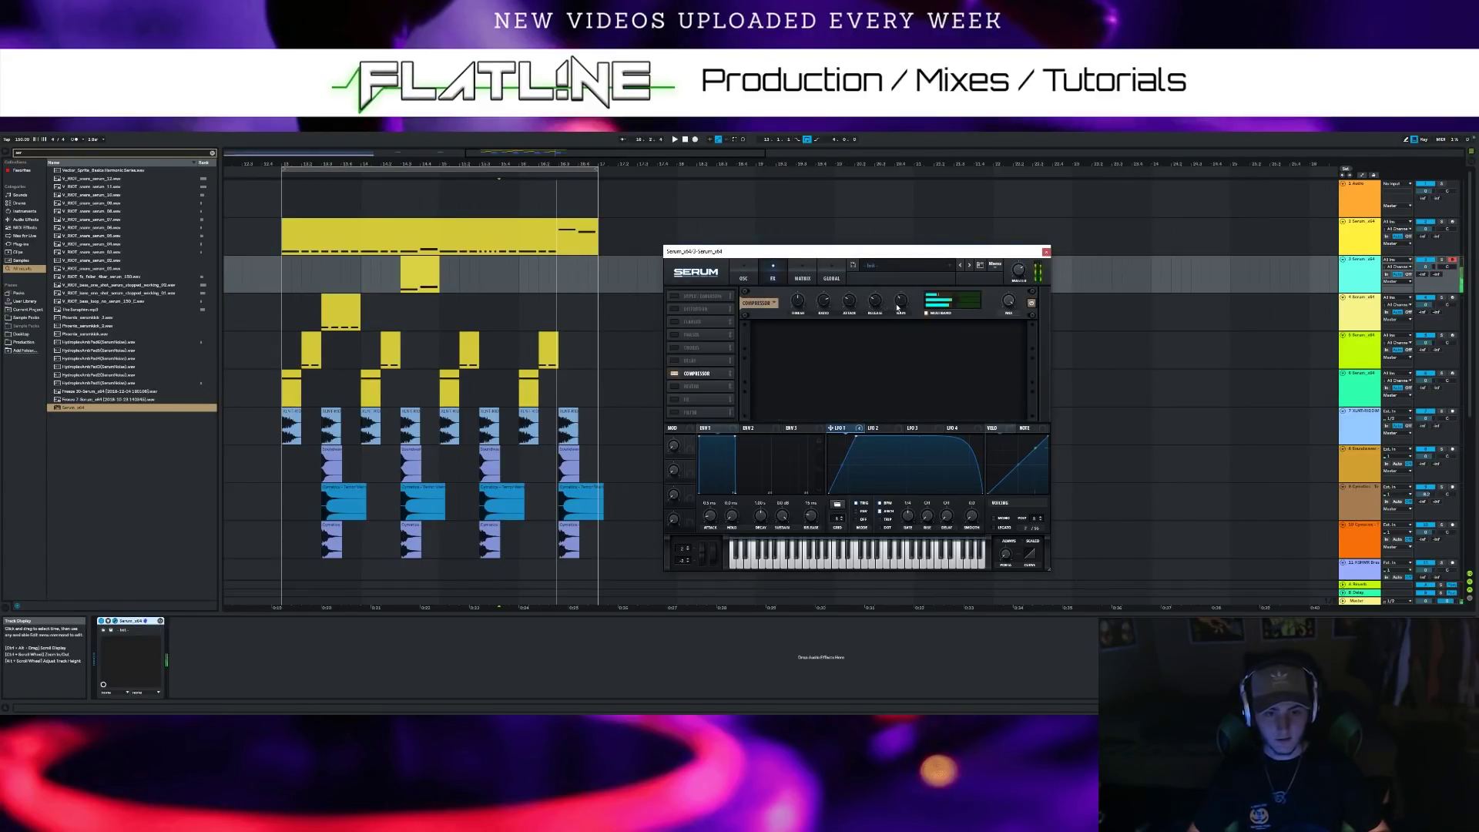
pyautogui.click(683, 309)
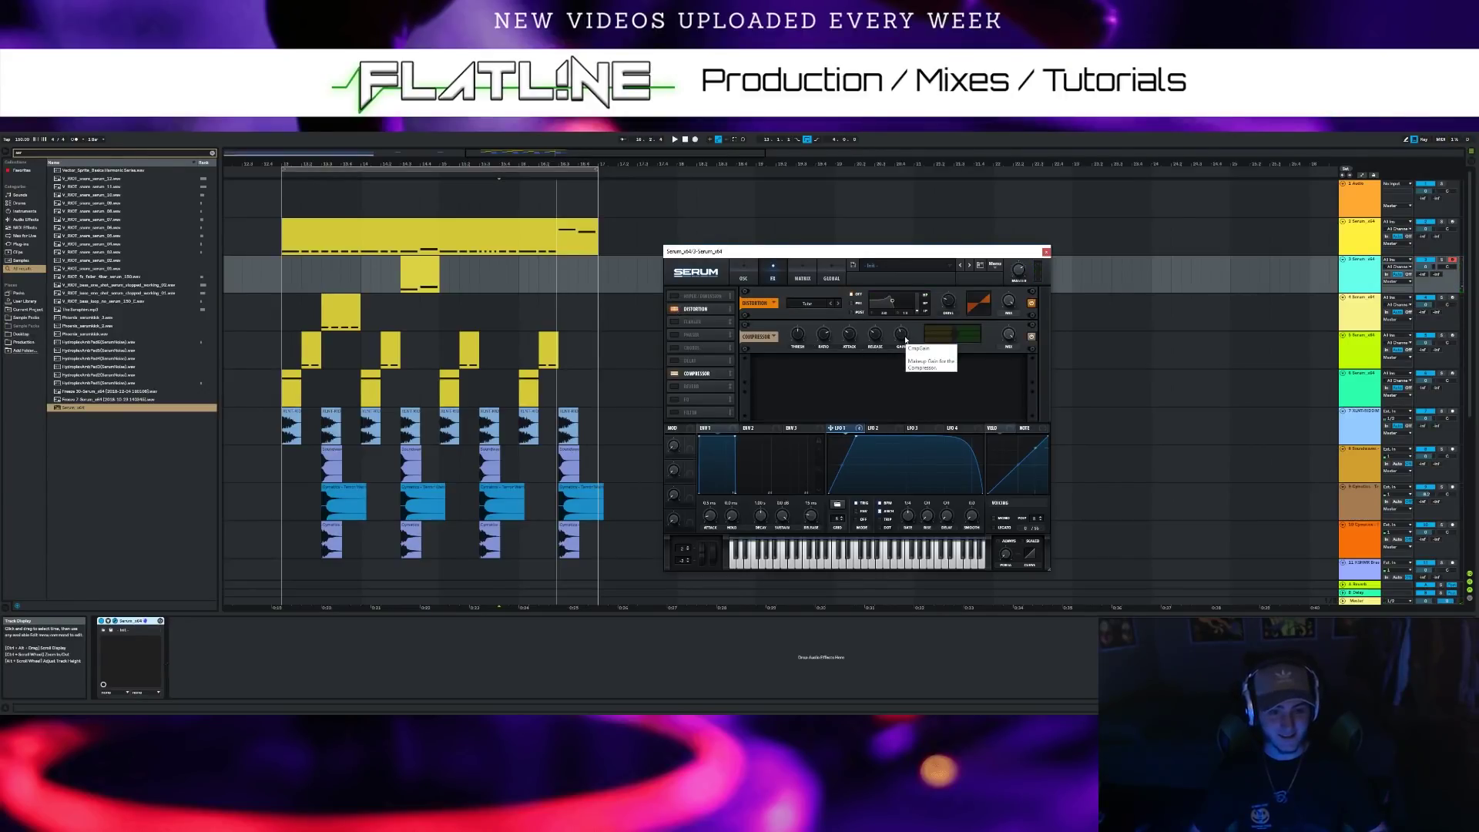
pyautogui.click(809, 303)
pyautogui.click(813, 355)
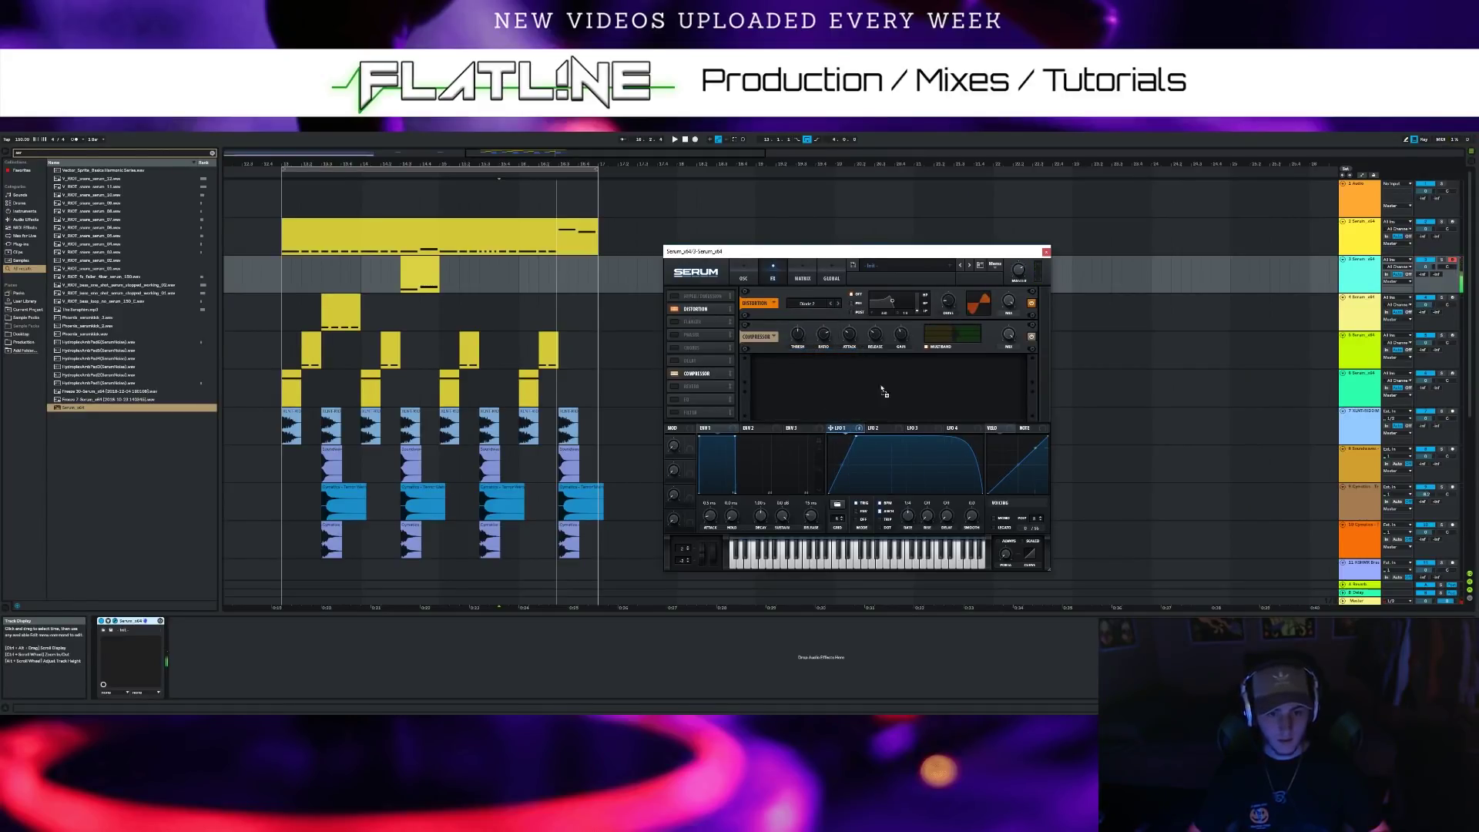
pyautogui.moveTo(941, 294); pyautogui.dragTo(938, 324)
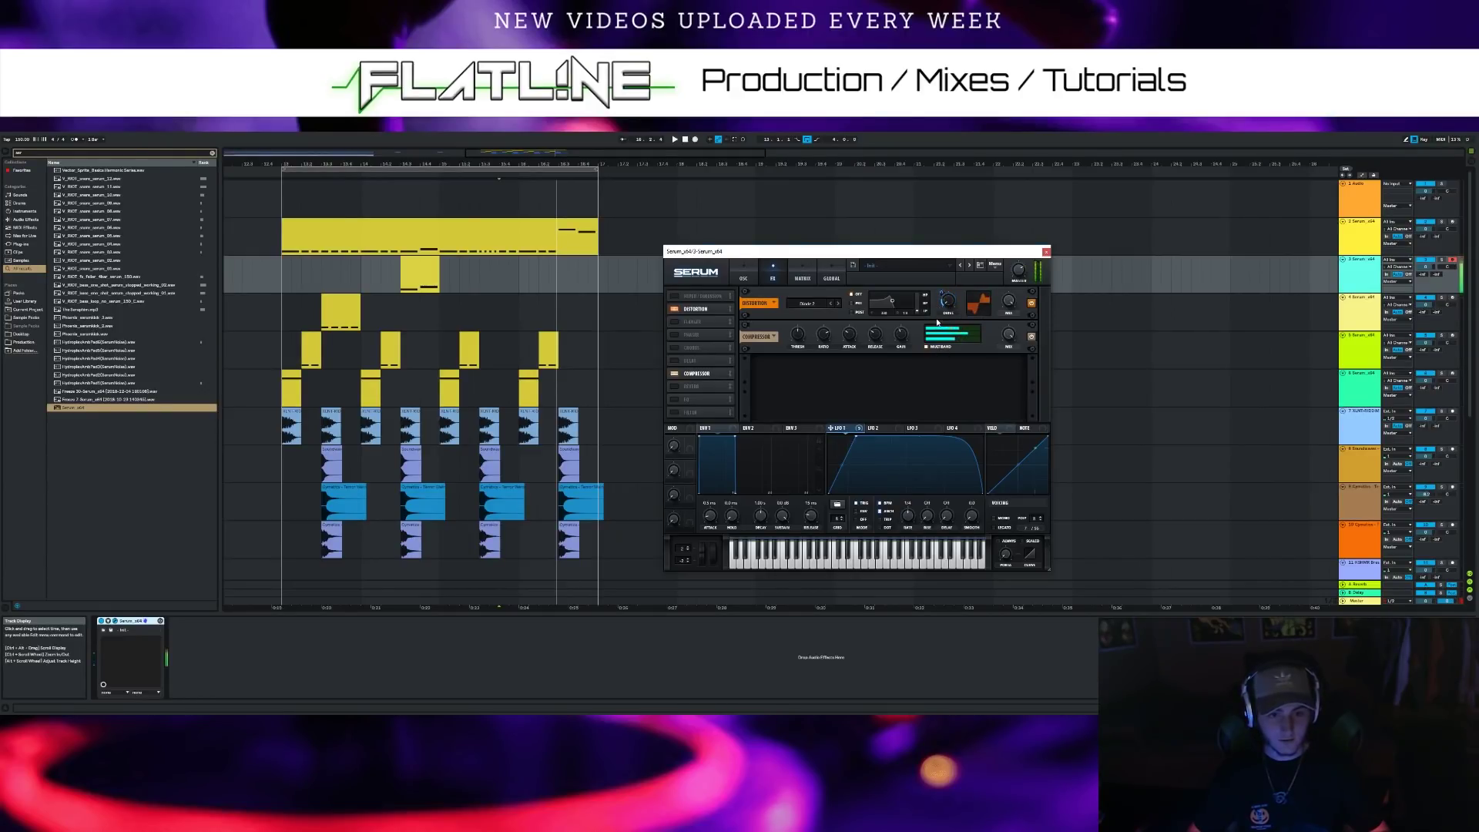
# Adjust the bend of LFO 1's falling curve segment
pyautogui.moveTo(941, 293)
pyautogui.moveTo(919, 437); pyautogui.dragTo(918, 446)
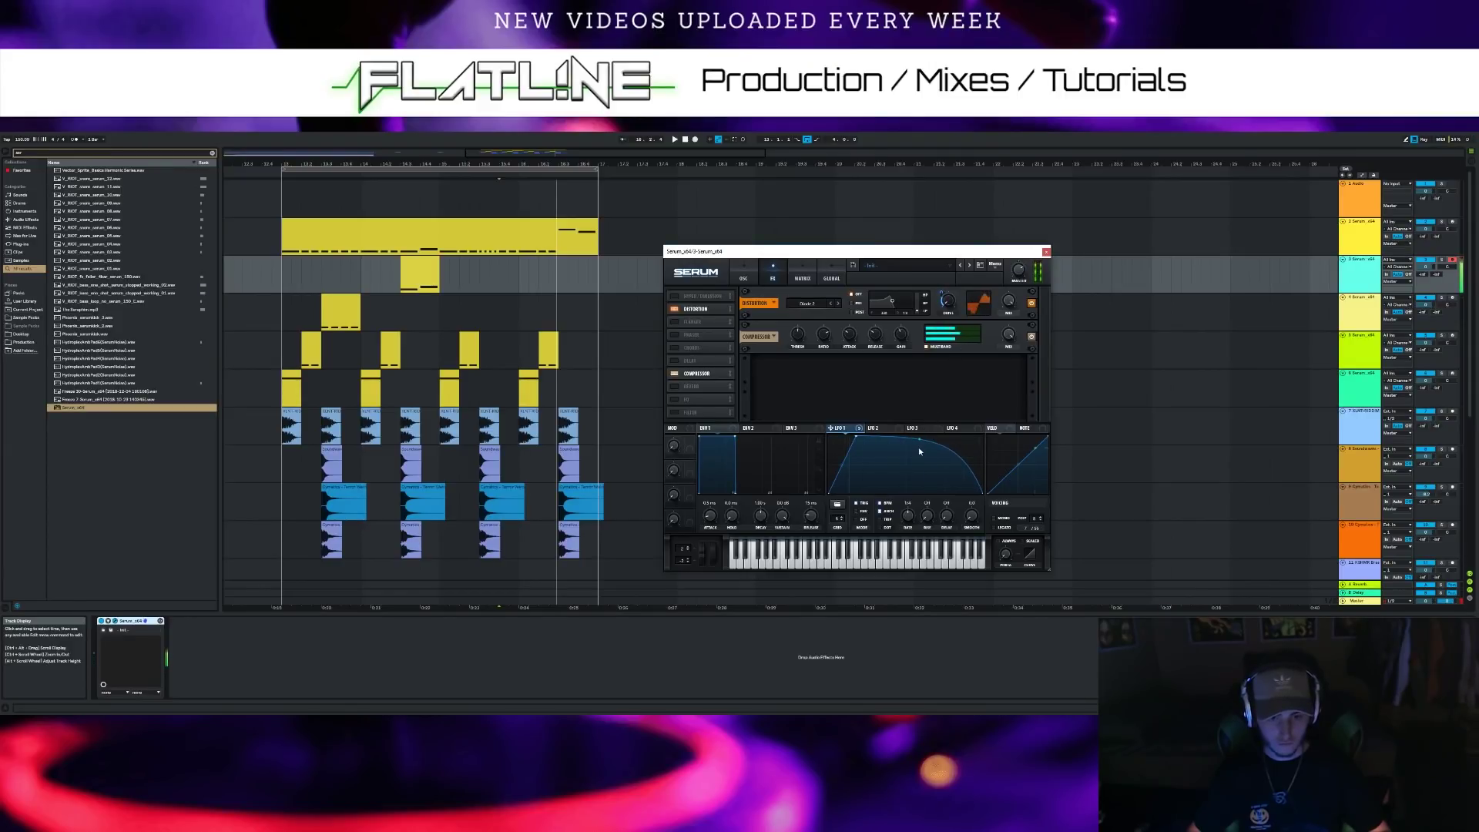
pyautogui.moveTo(918, 441); pyautogui.dragTo(921, 439)
# Enable the Hyper/Dimension and reverb effects, and assign LFO 1 to the reverb mix
pyautogui.click(673, 296)
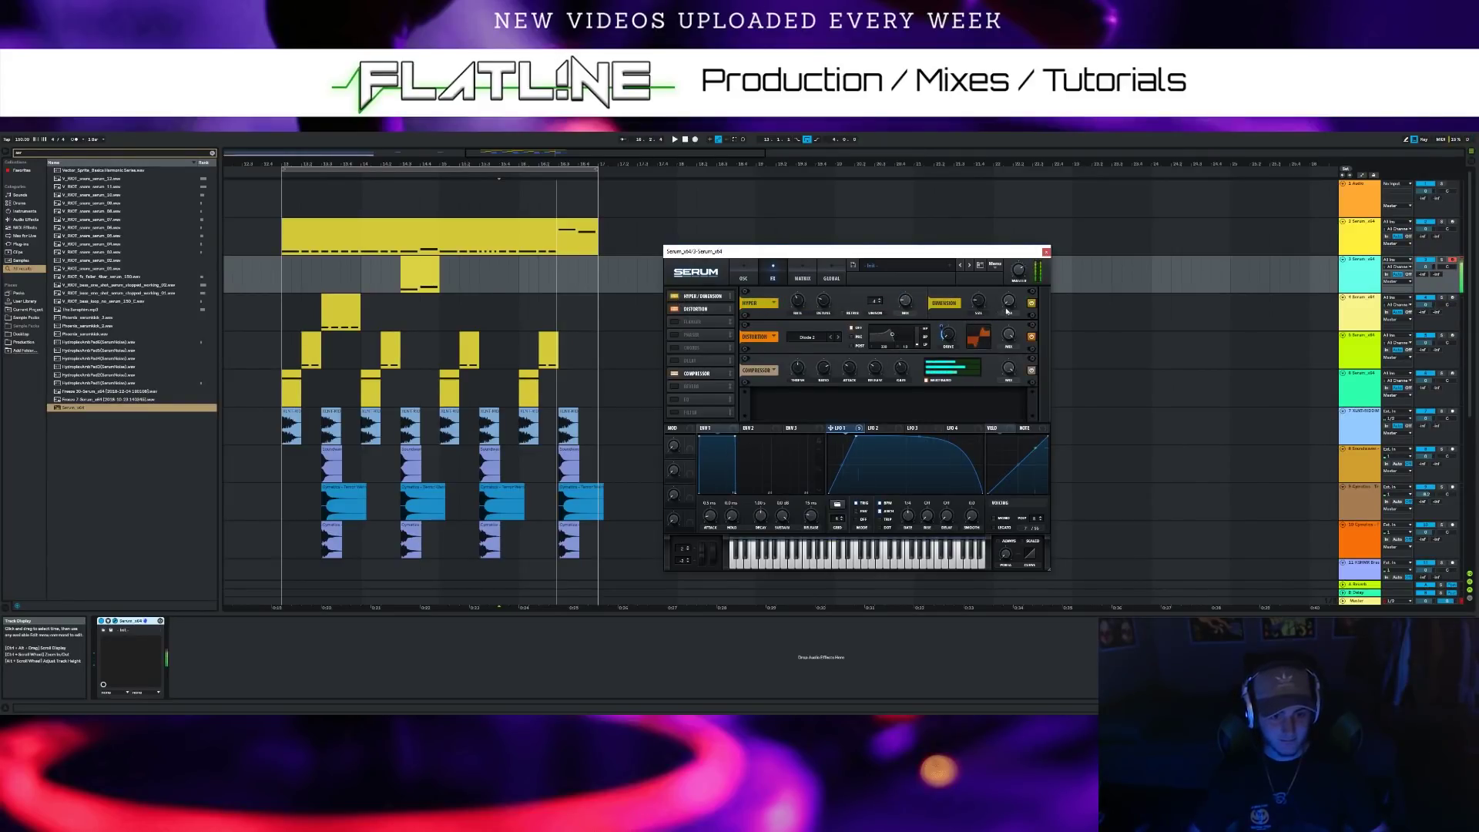
pyautogui.click(679, 387)
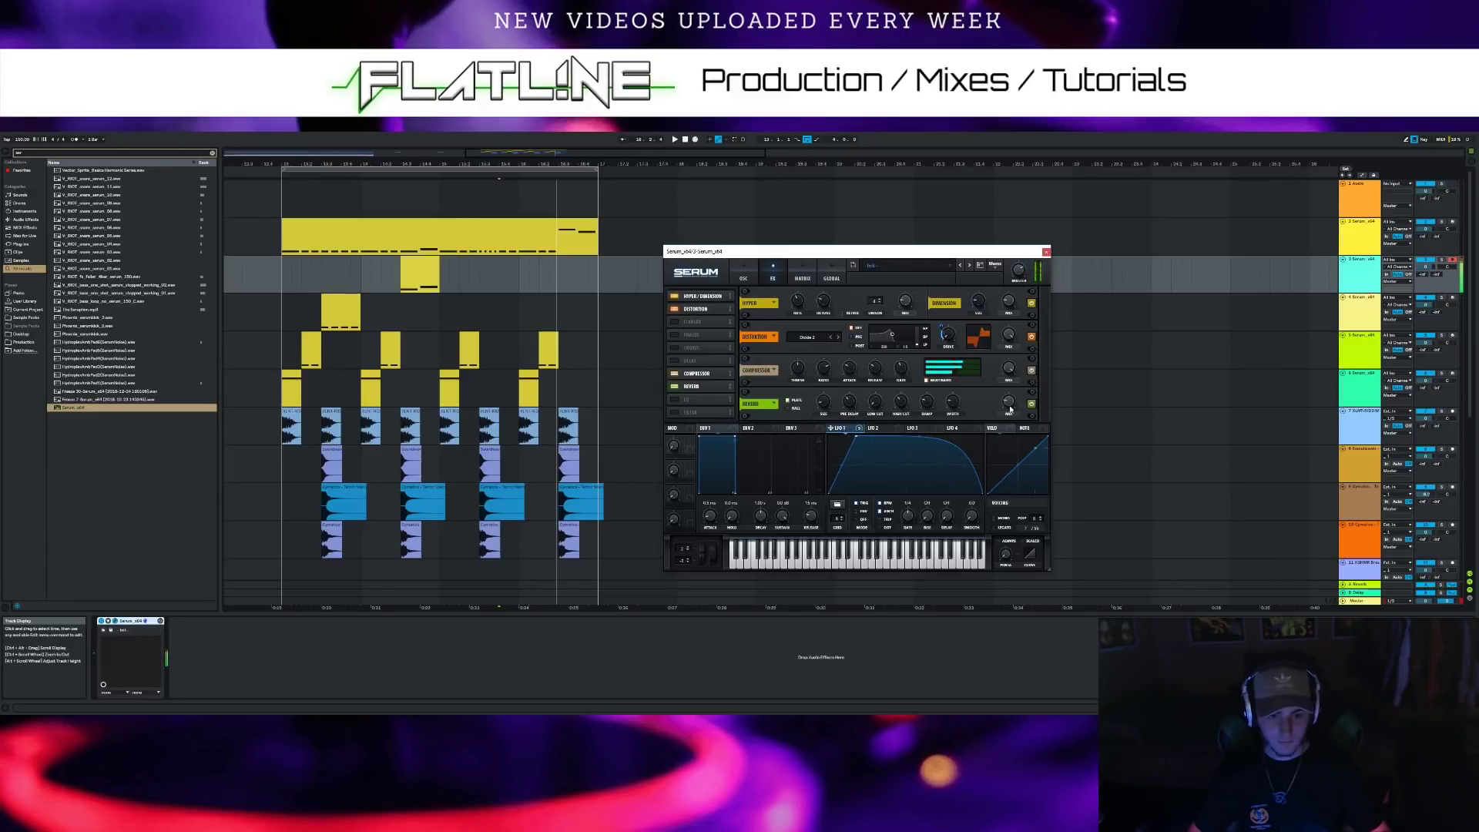
pyautogui.moveTo(1002, 394); pyautogui.dragTo(995, 423)
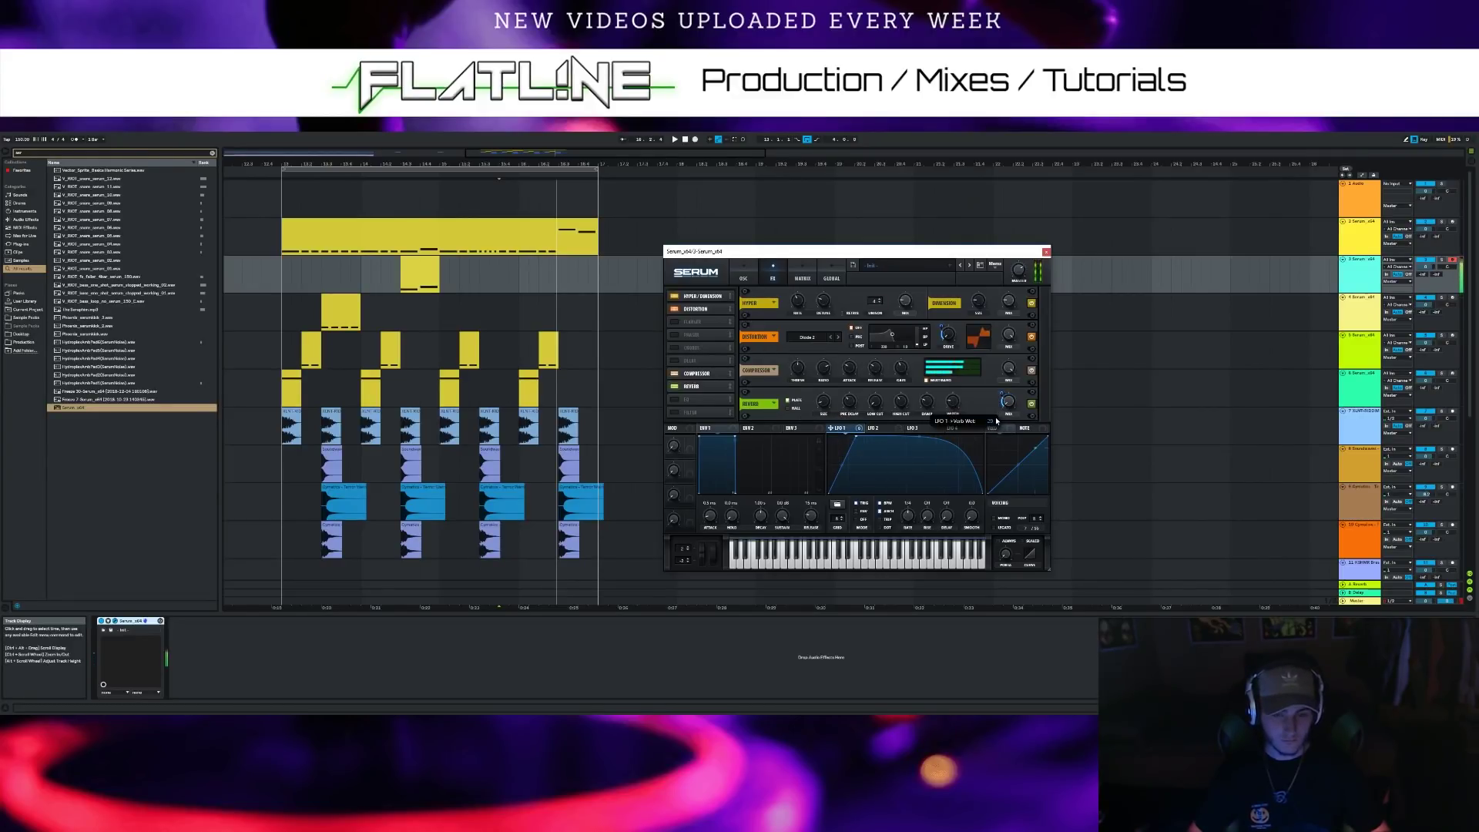
# Enable the EQ effect, modulate its low-band frequency with LFO 1, and adjust its high-band gain
pyautogui.click(675, 400)
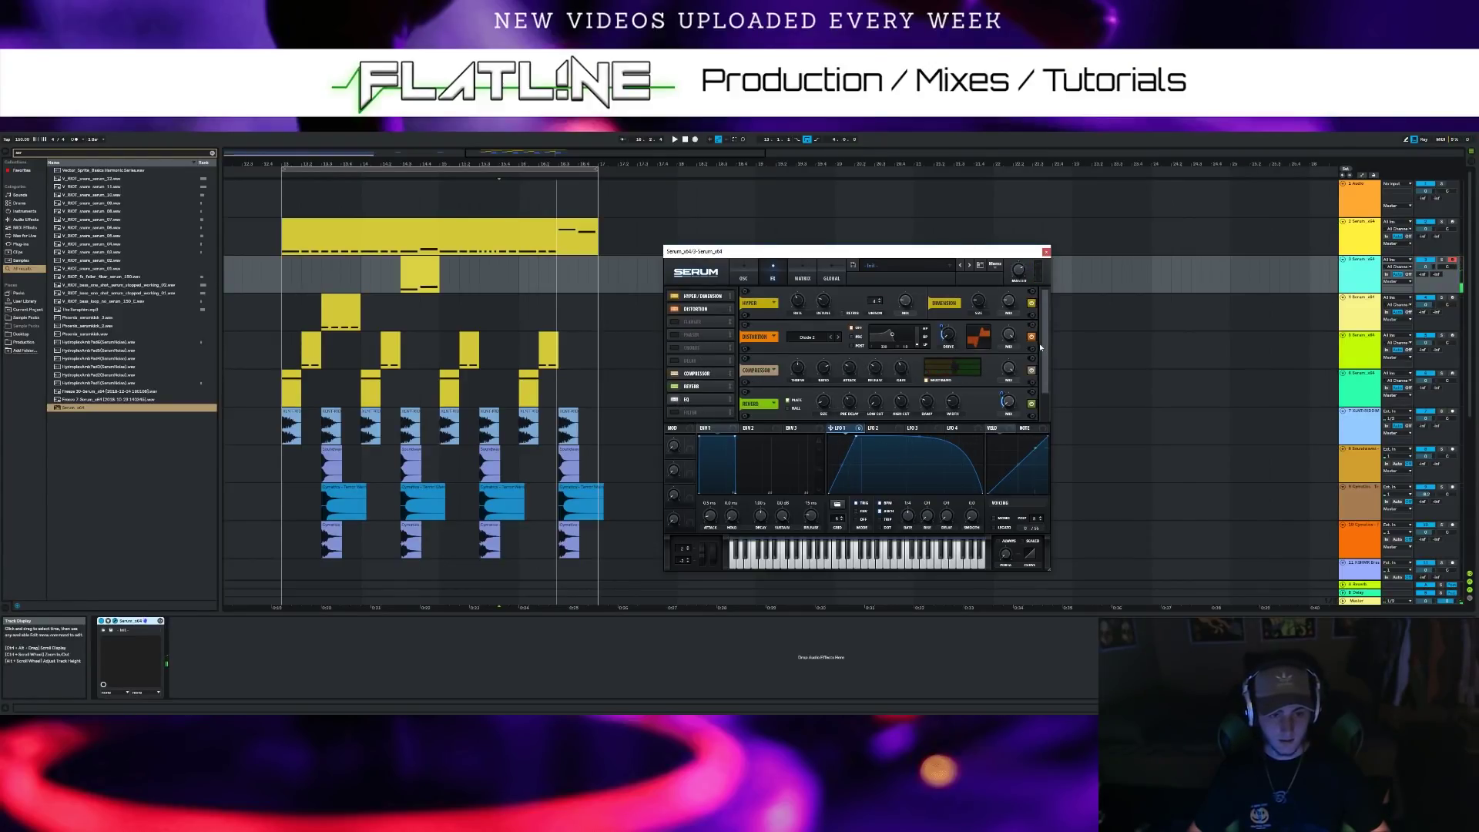
pyautogui.scroll(-2, 1040, 348)
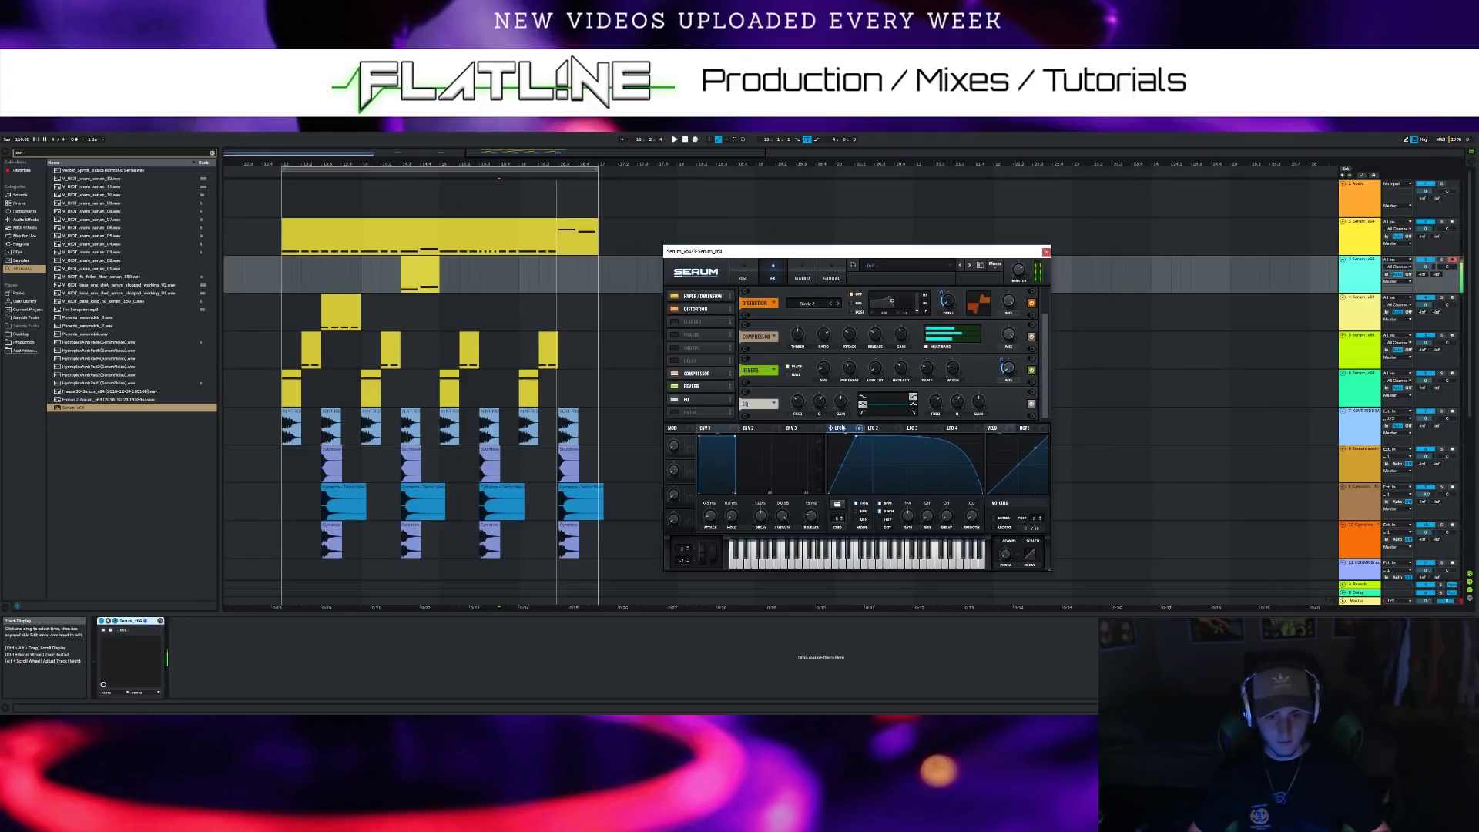
pyautogui.moveTo(799, 404); pyautogui.dragTo(787, 399)
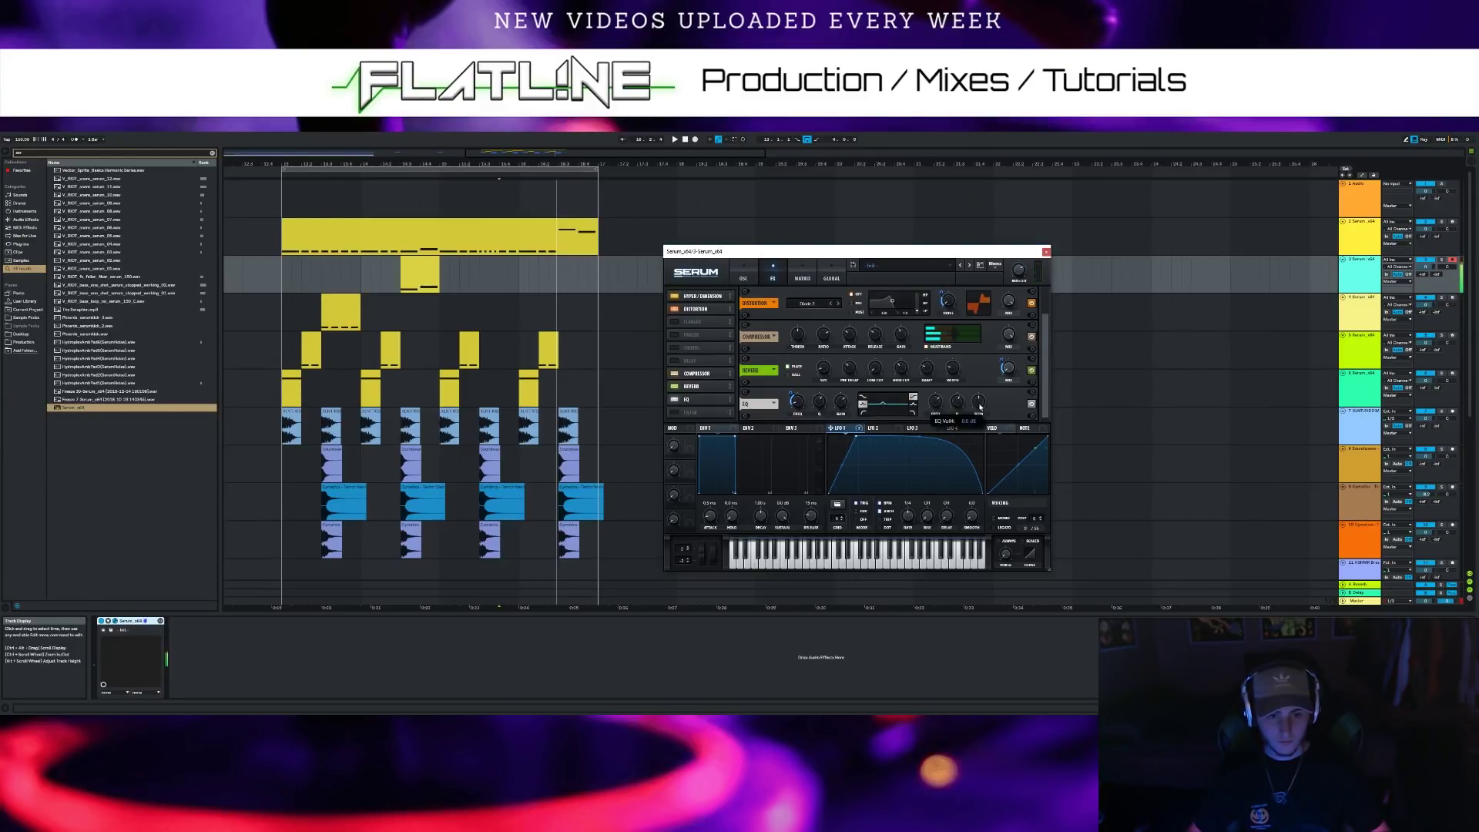
pyautogui.scroll(3, 980, 402)
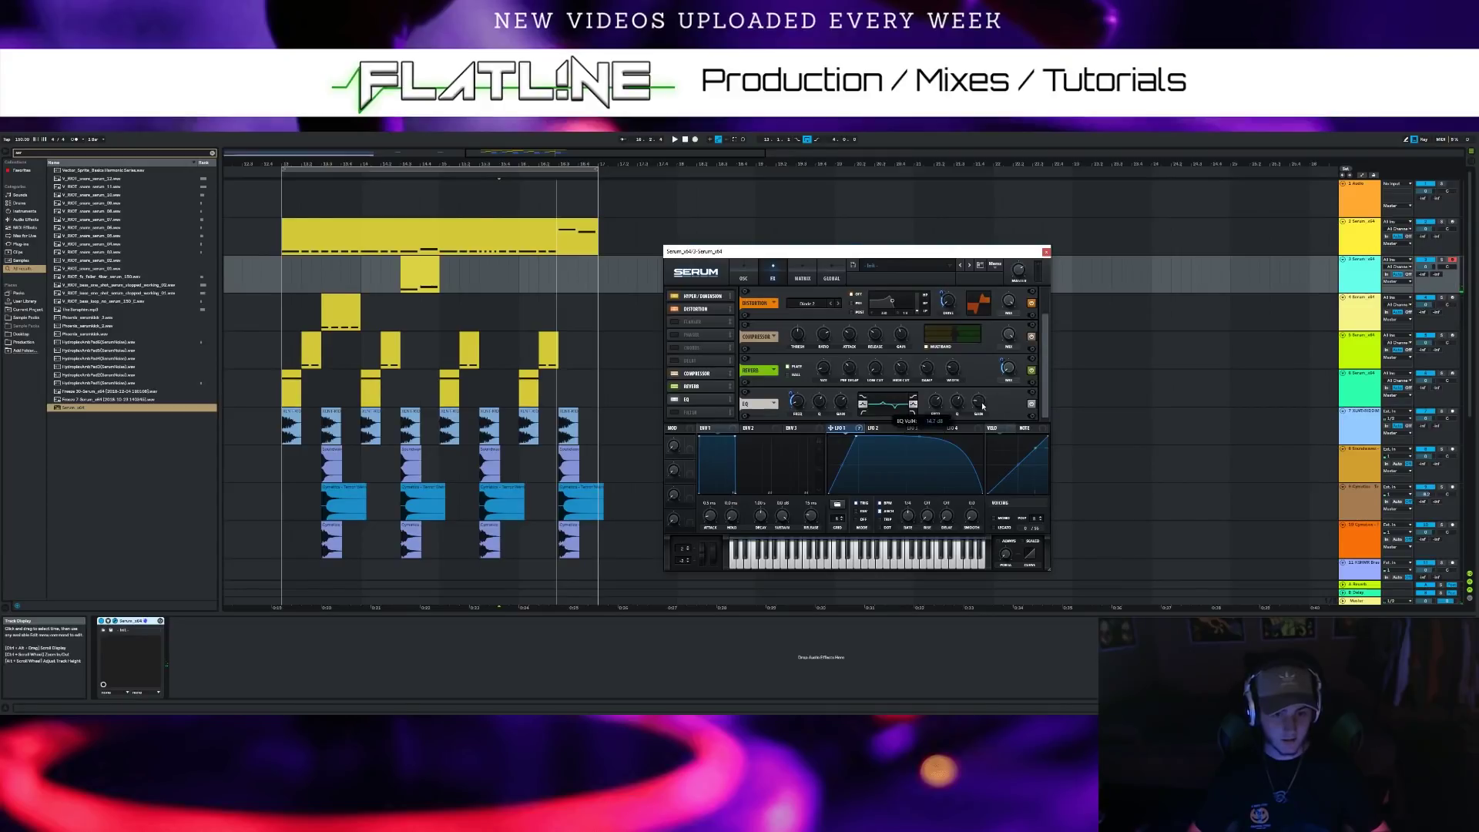
pyautogui.click(753, 278)
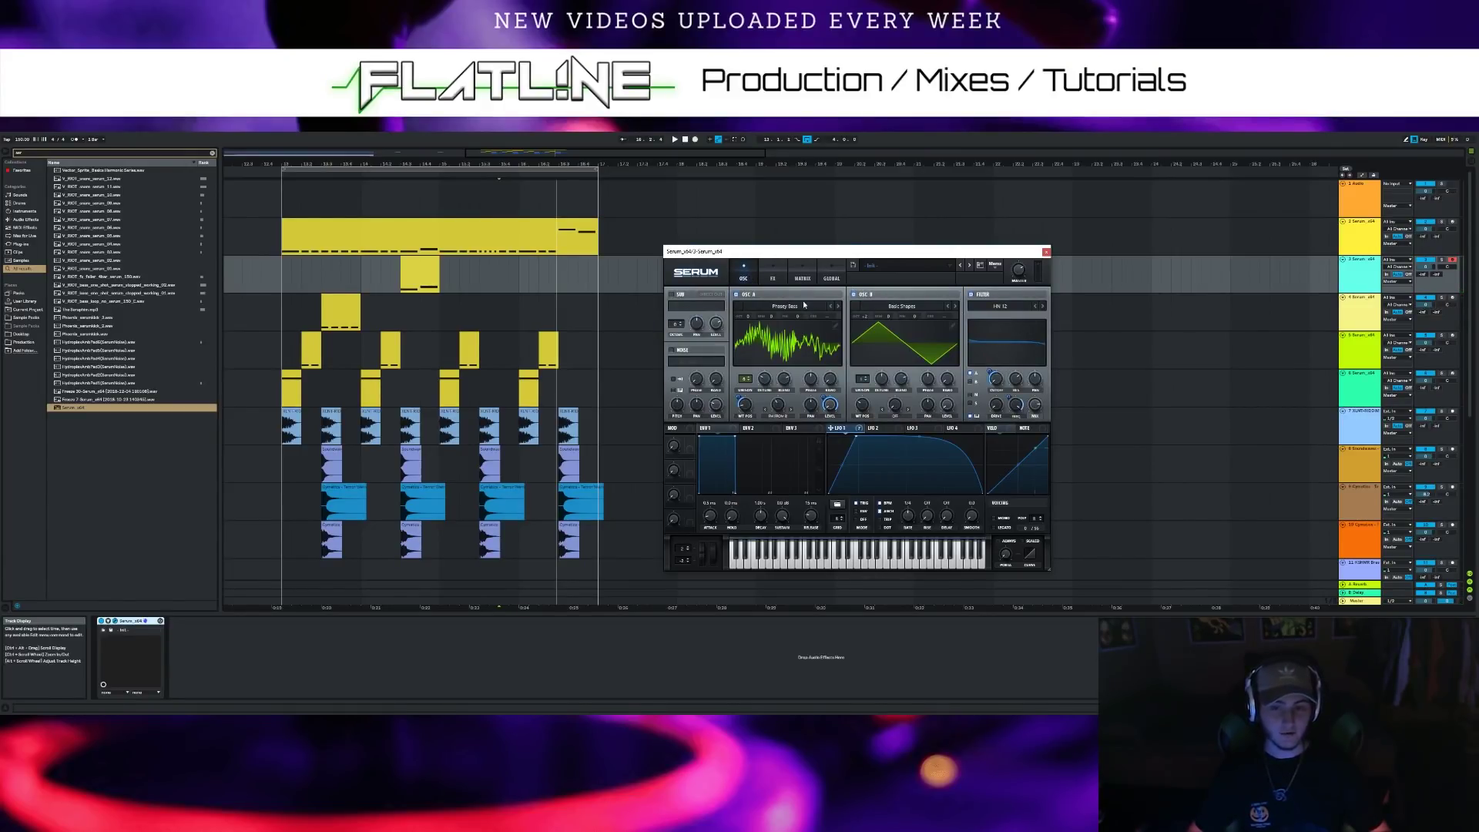
pyautogui.click(774, 278)
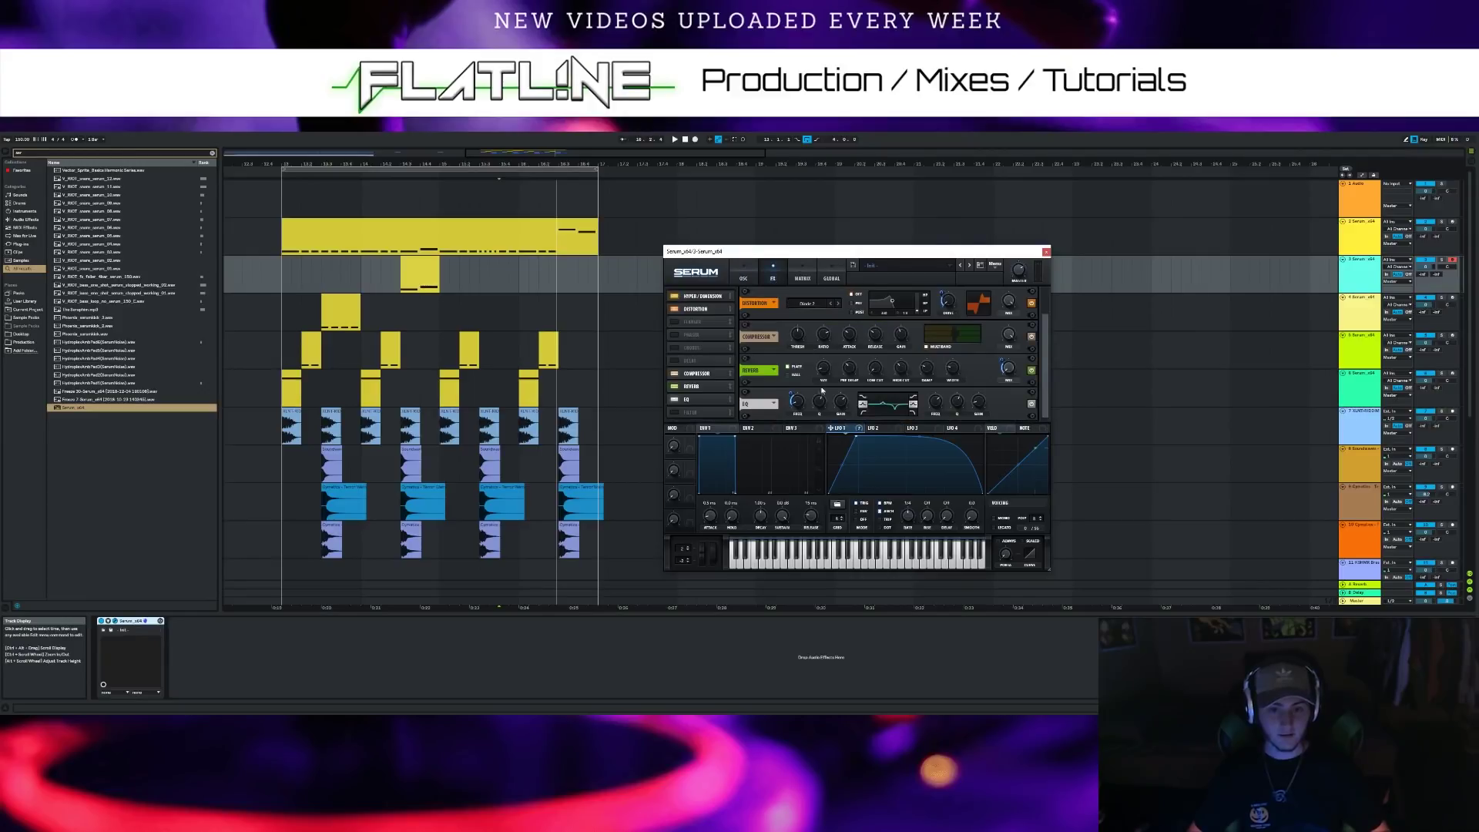
# Assign LFO 1 to the EQ's high-band frequency and fine-tune the low band's frequency and Q
pyautogui.rightClick(844, 429)
pyautogui.click(848, 430)
pyautogui.moveTo(925, 407); pyautogui.dragTo(929, 406)
pyautogui.moveTo(919, 410)
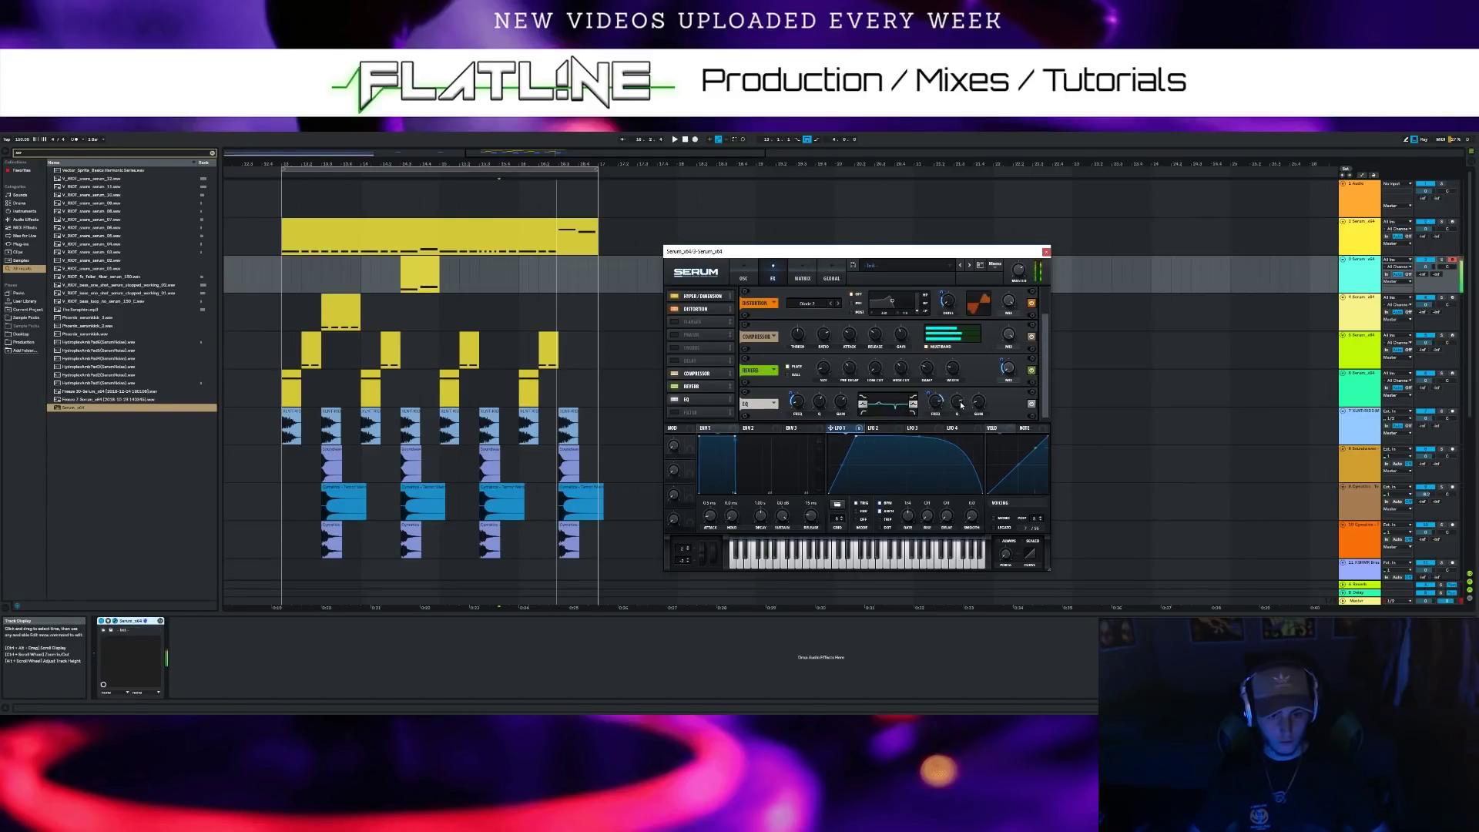
pyautogui.scroll(-3, 978, 402)
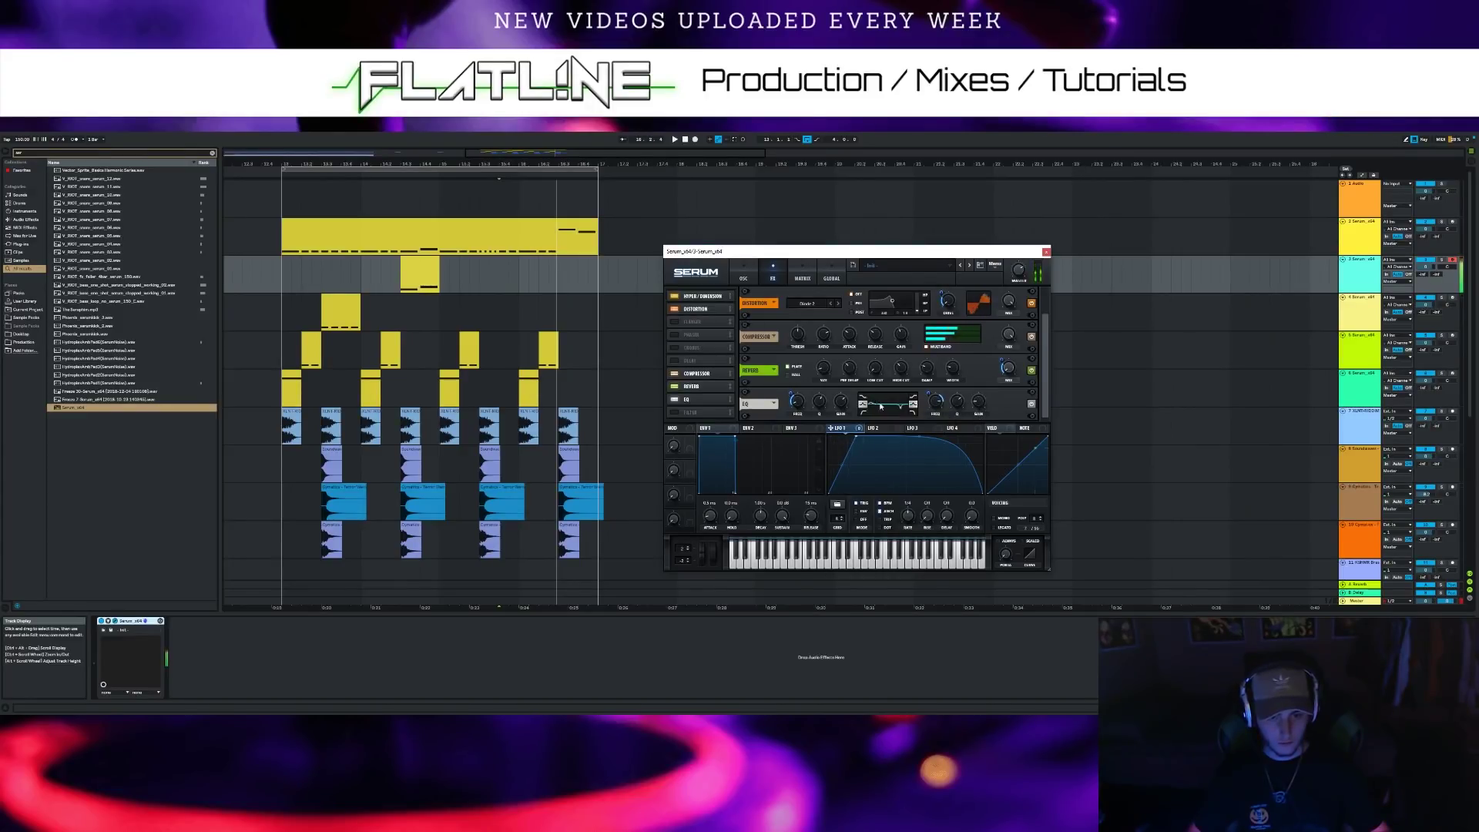
pyautogui.moveTo(819, 416)
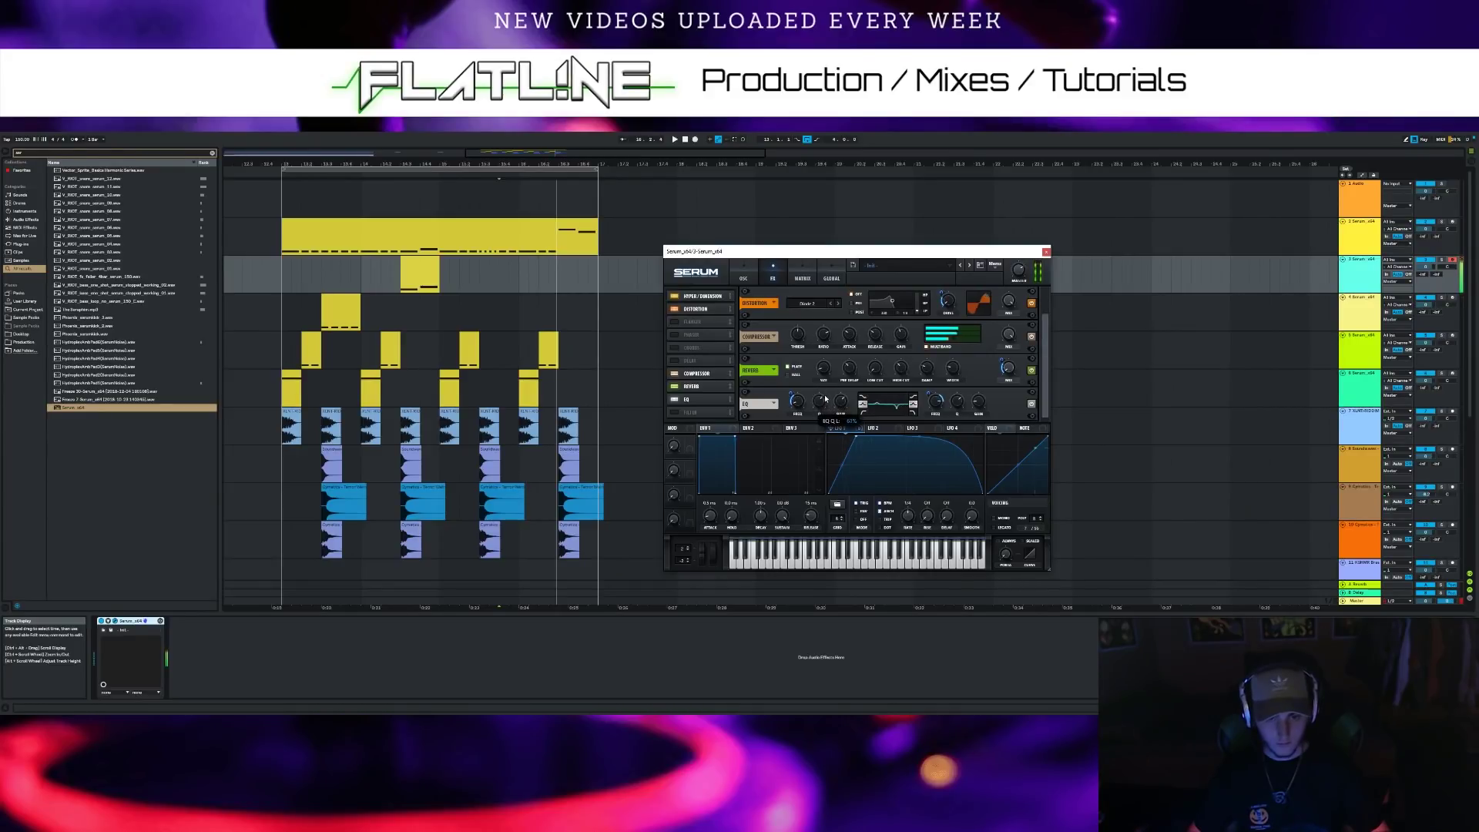
pyautogui.moveTo(799, 404); pyautogui.dragTo(798, 410)
pyautogui.moveTo(839, 411)
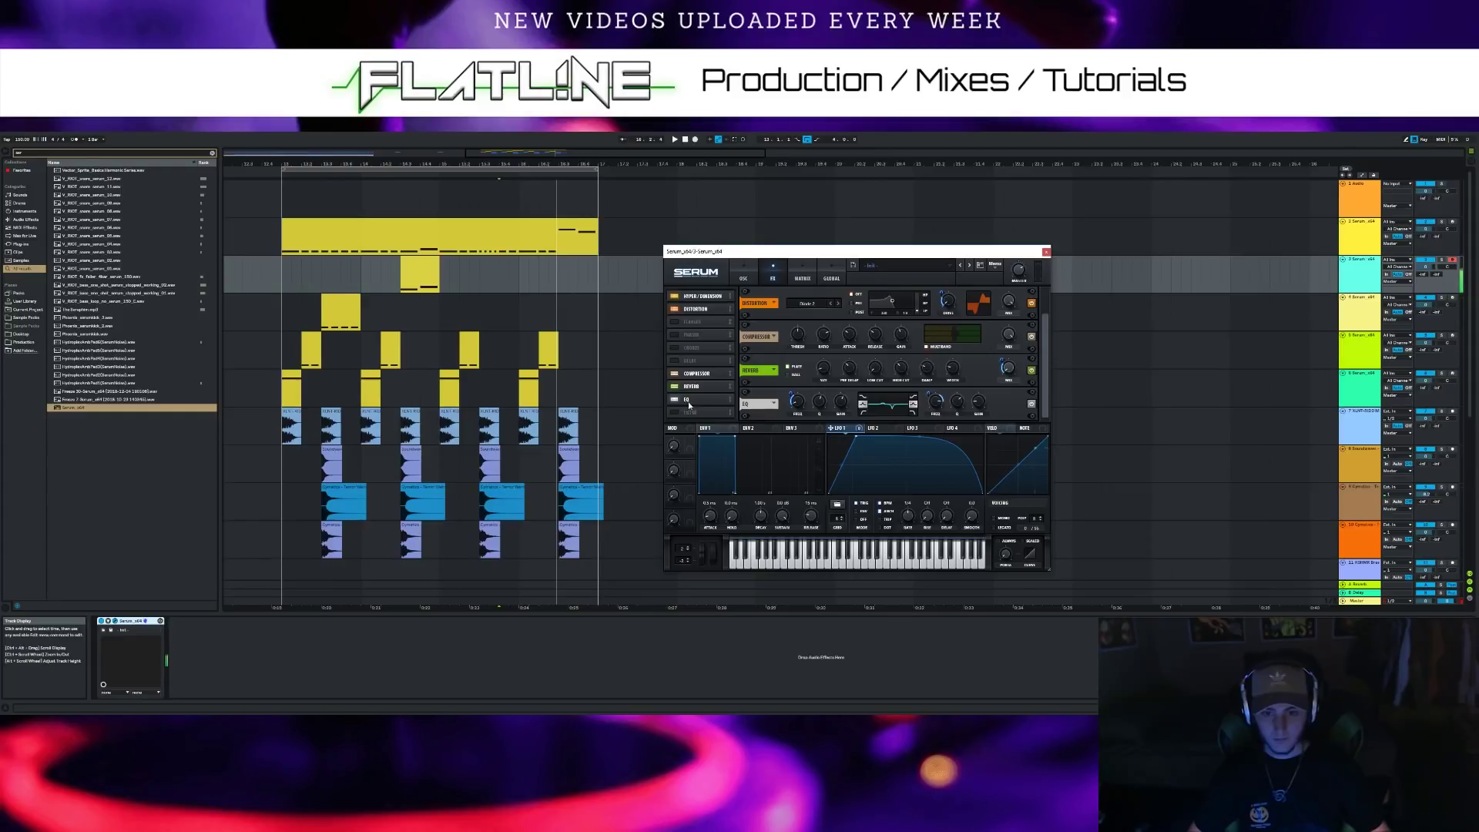
# Enable the filter effect with the Phs 36+ flanger type, and adjust its frequency and wet mix
pyautogui.scroll(-1, 875, 379)
pyautogui.click(804, 408)
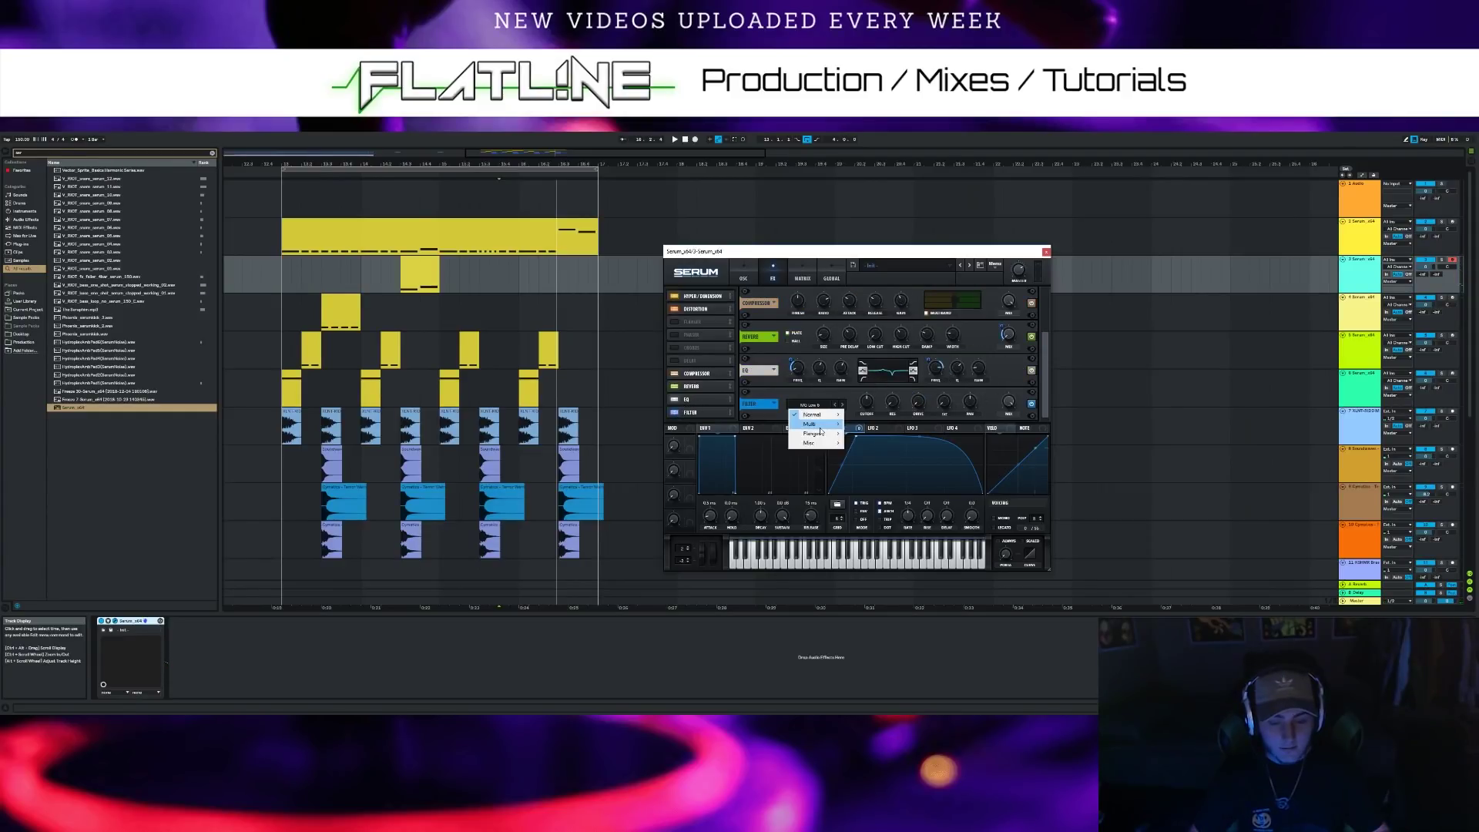
pyautogui.moveTo(825, 424)
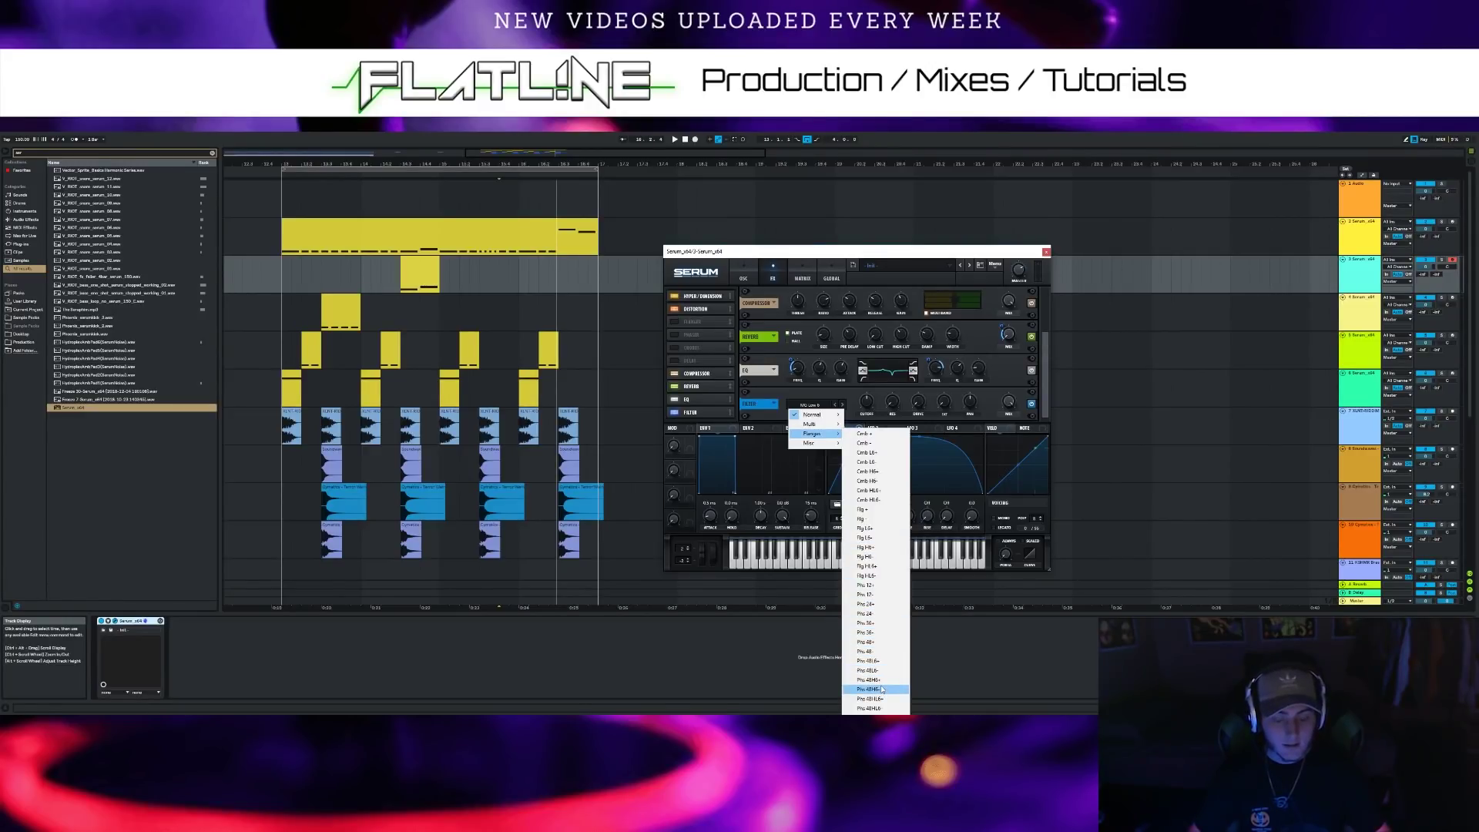
pyautogui.click(882, 623)
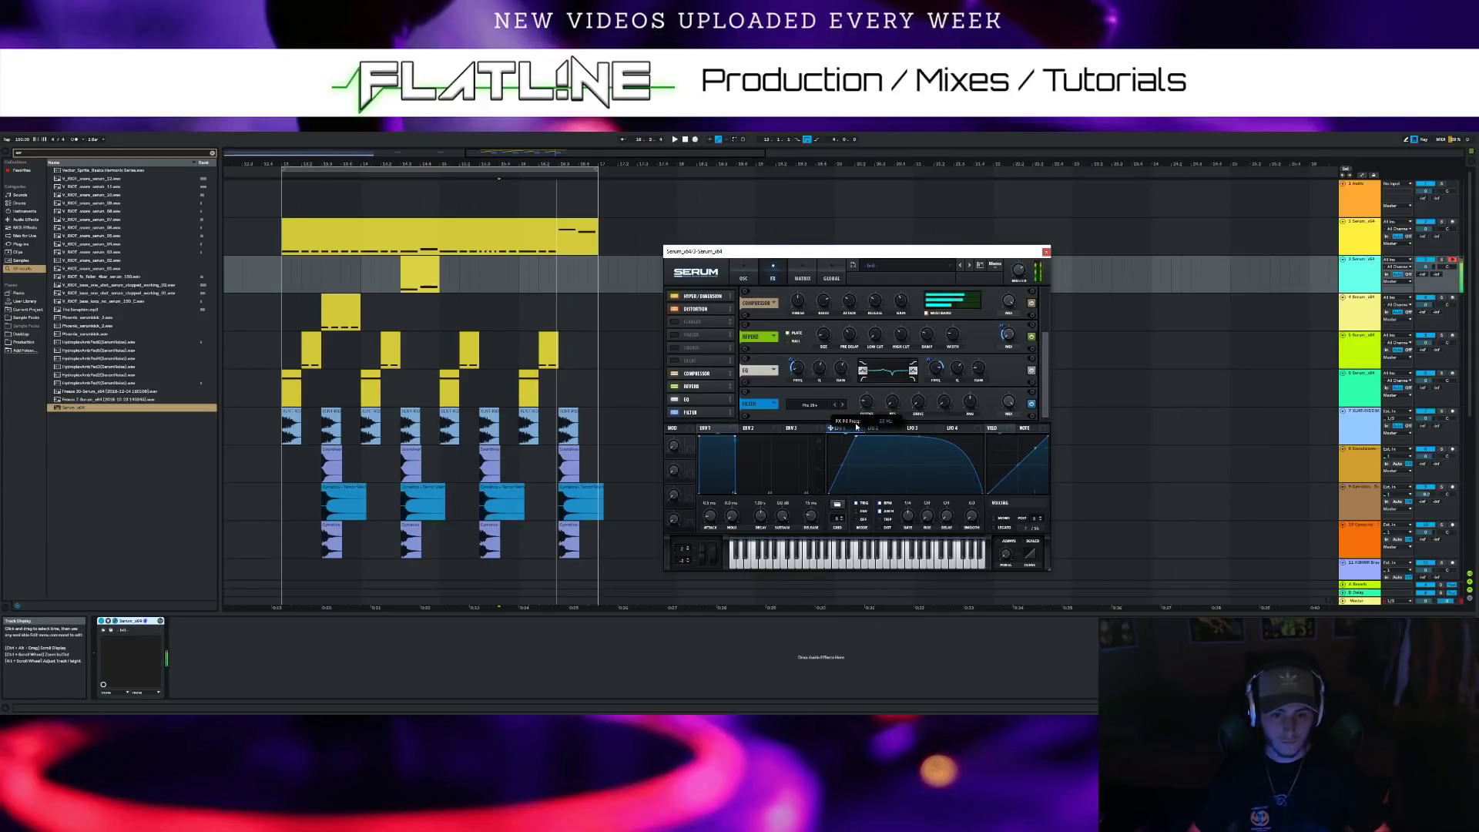
pyautogui.moveTo(884, 408); pyautogui.dragTo(857, 426)
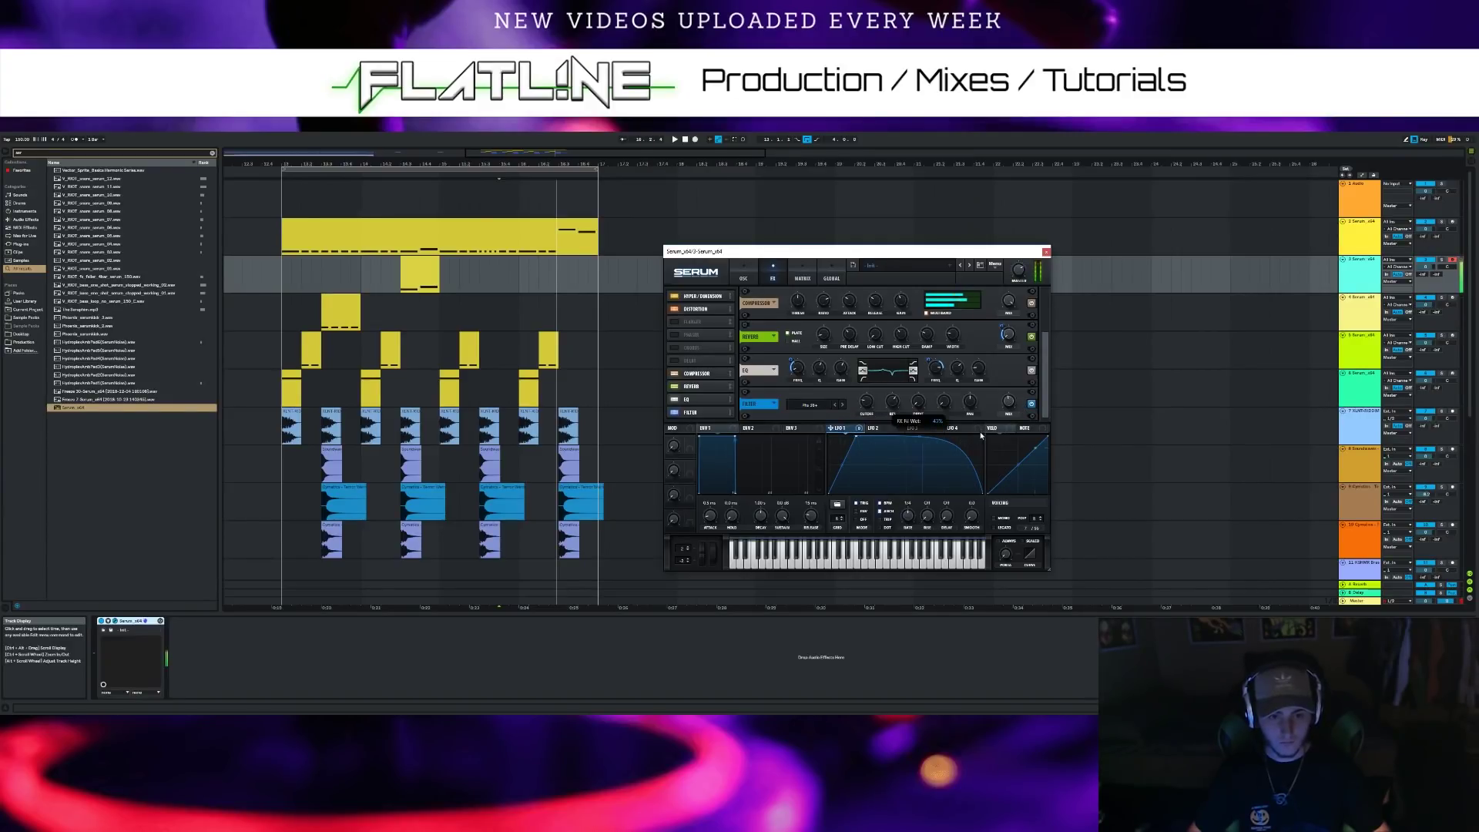
pyautogui.moveTo(981, 436); pyautogui.dragTo(1013, 403)
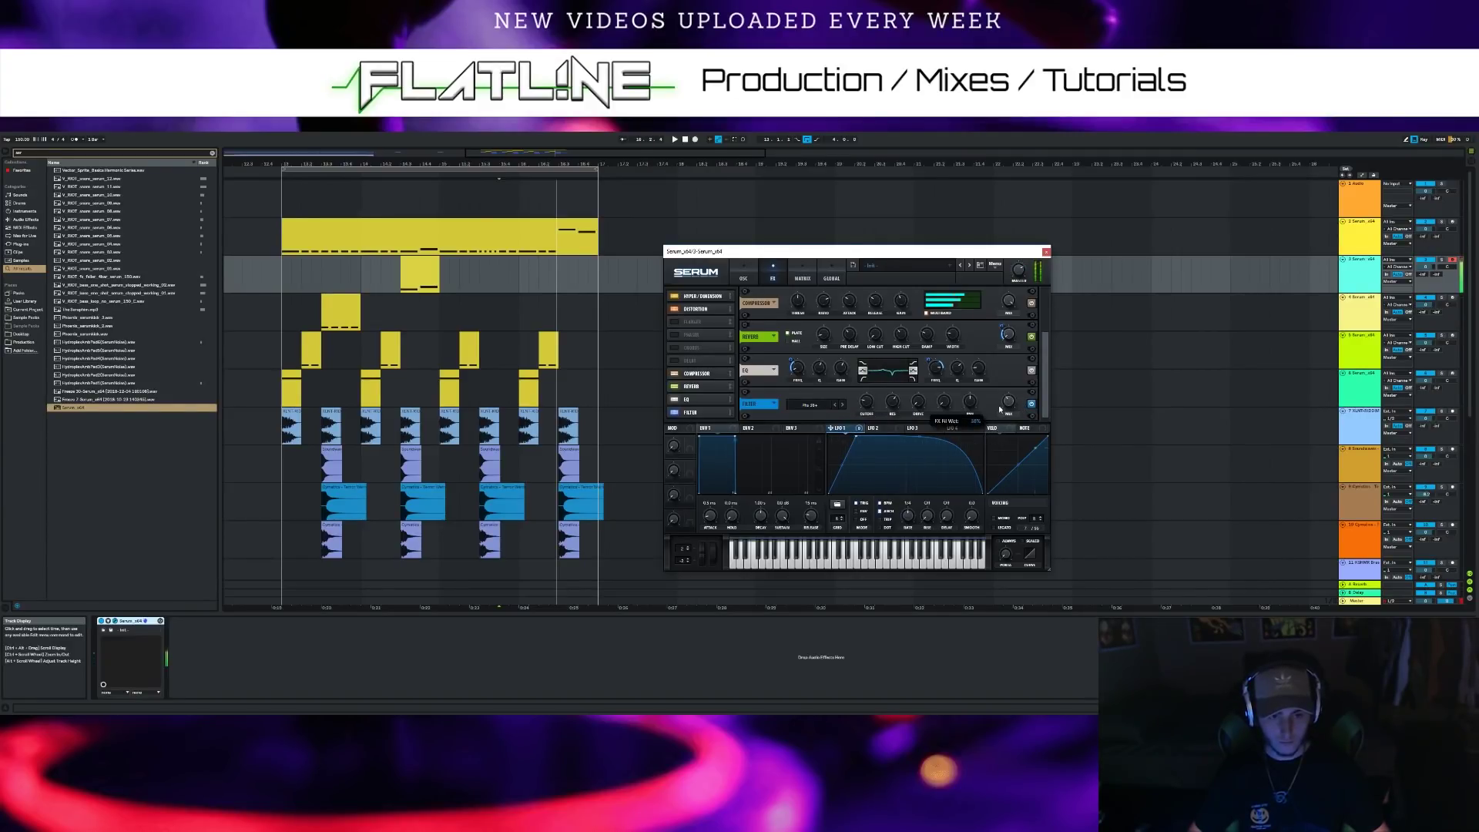
# Set oscillator B's warp mode to Bend - and modulate its warp amount with LFO 1
pyautogui.click(744, 278)
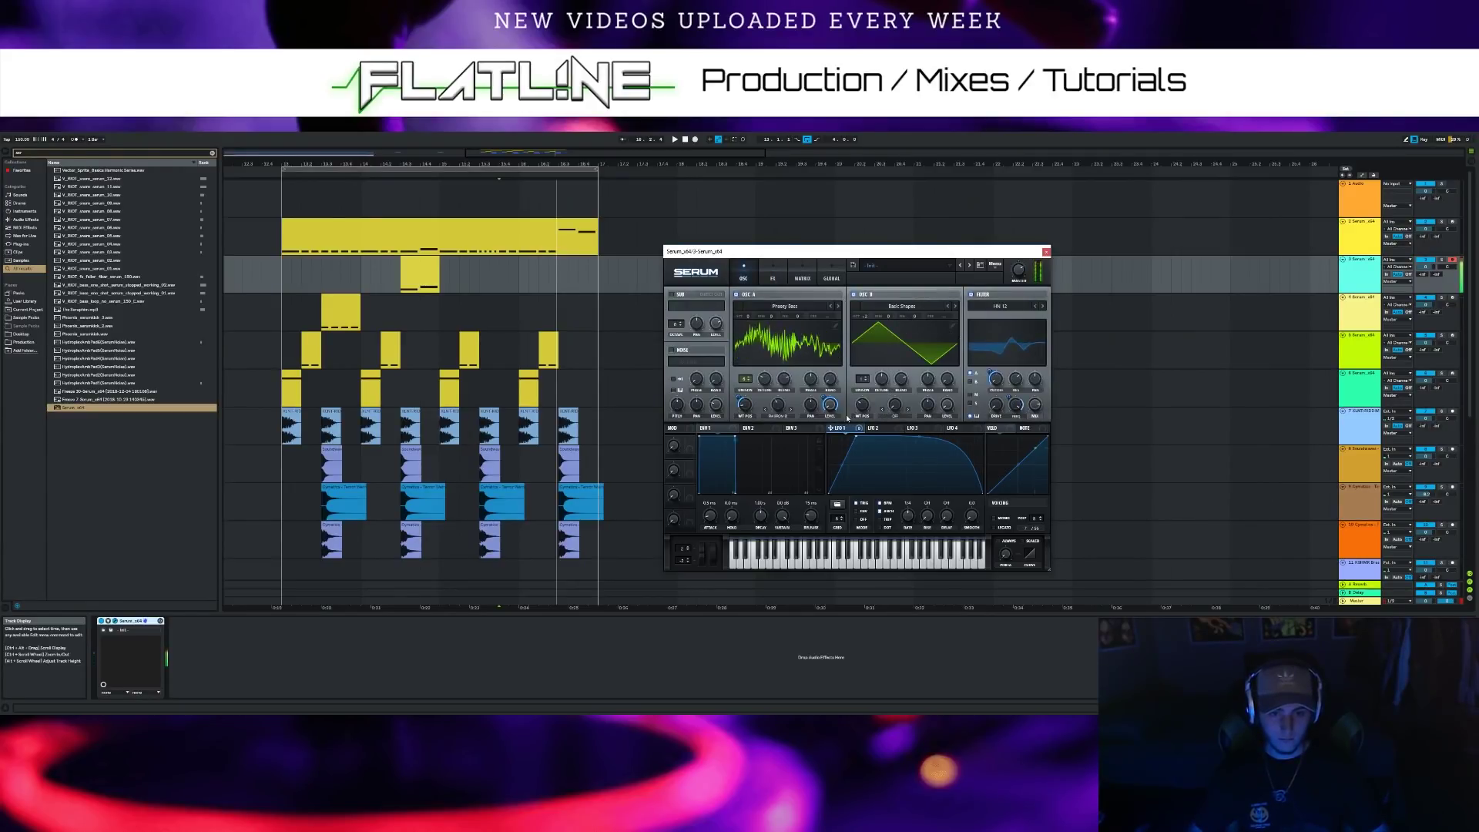
pyautogui.click(883, 414)
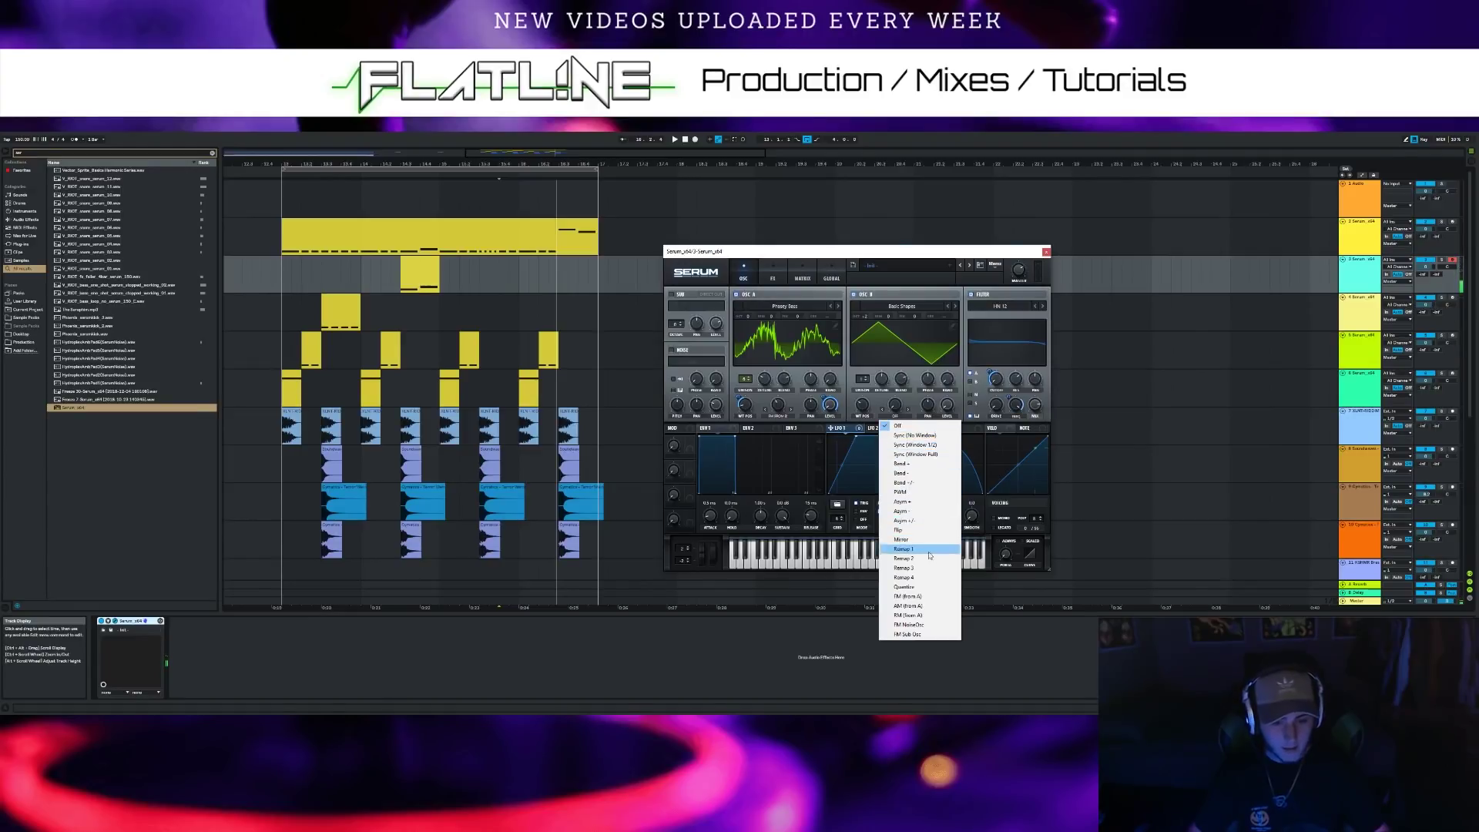
pyautogui.click(916, 473)
pyautogui.moveTo(898, 410)
pyautogui.mouseDown()
pyautogui.moveTo(901, 363)
pyautogui.moveTo(878, 468)
pyautogui.moveTo(897, 398)
pyautogui.moveTo(894, 419)
pyautogui.mouseUp()
pyautogui.click(907, 410)
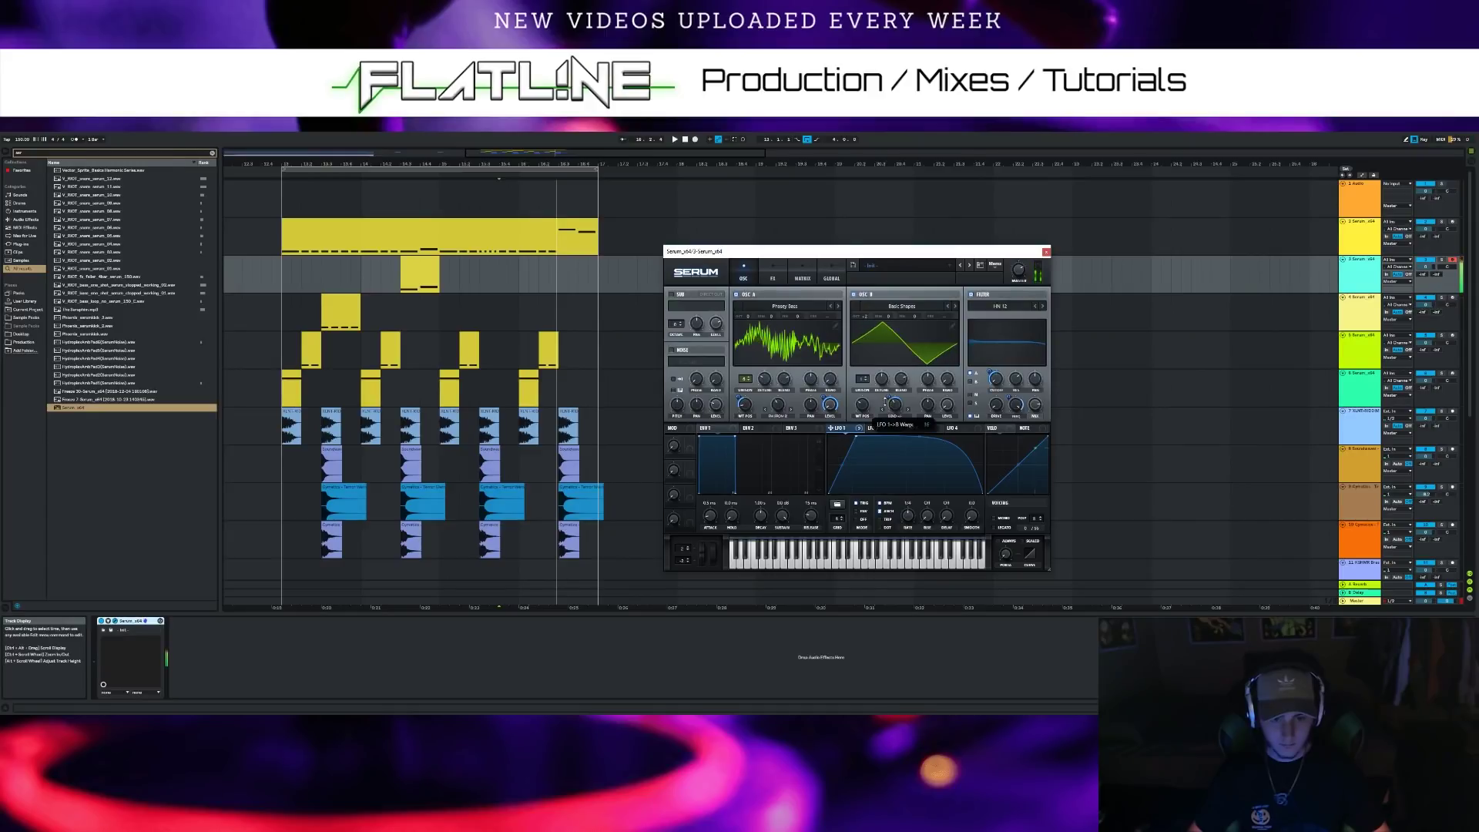
pyautogui.moveTo(902, 404); pyautogui.dragTo(906, 400)
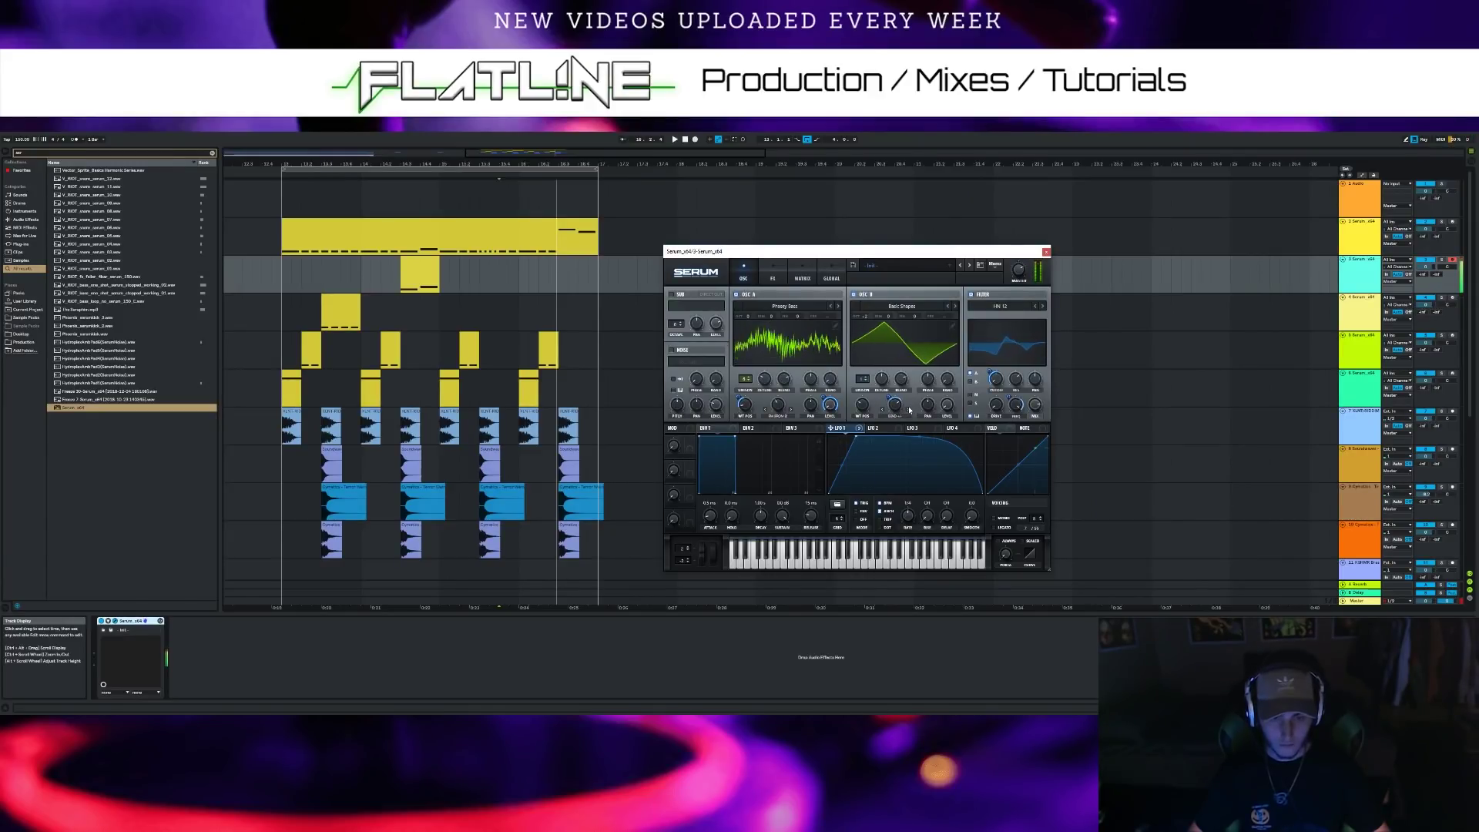
# Close the Serum window and play back the looped arrangement
pyautogui.click(1046, 252)
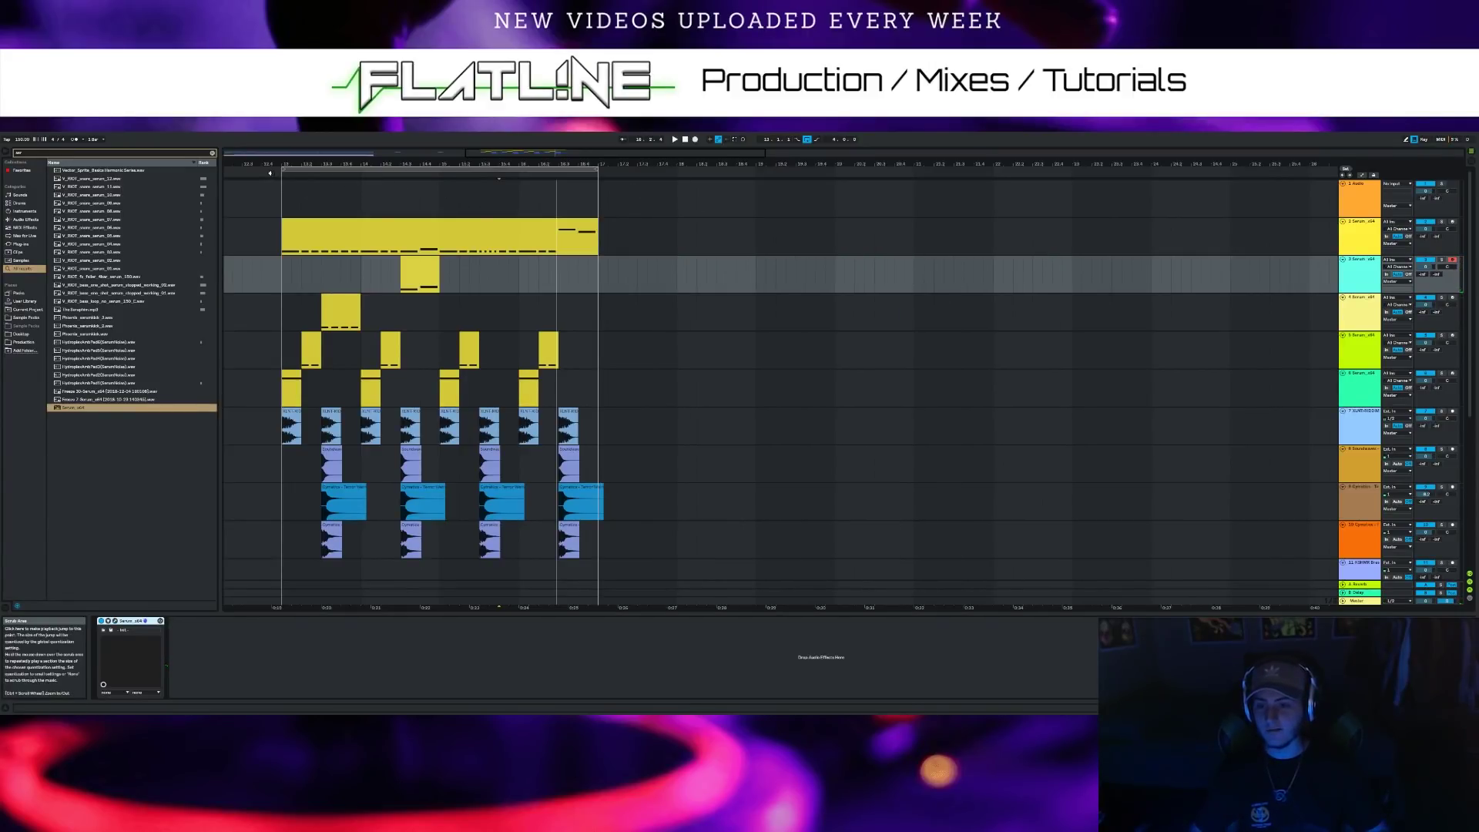
pyautogui.click(362, 184)
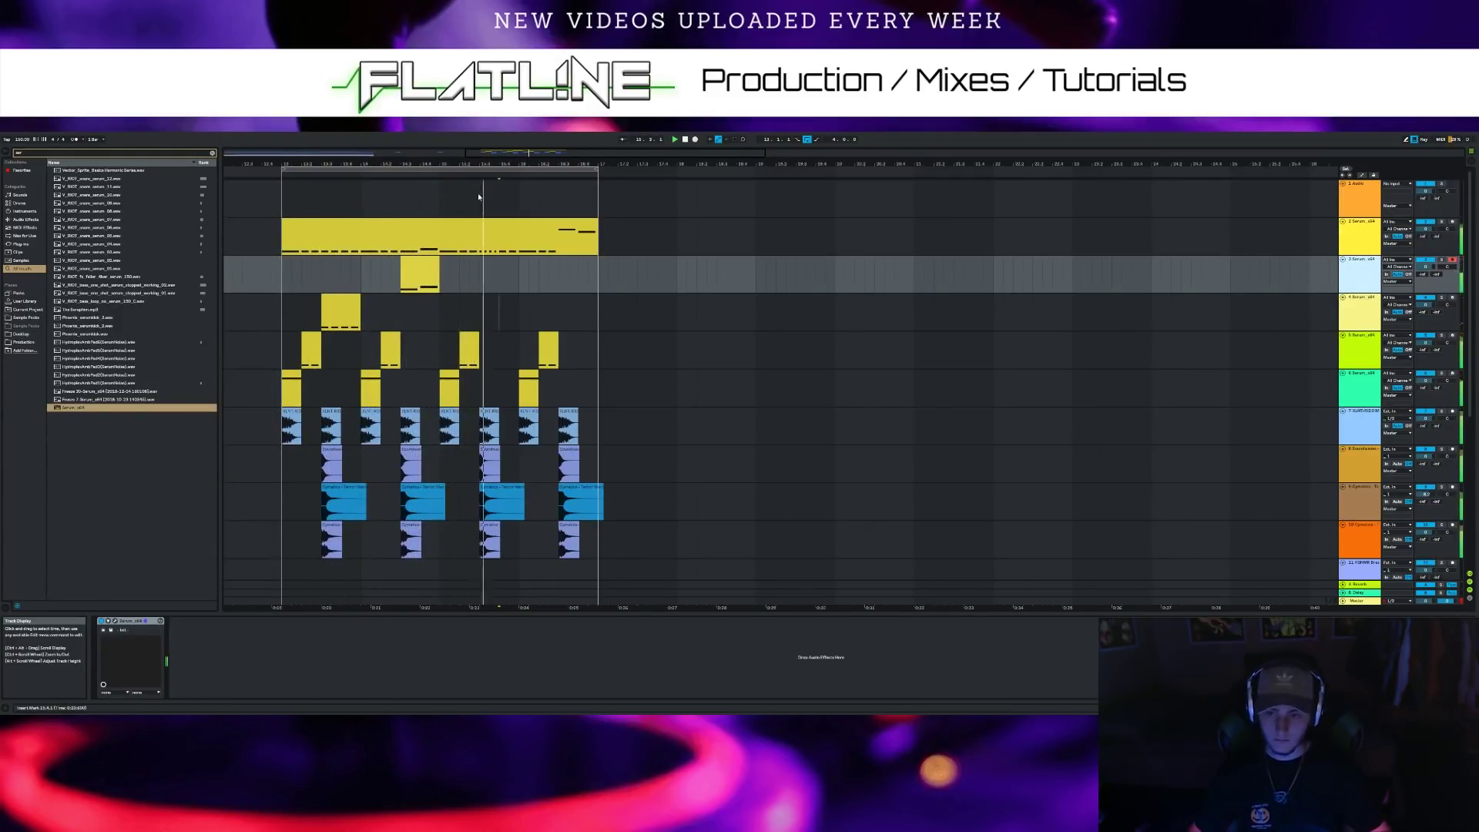
# Stop playback, copy the two-note ending of the long Serum clip to the track below, and open the copy's notes
pyautogui.click(683, 140)
pyautogui.click(410, 267)
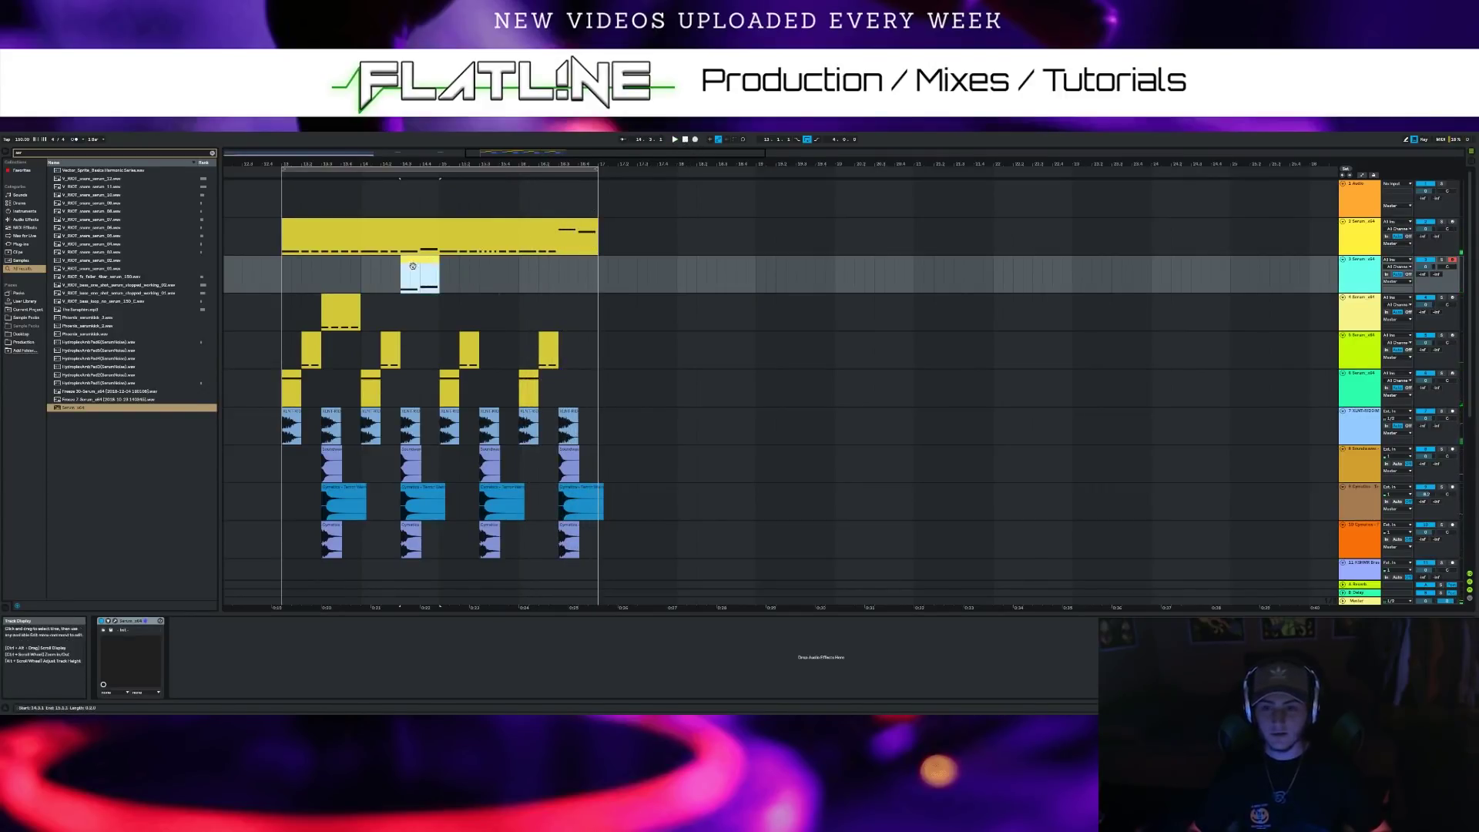
pyautogui.click(544, 240)
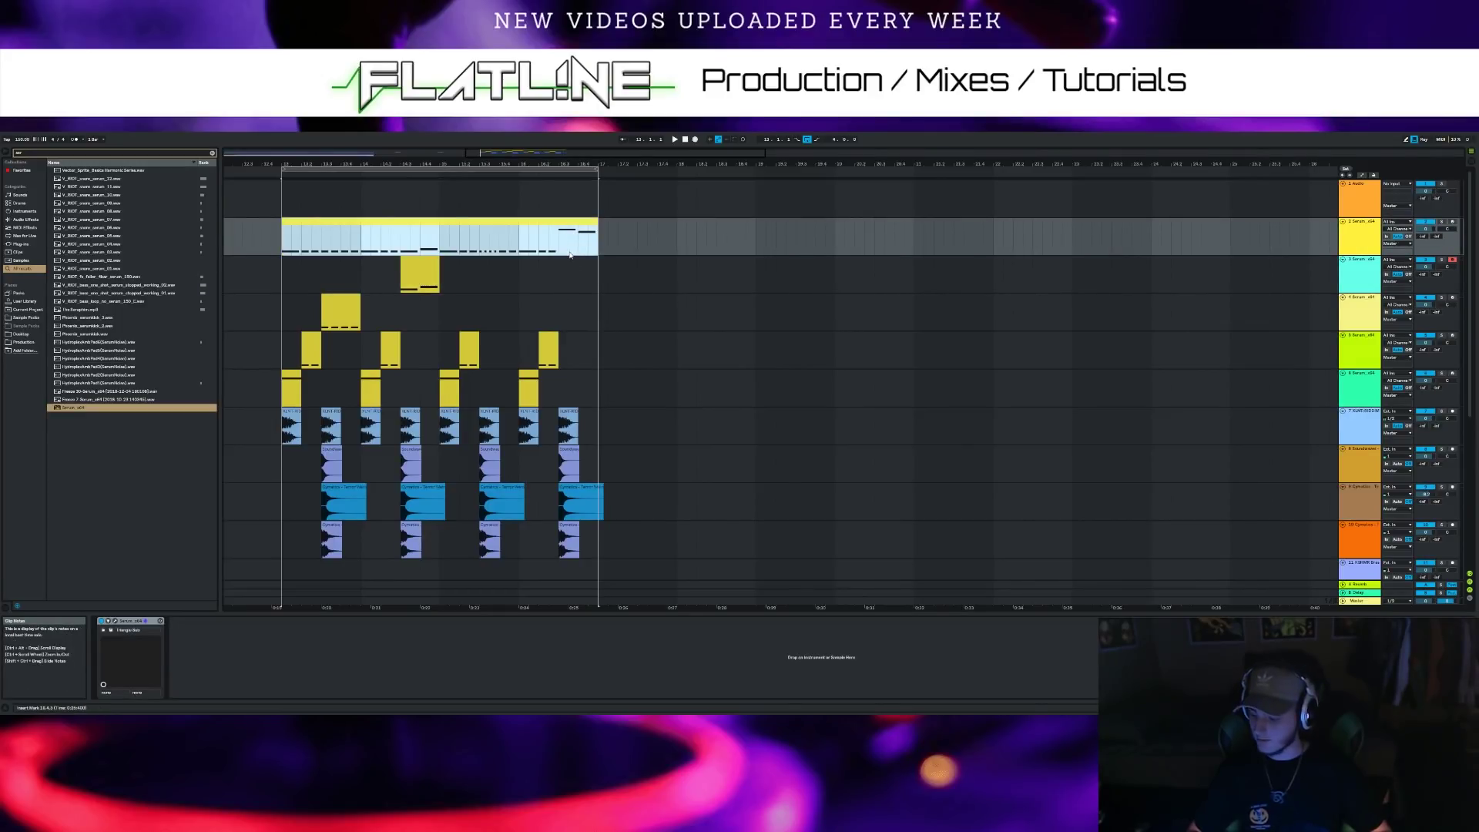
pyautogui.moveTo(558, 244)
pyautogui.mouseDown()
pyautogui.moveTo(589, 245)
pyautogui.moveTo(578, 262)
pyautogui.mouseUp()
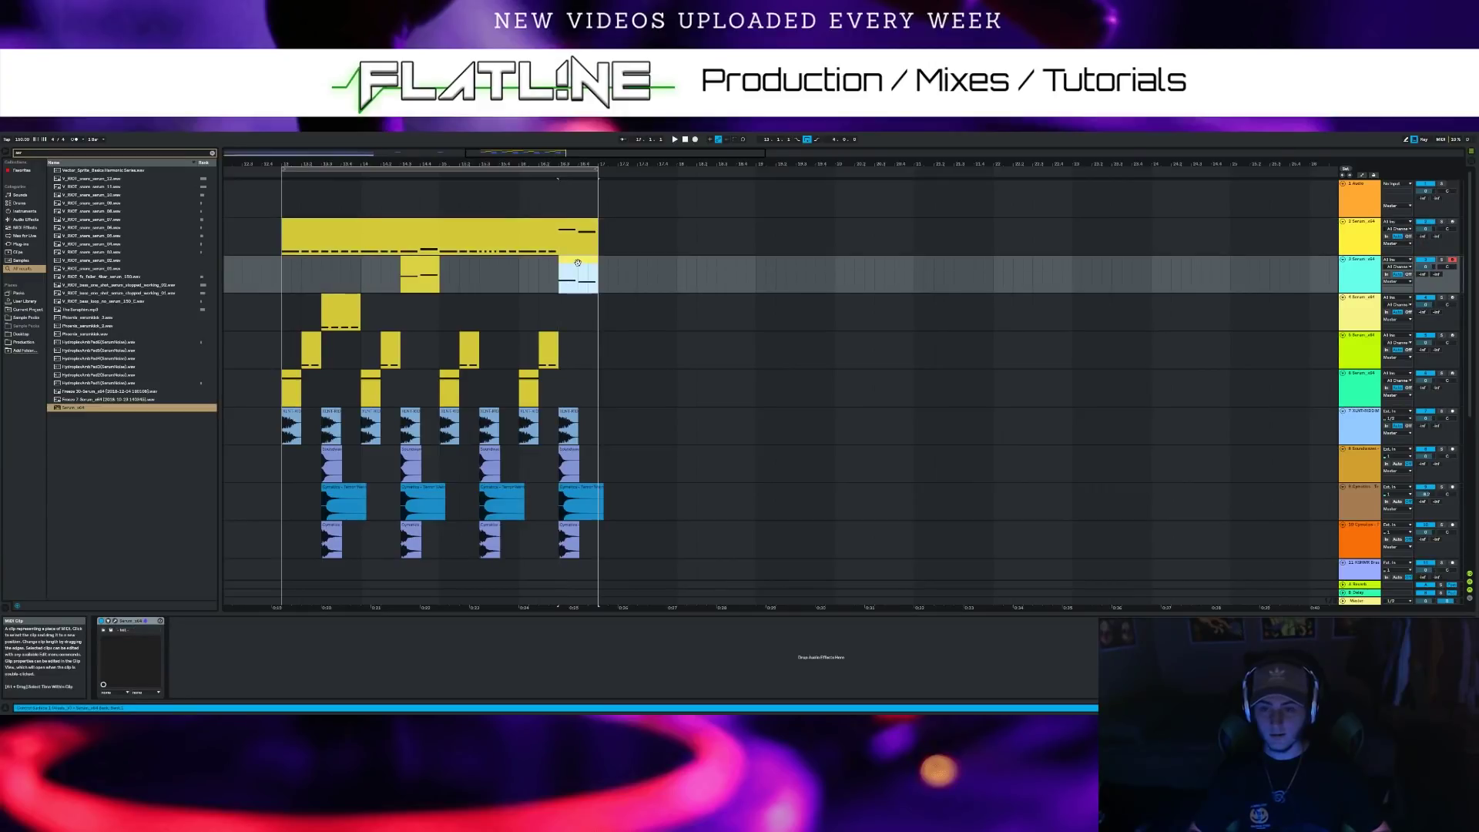
pyautogui.doubleClick(578, 263)
pyautogui.click(614, 572)
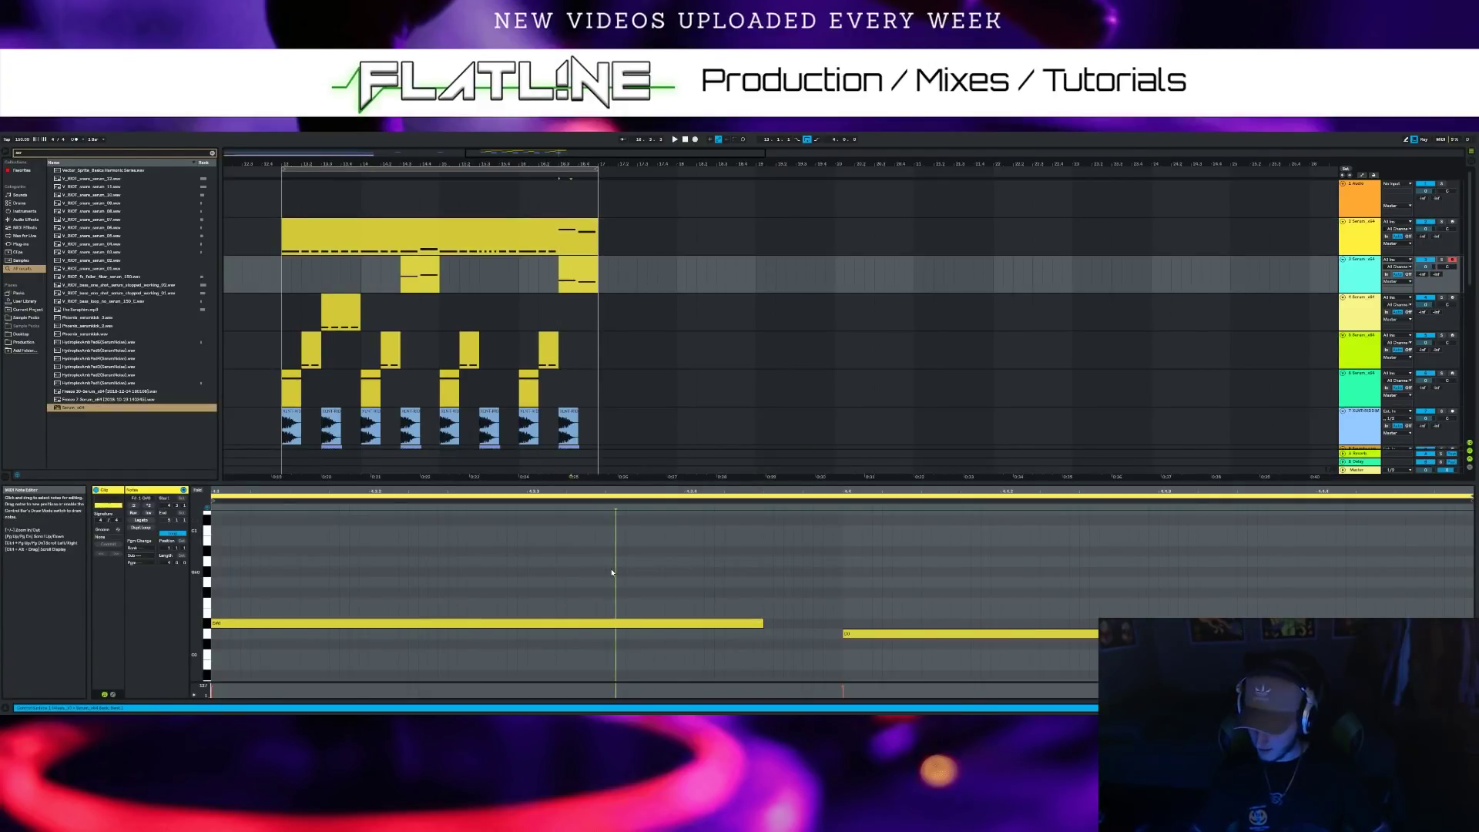
# Try transposing all notes of the copied clip up by octaves and play back the arrangement to check them
pyautogui.hotkey('ctrl', 'a')
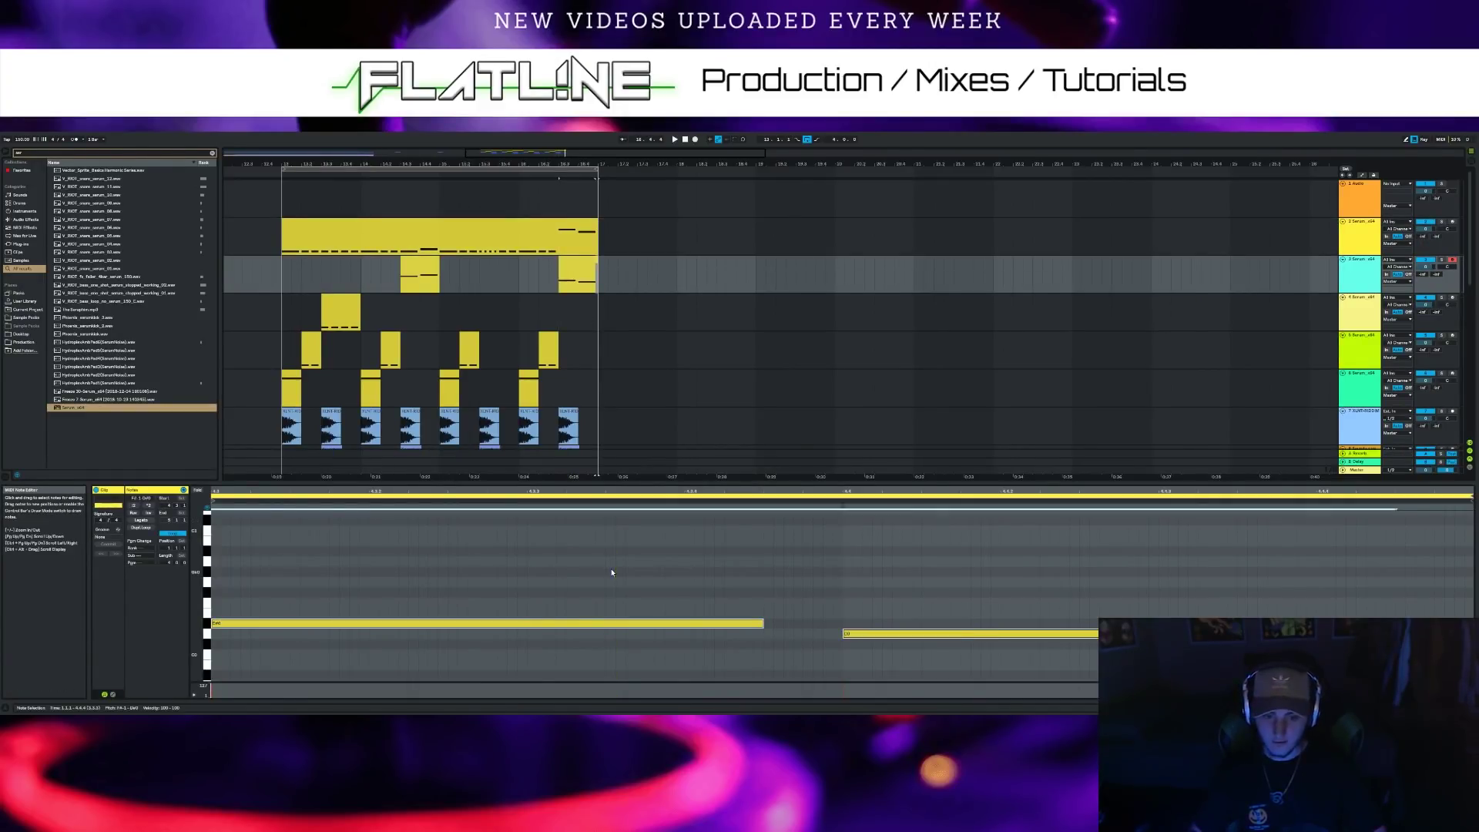
pyautogui.hotkey('shift', 'Up')
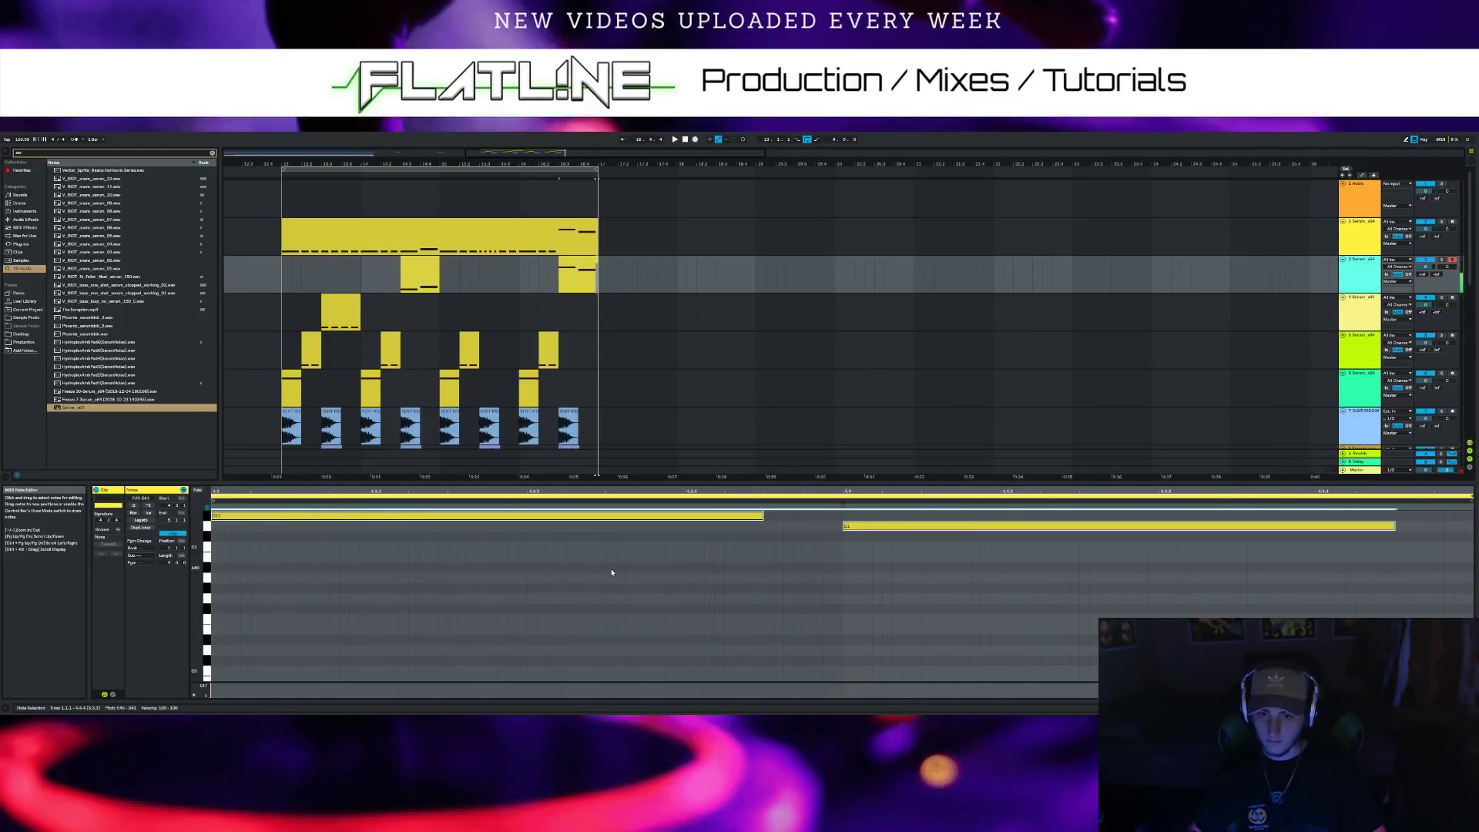
pyautogui.hotkey('shift', 'Down')
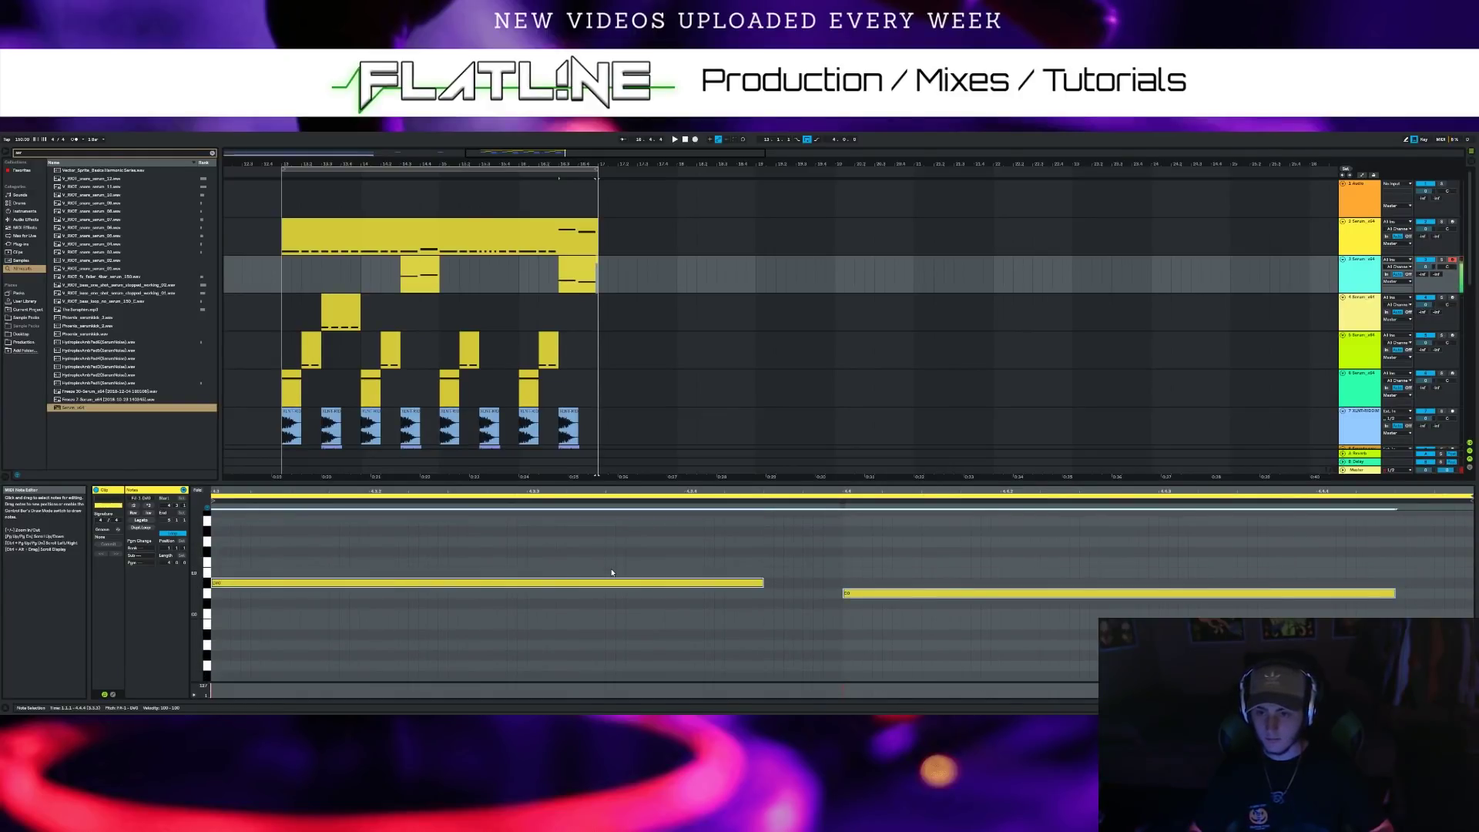
pyautogui.hotkey('shift', 'Up')
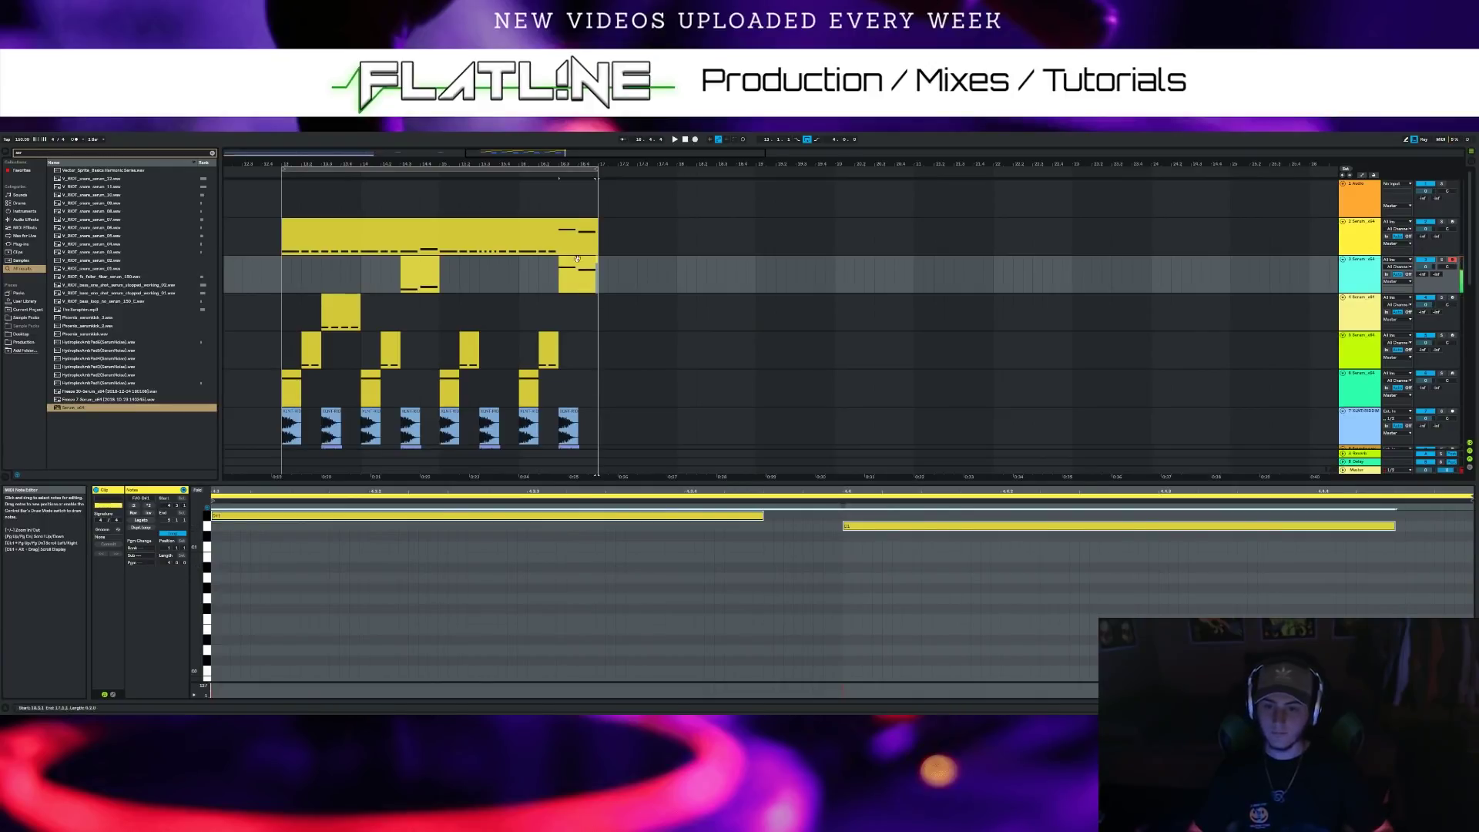
pyautogui.press('space')
pyautogui.click(685, 547)
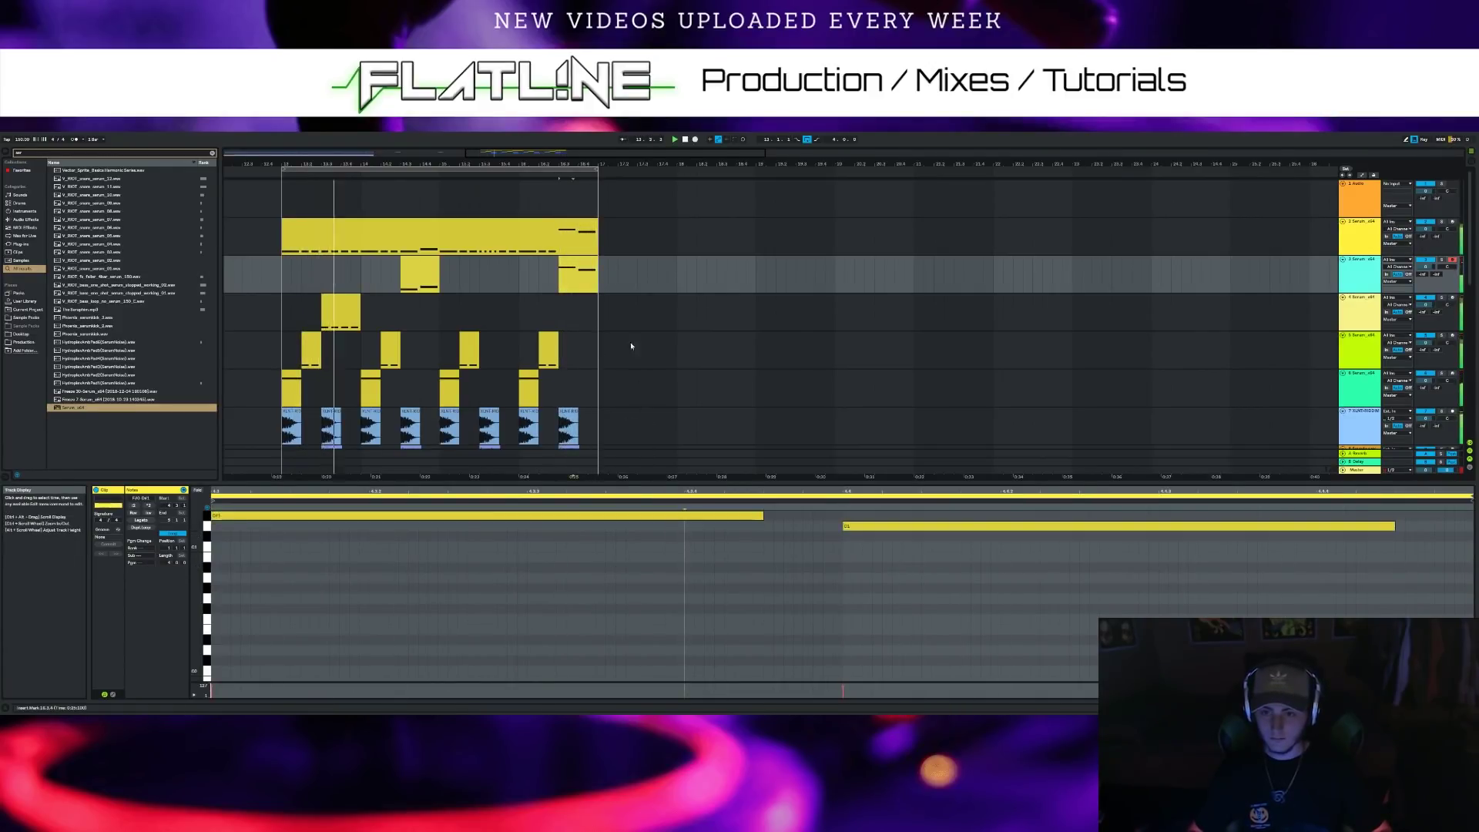
pyautogui.click(686, 139)
# Transpose both notes of the copied ending clip down by octaves and play back the loop
pyautogui.click(576, 271)
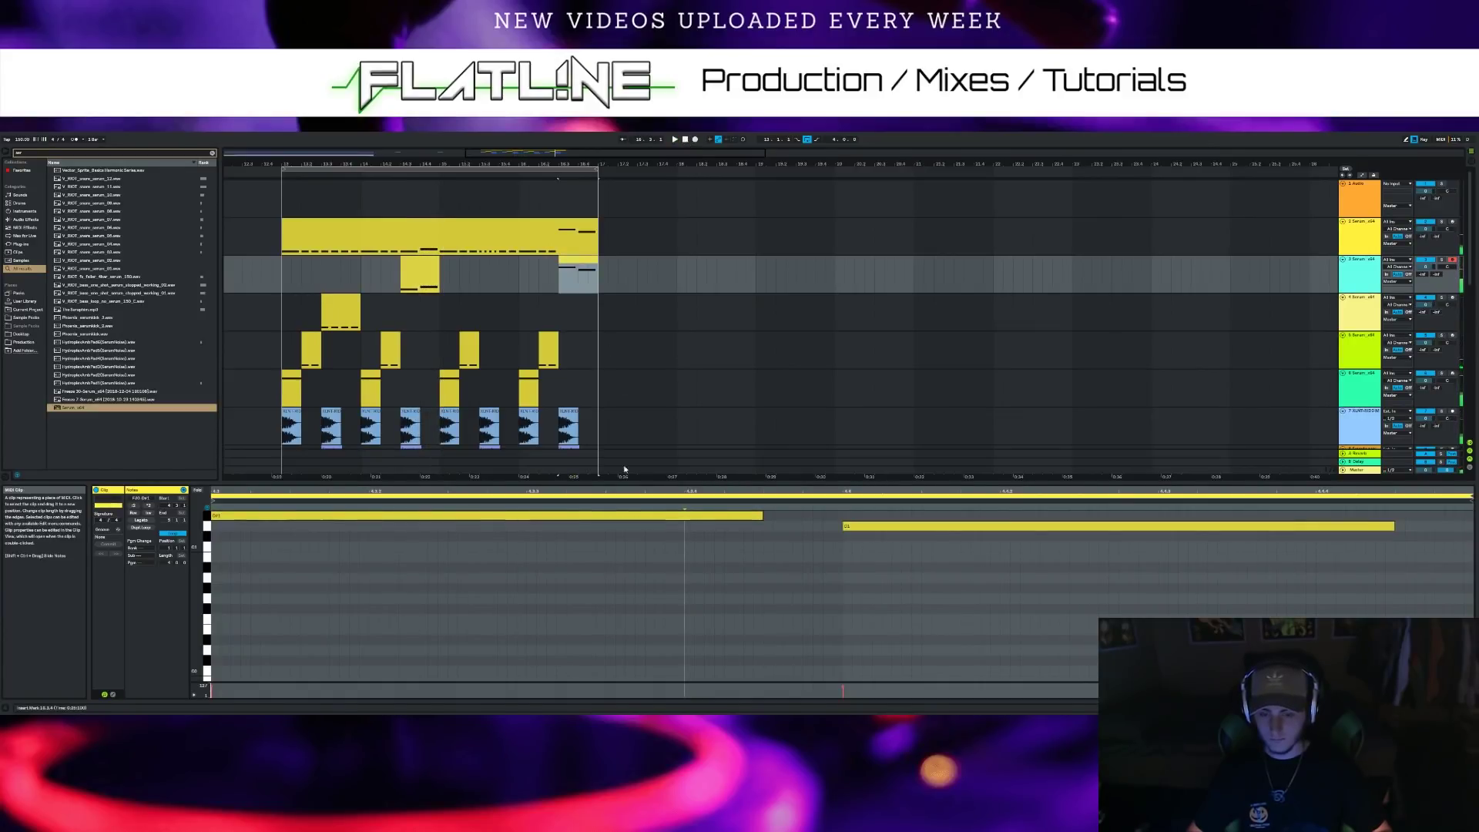
pyautogui.click(586, 518)
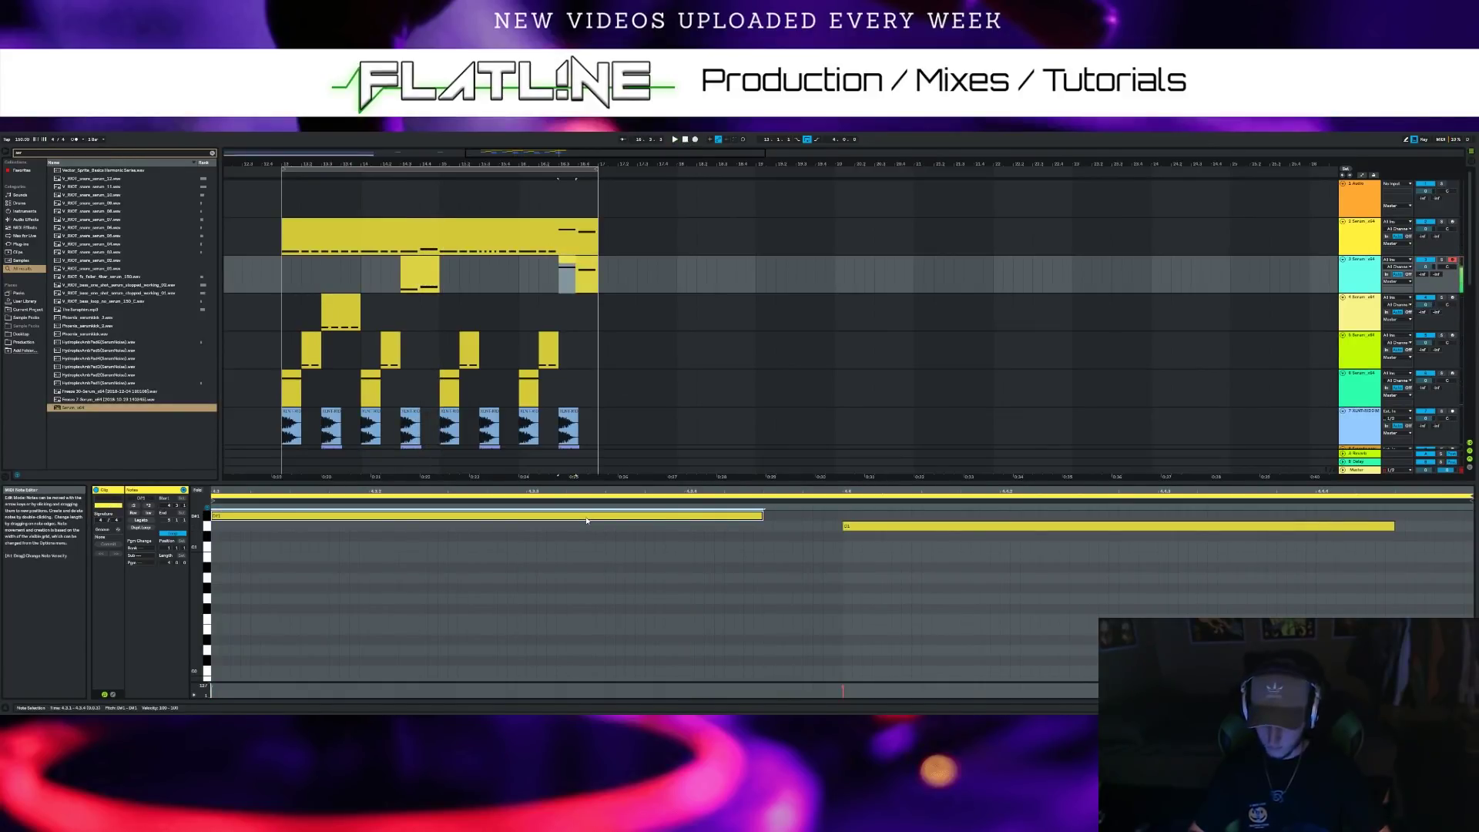
pyautogui.hotkey('shift', 'Down')
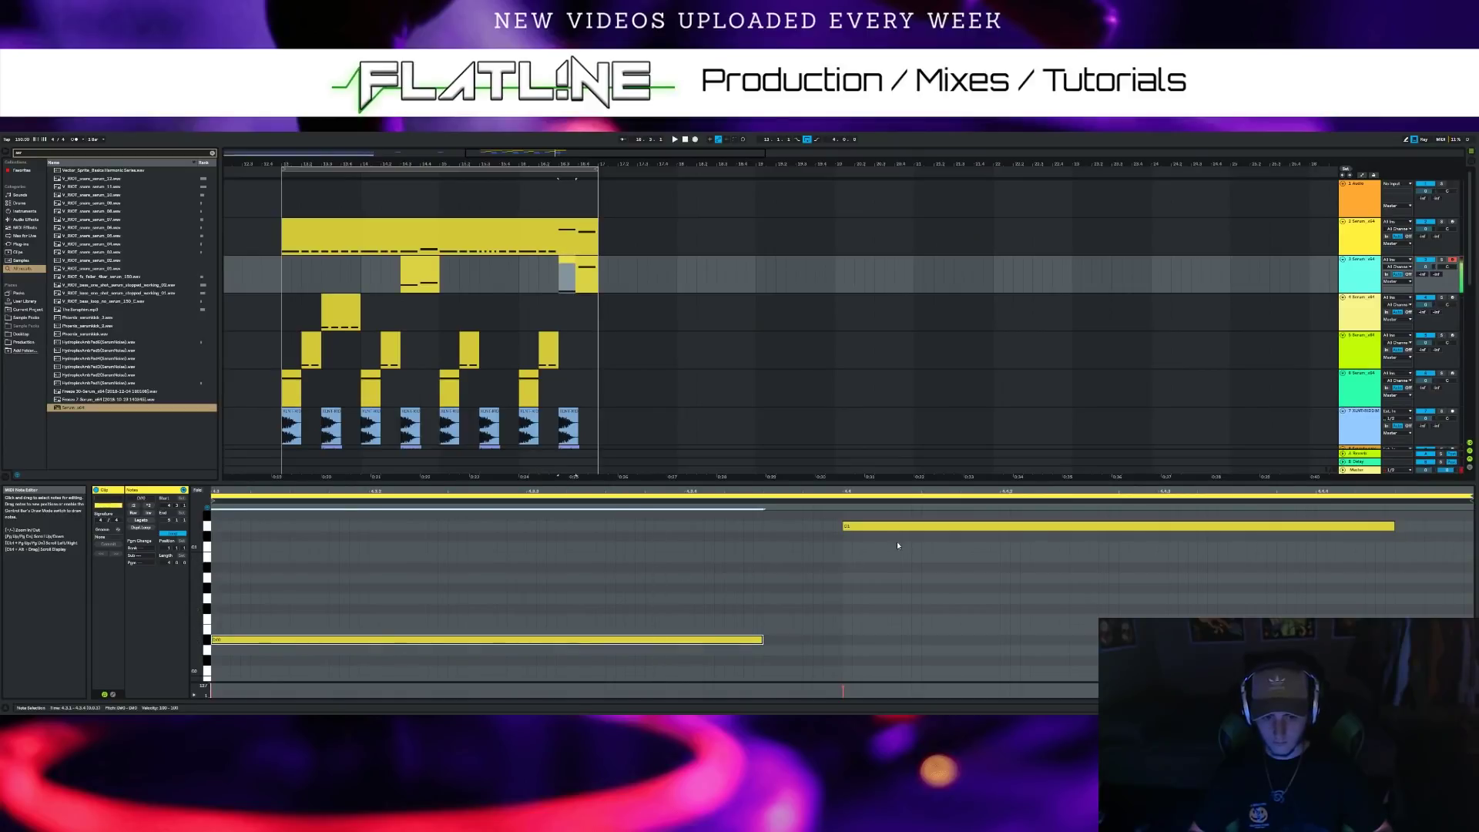
pyautogui.click(892, 510)
pyautogui.hotkey('shift', 'Down')
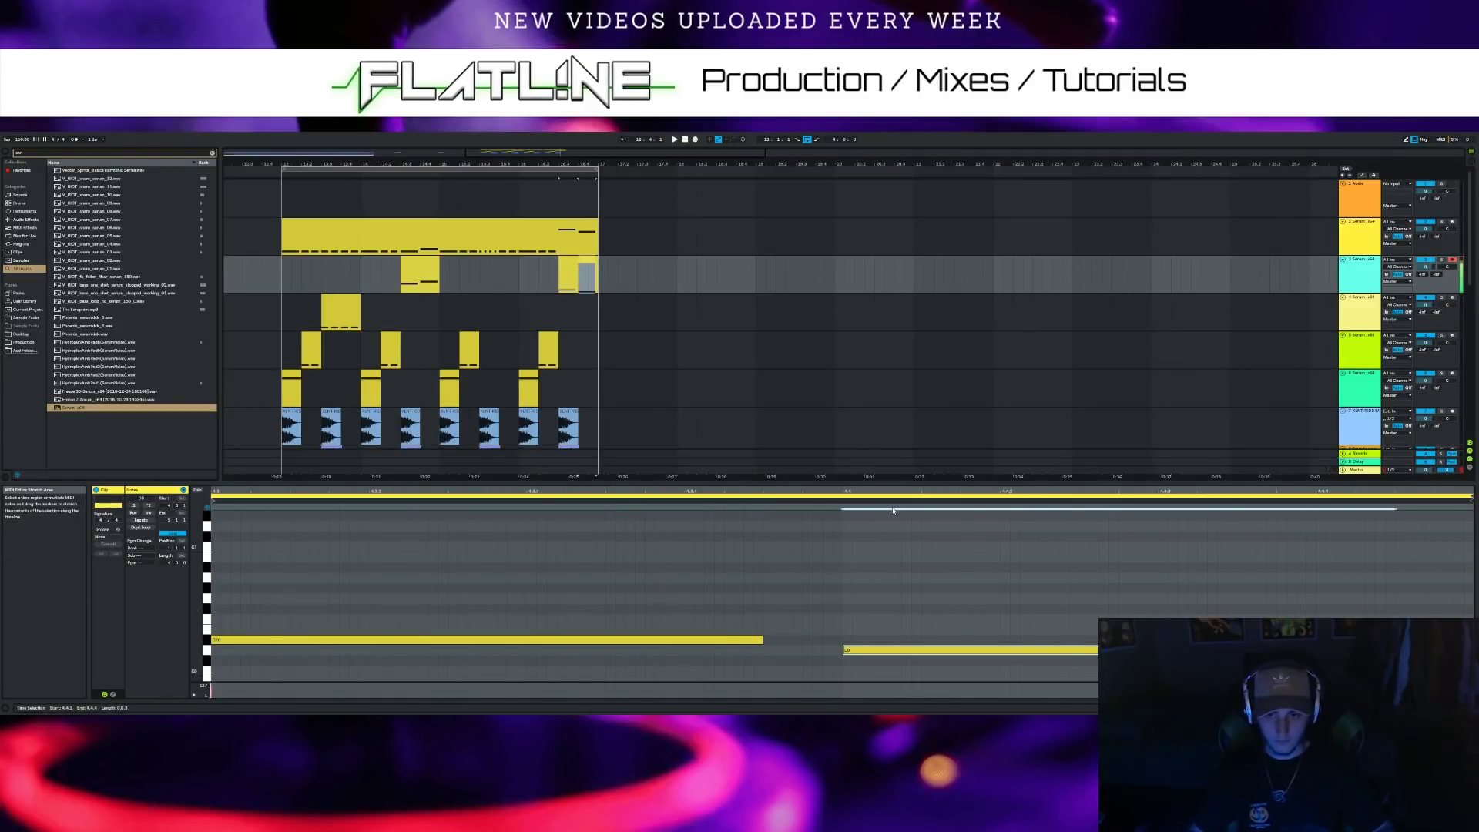
pyautogui.press('d')
pyautogui.click(409, 185)
pyautogui.press('space')
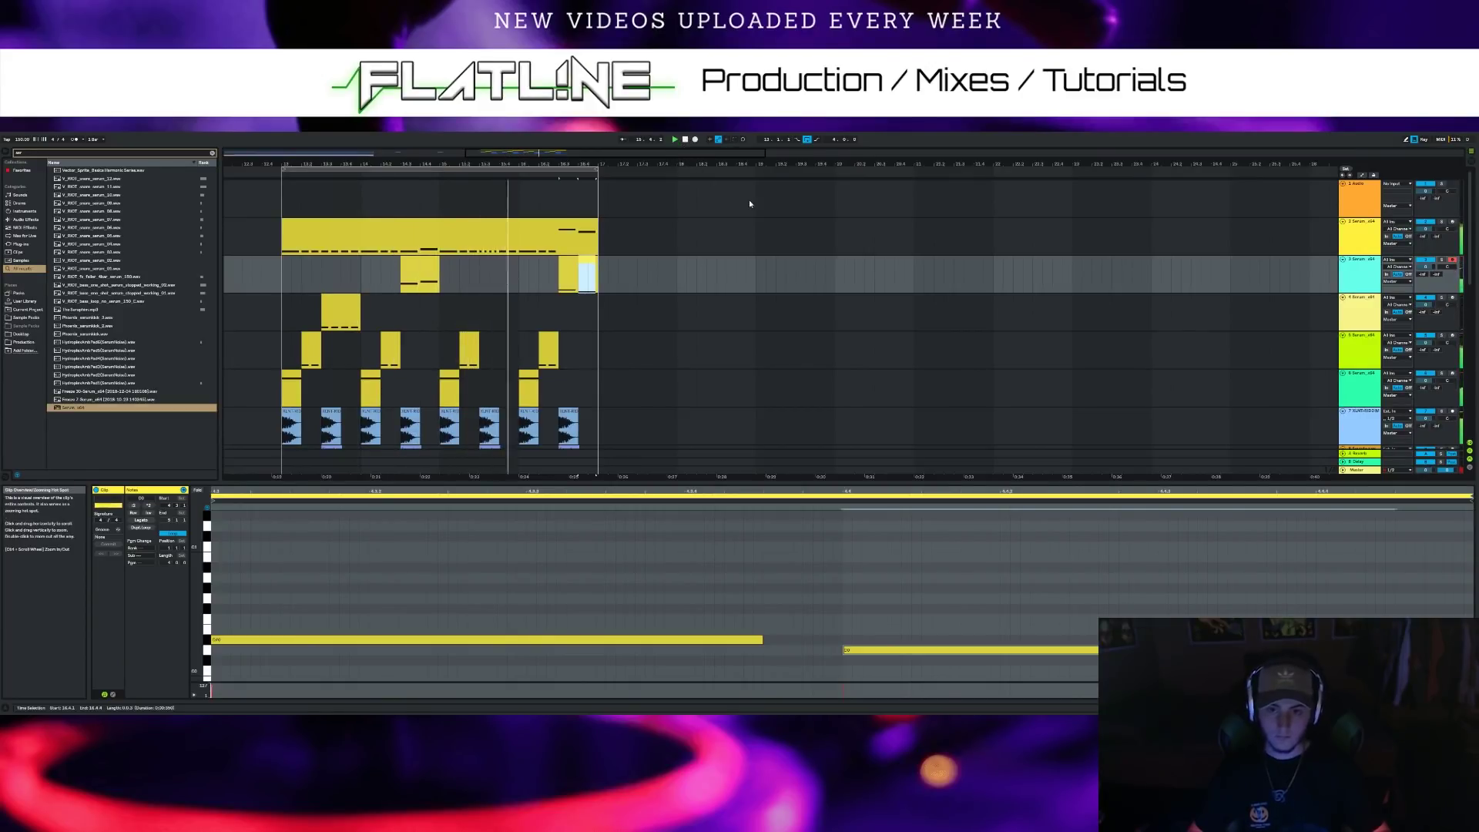
pyautogui.click(686, 141)
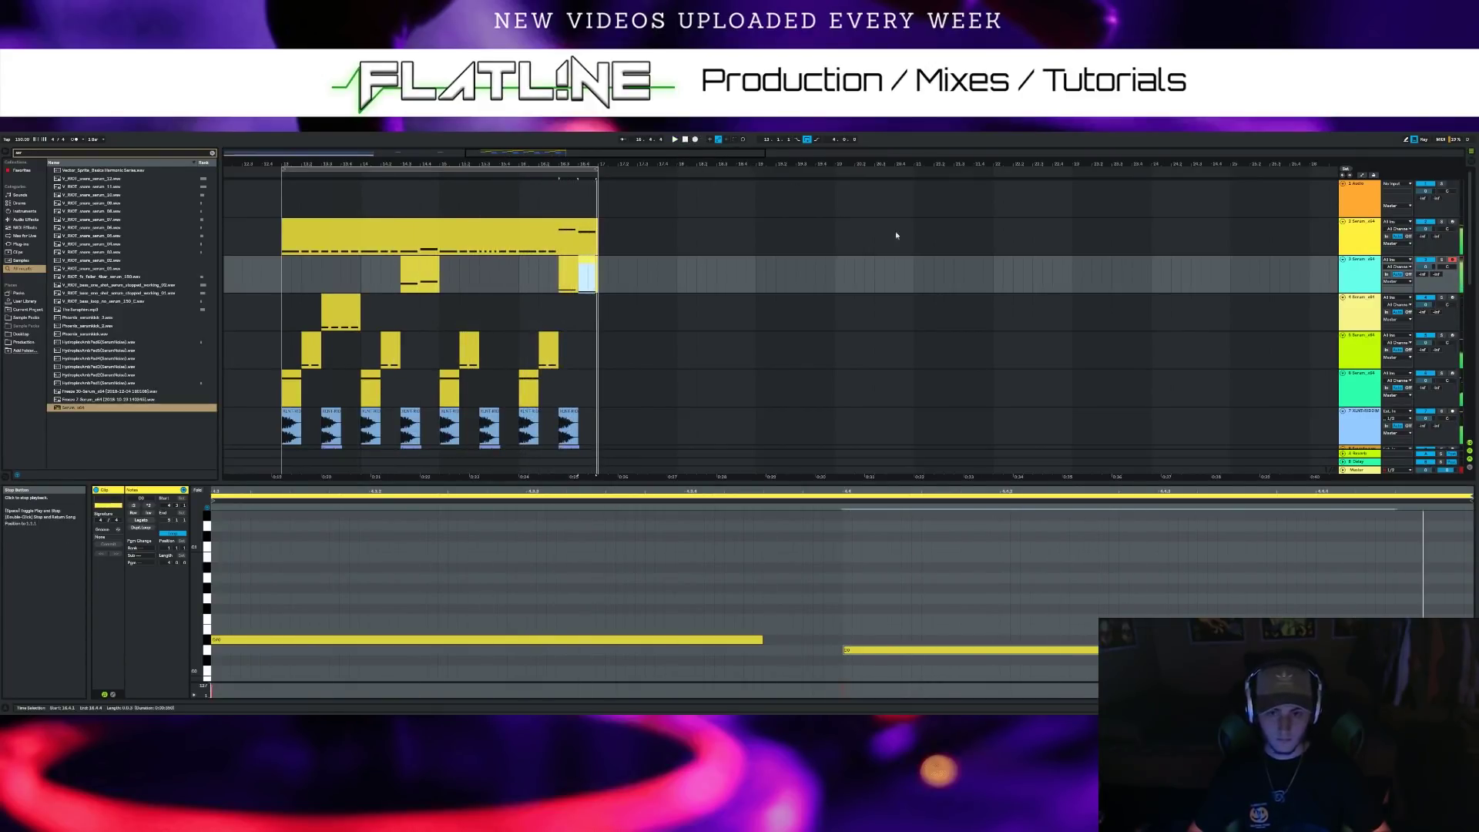
# Add the OTT preset after Serum on the new bass track and adjust its Time amount
pyautogui.click(1155, 267)
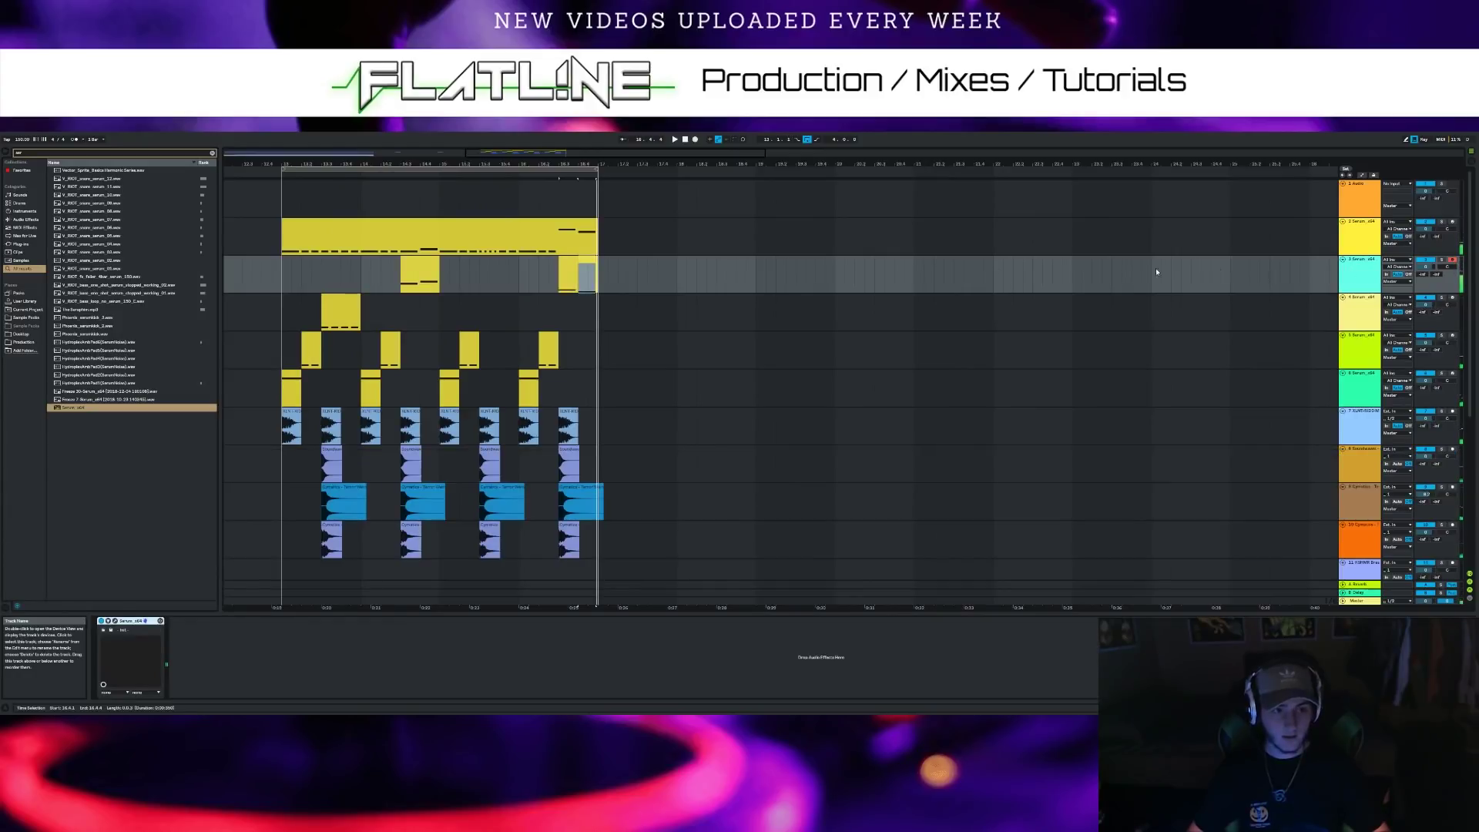
pyautogui.click(211, 153)
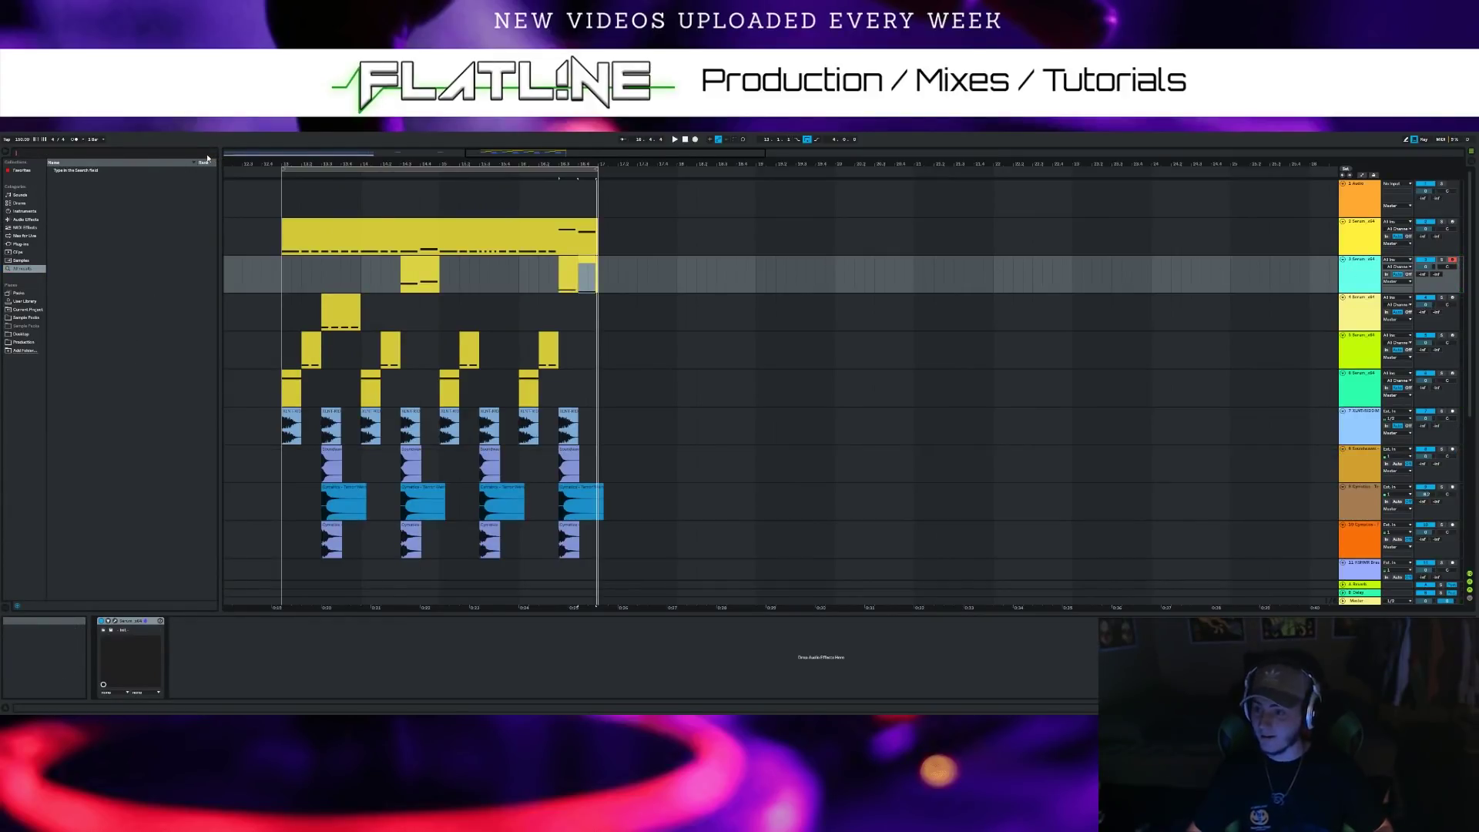
pyautogui.write('ott')
pyautogui.moveTo(169, 187); pyautogui.dragTo(358, 646)
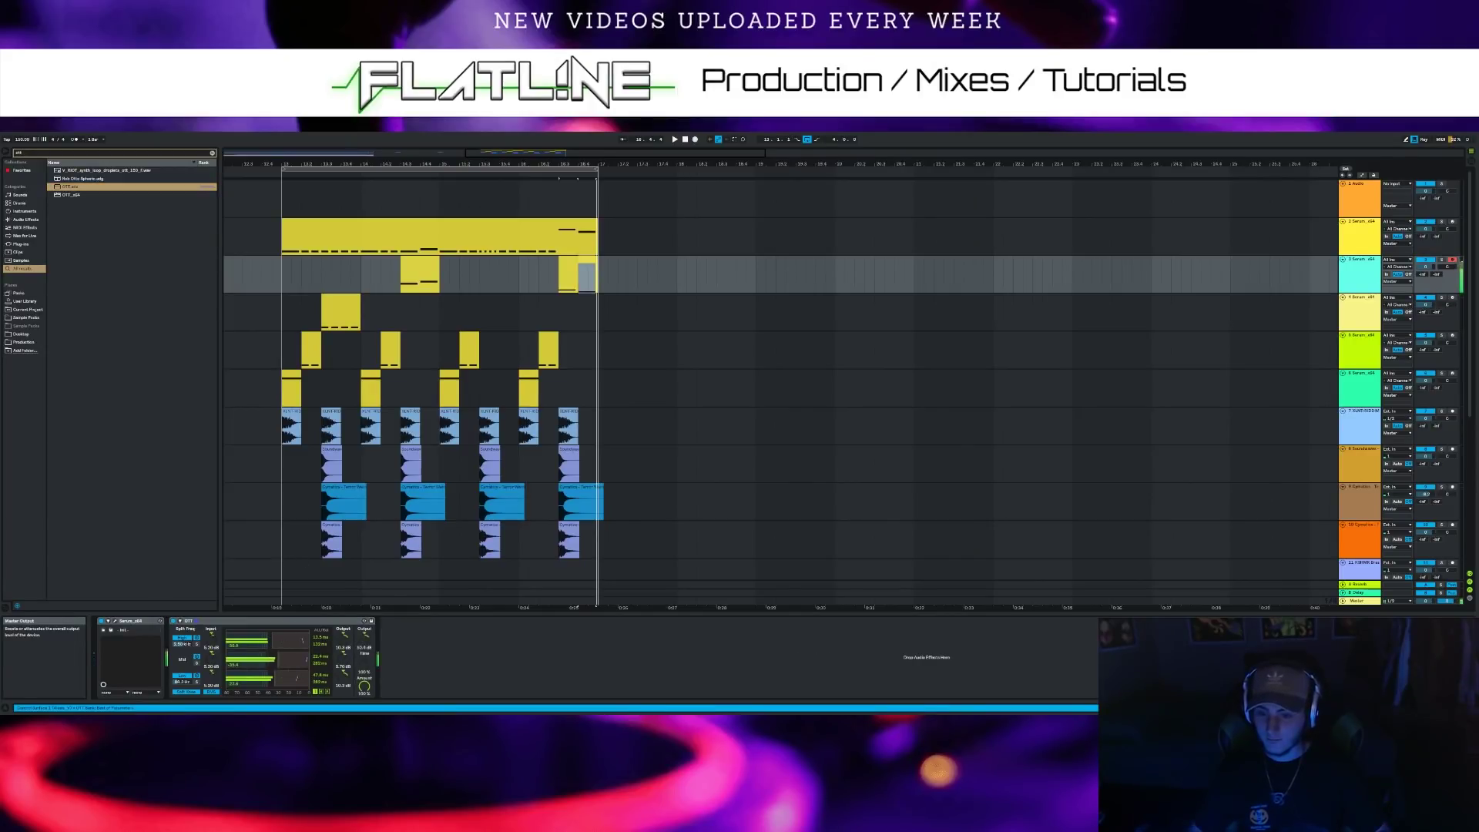
pyautogui.moveTo(365, 660); pyautogui.dragTo(365, 609)
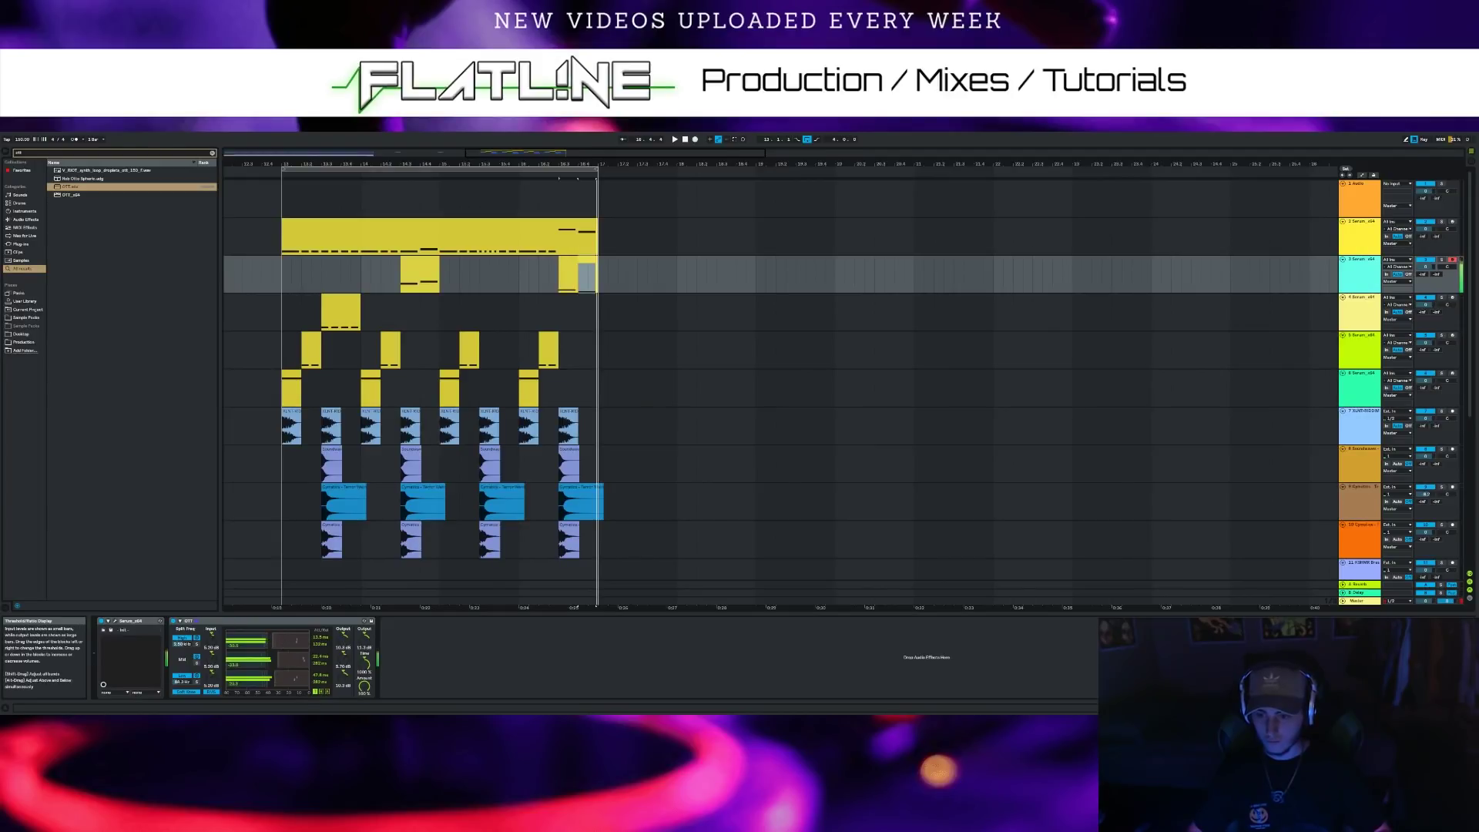
# Add a Saturator after OTT on the new bass track and adjust its Drive
pyautogui.click(211, 154)
pyautogui.write('sat')
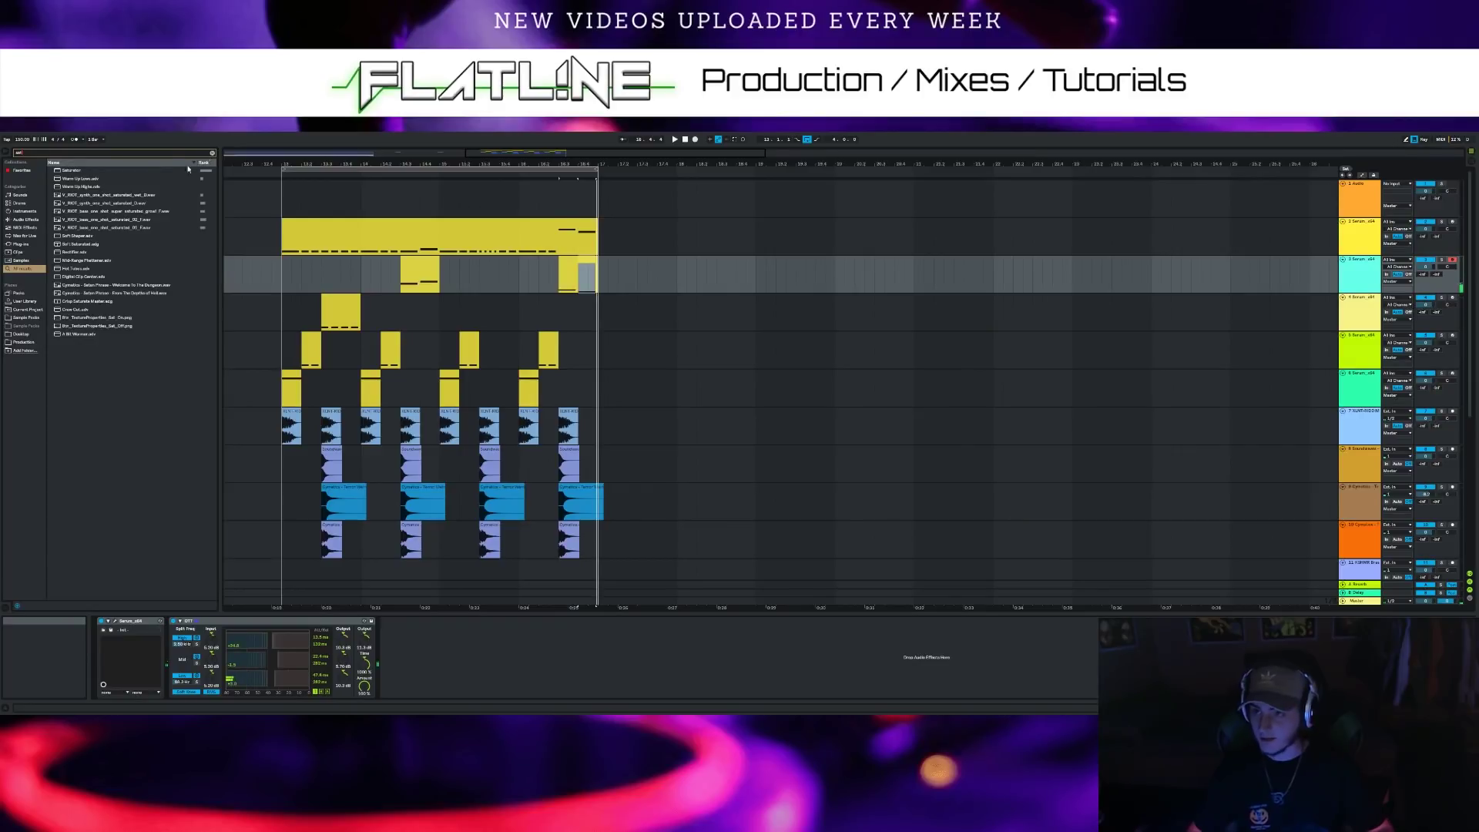
pyautogui.doubleClick(157, 169)
pyautogui.moveTo(390, 638)
pyautogui.mouseDown()
pyautogui.moveTo(390, 616)
pyautogui.moveTo(389, 639)
pyautogui.mouseUp()
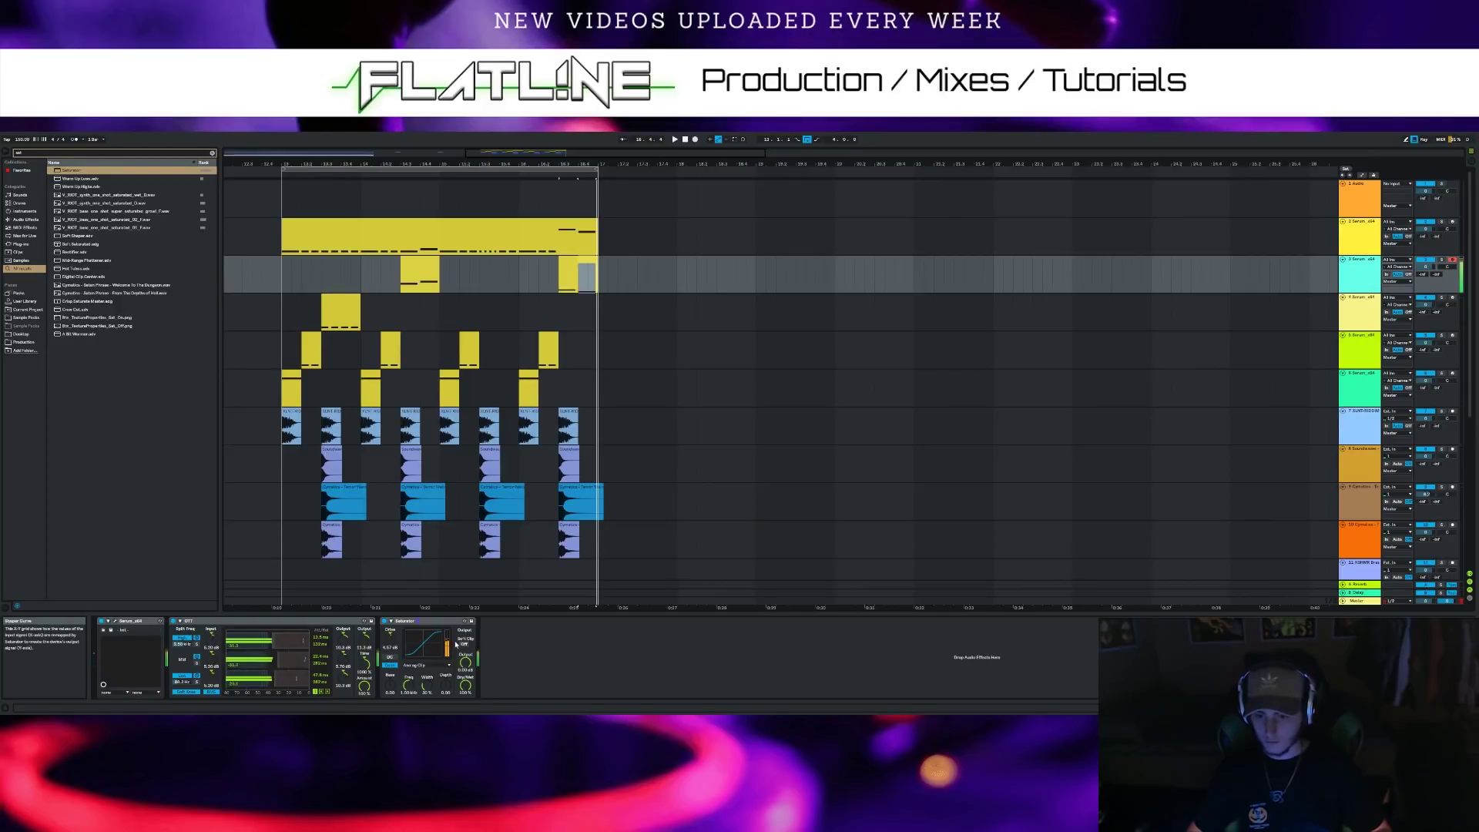
# Add CamelCrusher after the Saturator on the new bass track and close its plug-in window
pyautogui.click(212, 153)
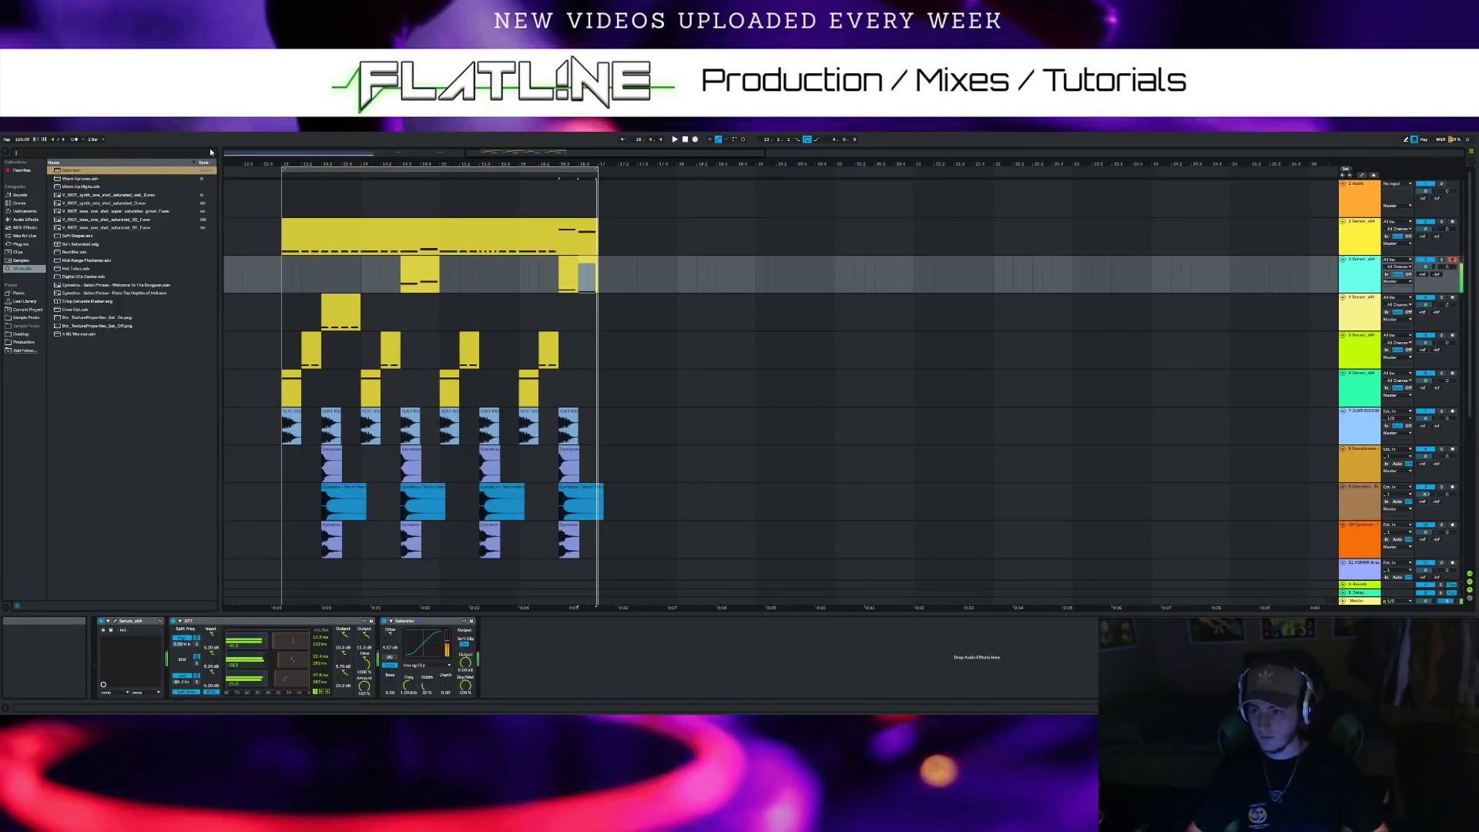
pyautogui.write('cam')
pyautogui.click(118, 195)
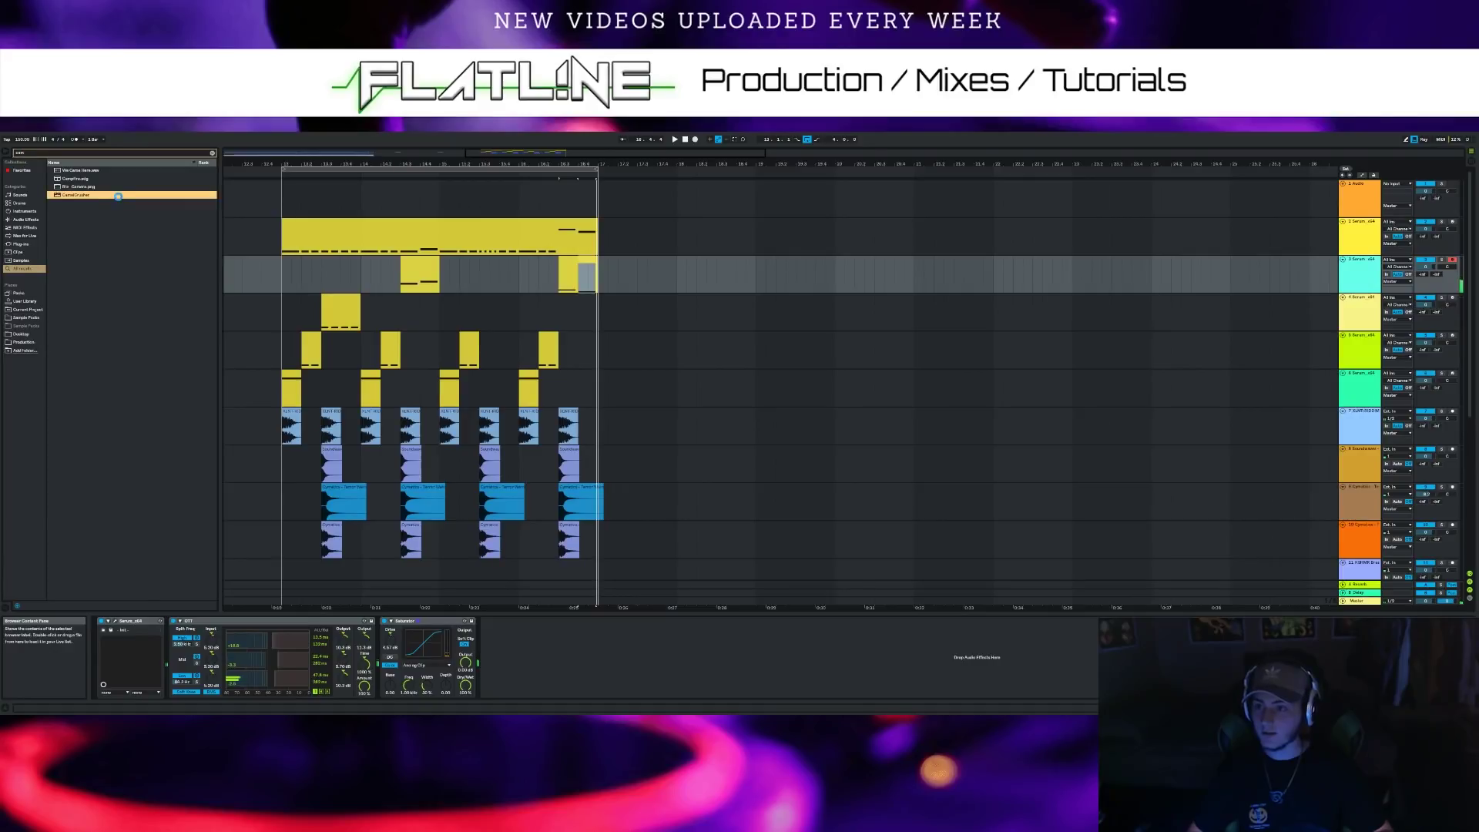
pyautogui.doubleClick(118, 195)
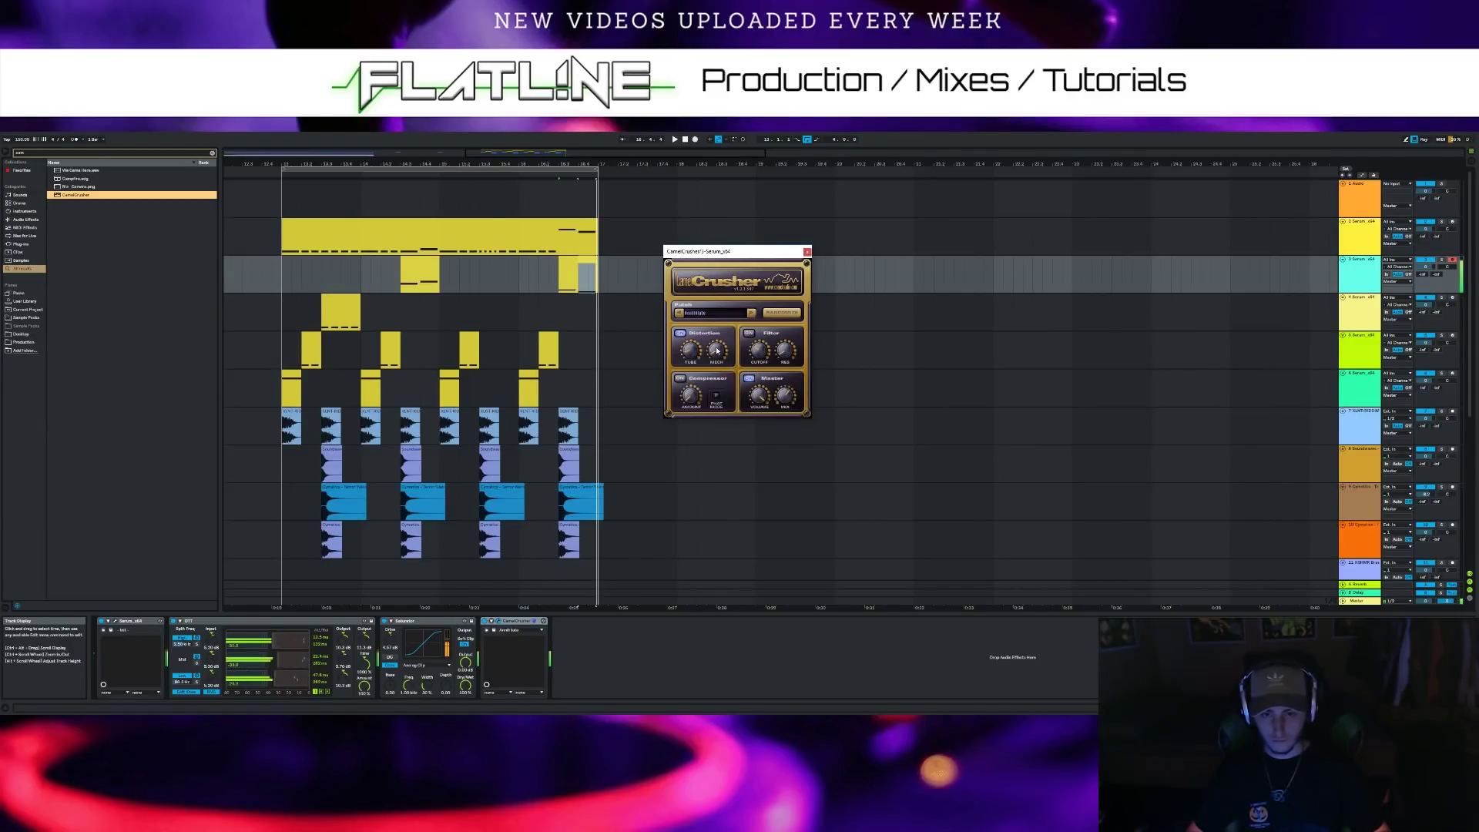
pyautogui.click(807, 253)
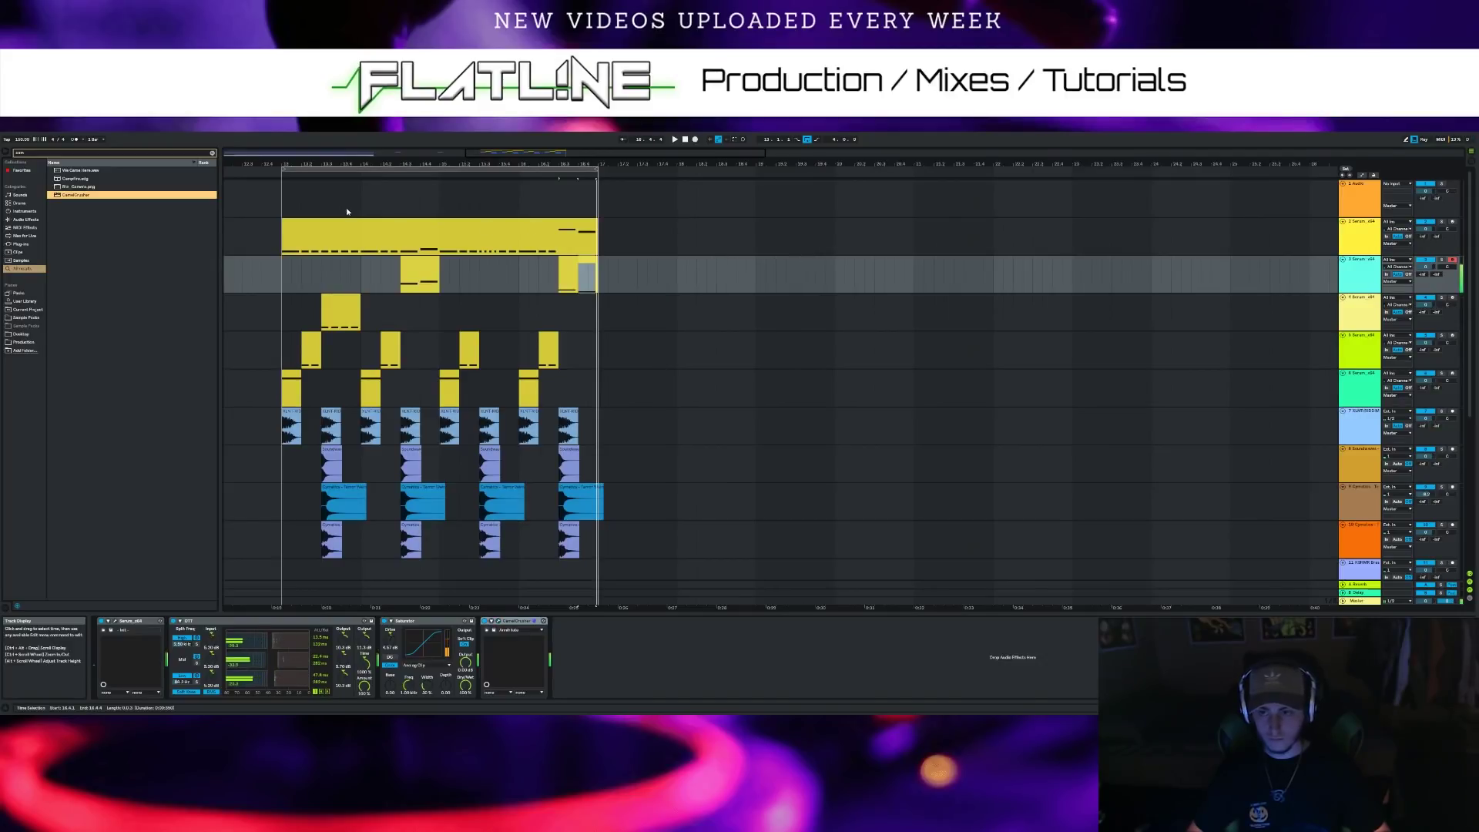
# Play back the looped arrangement to hear the processed bass, and stop playback
pyautogui.click(348, 169)
pyautogui.press('space')
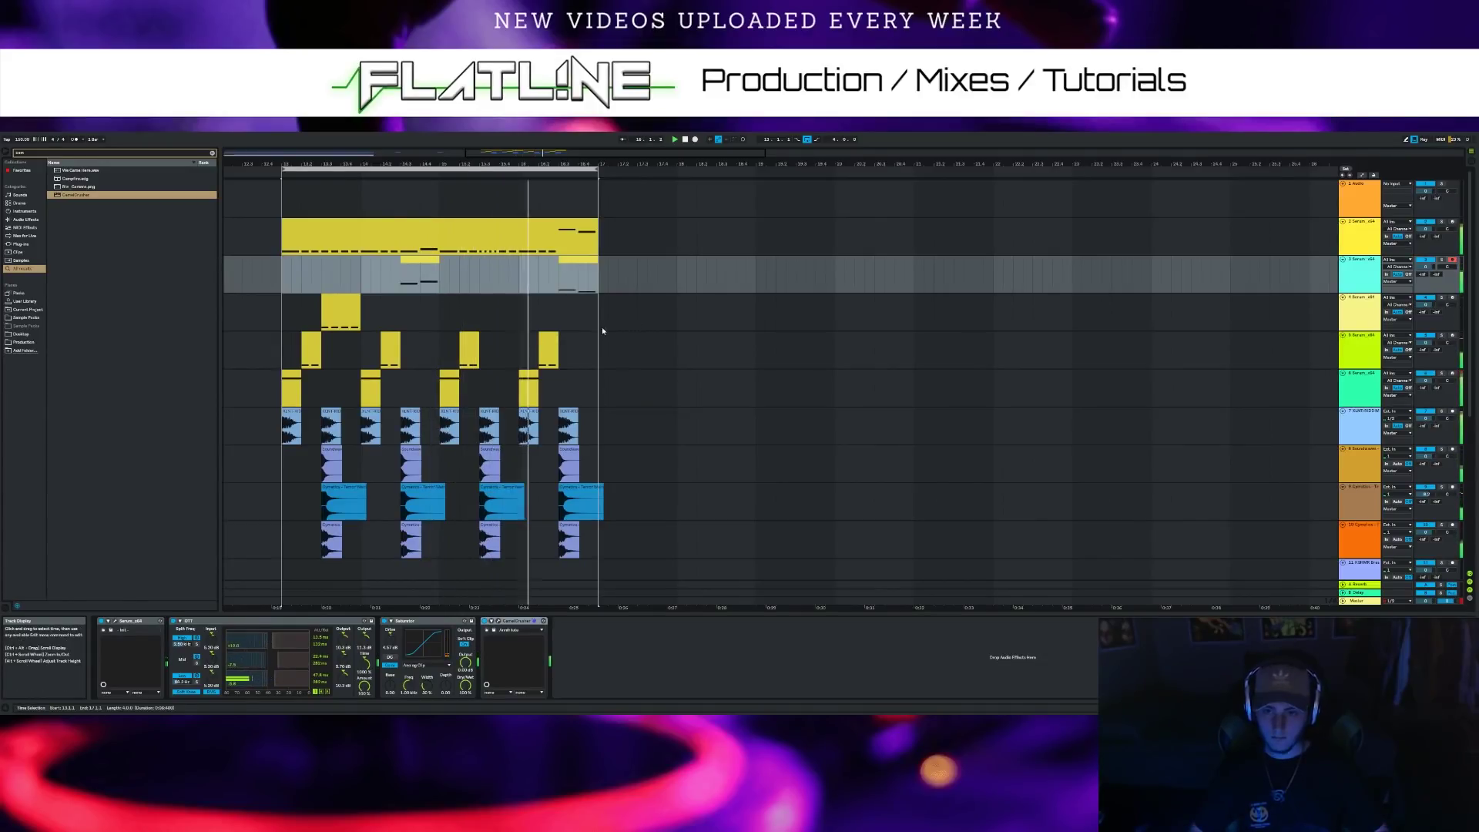
pyautogui.click(686, 140)
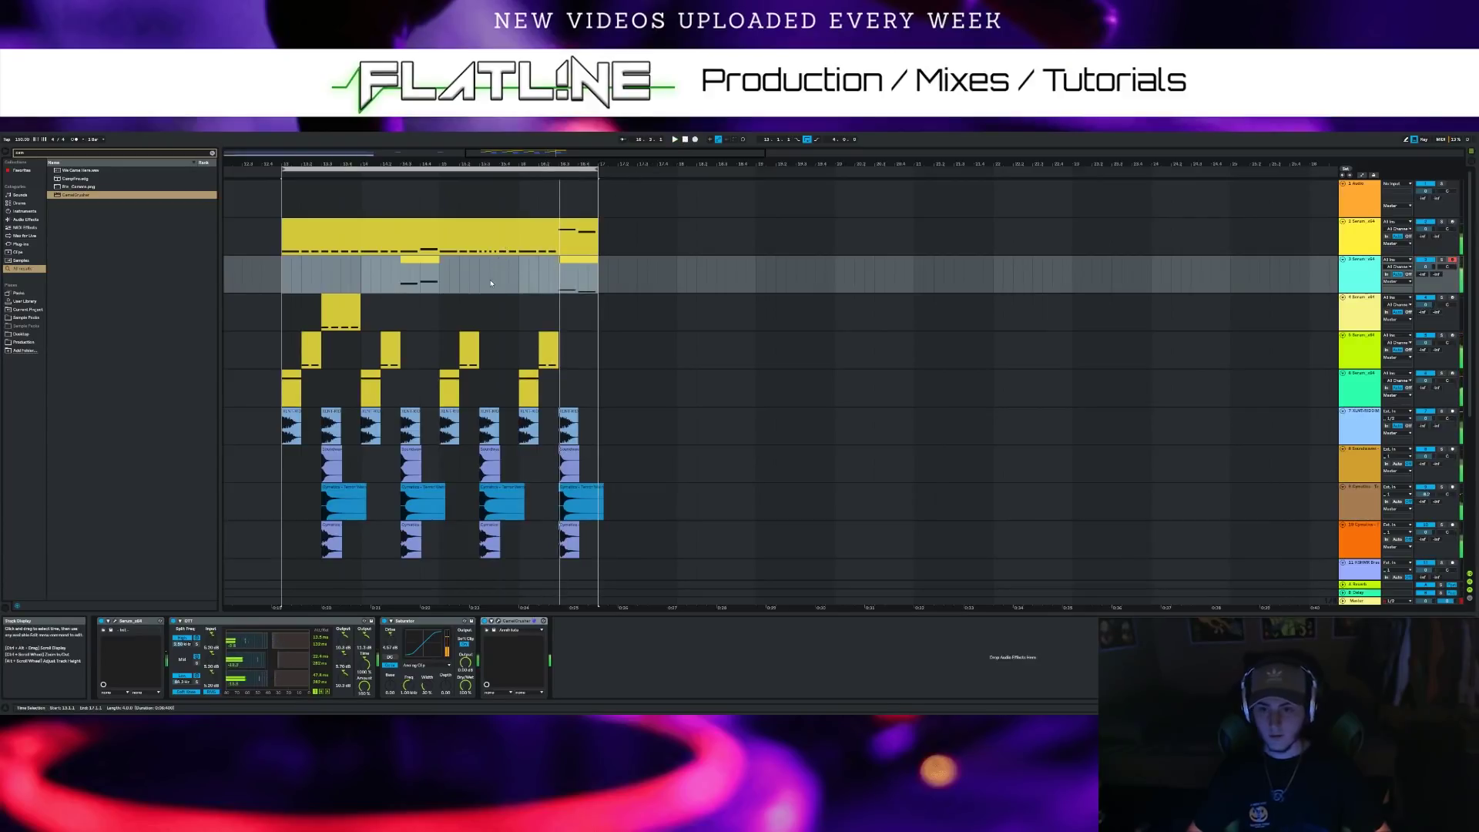
# Insert a new MIDI track directly below the track holding the long Serum clip
pyautogui.click(477, 253)
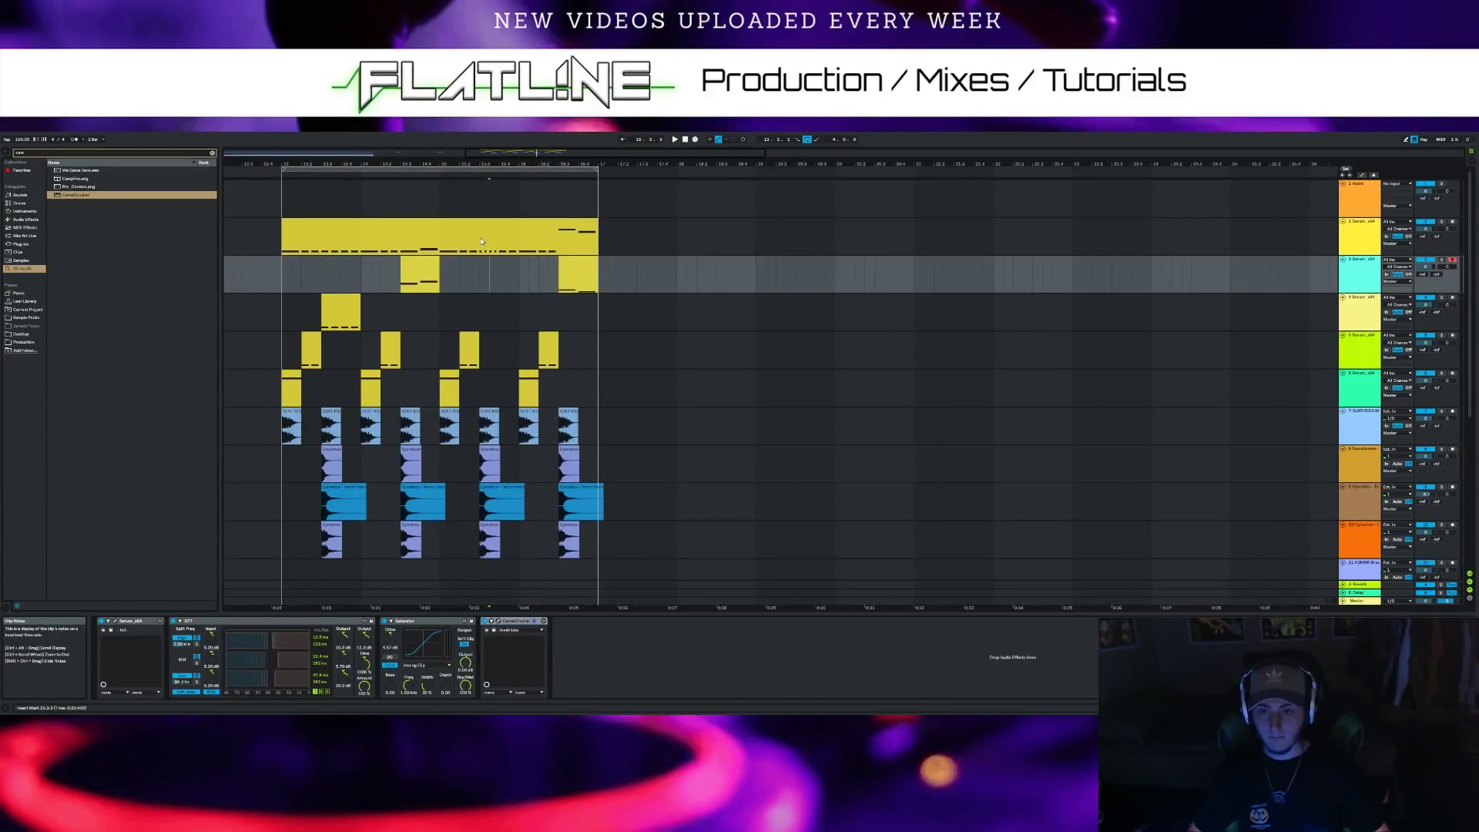
pyautogui.click(517, 248)
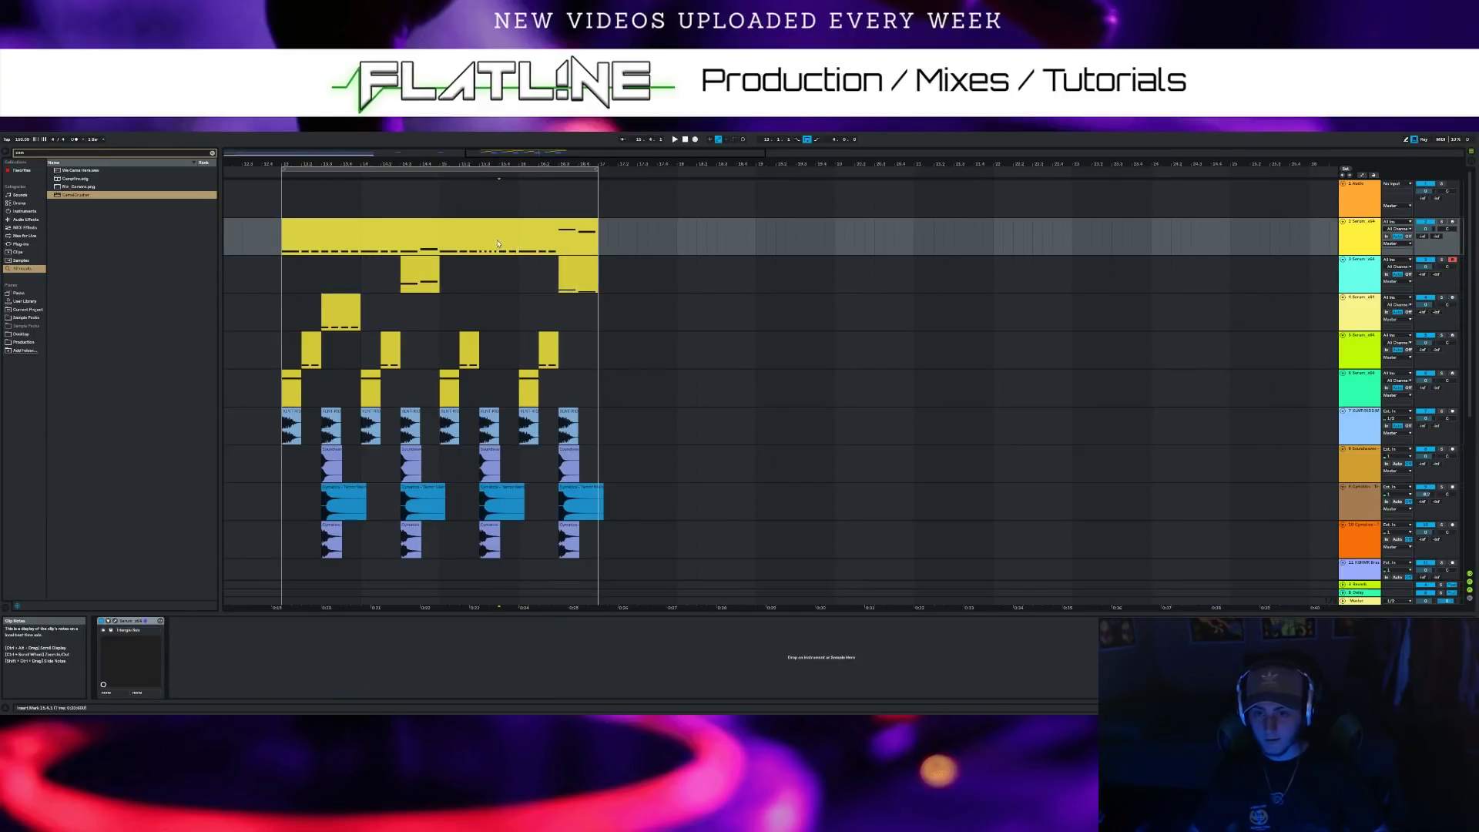
pyautogui.rightClick(1356, 241)
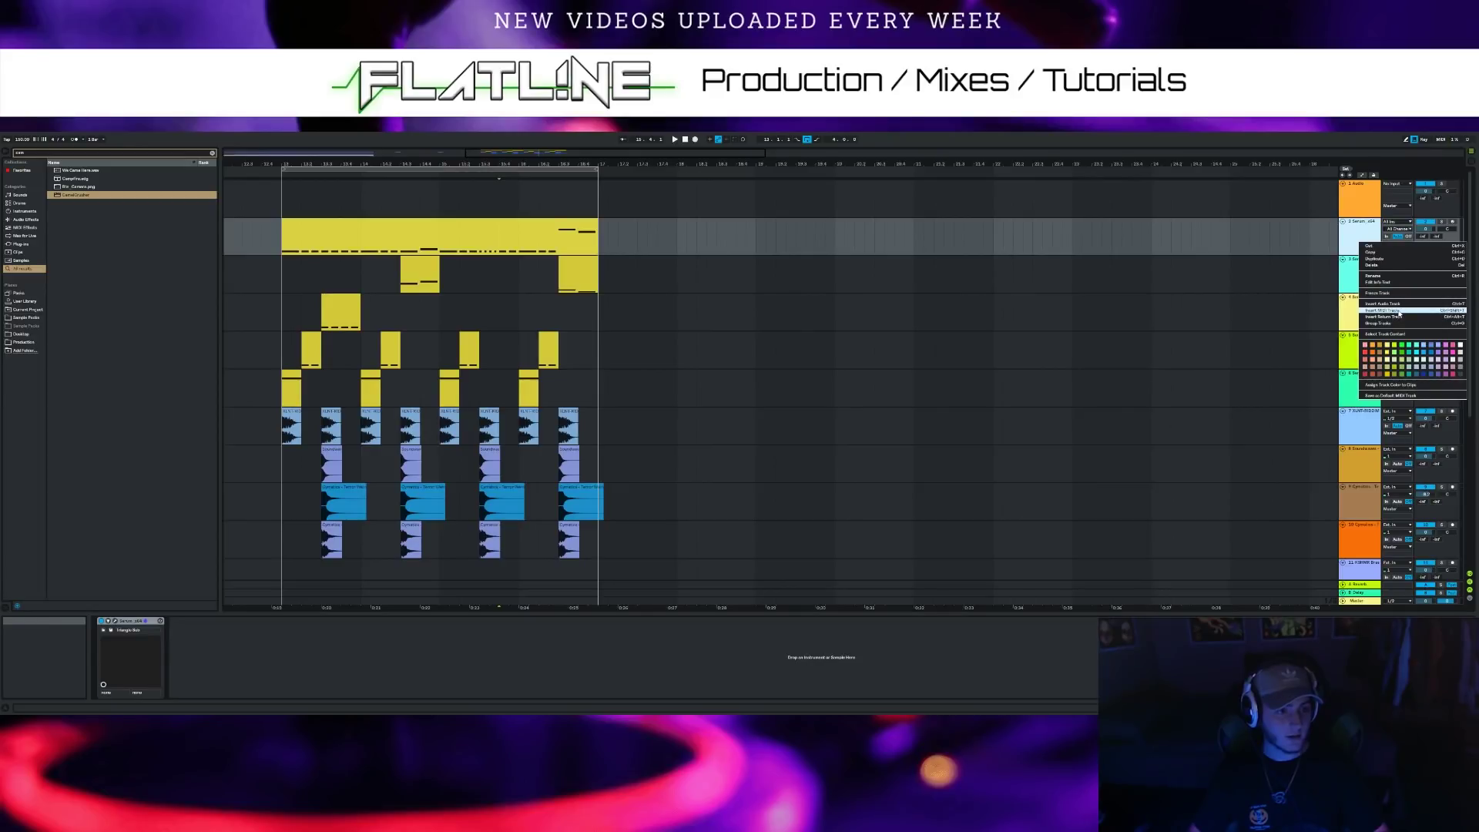
pyautogui.click(1386, 315)
# Copy the section with four short repeated notes from the long Serum clip to the new MIDI track and open its notes
pyautogui.click(498, 245)
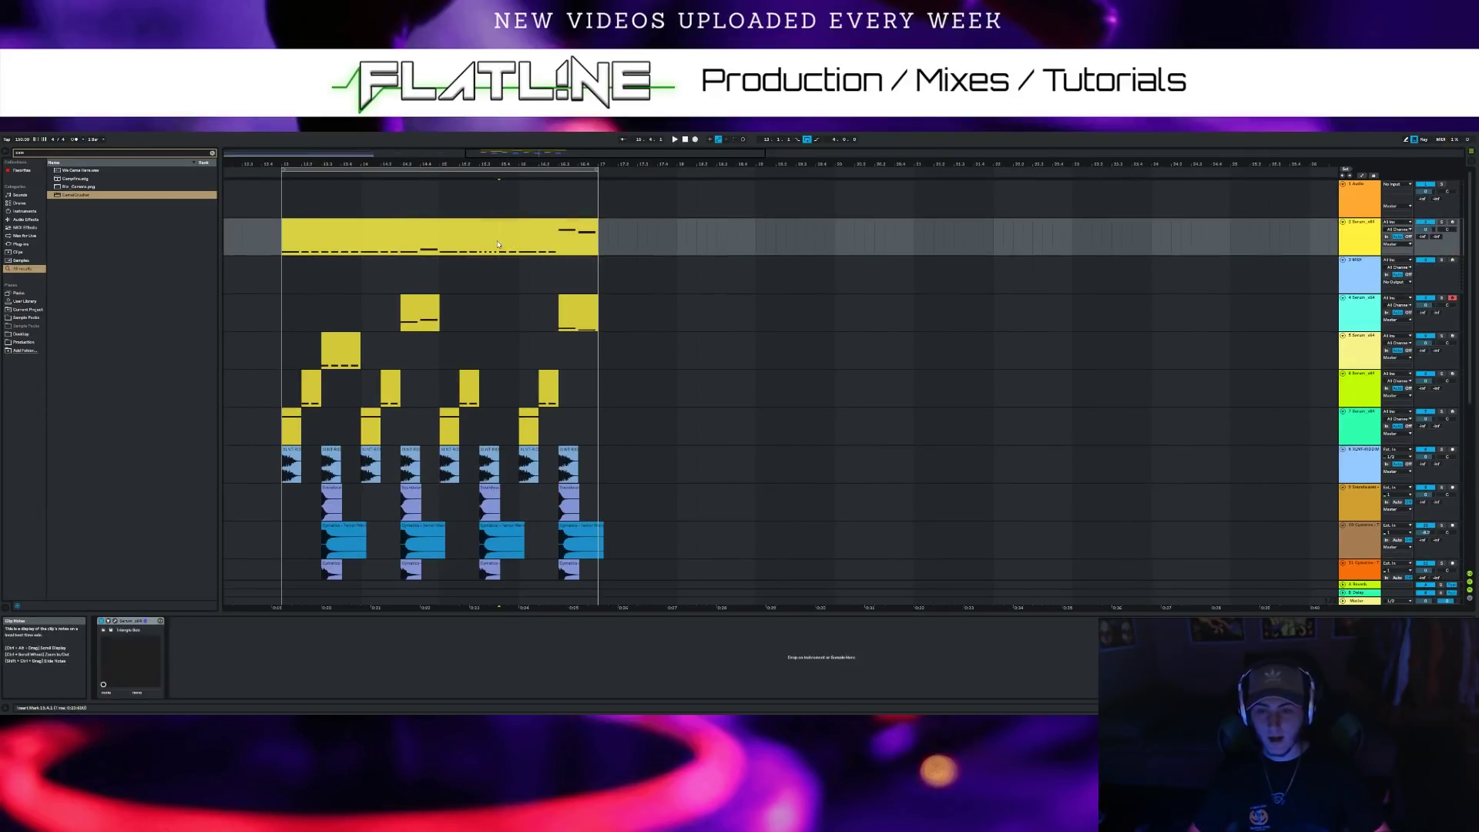
pyautogui.moveTo(498, 241)
pyautogui.mouseDown()
pyautogui.moveTo(478, 241)
pyautogui.moveTo(488, 262)
pyautogui.mouseUp()
pyautogui.doubleClick(488, 262)
pyautogui.click(547, 567)
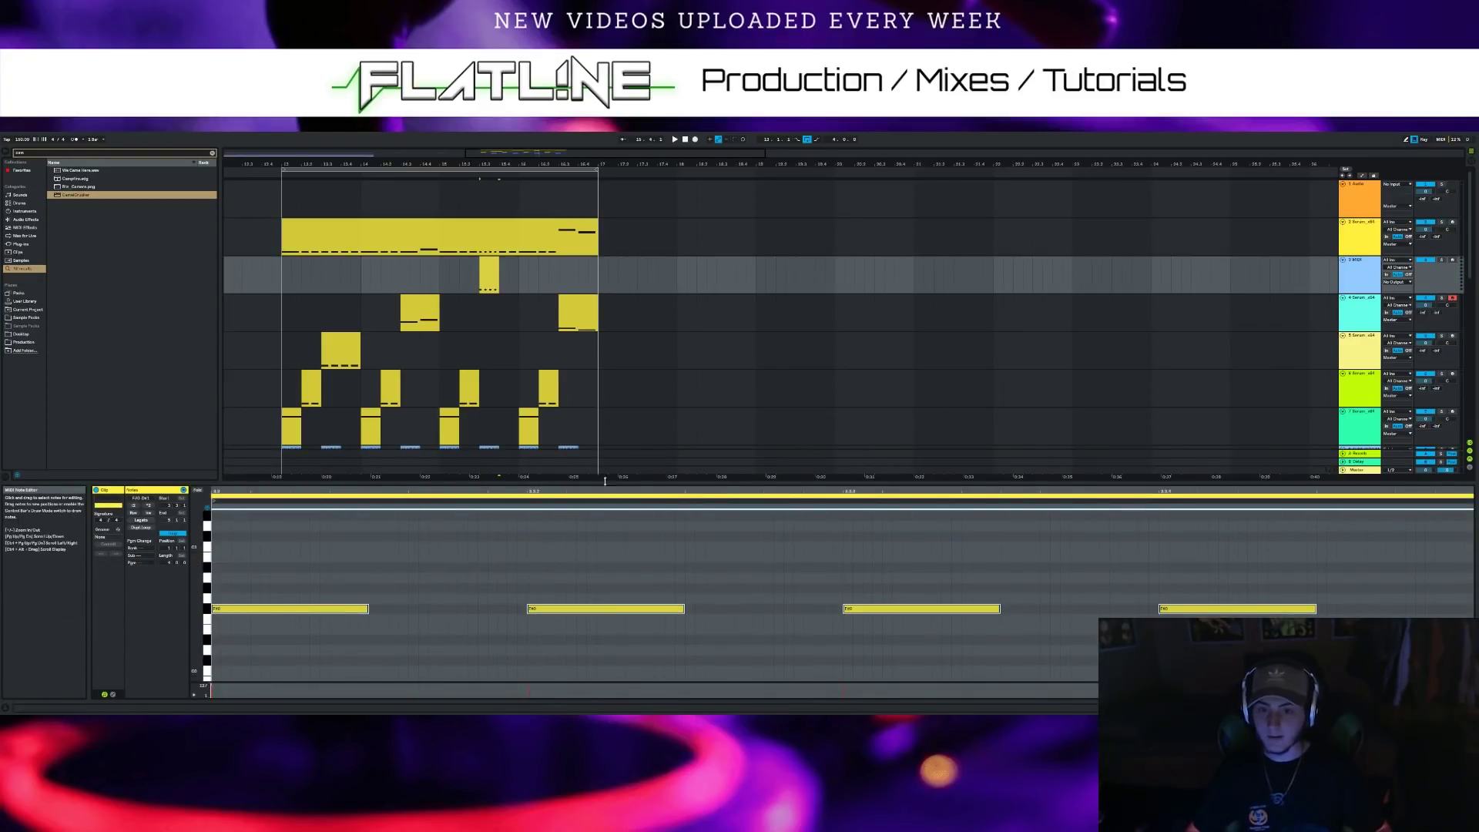
# Search the browser for Serum and load it onto the new MIDI track holding the four short notes
pyautogui.click(503, 310)
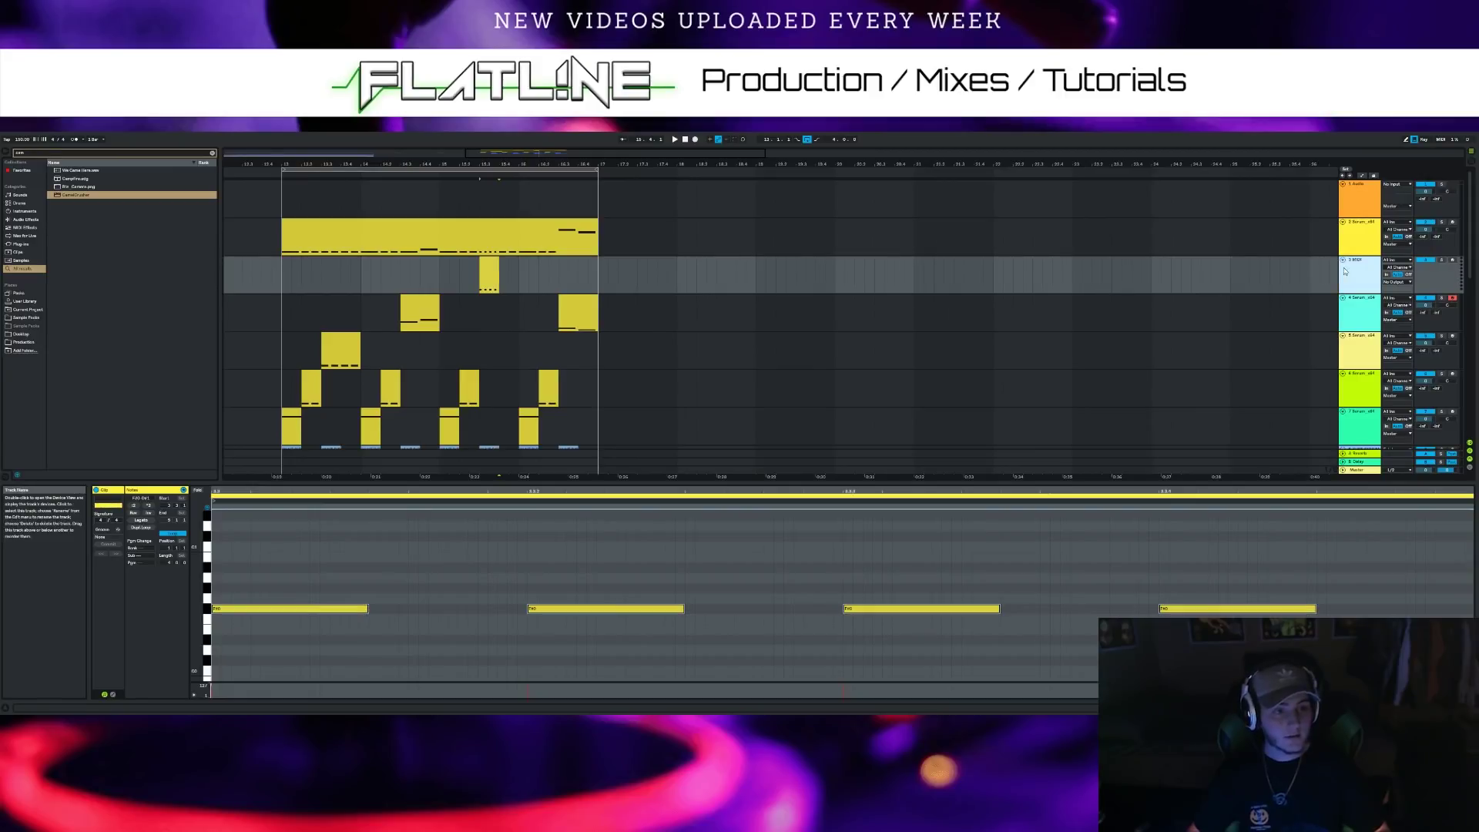
pyautogui.click(213, 153)
pyautogui.write('ser')
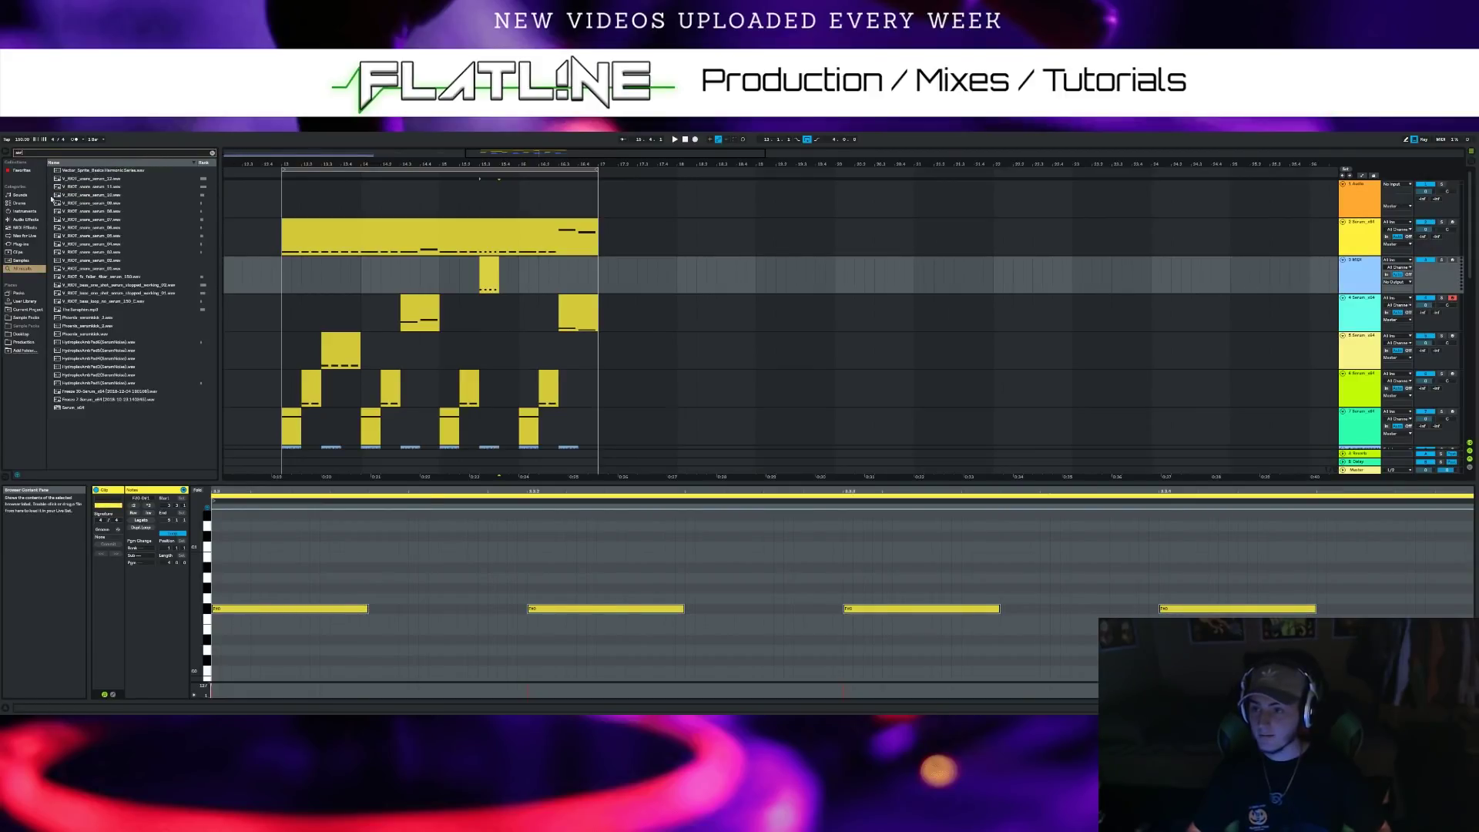
pyautogui.moveTo(77, 407); pyautogui.dragTo(113, 407)
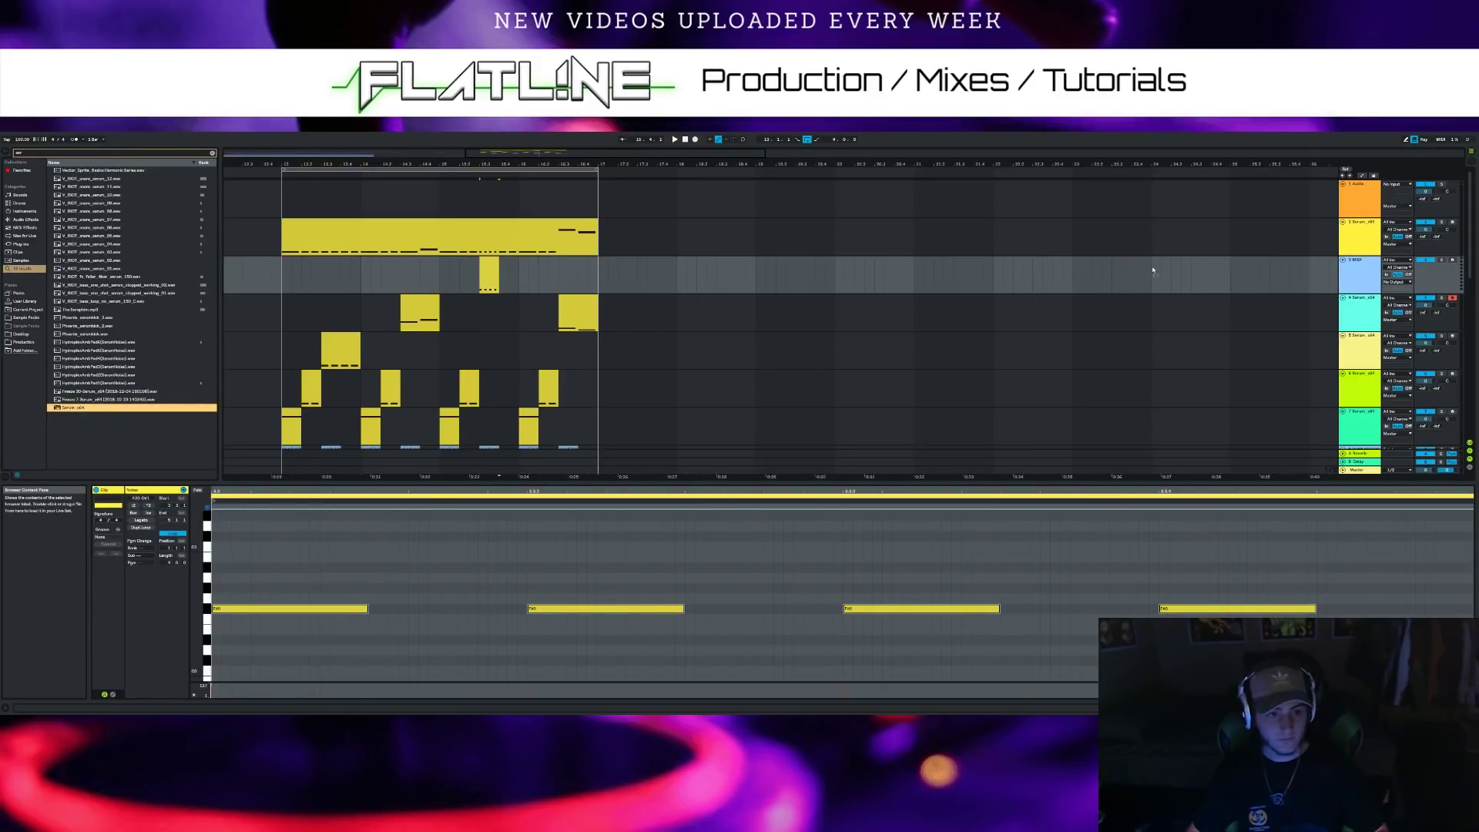
pyautogui.moveTo(1329, 267); pyautogui.dragTo(1326, 269)
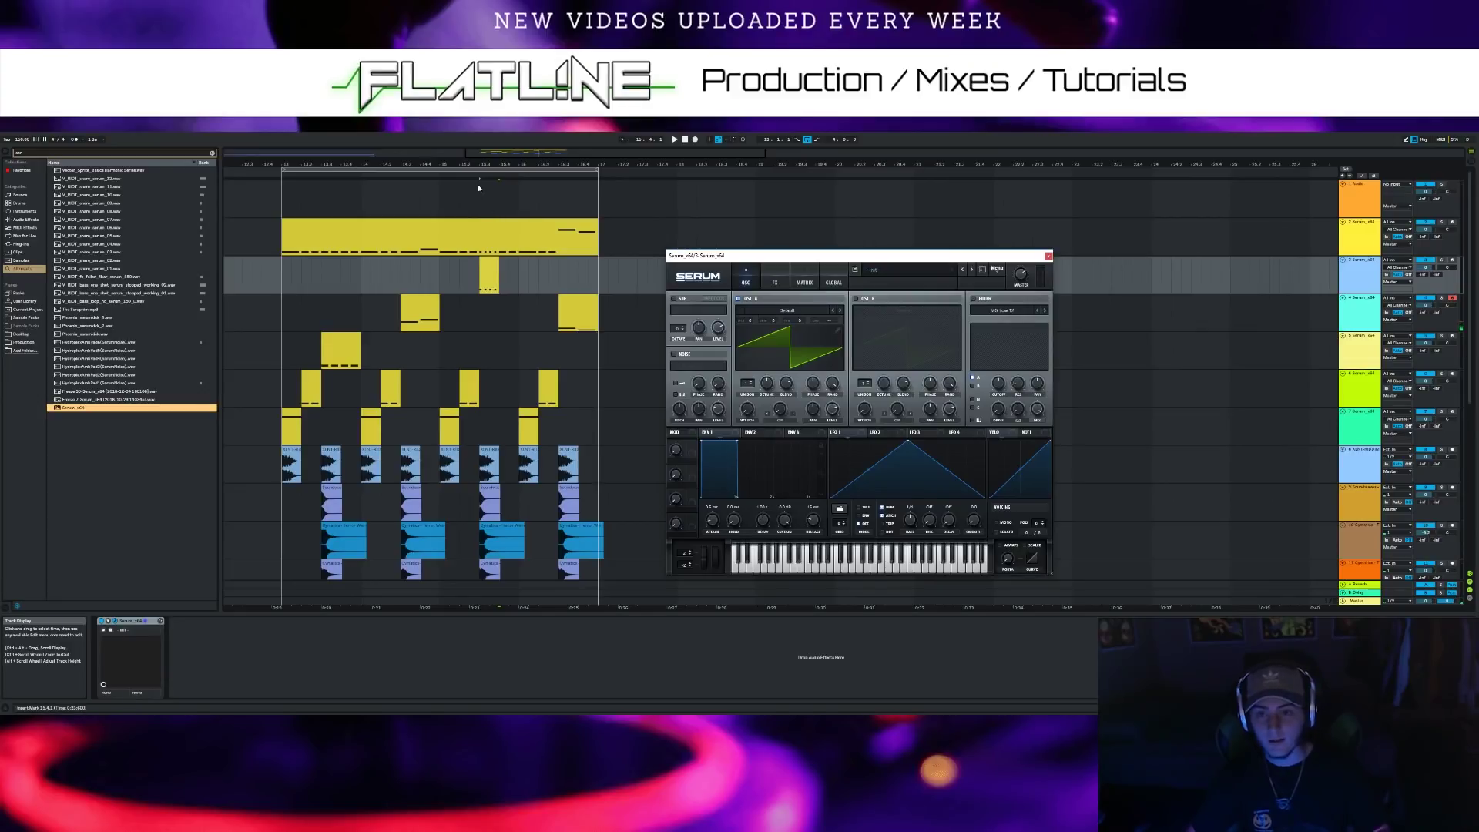
# Load the Machine gun 1 preset from the FLATLINE user presets into the new Serum
pyautogui.press('space')
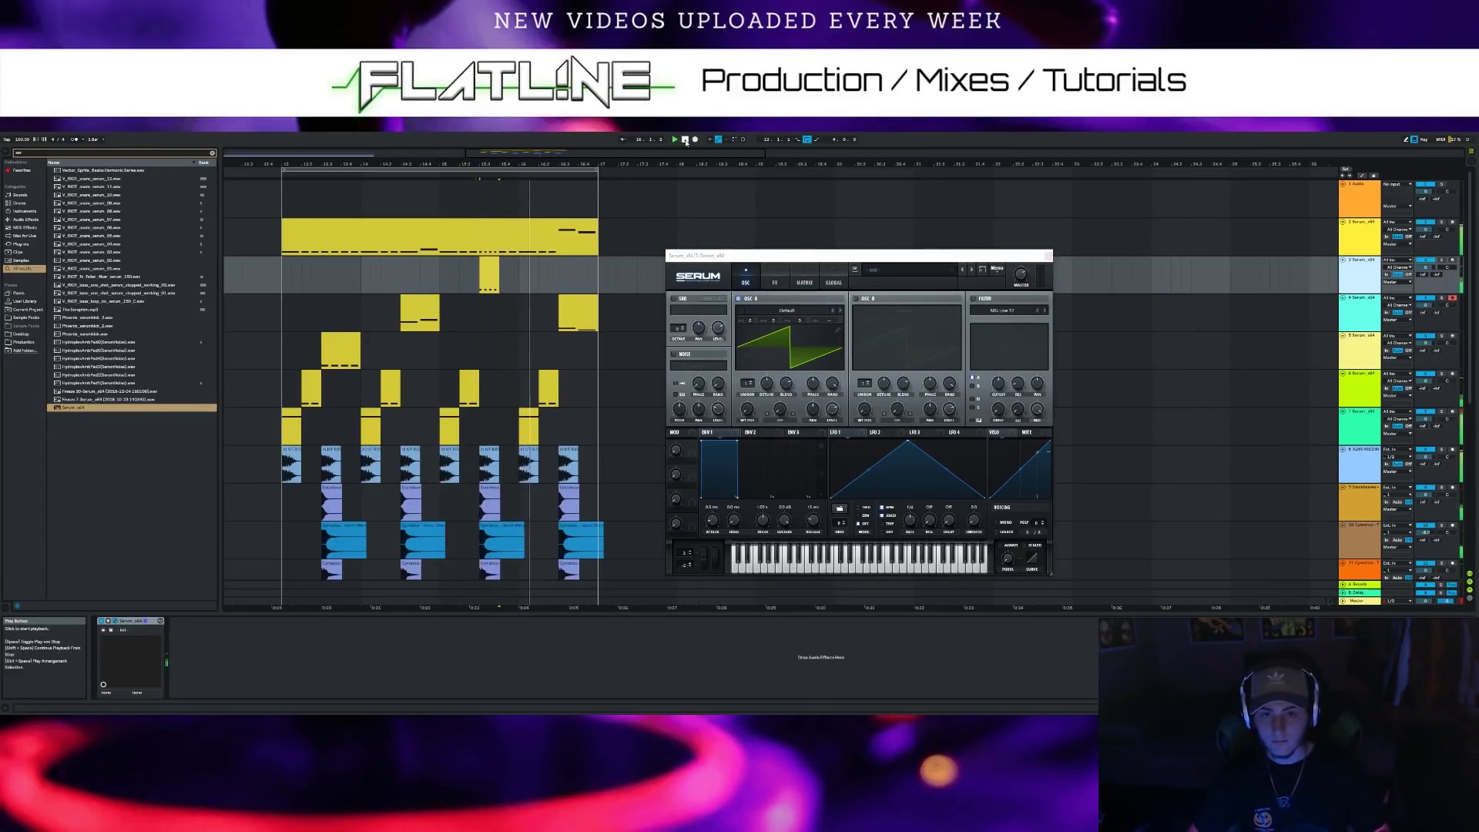
pyautogui.moveTo(909, 445); pyautogui.dragTo(854, 426)
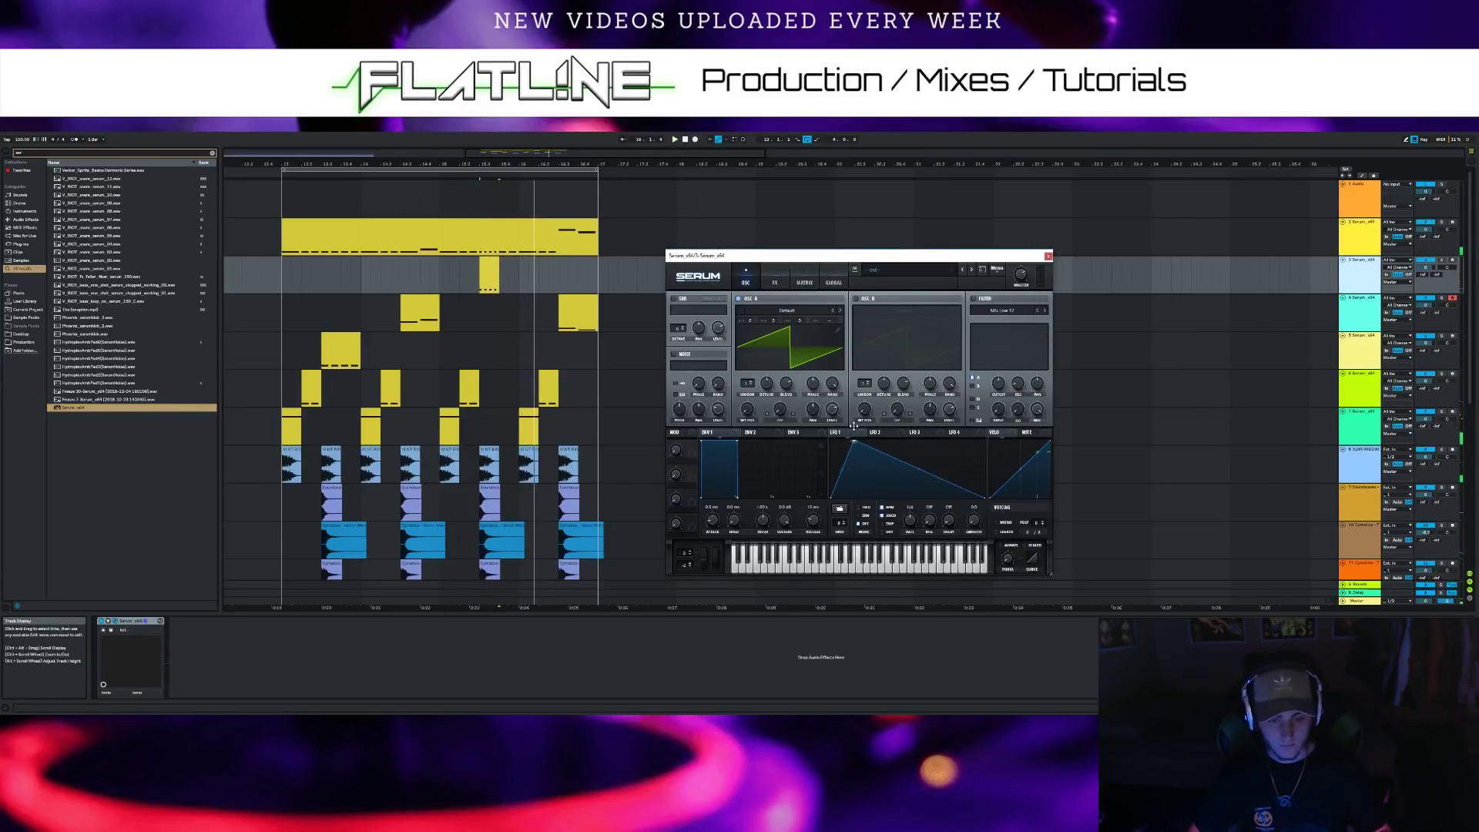
pyautogui.click(939, 275)
pyautogui.moveTo(899, 375)
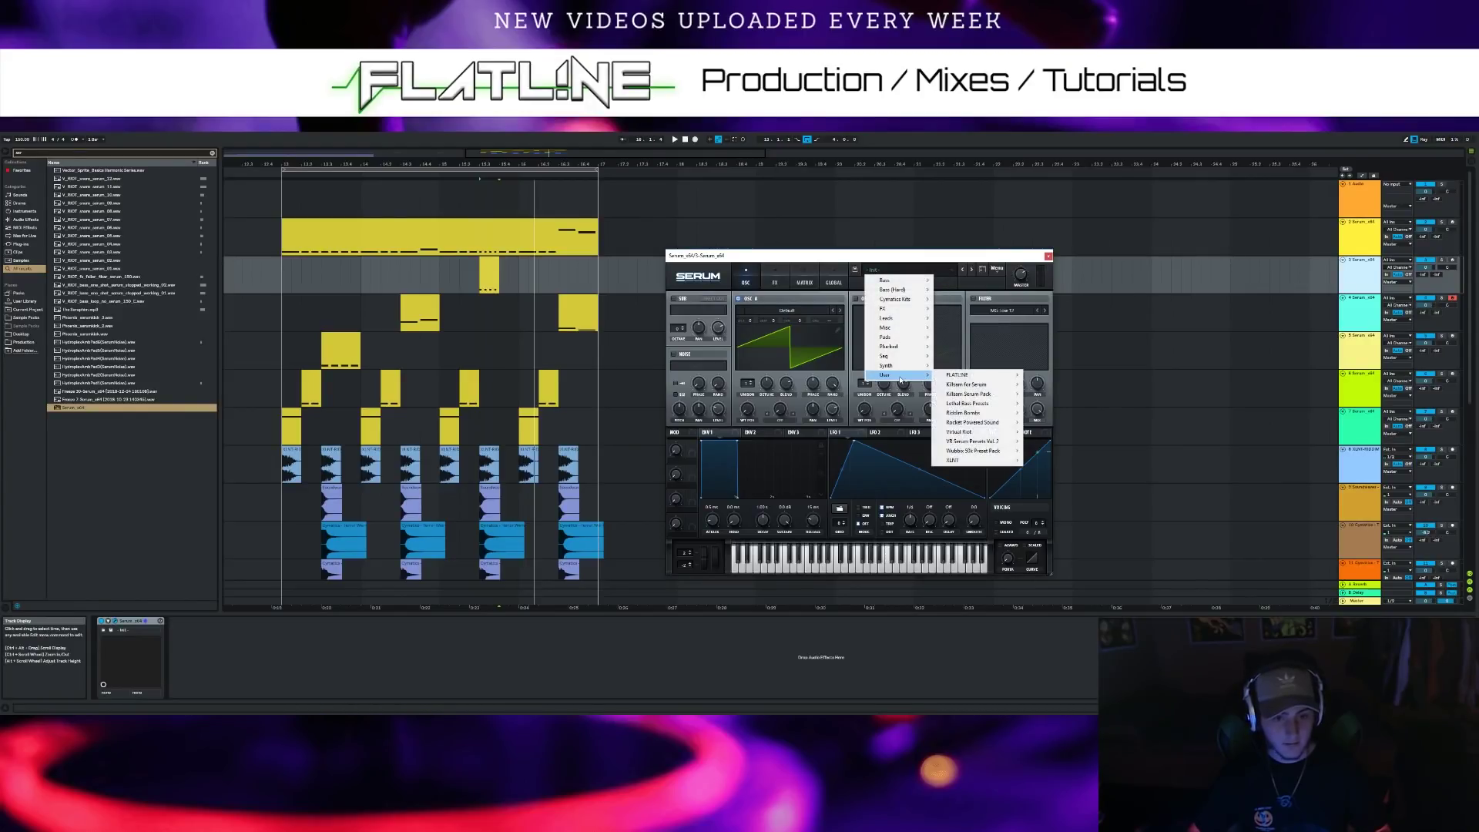
pyautogui.moveTo(970, 375)
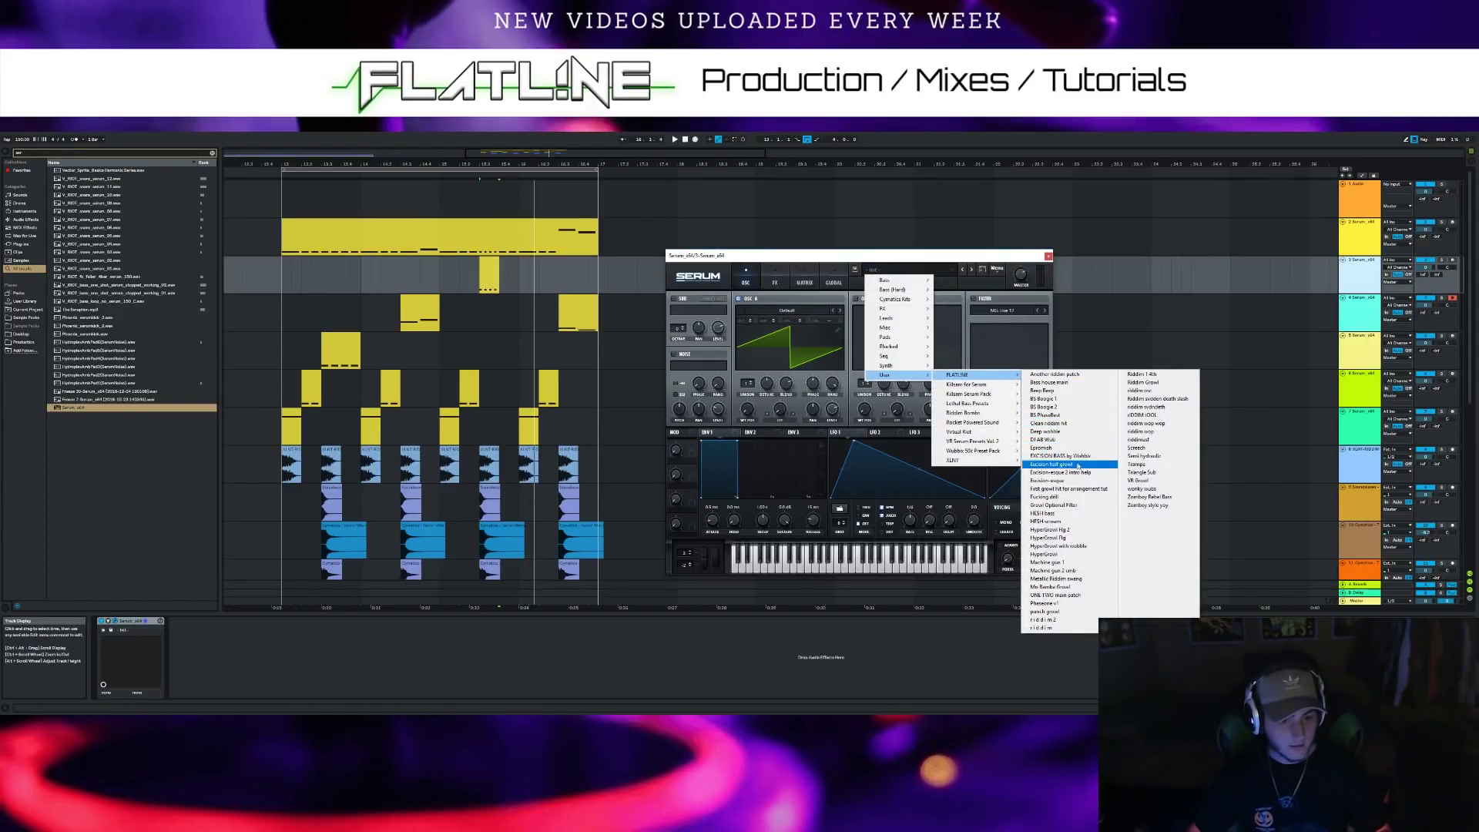
pyautogui.click(1067, 562)
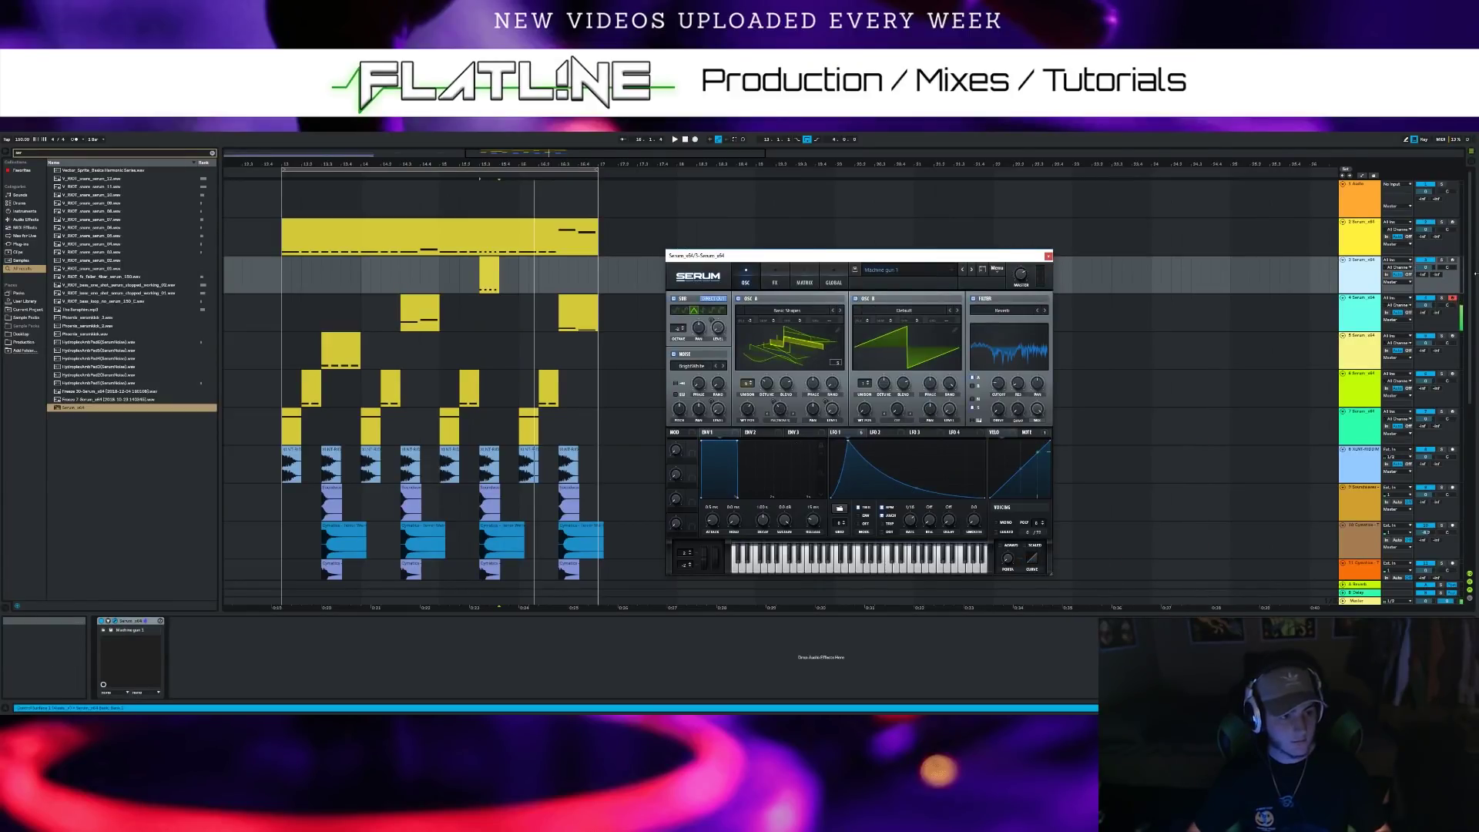
# Audition the Machine gun 1 sound against the arrangement and bow the falling slope of its LFO 1 curve outward
pyautogui.press('z')
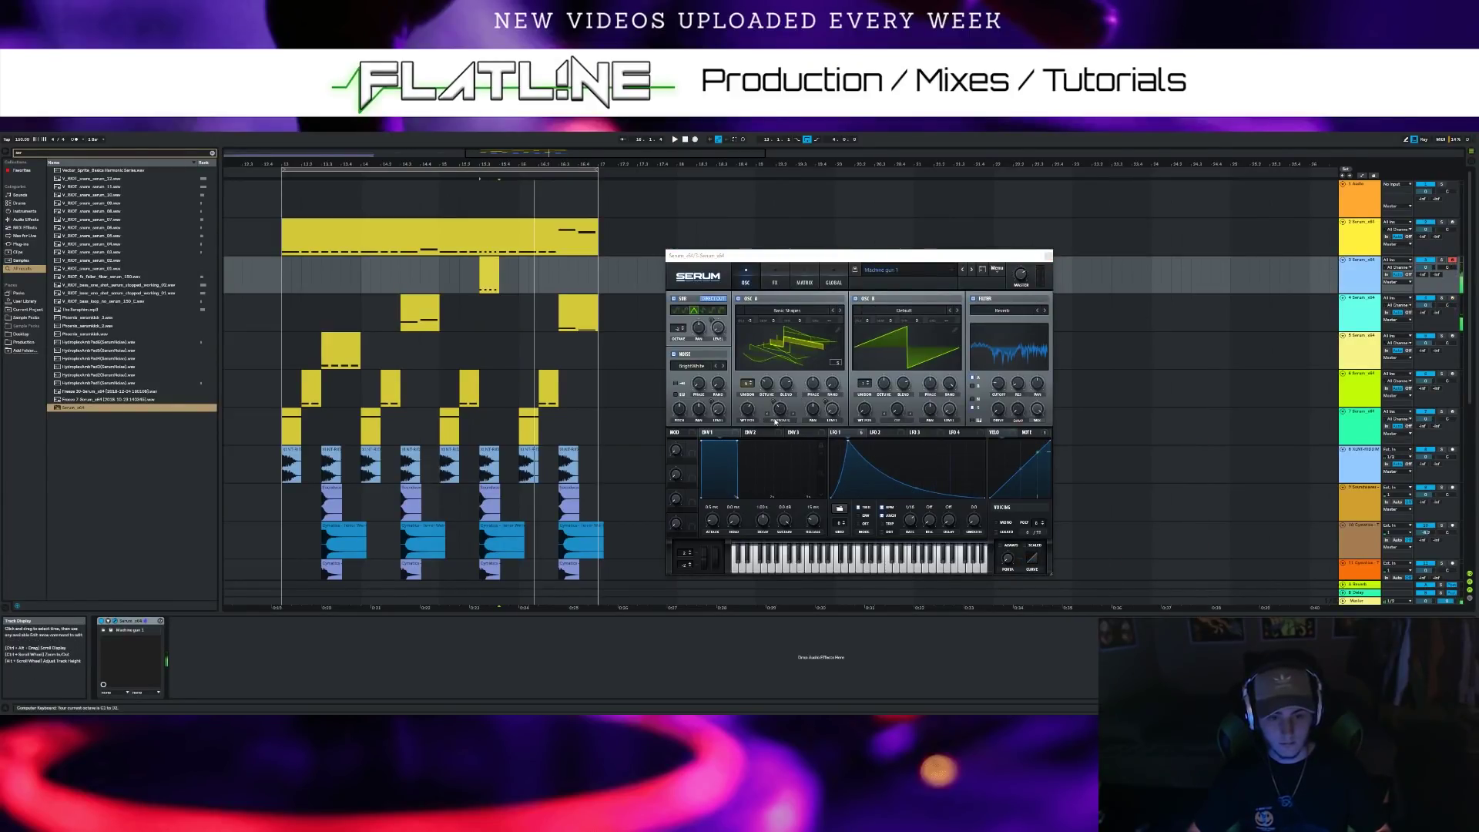
pyautogui.click(465, 178)
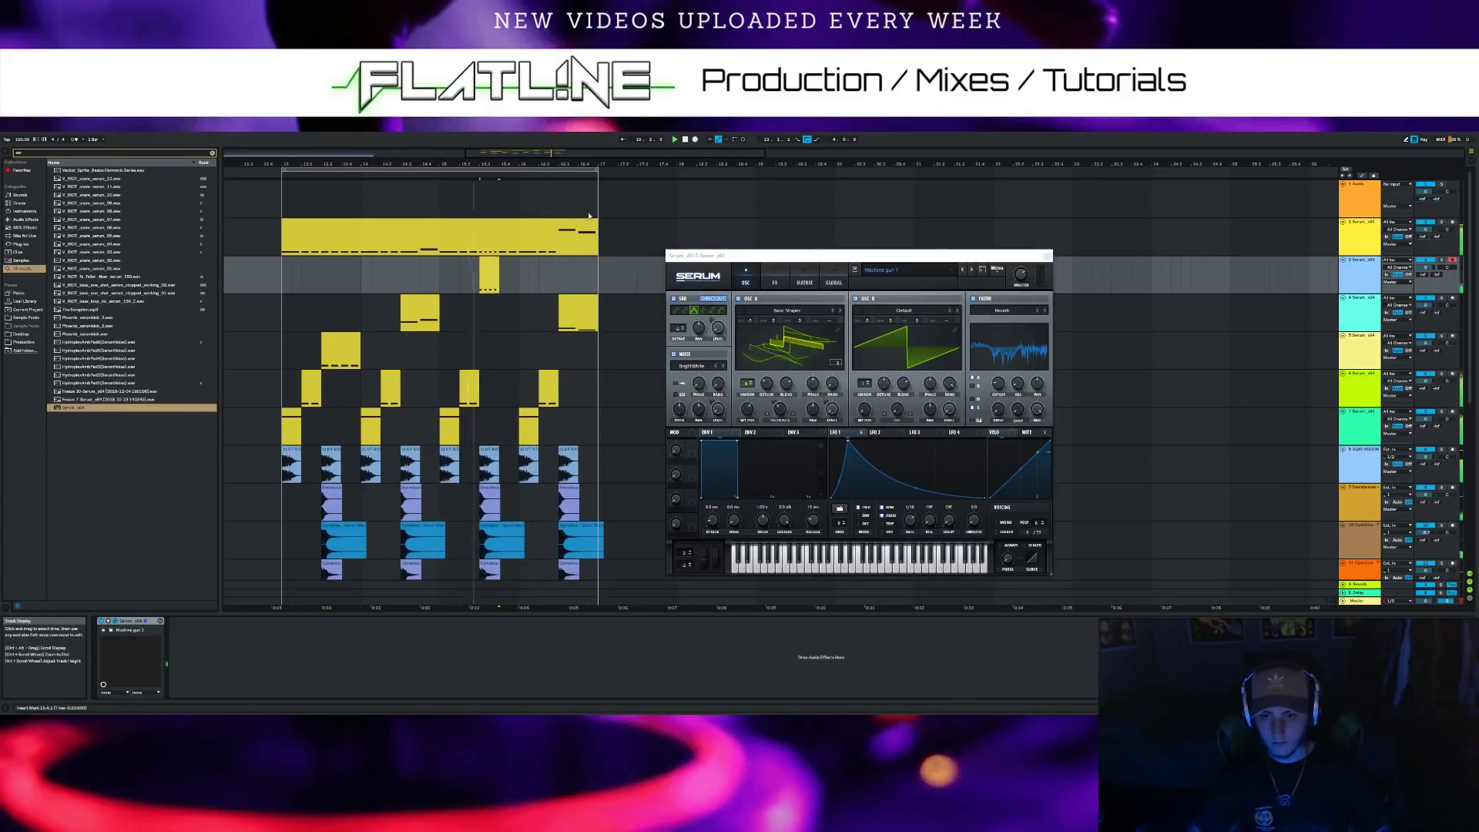
pyautogui.moveTo(917, 489); pyautogui.dragTo(918, 468)
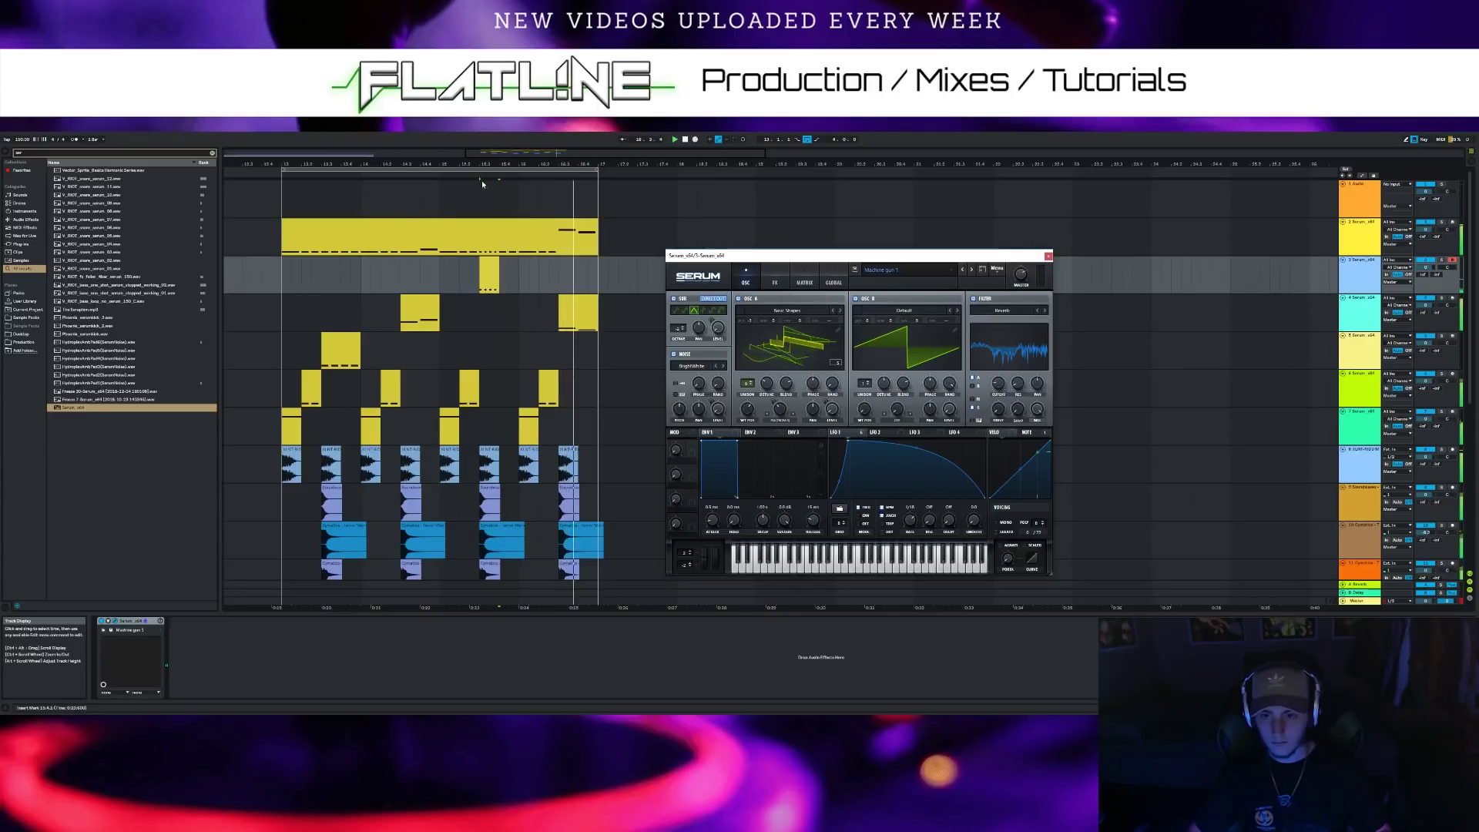
pyautogui.click(528, 266)
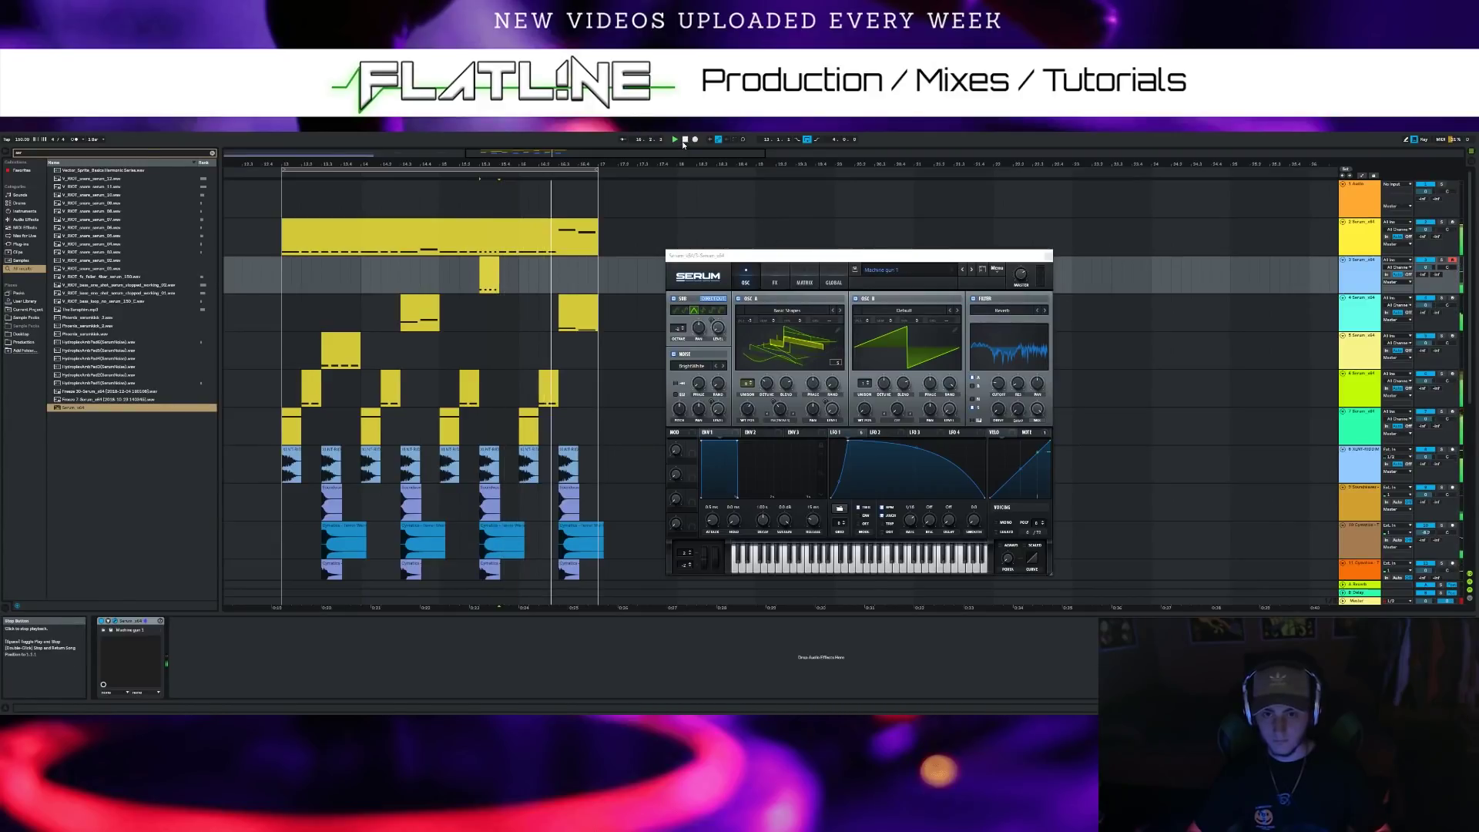
# Lengthen the notes in both two-note clips on the turquoise Serum track so no gaps remain between them
pyautogui.click(420, 316)
pyautogui.click(622, 577)
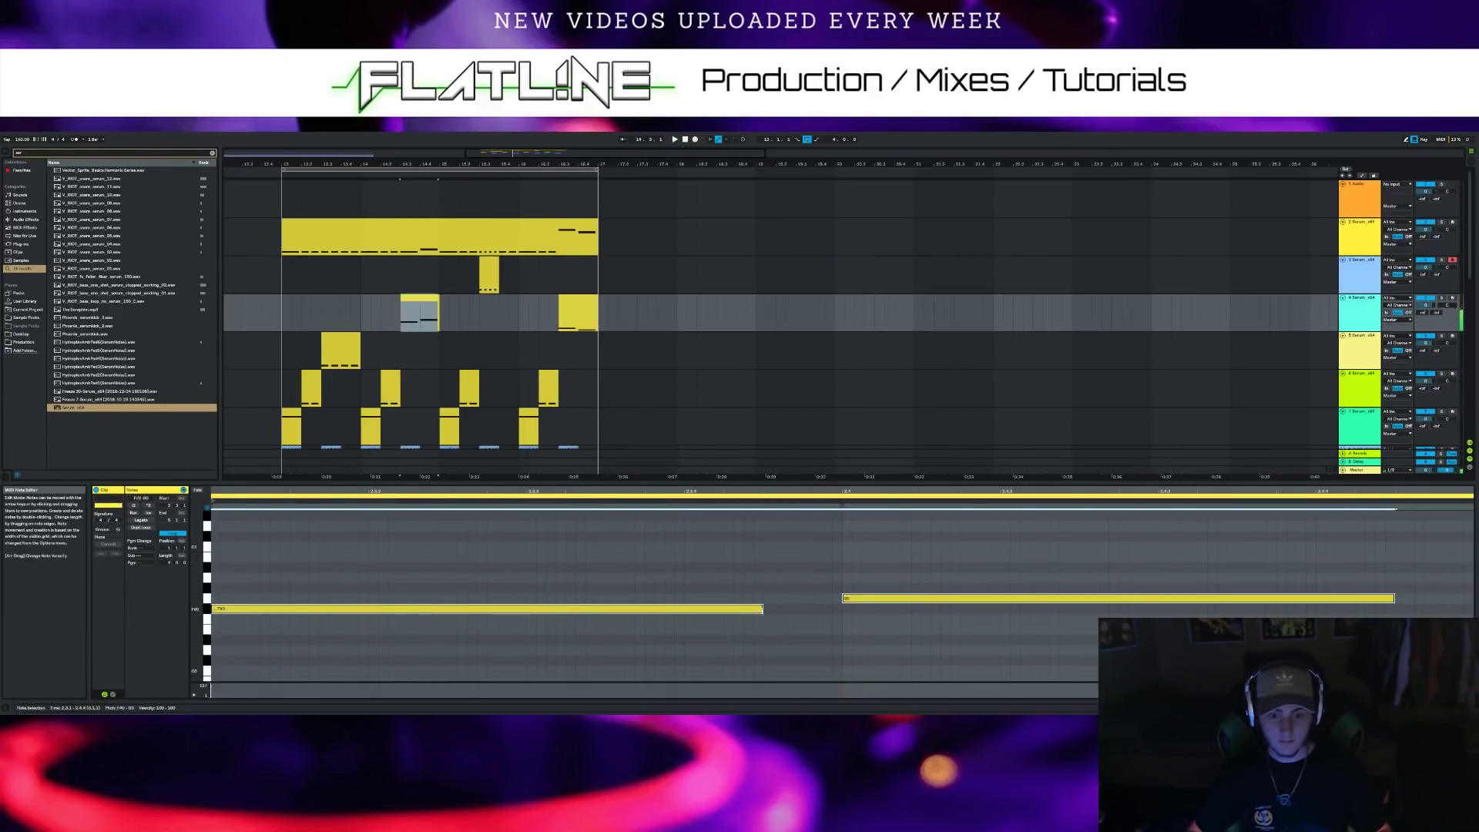
pyautogui.moveTo(762, 609); pyautogui.dragTo(839, 612)
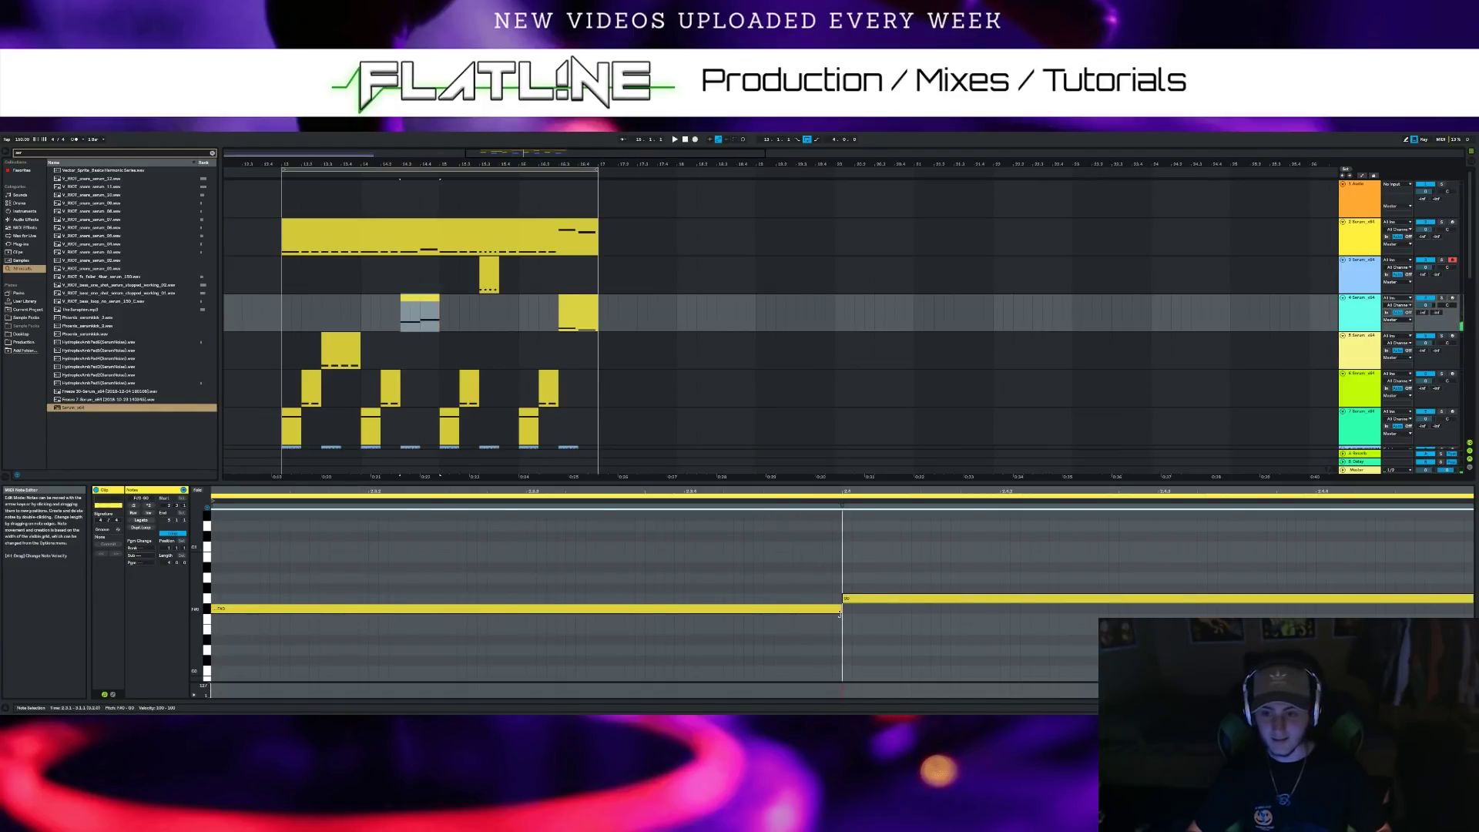
pyautogui.click(579, 298)
pyautogui.scroll(-2, 826, 626)
pyautogui.moveTo(917, 650); pyautogui.dragTo(843, 613)
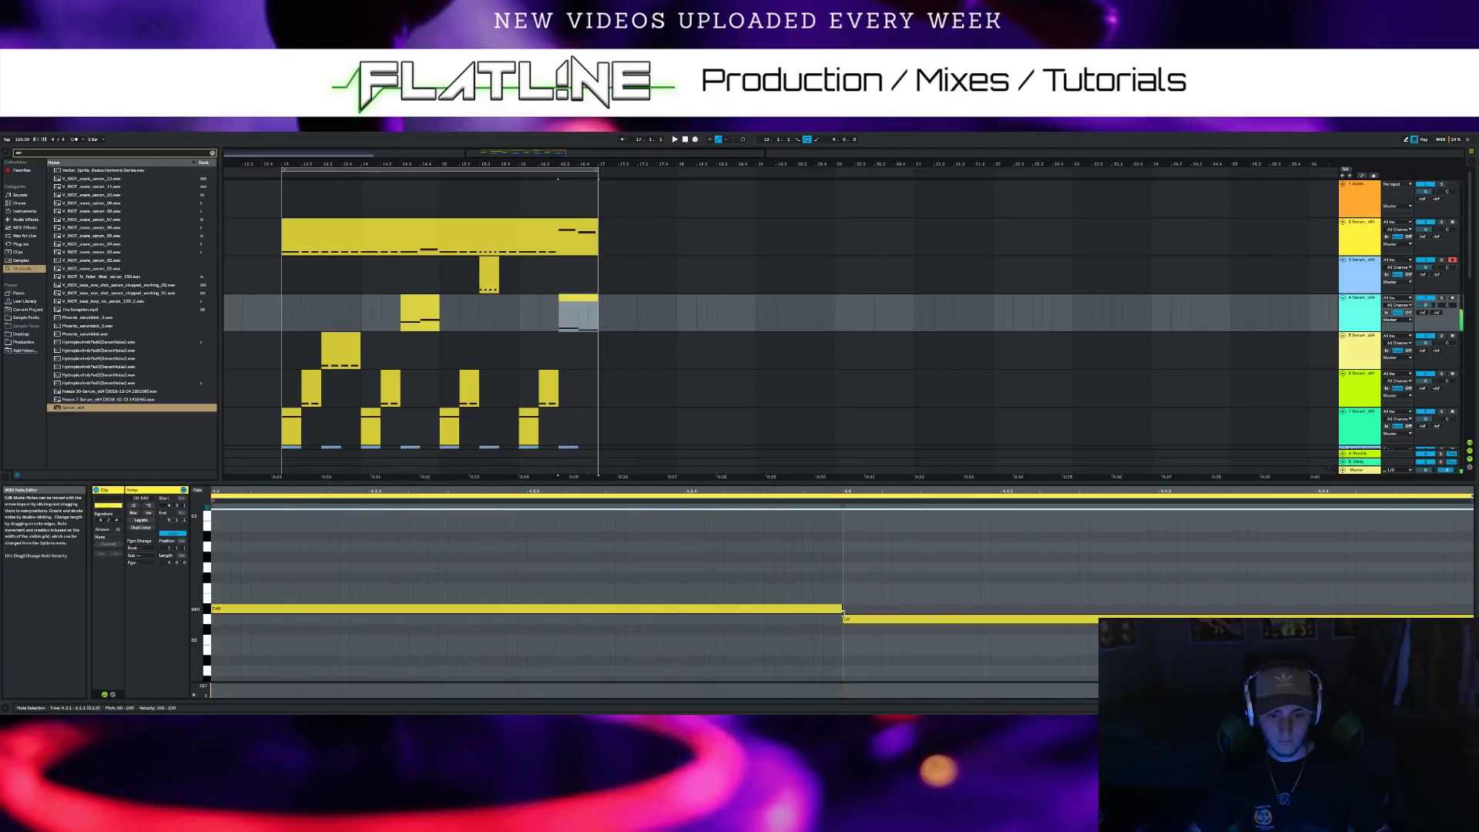
# Lengthen all four notes in the pale yellow track's clip to close the gaps, and play back the arrangement
pyautogui.click(341, 350)
pyautogui.click(784, 639)
pyautogui.click(673, 641)
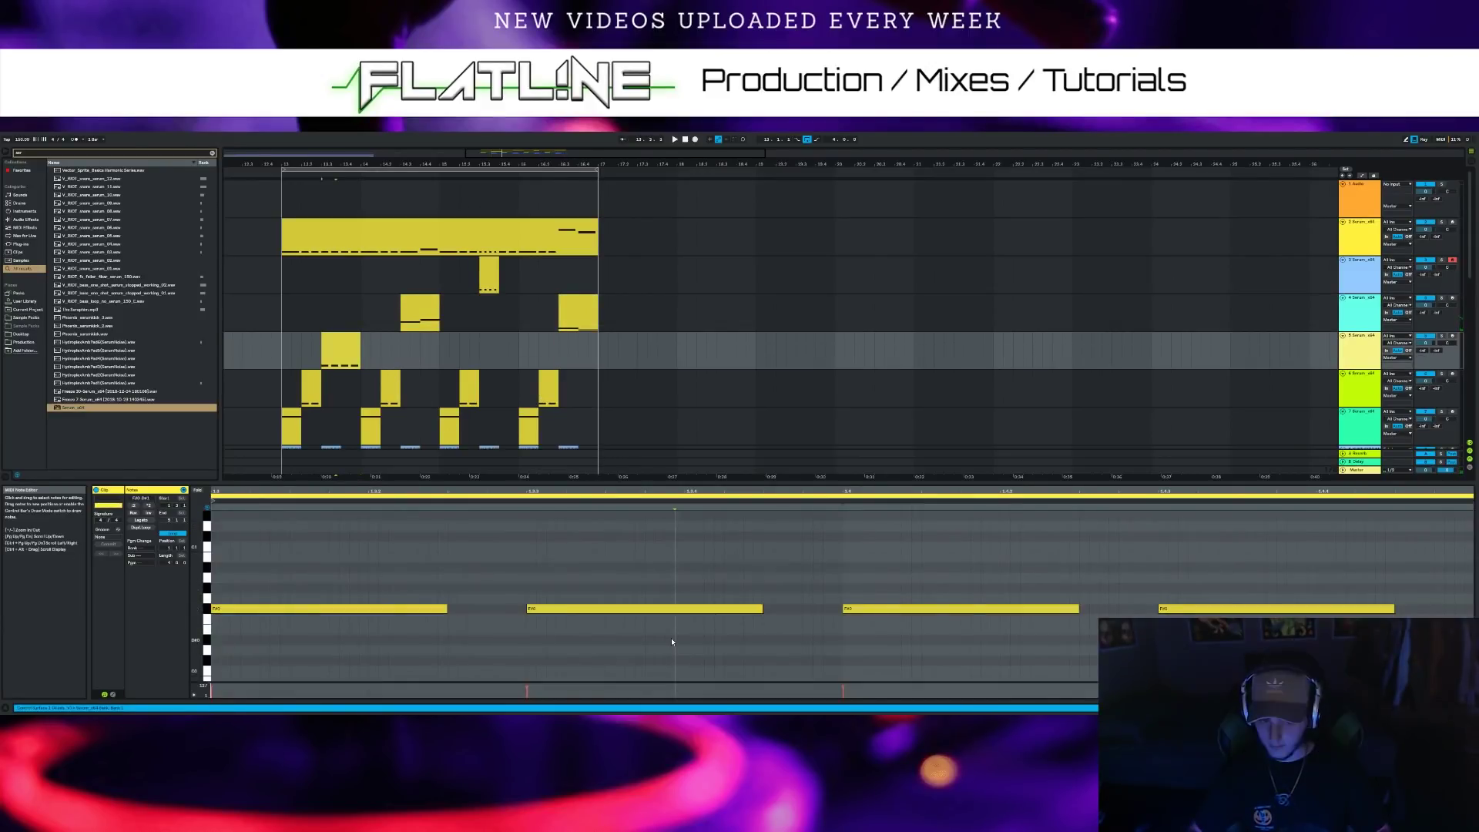
pyautogui.hotkey('ctrl', 'a')
pyautogui.moveTo(447, 608); pyautogui.dragTo(527, 609)
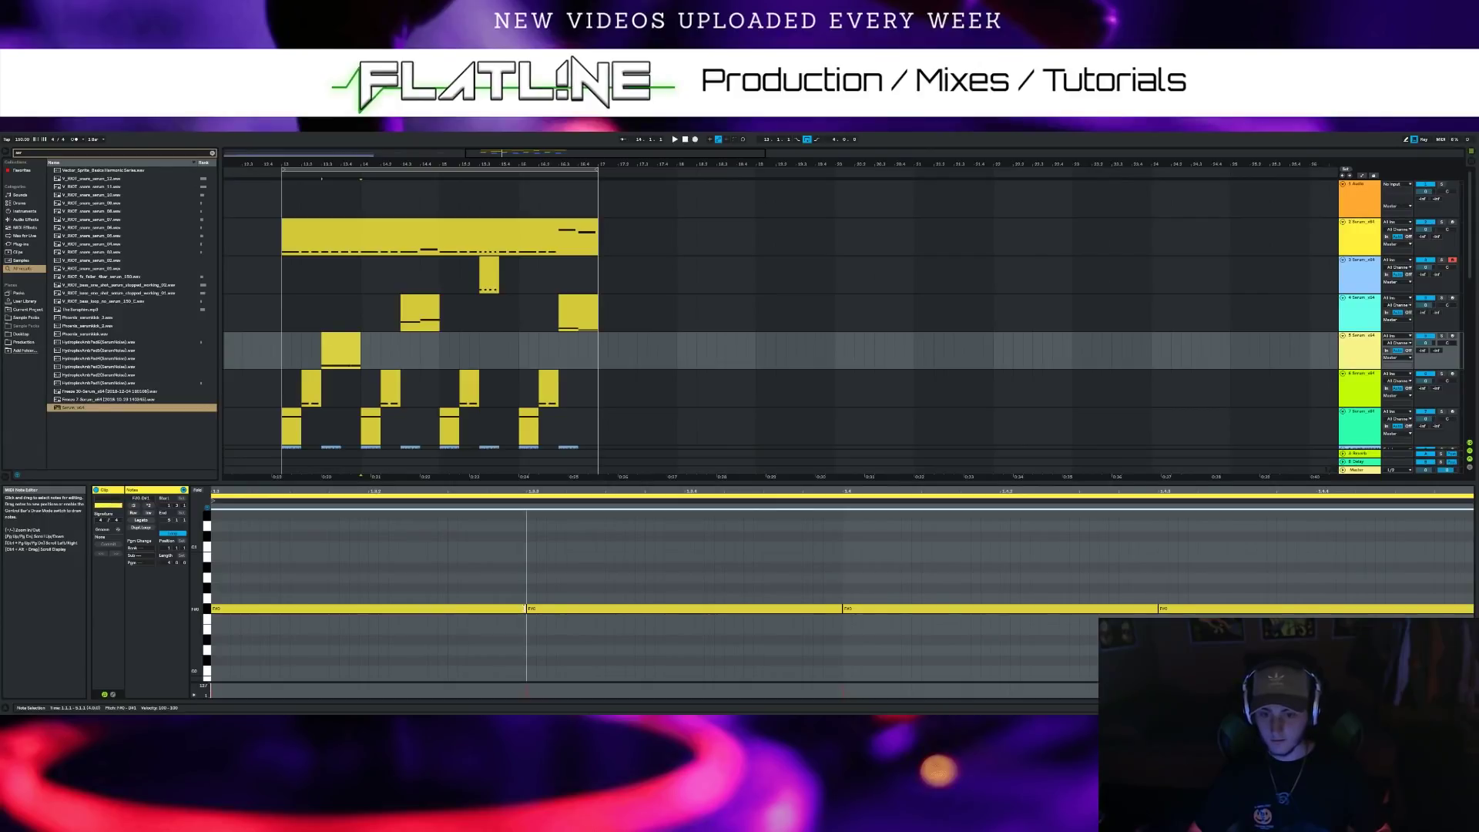
pyautogui.click(381, 372)
pyautogui.press('space')
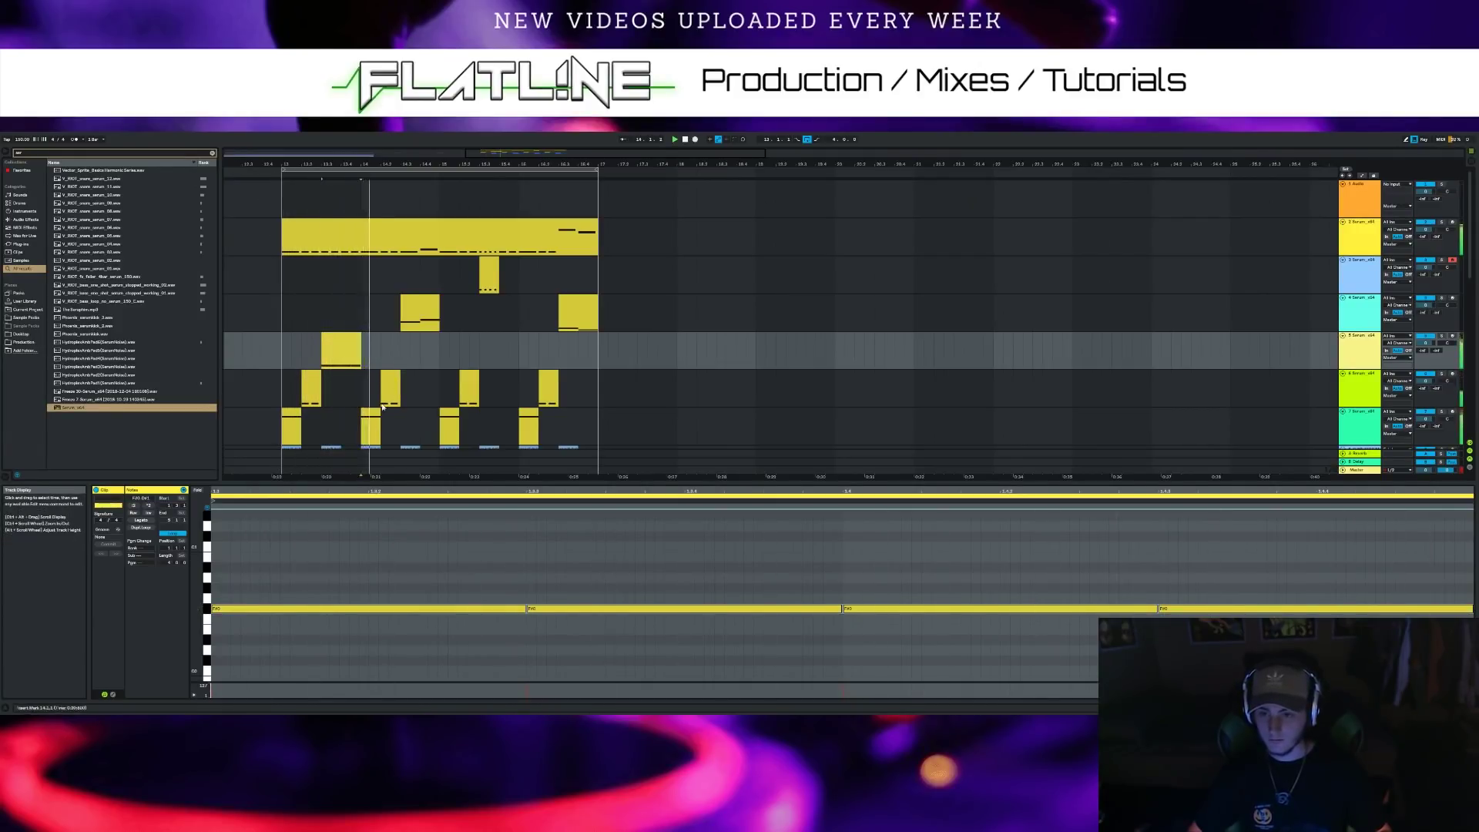
# Lengthen both notes in the lime-green track's first clip to close the gaps, and replace its other clips with copies
pyautogui.click(312, 373)
pyautogui.click(707, 633)
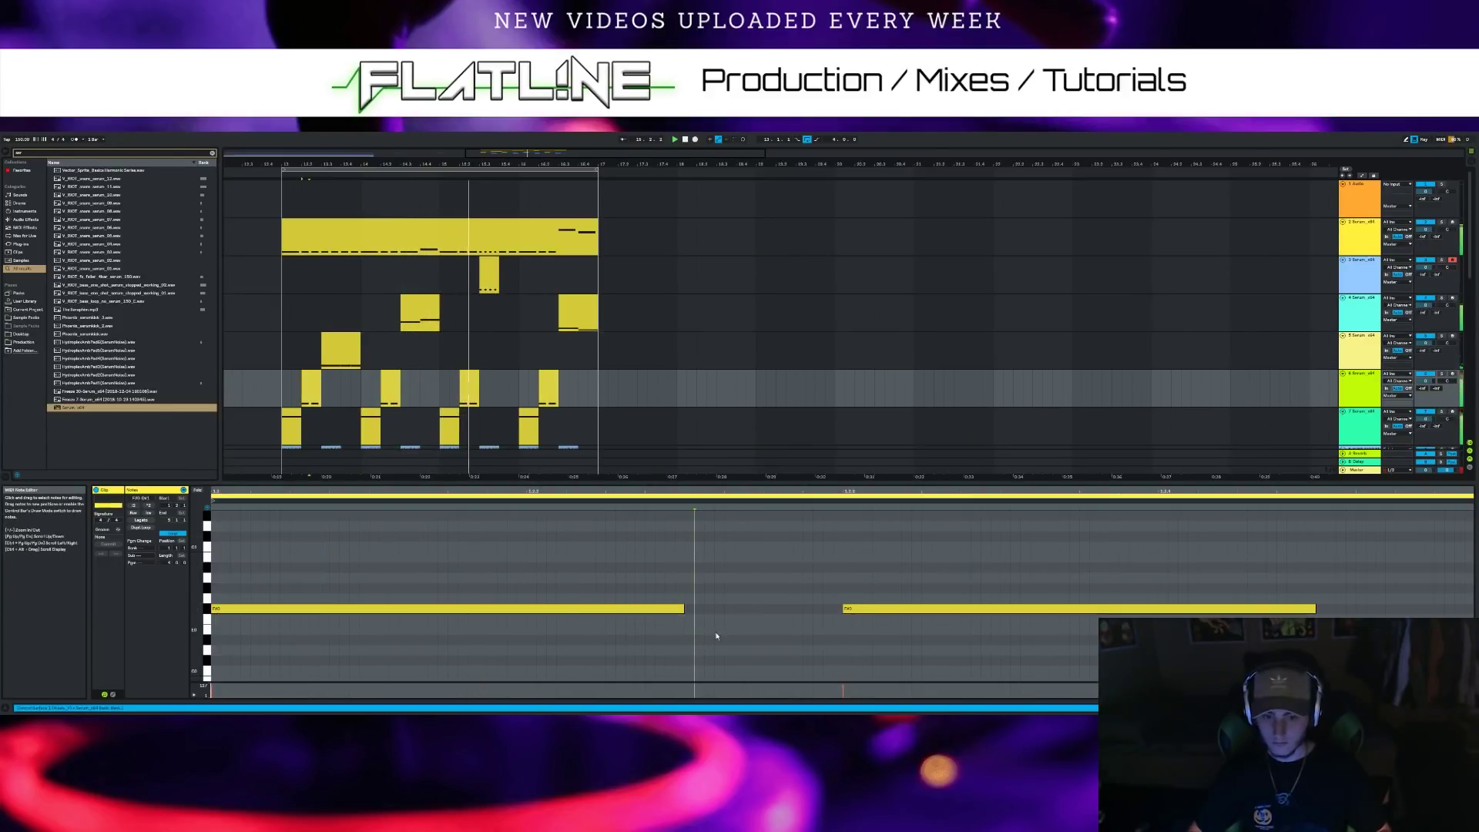
pyautogui.hotkey('ctrl', 'a')
pyautogui.moveTo(683, 608); pyautogui.dragTo(841, 609)
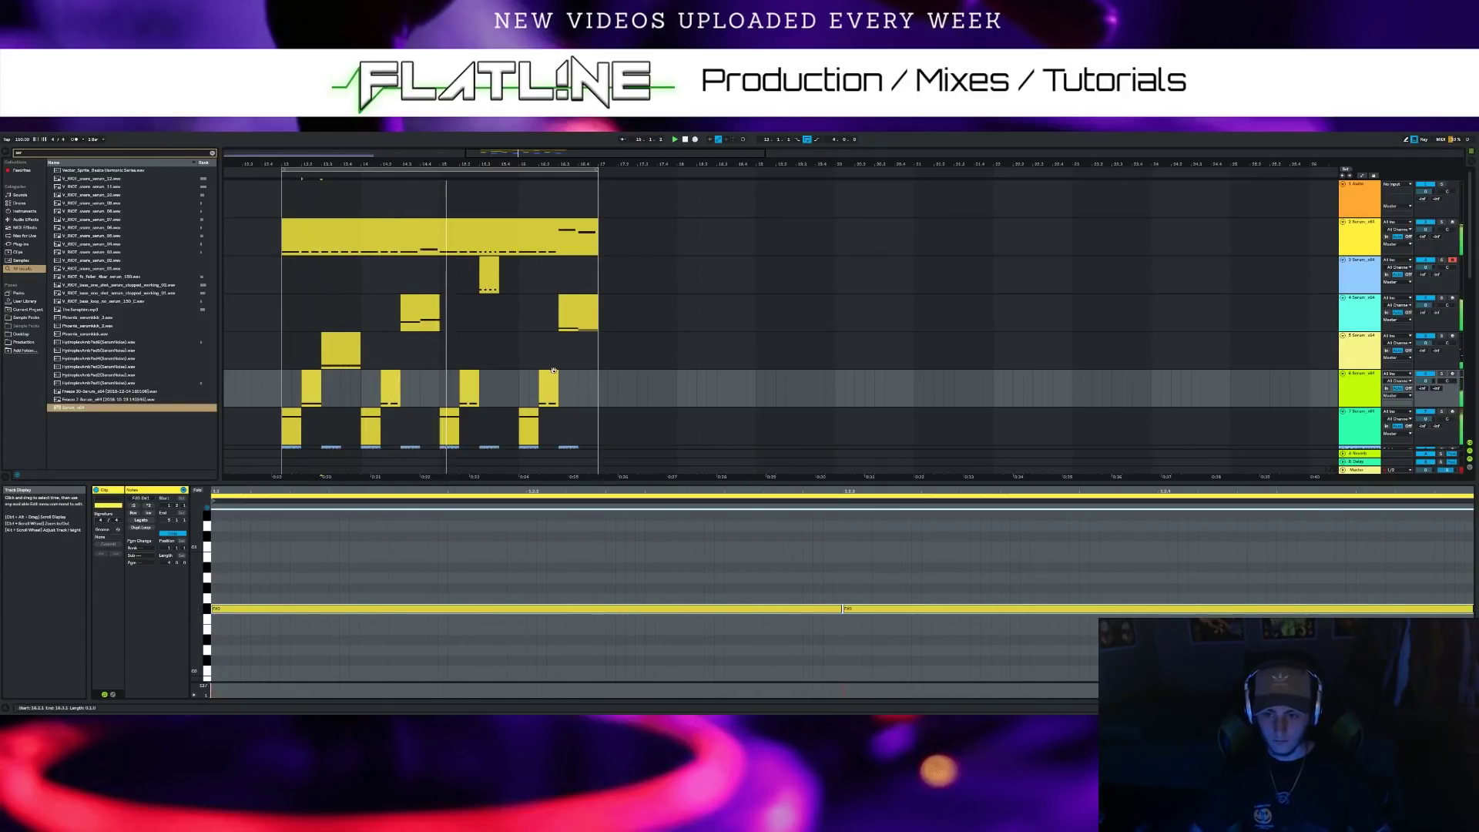
pyautogui.click(685, 141)
pyautogui.moveTo(583, 382); pyautogui.dragTo(547, 381)
pyautogui.press('Delete')
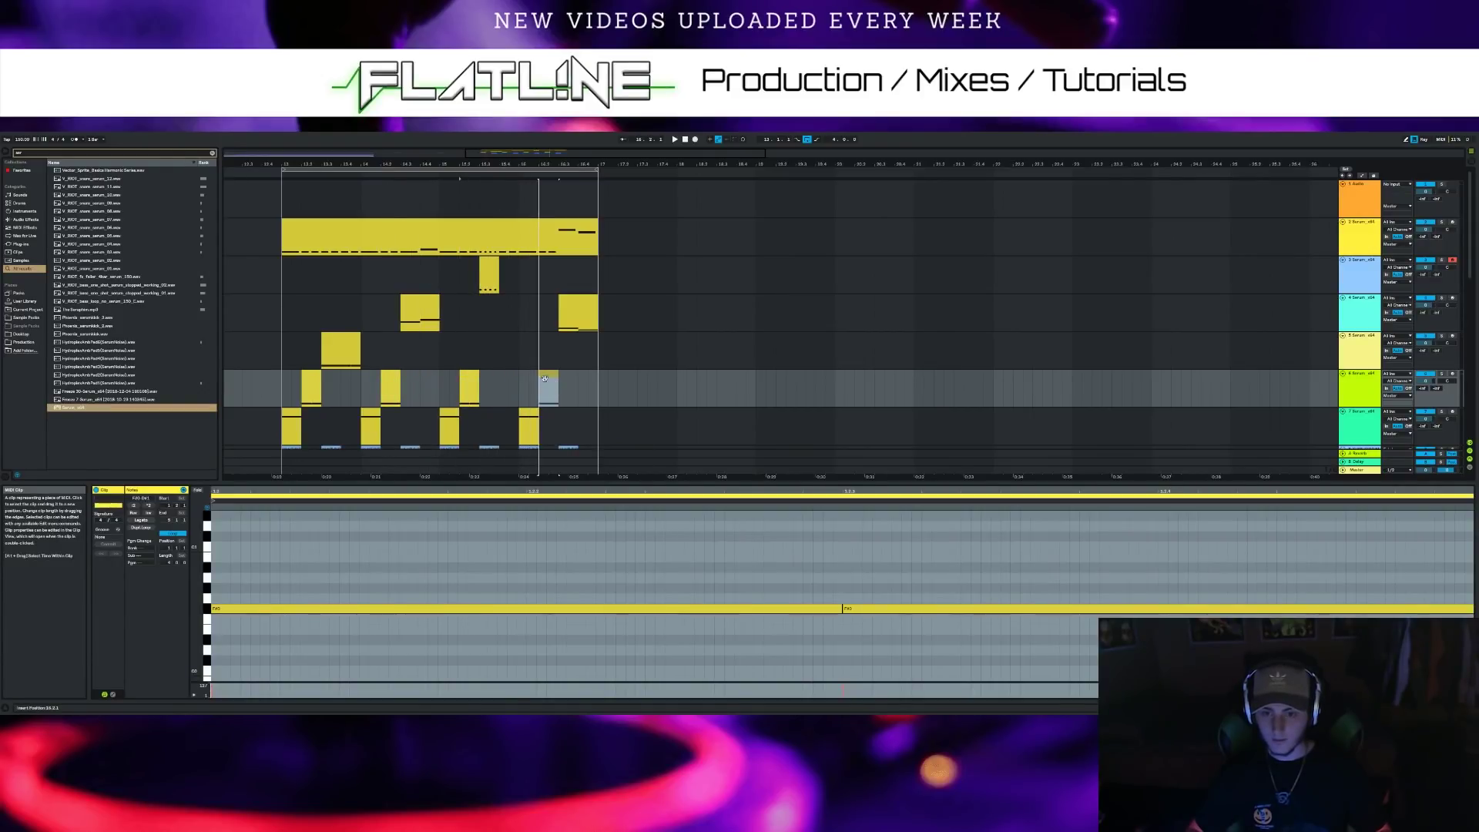
# Solo the Machine gun Serum track and loop playback over the span of its four-note clip
pyautogui.moveTo(648, 482); pyautogui.dragTo(647, 508)
pyautogui.click(493, 262)
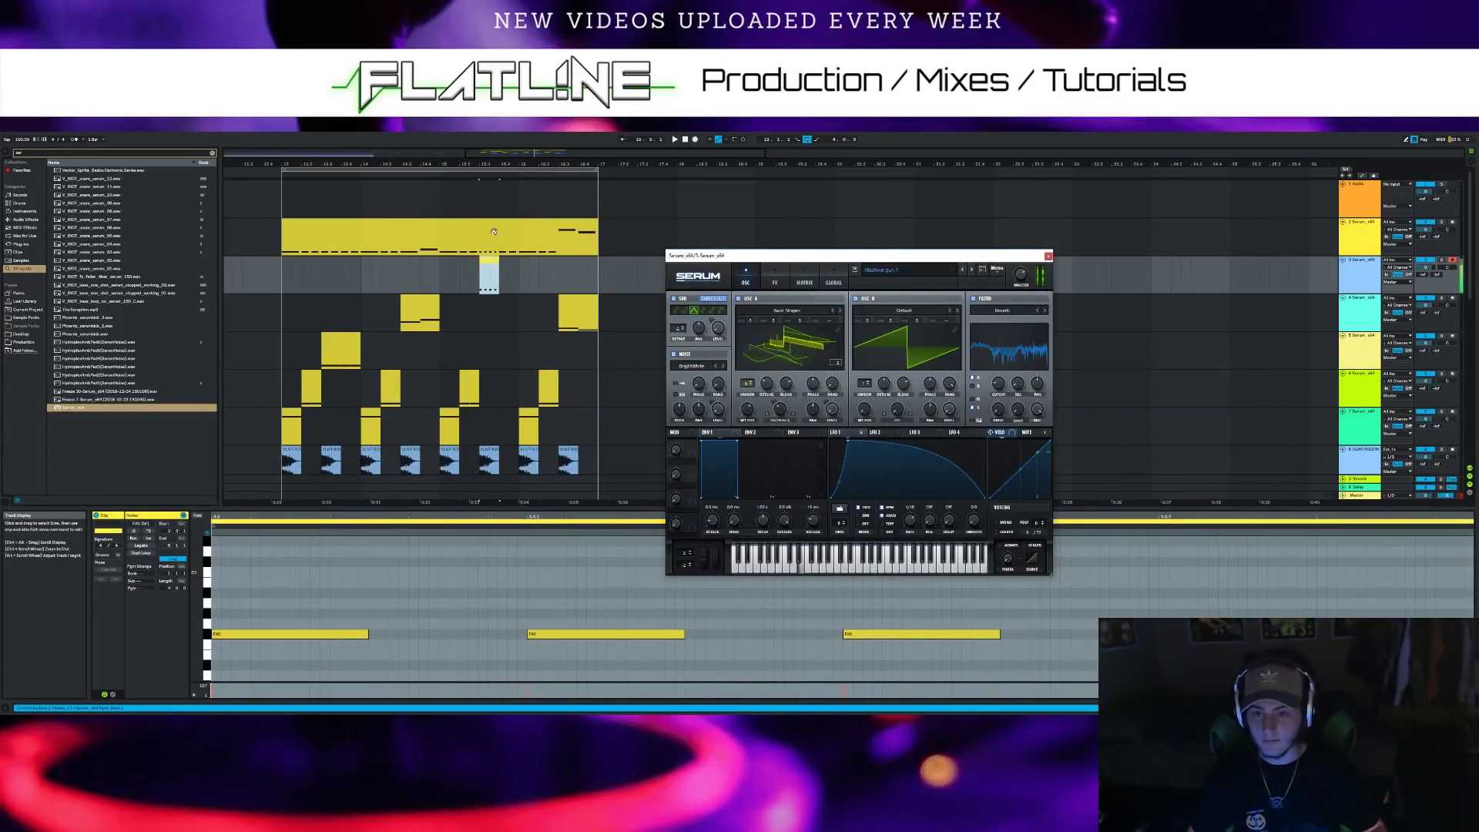
pyautogui.click(470, 176)
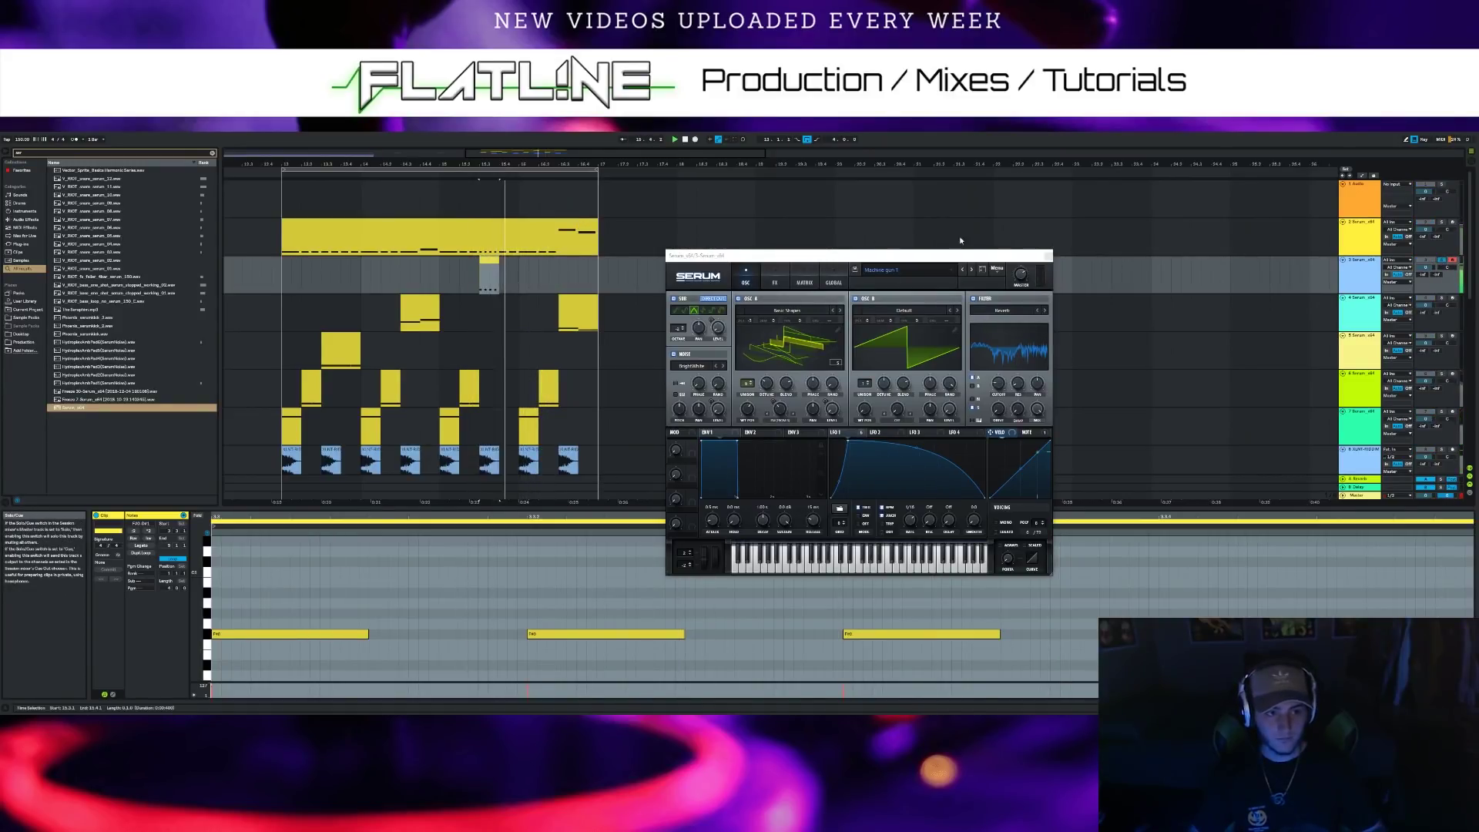
pyautogui.click(481, 193)
pyautogui.rightClick(495, 201)
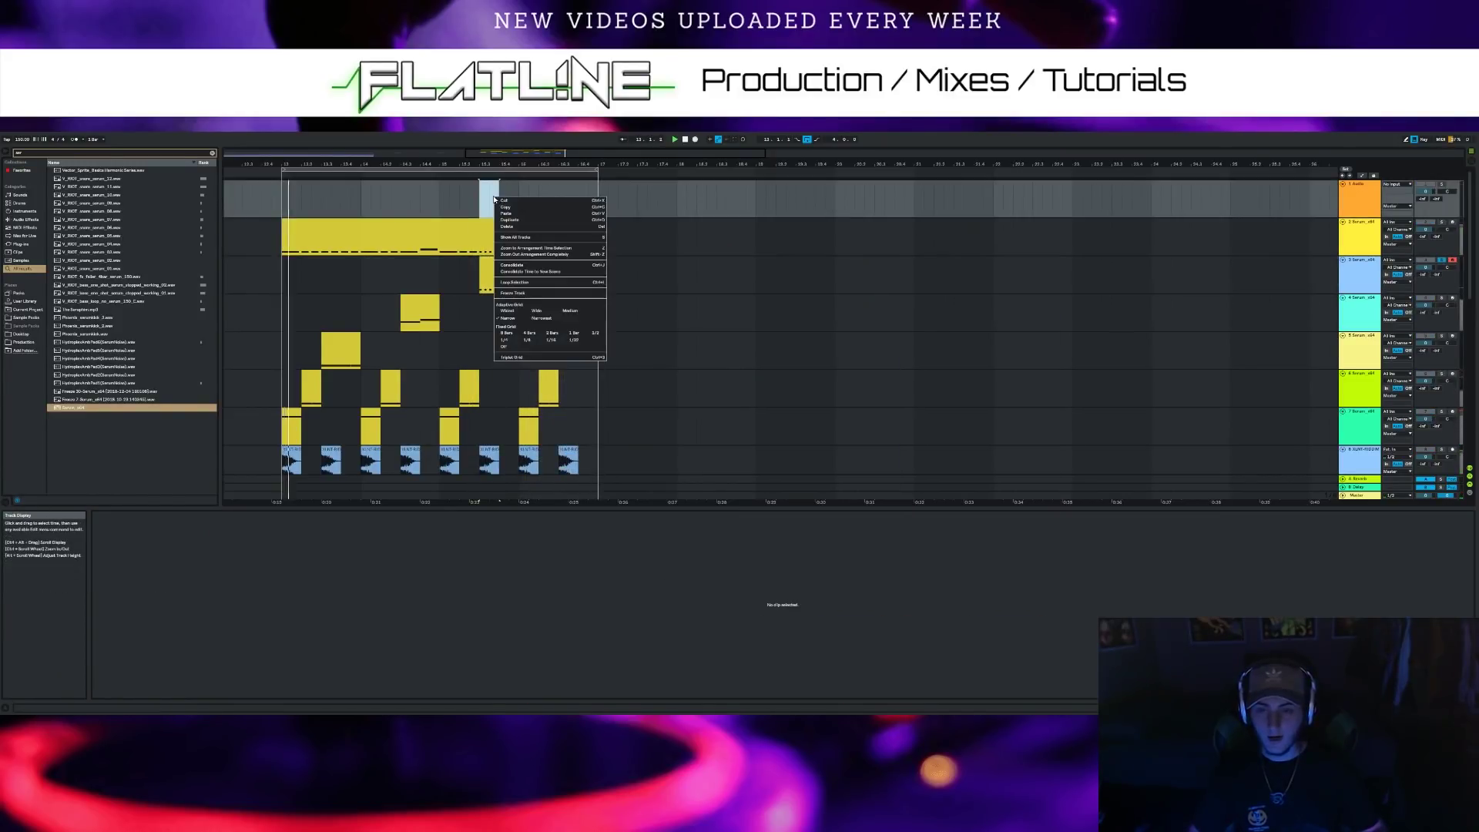
pyautogui.click(526, 284)
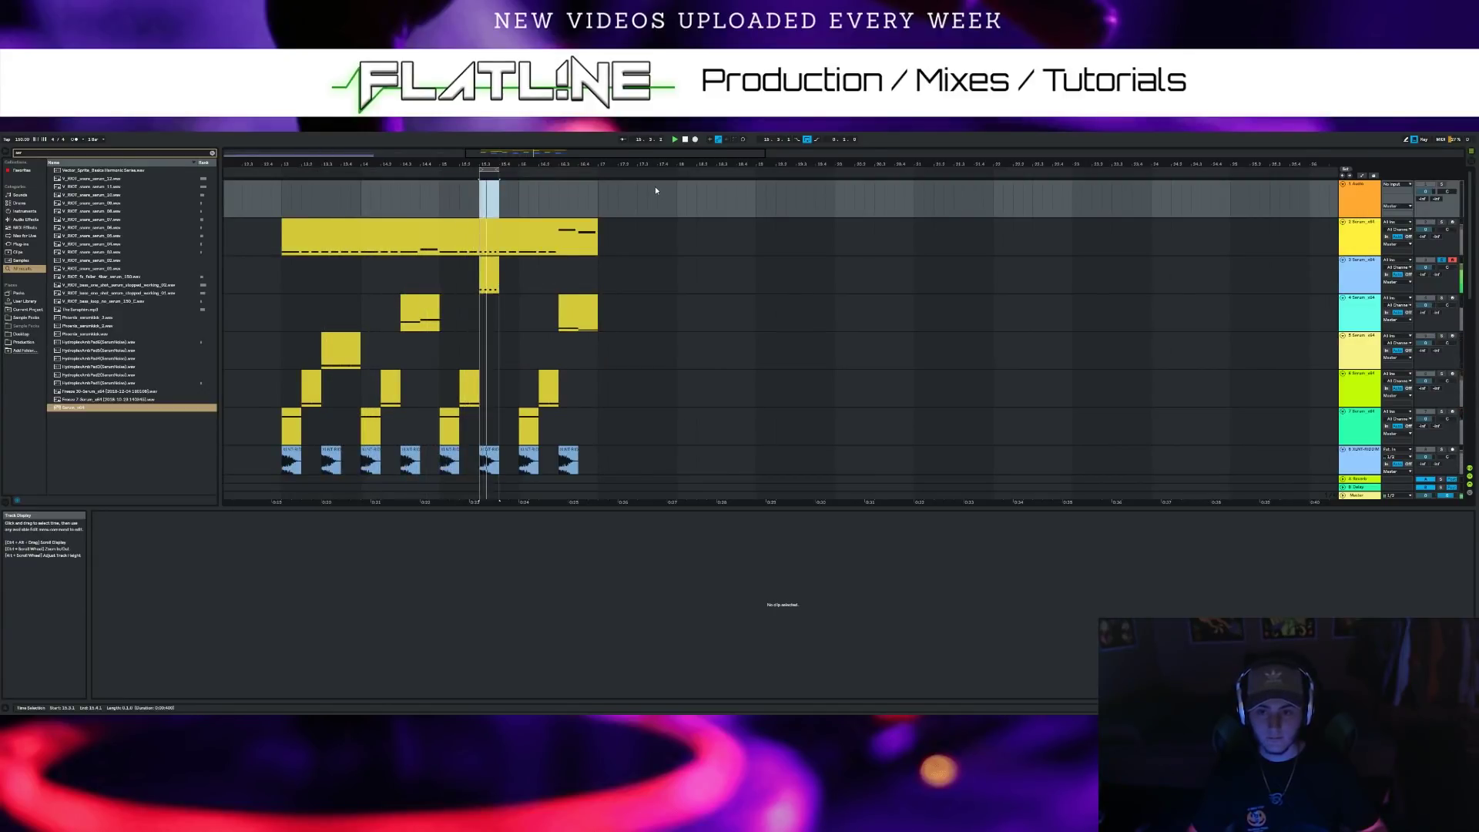
# Try transposing all the short notes in the Machine gun clip up an octave, and undo the transposition
pyautogui.doubleClick(489, 262)
pyautogui.click(560, 610)
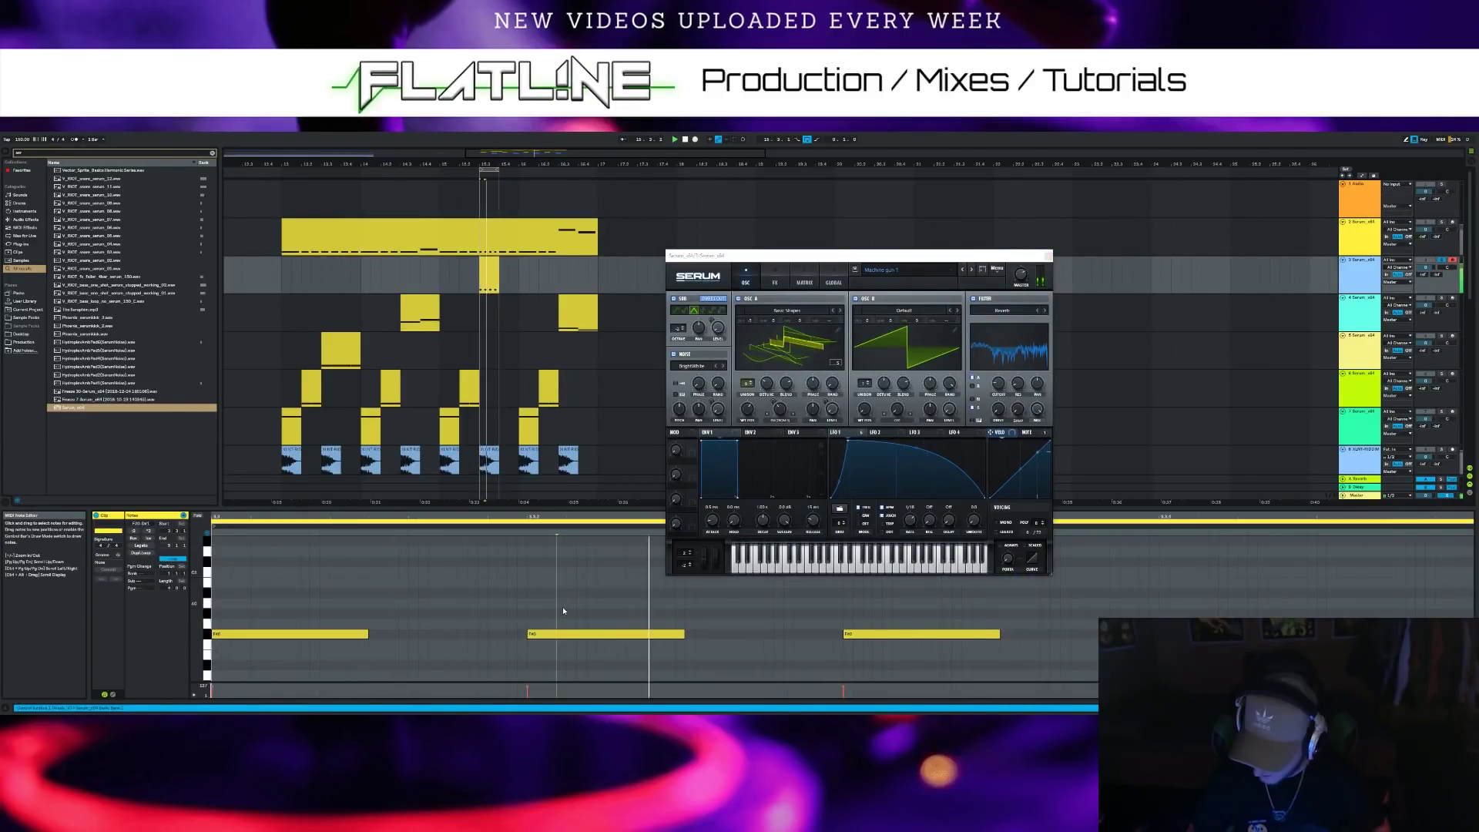
pyautogui.hotkey('ctrl', 'a')
pyautogui.hotkey('shift', 'Up')
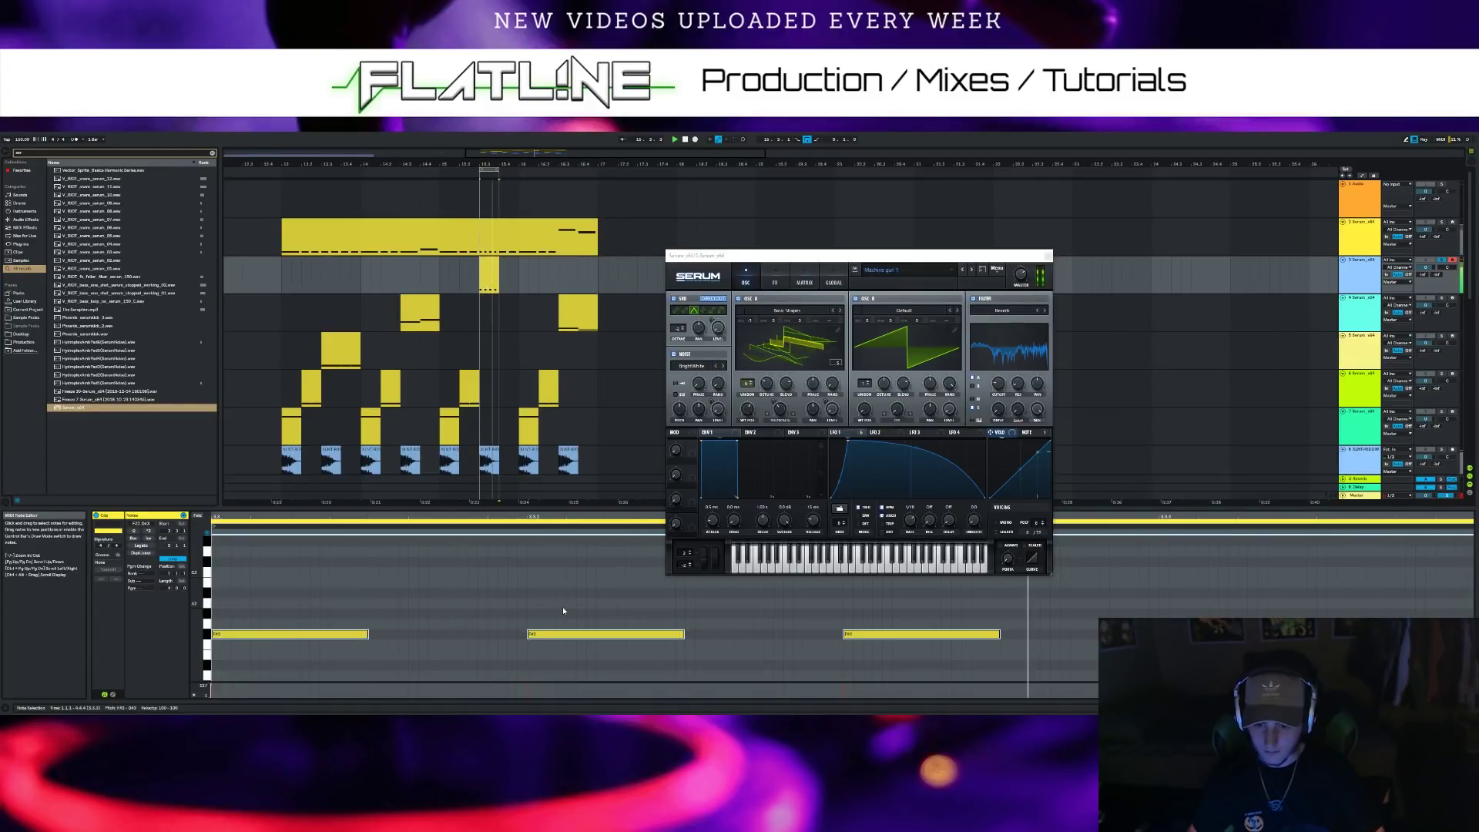
pyautogui.hotkey('ctrl', 'z')
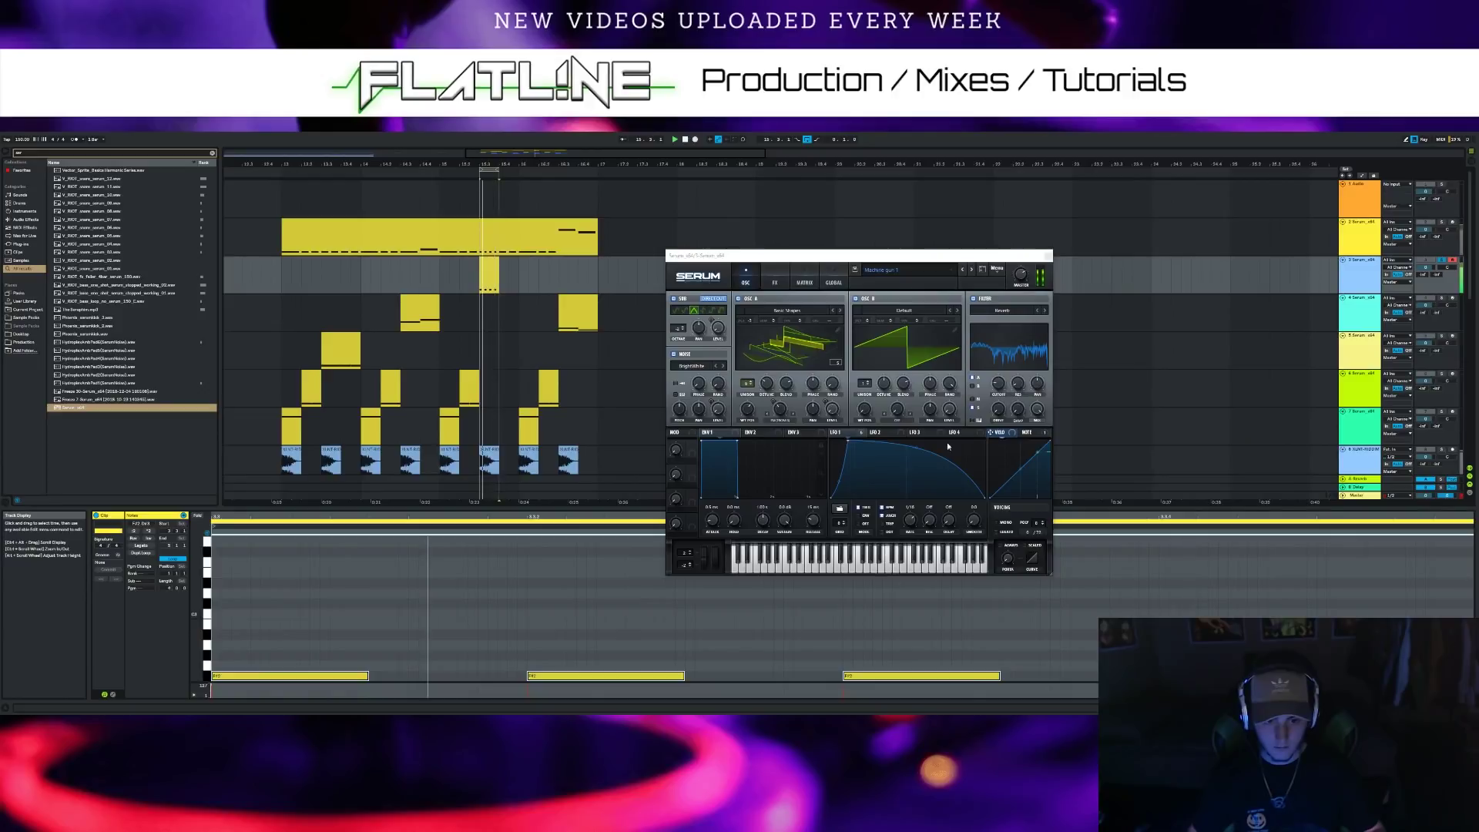
# Adjust the LFO 1 curve, switch Serum to the next preset, Machine gun 2, and close the plug-in window
pyautogui.moveTo(910, 466); pyautogui.dragTo(926, 439)
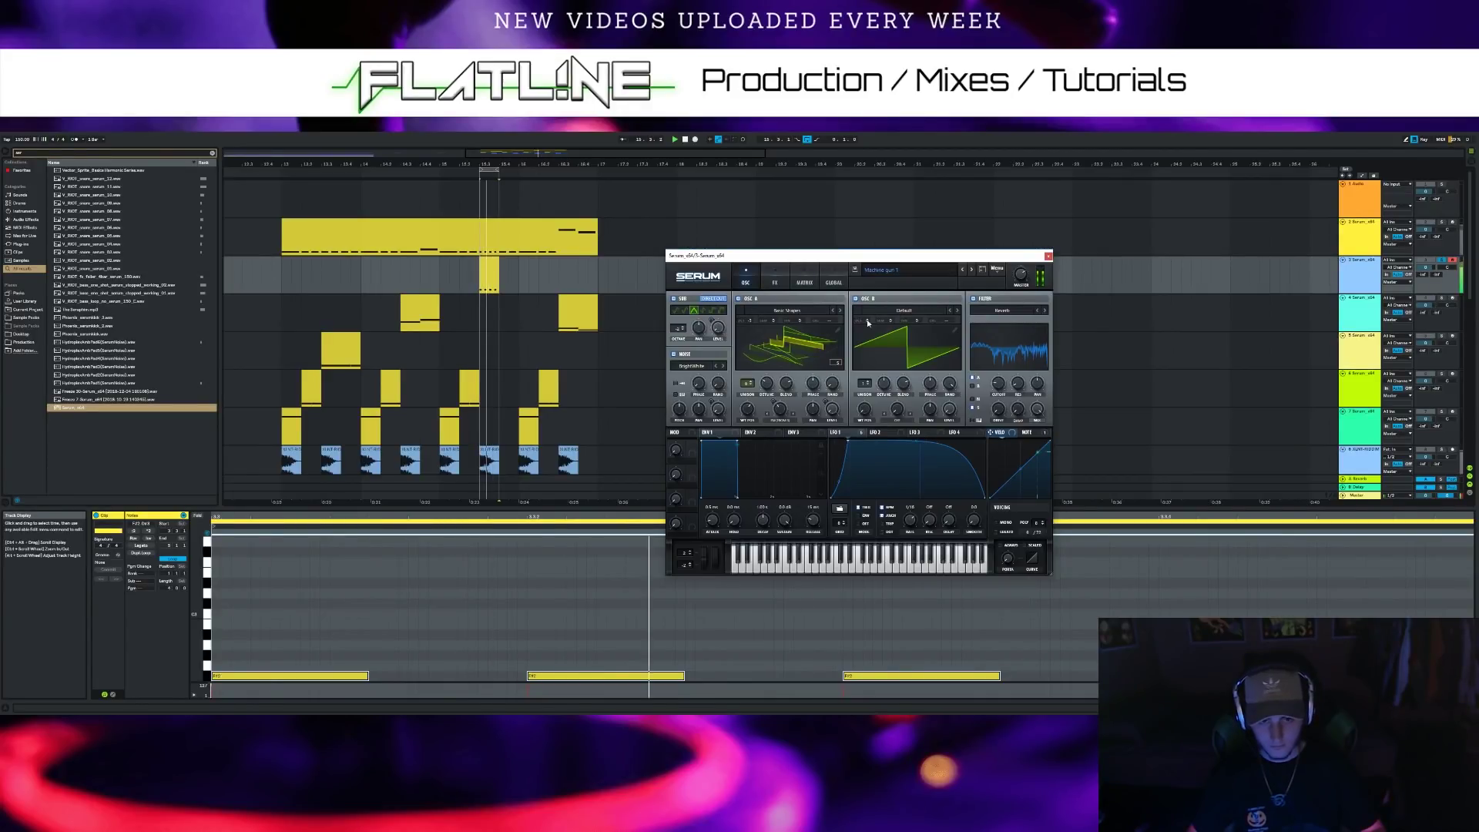
pyautogui.moveTo(867, 322); pyautogui.dragTo(874, 306)
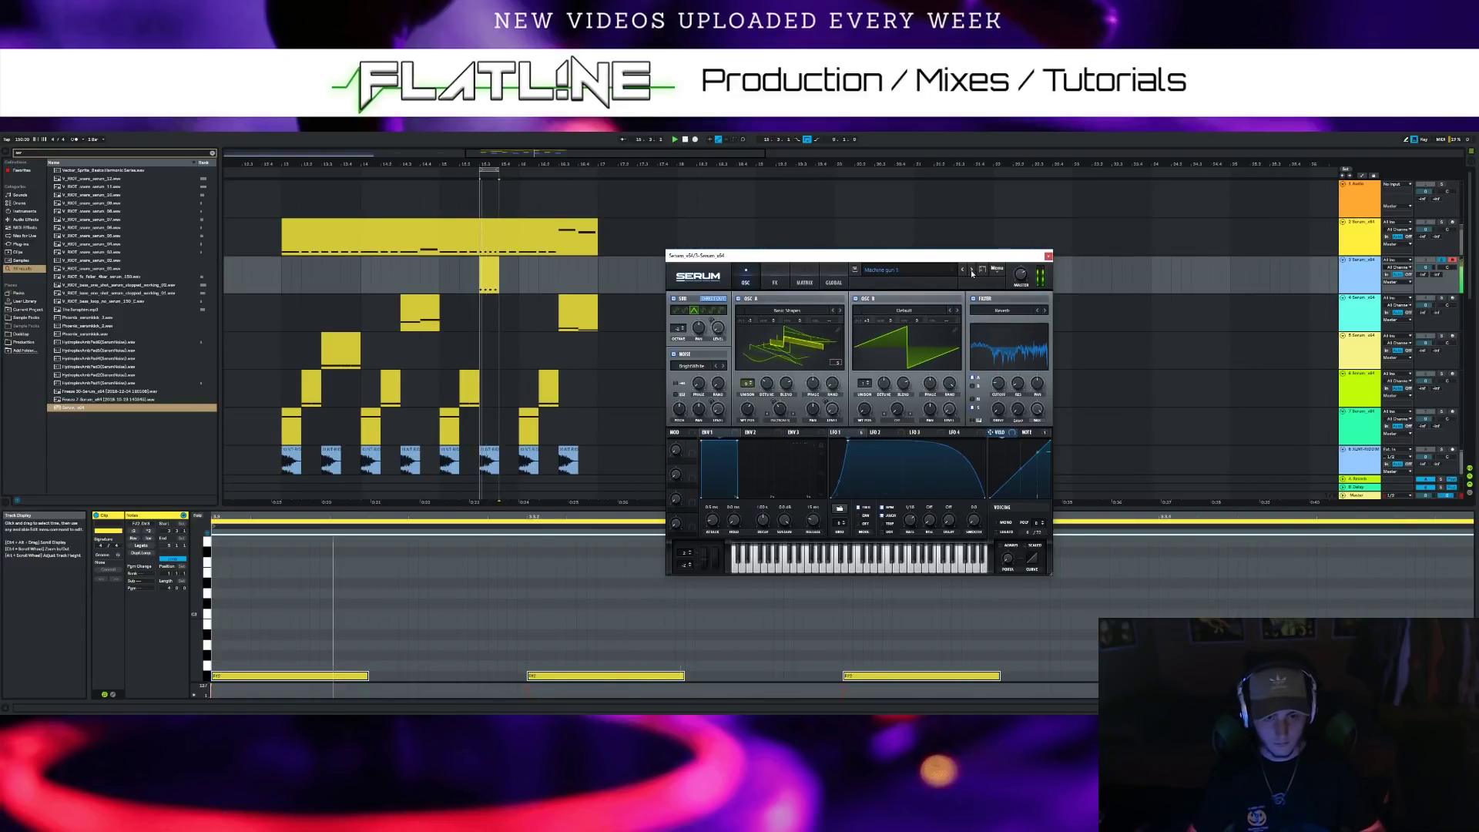
pyautogui.click(971, 269)
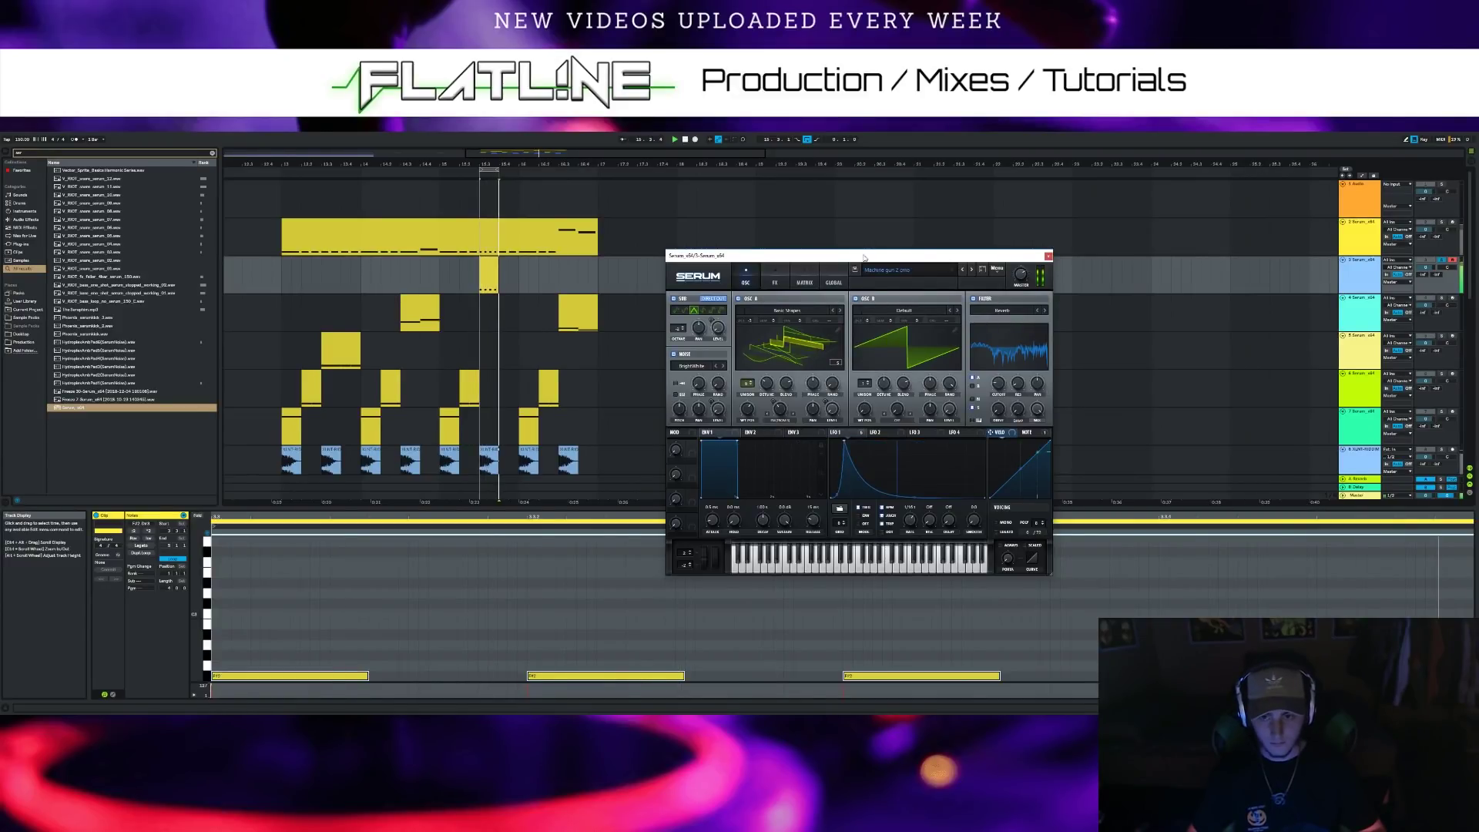
pyautogui.click(1048, 256)
# Stop the soloed loop, play the full arrangement without solo or looping, and select the Machine gun clip
pyautogui.click(684, 140)
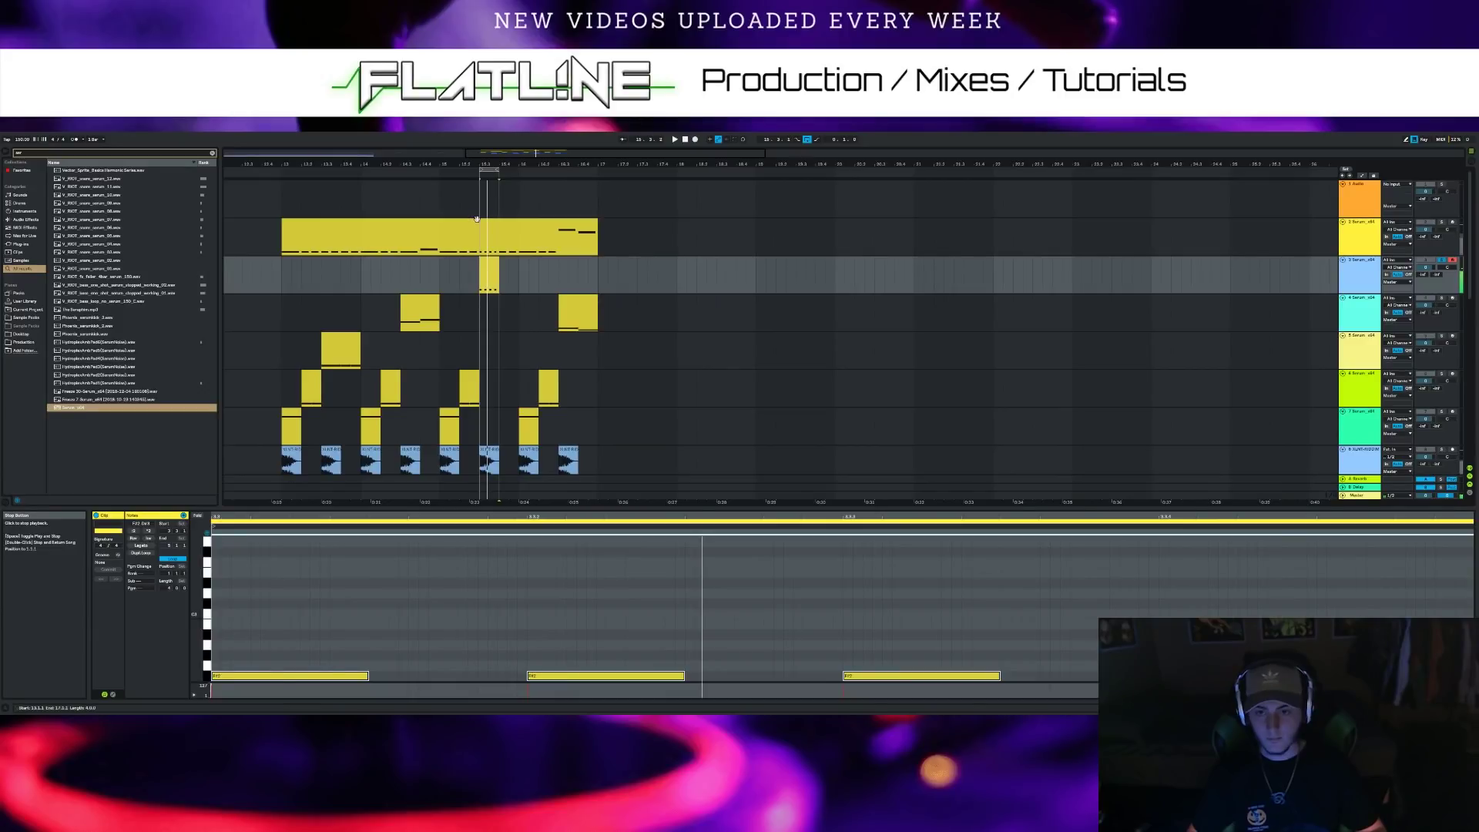
pyautogui.press('space')
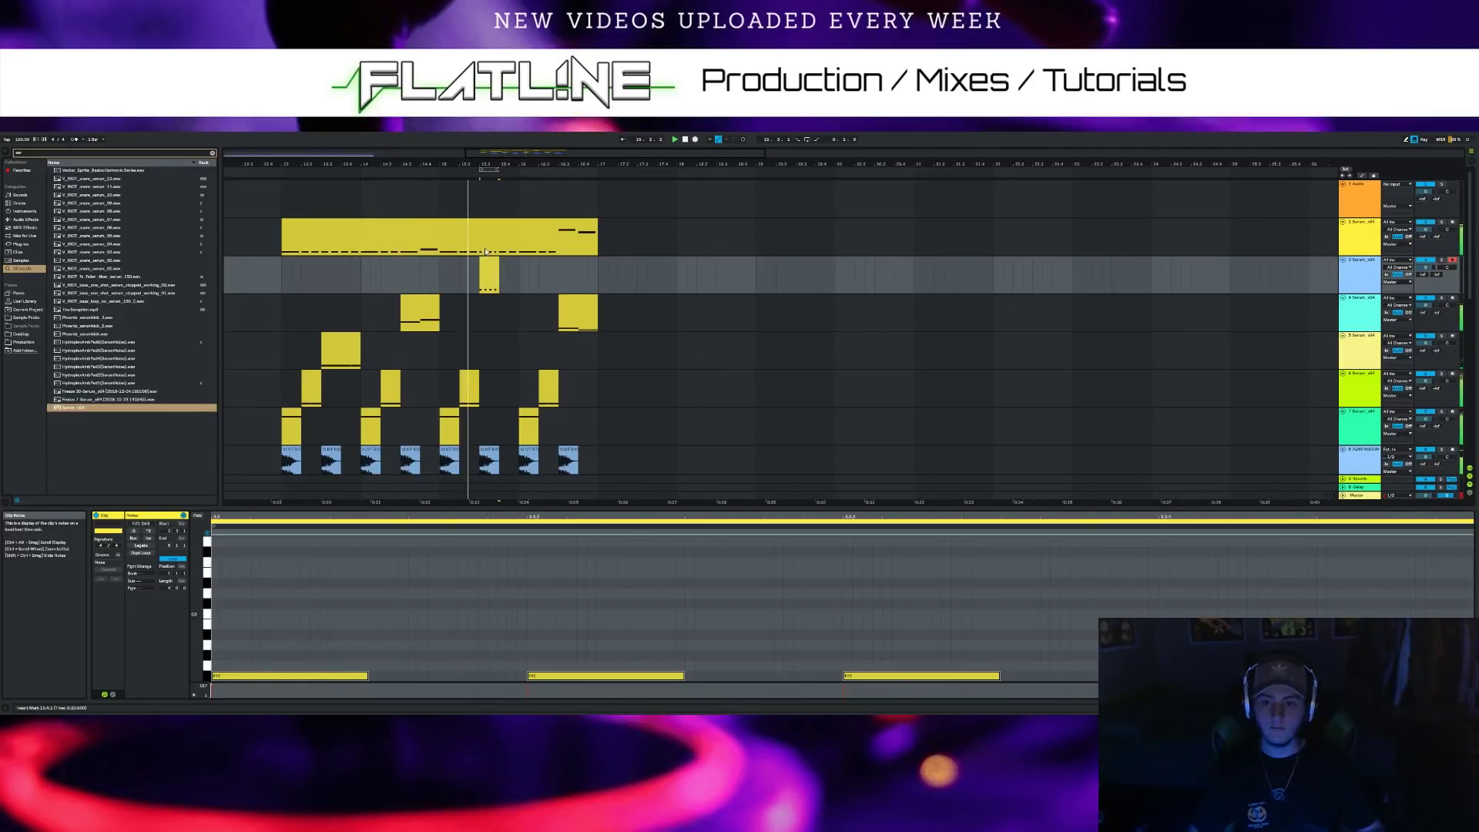
pyautogui.click(491, 266)
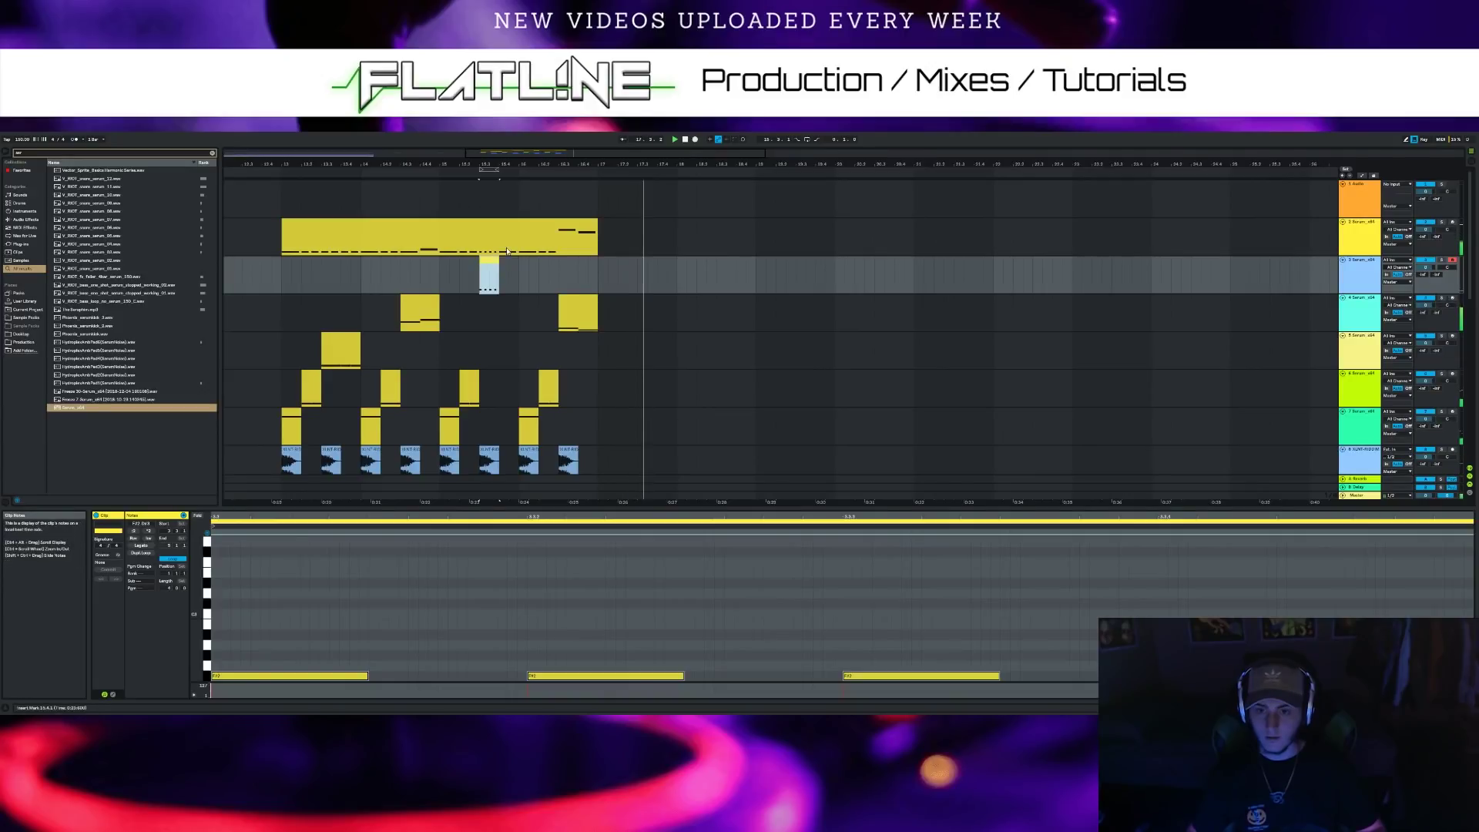
# Copy the bass notes just after the Machine gun clip onto the Machine gun track, transpose them up an octave and play that section
pyautogui.click(501, 230)
pyautogui.press('Down')
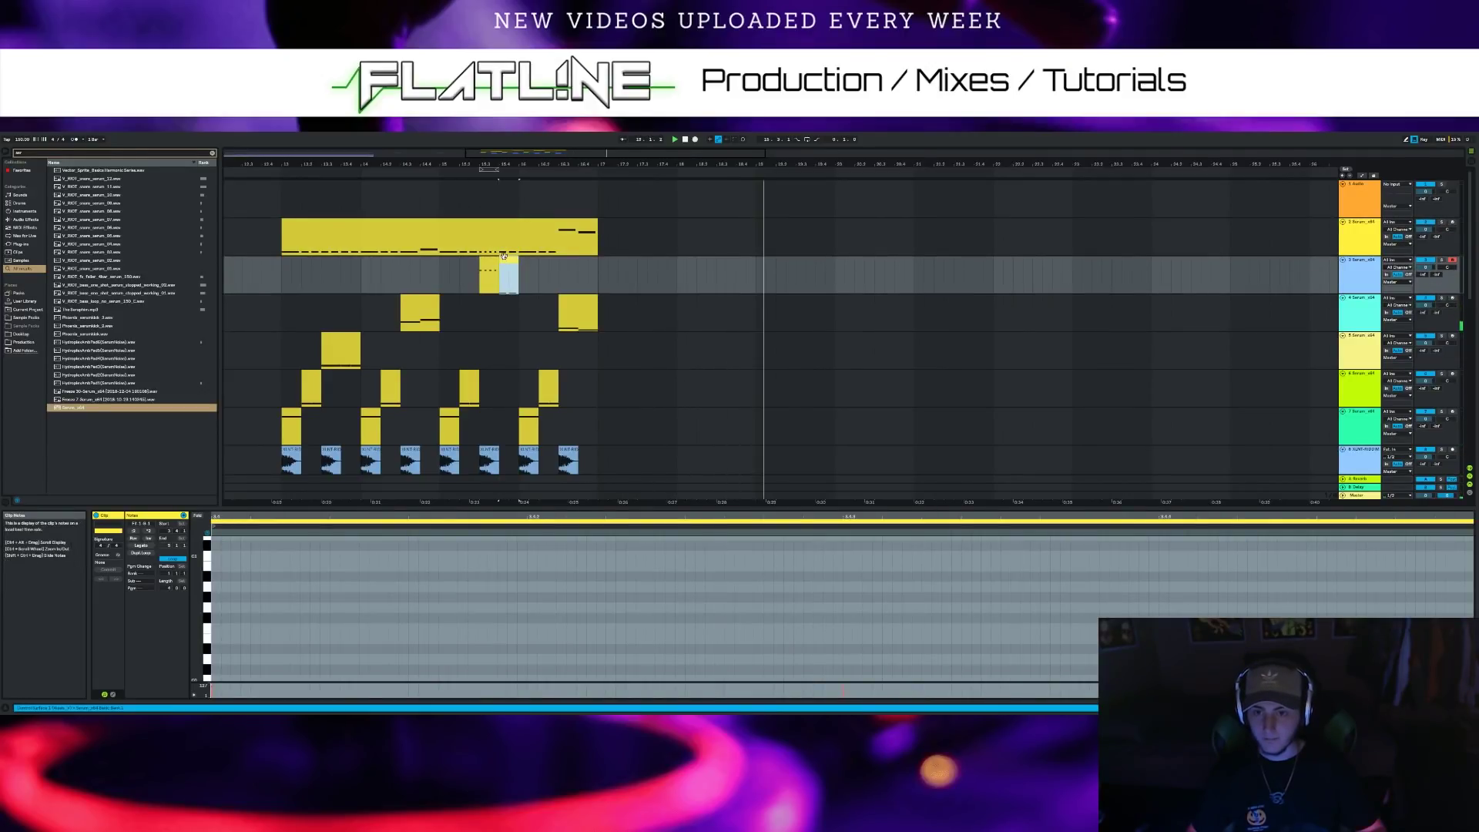
pyautogui.click(479, 585)
pyautogui.hotkey('ctrl', 'a')
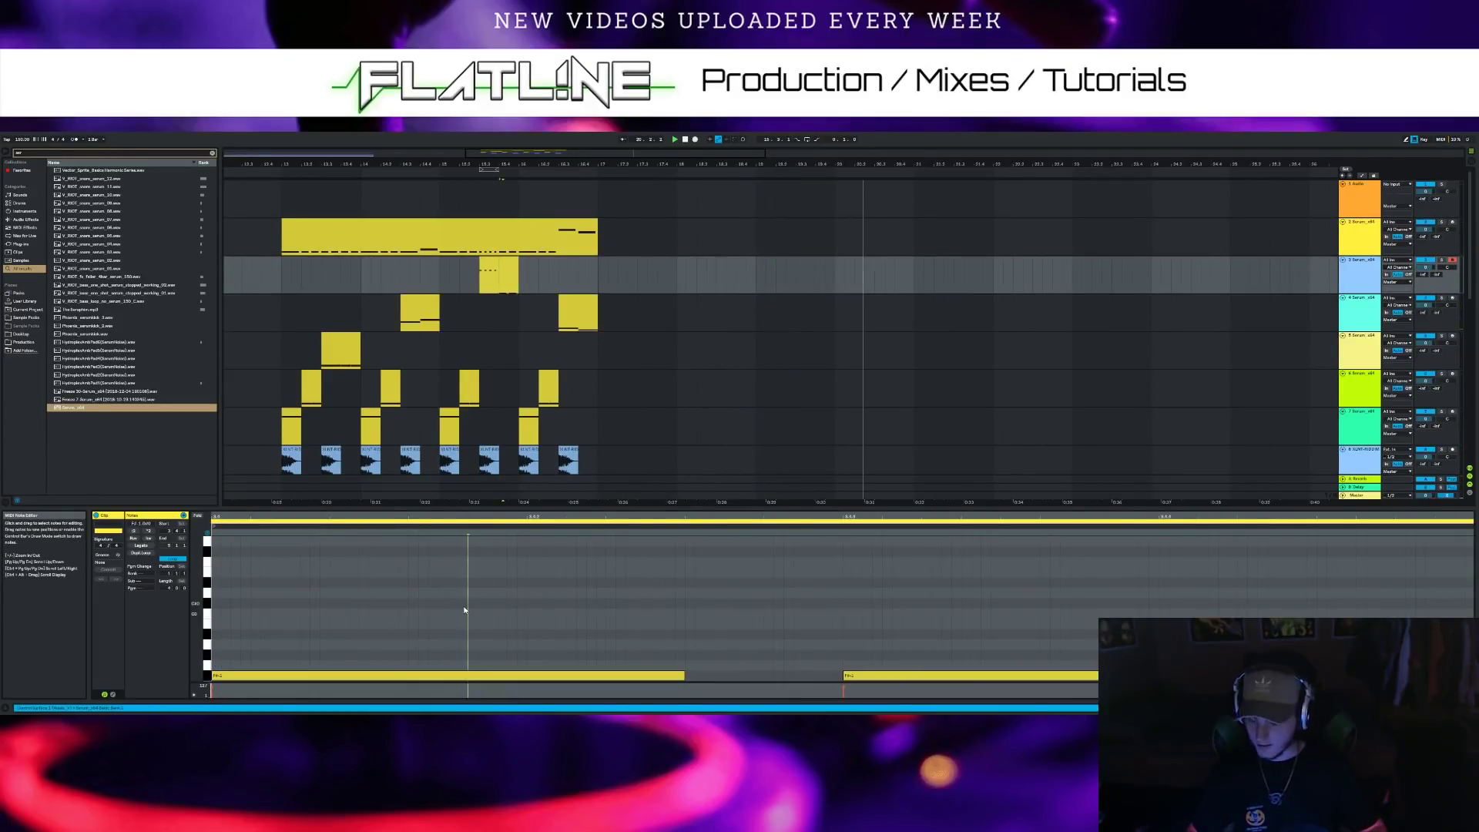
pyautogui.hotkey('shift', 'Up')
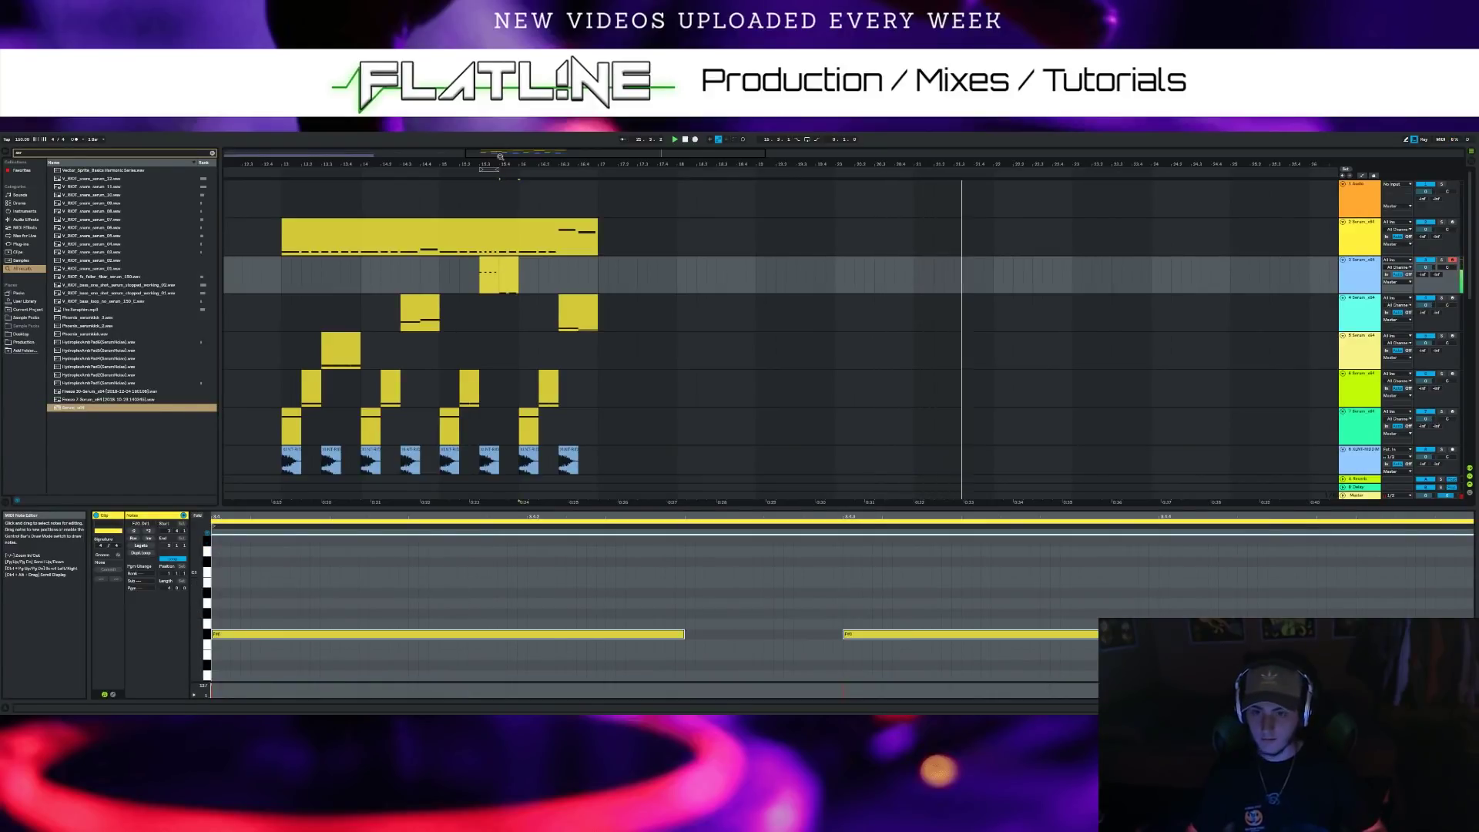
pyautogui.click(506, 197)
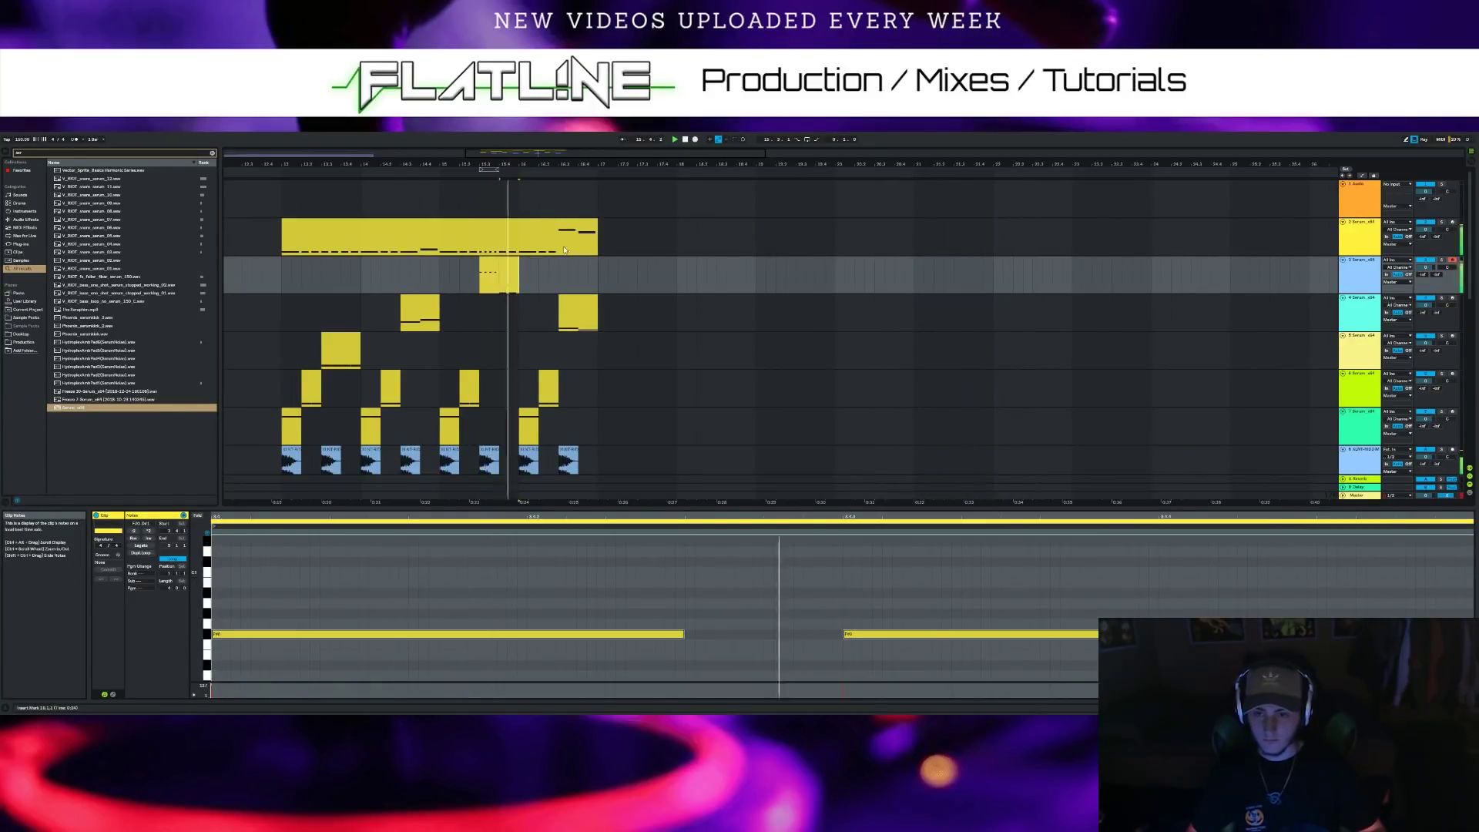
# Stop playback and lengthen all notes in the four-note Machine gun clip so each one reaches the start of the following note
pyautogui.click(685, 139)
pyautogui.doubleClick(489, 260)
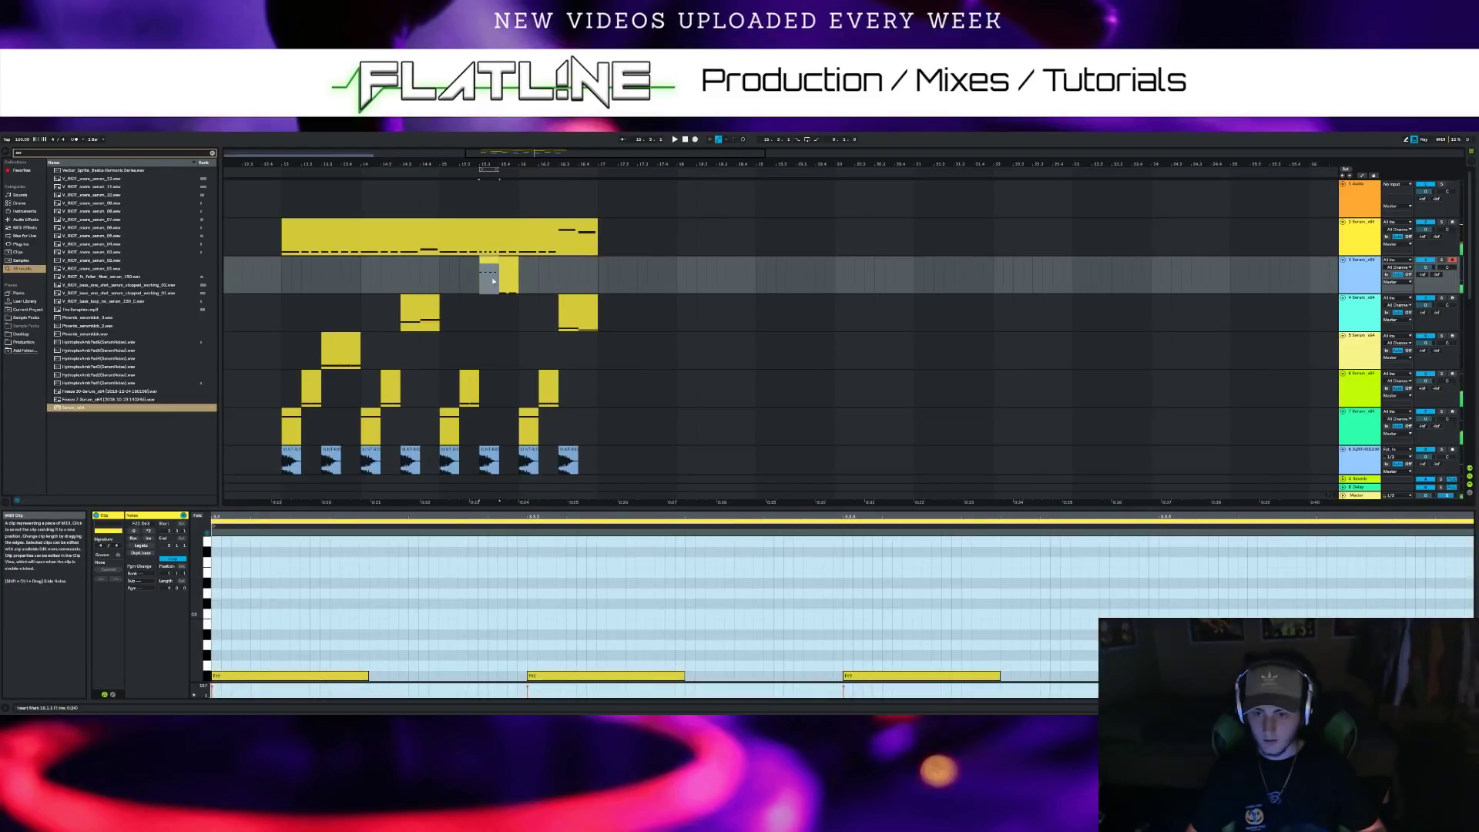
pyautogui.click(518, 619)
pyautogui.scroll(-1, 476, 590)
pyautogui.click(497, 652)
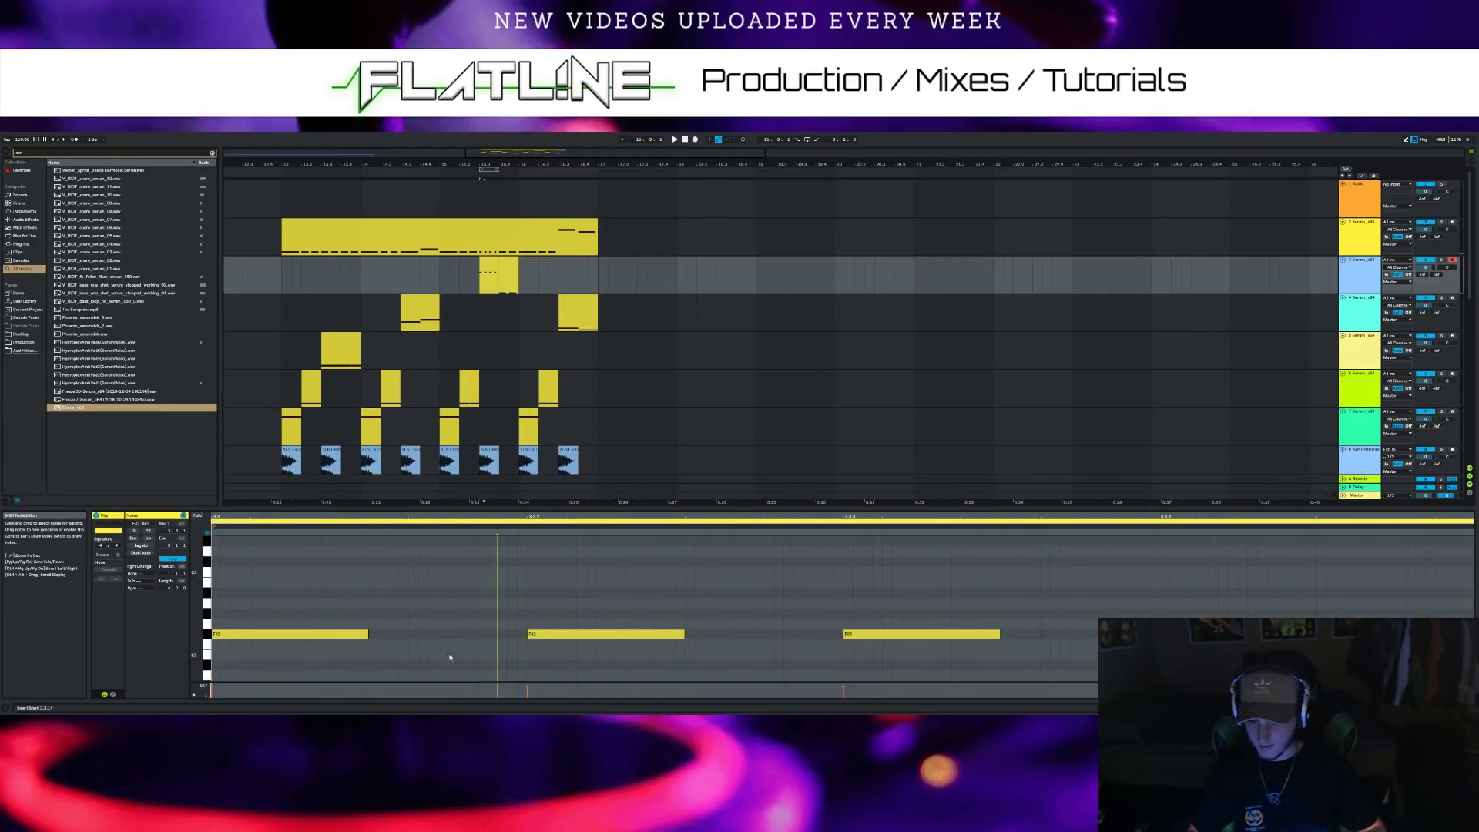
pyautogui.hotkey('ctrl', 'a')
pyautogui.moveTo(368, 634); pyautogui.dragTo(529, 636)
# Lengthen all notes in the copied bass clip on the Machine gun track to close its gaps
pyautogui.click(509, 261)
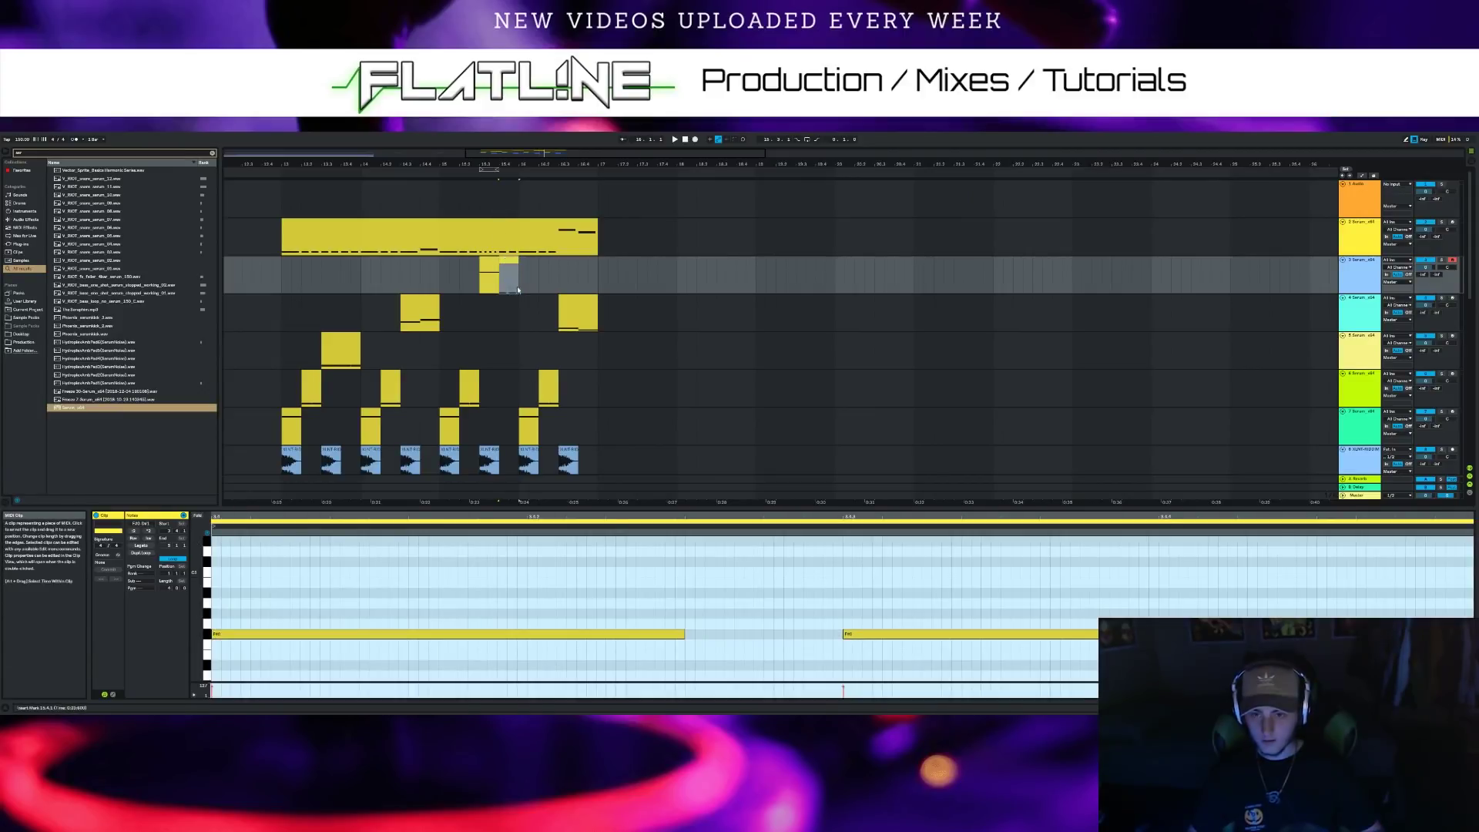
pyautogui.hotkey('ctrl', 'a')
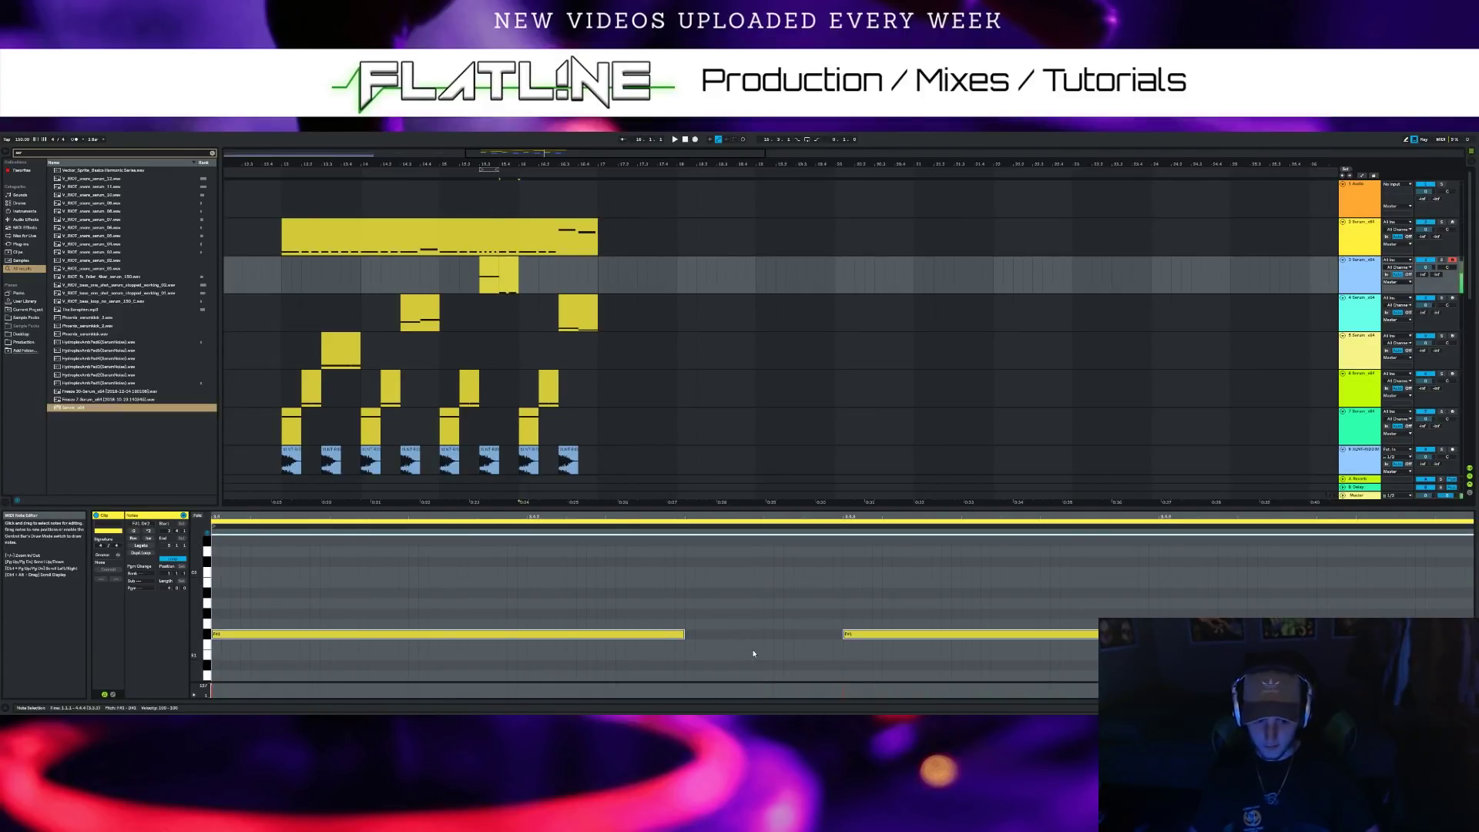
pyautogui.moveTo(685, 635); pyautogui.dragTo(842, 630)
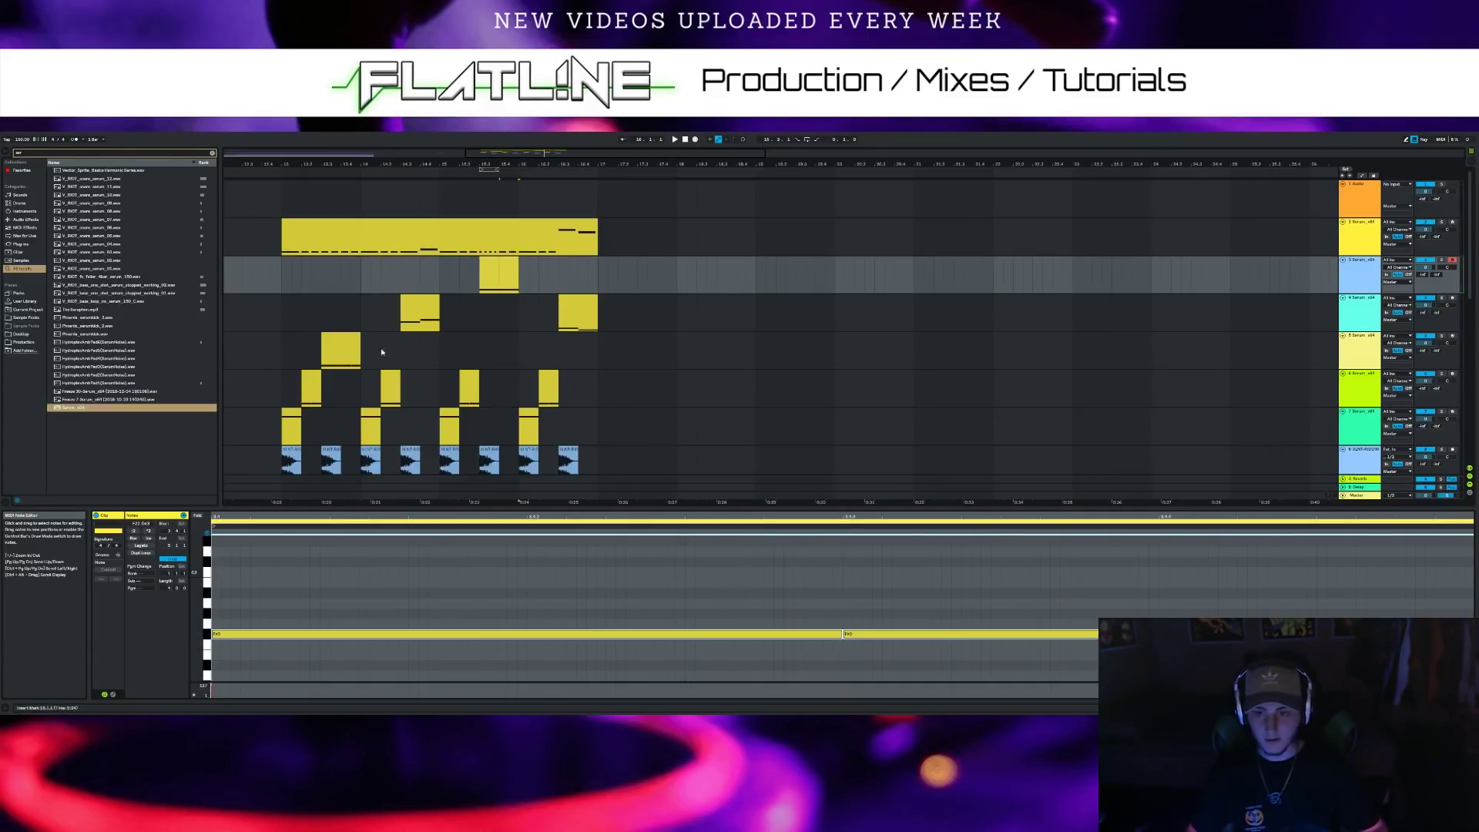
# Play the drop and lower the volume of the cyan Serum track
pyautogui.press('space')
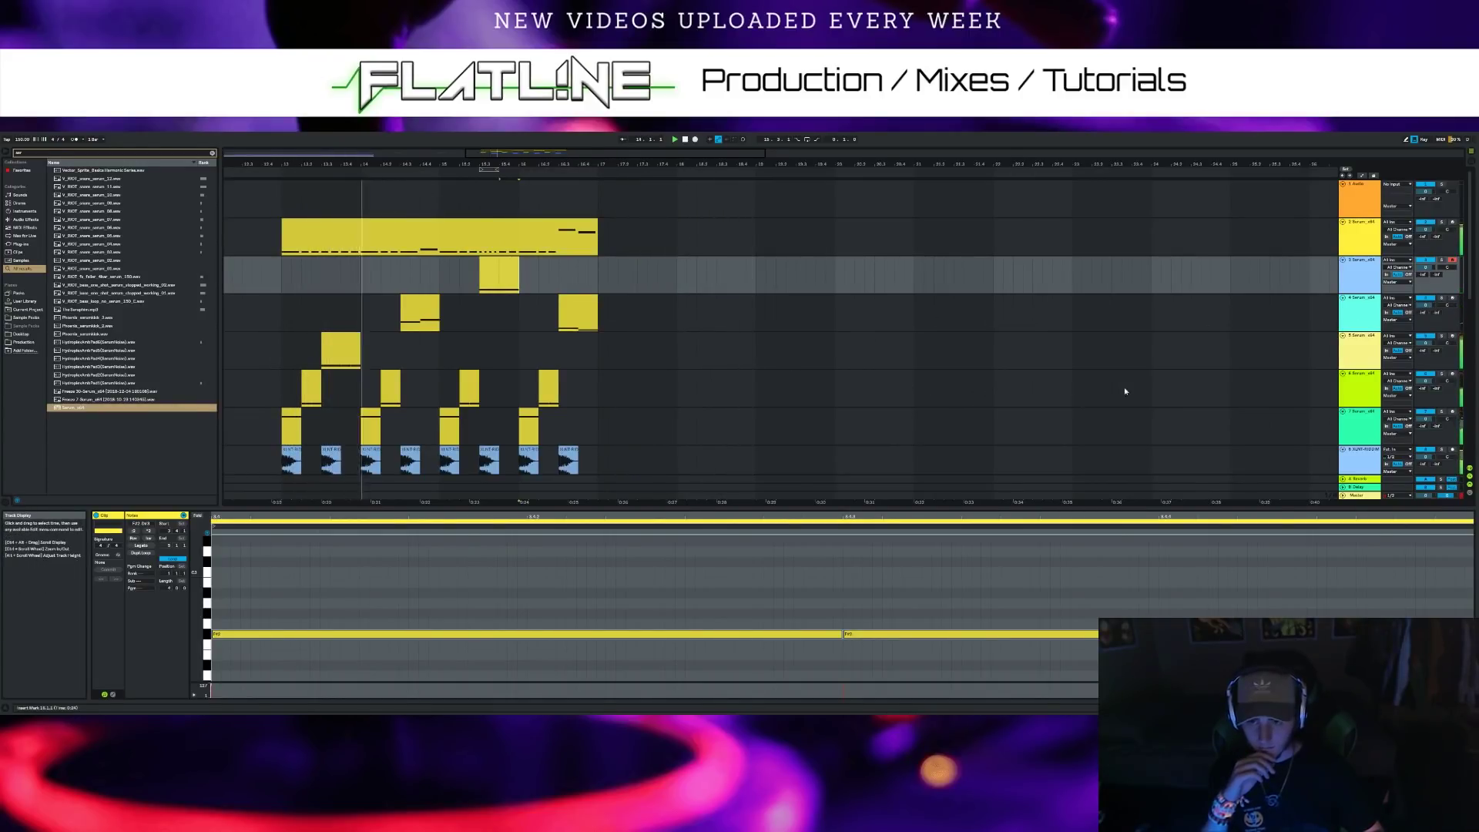
pyautogui.moveTo(1425, 305); pyautogui.dragTo(1425, 308)
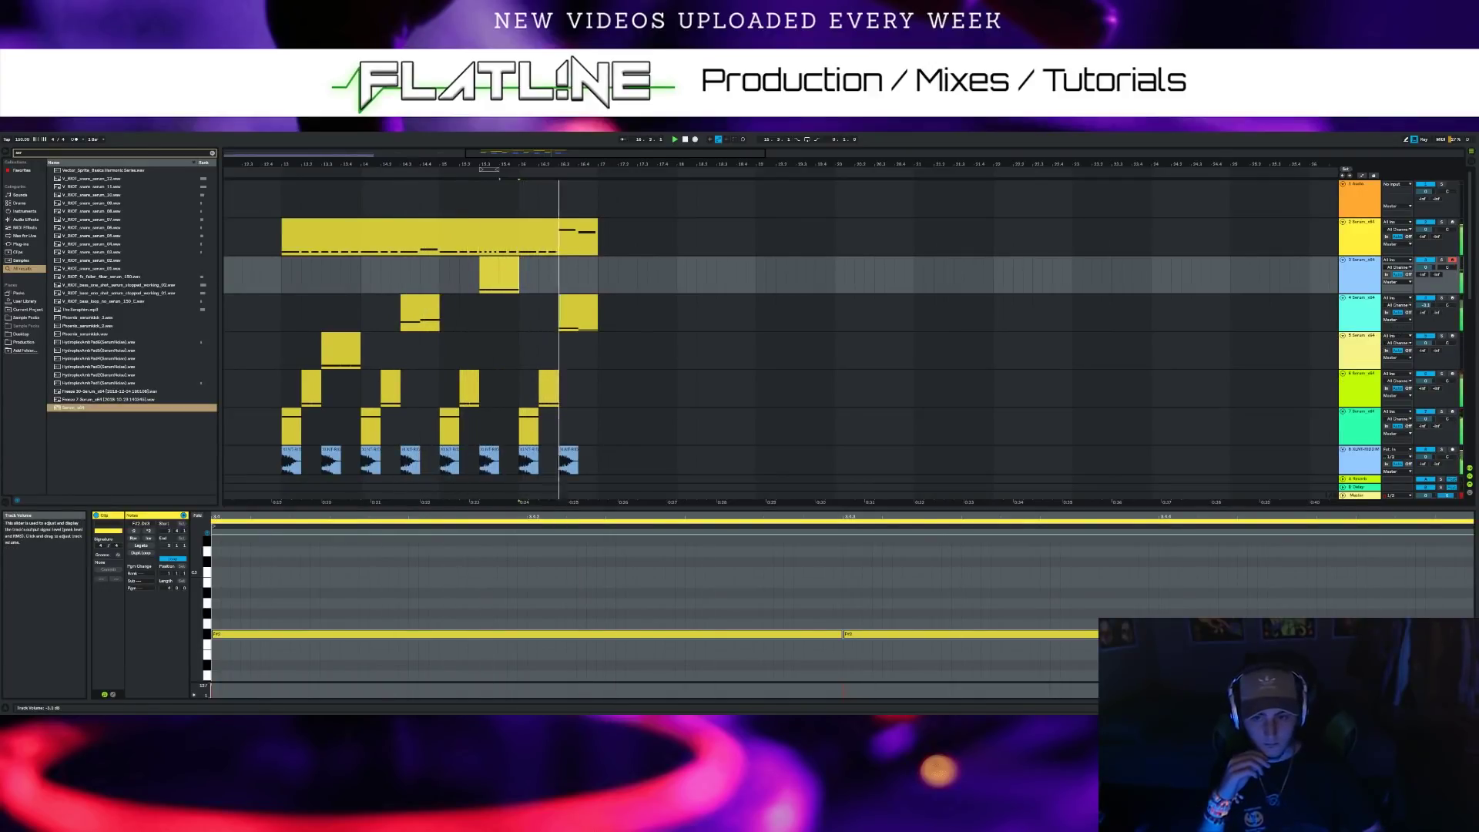
# Delete the second clip on the Machine gun track, fill its slot with a copy of the lime green track's preceding clip, and play the drop
pyautogui.moveTo(502, 276); pyautogui.dragTo(514, 269)
pyautogui.rightClick(512, 268)
pyautogui.click(523, 271)
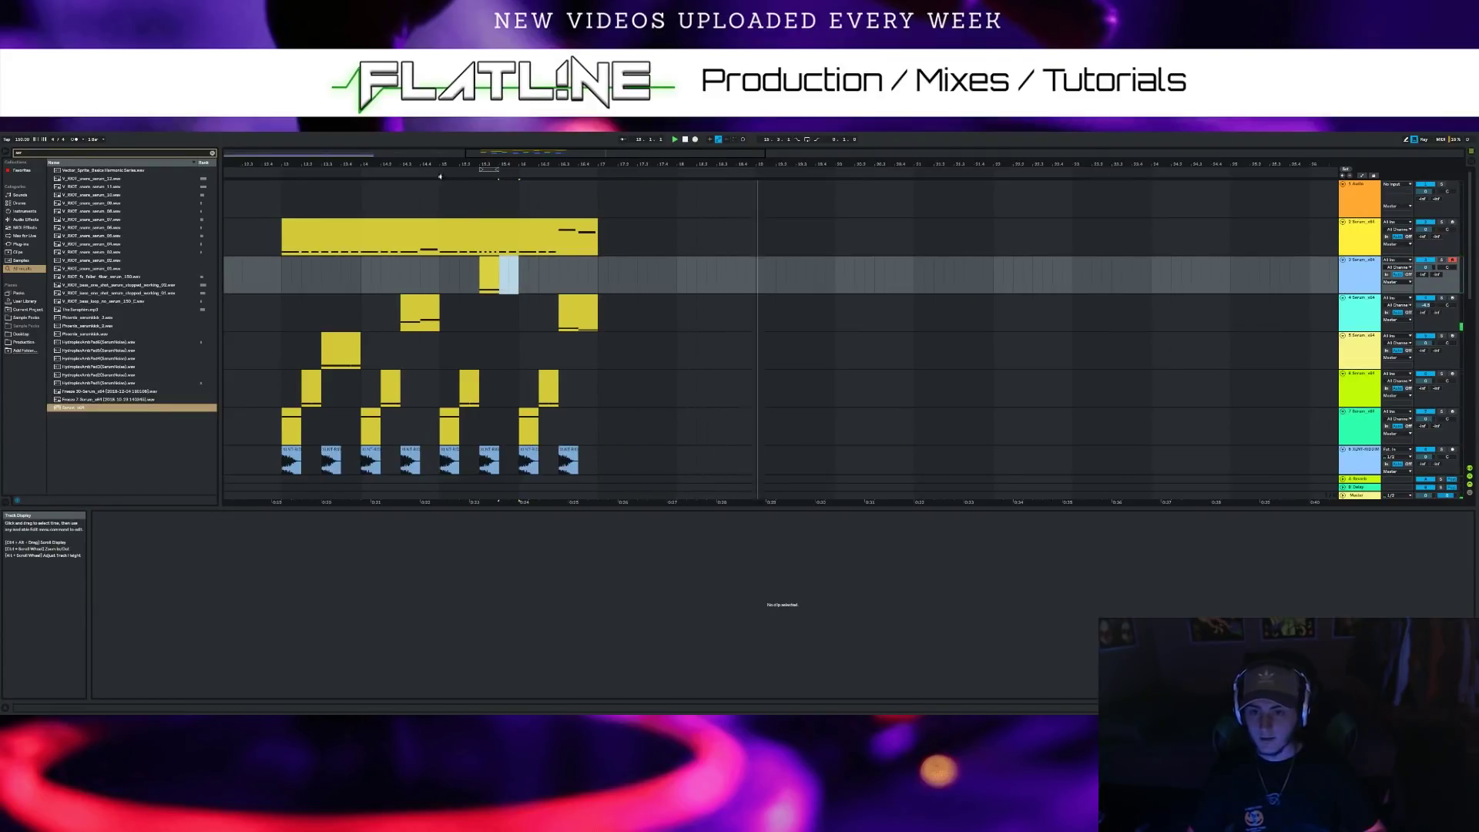
pyautogui.click(466, 379)
pyautogui.keyDown('ctrl'); pyautogui.moveTo(466, 378); pyautogui.dragTo(506, 378); pyautogui.keyUp('ctrl')
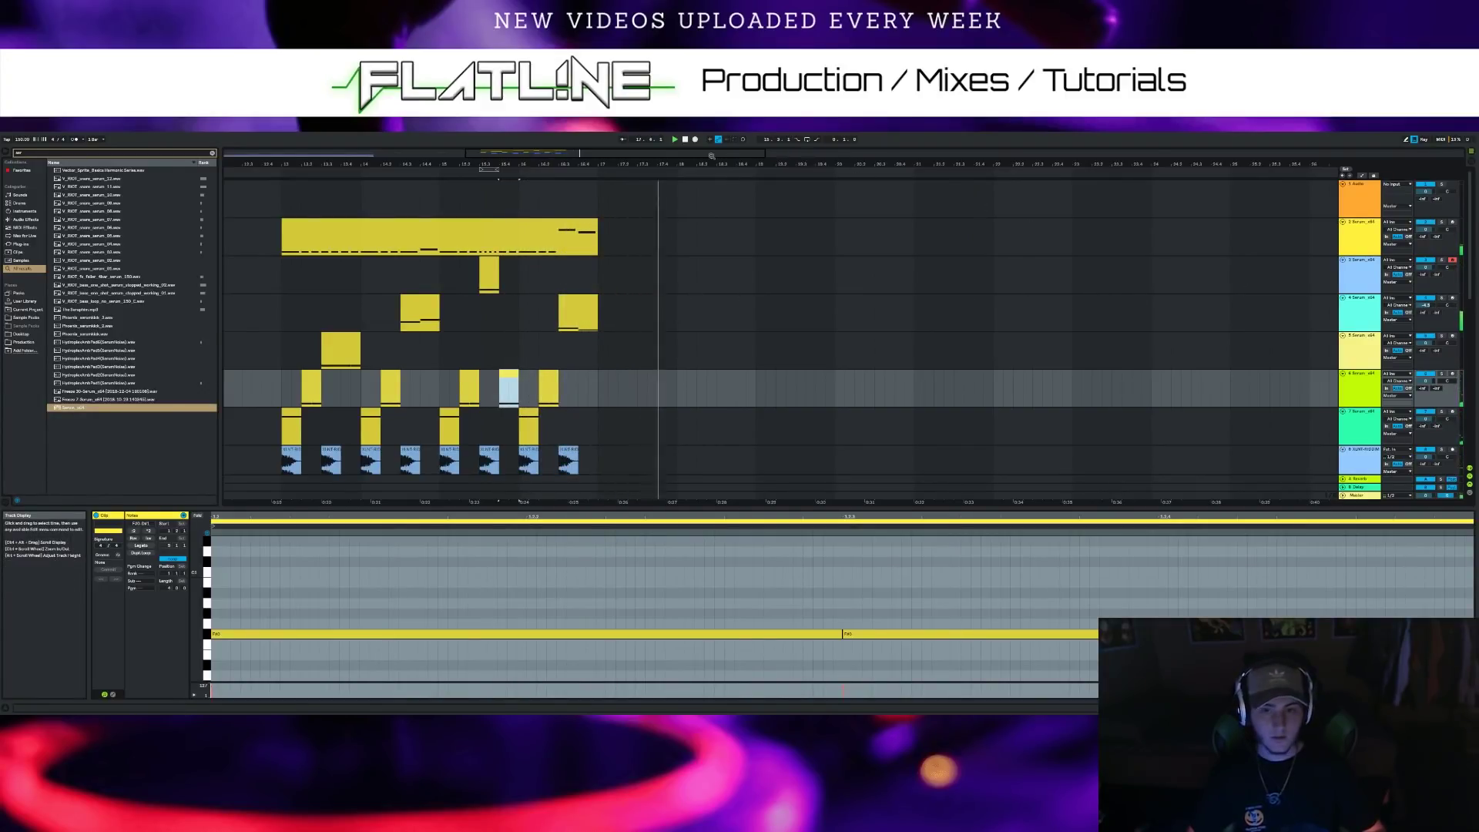
pyautogui.click(270, 174)
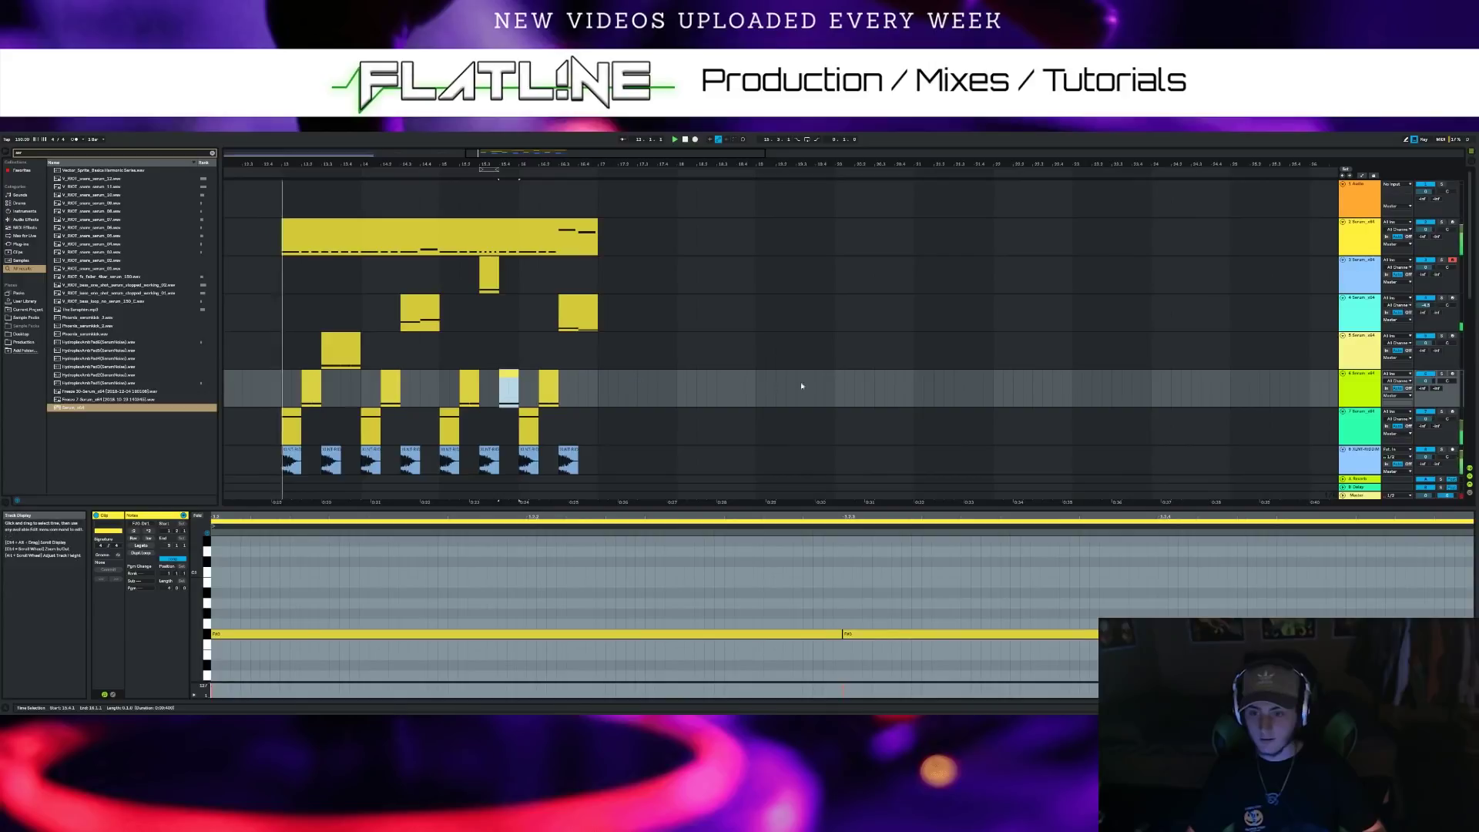
# Add the OTT preset to the pale yellow Serum track, adjust its output level and replay the drop from its start
pyautogui.doubleClick(1356, 346)
pyautogui.click(213, 154)
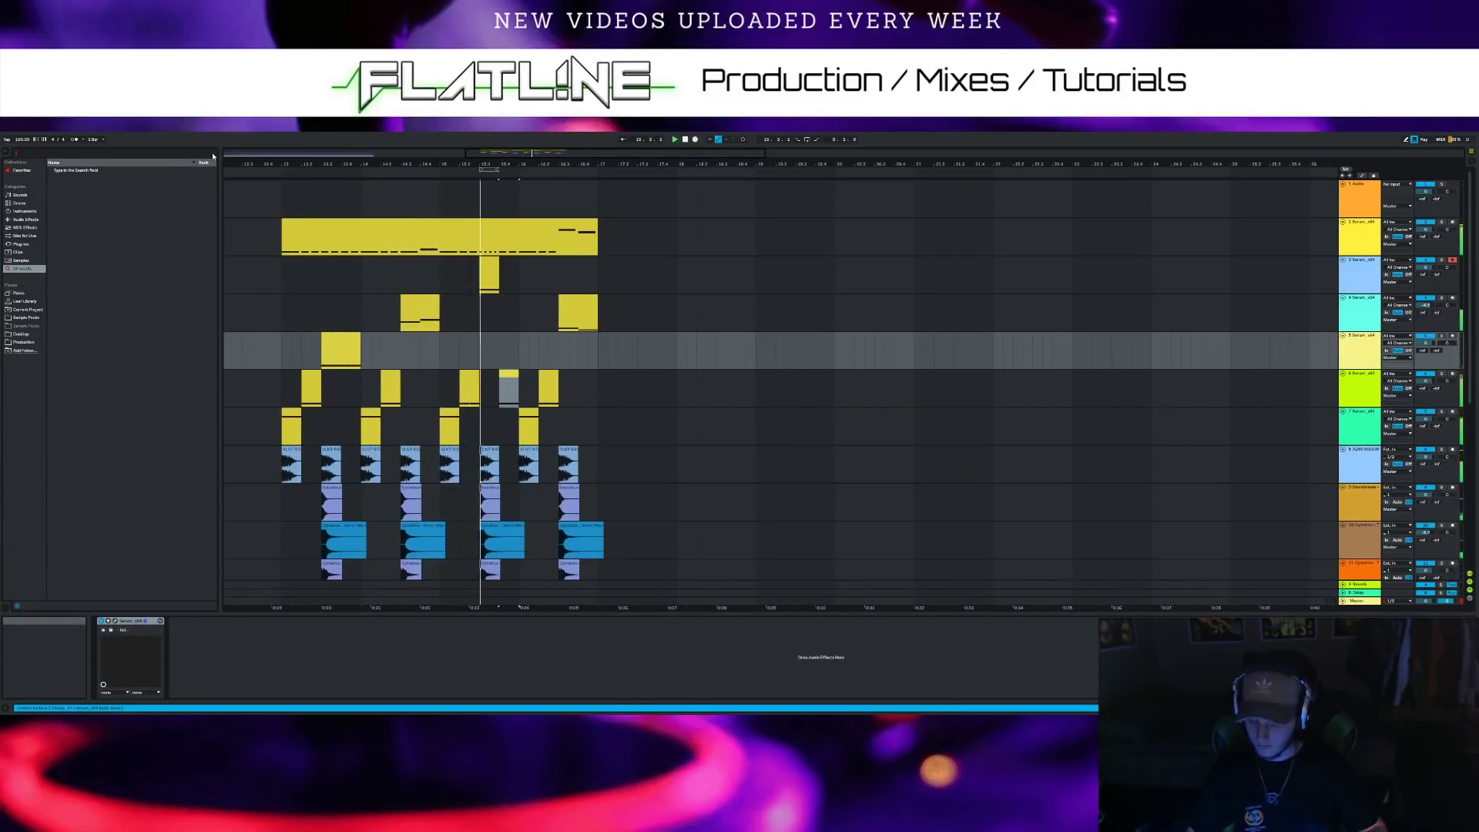
pyautogui.write('ott')
pyautogui.doubleClick(146, 188)
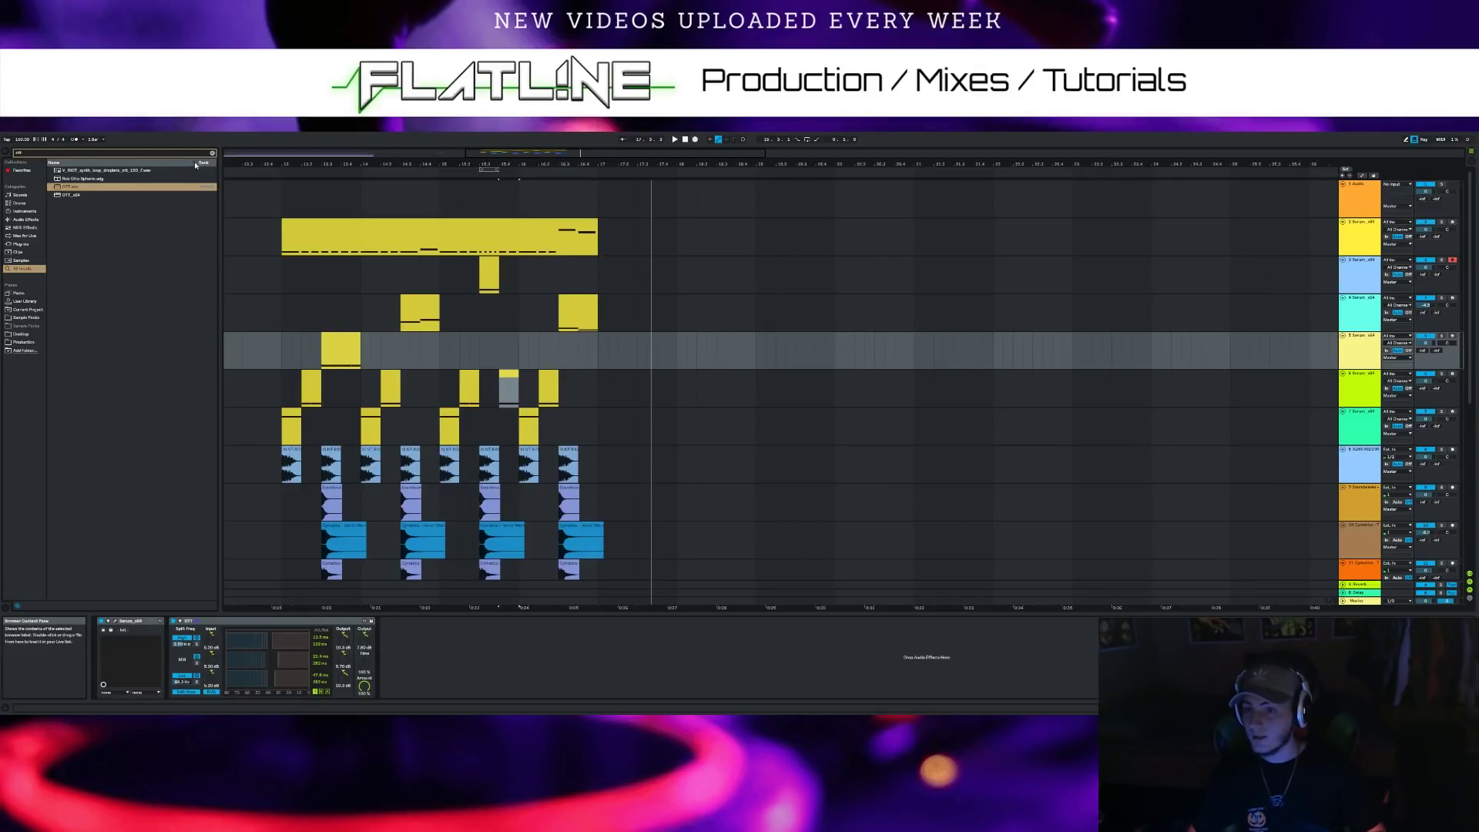
pyautogui.click(271, 173)
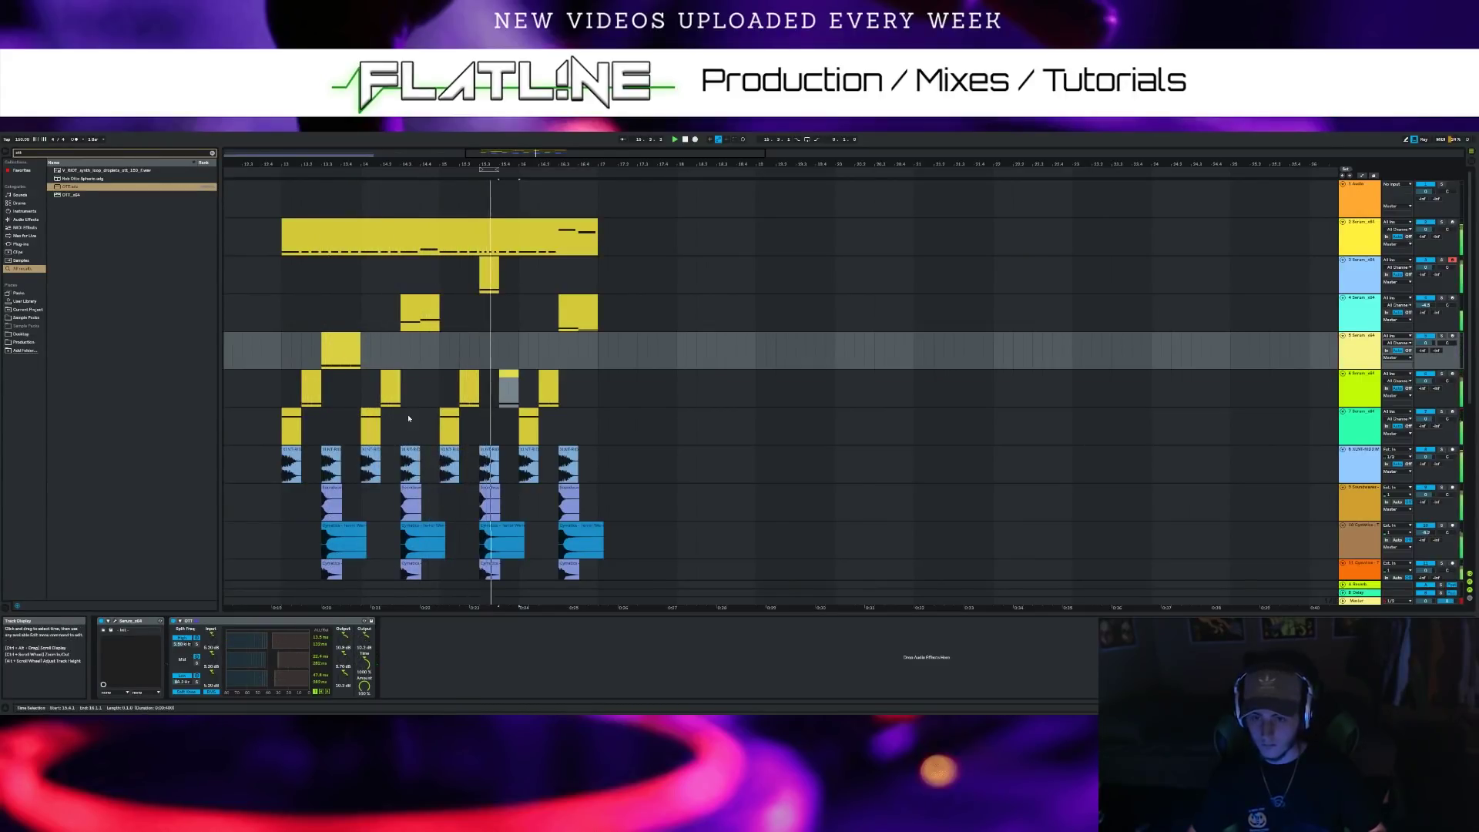
pyautogui.click(274, 175)
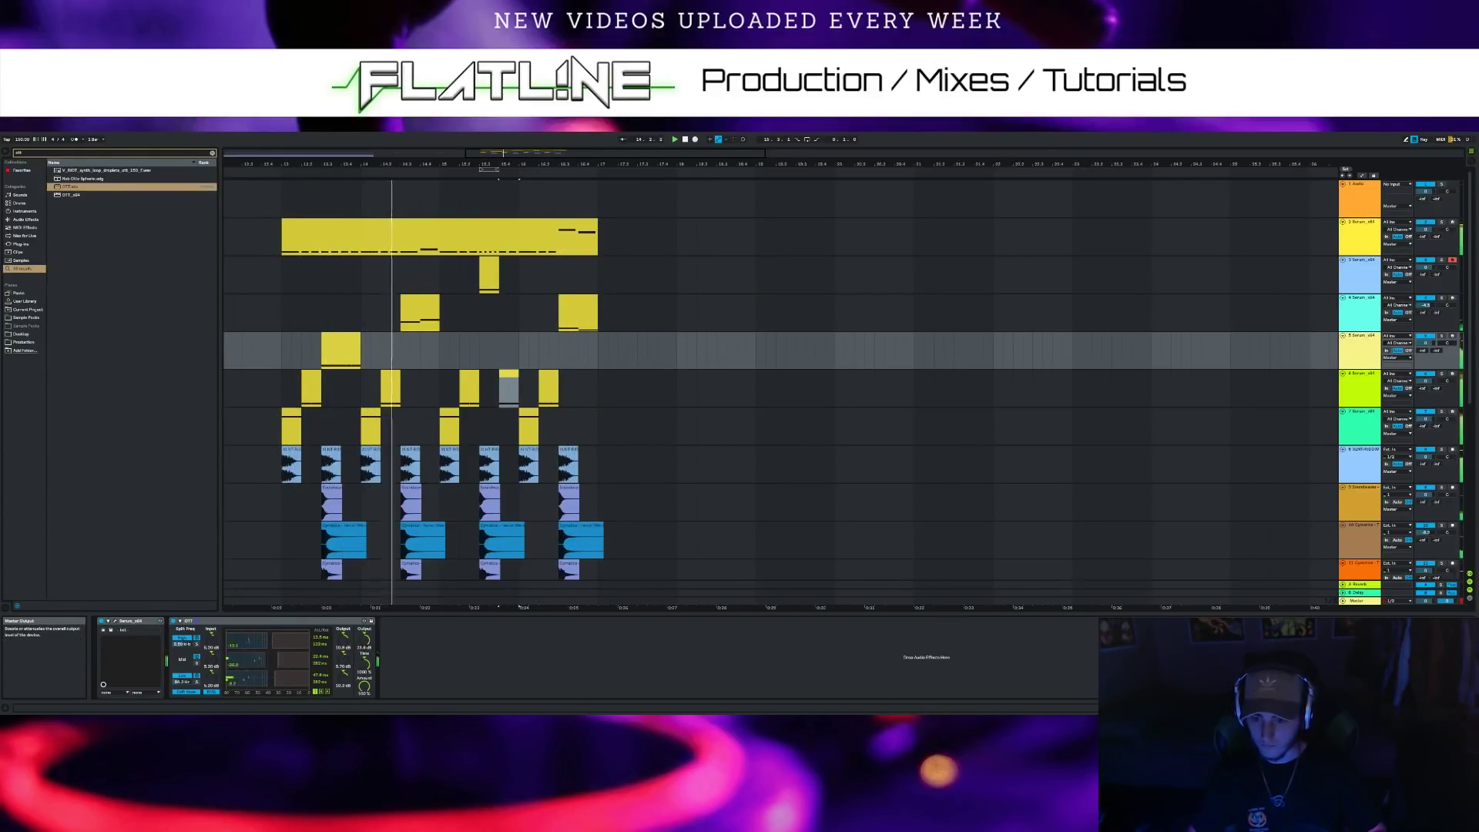
pyautogui.click(276, 178)
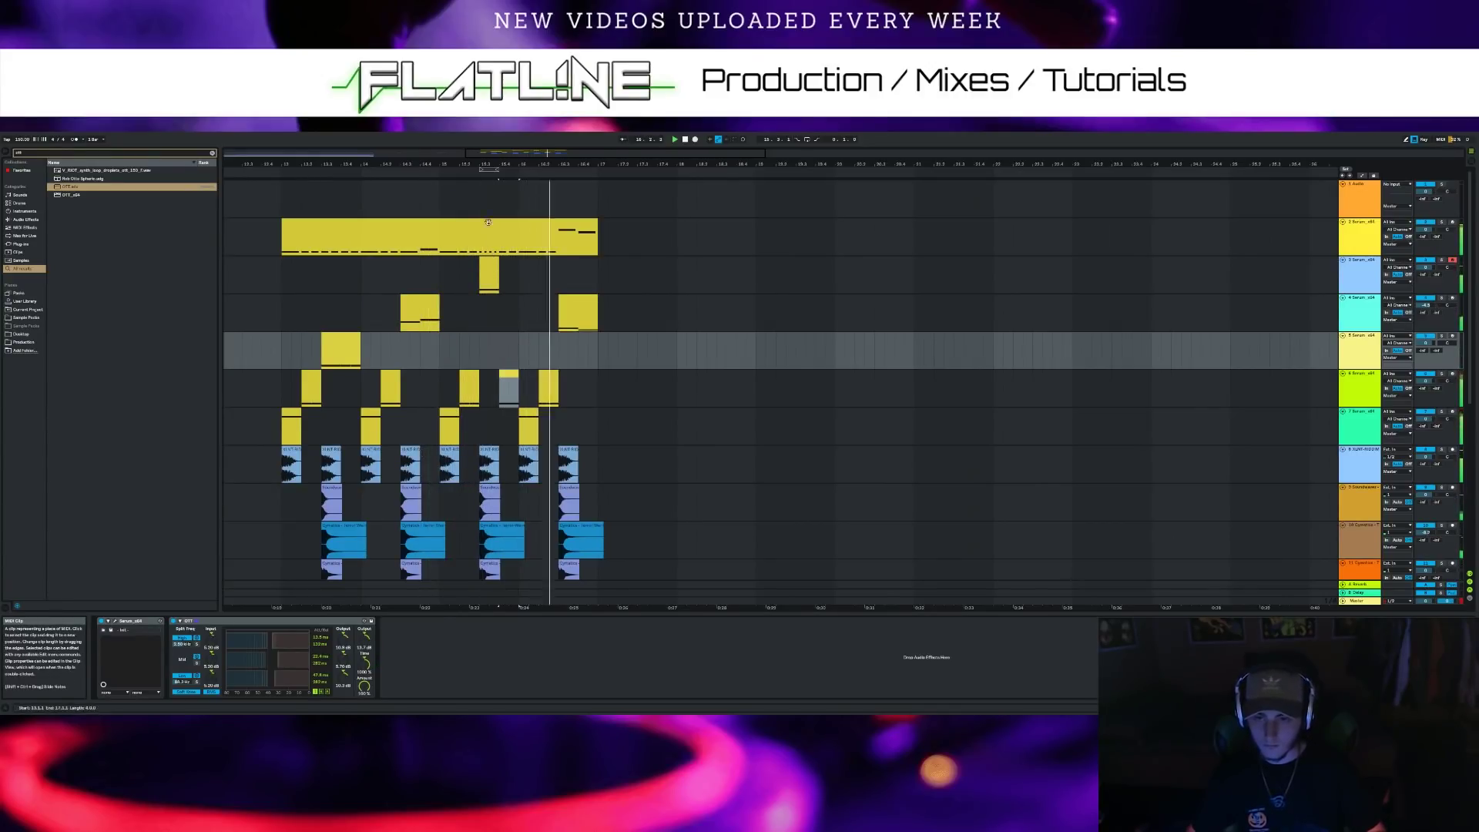
# Add the OTT preset to the Machine gun track, raise its output level and play the drop
pyautogui.click(489, 276)
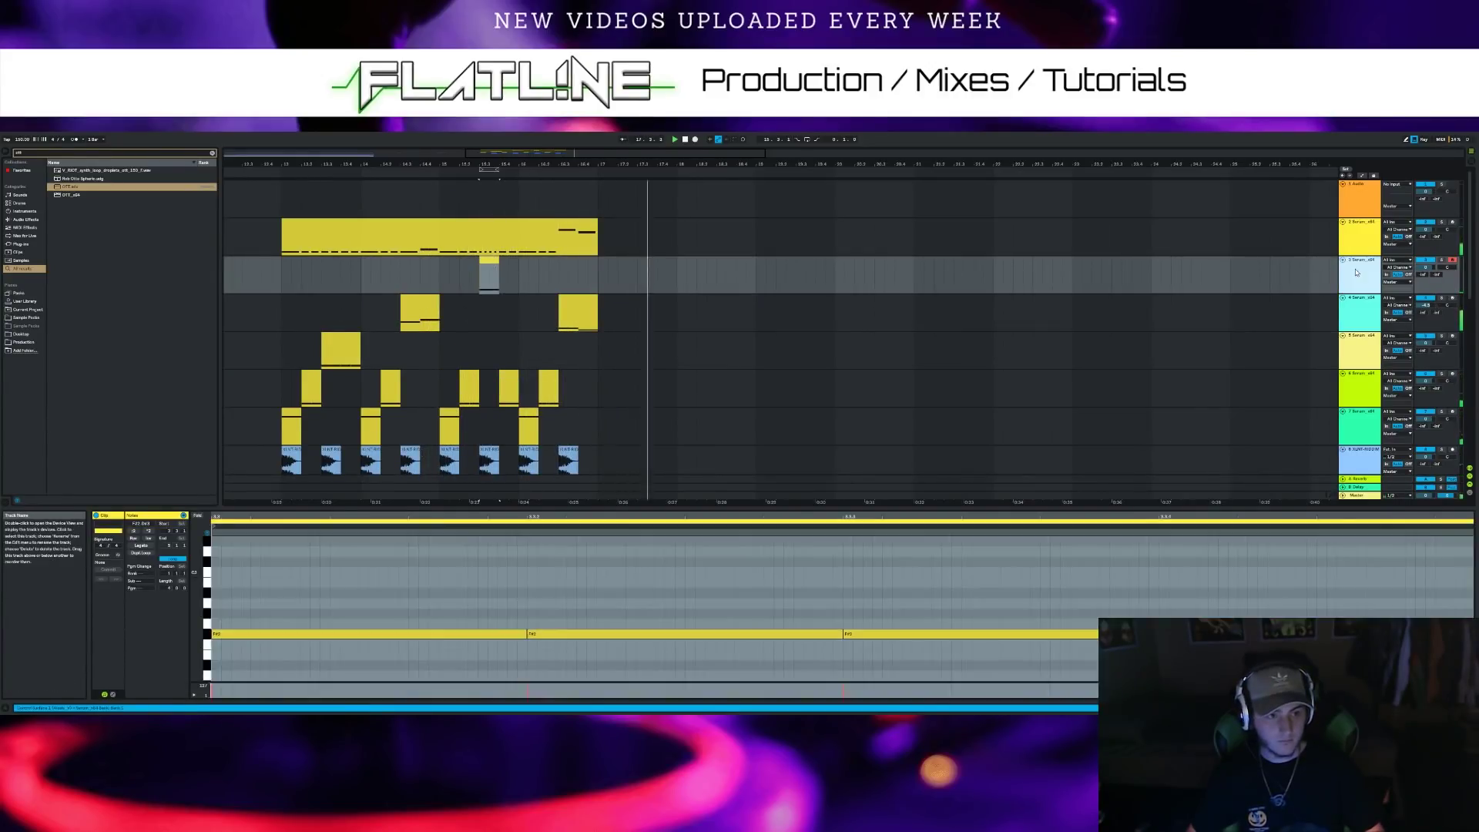
pyautogui.click(1356, 273)
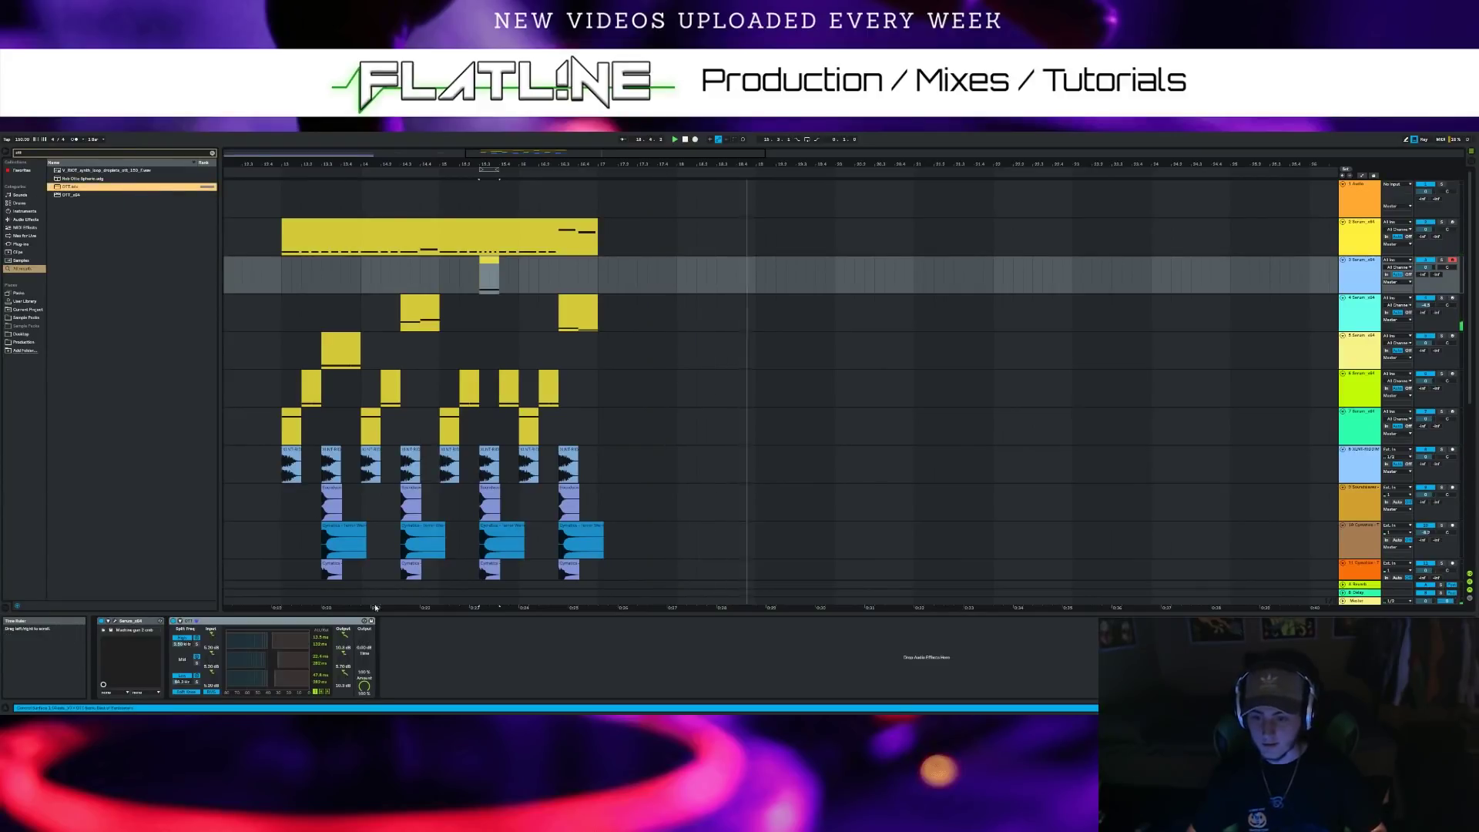
pyautogui.moveTo(366, 637); pyautogui.dragTo(366, 602)
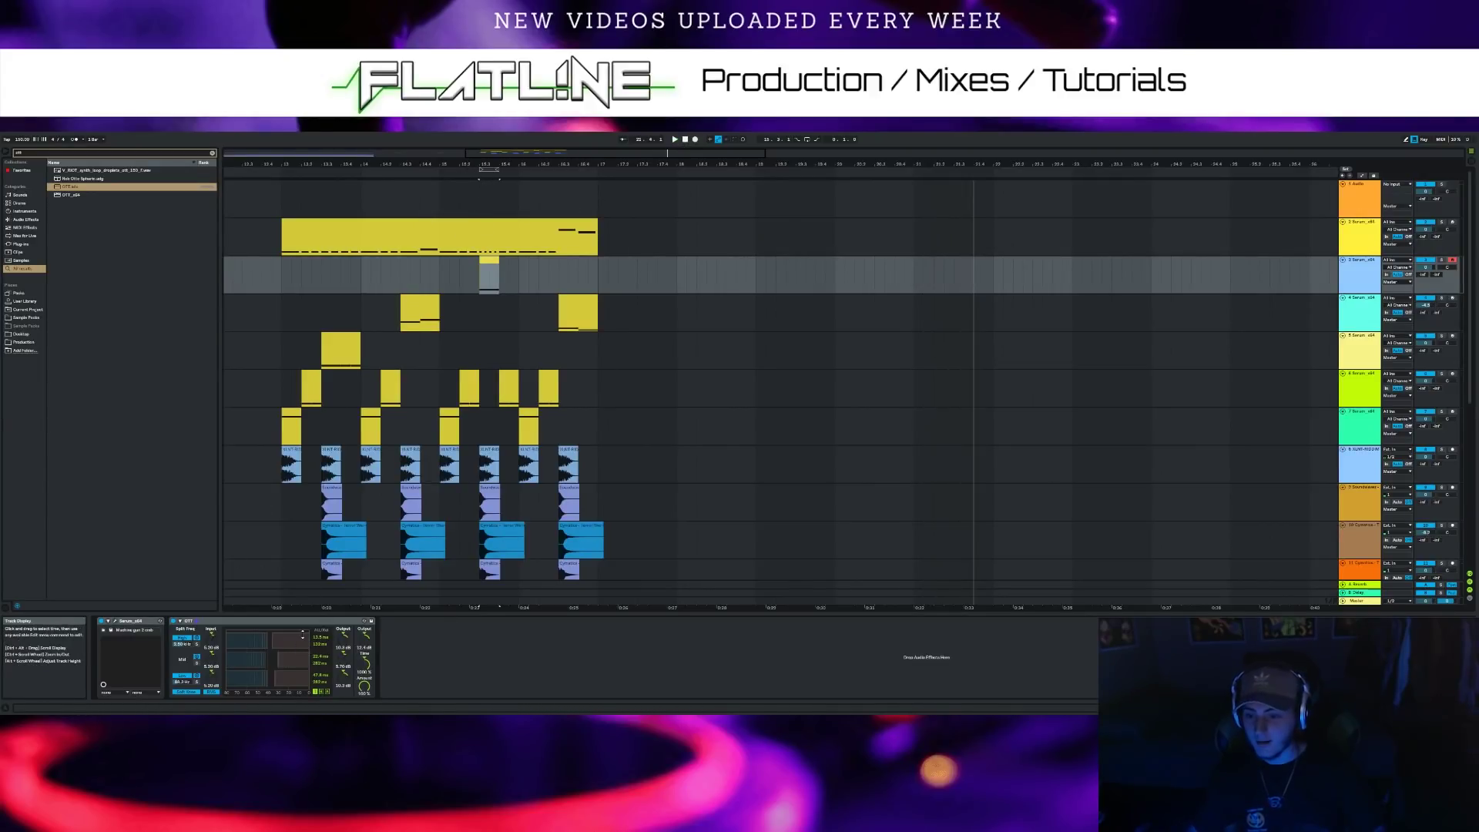
pyautogui.press('space')
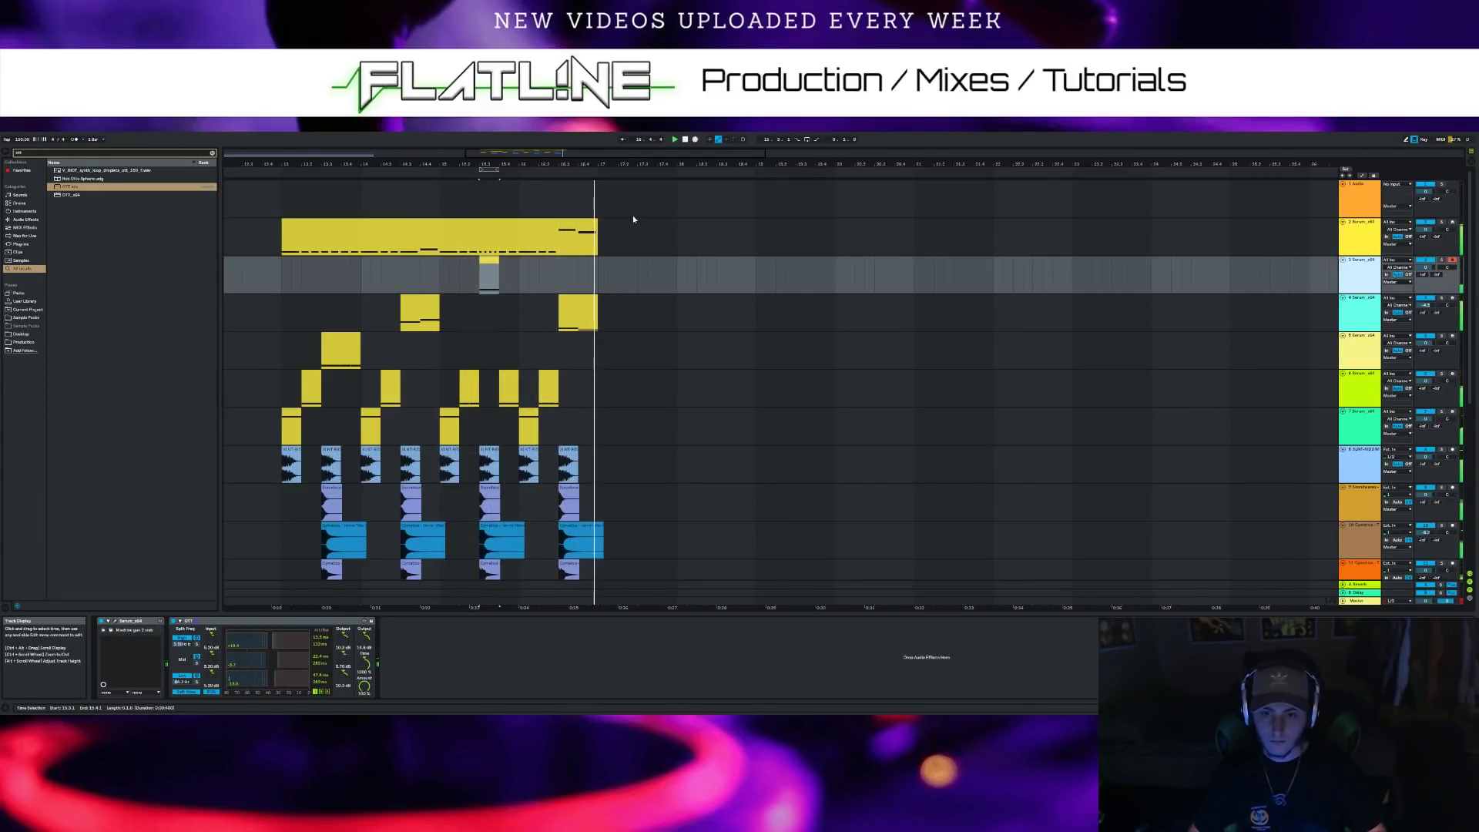
pyautogui.click(1363, 313)
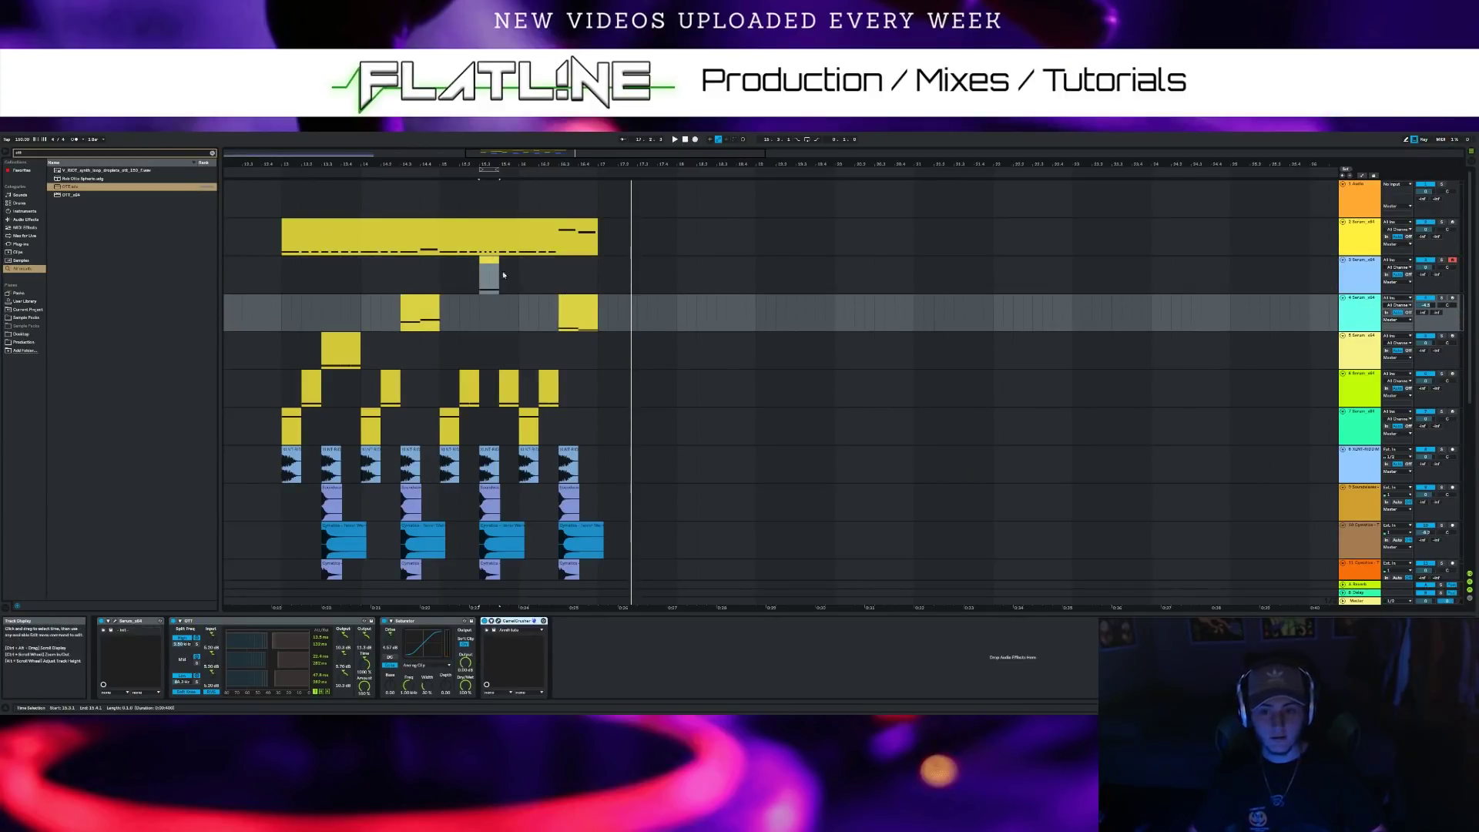
pyautogui.click(1375, 273)
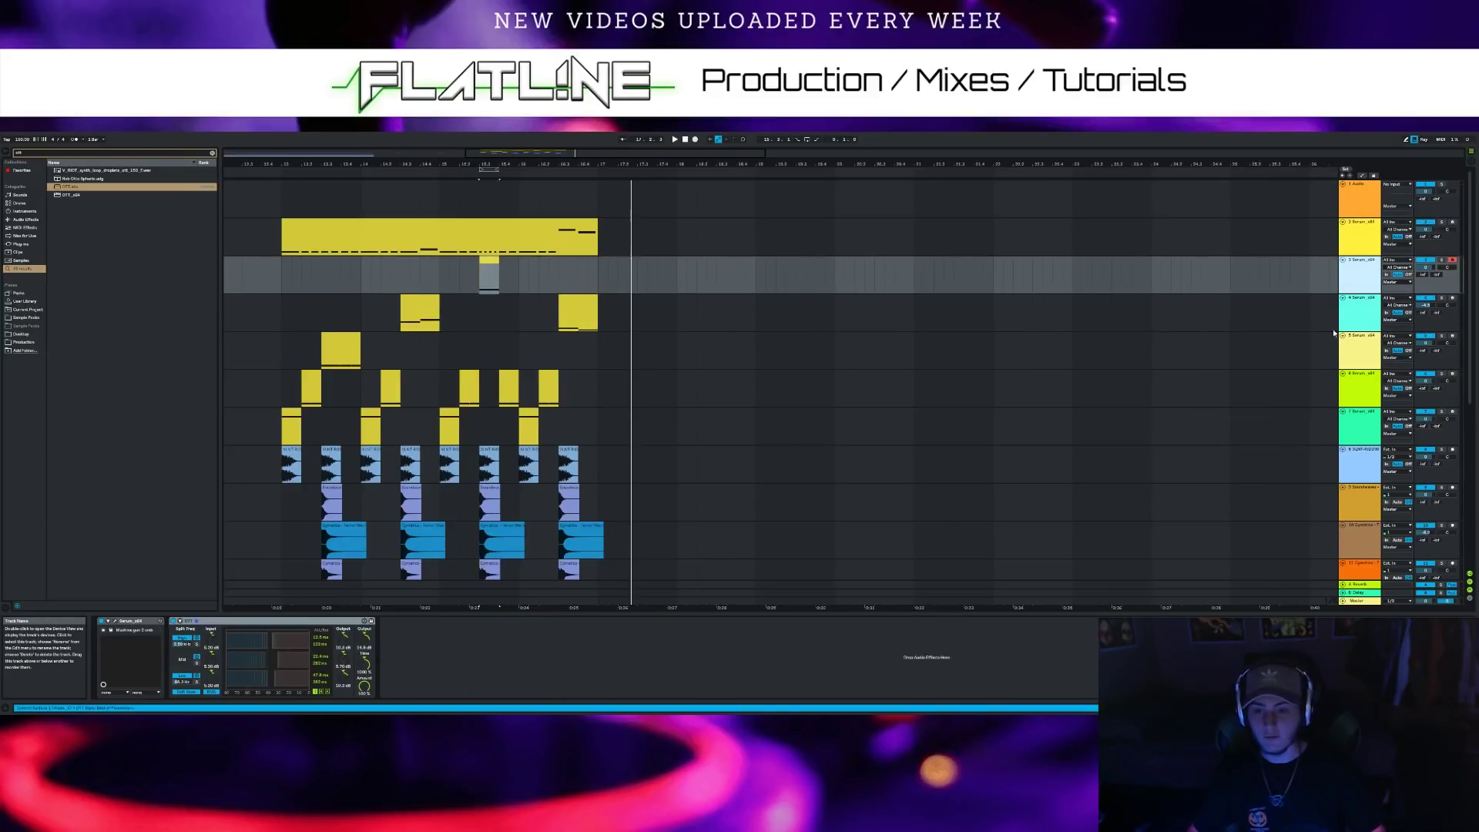
pyautogui.click(1356, 429)
pyautogui.rightClick(1359, 274)
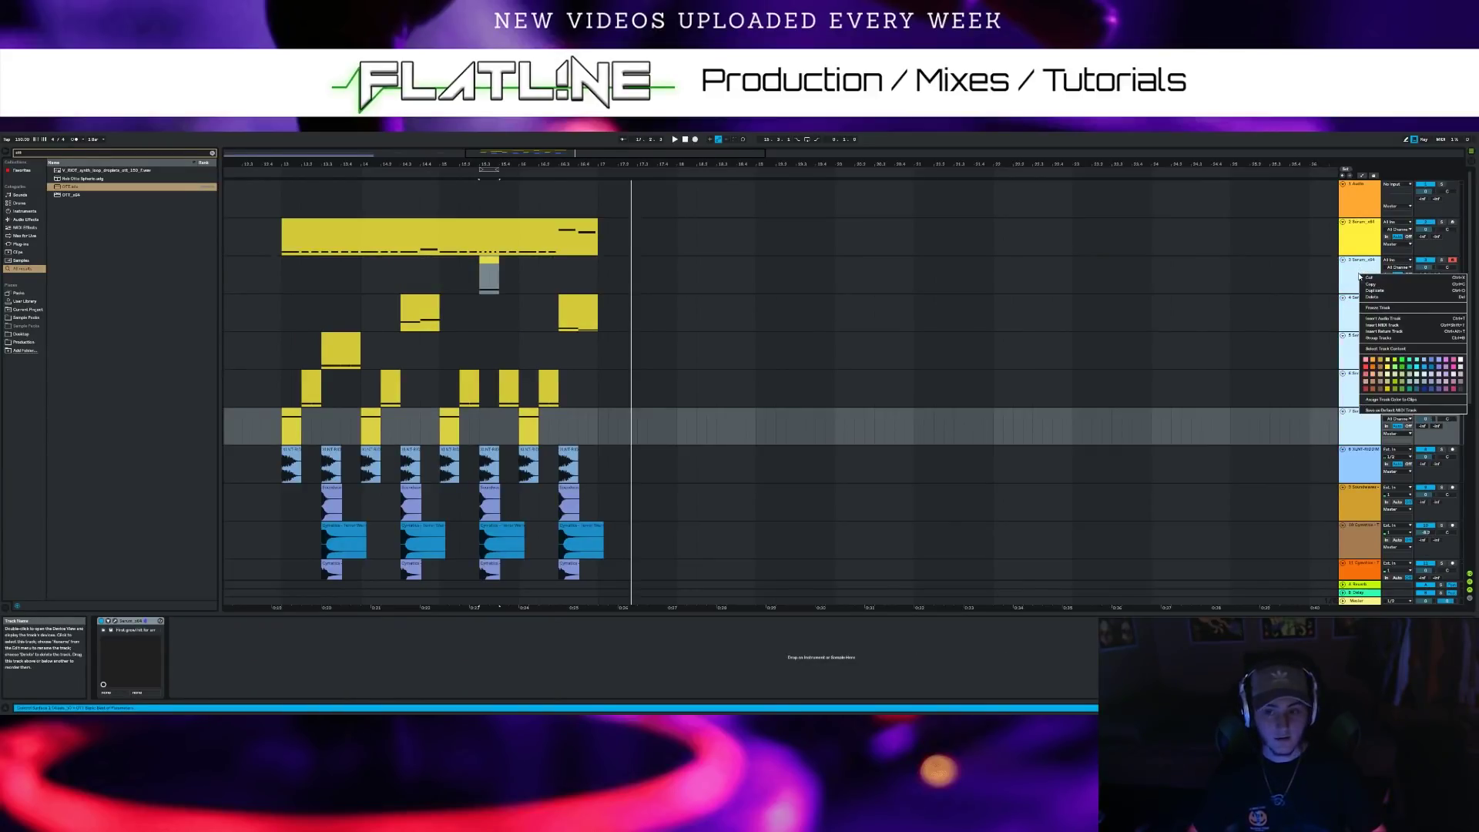
pyautogui.click(1375, 310)
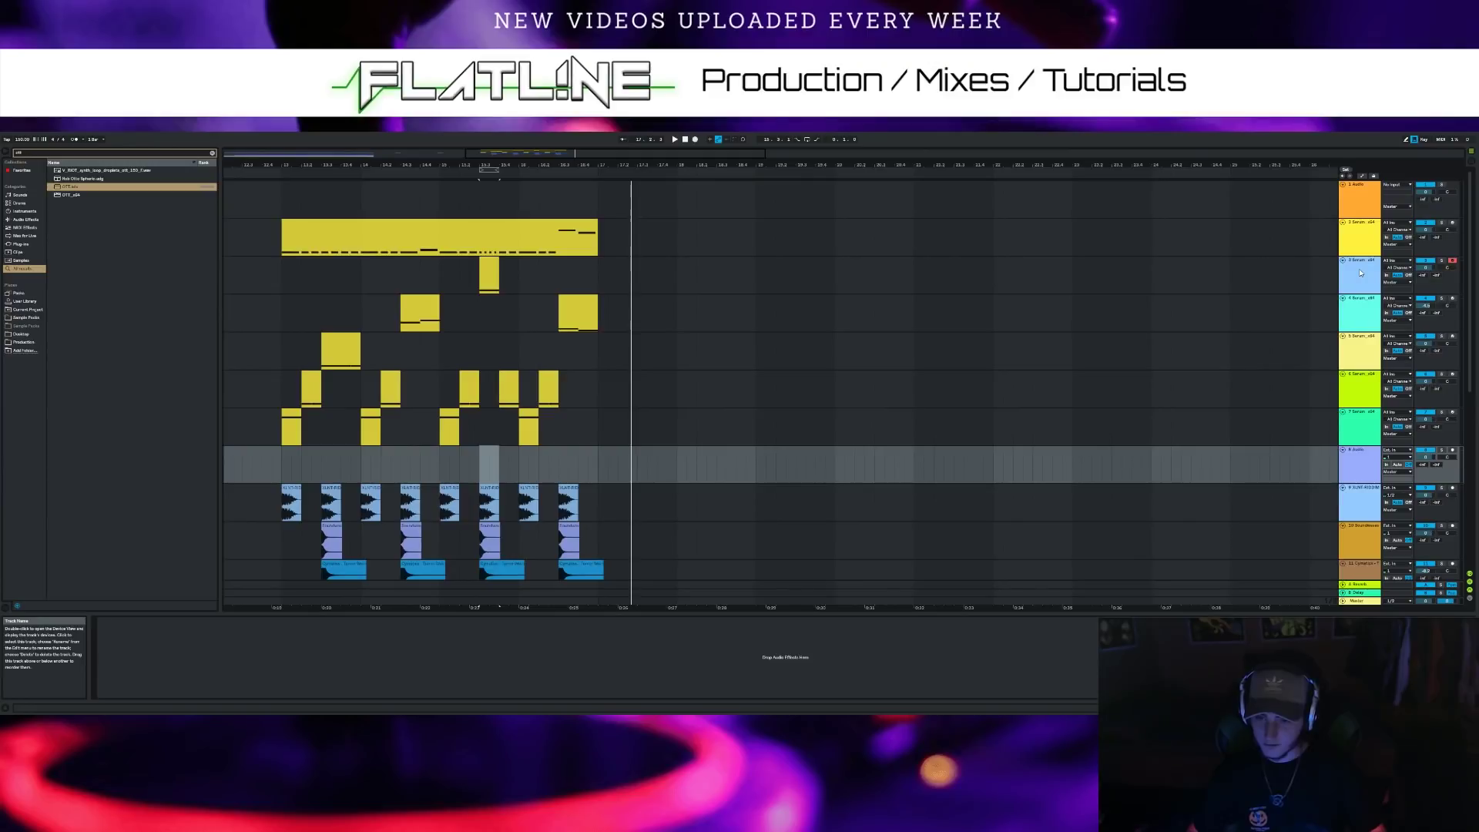
pyautogui.press('Delete')
# Group the five Serum bass tracks, from the Machine gun track down to the turquoise green one above the audio samples
pyautogui.click(1361, 434)
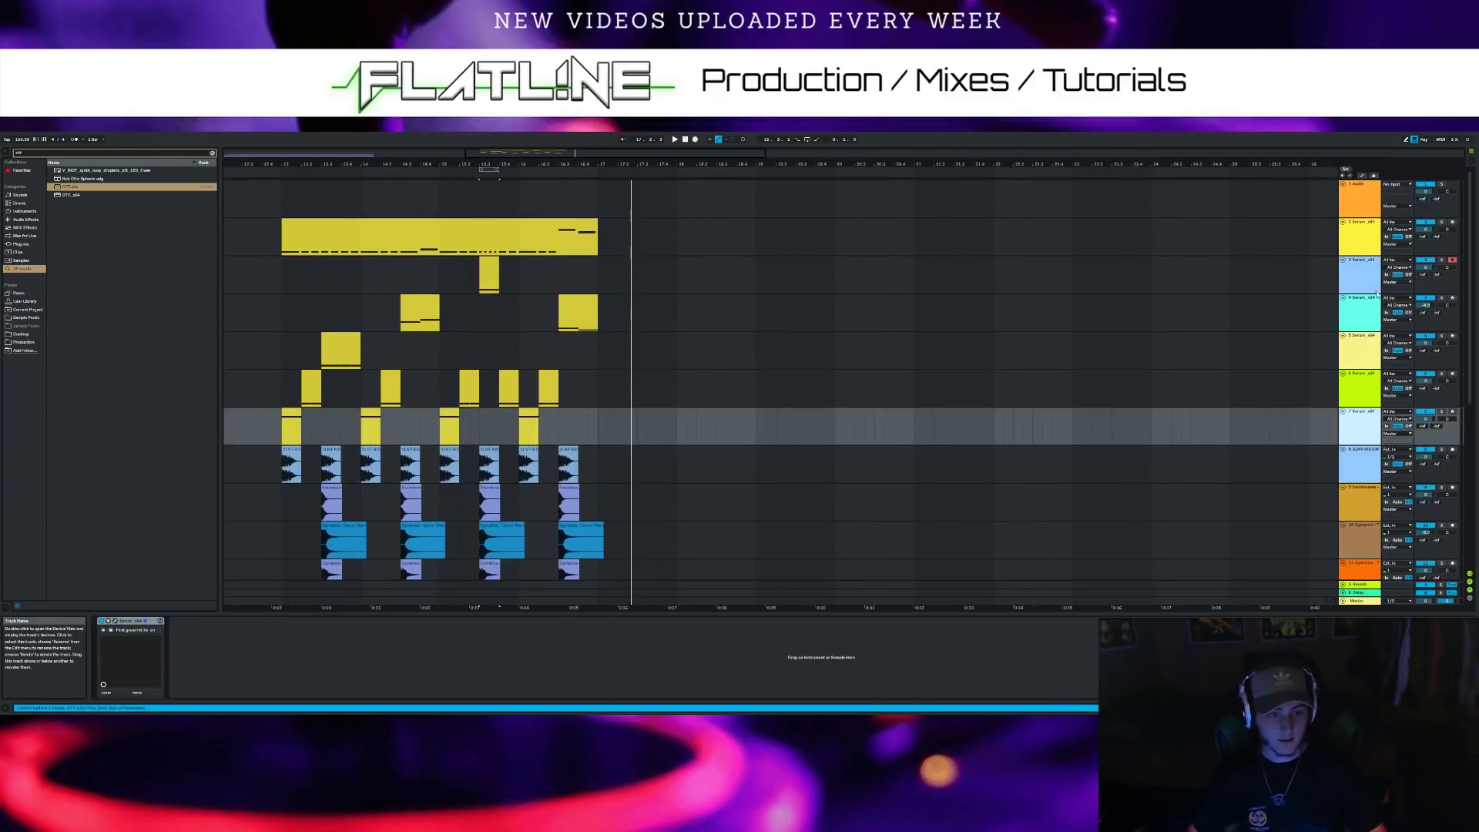
pyautogui.click(1363, 280)
pyautogui.rightClick(1360, 283)
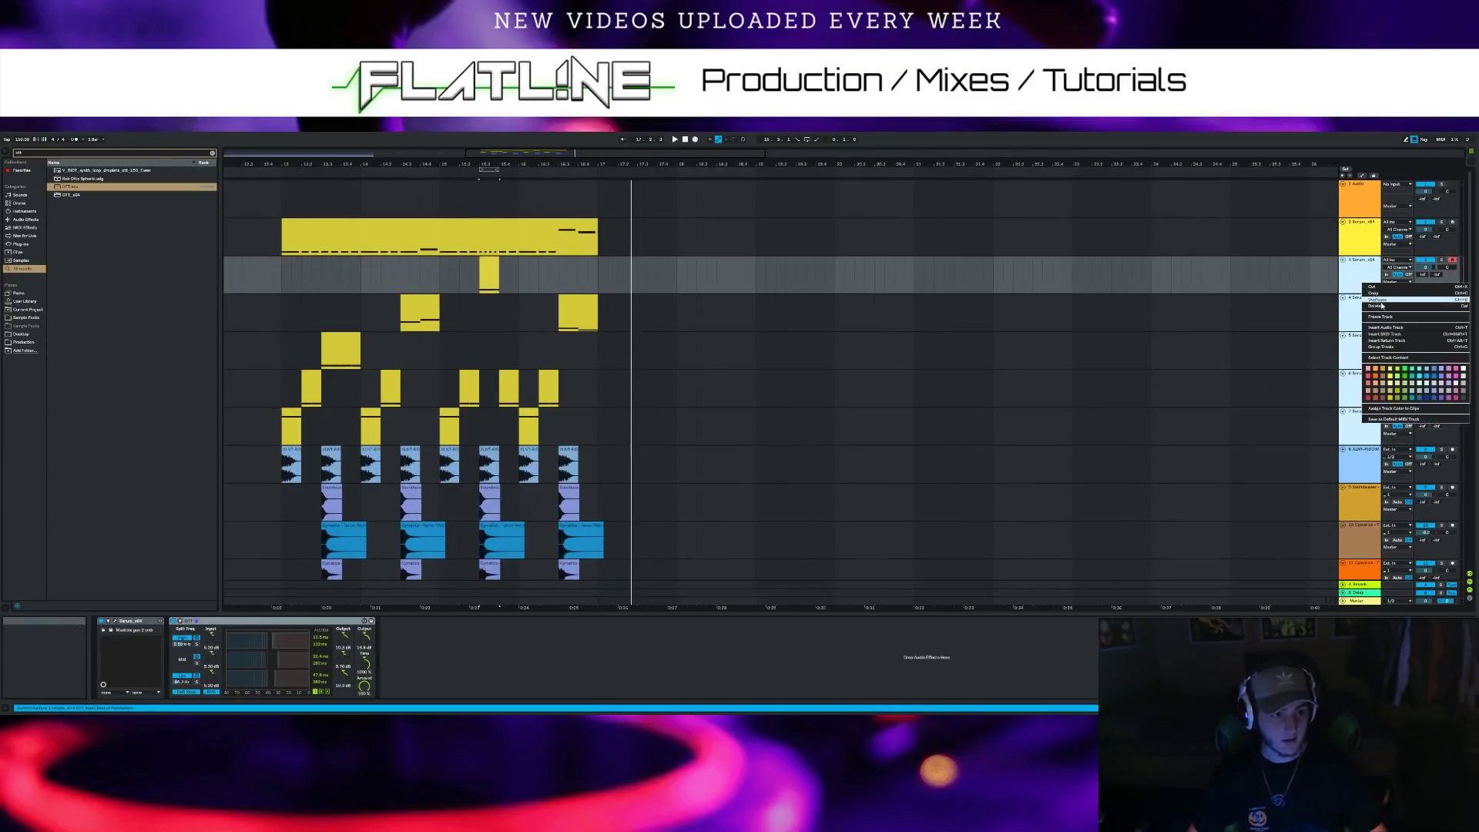
pyautogui.click(1371, 347)
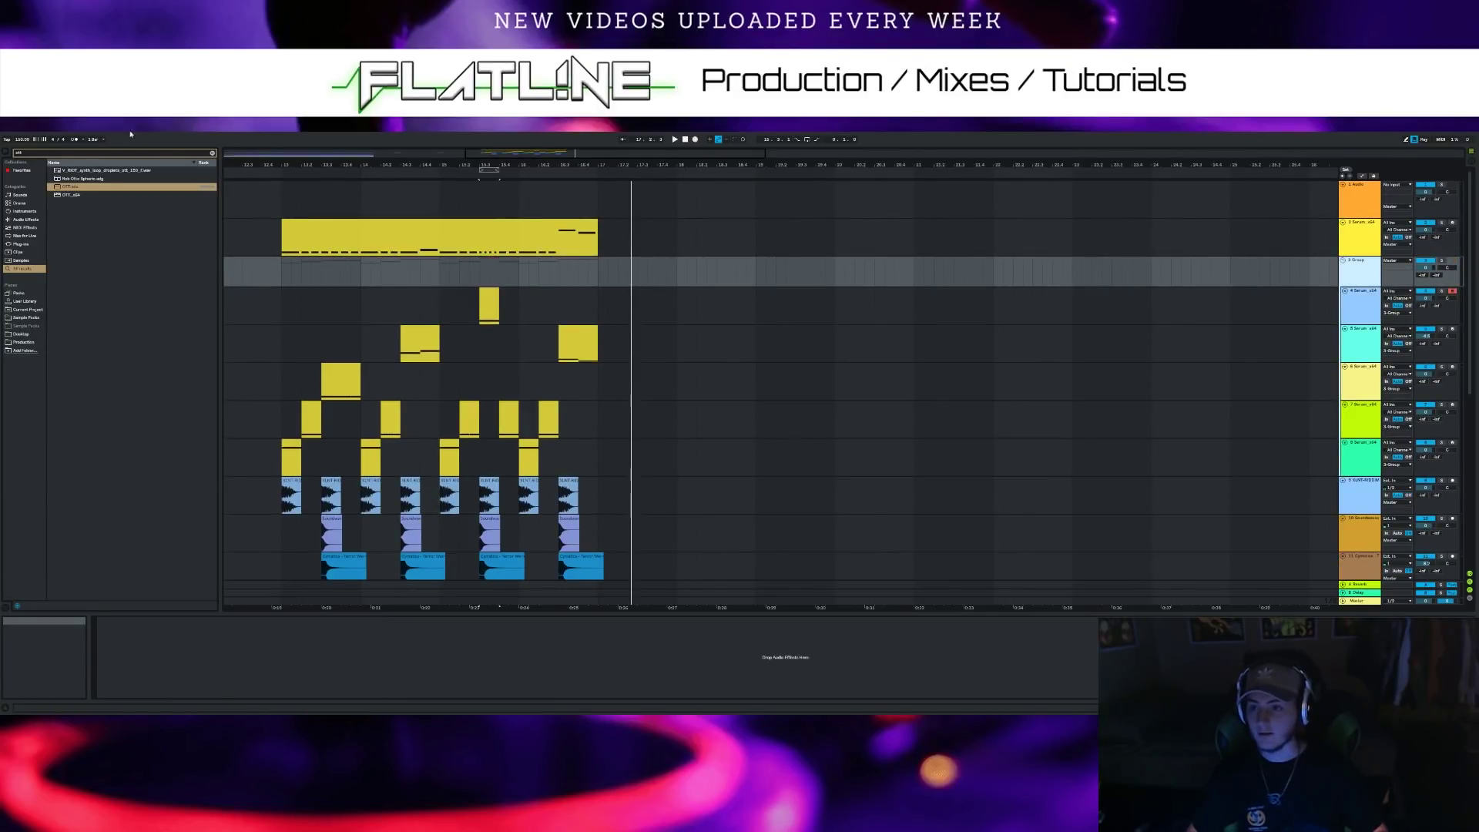
# Find EQ Eight in the browser and add it to the new bass group track
pyautogui.click(213, 153)
pyautogui.write('eq')
pyautogui.click(76, 179)
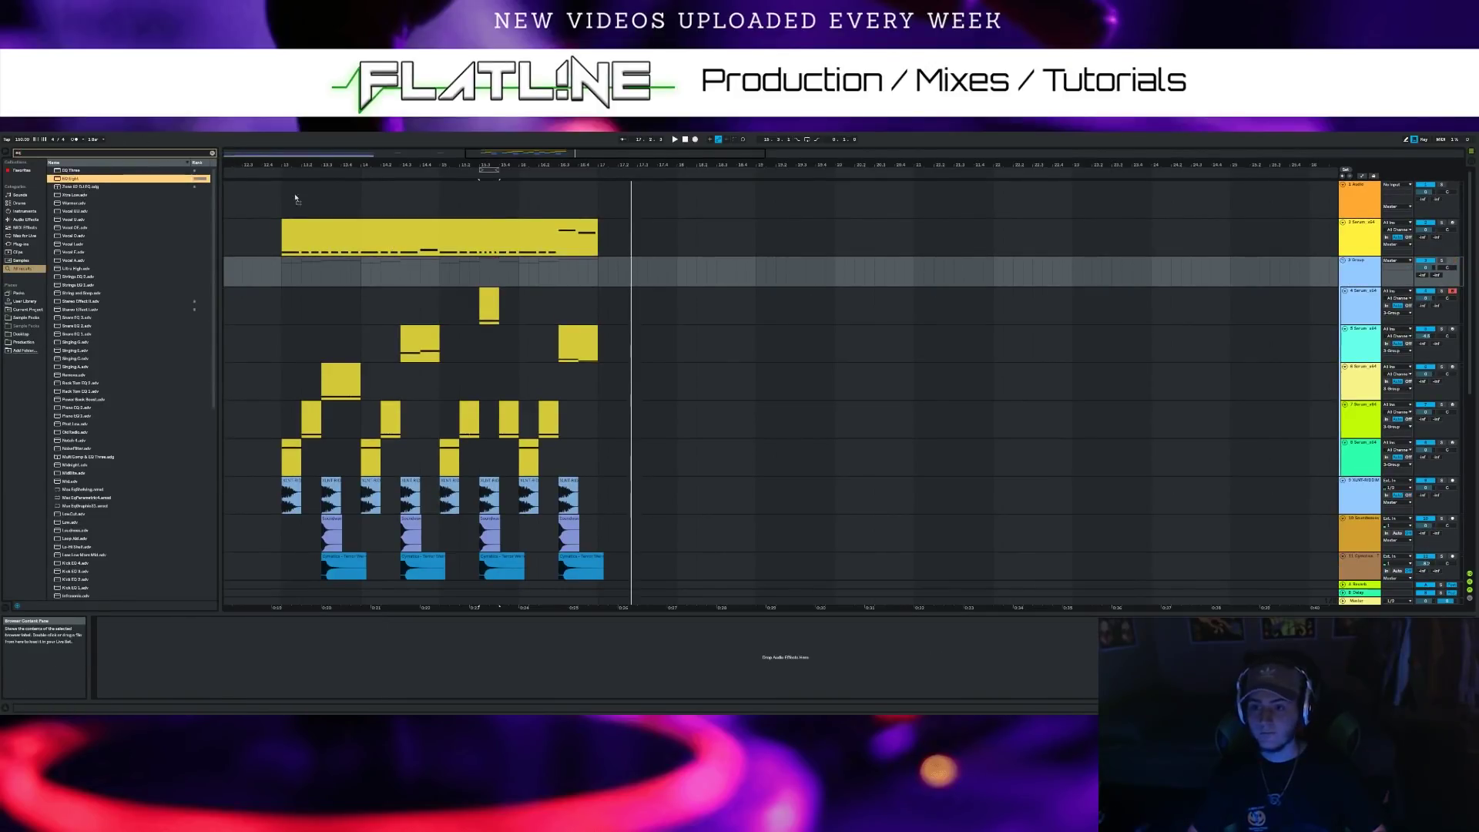
pyautogui.moveTo(1350, 269); pyautogui.dragTo(1350, 269)
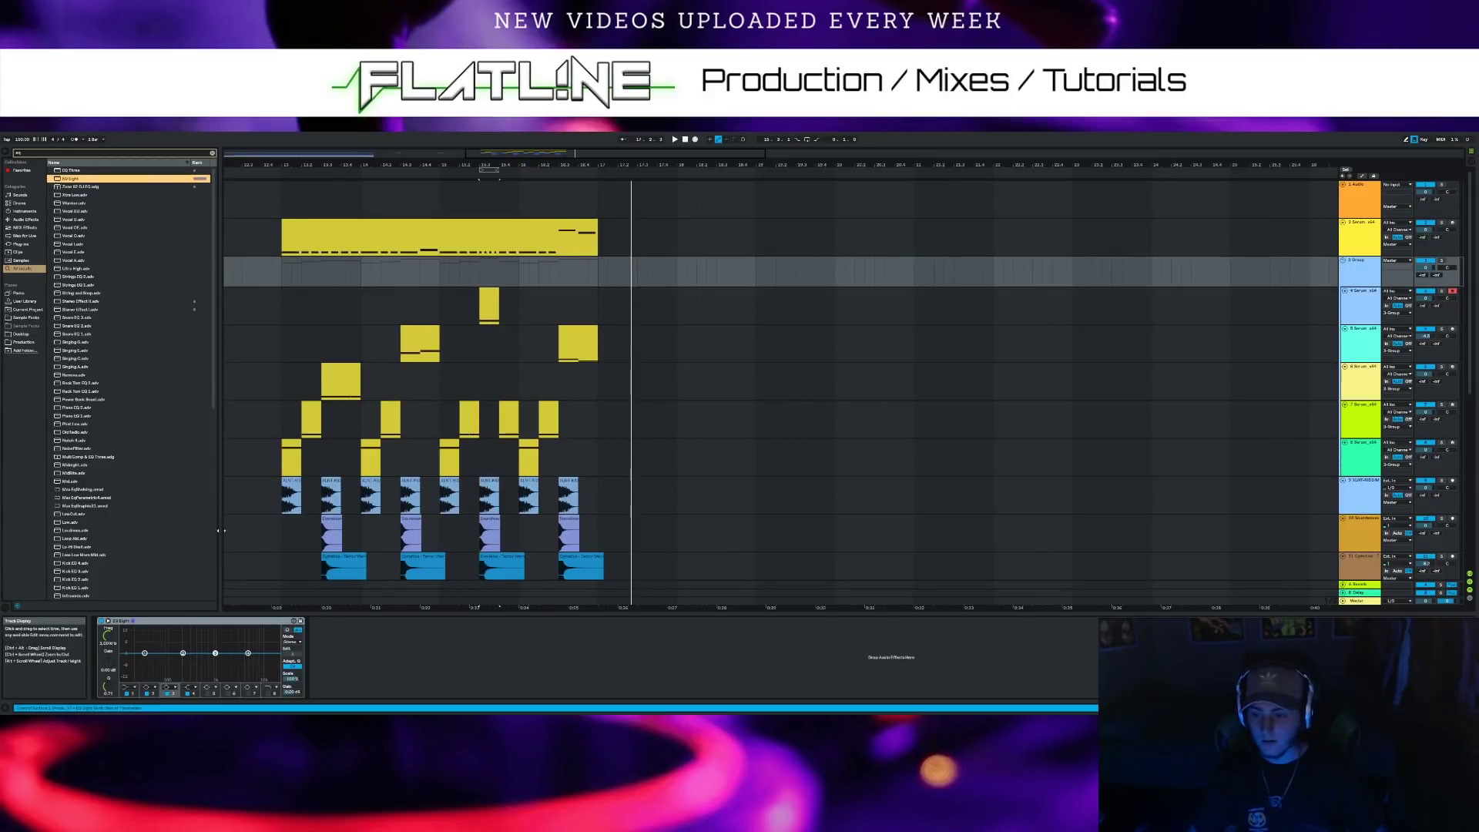
# Set the first EQ Eight band on the bass group to a low cut, raise its cutoff frequency and play the drop
pyautogui.click(129, 687)
pyautogui.click(134, 637)
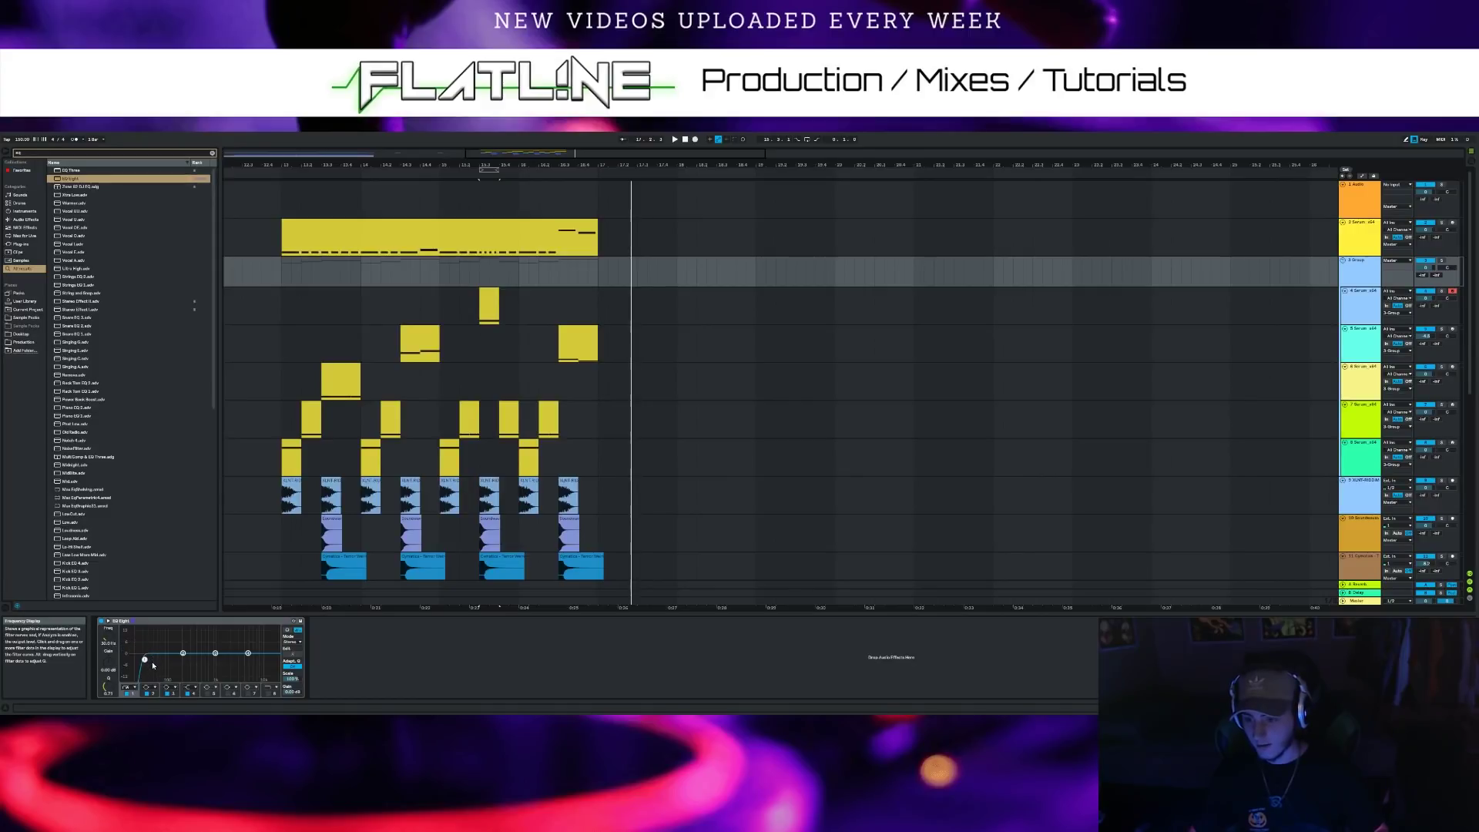
pyautogui.click(328, 374)
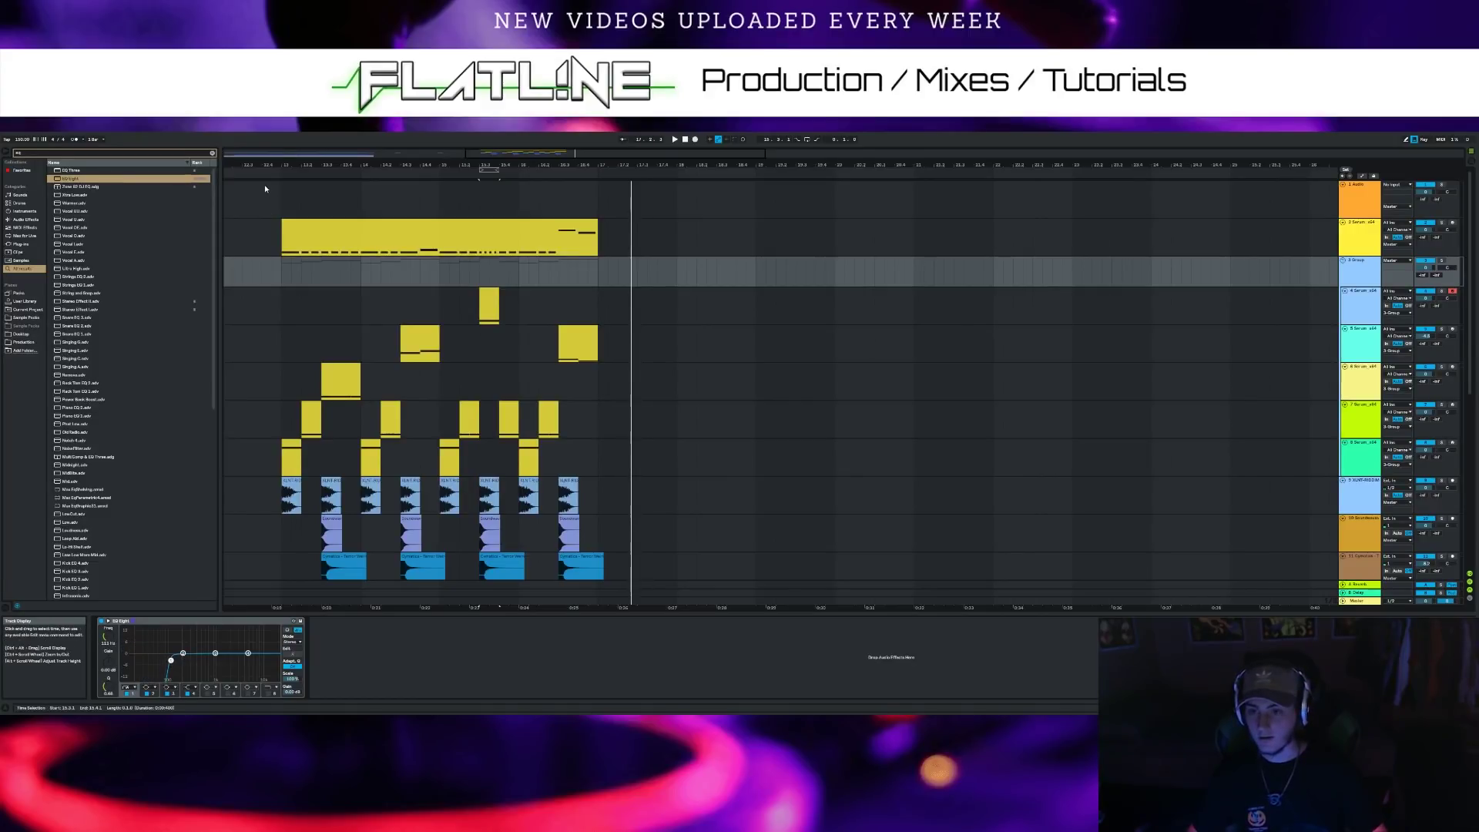
pyautogui.press('space')
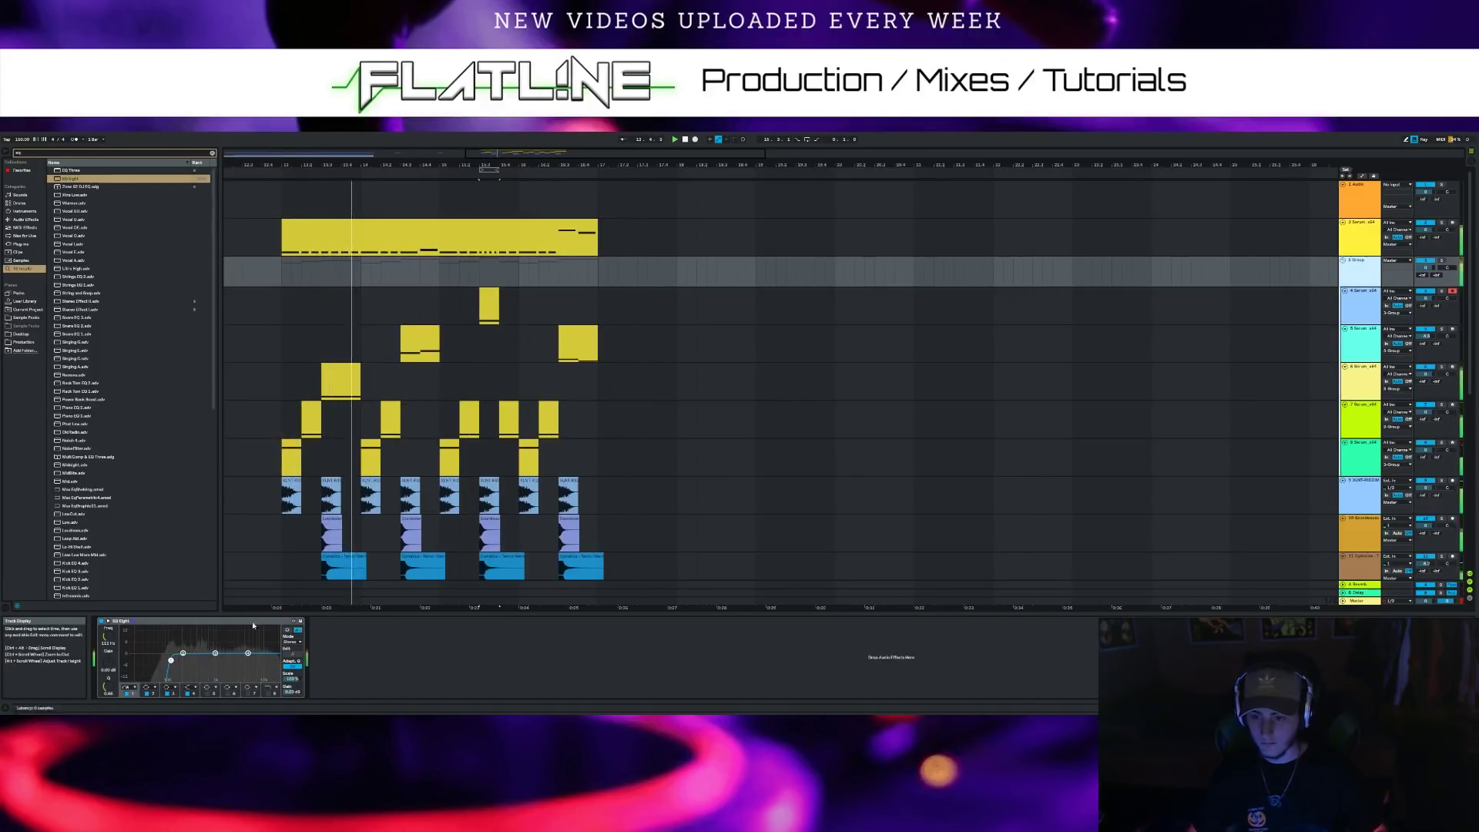
# Nudge the low cut frequency on the bass group's EQ Eight slightly higher and play the drop
pyautogui.moveTo(170, 660); pyautogui.dragTo(173, 660)
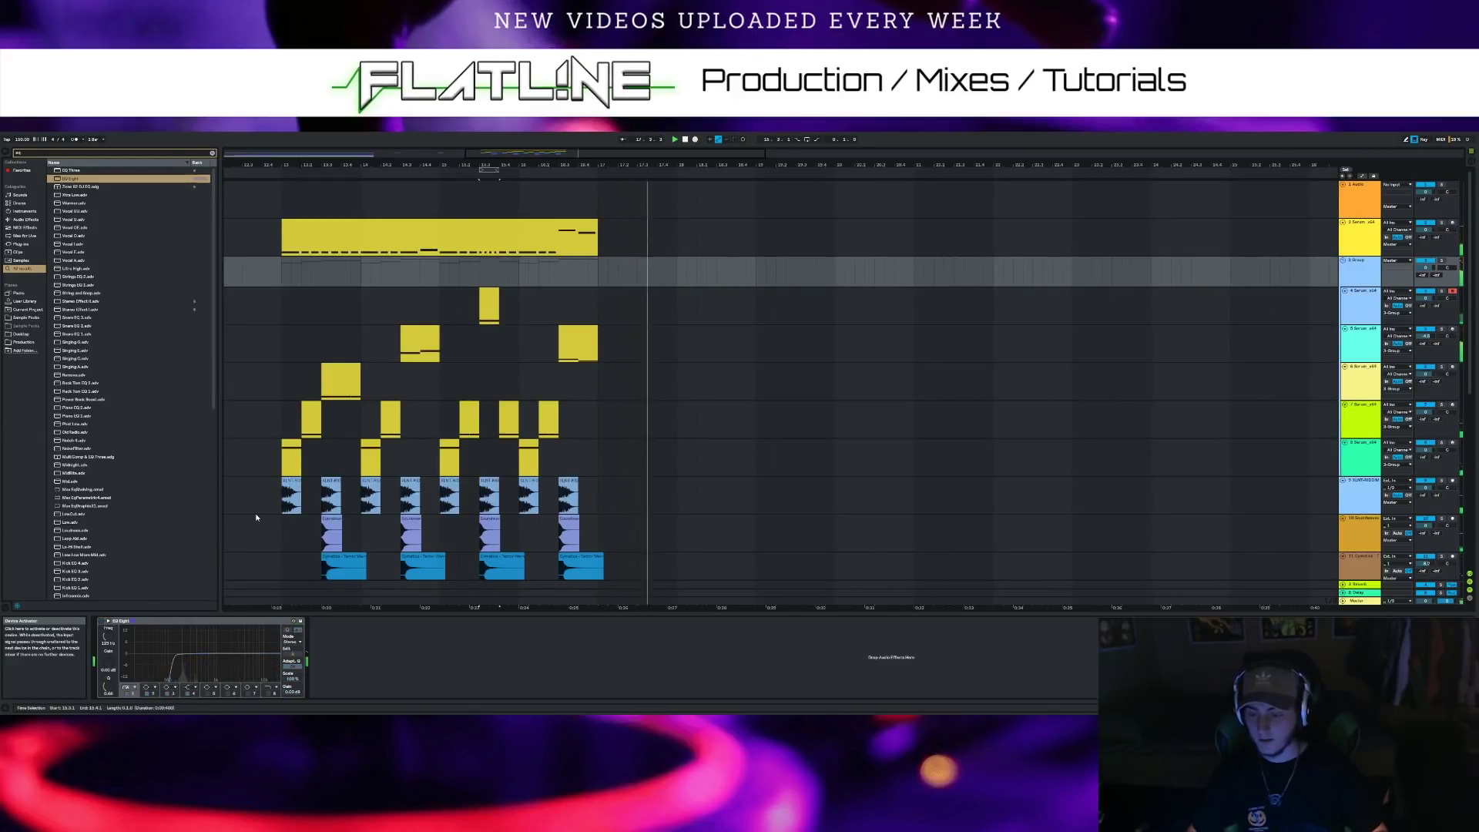
pyautogui.scroll(-2, 484, 291)
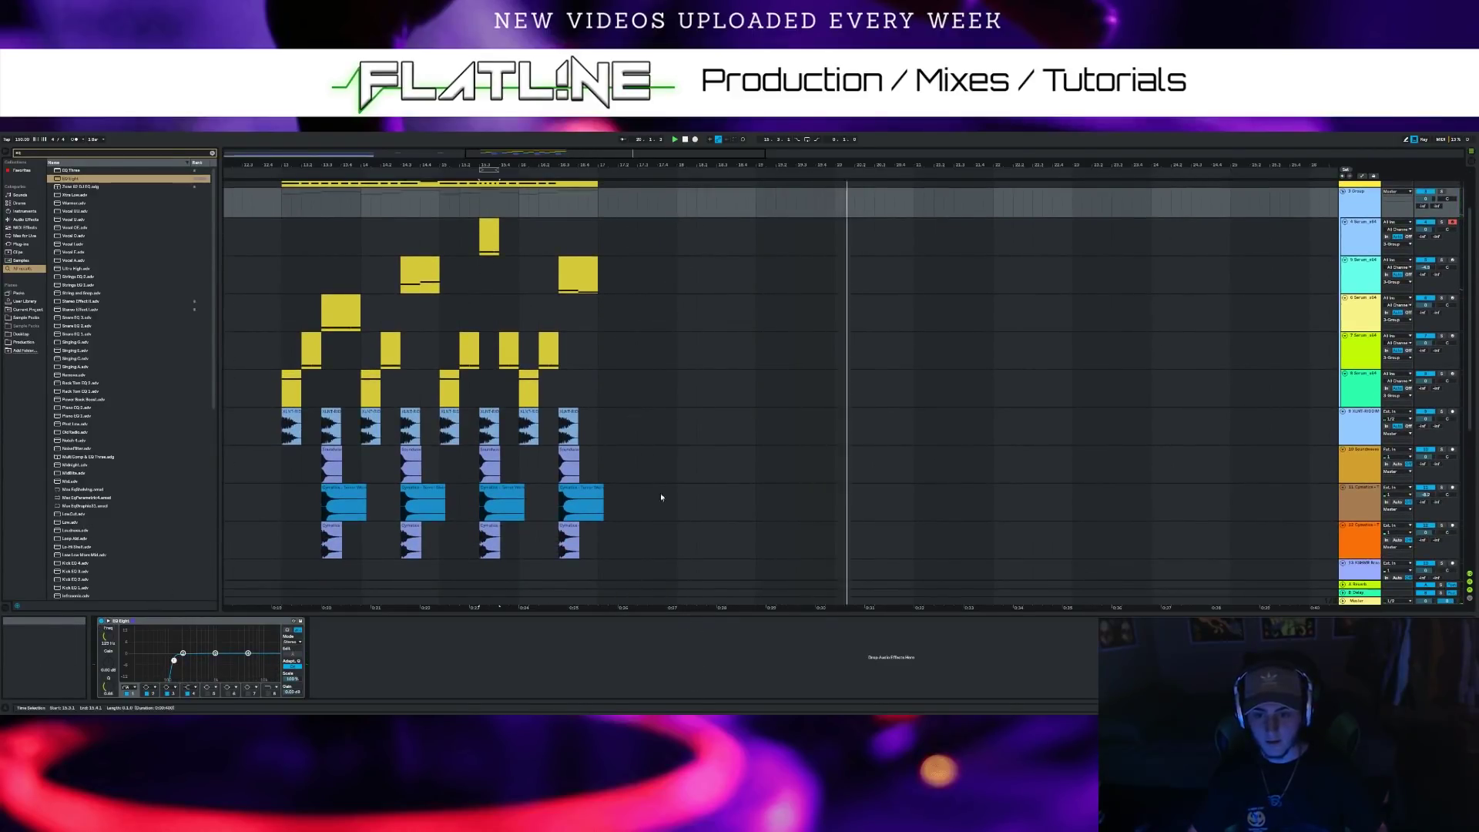
pyautogui.scroll(-3, 443, 271)
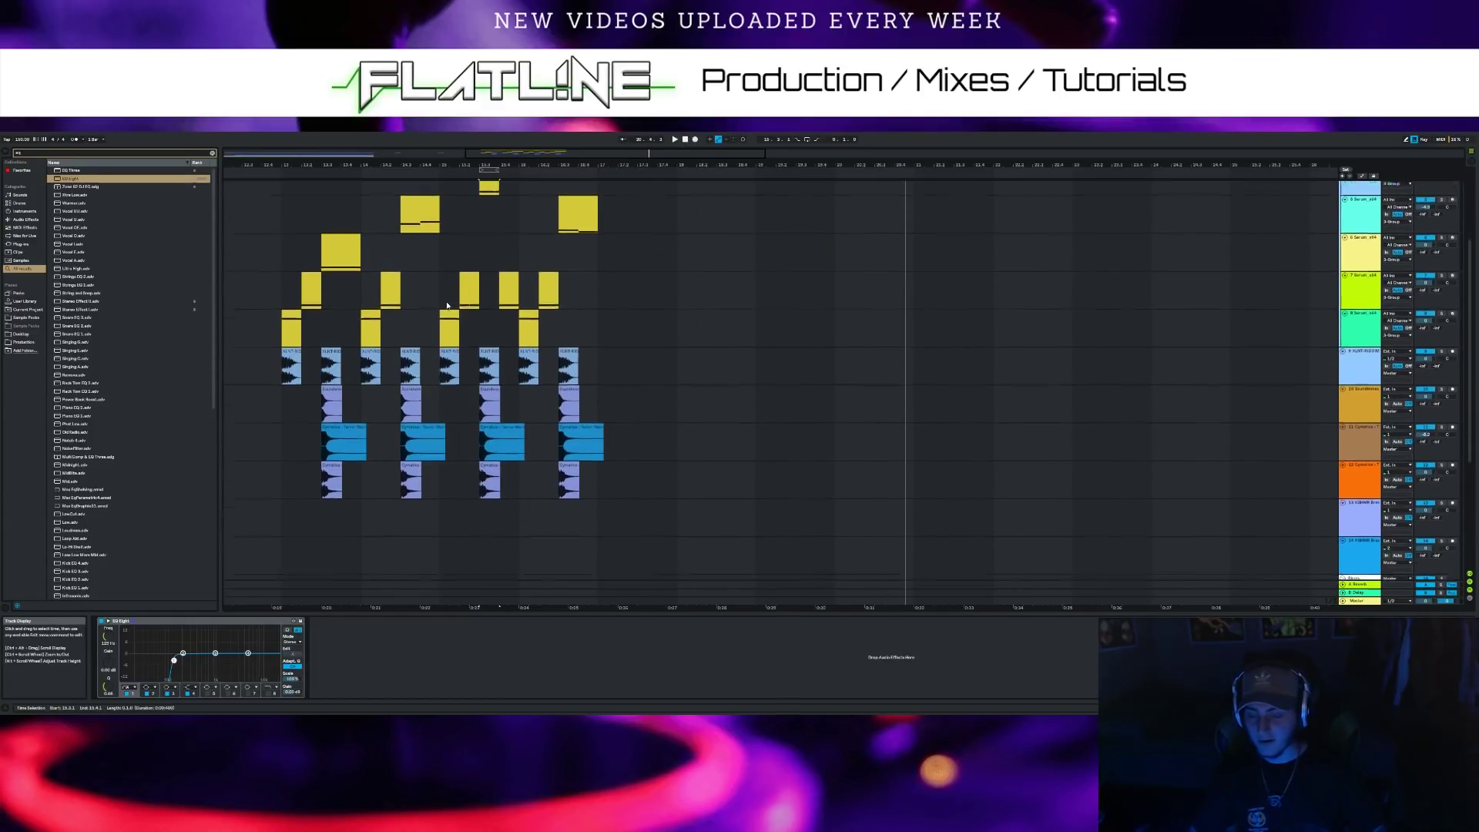
pyautogui.click(674, 140)
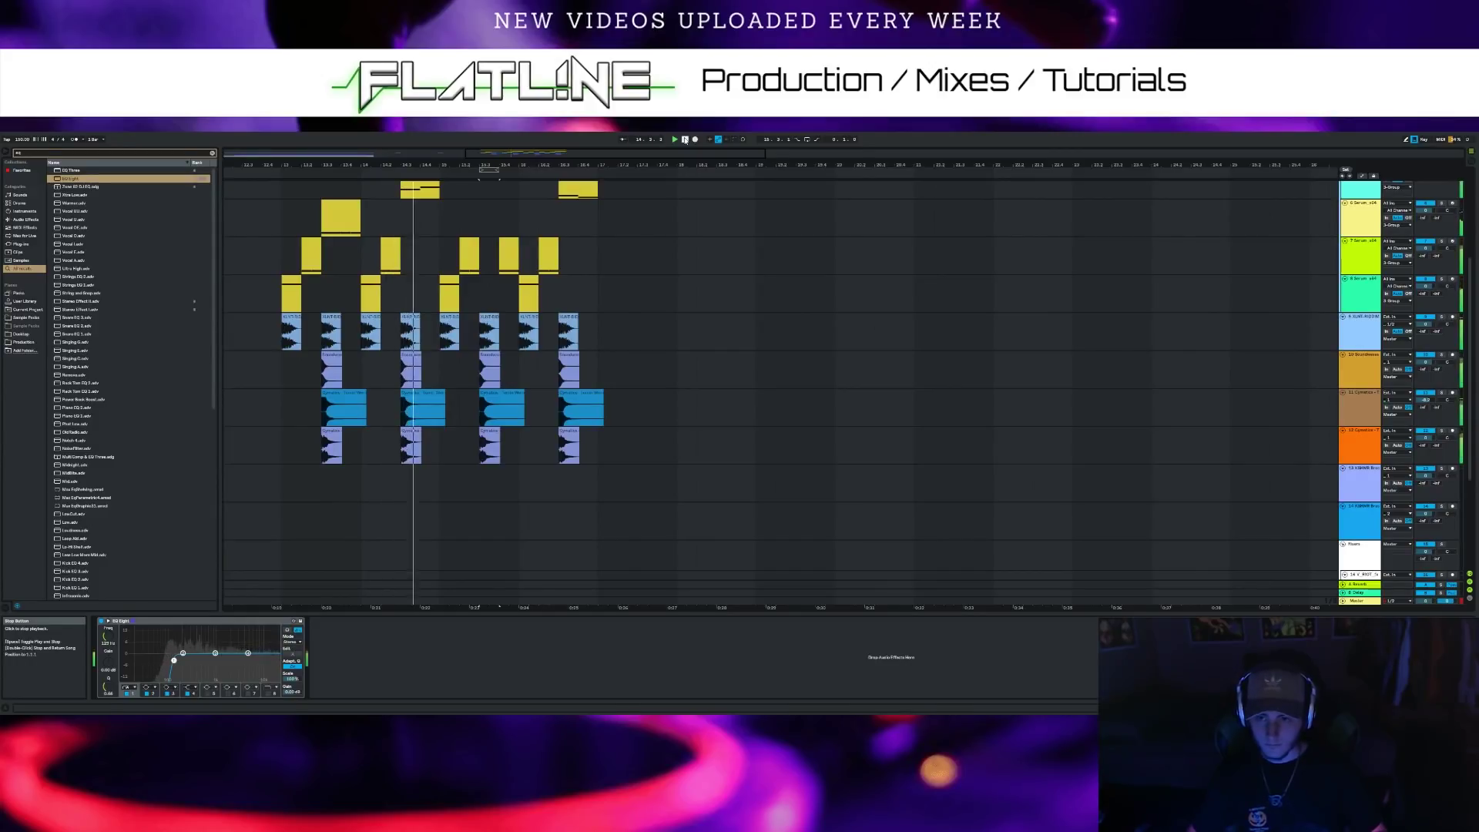
# Raise the turquoise Serum bass track's volume and adjust its Saturator drive while replaying the drop
pyautogui.scroll(2, 647, 243)
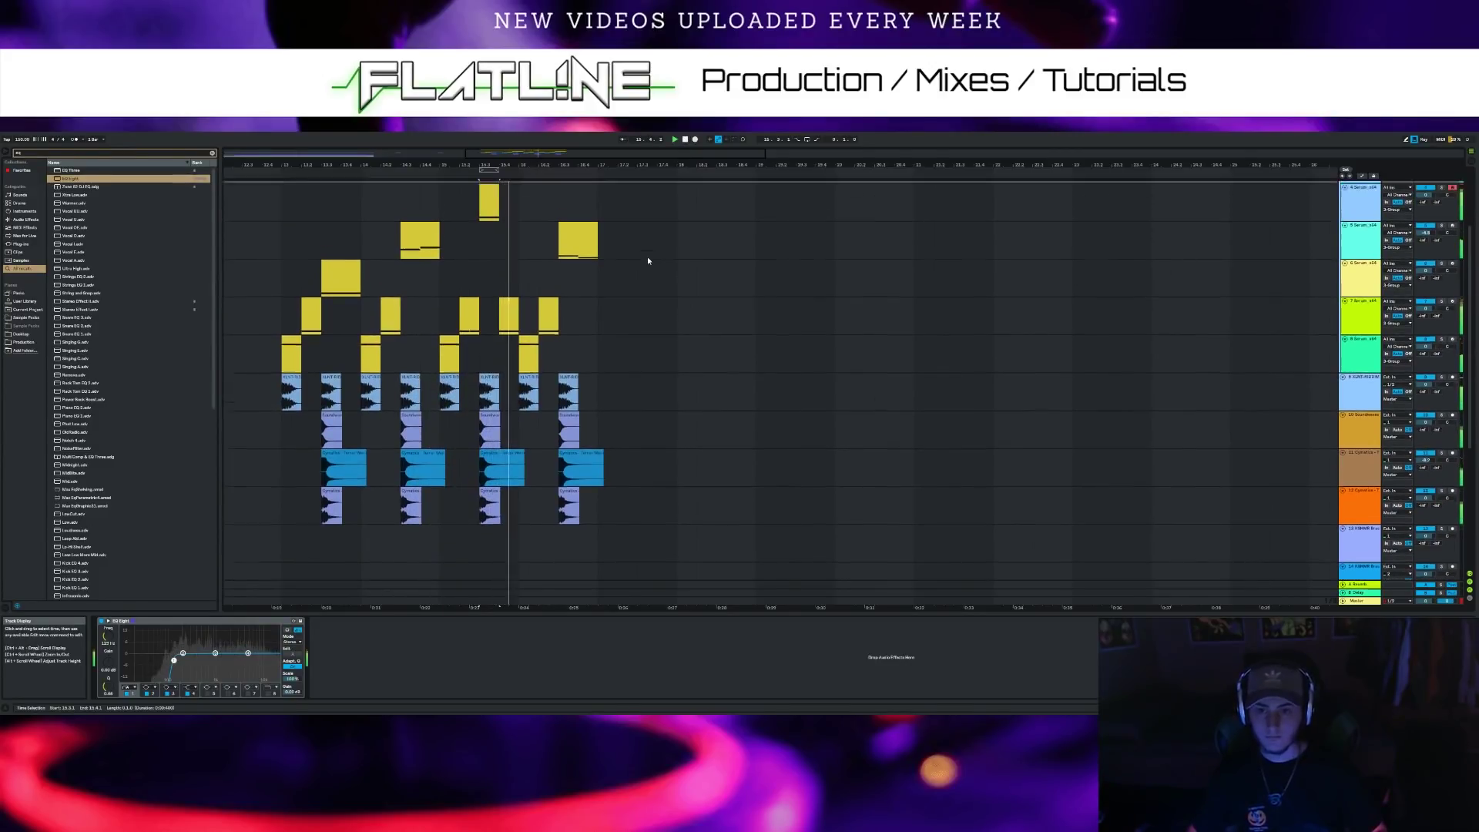
pyautogui.moveTo(1424, 241); pyautogui.dragTo(1424, 231)
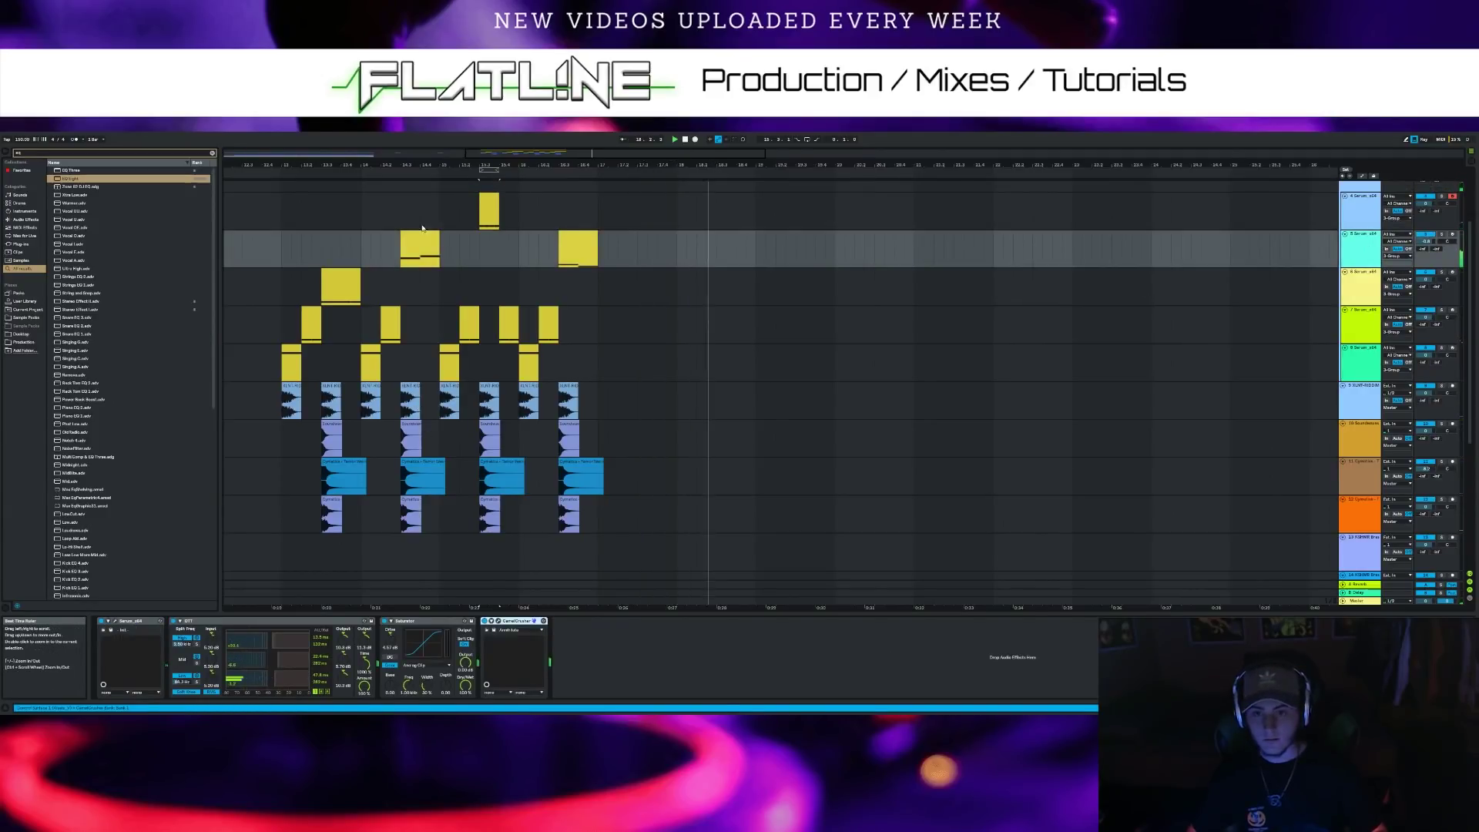
pyautogui.click(402, 247)
pyautogui.moveTo(386, 165); pyautogui.dragTo(382, 168)
pyautogui.press('space')
pyautogui.press('space')
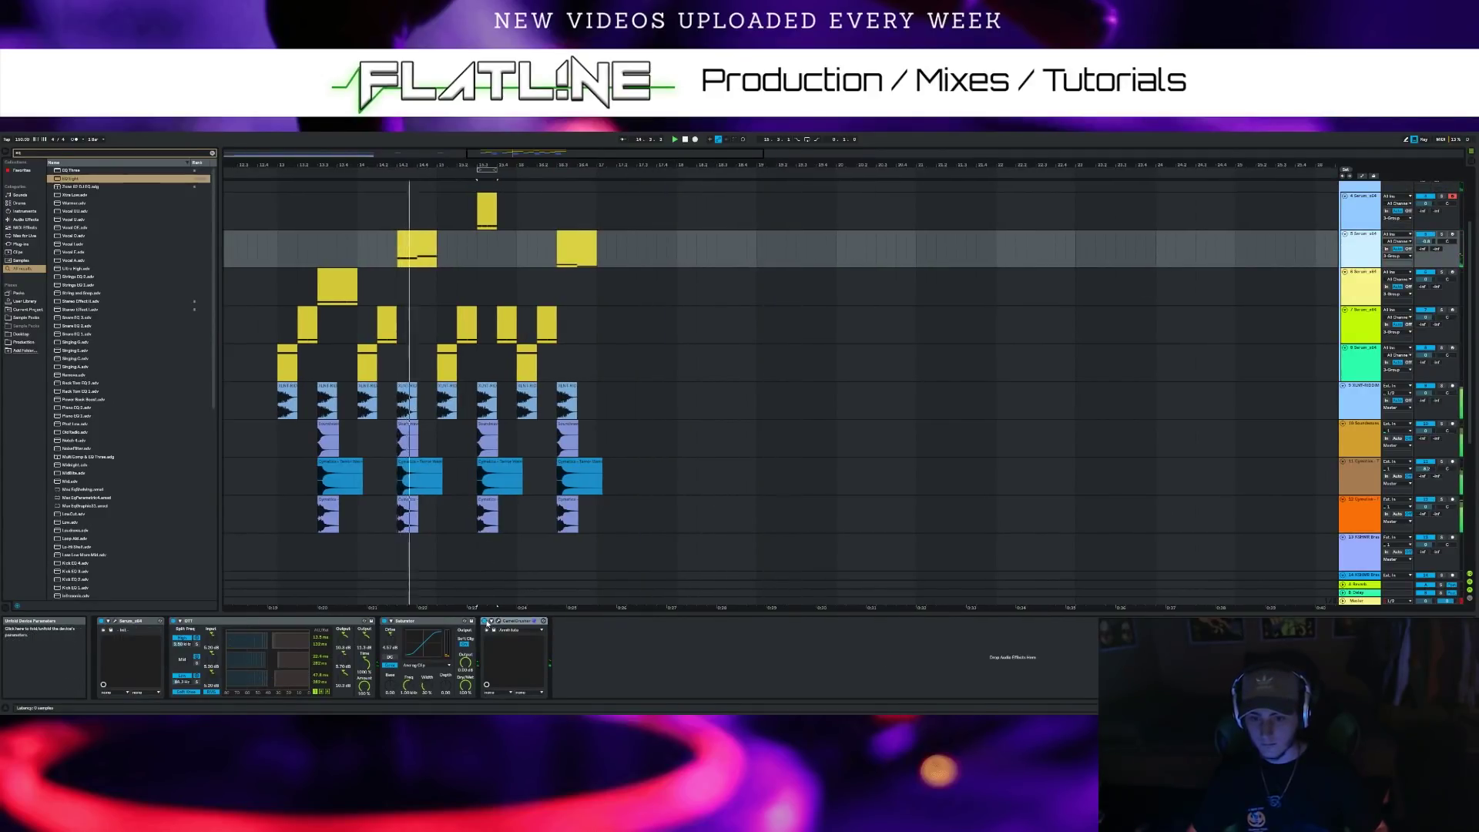
pyautogui.click(484, 621)
pyautogui.moveTo(391, 636); pyautogui.dragTo(391, 626)
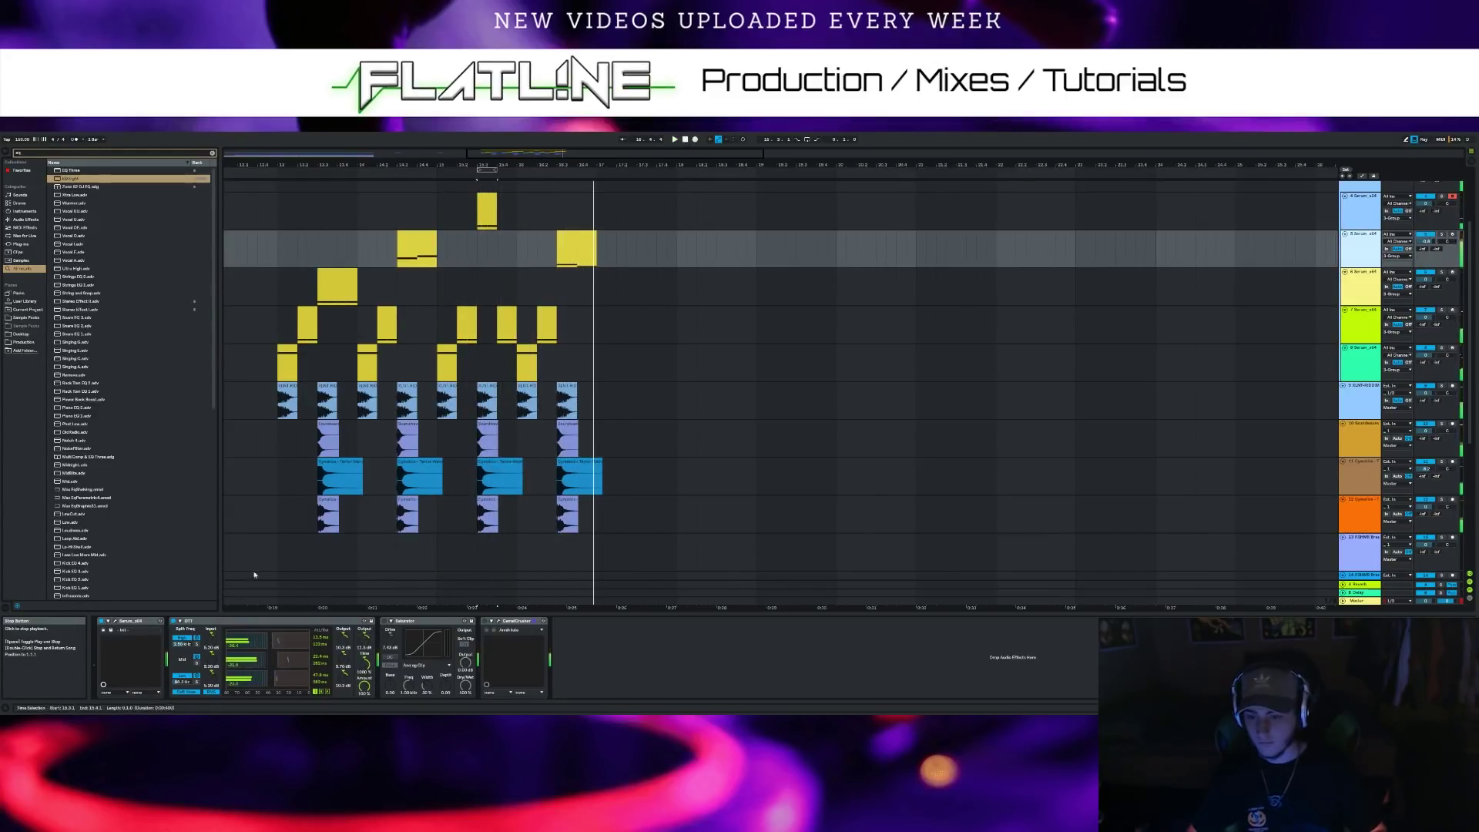
# Browse the FLATLINE user presets in the turquoise track's Serum and load the Clean riddim preset
pyautogui.click(110, 630)
pyautogui.click(936, 268)
pyautogui.moveTo(906, 374)
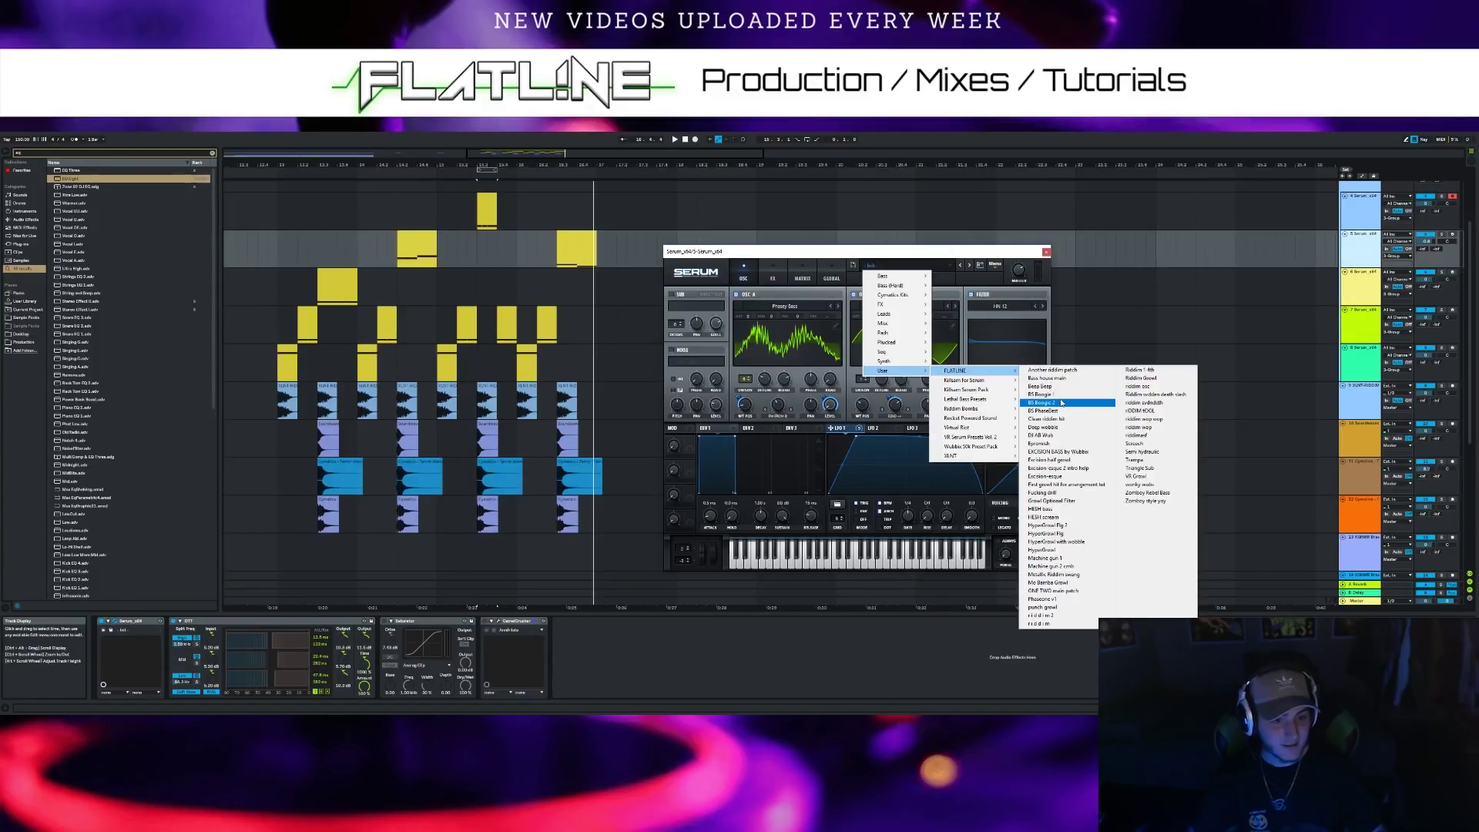
pyautogui.click(1061, 396)
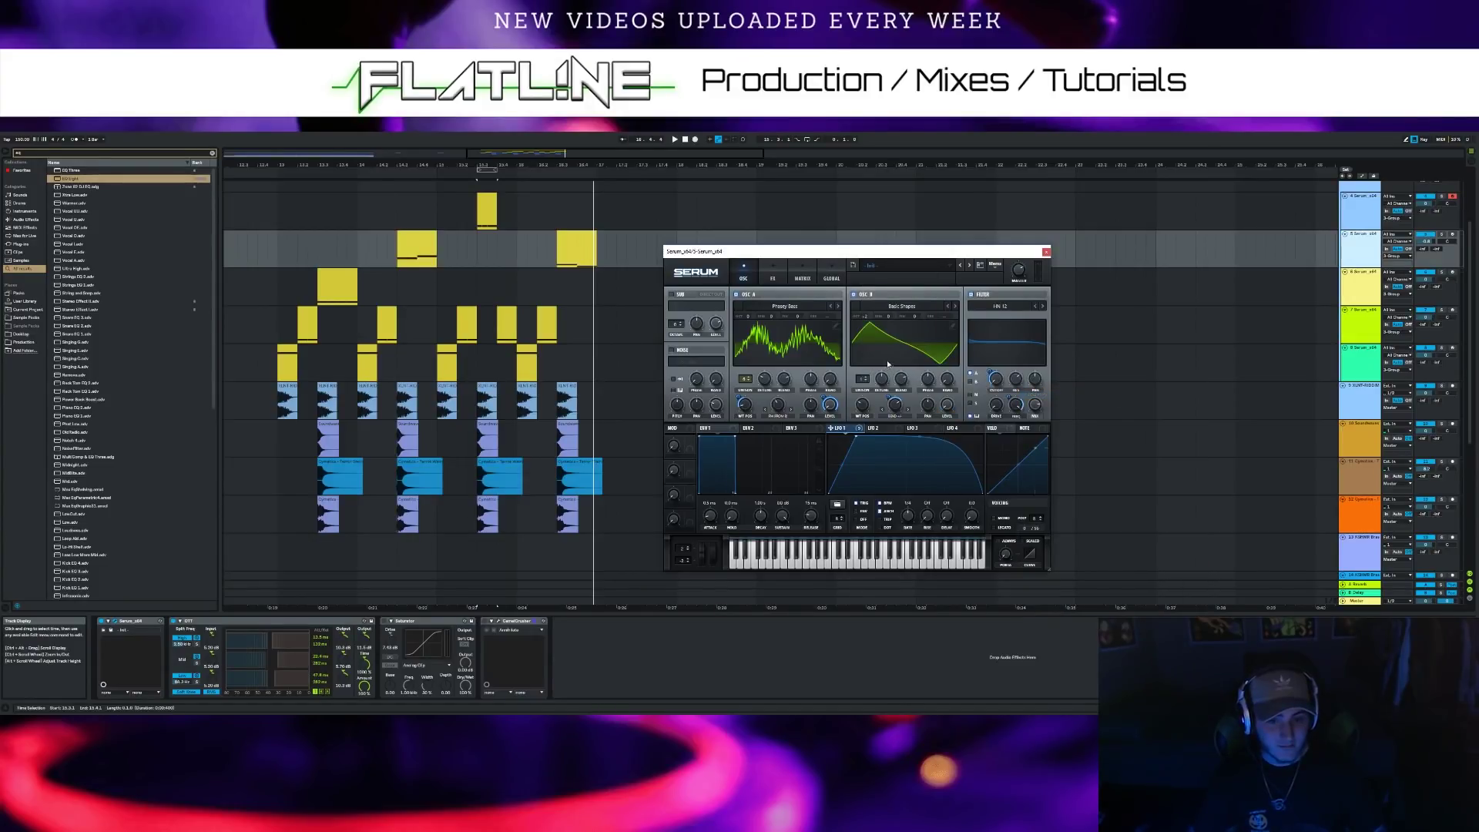
pyautogui.click(971, 267)
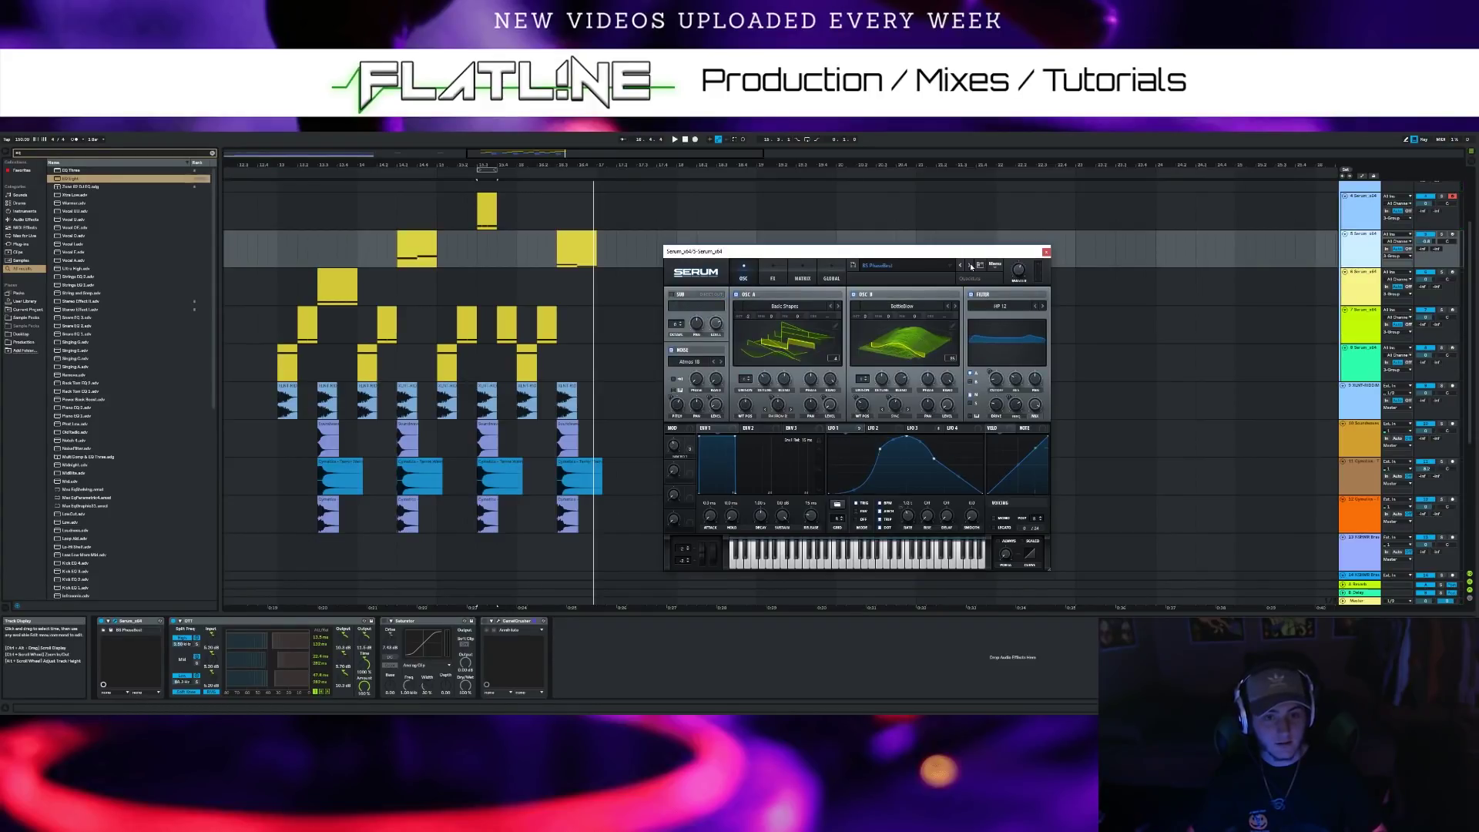
# Arm the turquoise Serum track, audition the new preset with a note and within the drop, and close Serum
pyautogui.click(1452, 235)
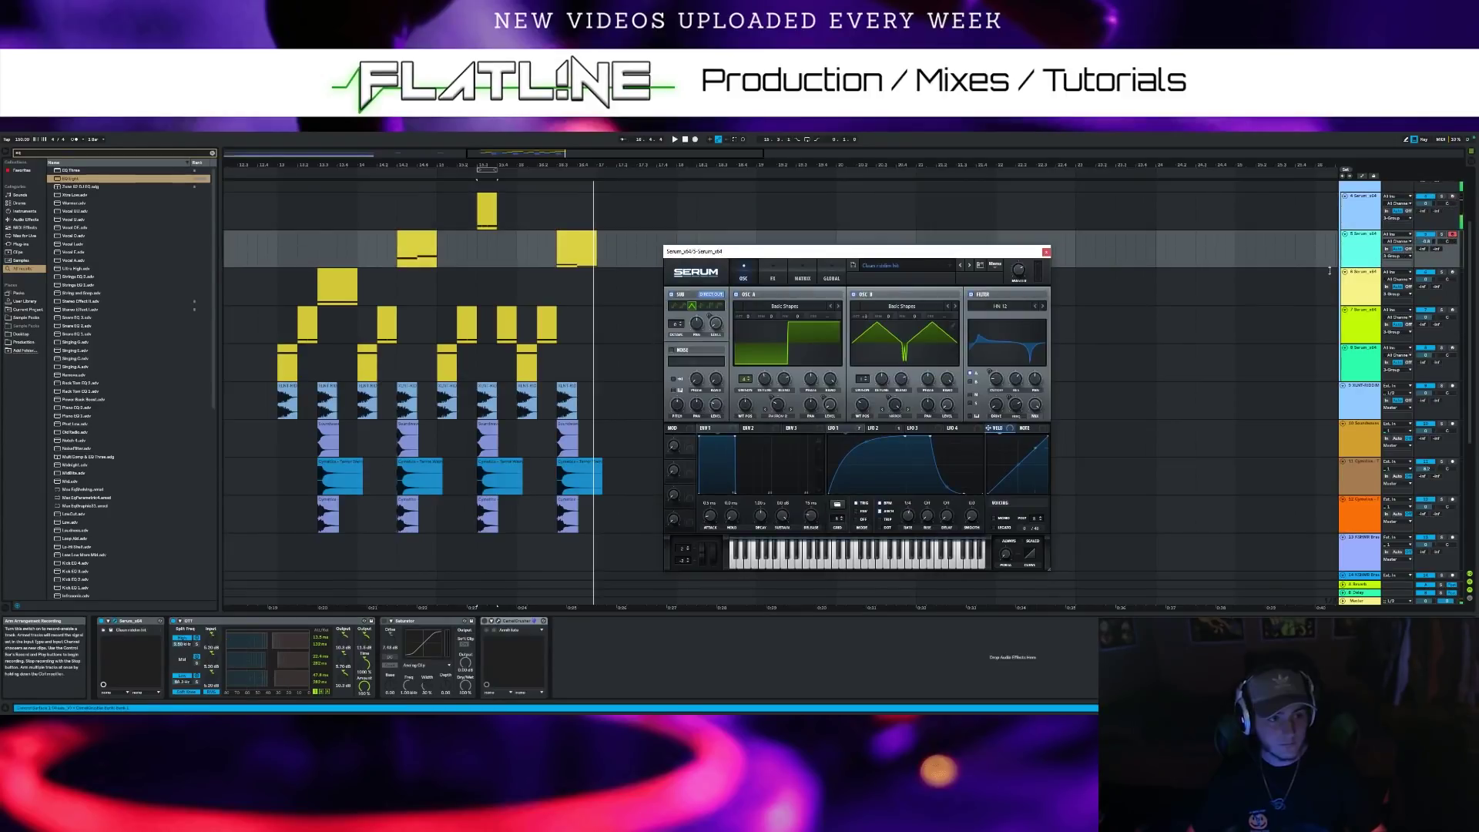
pyautogui.press('z')
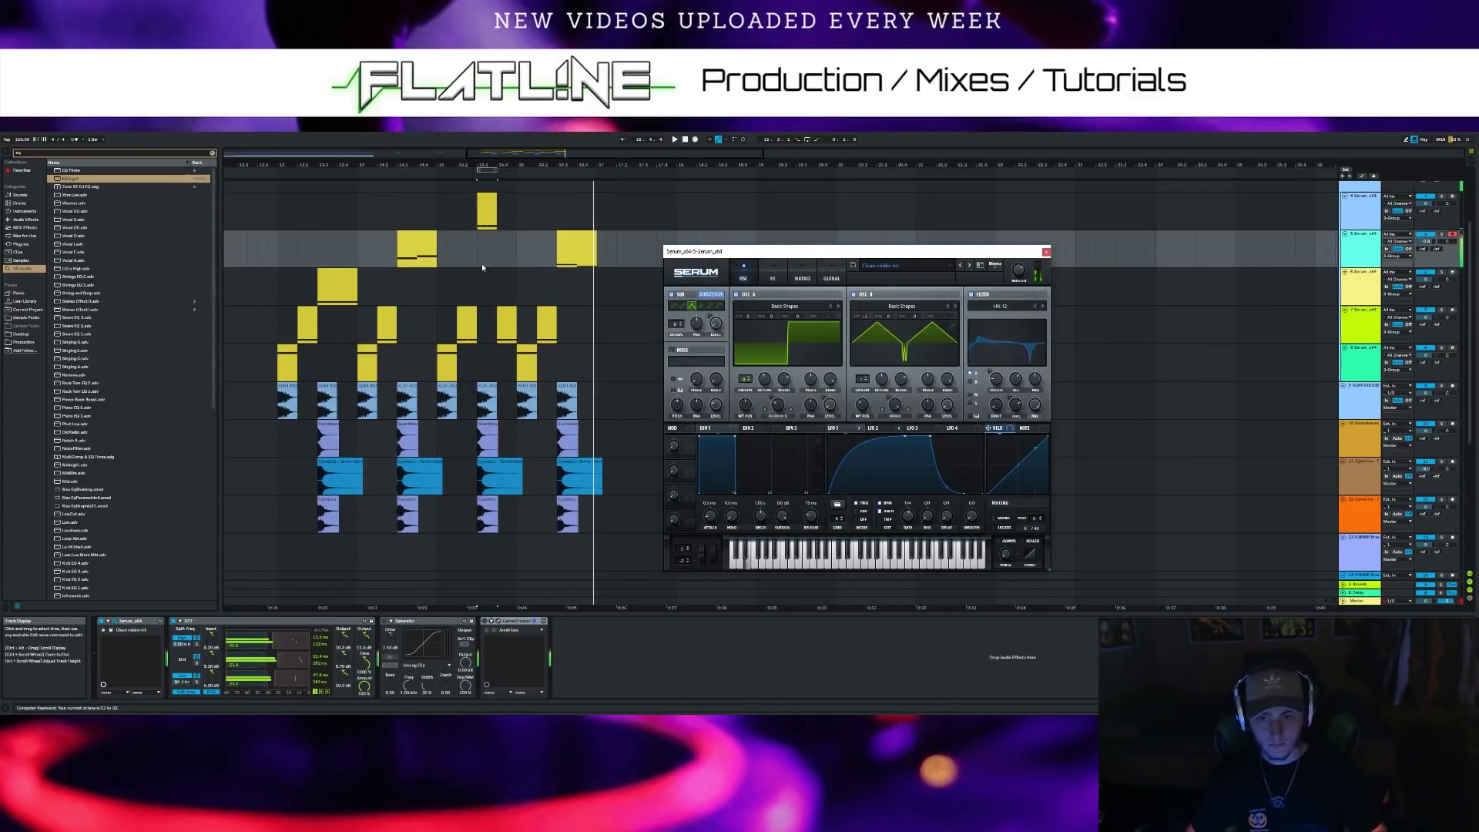
pyautogui.click(397, 176)
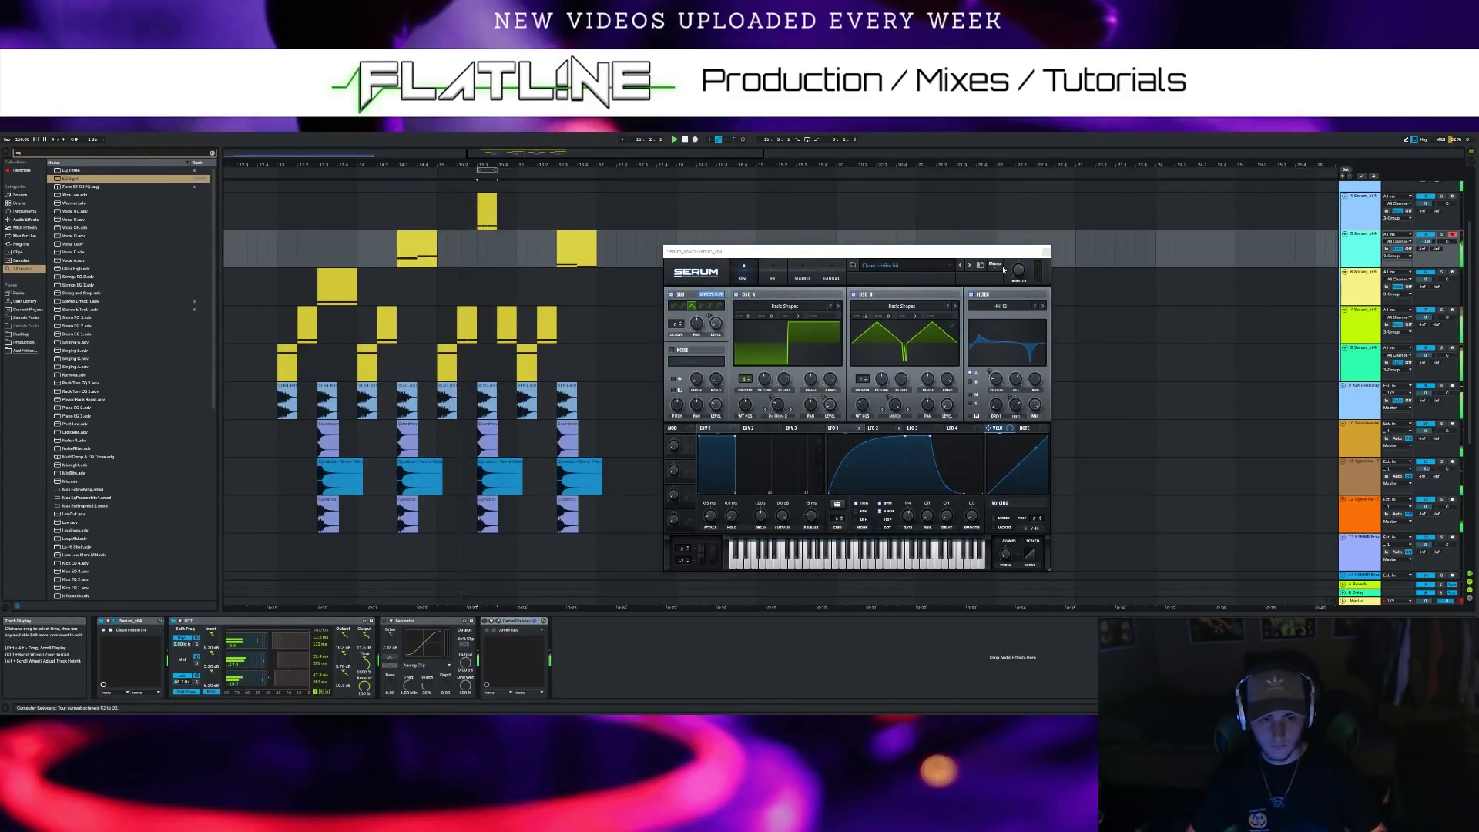
pyautogui.click(1045, 252)
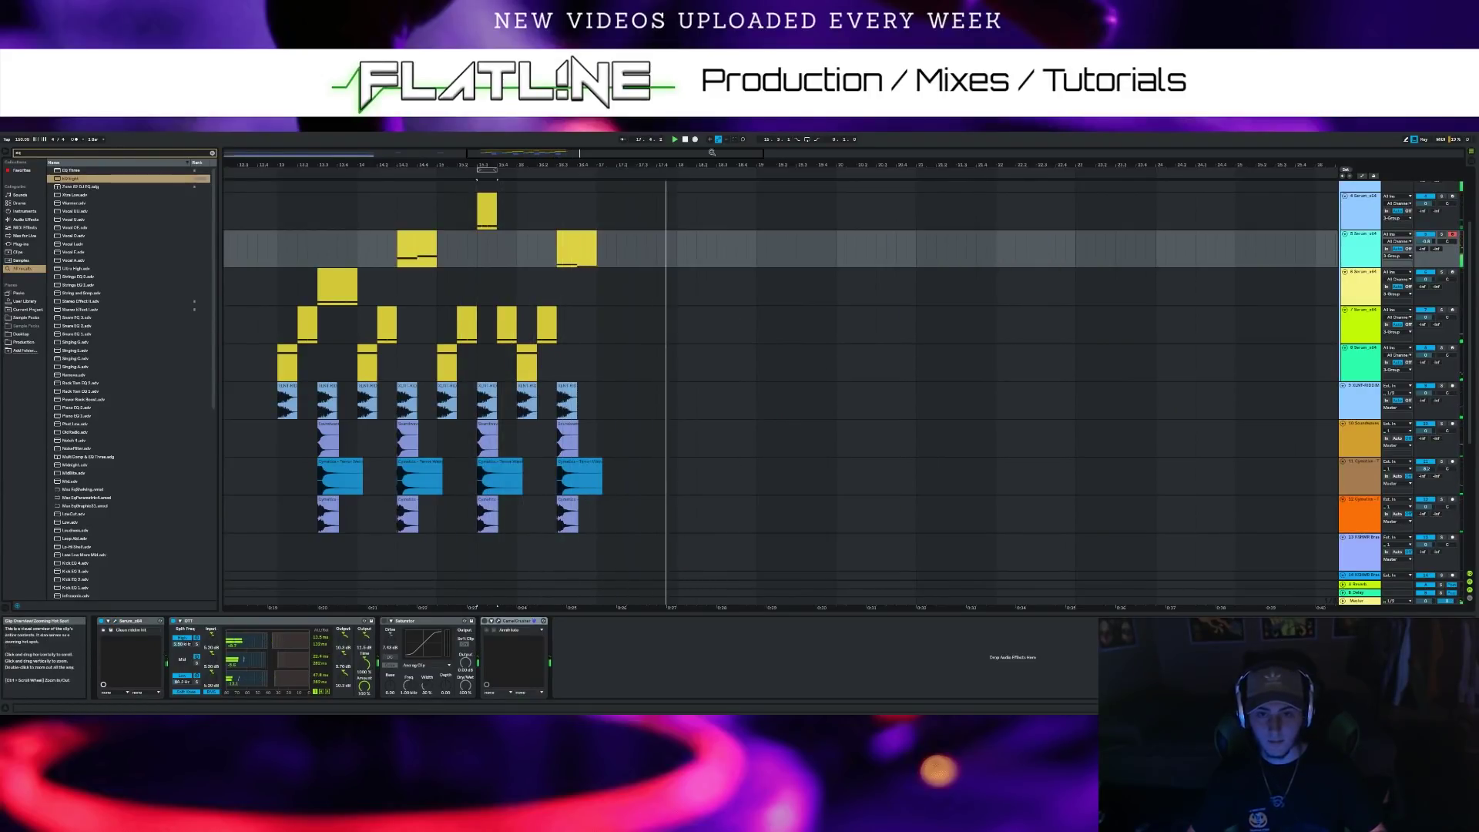
# Search the browser for downsweep samples using "downsw"
pyautogui.moveTo(351, 165); pyautogui.dragTo(525, 151)
pyautogui.scroll(3, 499, 379)
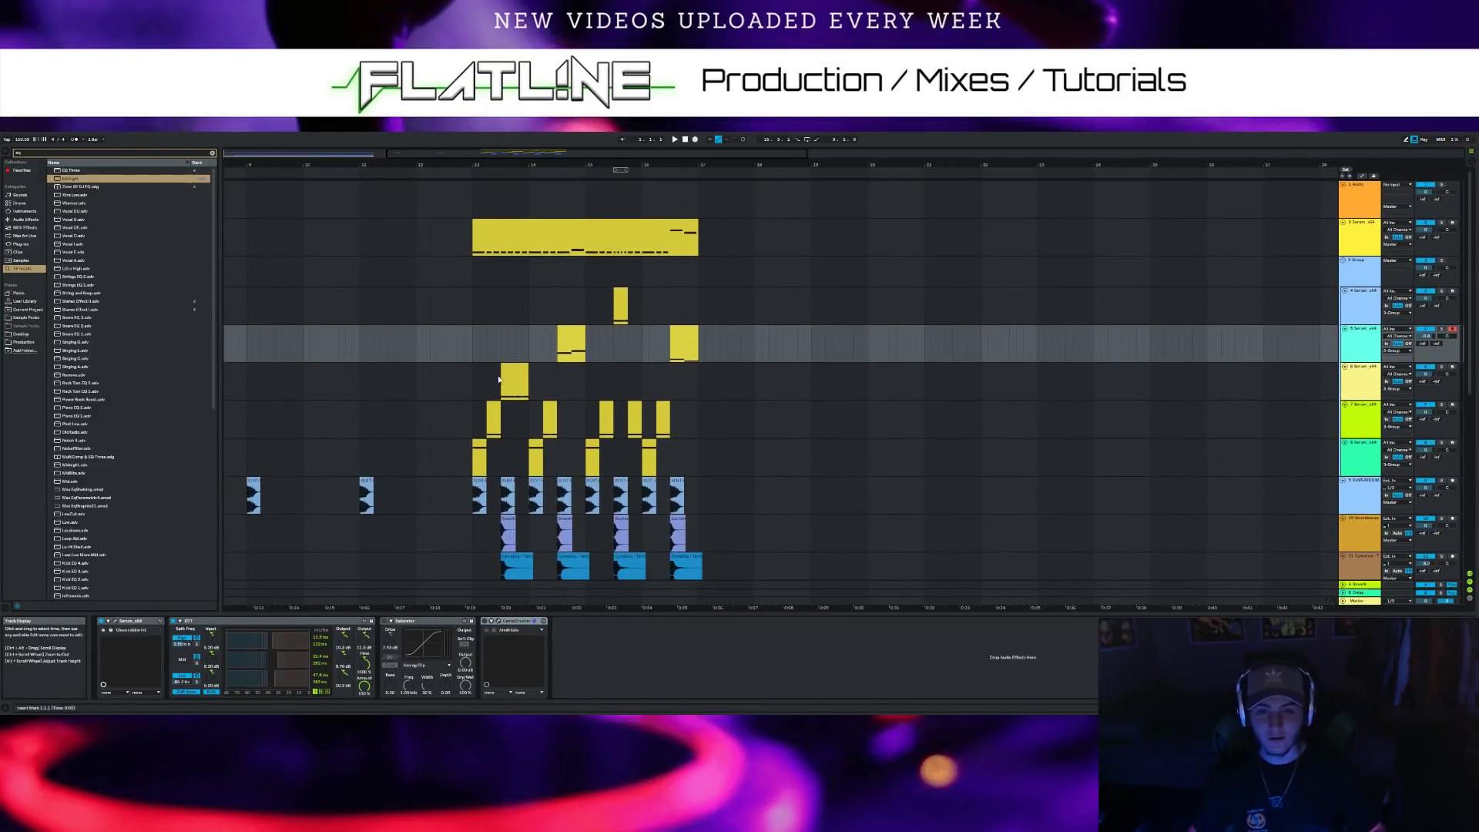
pyautogui.scroll(-5, 508, 417)
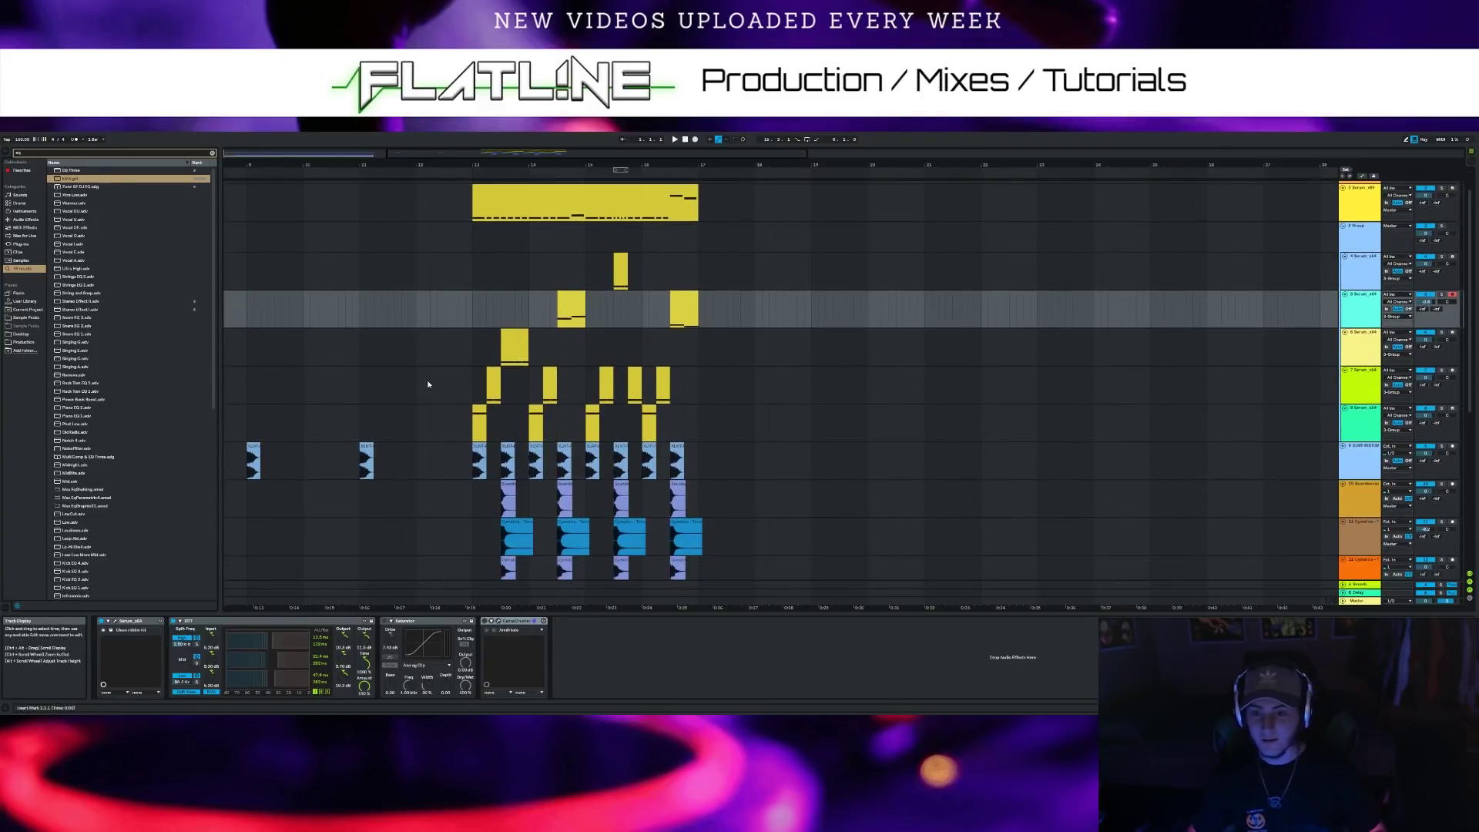
pyautogui.click(212, 153)
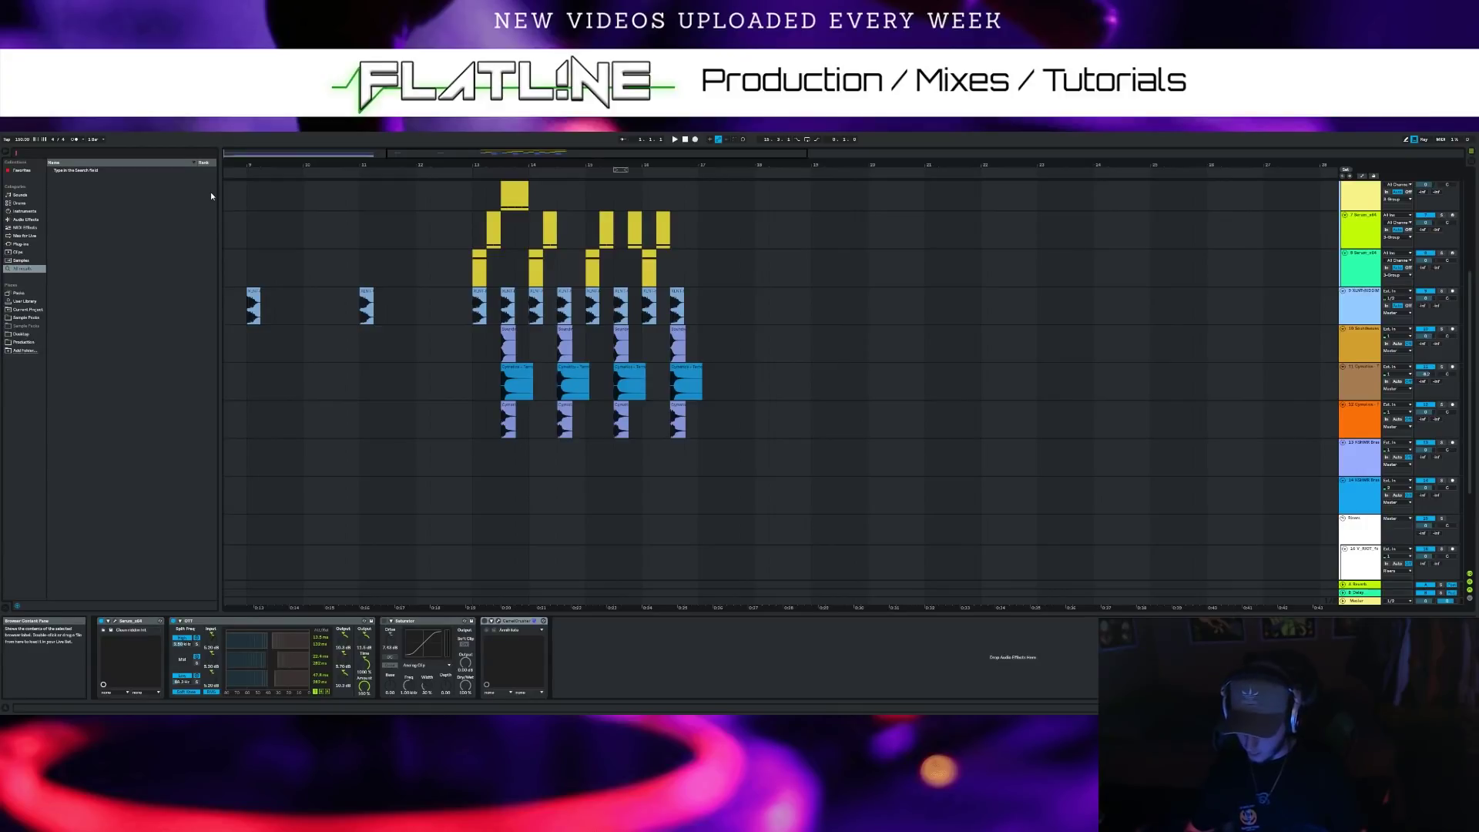
pyautogui.write('sweep')
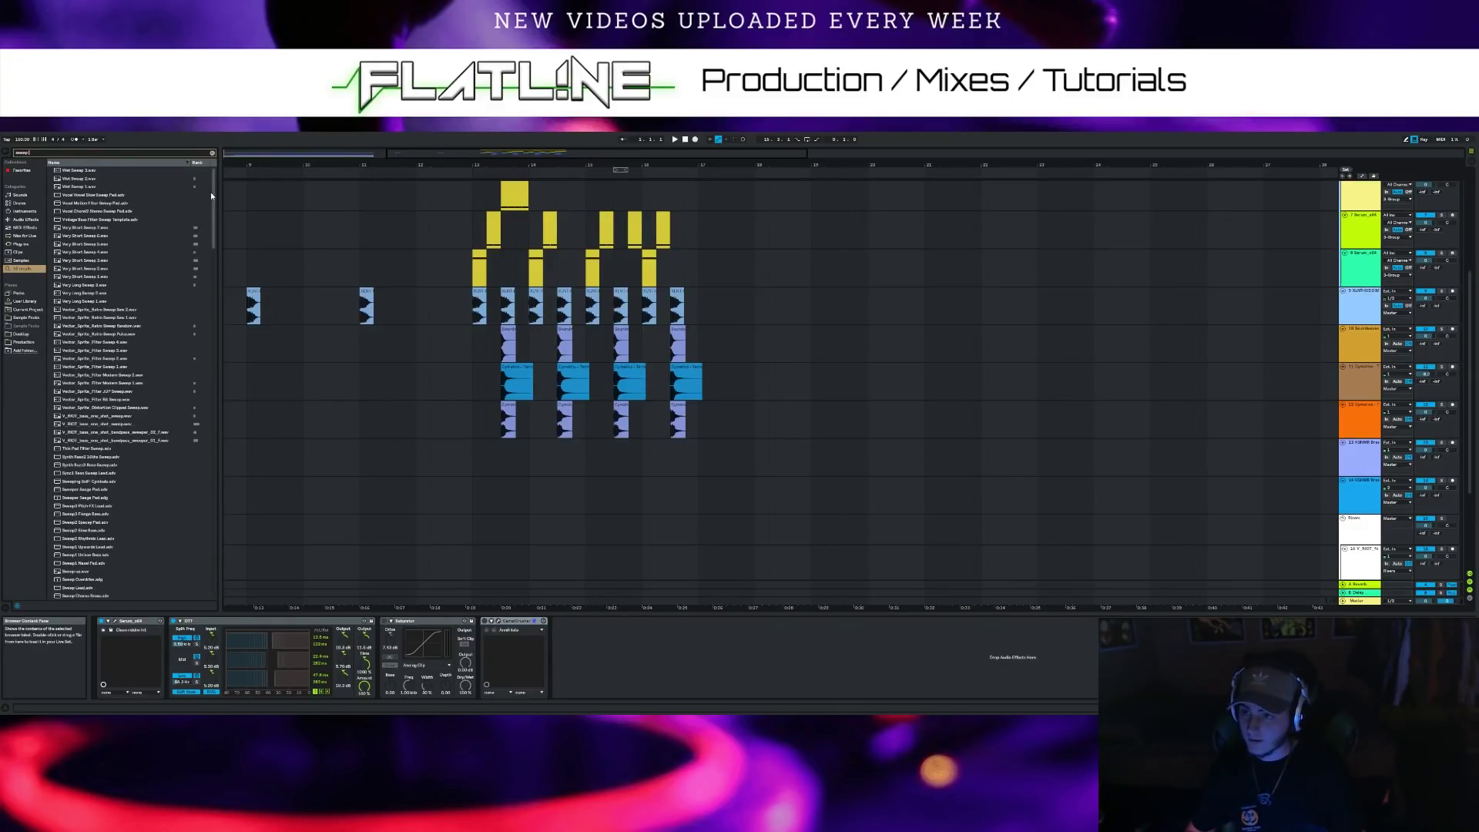
pyautogui.press('BackSpace')
pyautogui.press('BackSpace')
pyautogui.press('BackSpace')
pyautogui.write('downsw')
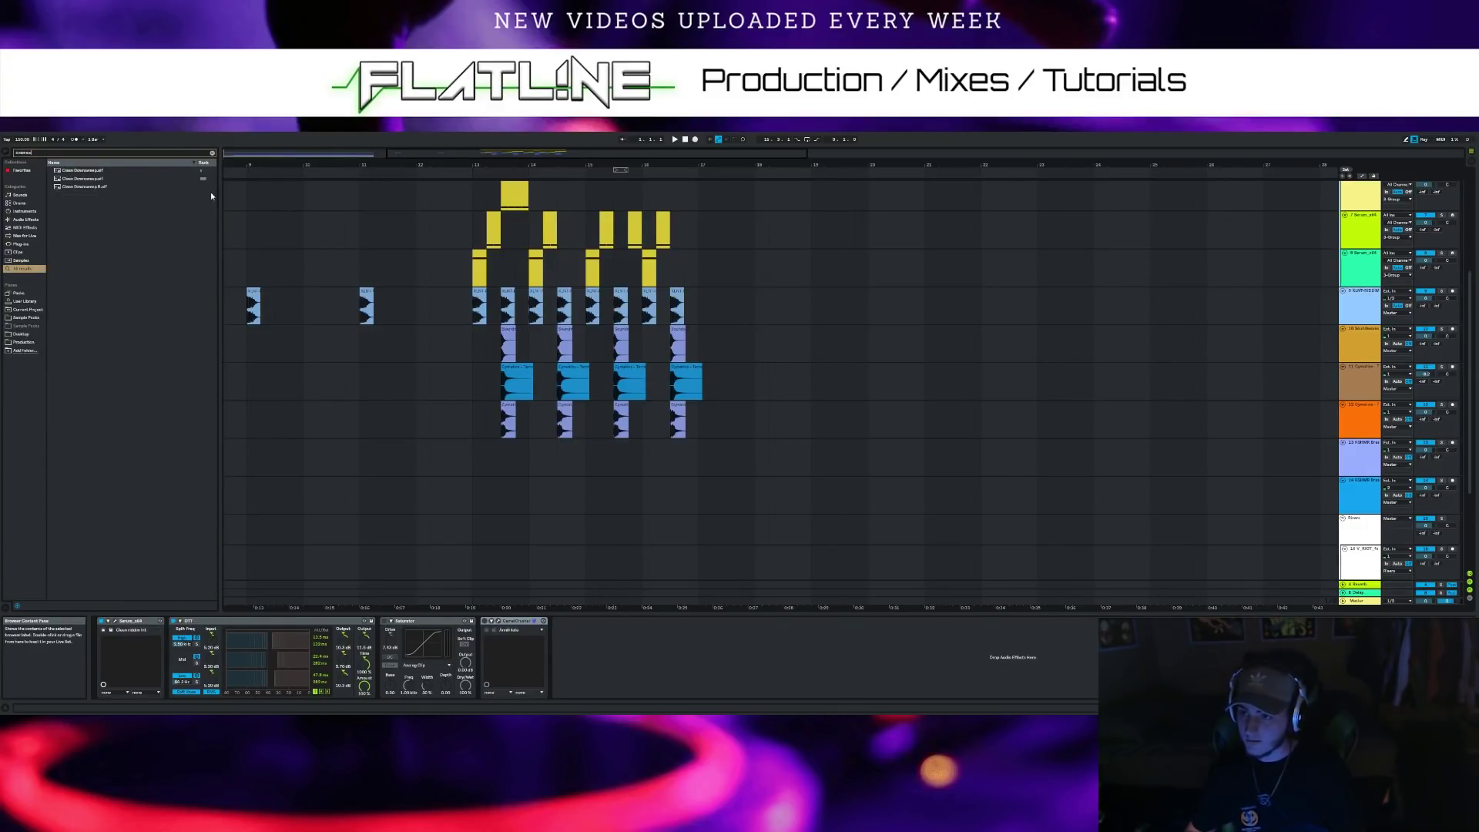
# Preview the Clean Downsweep samples and place the first one at the drop's start on the lavender track below the orange one
pyautogui.click(154, 181)
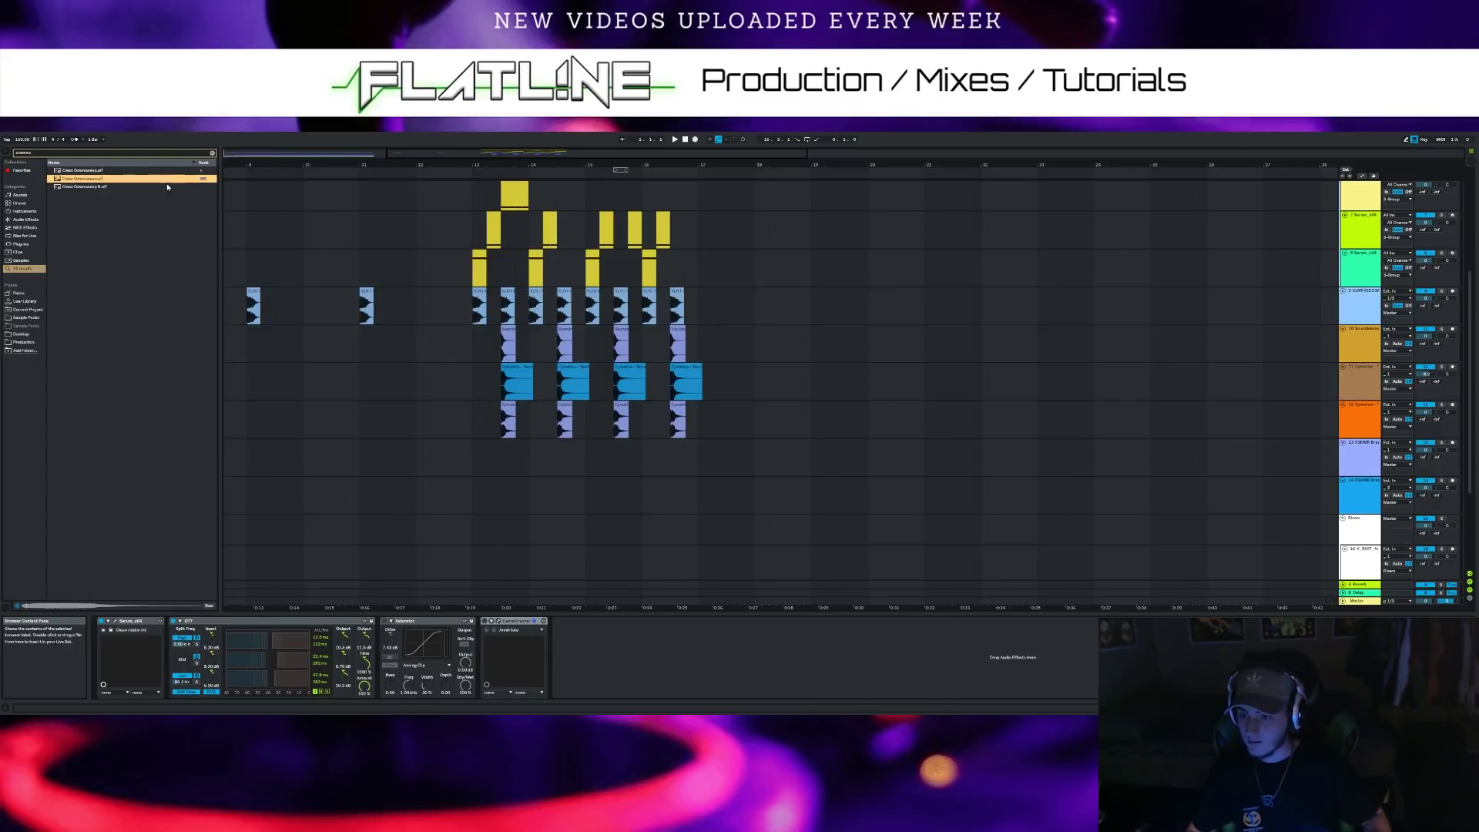
pyautogui.click(87, 171)
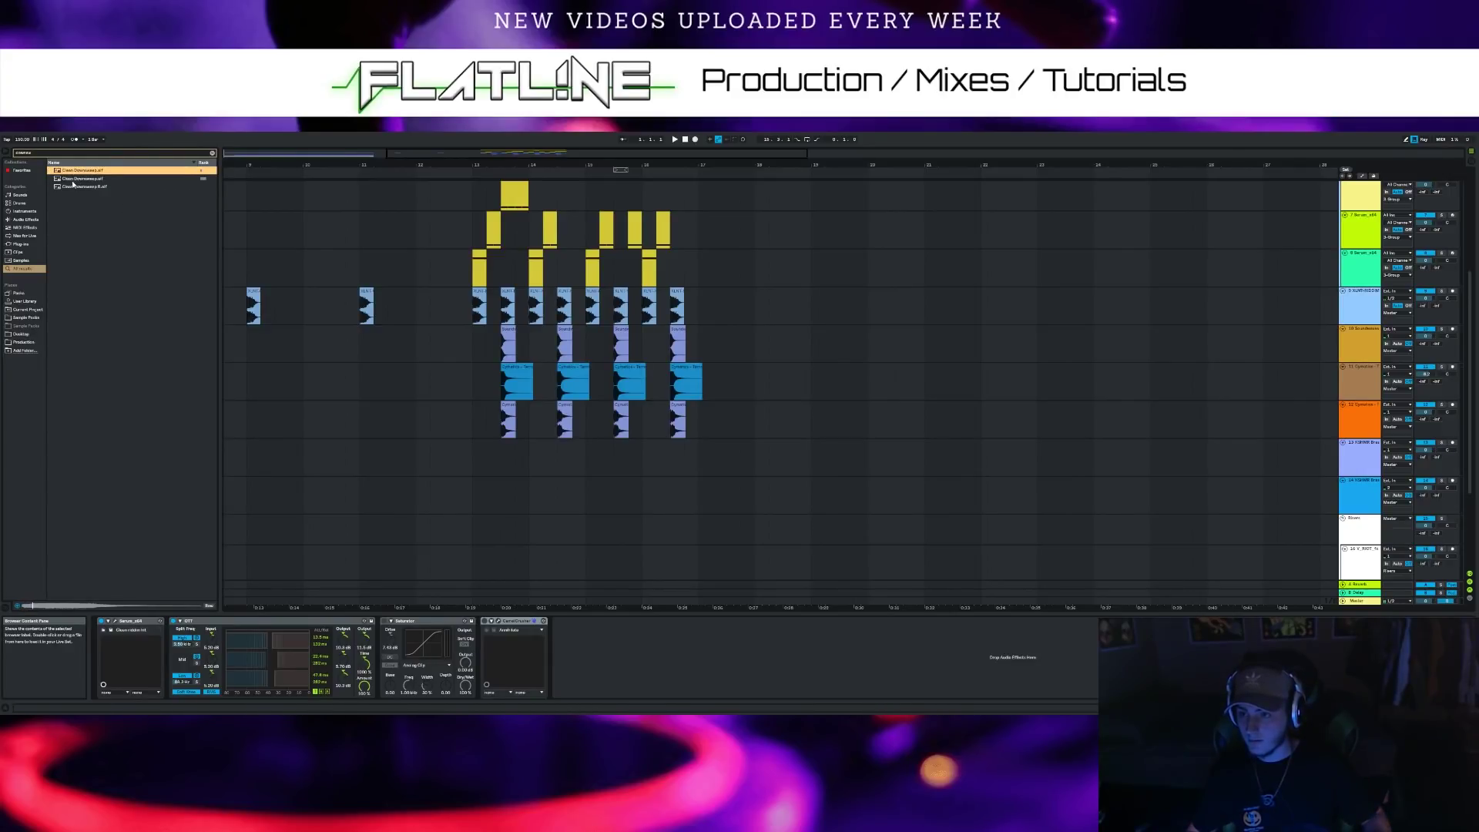
pyautogui.moveTo(69, 174); pyautogui.dragTo(473, 458)
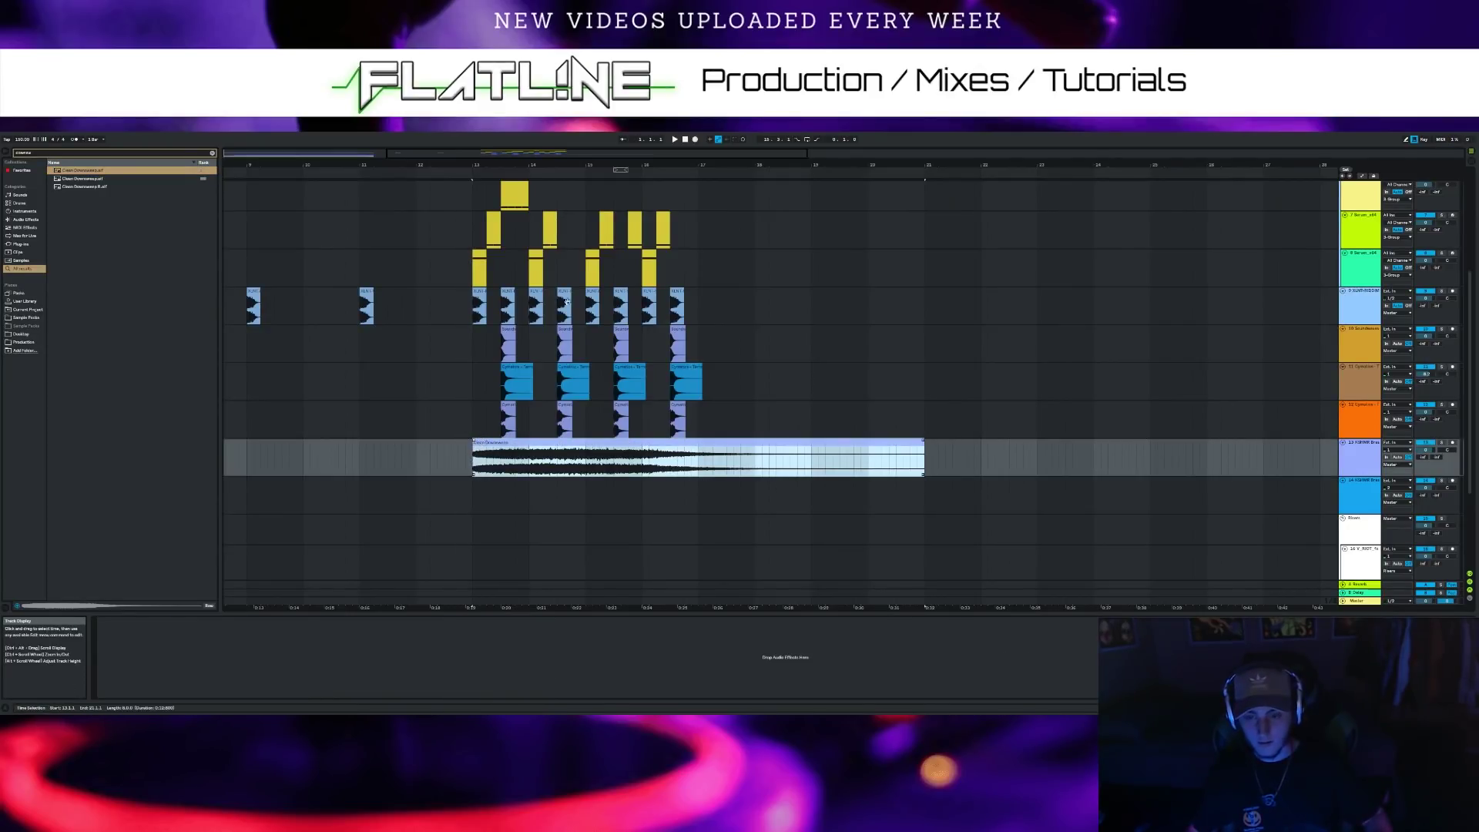
# Lower the downsweep track's volume while playing the drop
pyautogui.press('space')
pyautogui.moveTo(1426, 450); pyautogui.dragTo(1426, 490)
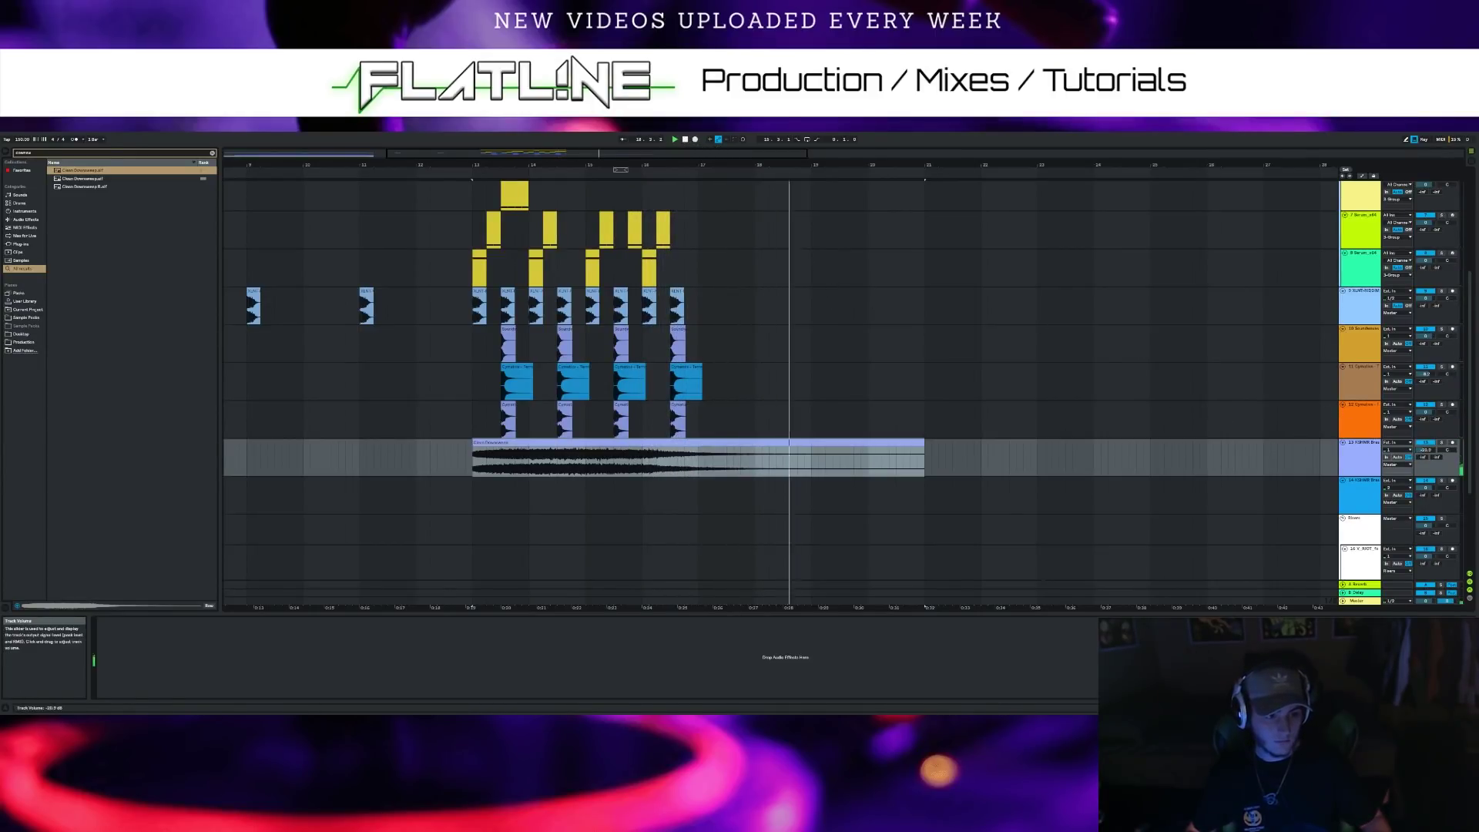
pyautogui.press('space')
pyautogui.press('space')
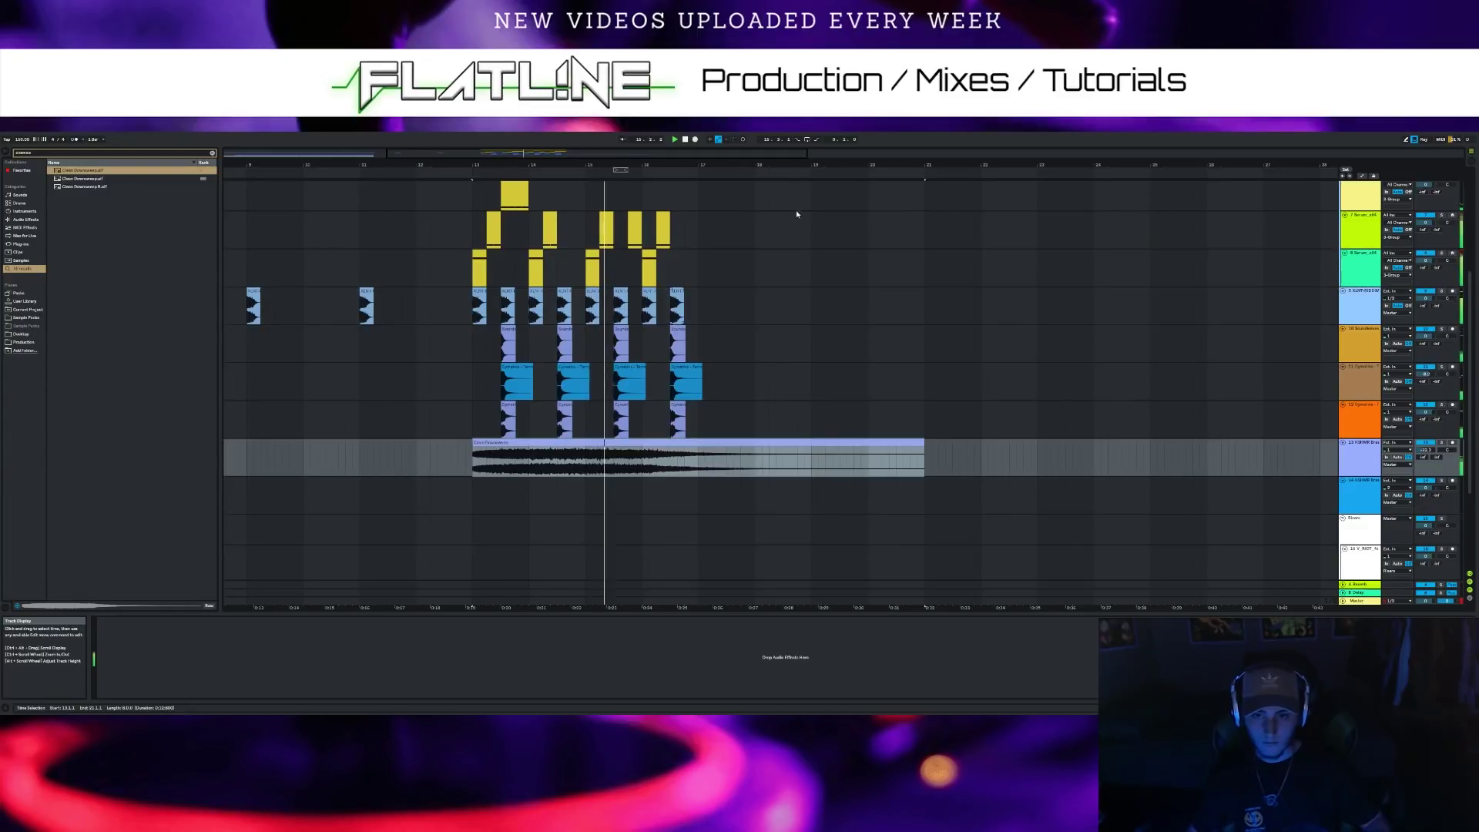
# Reduce the Saturator drive on the turquoise Serum bass track and replay the drop to check it
pyautogui.scroll(5, 665, 298)
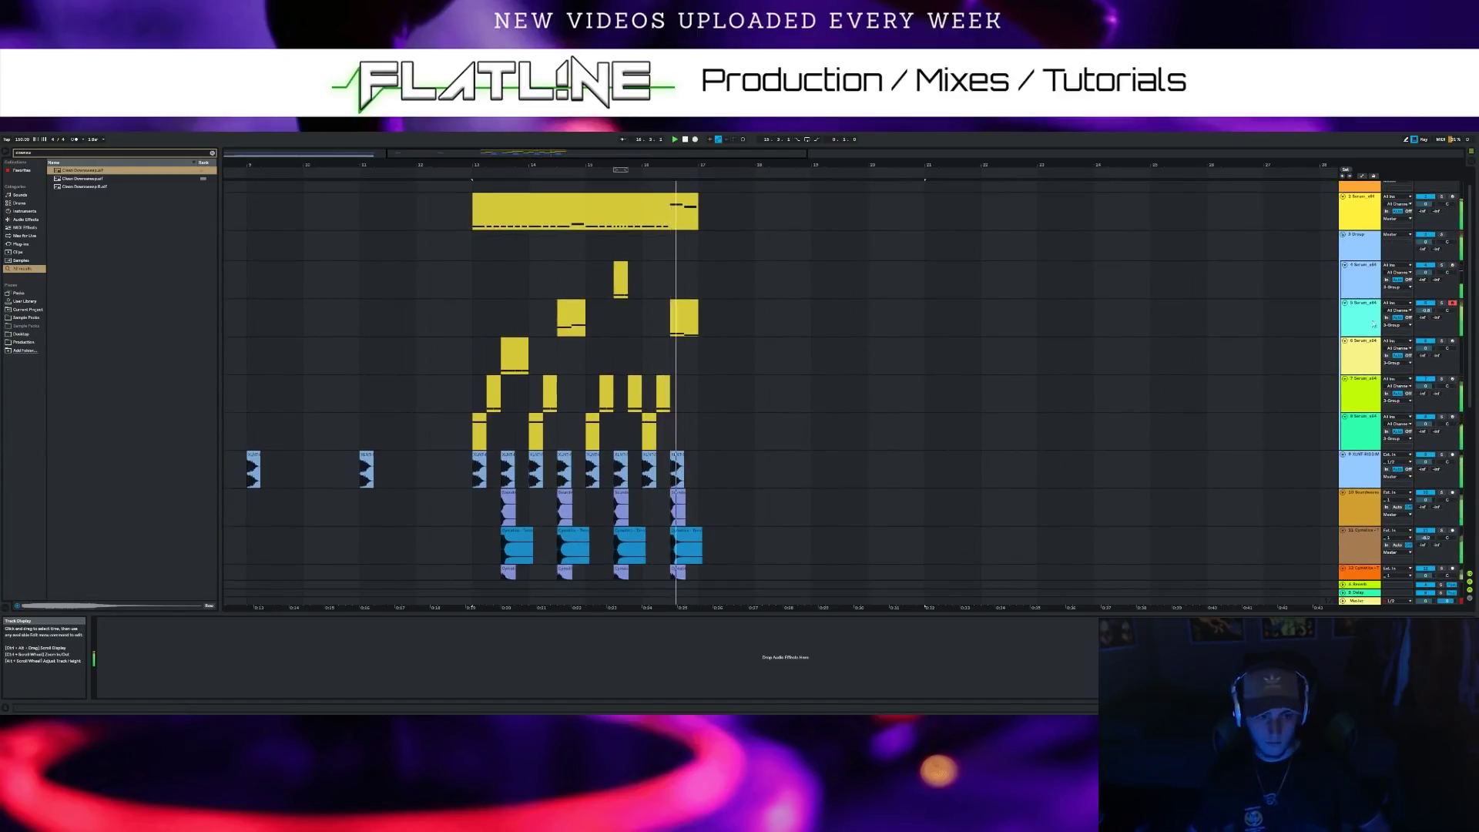
pyautogui.click(1364, 315)
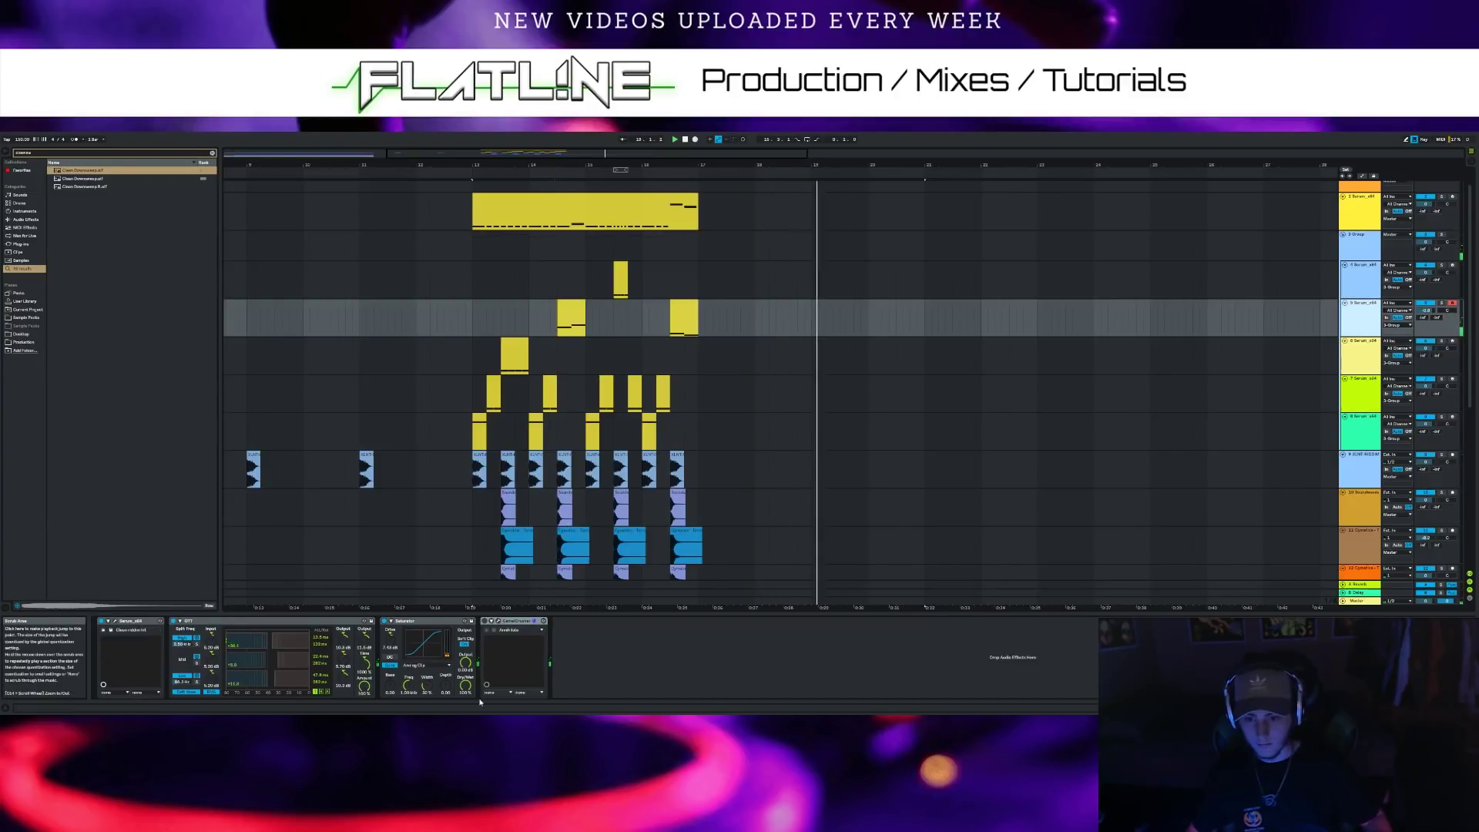
pyautogui.press('space')
pyautogui.press('space')
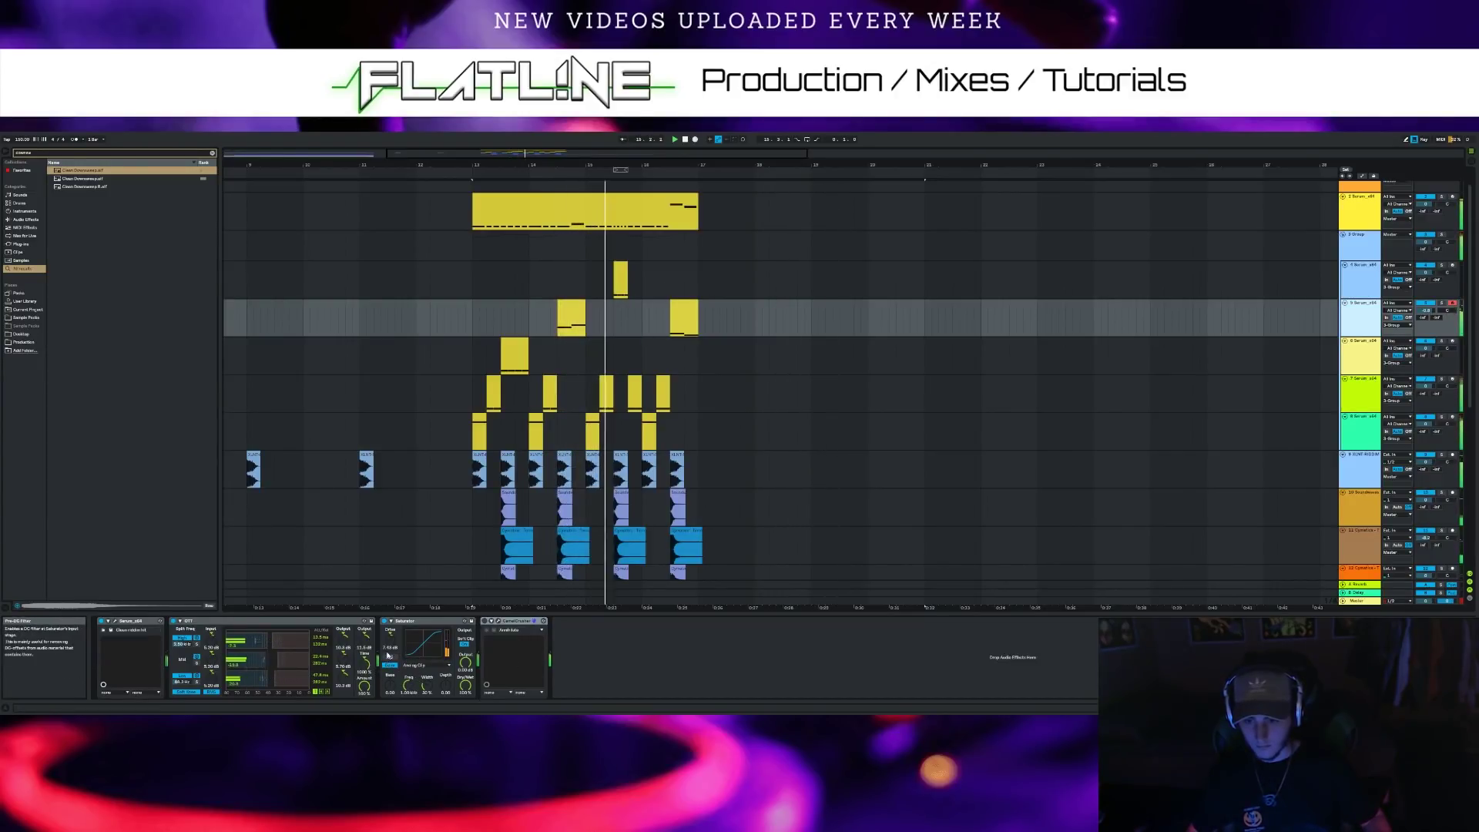
pyautogui.moveTo(391, 634); pyautogui.dragTo(390, 640)
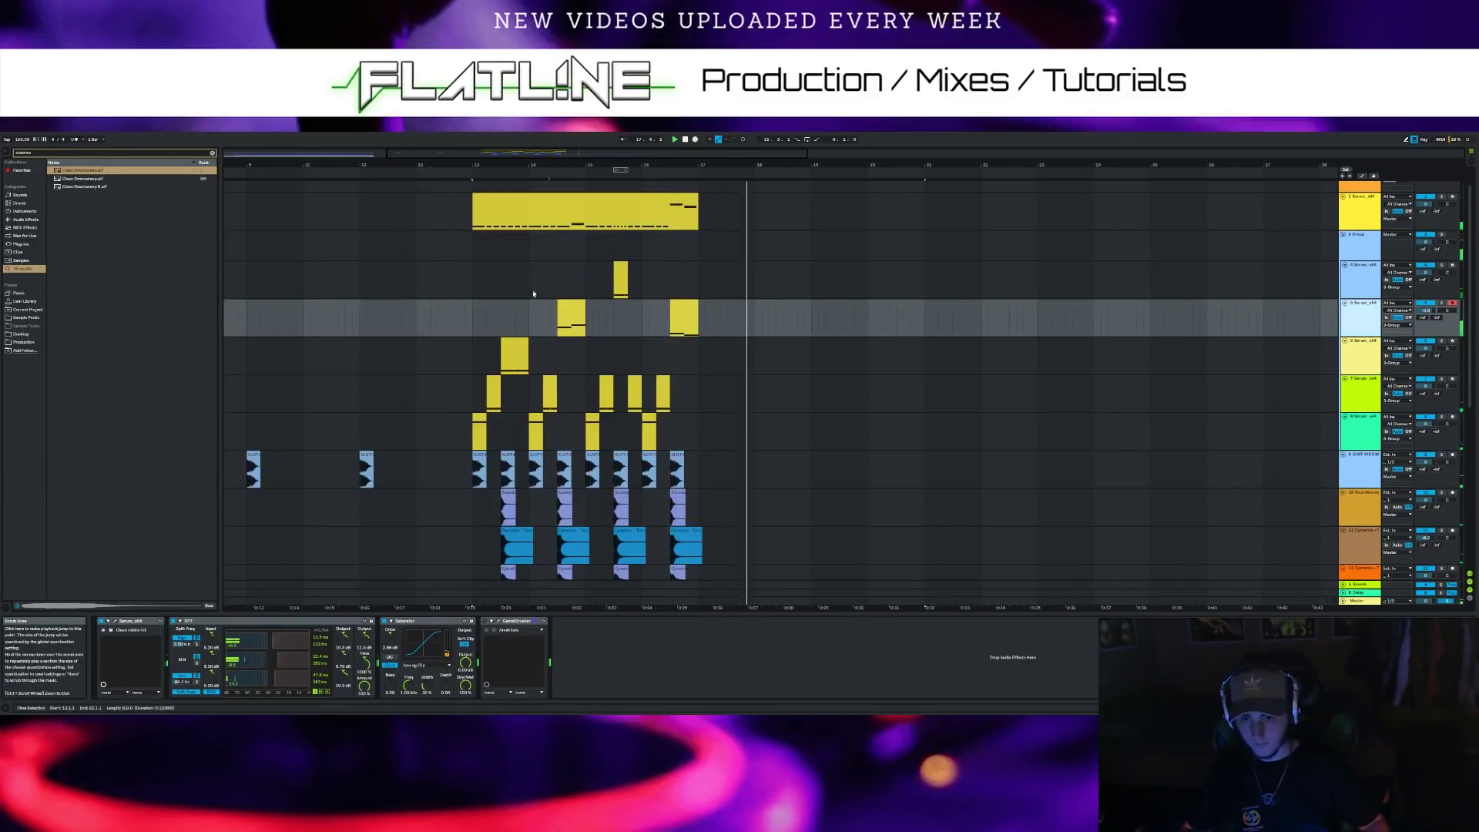
pyautogui.press('space')
pyautogui.press('space')
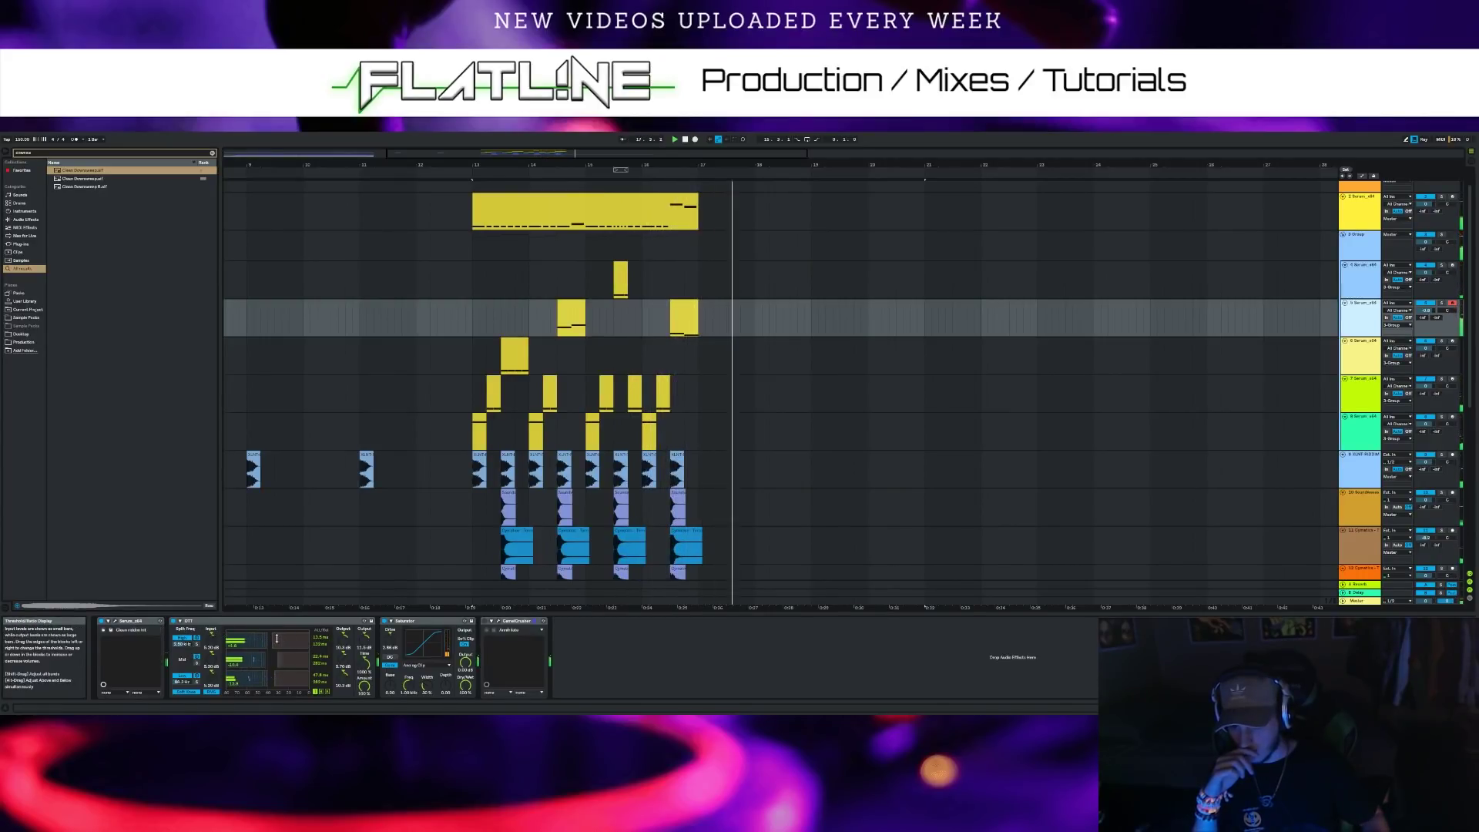
# Replay the drop and inspect the turquoise track's Serum patch
pyautogui.press('space')
pyautogui.press('space')
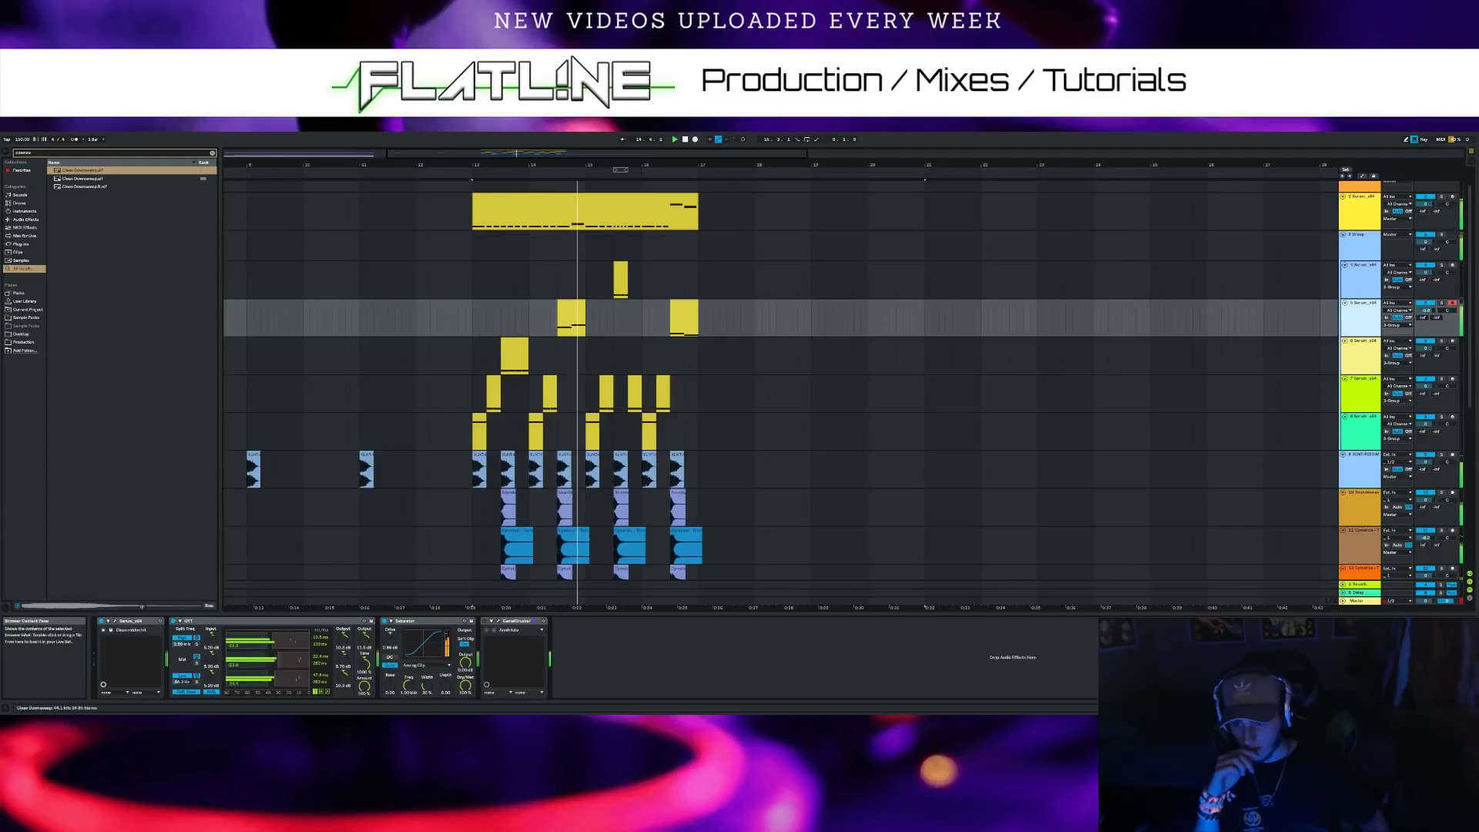
pyautogui.click(115, 620)
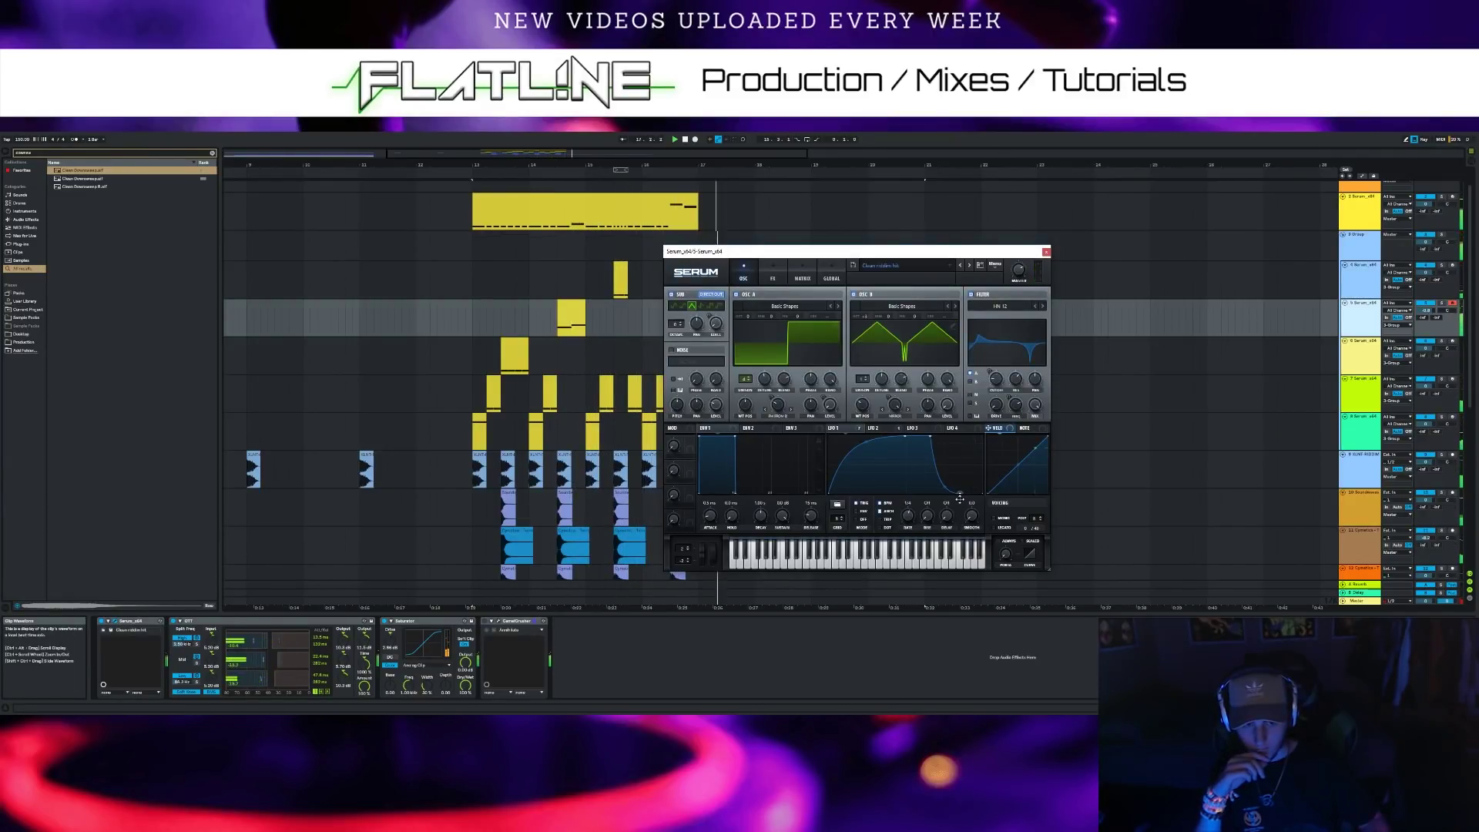
pyautogui.click(1045, 251)
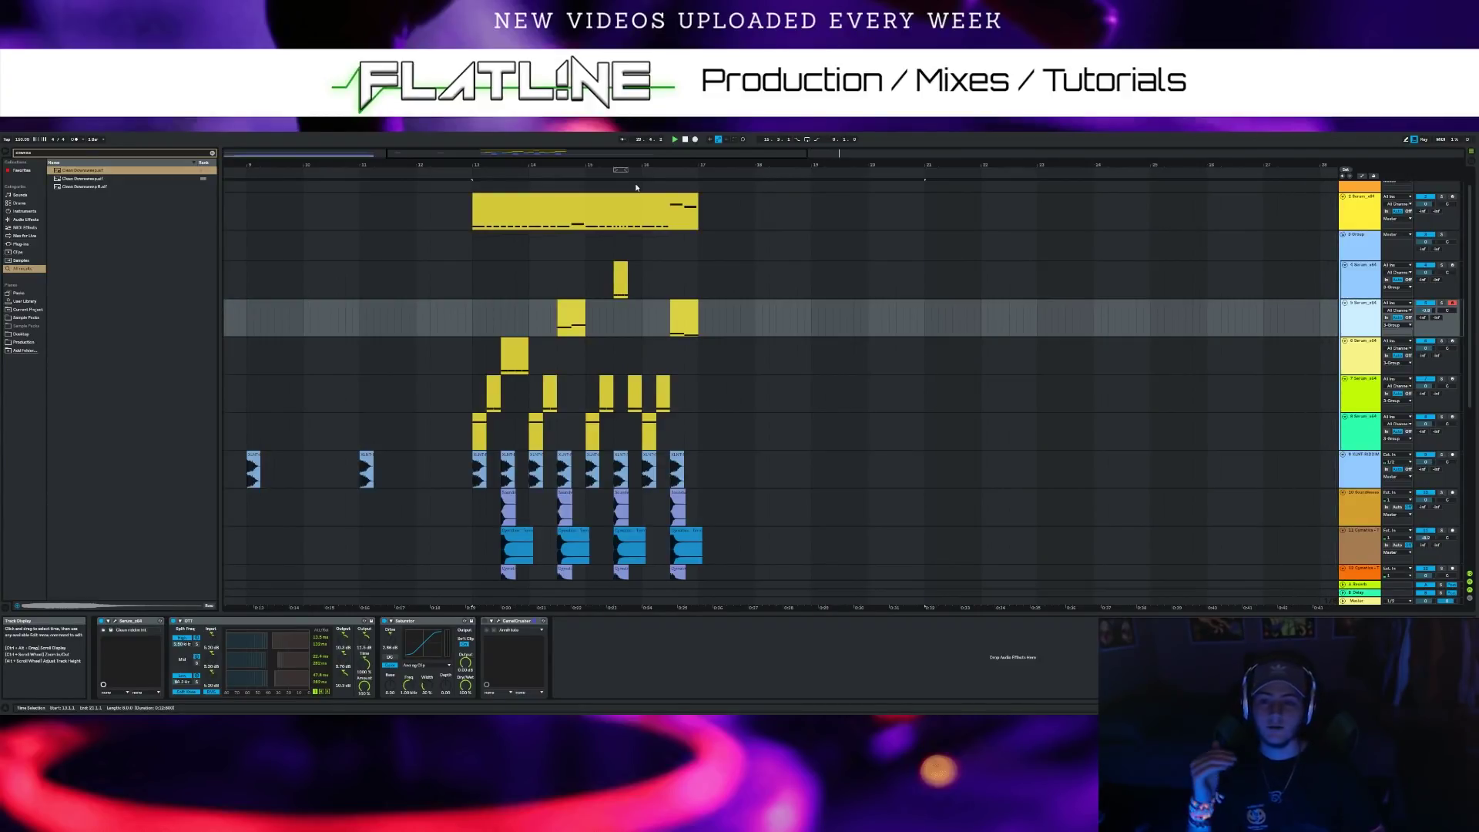
# Review the arrangement from the build-up through the drop across all tracks
pyautogui.click(564, 196)
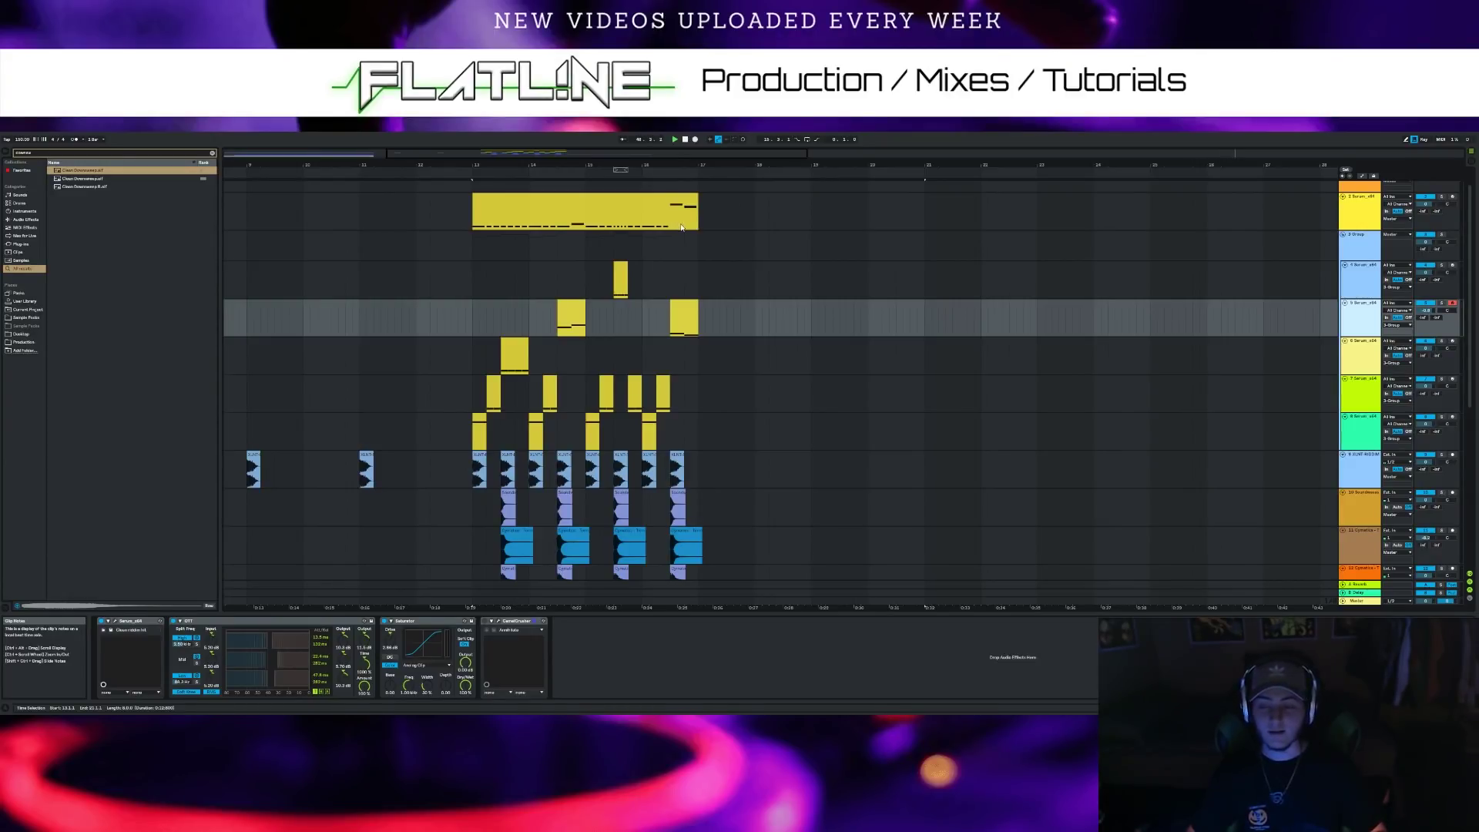
pyautogui.moveTo(678, 153); pyautogui.dragTo(517, 100)
pyautogui.scroll(-2, 1132, 288)
pyautogui.scroll(-5, 709, 317)
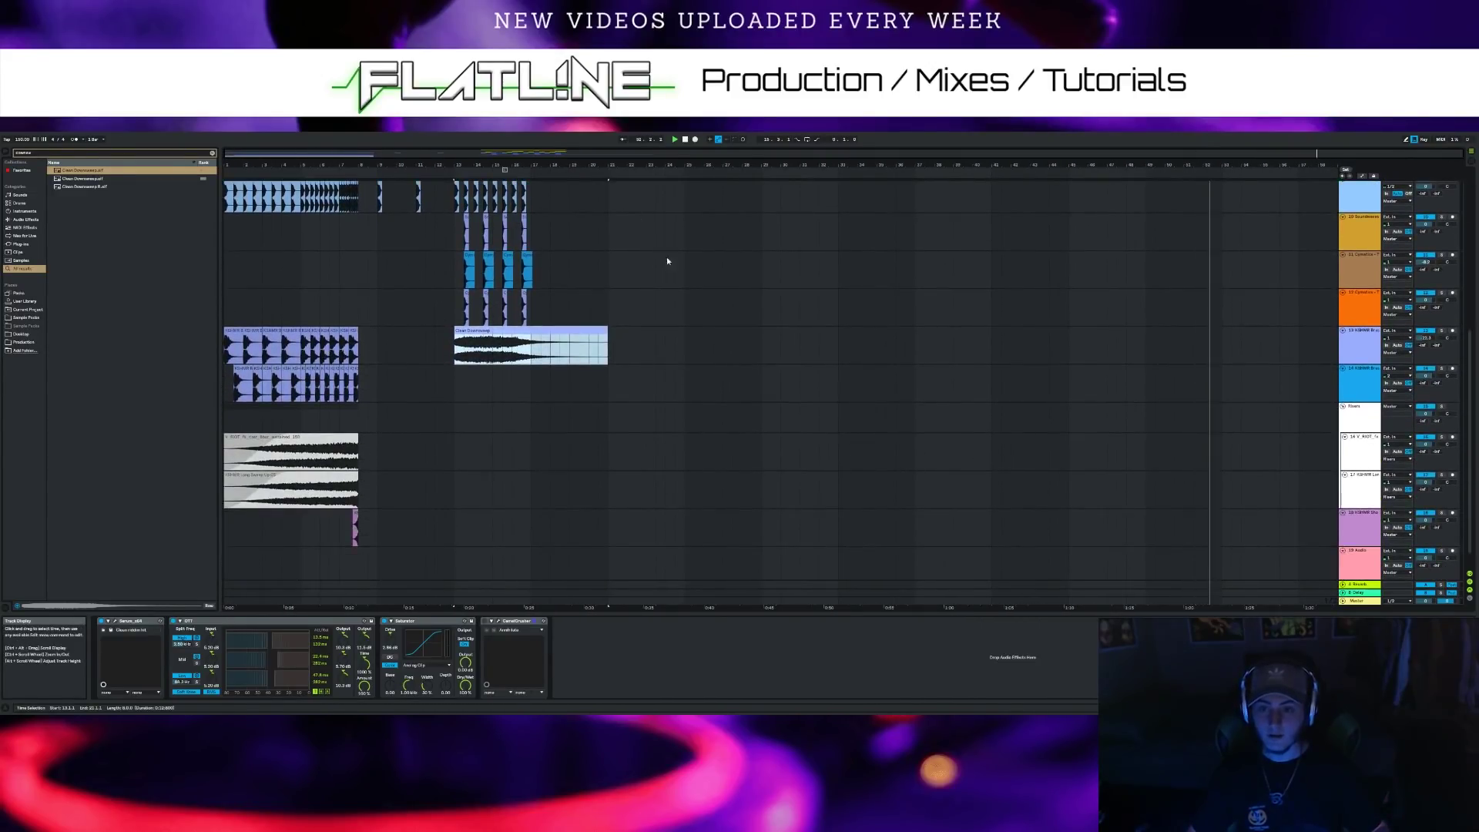
pyautogui.scroll(4, 658, 231)
pyautogui.scroll(1, 685, 213)
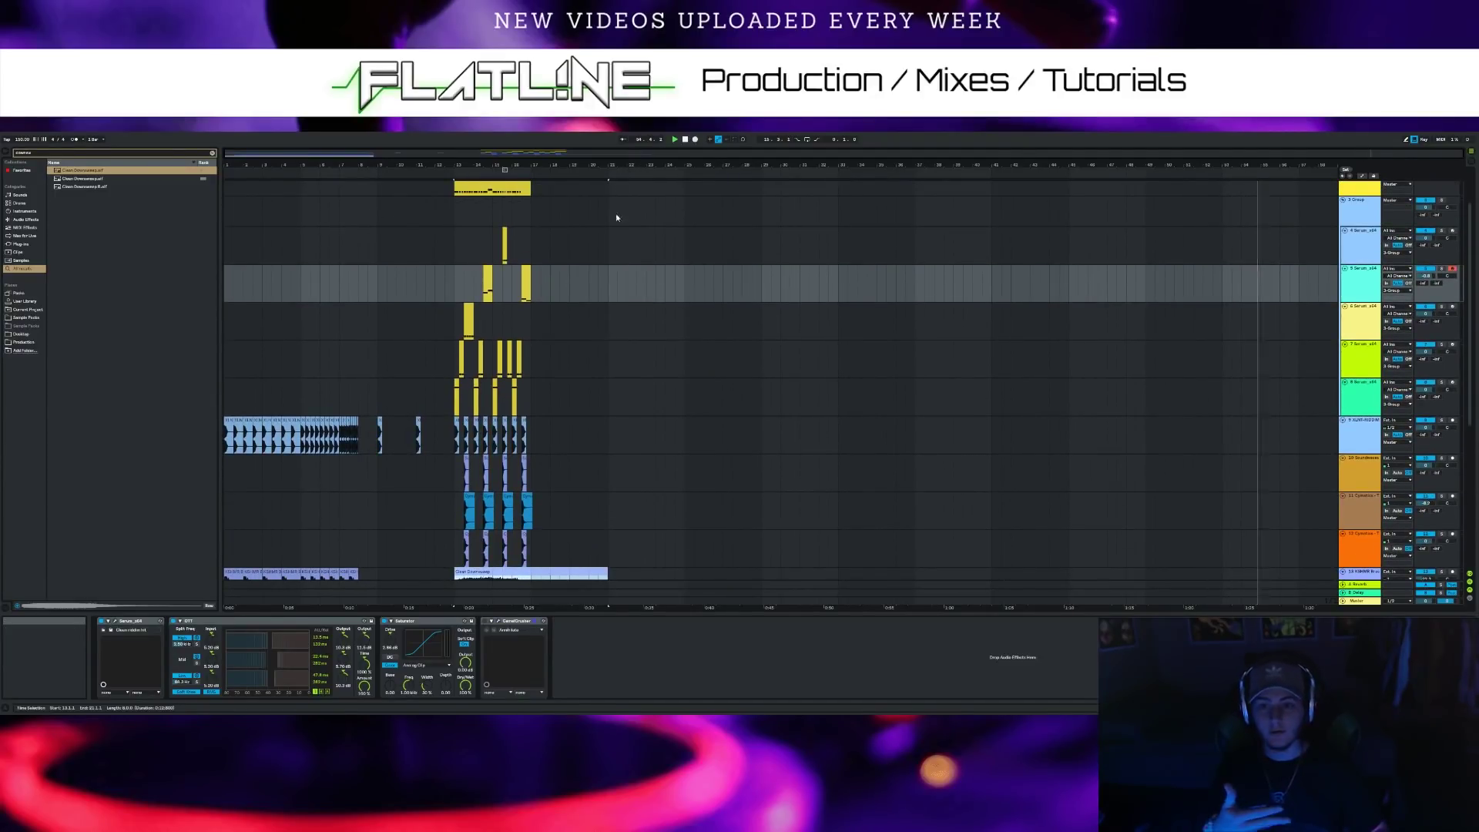
pyautogui.scroll(1, 612, 220)
pyautogui.scroll(3, 468, 247)
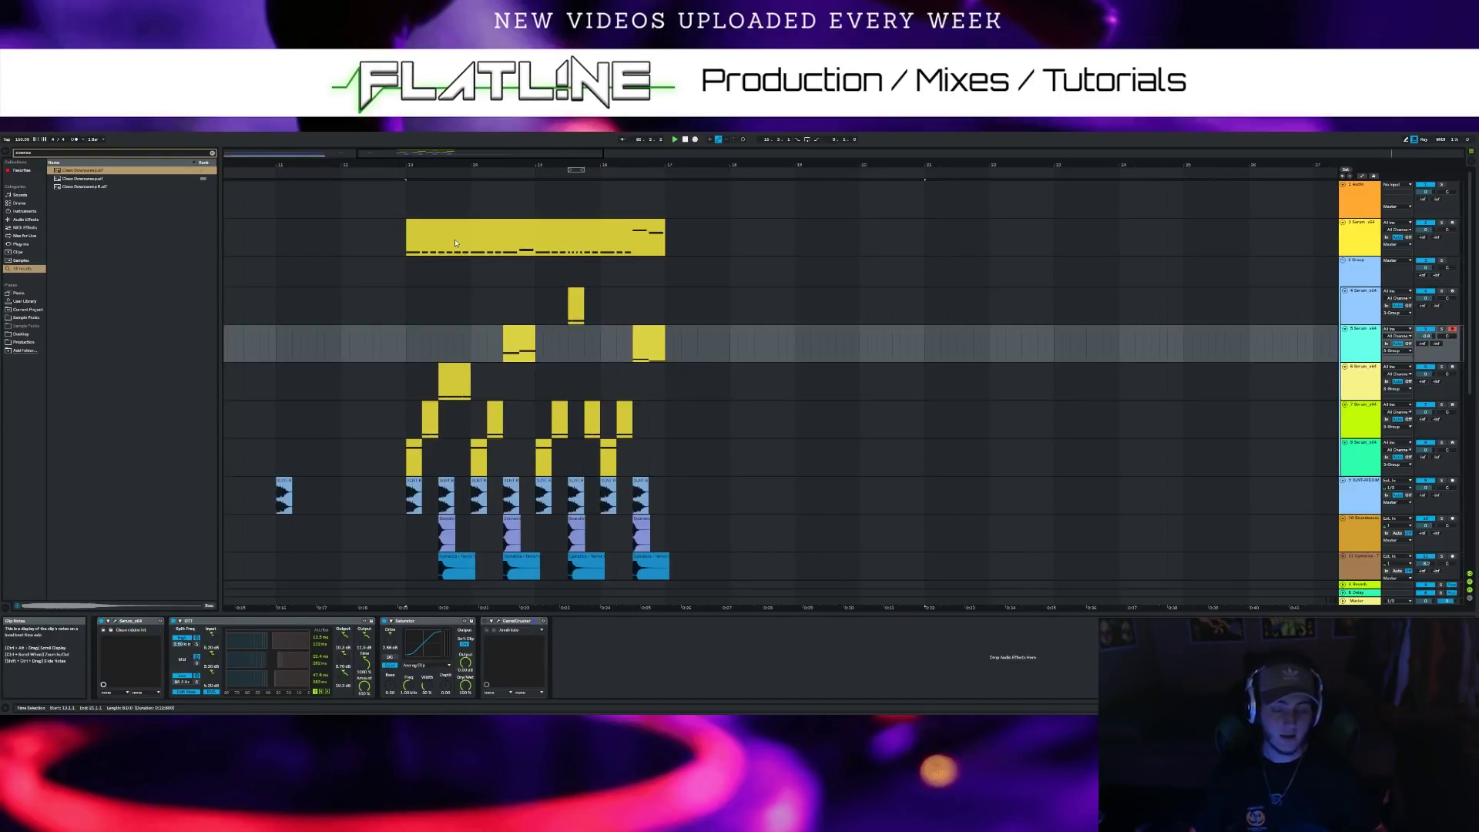
pyautogui.moveTo(518, 153); pyautogui.dragTo(487, 128)
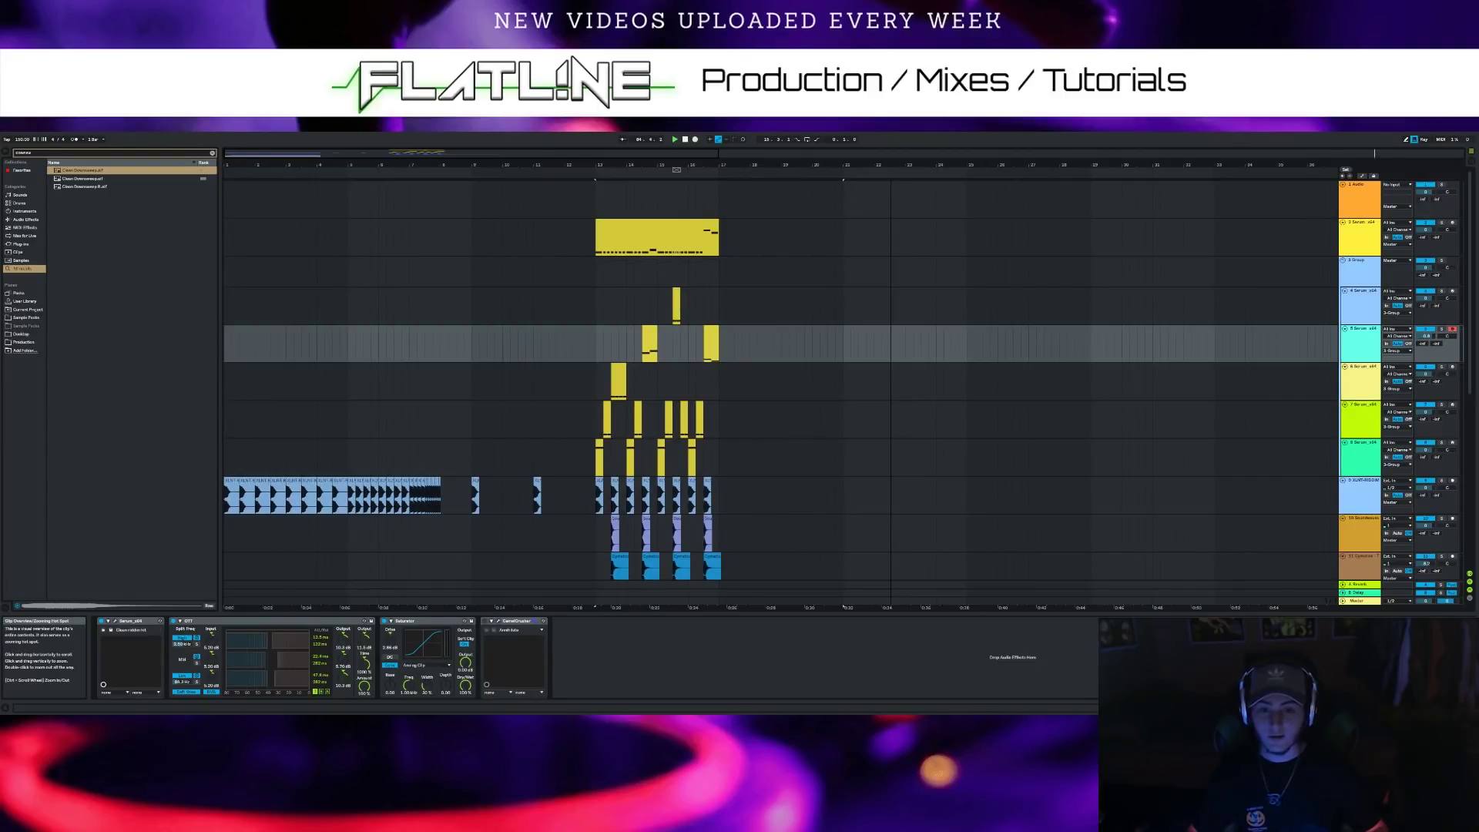